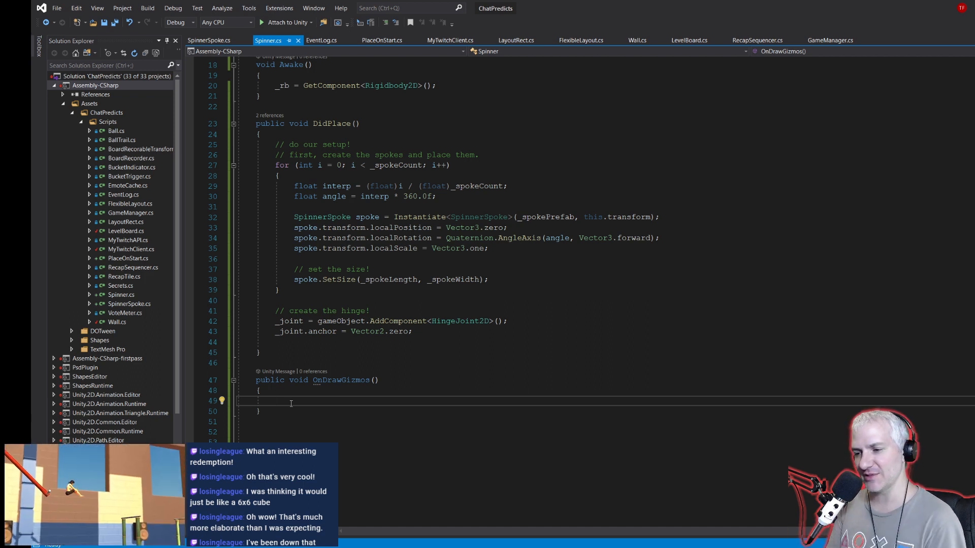
Step: Copy the spoke-count for loop header from DidPlace into OnDrawGizmos and open an empty line in its body
key("Return")
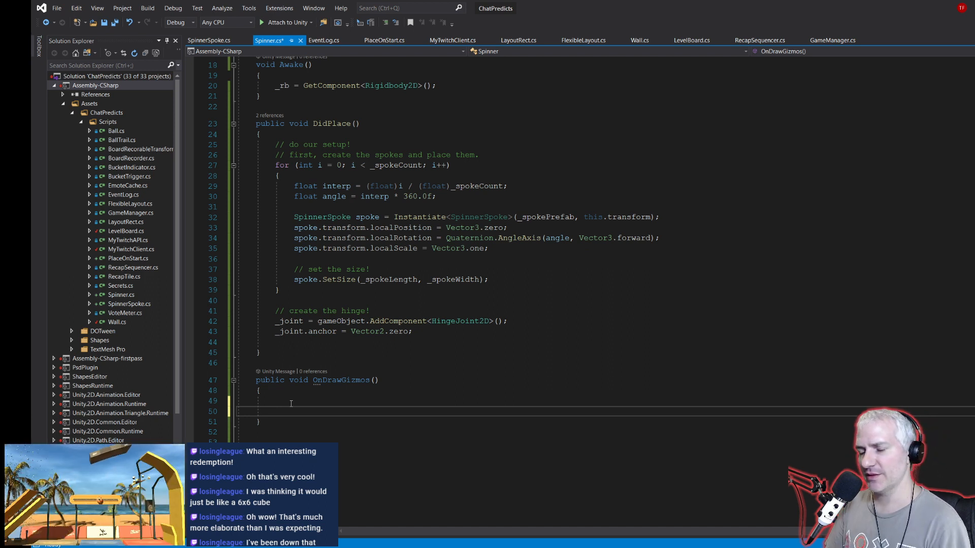
key("BackSpace")
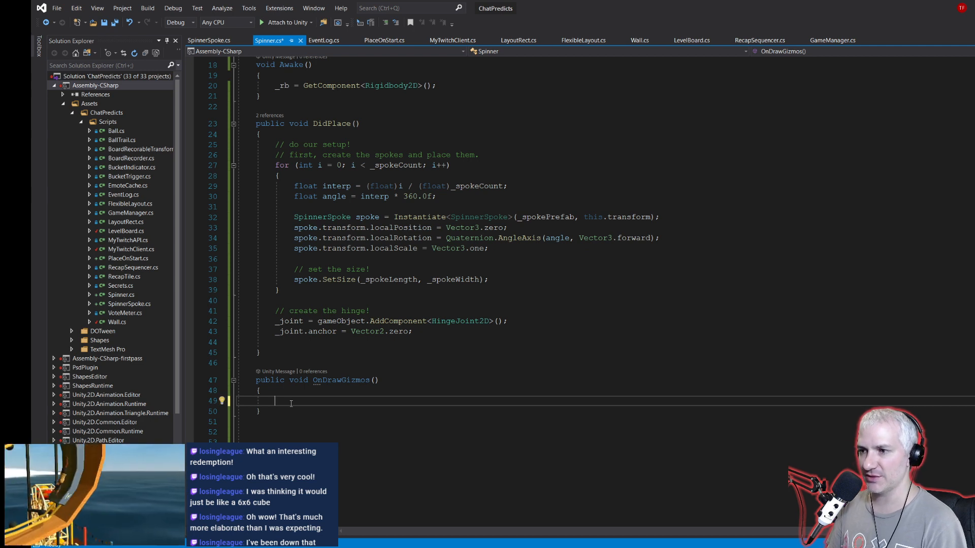
left_click_drag(274, 165, 281, 176)
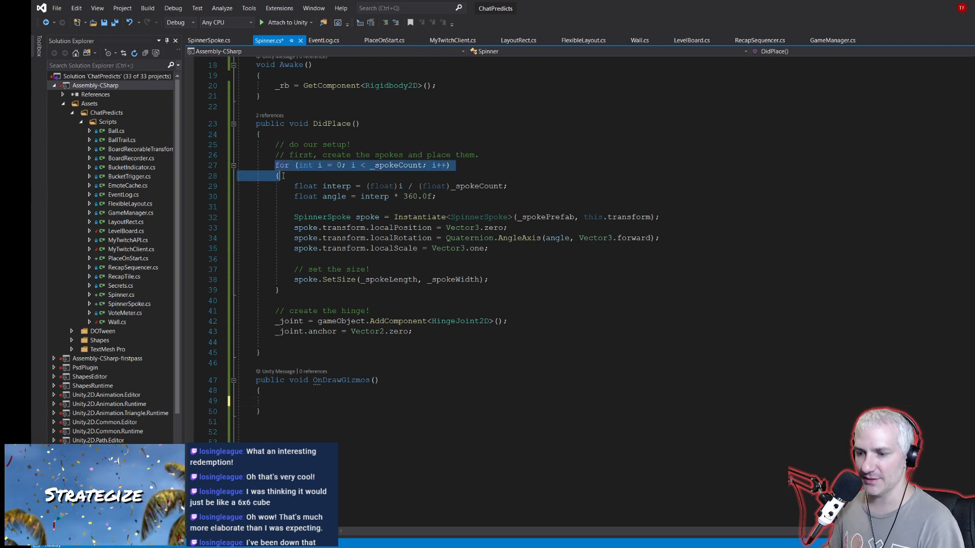
key("ctrl+c")
left_click(279, 399)
key("ctrl+v")
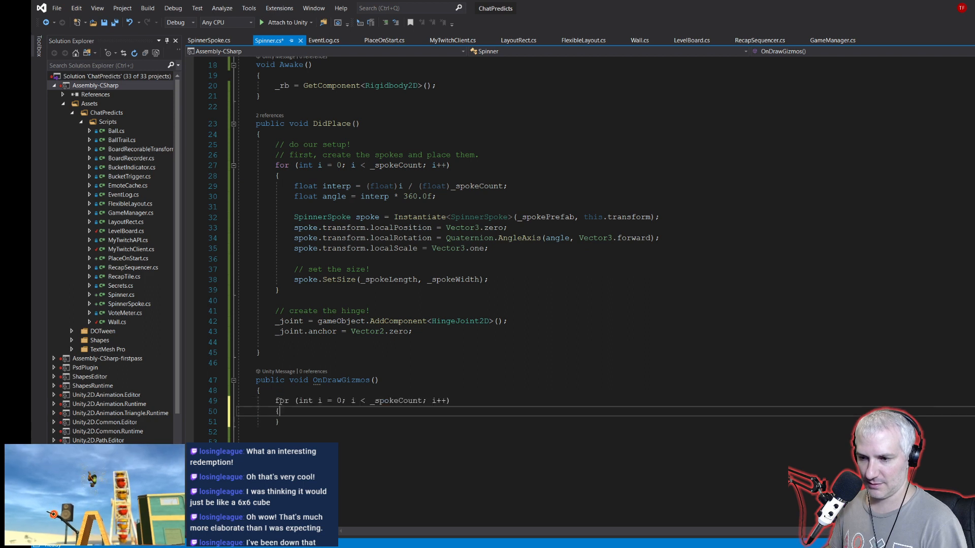
key("Return")
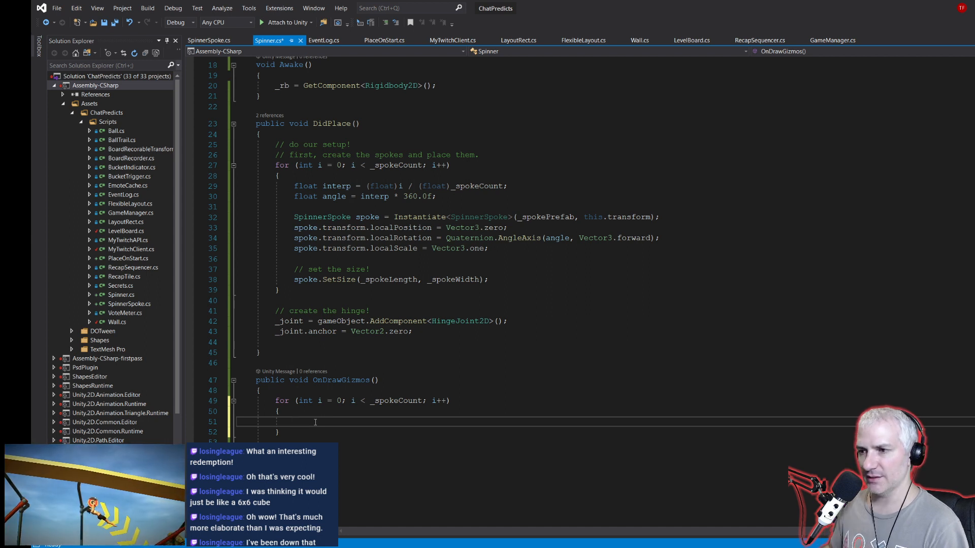
Step: Copy the interp and angle calculation lines from DidPlace into the OnDrawGizmos loop
left_click(291, 186)
key("shift+Down")
key("shift+Down")
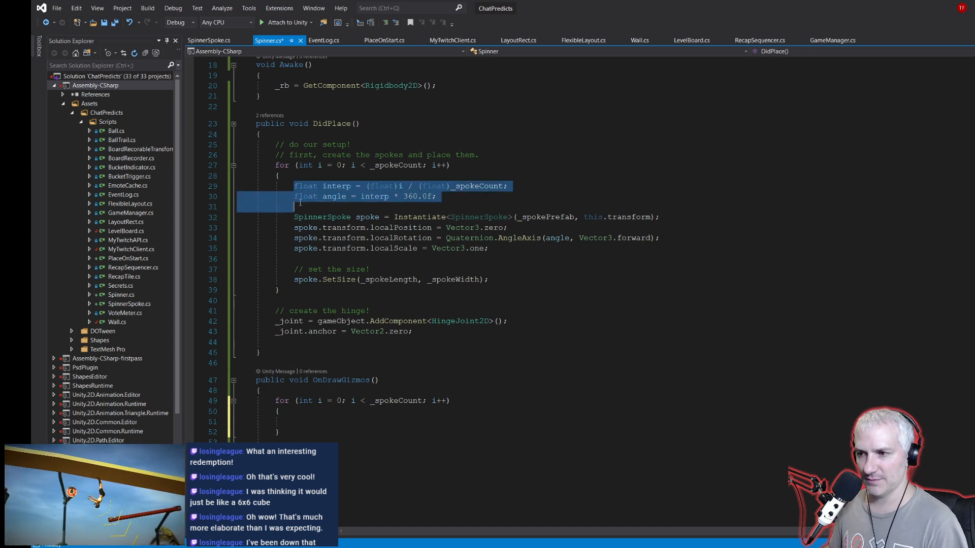
key("ctrl+c")
left_click(301, 420)
key("ctrl+v")
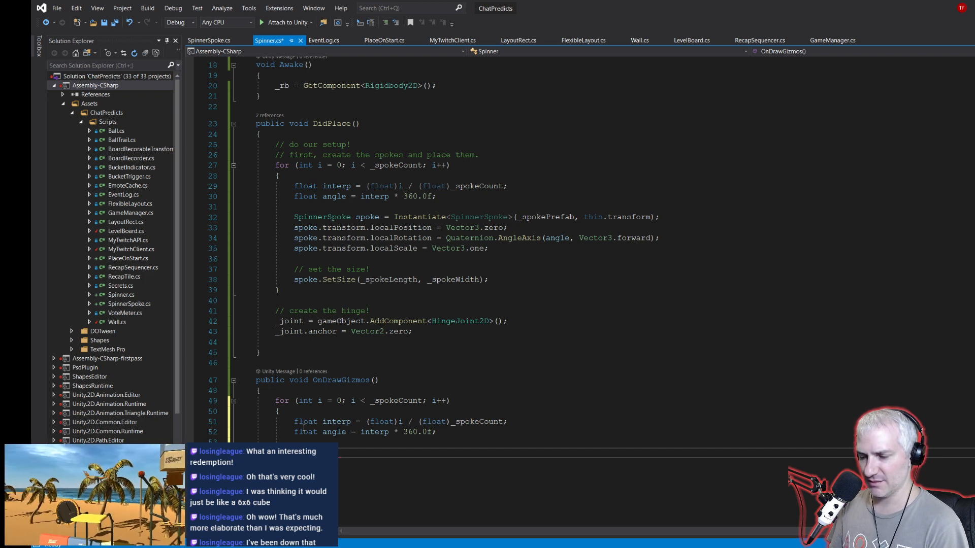
Step: Below the angle calculation, assign Gizmos.matrix a Matrix4x4.TRS call with transform.position as its first argument
type("trix = Matrix4x4.trs(")
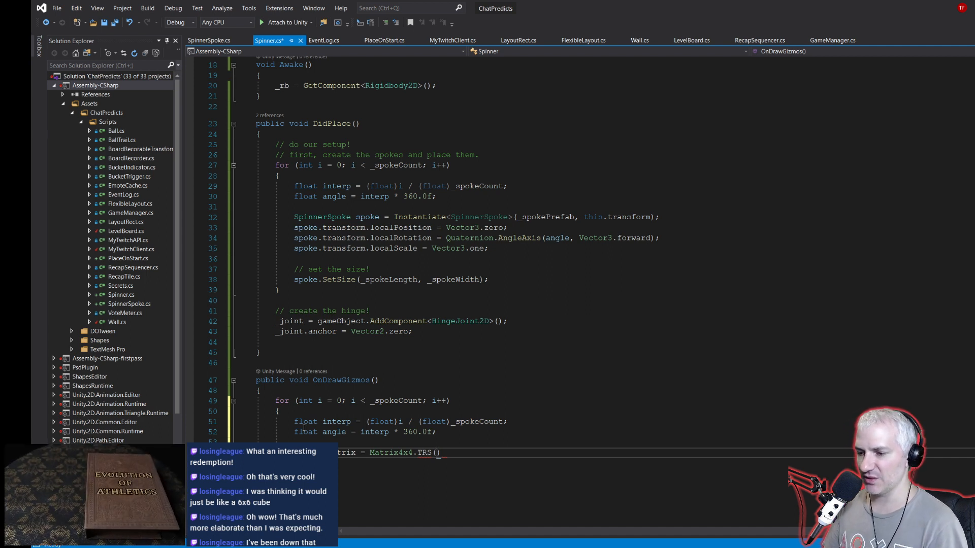
type("transform.position")
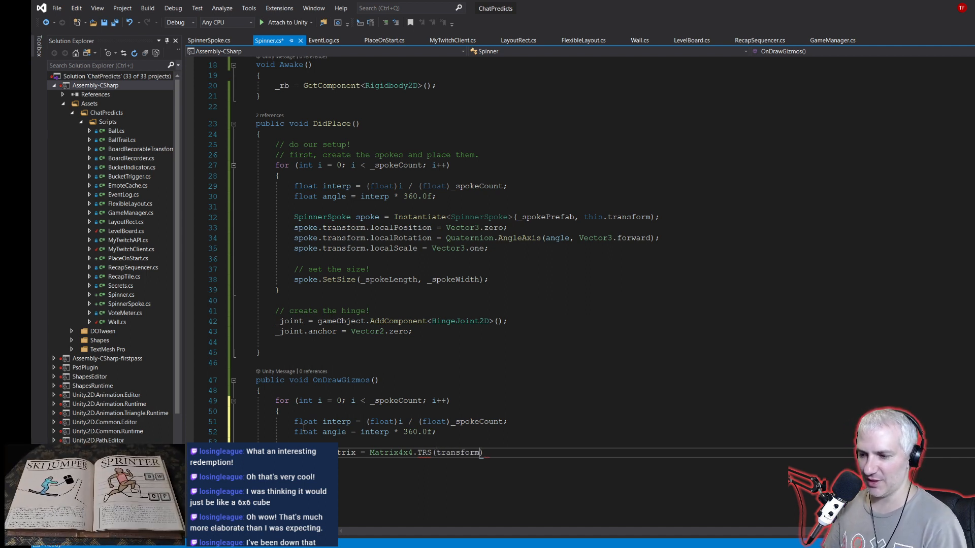
type(", ")
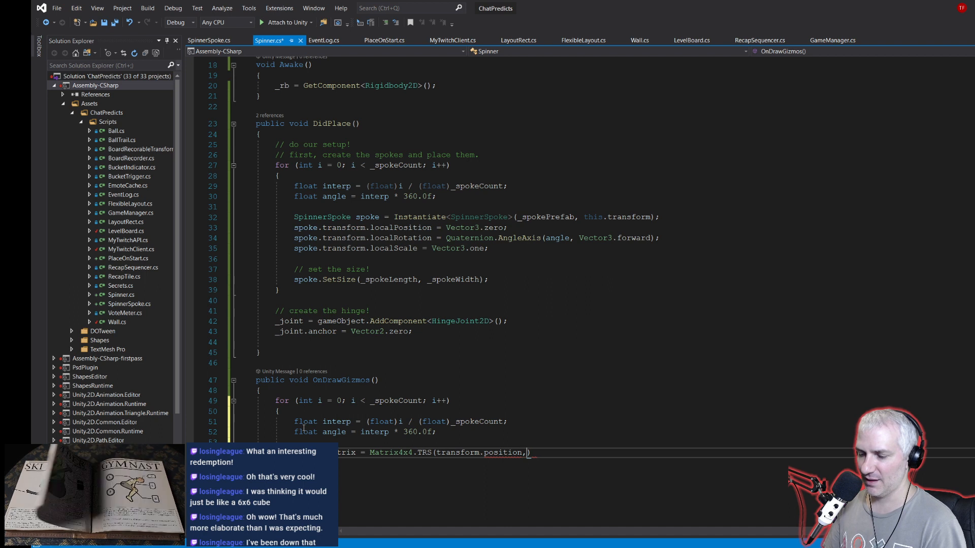
Step: Complete the TRS call with Quaternion.AngleAxis(angle, Vector3.forward) as rotation and Vector3.one as scale
type("Quaternion.")
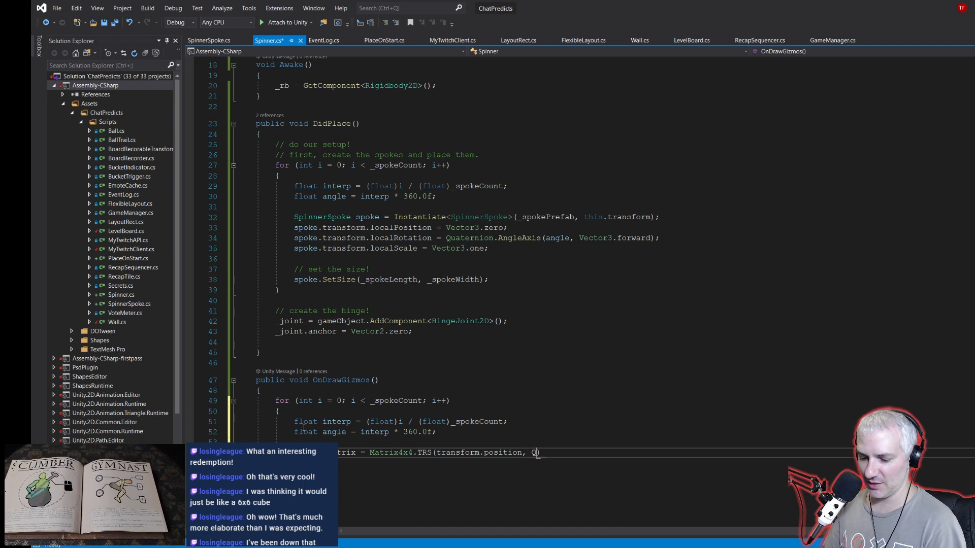
type("angle")
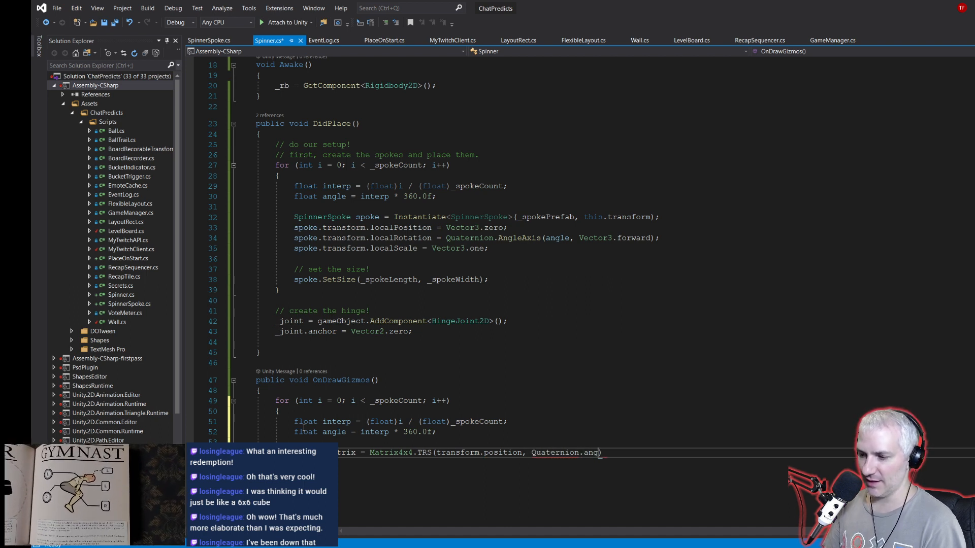
type("(")
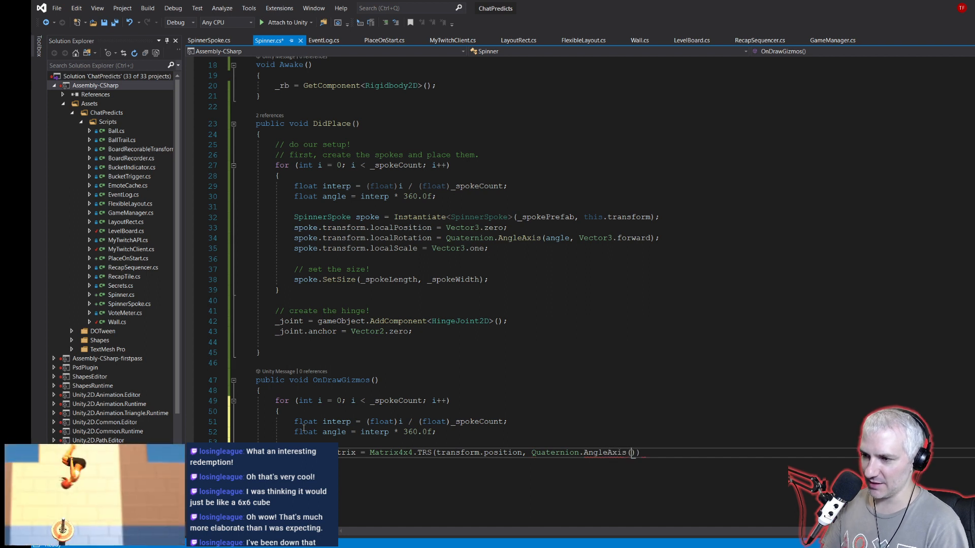
type("angle, vecotr")
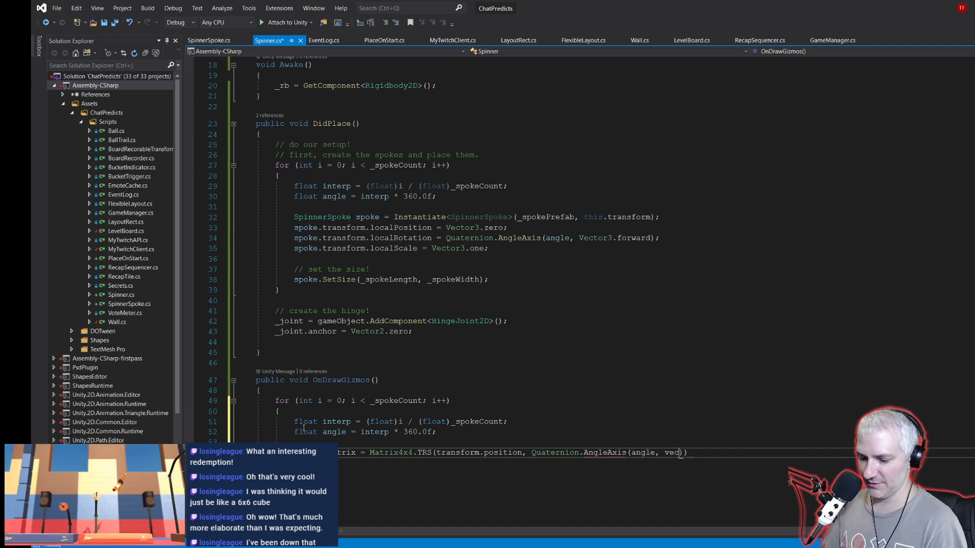
key("BackSpace")
key("BackSpace")
key("BackSpace")
key("BackSpace")
key("BackSpace")
key("BackSpace")
type("Vo")
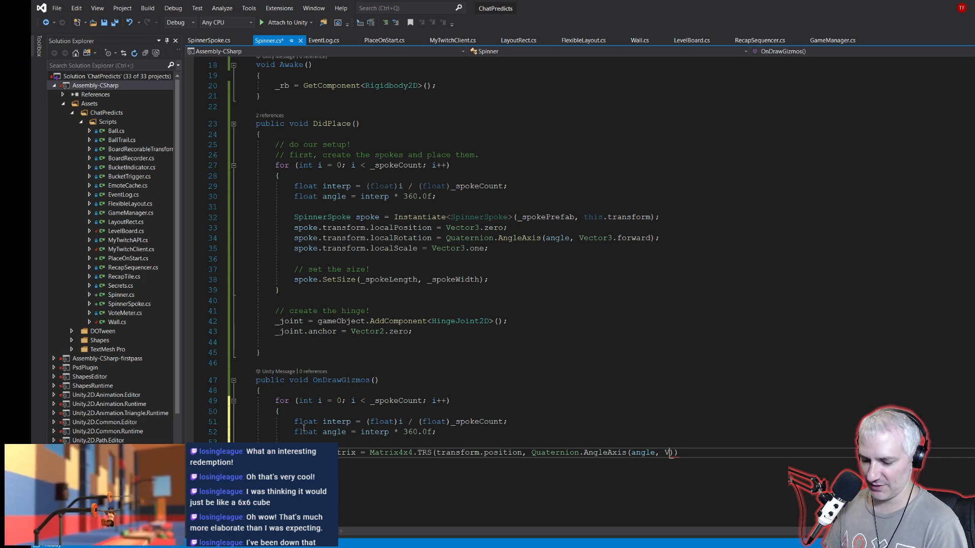
key("BackSpace")
type("ector3.forward")
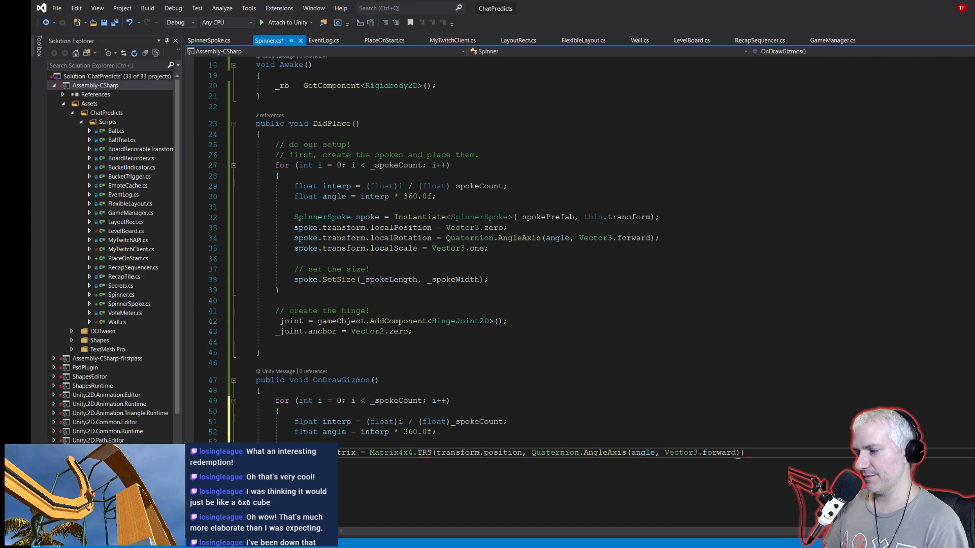
type("), Vector3.one);")
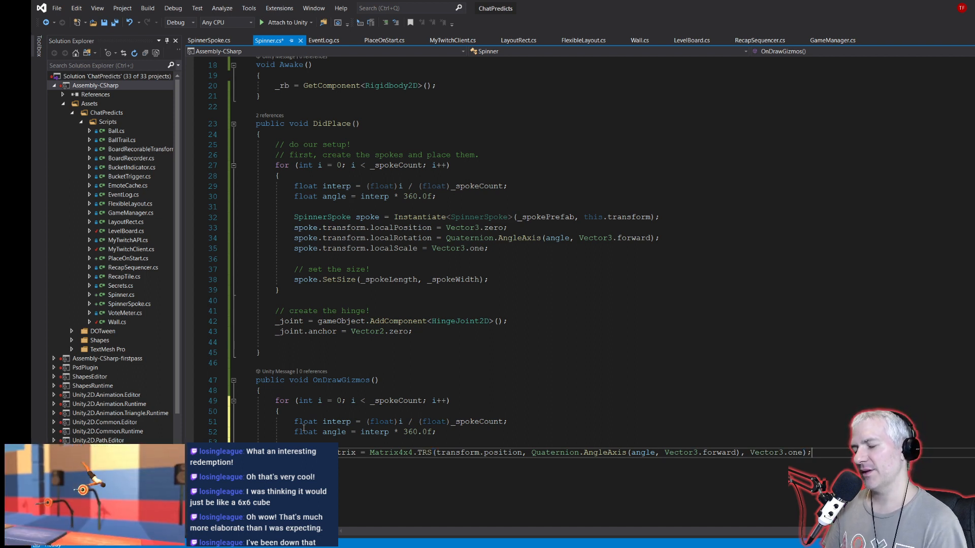
key("Return")
key("Return")
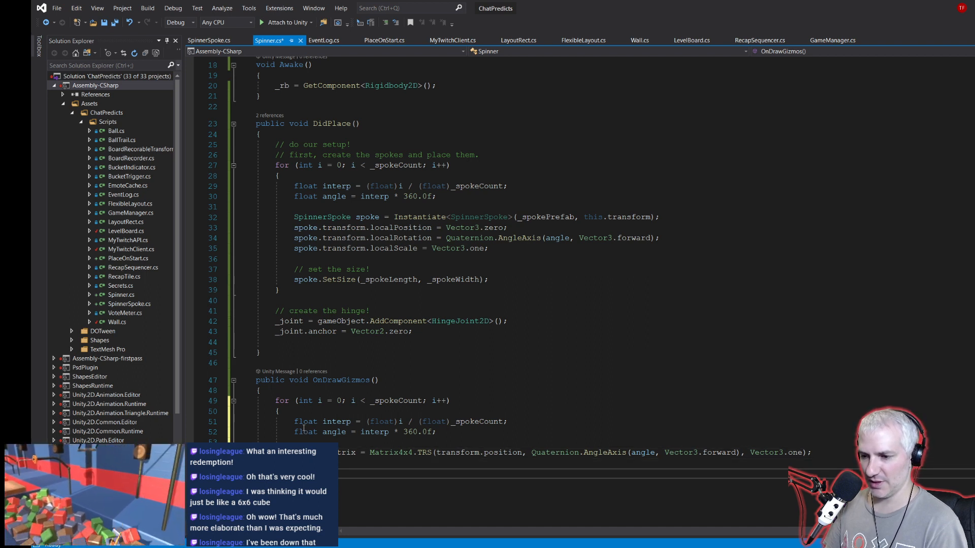
Step: Add a Gizmos.DrawWireCube call in the loop with new Vector3(_spokeLength * 0.5f, 0.0f, 0.0f) as its center
type("Draw")
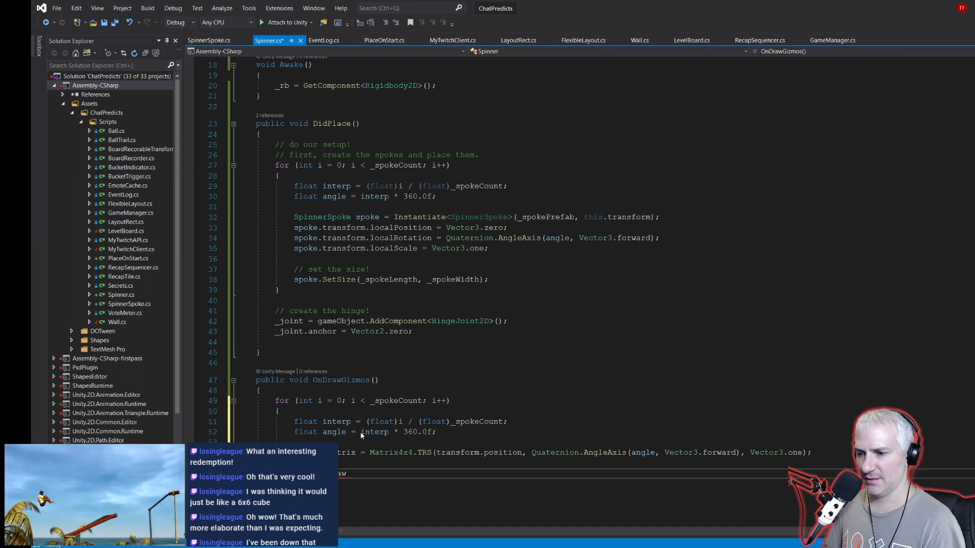
type("WireCube")
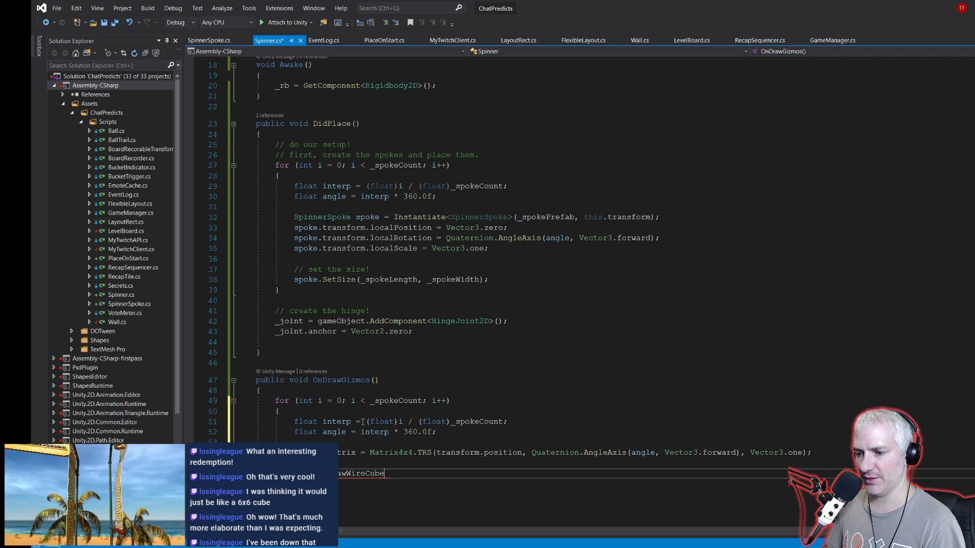
type("(new Vector3(")
scroll(394, 418, "up", 4)
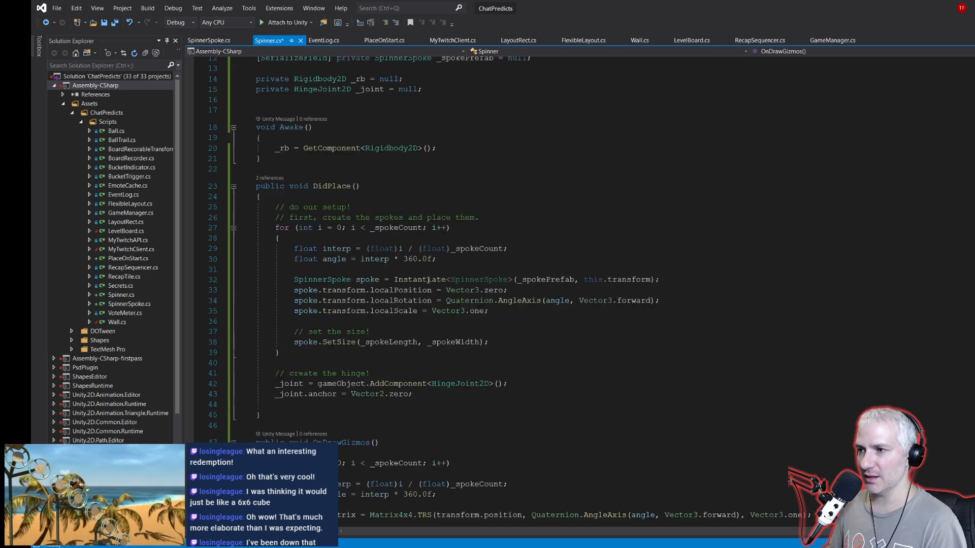
scroll(428, 279, "down", 2)
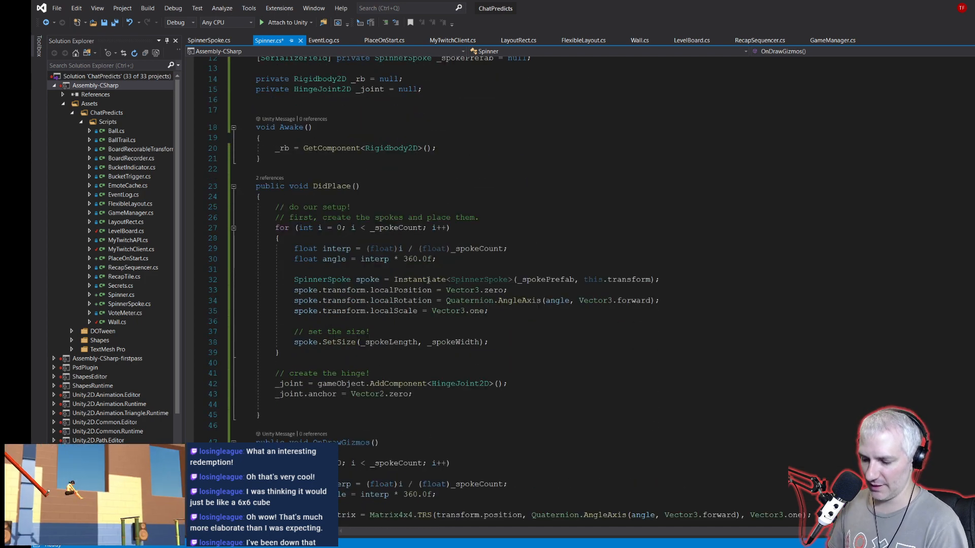
type("_spokel")
type("ength * 0.5")
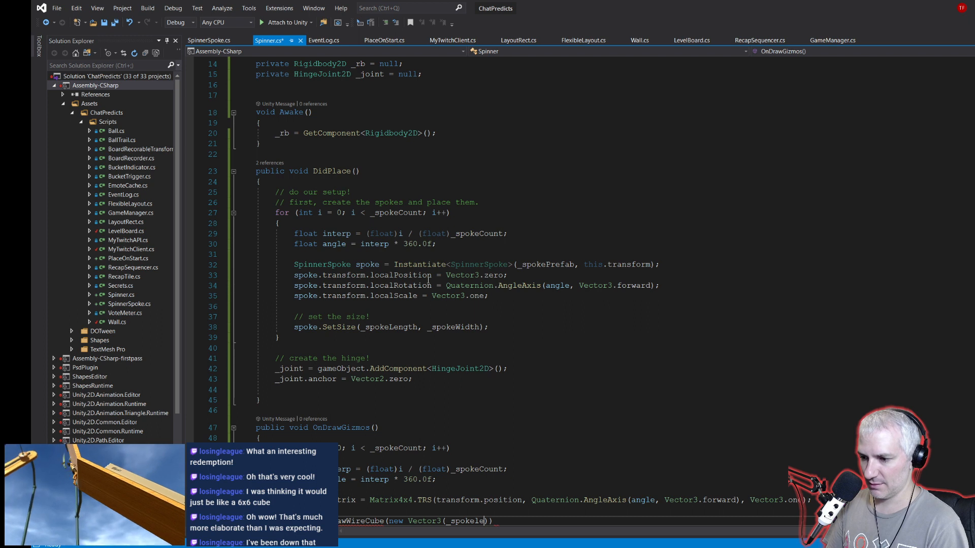
type("f, 0.0f, 0.0f")
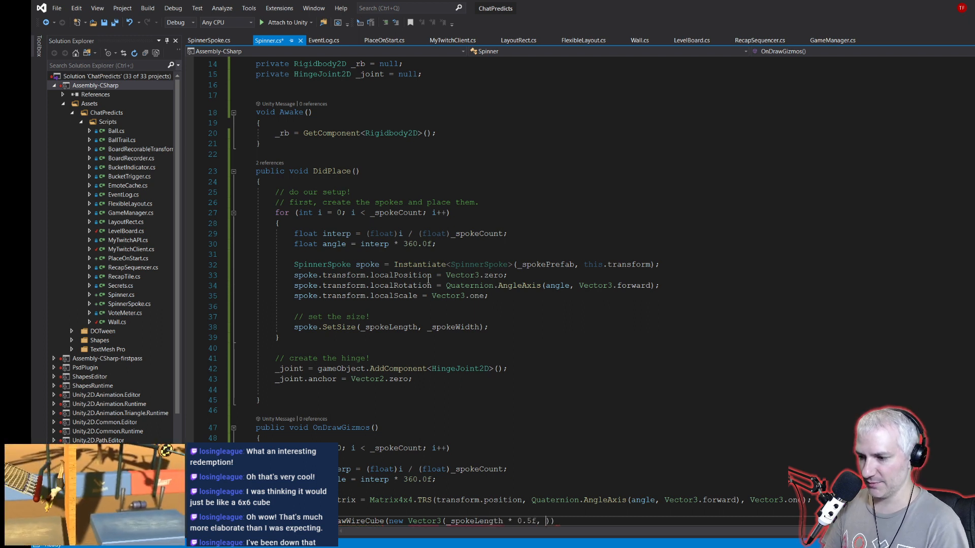
type("), ")
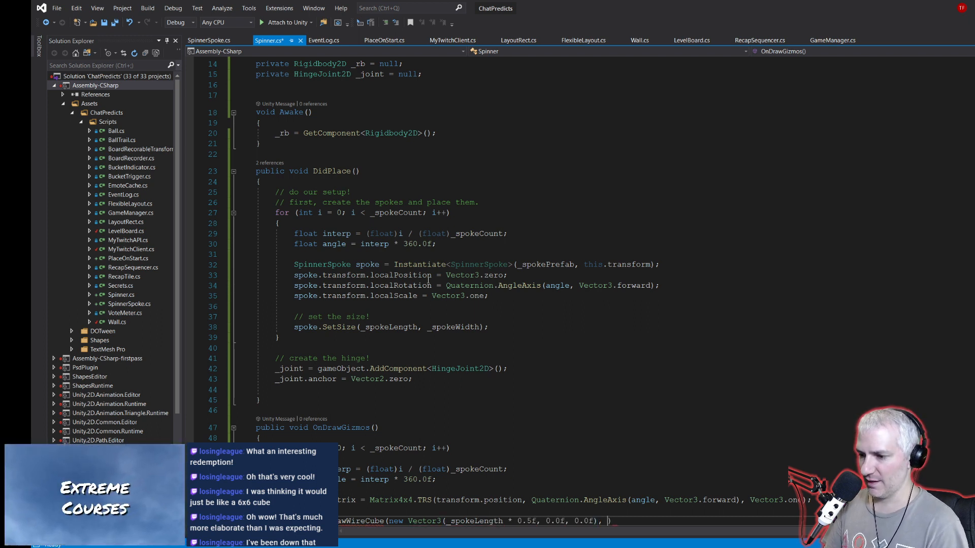
Step: Finish the DrawWireCube call with new Vector3(_spokeLength, _spokeWidth, _spokeWidth) as its size
type("new ")
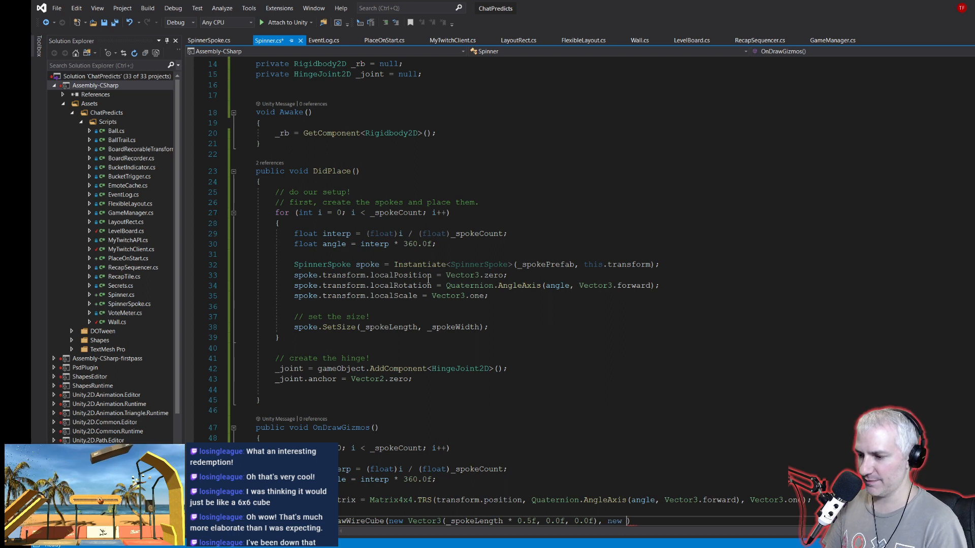
type("Vector3(")
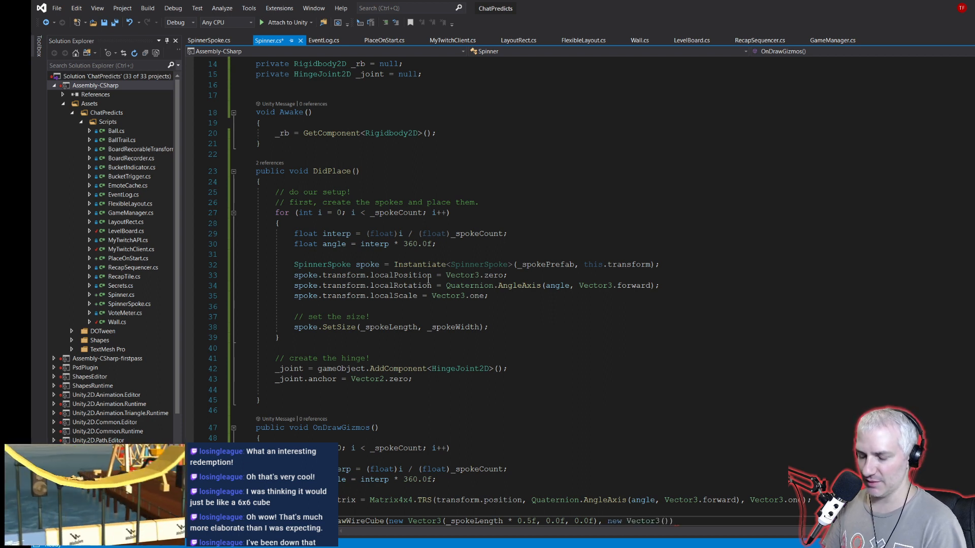
type("_spokel")
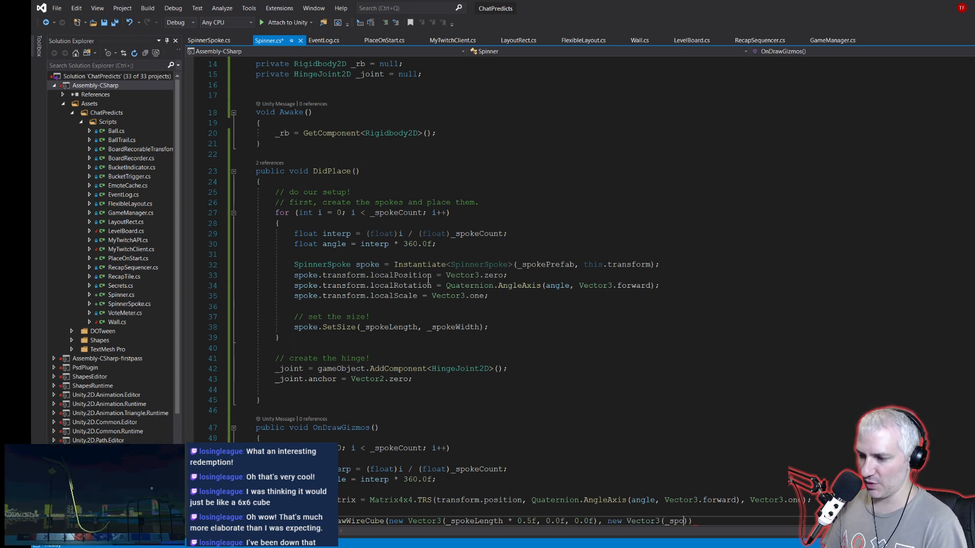
type("e")
type(", _spoke")
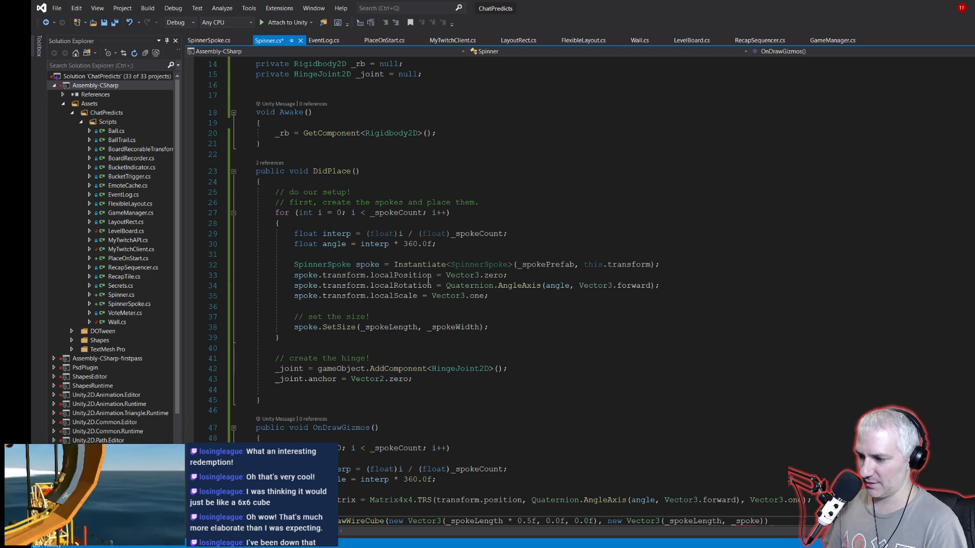
type("Width, _spo")
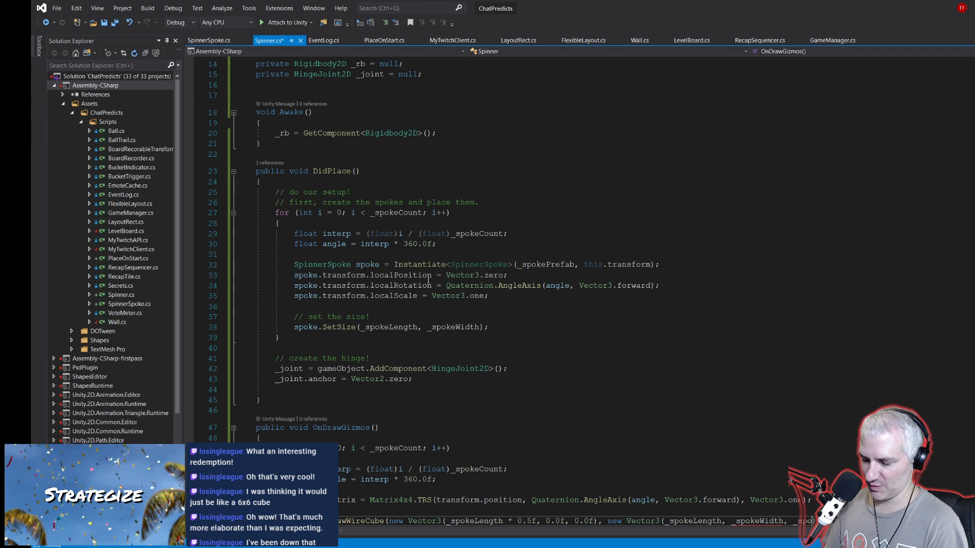
type(")")
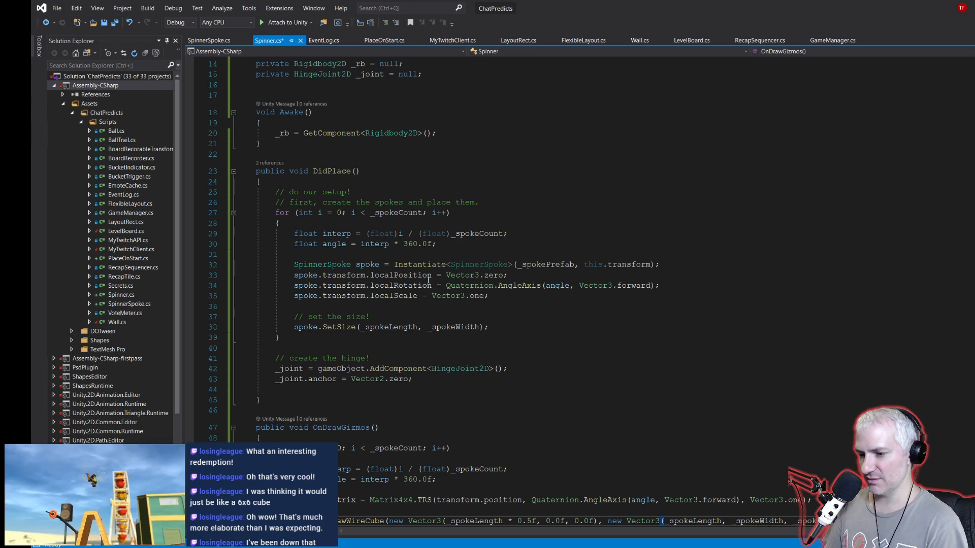
type(");")
Step: Save the Spinner.cs script with the completed OnDrawGizmos method
scroll(443, 261, "down", 3)
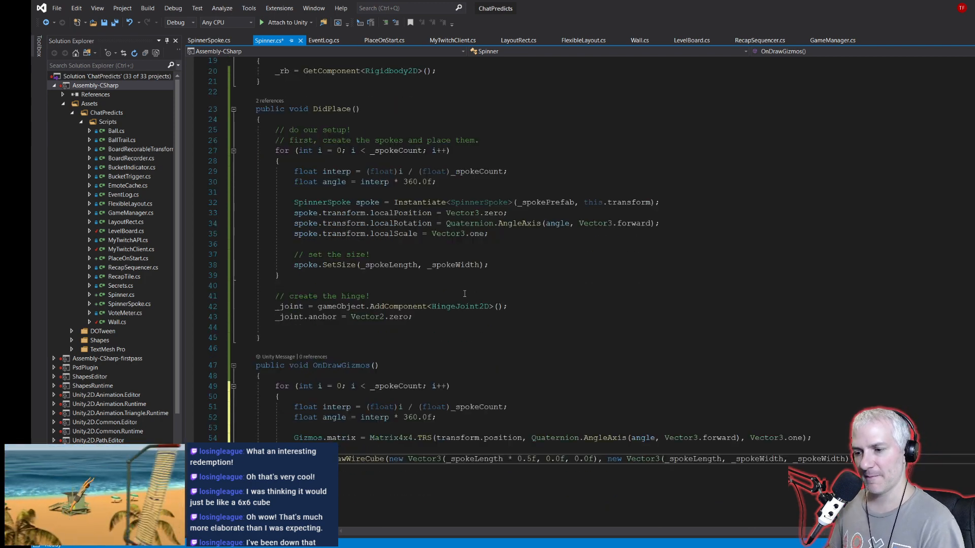
key("ctrl+s")
key("Down")
key("Return")
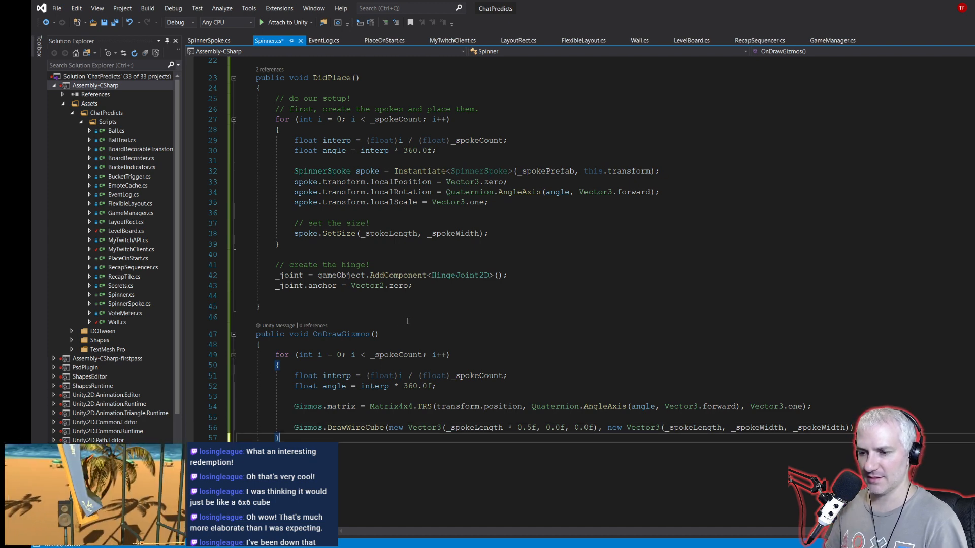
key("ctrl+s")
Step: Switch to the Unity editor, select the Spinner object and open the compile error in Spinner.cs from the Console
key("alt+Tab")
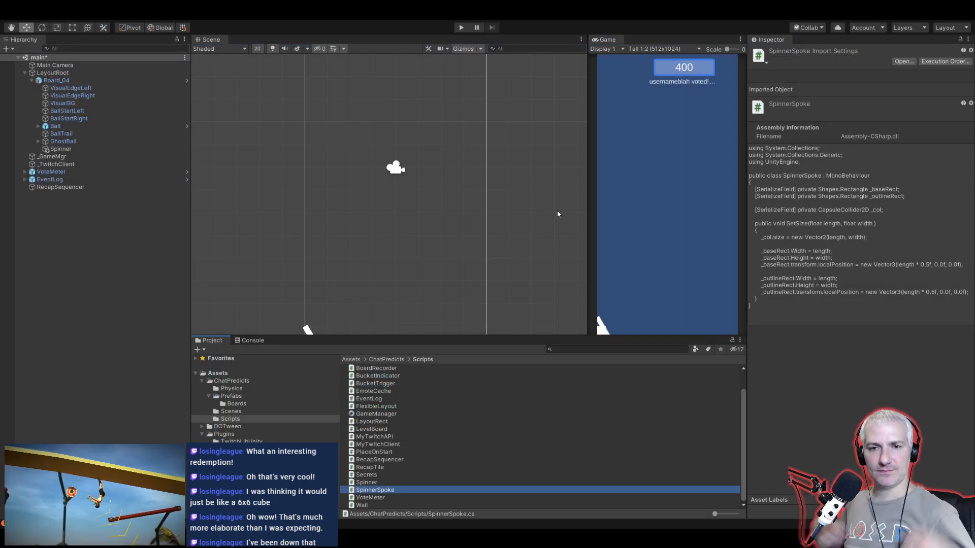
left_click(85, 149)
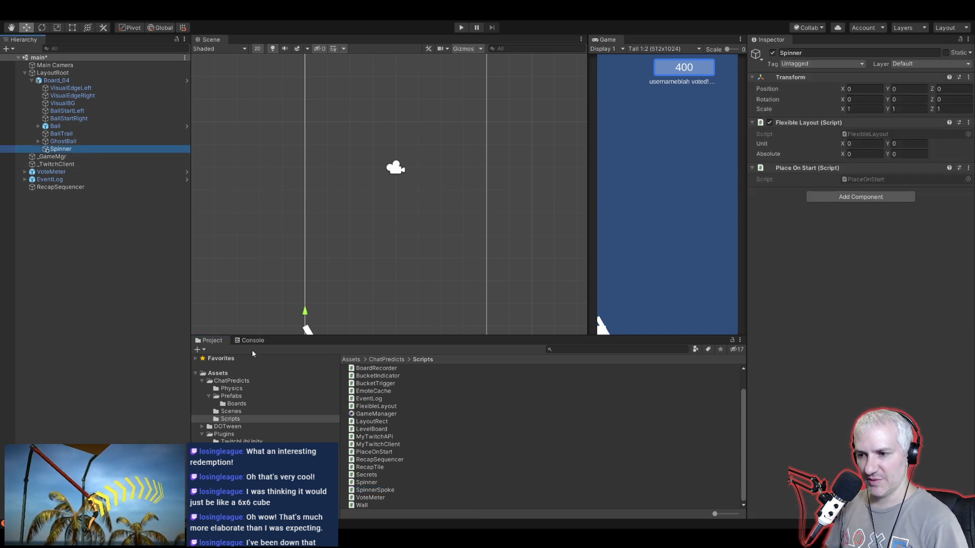
left_click(253, 341)
double_click(357, 435)
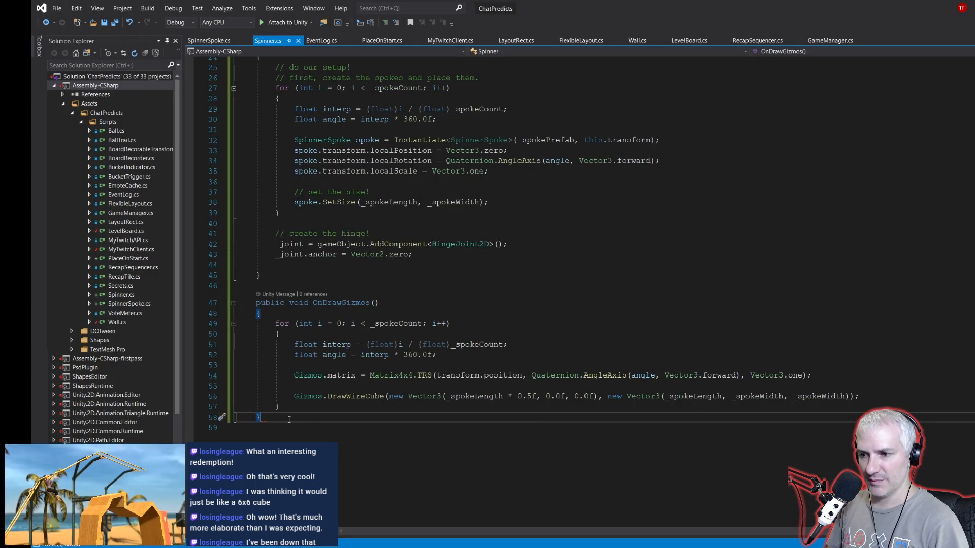
Step: Add the missing closing brace of the class at the end of Spinner.cs and save the script
key("Return")
type("}")
key("ctrl+s")
Step: Return to Unity, show the project files again and add the Spinner script component to the Spinner object
key("alt+Tab")
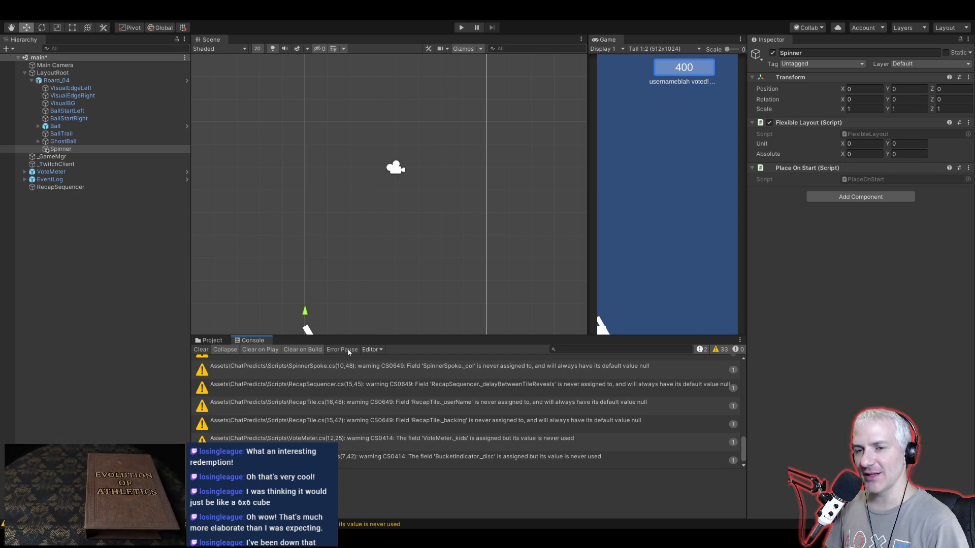
left_click(206, 343)
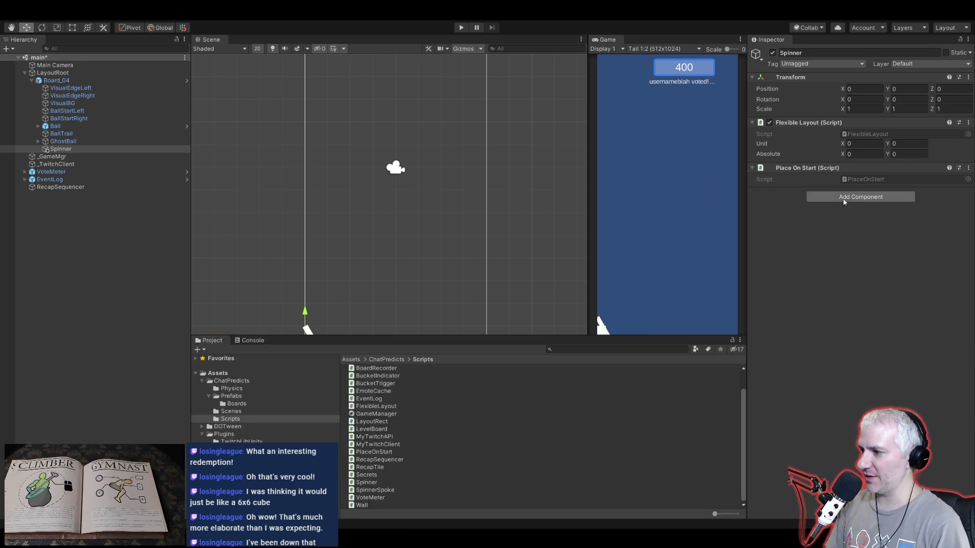
key("Return")
Step: Move the Spinner object inside the board area, to about X 3.23, Y 3.62
scroll(413, 267, "down", 3)
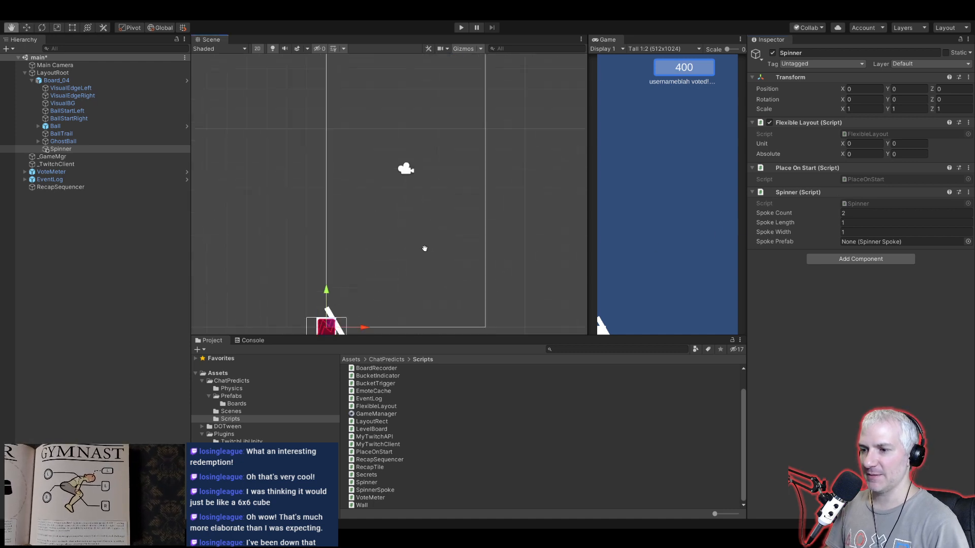
middle_click_drag(413, 267, 451, 189)
left_click_drag(361, 256, 438, 173)
key("f")
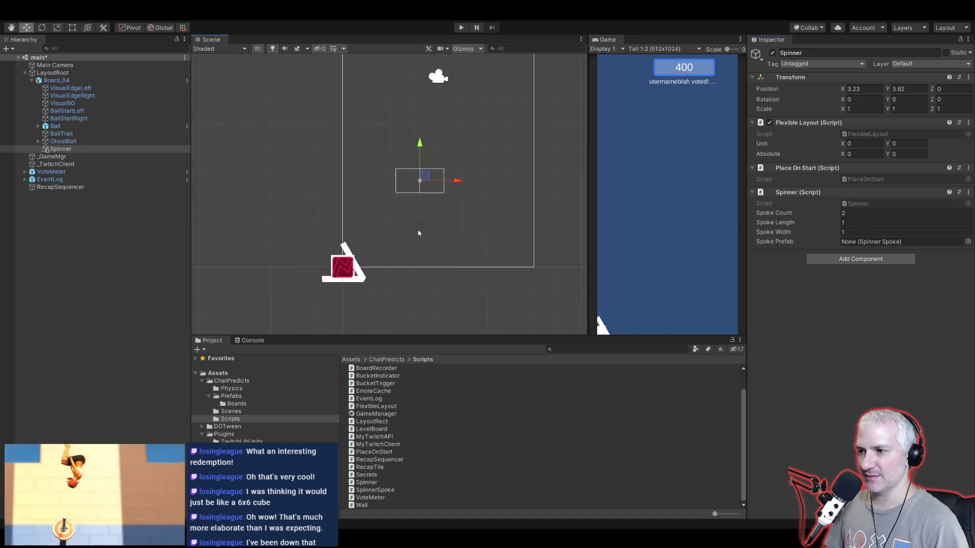
middle_click_drag(396, 283, 411, 263)
Step: Adjust the Spinner's Spoke Length to about 2.23 and its Spoke Width to about 0.31
left_click(778, 225)
mouse_move(778, 225)
left_mouse_down()
mouse_move(804, 226)
mouse_move(779, 234)
left_mouse_up()
scroll(396, 237, "down", 7)
middle_click_drag(387, 233, 370, 233)
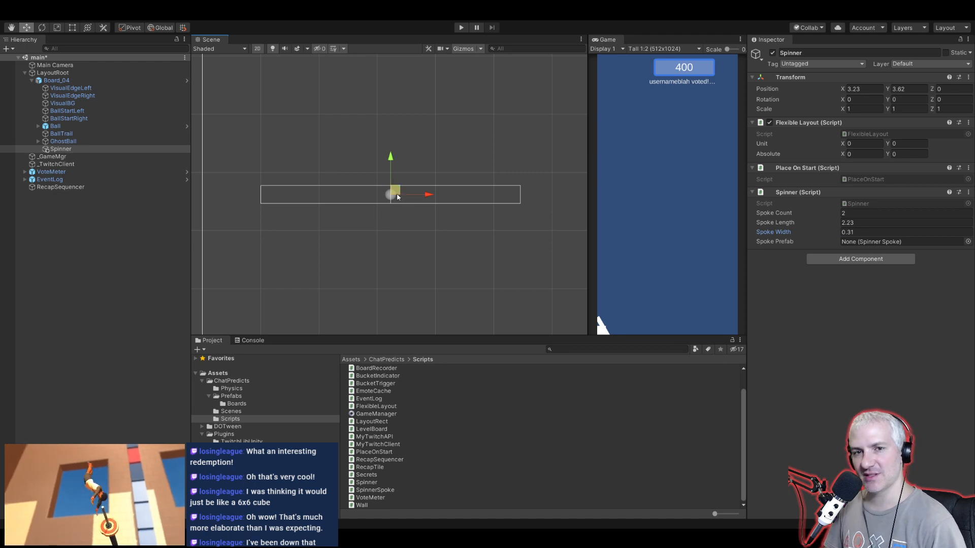
scroll(391, 203, "down", 3)
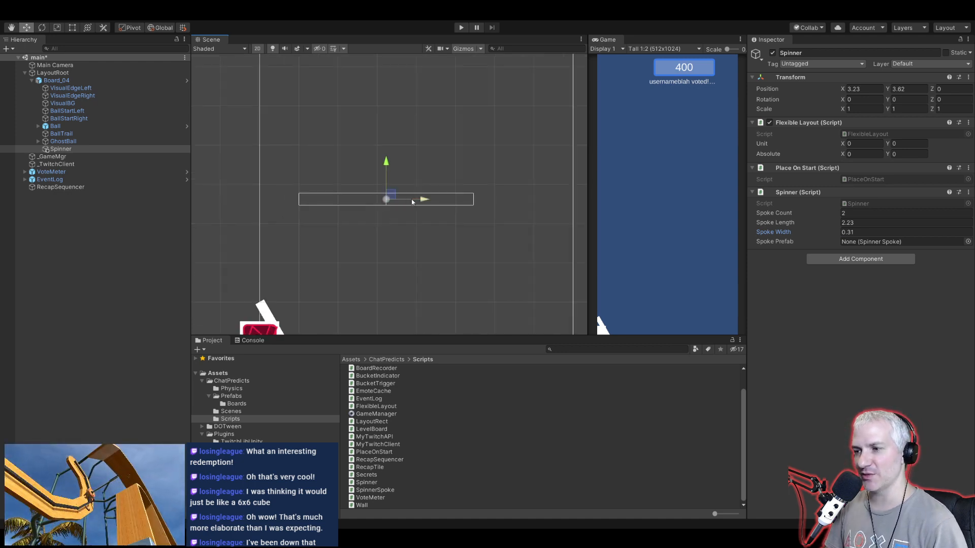
Step: Set the Spinner's Spoke Count to 3 and check the spoke gizmos in the scene
left_click_drag(784, 214, 784, 215)
type("3")
middle_click_drag(420, 252, 447, 240)
scroll(450, 243, "down", 5)
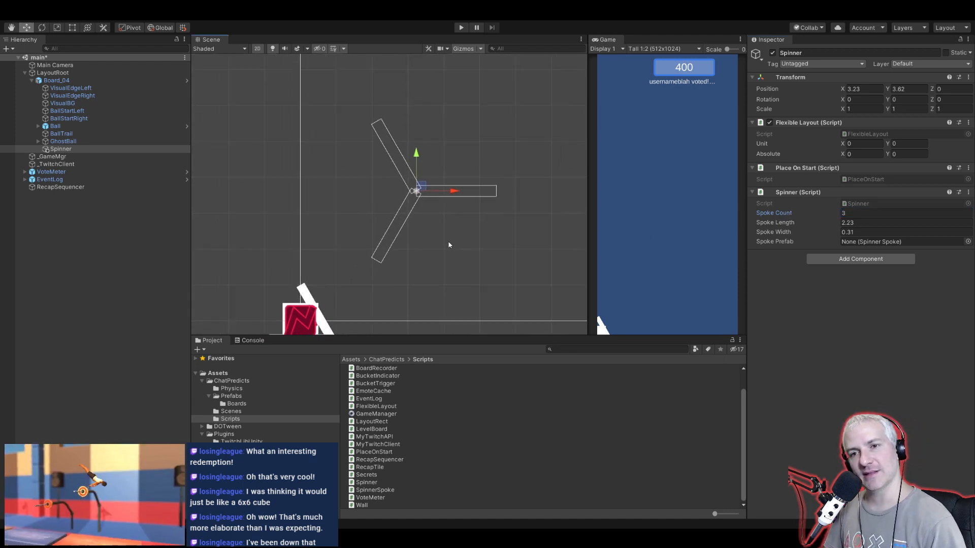
scroll(450, 244, "up", 3)
Step: Set the Spinner's Spoke Count to 4 and check the spoke gizmos in the scene
left_click(840, 213)
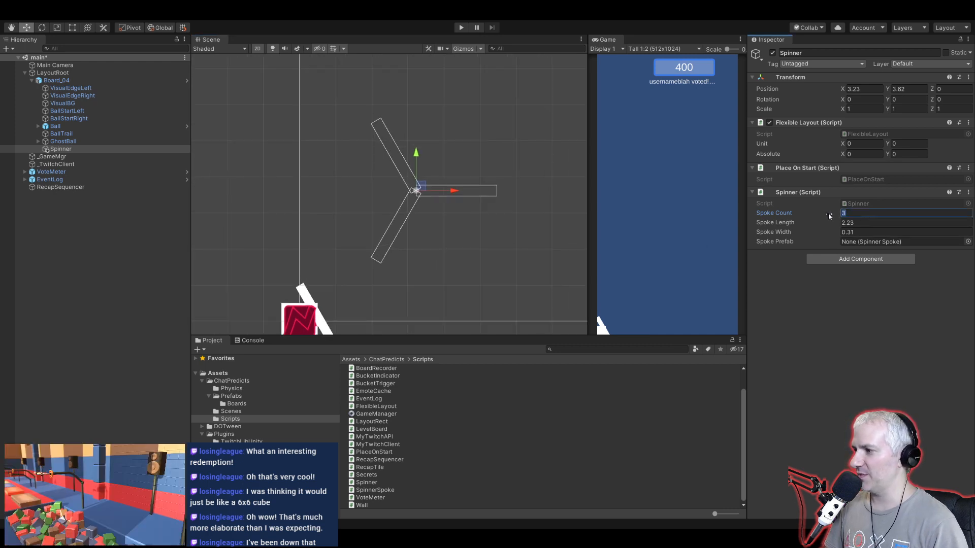
type("4")
mouse_move(455, 222)
middle_mouse_down()
mouse_move(440, 235)
mouse_move(447, 230)
middle_mouse_up()
scroll(498, 250, "down", 4)
scroll(498, 252, "up", 3)
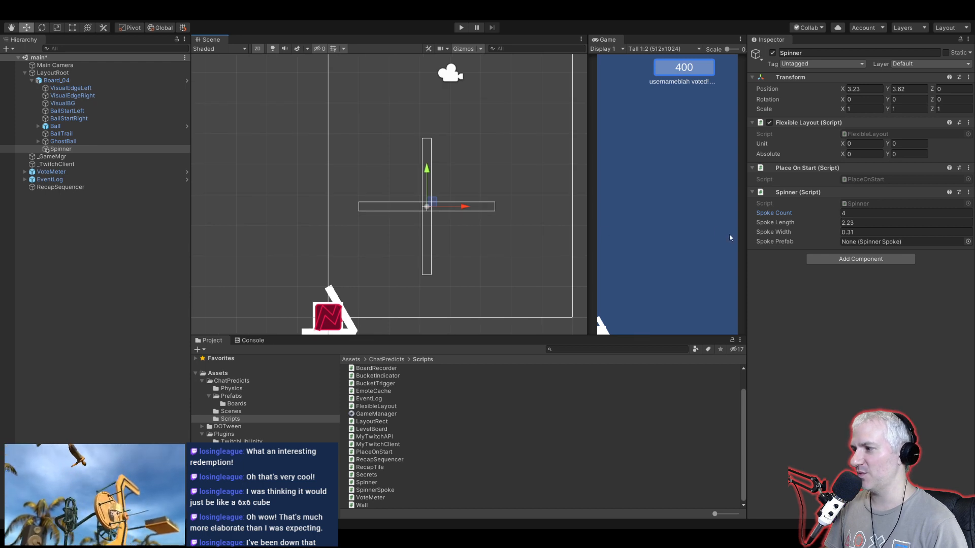
Step: Reduce the Spoke Length to about 1.55 and Spoke Width to about 0.16, and move the Spinner to about X 4.18, Y 6.28
mouse_move(786, 225)
left_mouse_down()
mouse_move(772, 224)
mouse_move(781, 234)
left_mouse_up()
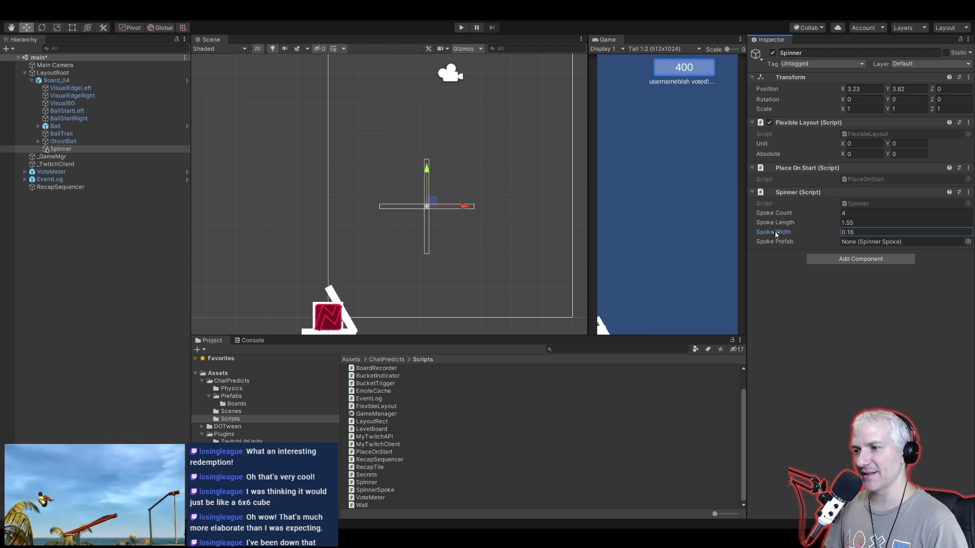
scroll(459, 254, "down", 4)
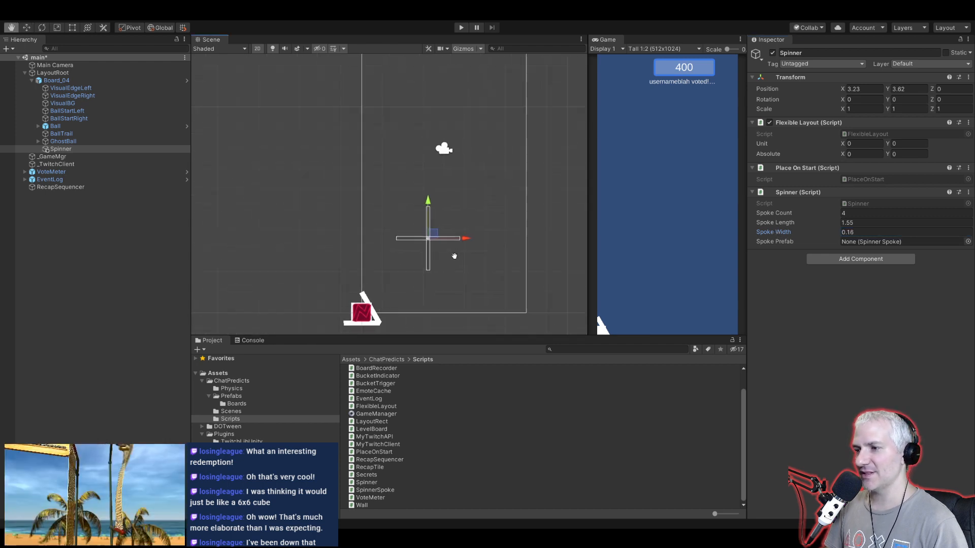
left_click_drag(429, 253, 449, 200)
middle_click_drag(459, 171, 450, 222)
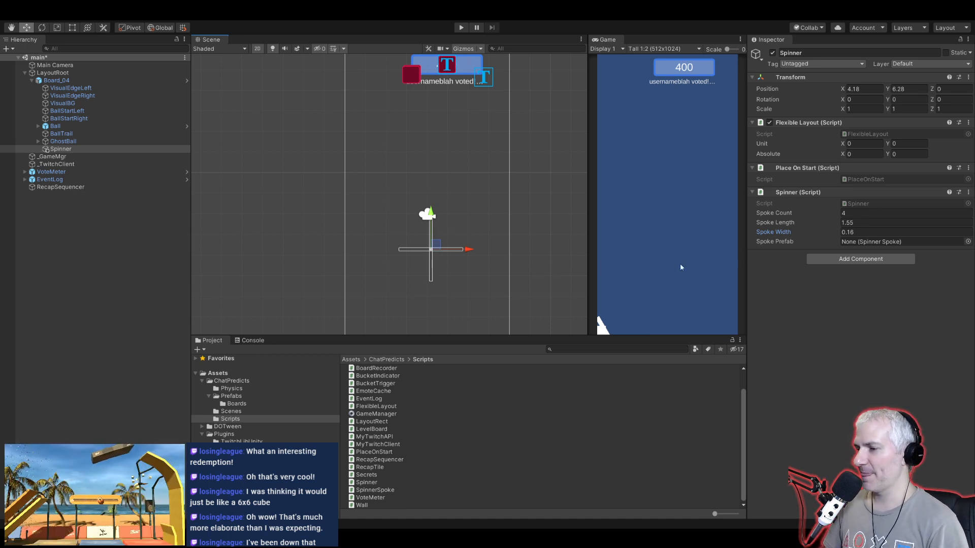
Step: Set the Spinner's Flexible Layout Unit values to X 0.5 and Y 0.5, and its Absolute X to 0
left_click(857, 144)
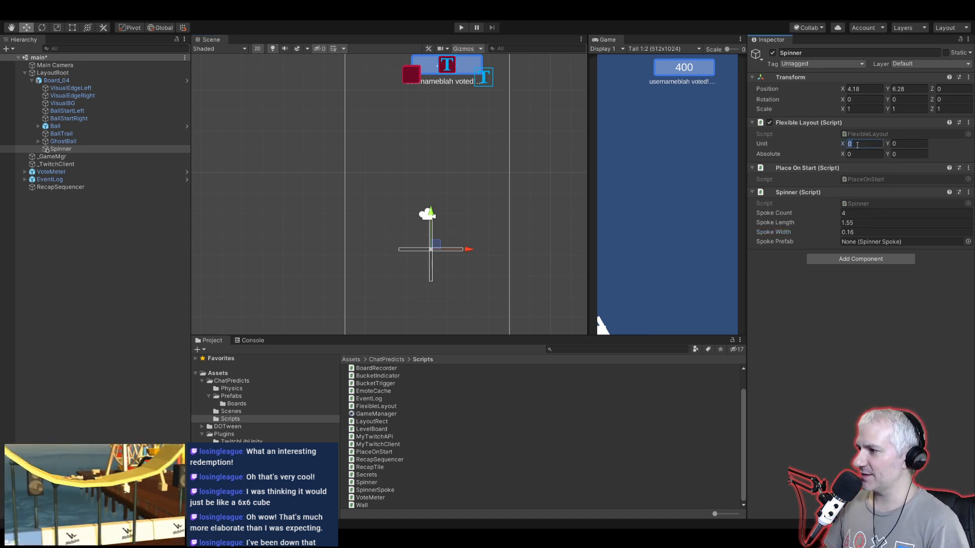
type("0.5")
key("Tab")
type("0.5")
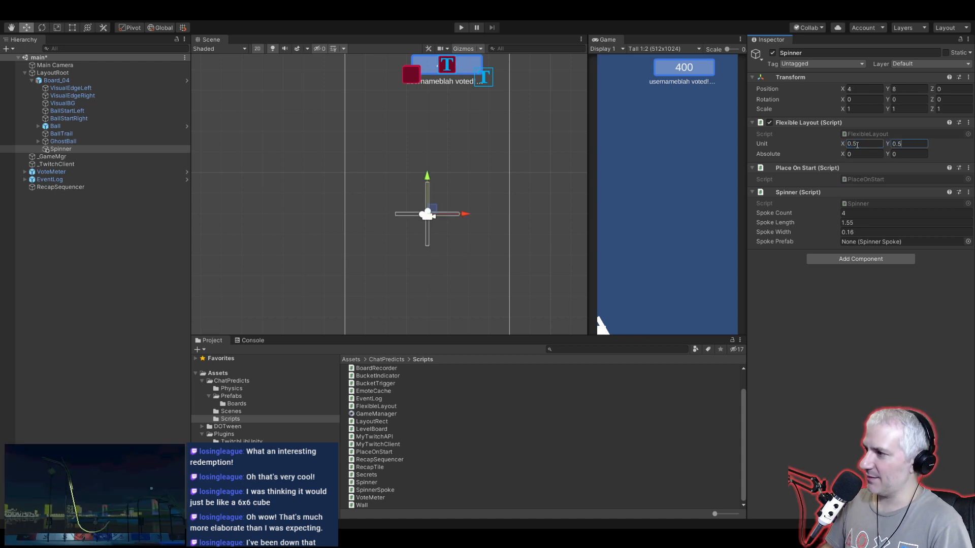
middle_click_drag(480, 206, 477, 175)
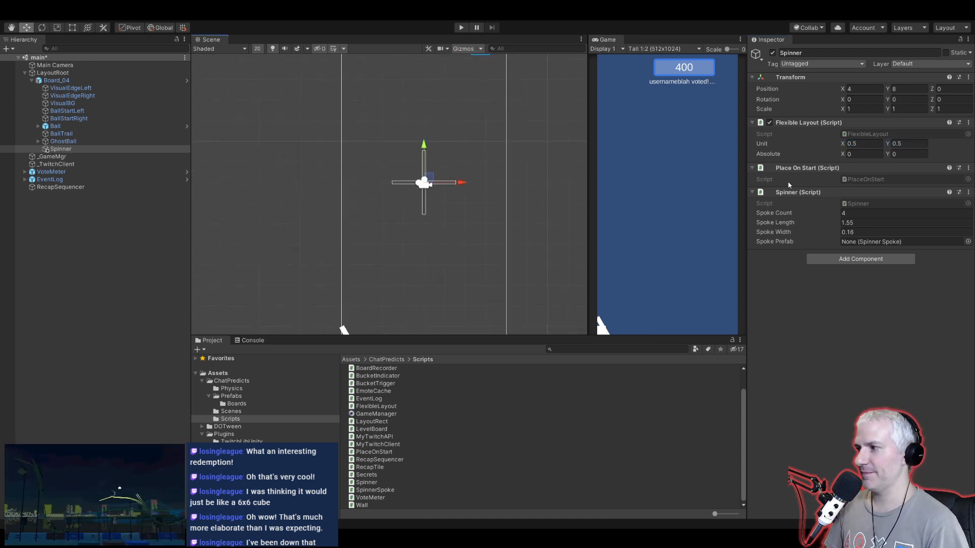
left_click_drag(842, 155, 841, 154)
left_click(876, 154)
type("0")
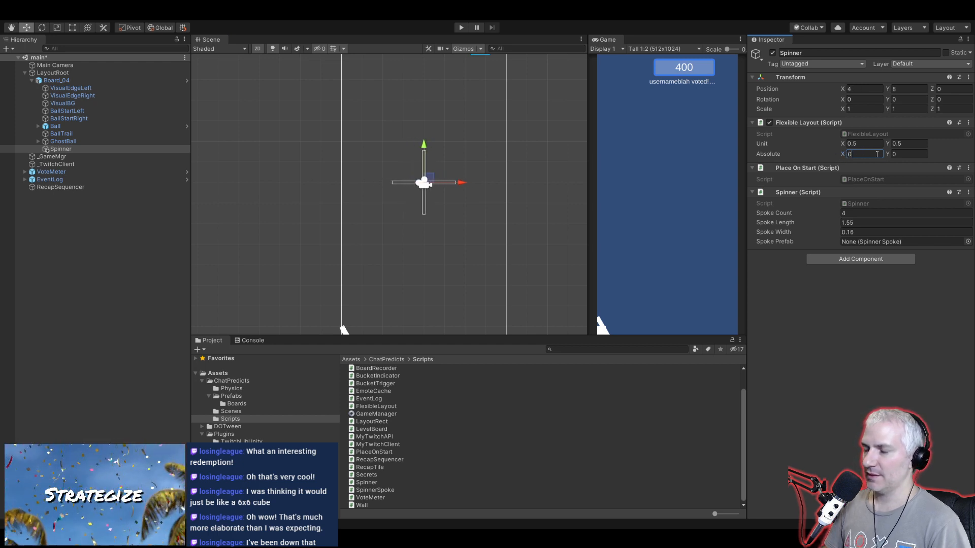
Step: Set the Spinner's Spoke Length to 3 and its Spoke Width to 0.2
scroll(409, 231, "up", 3)
left_click(858, 223)
left_click(858, 222)
type("3")
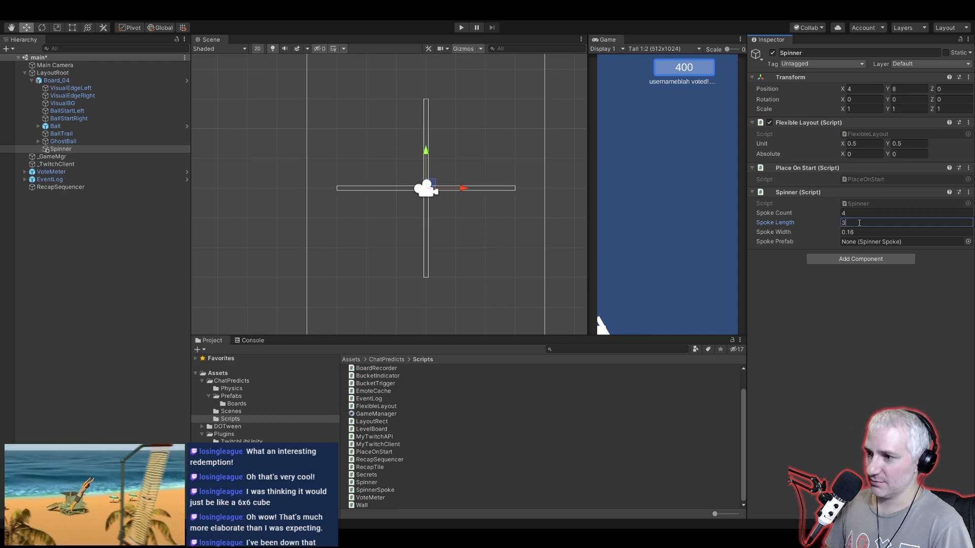
left_click(861, 232)
type("0.2")
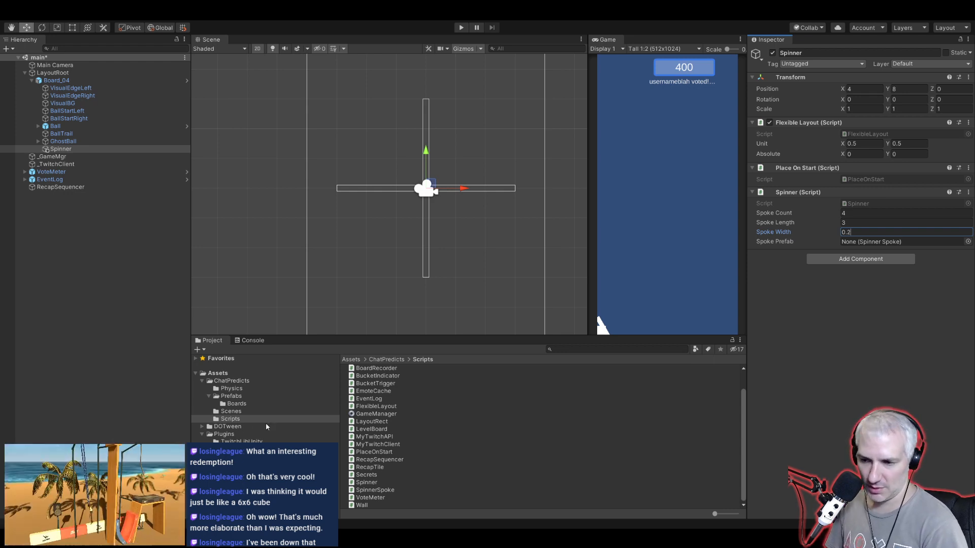
Step: Create an empty child object under Spinner and name it SpinnerSpoke
left_click(83, 149)
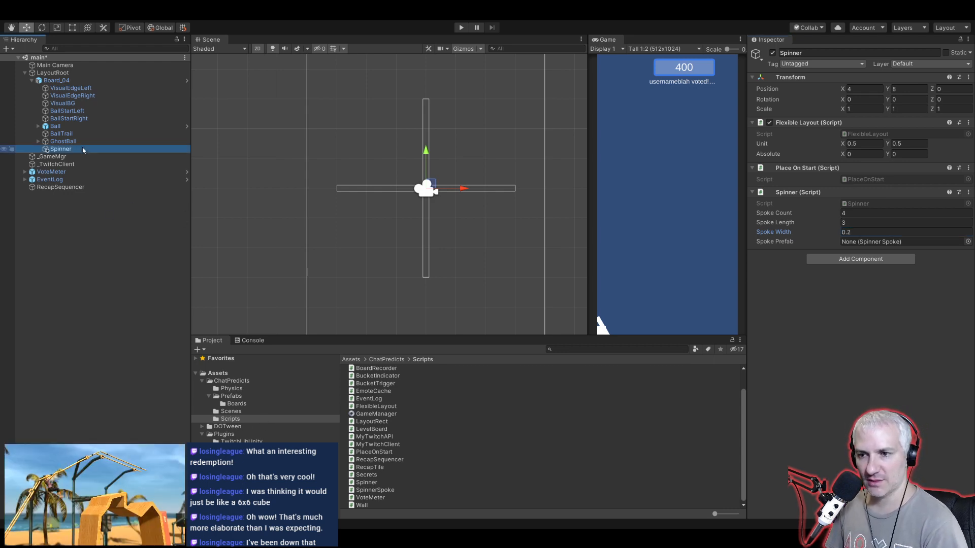
key("alt+shift+n")
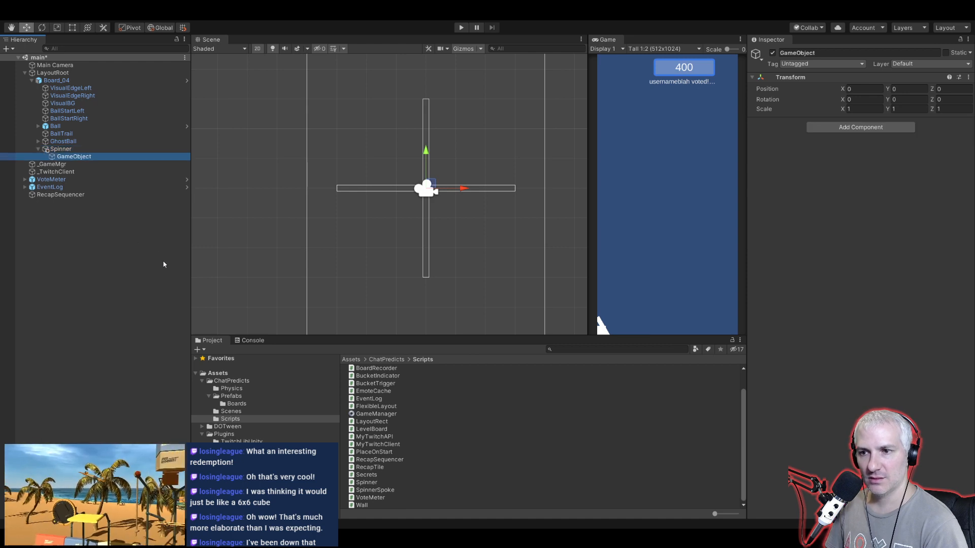
left_click(83, 157)
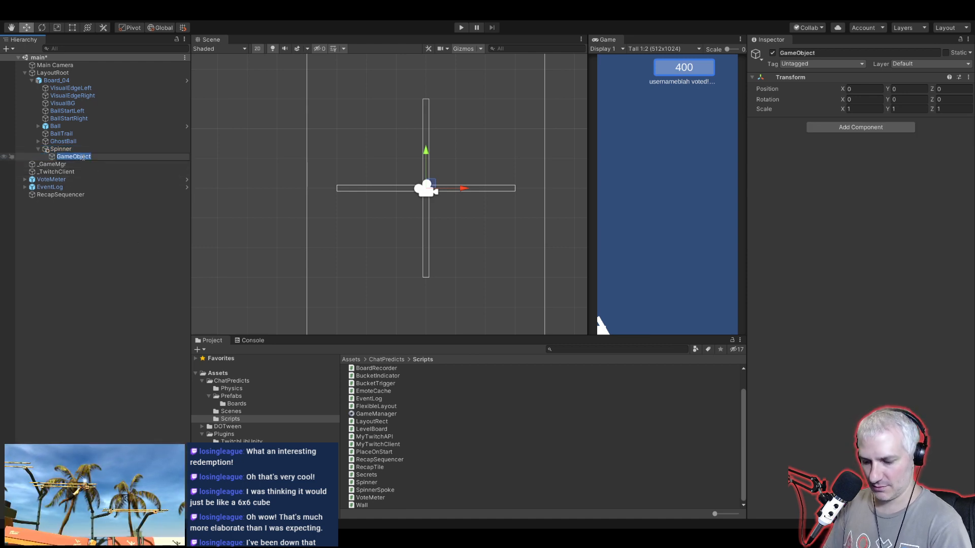
type("SpinnerSpoke")
key("Return")
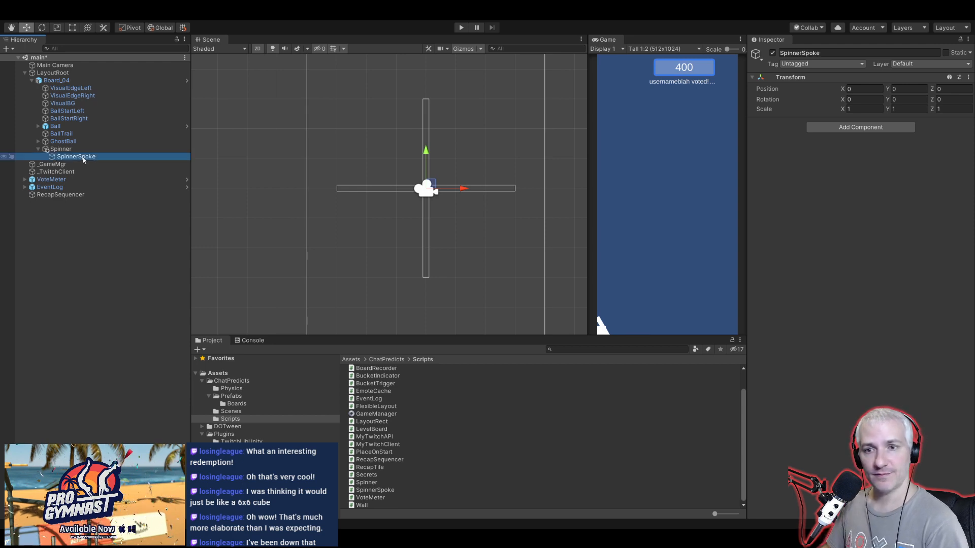
Step: Move SpinnerSpoke along its X axis to about 1.41 and reset its X position to 0
left_click_drag(463, 189, 491, 192)
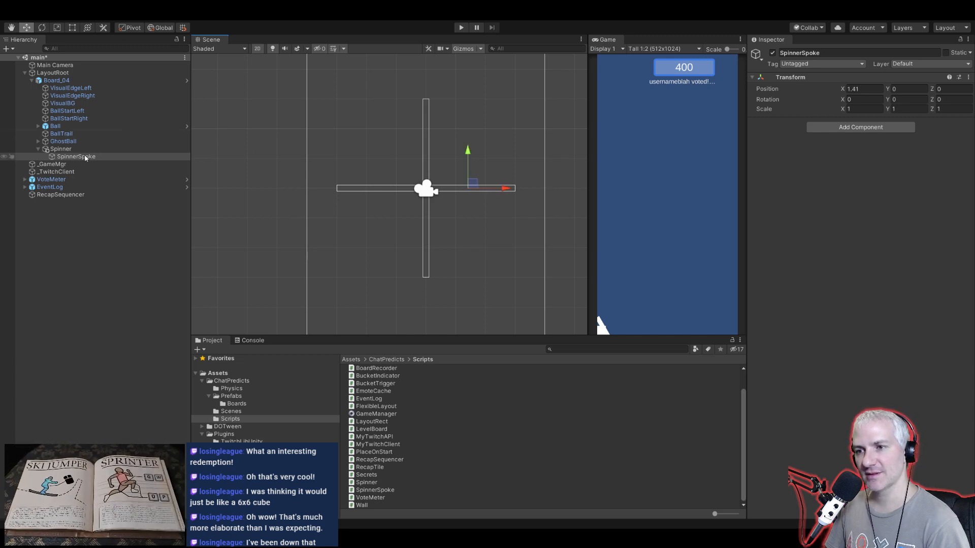
left_click(870, 89)
type("0")
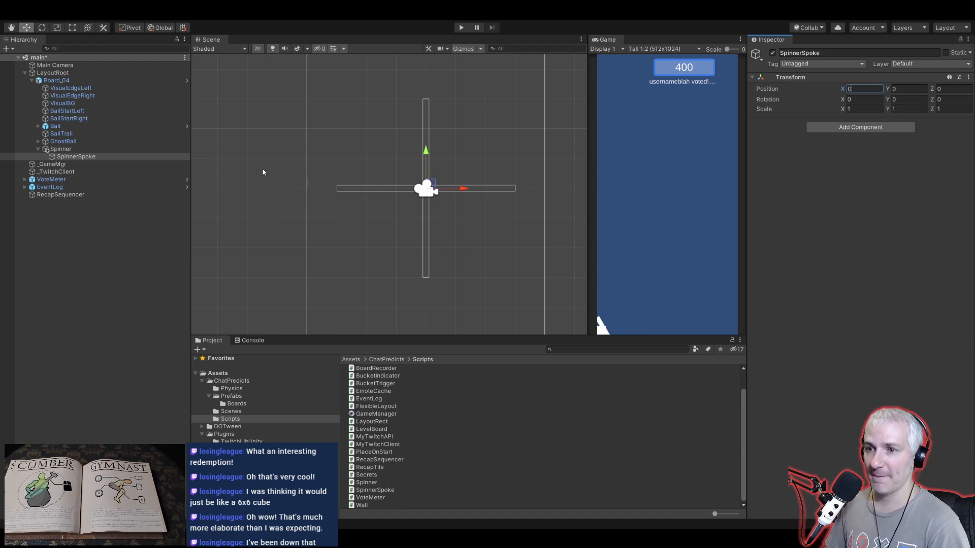
Step: Create an empty child object under SpinnerSpoke and name it _col
left_click(83, 157)
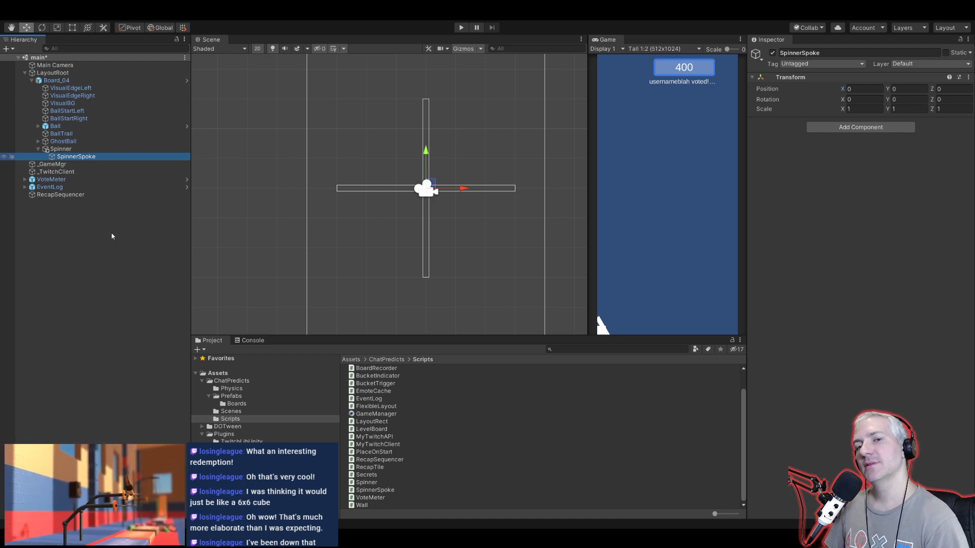
key("alt+shift+n")
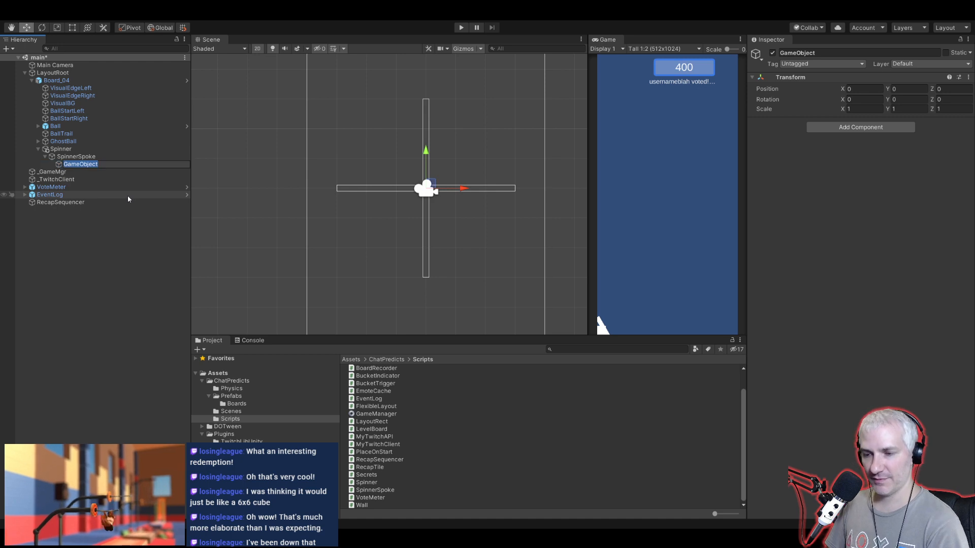
type("_col")
key("Return")
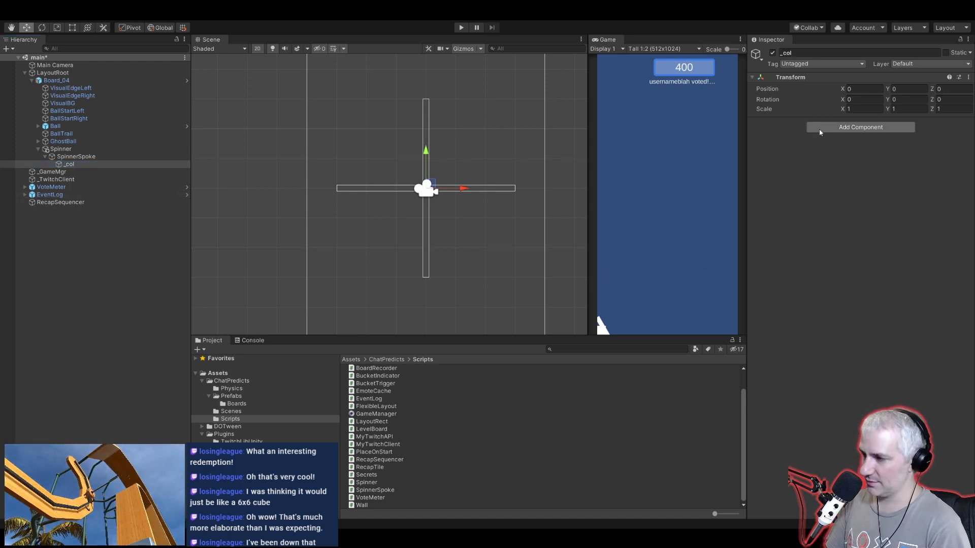
Step: Add a Capsule Collider 2D to the _col object and set its direction to Horizontal
key("Return")
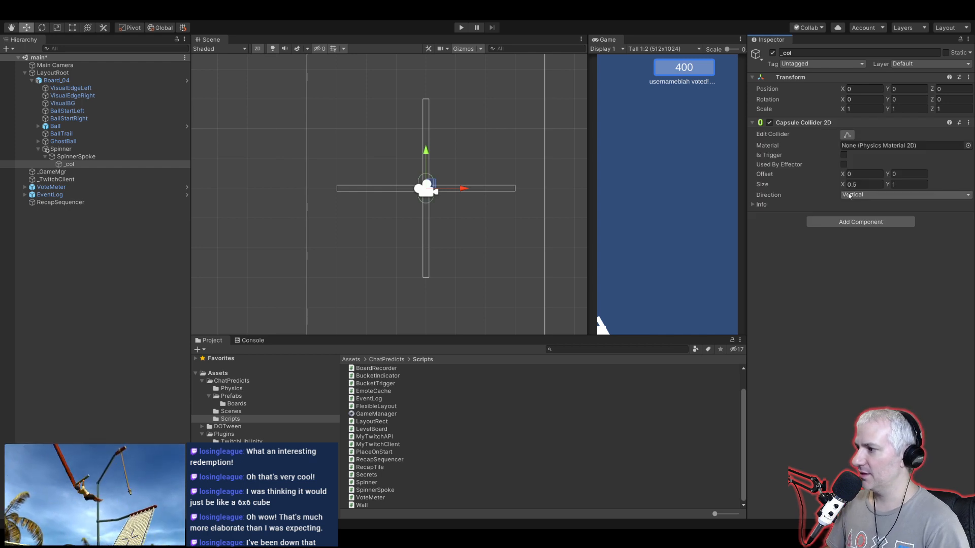
left_click(854, 208)
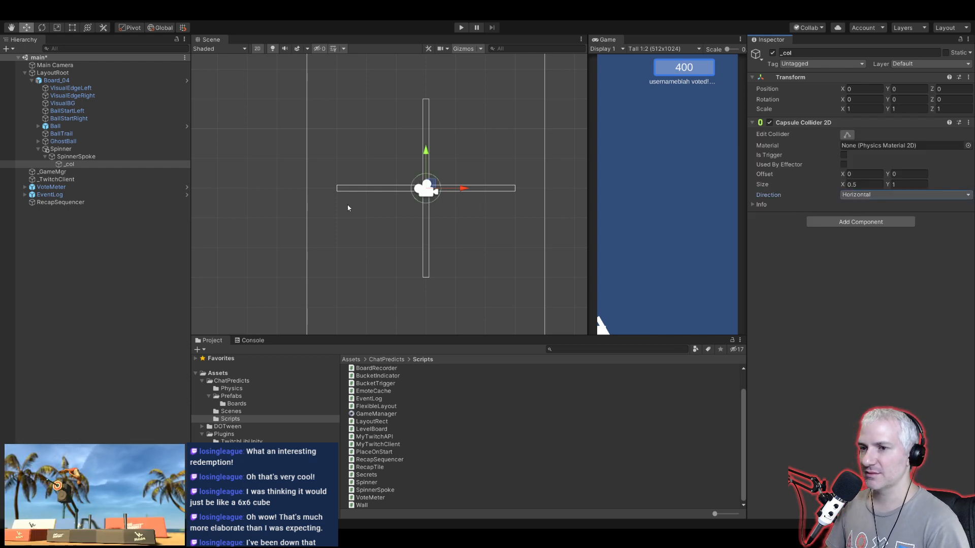
Step: Move _col to about X 1.46 and size its capsule collider to X 3 and about Y 0.21 to fit the spoke gizmo
left_click_drag(462, 190, 506, 188)
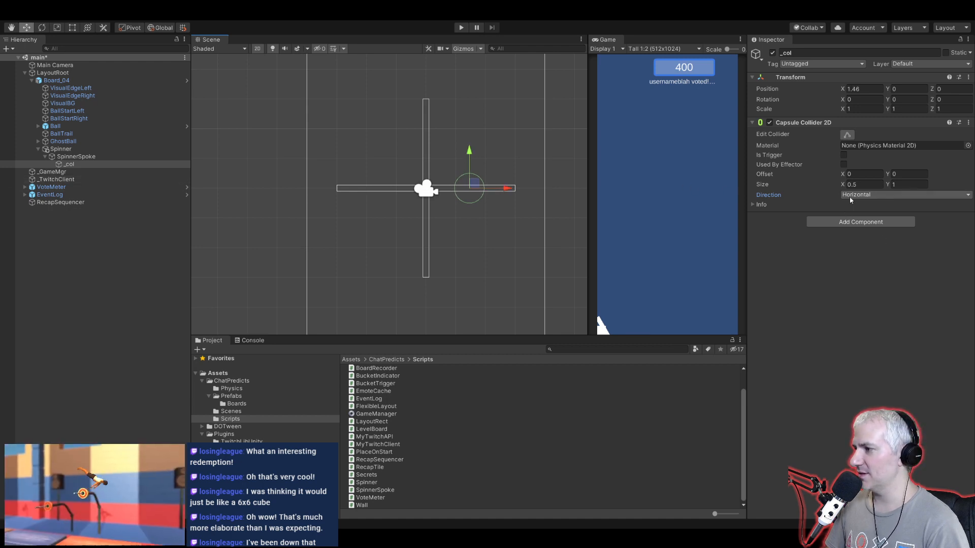
left_click_drag(842, 186, 873, 185)
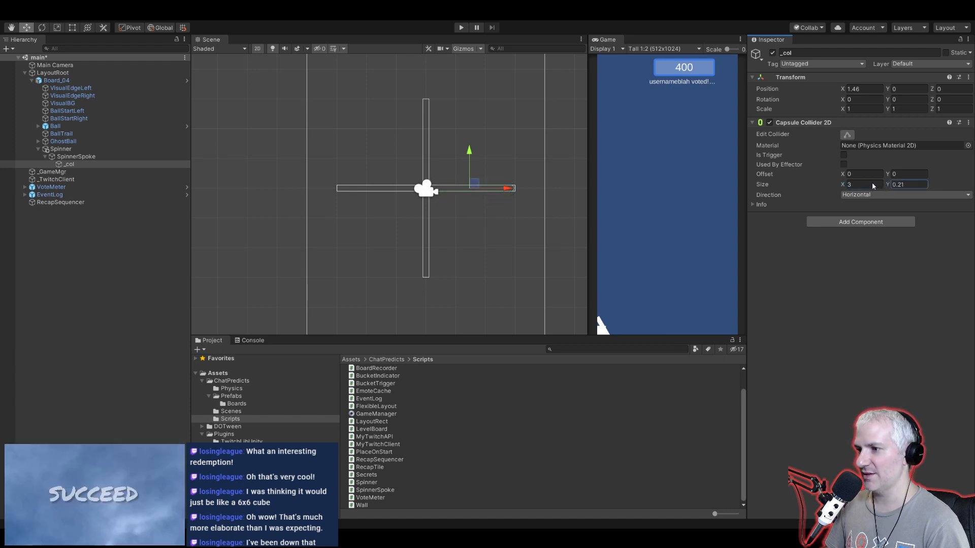
scroll(391, 192, "up", 5)
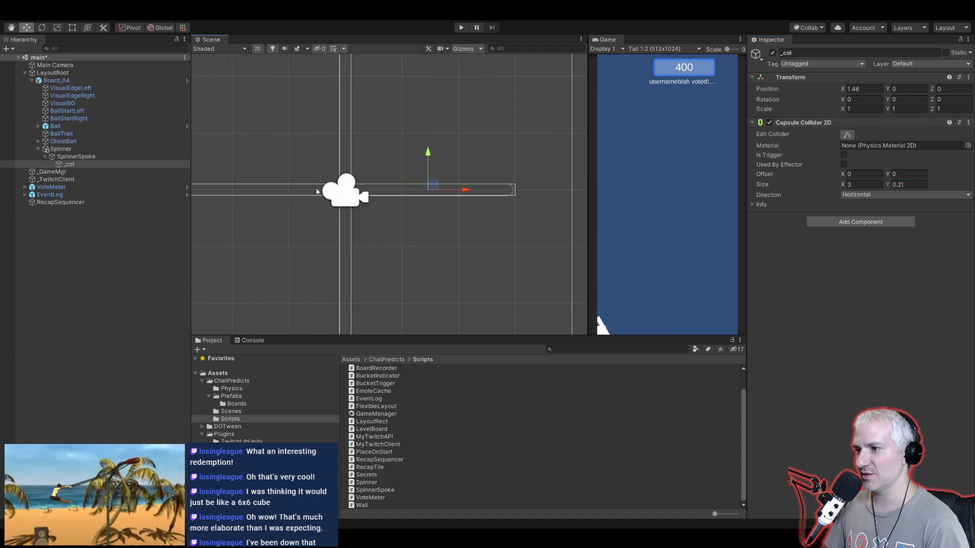
Step: Shift the _col object slightly along its X axis to line its collider up with the spoke gizmo
left_click(96, 149)
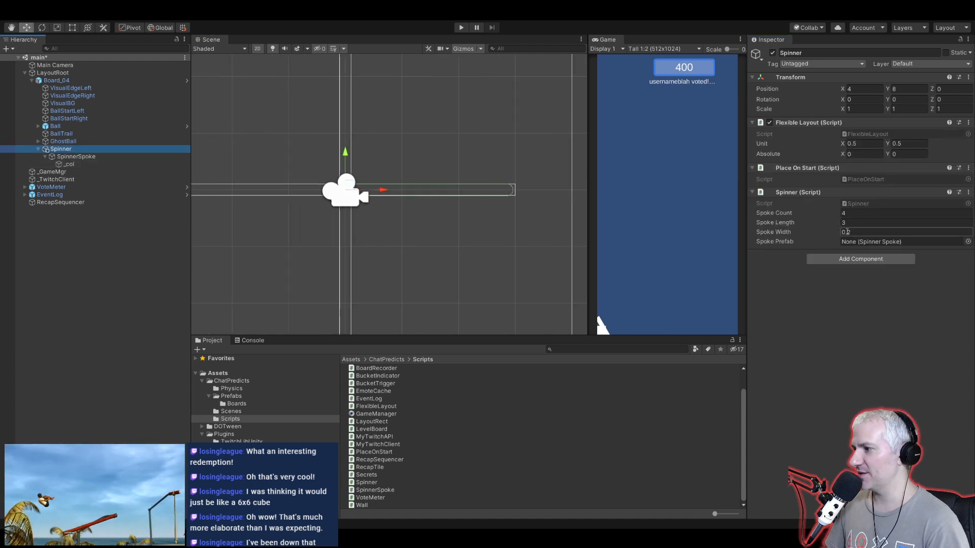
left_click(68, 164)
middle_click_drag(461, 194, 483, 182)
left_click_drag(484, 183, 488, 183)
scroll(449, 226, "down", 2)
scroll(449, 226, "up", 1)
Step: Create a Rectangle shape as a child of SpinnerSpoke and move it along X to about 1.53
left_click(76, 156)
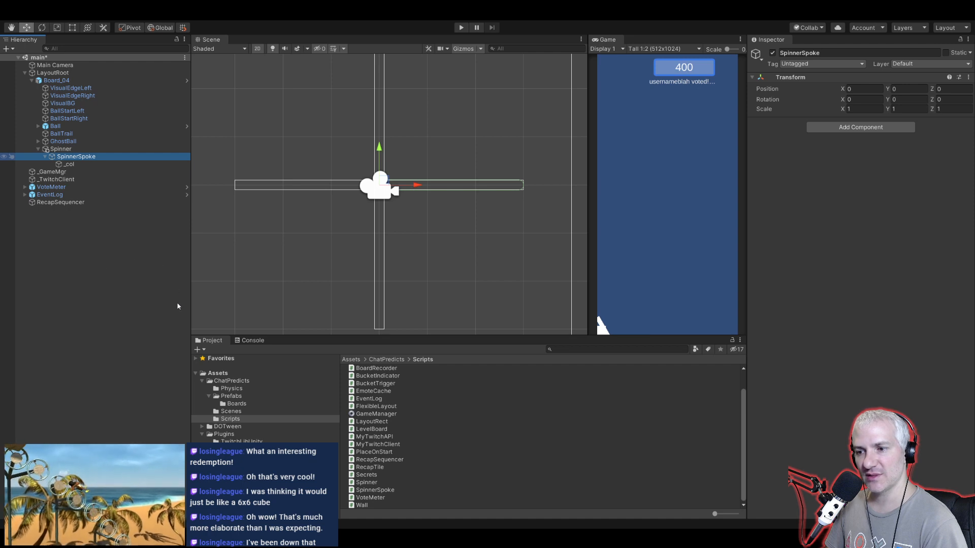
left_click(177, 319)
left_click_drag(426, 190, 504, 191)
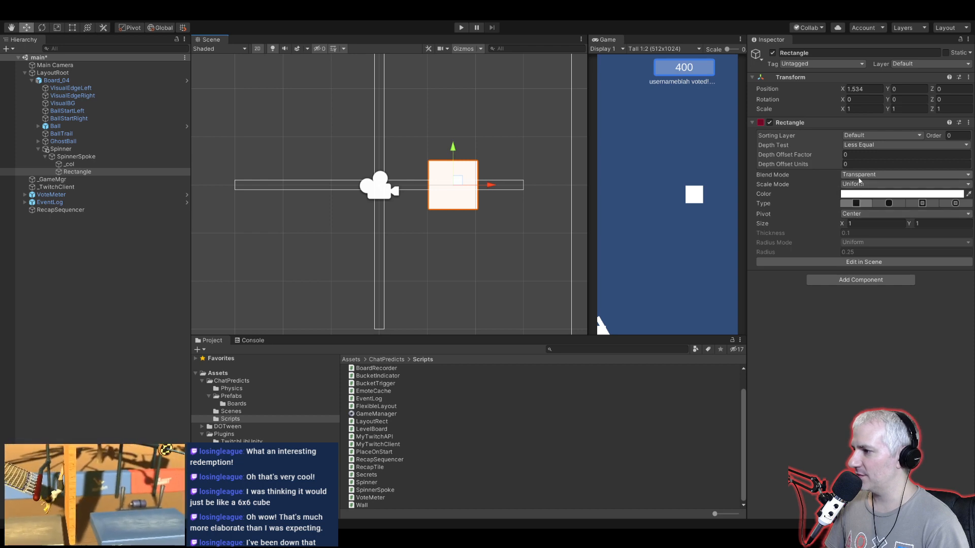
Step: Change the Rectangle to the solid rounded type and set its size to X 2 and Y 0.2
left_click(889, 203)
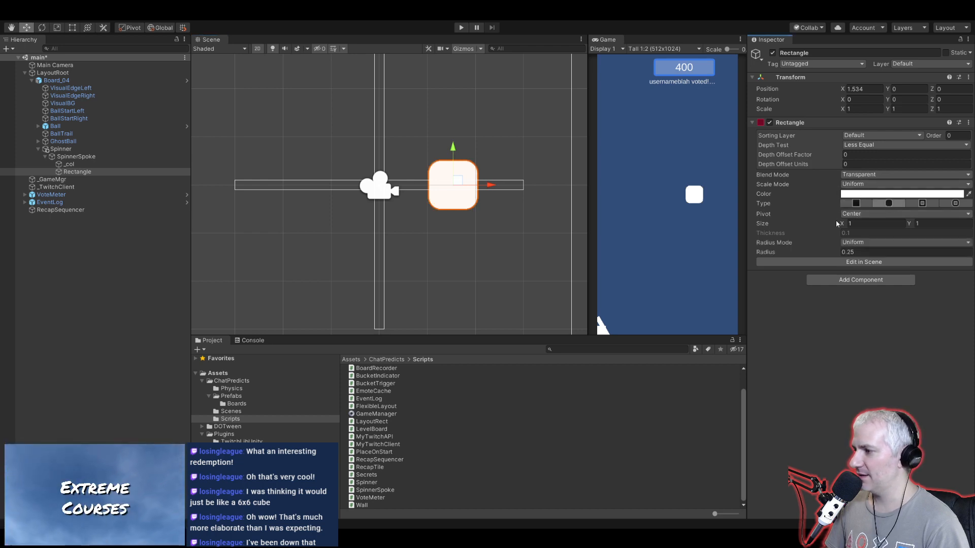
left_click(858, 223)
type("2")
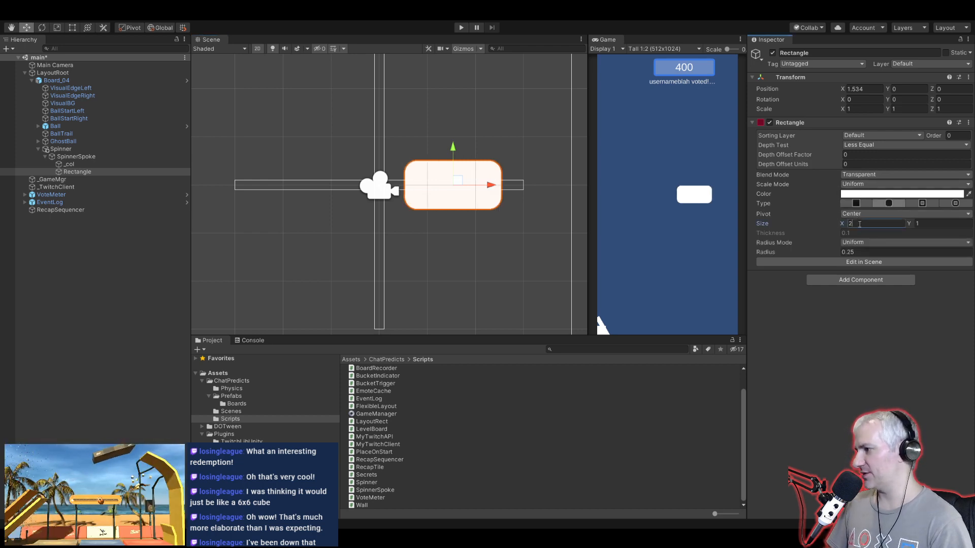
key("Tab")
type("0.2")
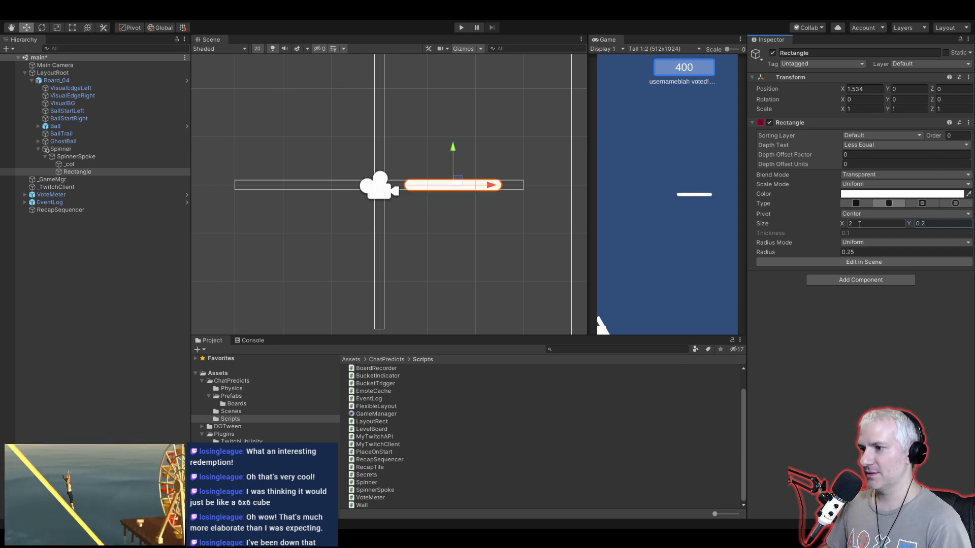
Step: Open the Wall prefab, examine the Rectangle settings of Visuals and VisualOutline, and return to the main scene
left_click(221, 401)
double_click(361, 422)
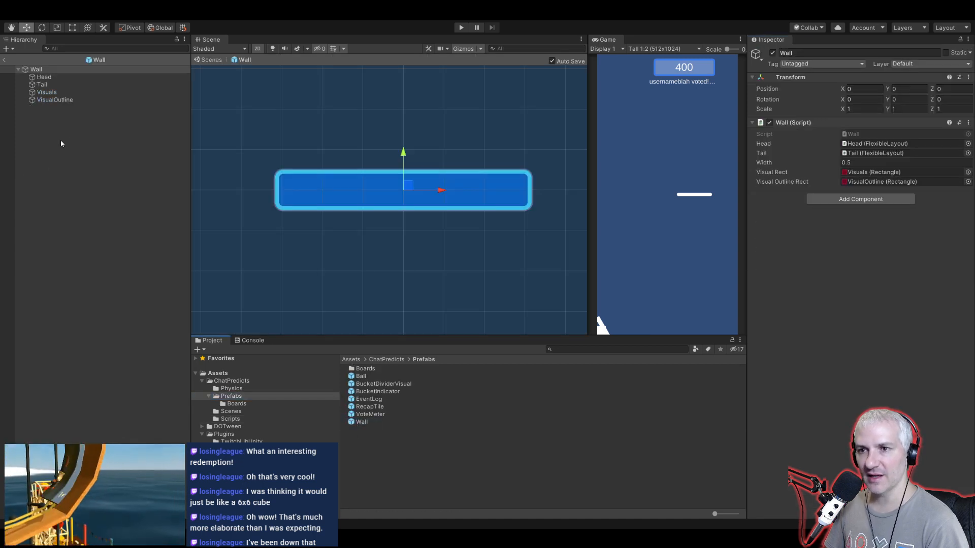
left_click(51, 92)
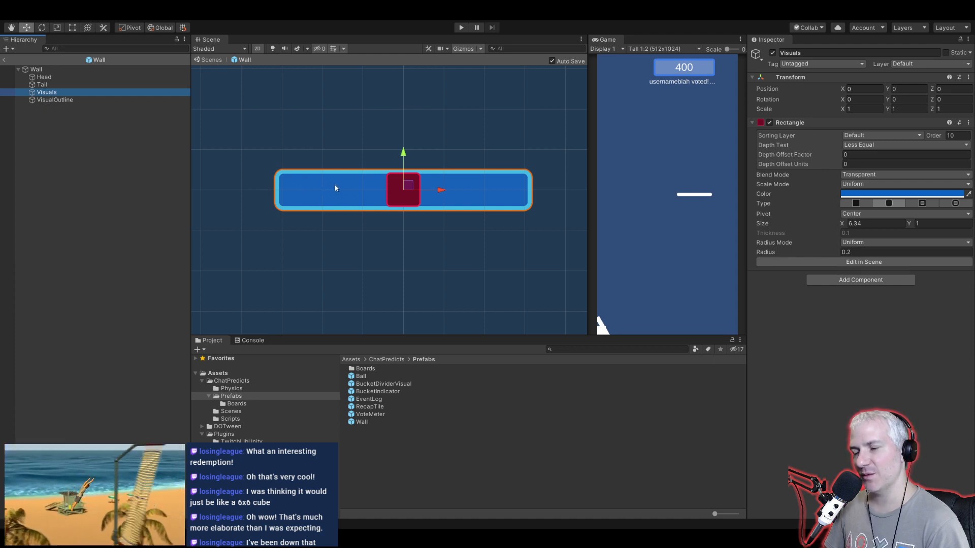
left_click(56, 100)
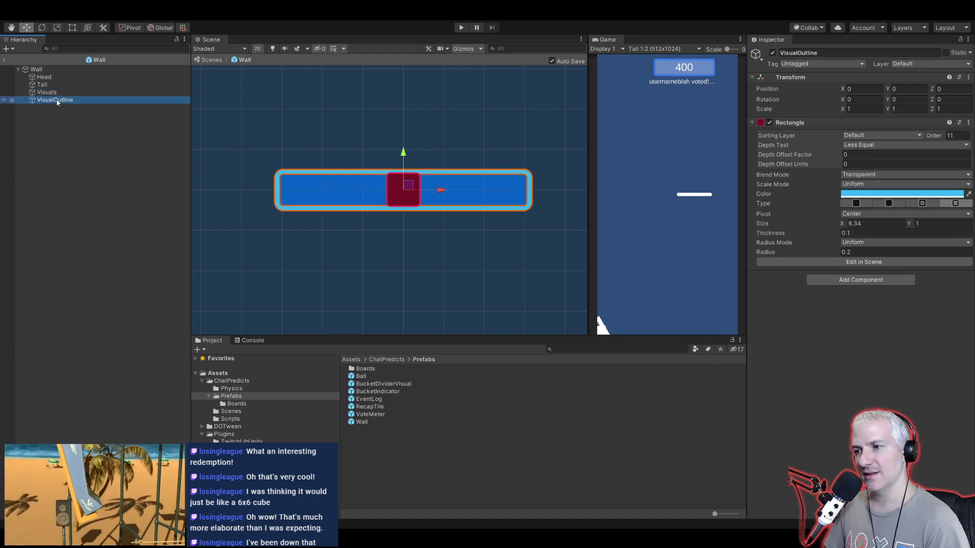
left_click(5, 59)
Step: Set the sorting order of the Rectangle under SpinnerSpoke to 10
left_click(80, 172)
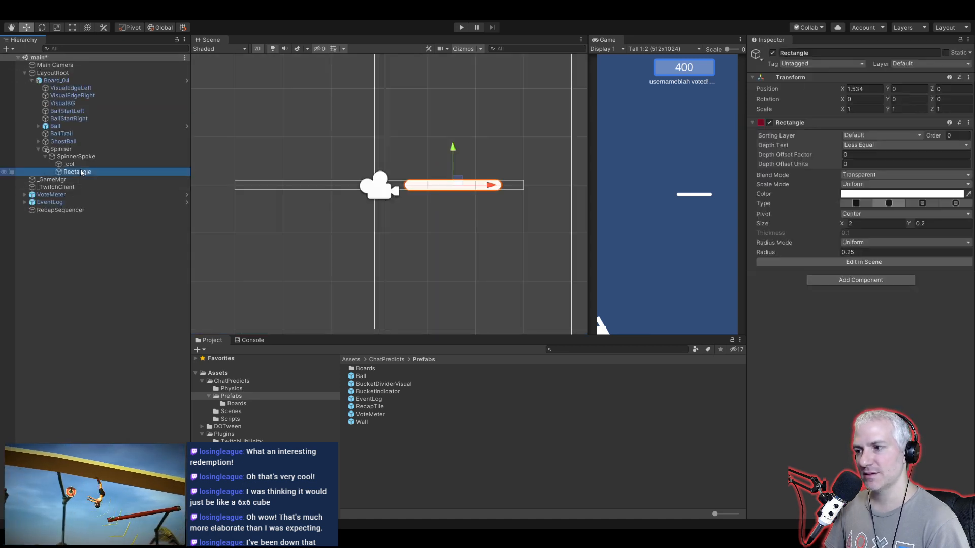
left_click(960, 136)
type("10")
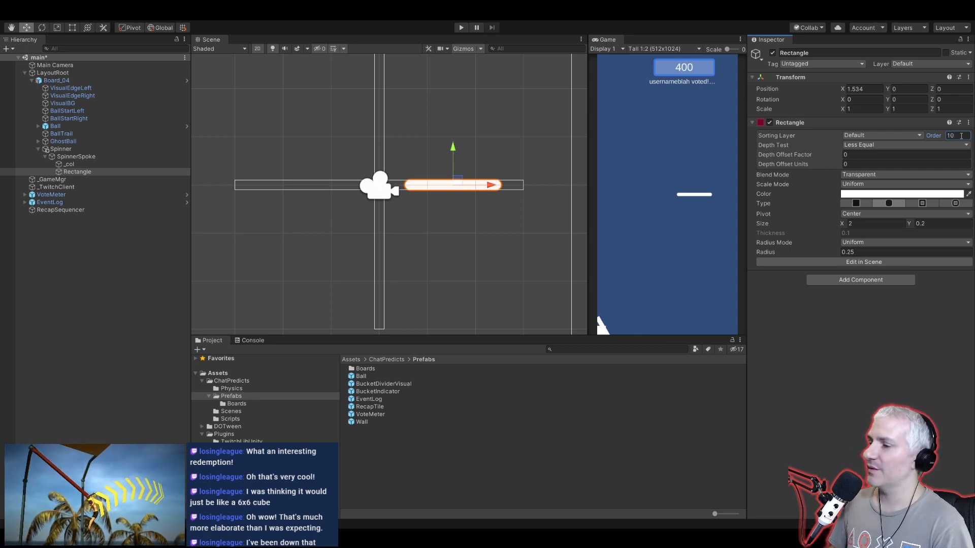
Step: Examine the rounded rectangle and the spoke outlines around the spinner's centre, with and without gizmos
scroll(386, 209, "up", 6)
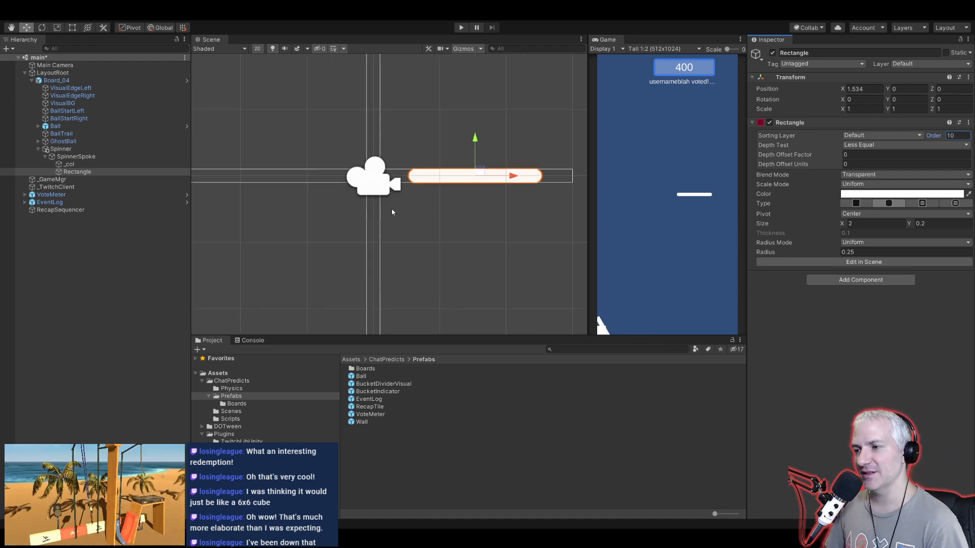
left_click(463, 49)
left_click(462, 49)
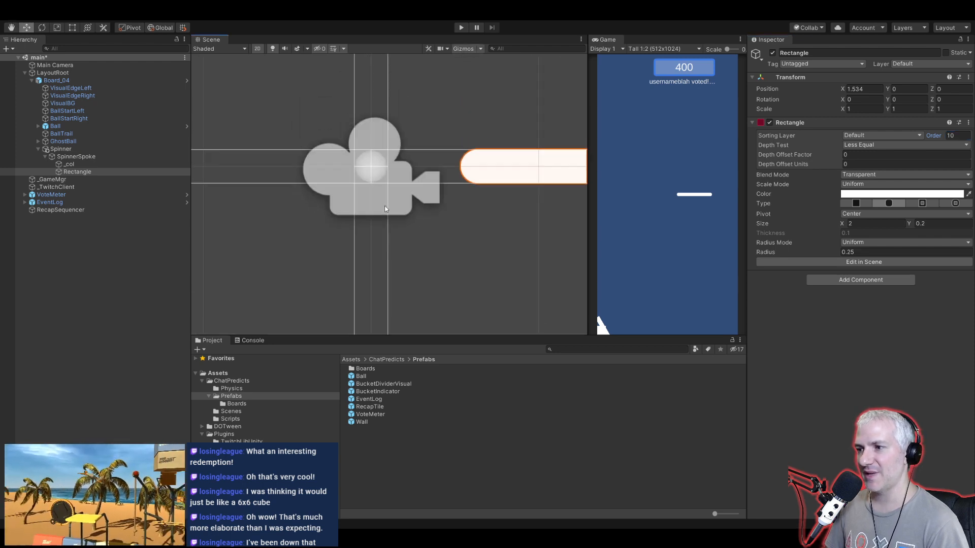
scroll(385, 206, "down", 4)
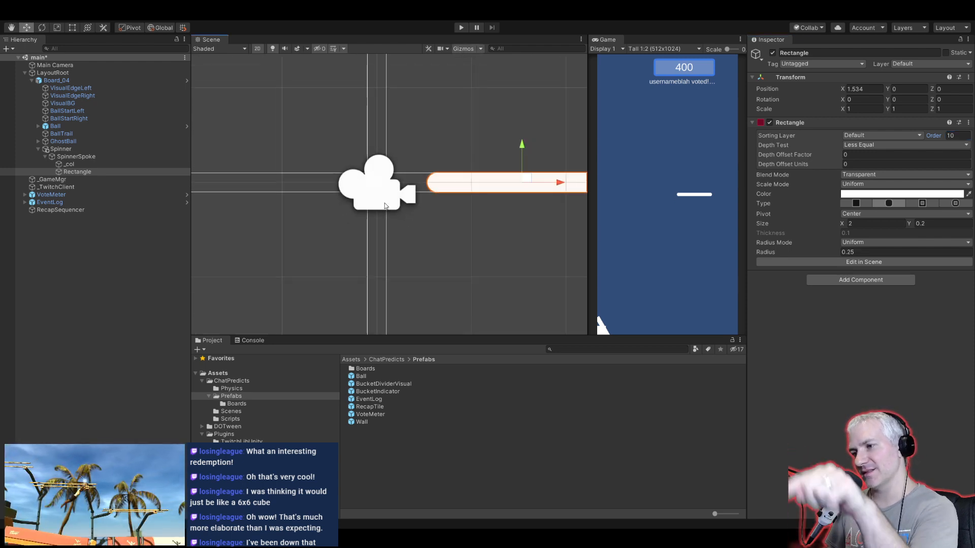
scroll(412, 256, "down", 1)
scroll(413, 255, "down", 8)
middle_click_drag(419, 261, 432, 215)
scroll(432, 215, "down", 3)
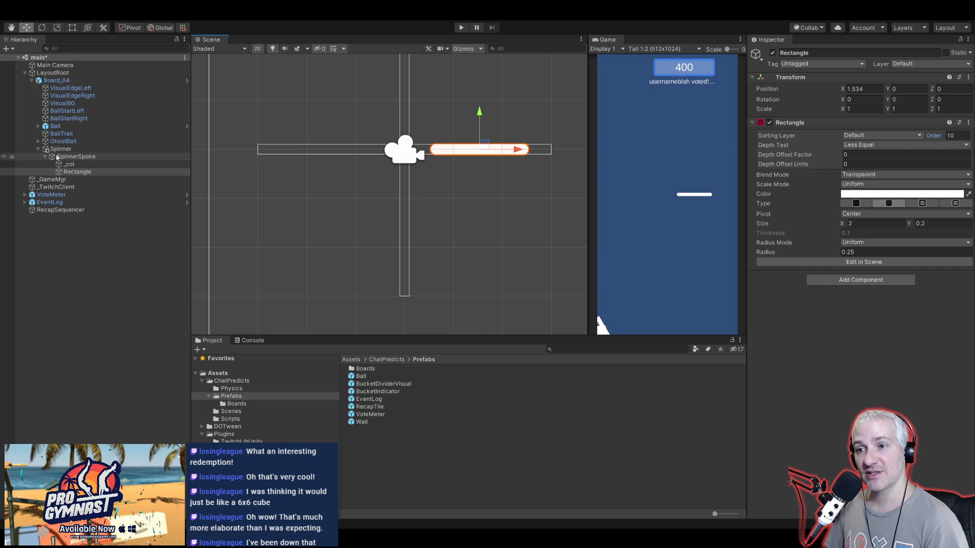
Step: Rename the Rectangle under SpinnerSpoke to _visualBacking
left_click(73, 172)
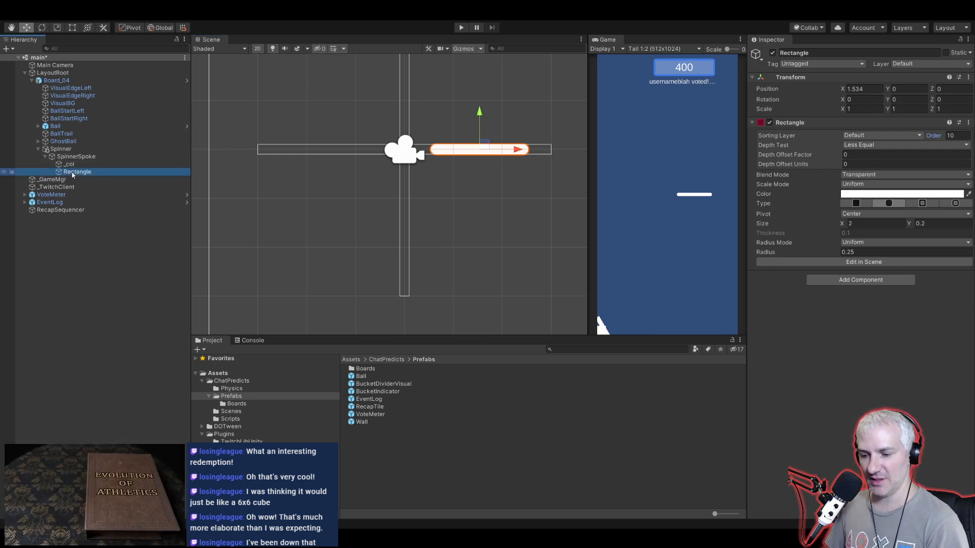
key("BackSpace")
type("_visualBacking")
key("Return")
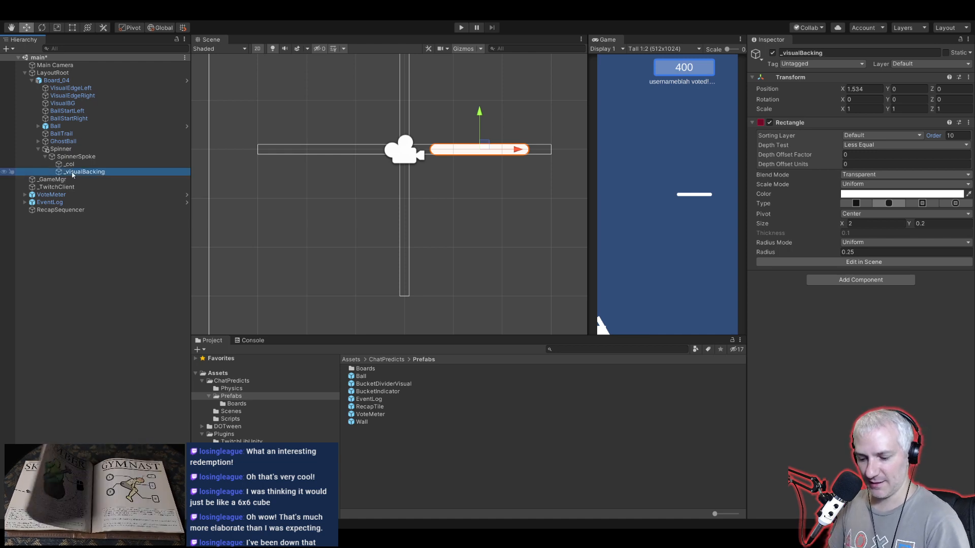
Step: Duplicate _visualBacking and rename the copy to _visualOutline
key("ctrl+d")
key("F2")
key("End")
key("BackSpace")
key("BackSpace")
key("BackSpace")
key("BackSpace")
key("BackSpace")
key("BackSpace")
key("BackSpace")
key("BackSpace")
key("BackSpace")
key("BackSpace")
key("BackSpace")
type("Outline")
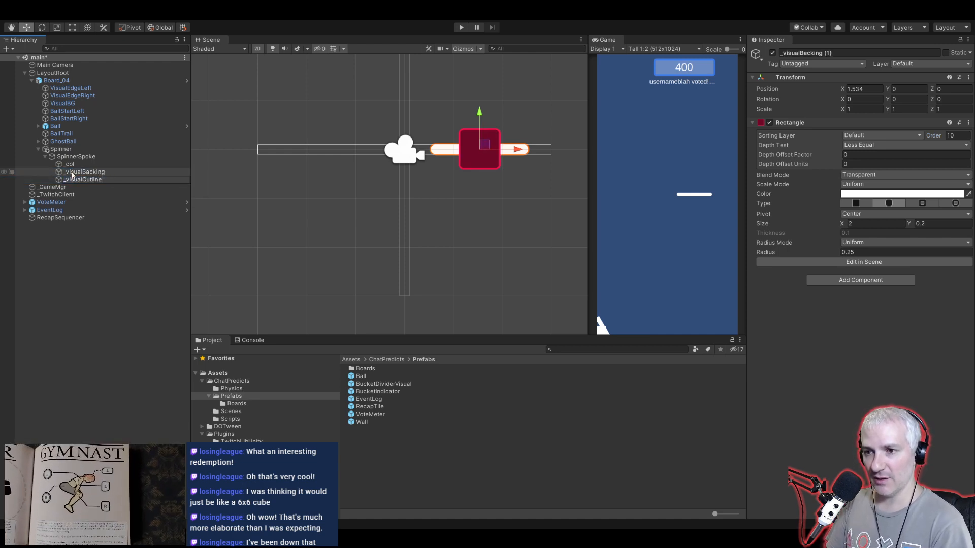
key("Return")
Step: Change _visualOutline to the rounded border type and colour it bright green
left_click(953, 204)
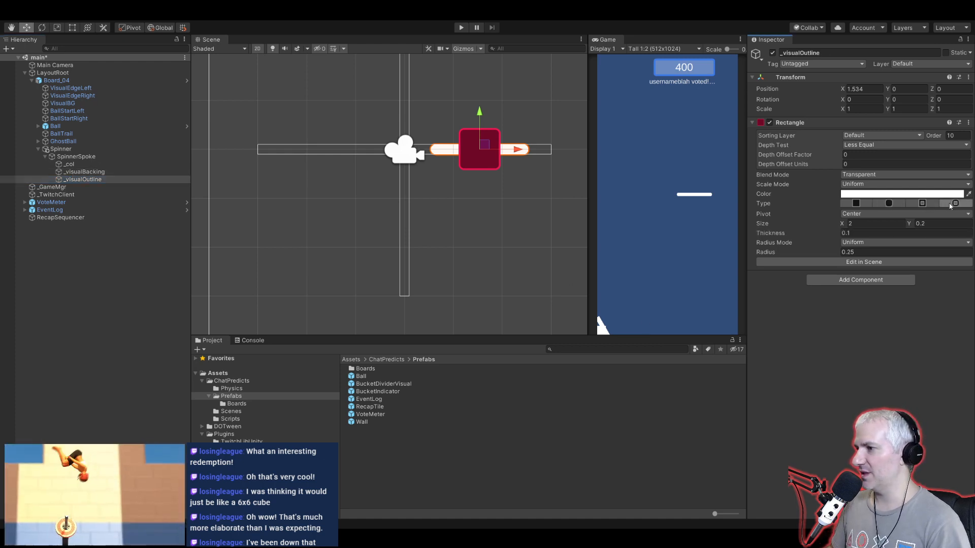
left_click(882, 225)
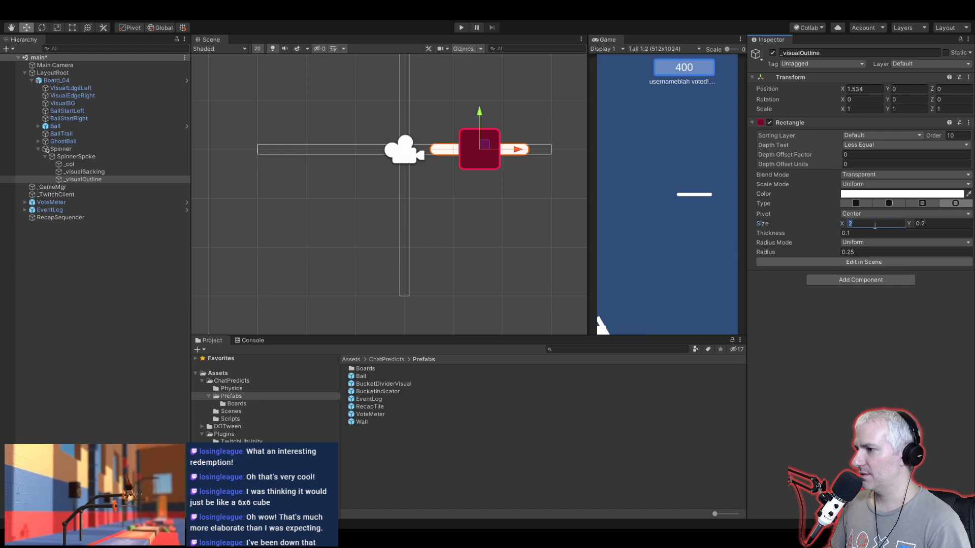
left_click(864, 195)
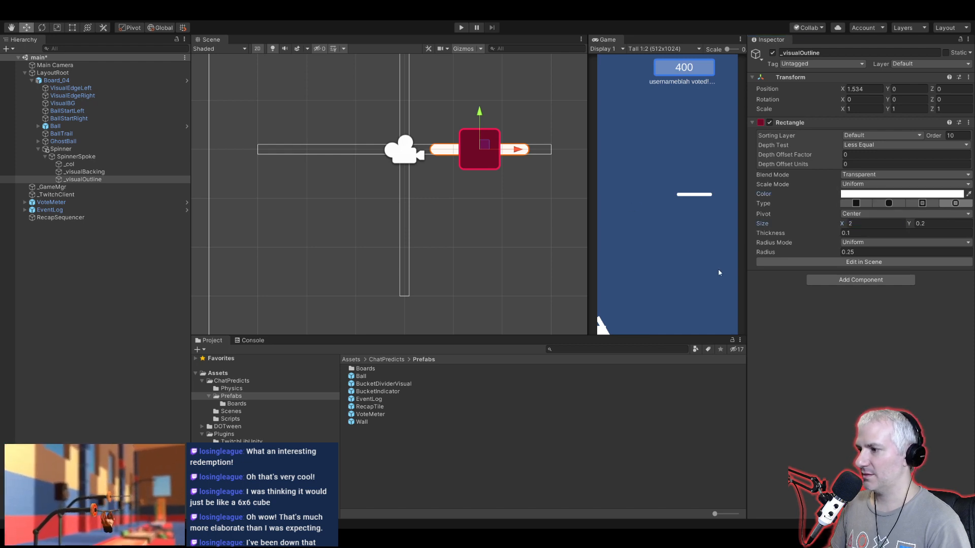
left_click(756, 291)
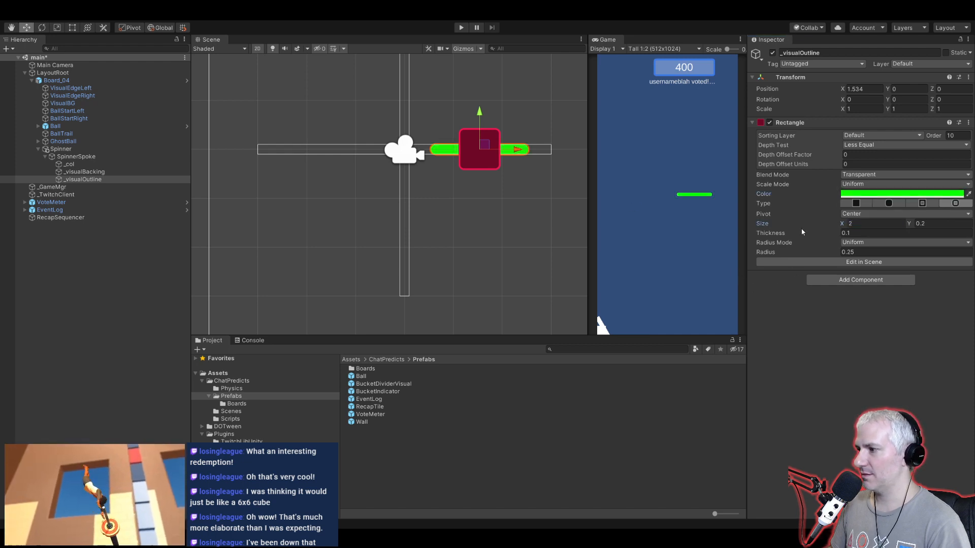
Step: Set the border thickness of _visualOutline to 0.05 and check how it fits the spoke
left_click(852, 233)
type("0.0")
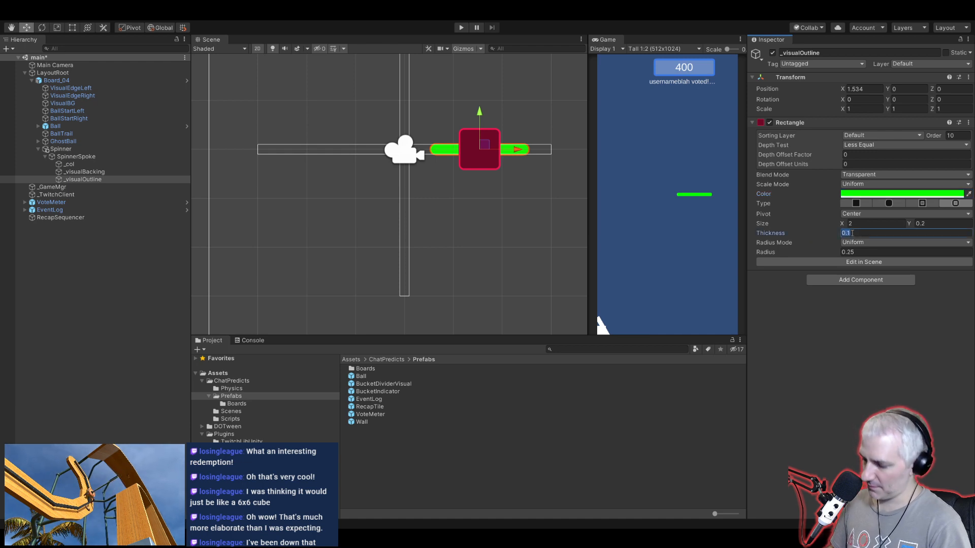
type("5")
scroll(472, 202, "up", 5)
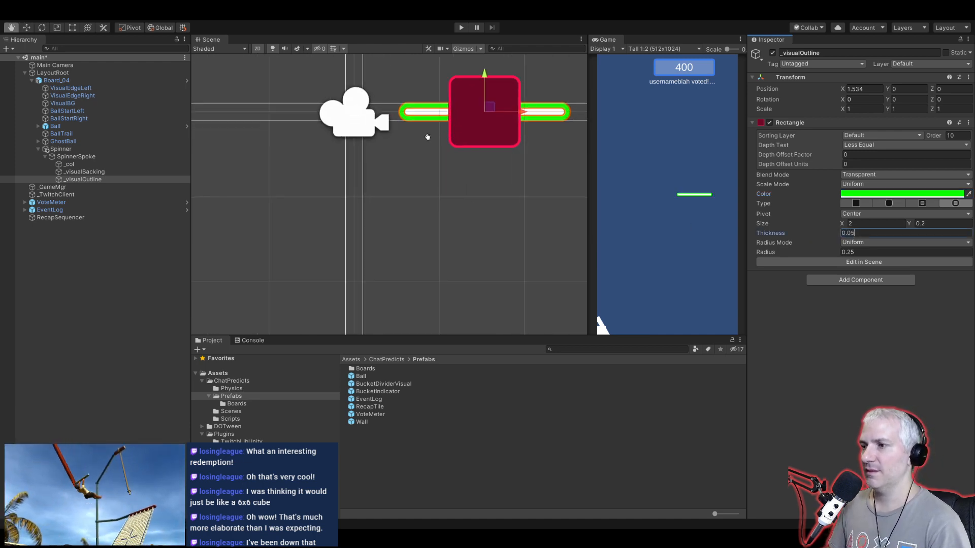
scroll(422, 201, "up", 2)
scroll(429, 200, "down", 6)
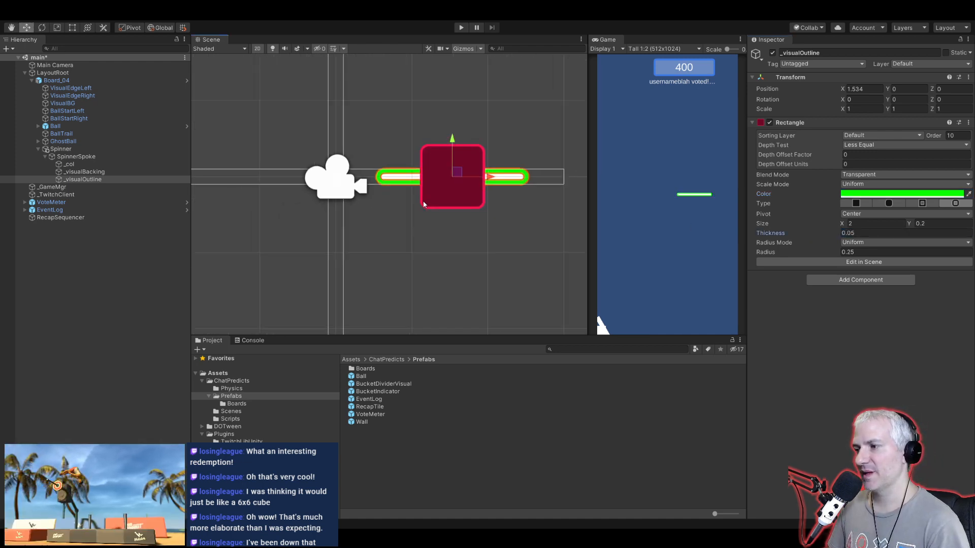
middle_click_drag(404, 223, 409, 221)
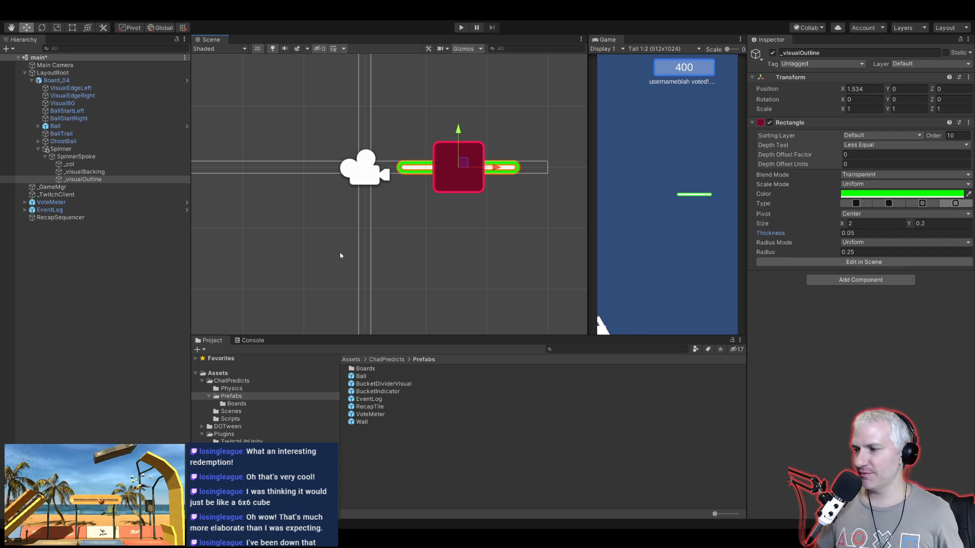
Step: Colour _visualBacking dark green and tone _visualOutline down to a slightly darker green
left_click(96, 173)
left_click(850, 195)
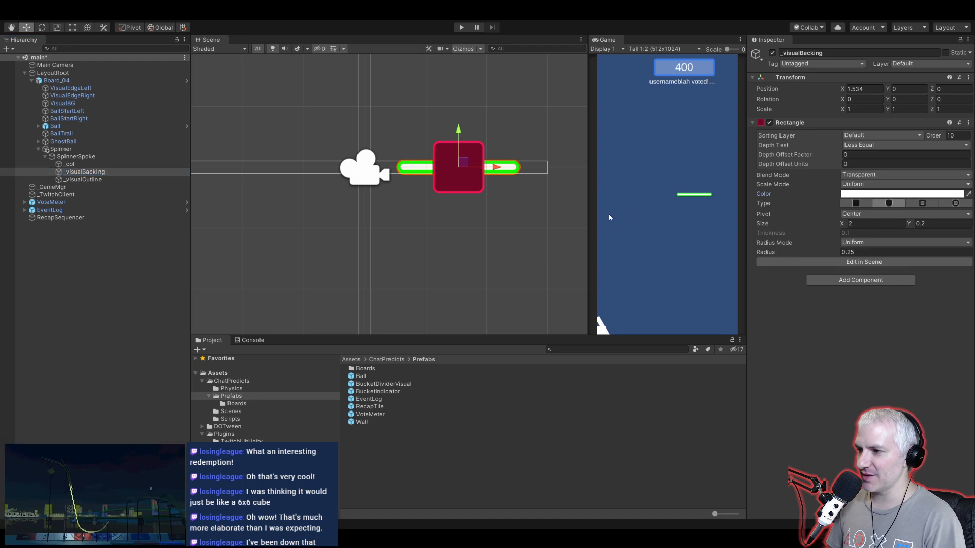
left_click_drag(757, 299, 786, 315)
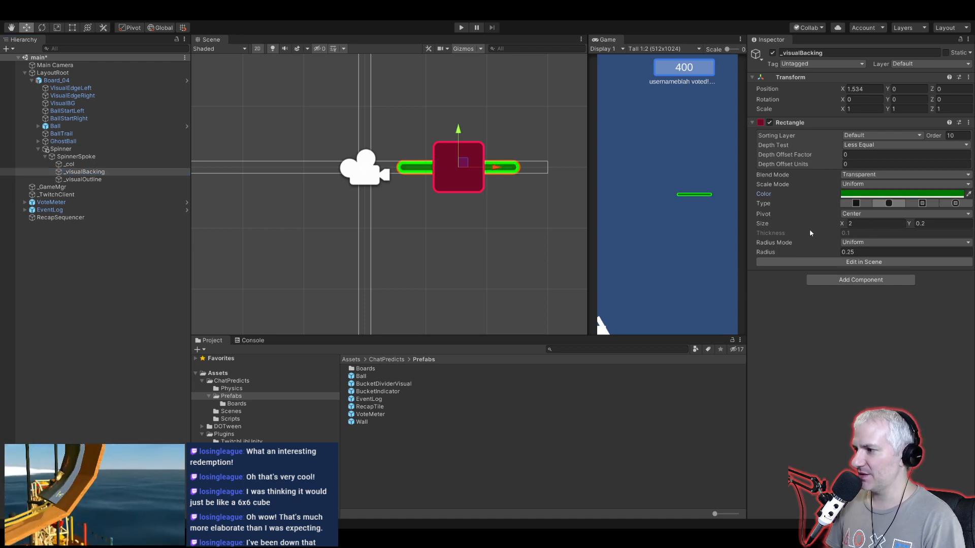
left_click(82, 180)
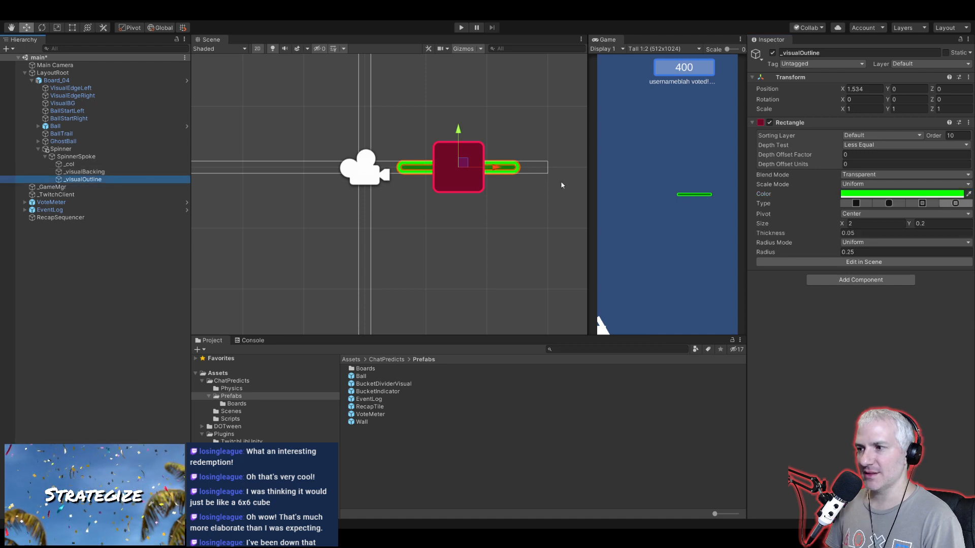
left_click(908, 196)
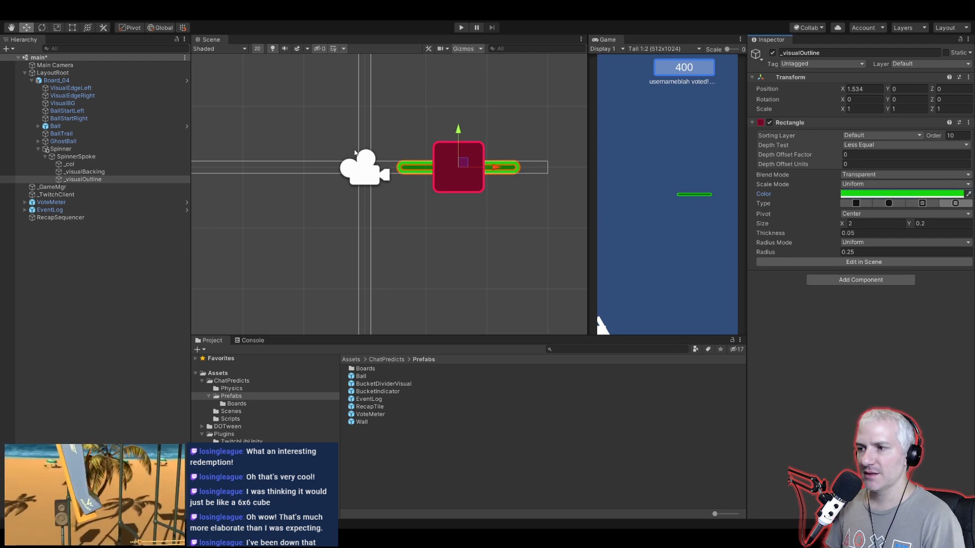
Step: Attach the Spinner Spoke script to SpinnerSpoke and assign _visualBacking as Base Rect, _visualOutline as Outline Rect and _col as Col
left_click(73, 156)
left_click(843, 127)
key("Return")
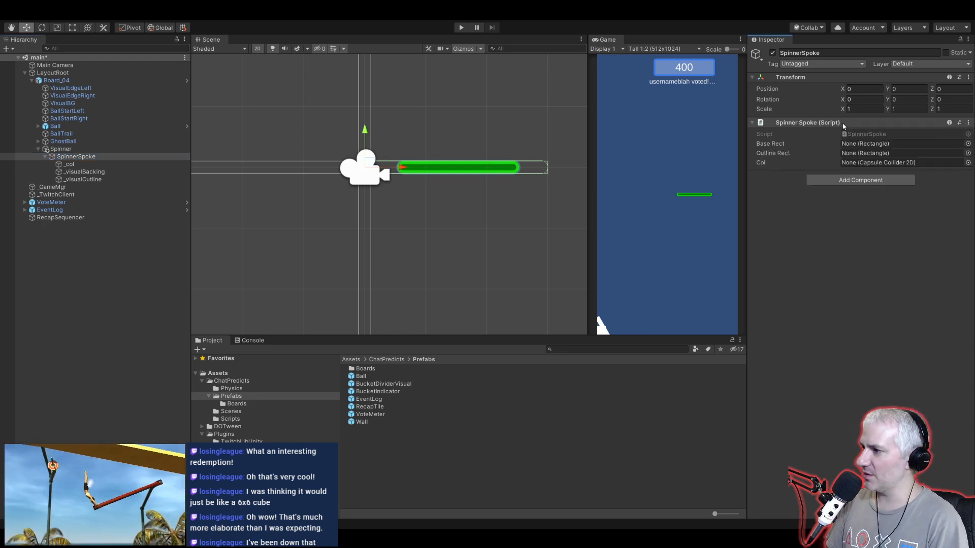
left_click_drag(83, 172, 884, 143)
left_click_drag(90, 179, 883, 153)
left_click_drag(68, 164, 883, 163)
Step: Save SpinnerSpoke as a prefab in the Prefabs folder and delete its instance from the scene
left_click(66, 158)
left_click_drag(66, 159, 381, 455)
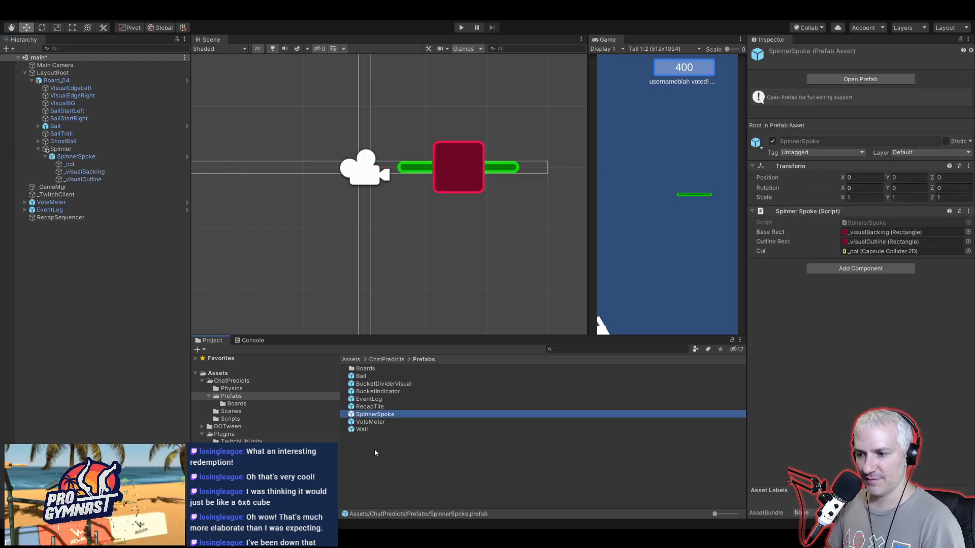
left_click(71, 156)
key("Delete")
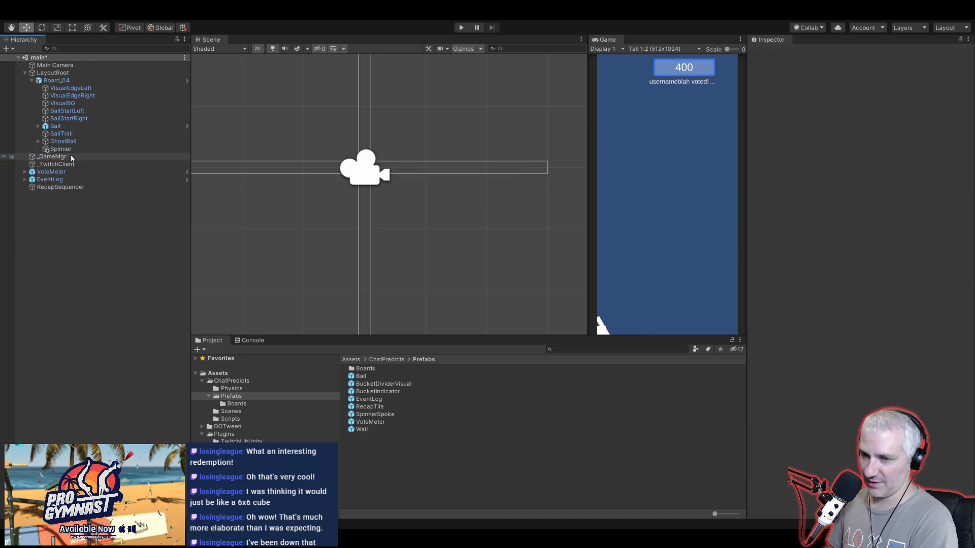
Step: Assign the SpinnerSpoke prefab as the Spinner's Spoke Prefab and open the Spinner script in Visual Studio
left_click_drag(363, 416, 880, 242)
left_click(859, 204)
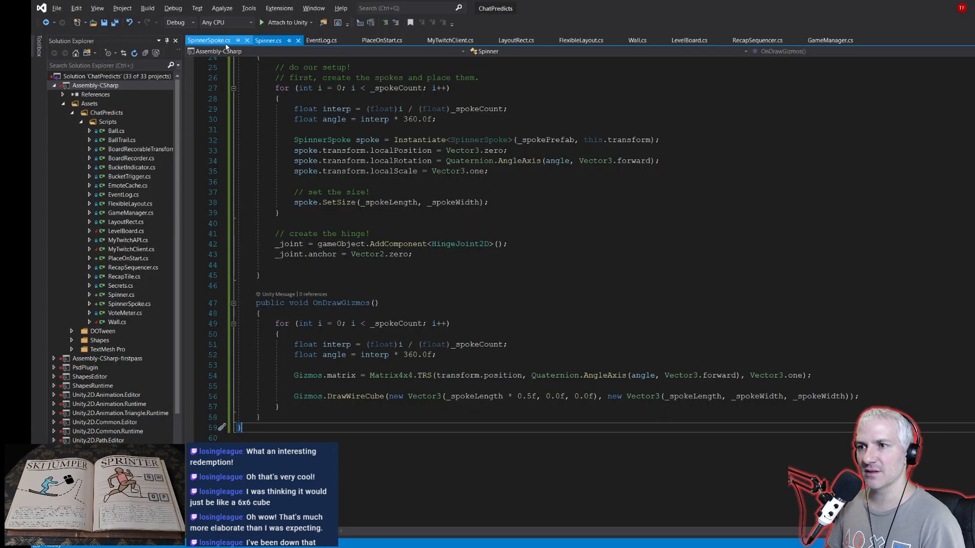
Step: In SpinnerSpoke.cs, copy the _baseRect localPosition line and paste it below the _col.size line in SetSize
left_click(219, 43)
key("Down")
key("Down")
key("Down")
key("shift+End")
key("ctrl+c")
key("Up")
key("Up")
key("Up")
key("ctrl+v")
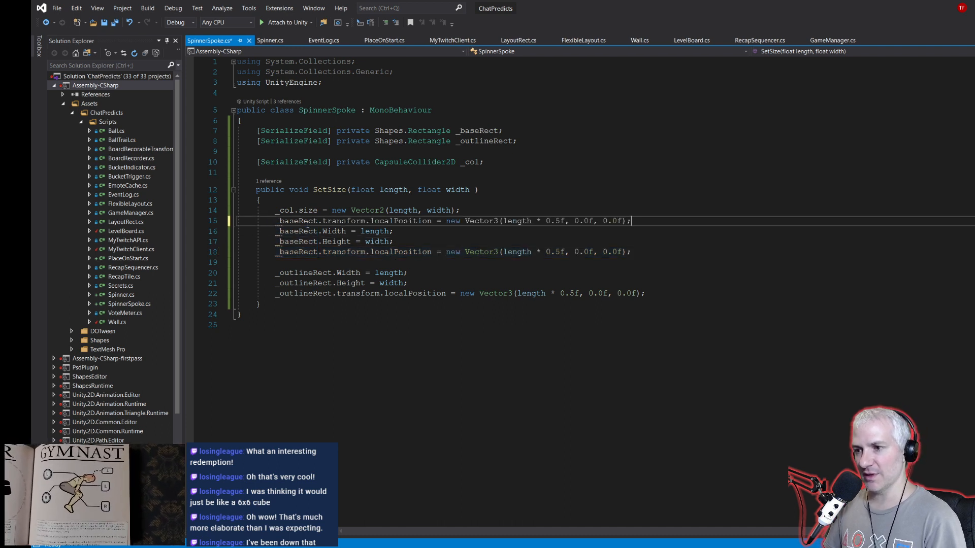
Step: Make the pasted localPosition line in SetSize apply to _col instead of _baseRect, add a blank line below it and save the script
key("Return")
double_click(285, 210)
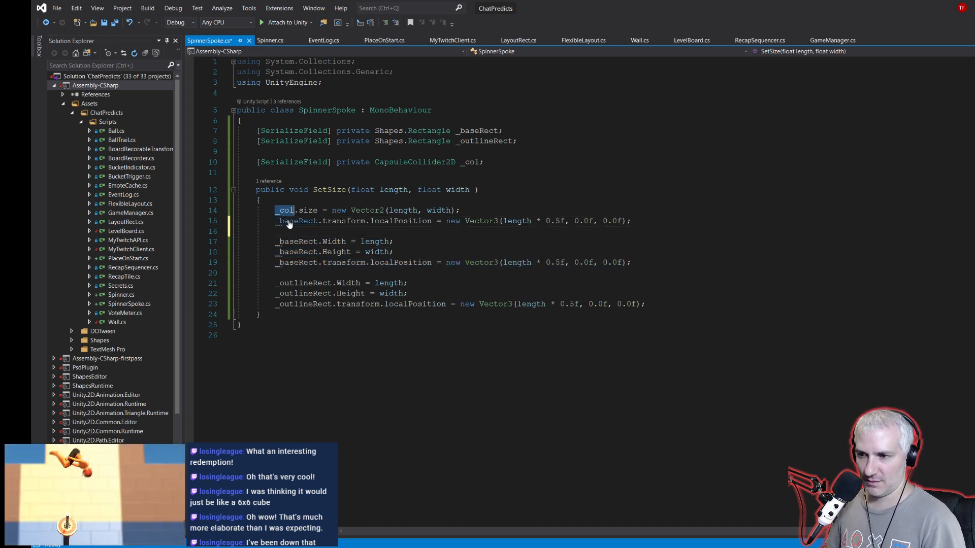
key("ctrl+c")
double_click(297, 220)
key("ctrl+v")
key("ctrl+s")
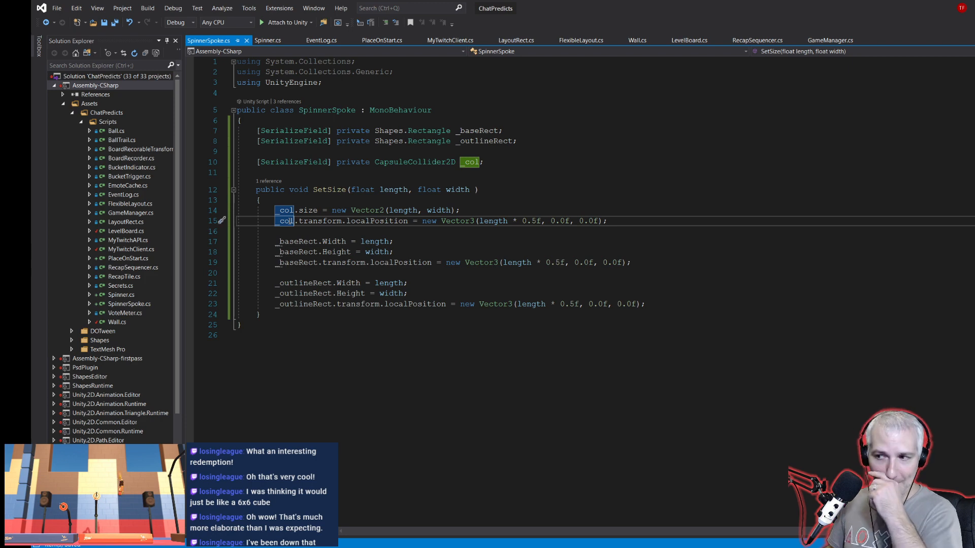
left_click(312, 232)
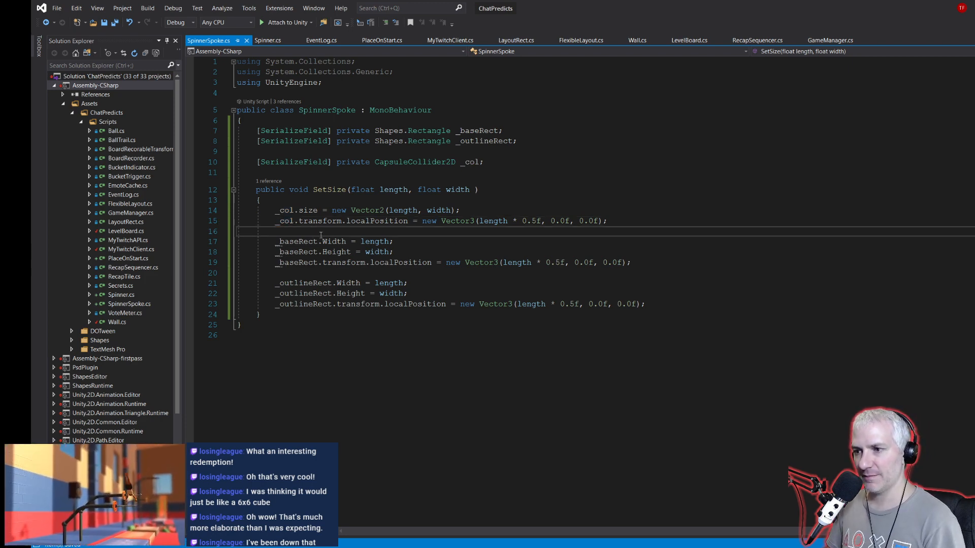
Step: In Unity, add a Shapes Disc as a child of Spinner with a radius of 0.39 and a bright green color
key("alt+Tab")
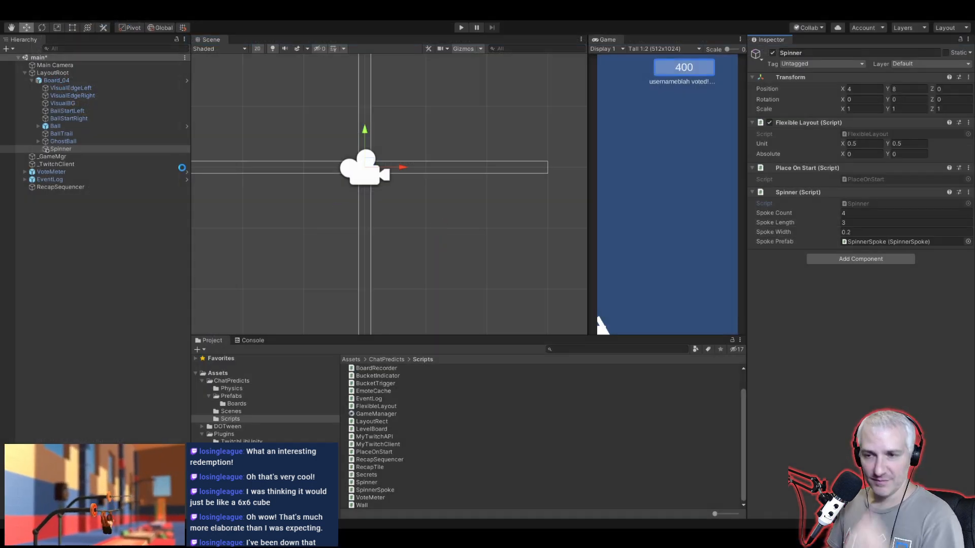
left_click(59, 149)
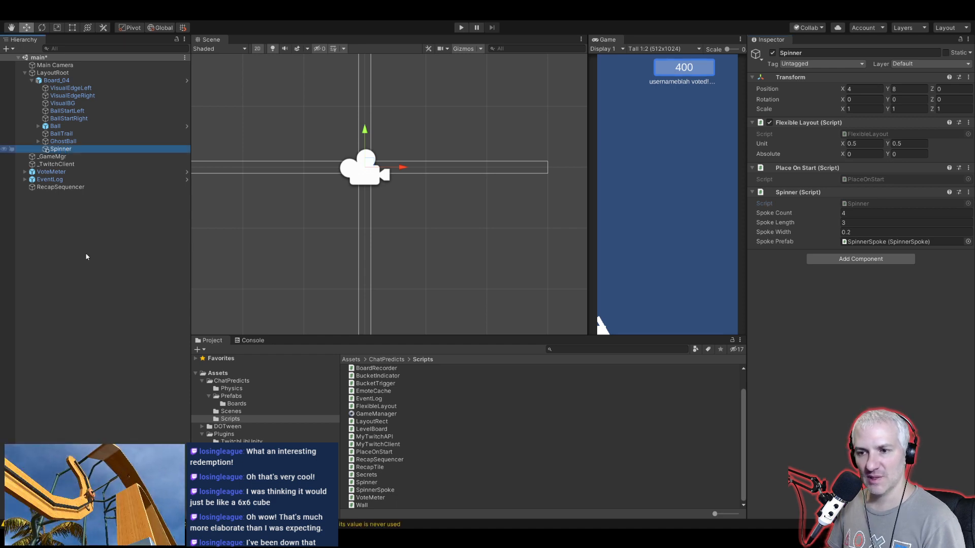
left_click(169, 288)
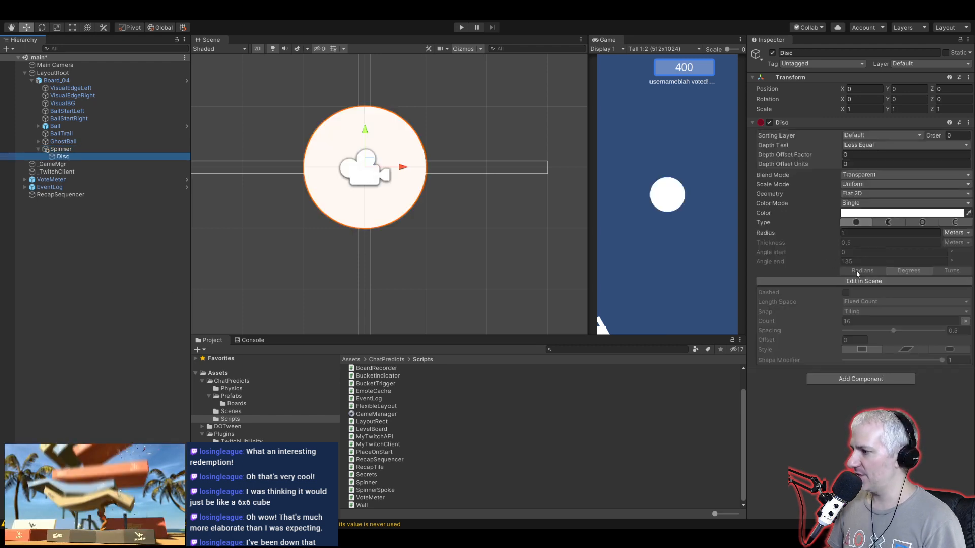
left_click(833, 235)
left_click_drag(832, 235, 819, 234)
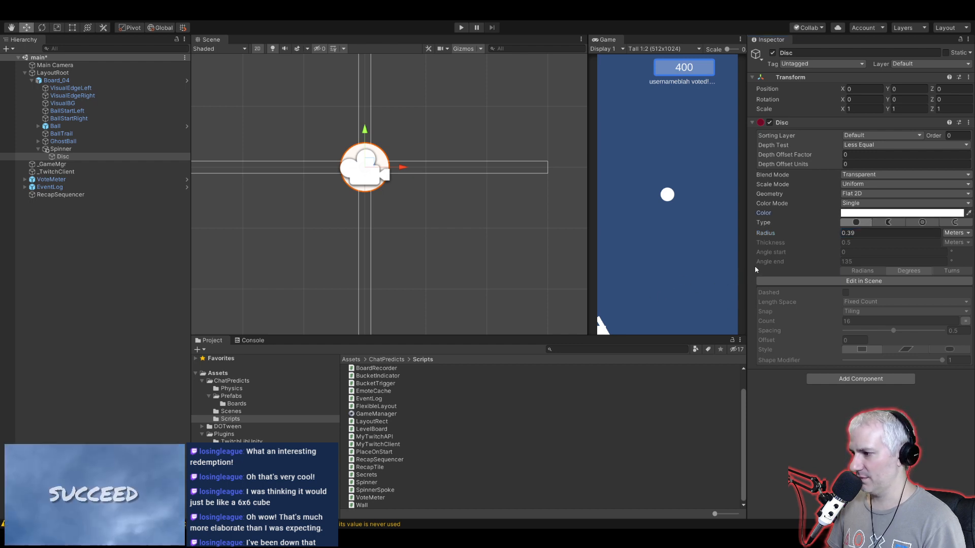
left_click(768, 286)
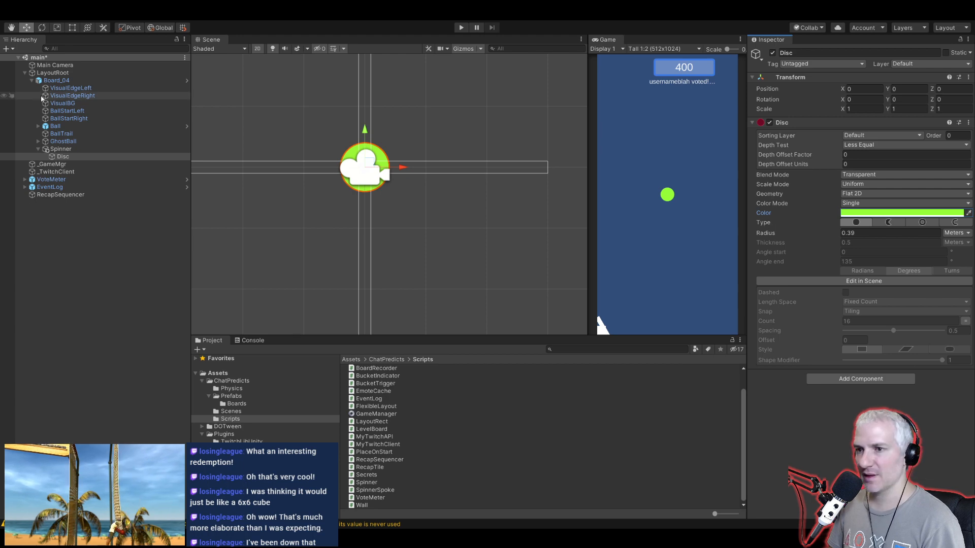
Step: Open the Spinner script in Visual Studio, add a serialized private Shapes.Disc field _centerDisc = null below _spokePrefab, and save
left_click(61, 149)
double_click(853, 203)
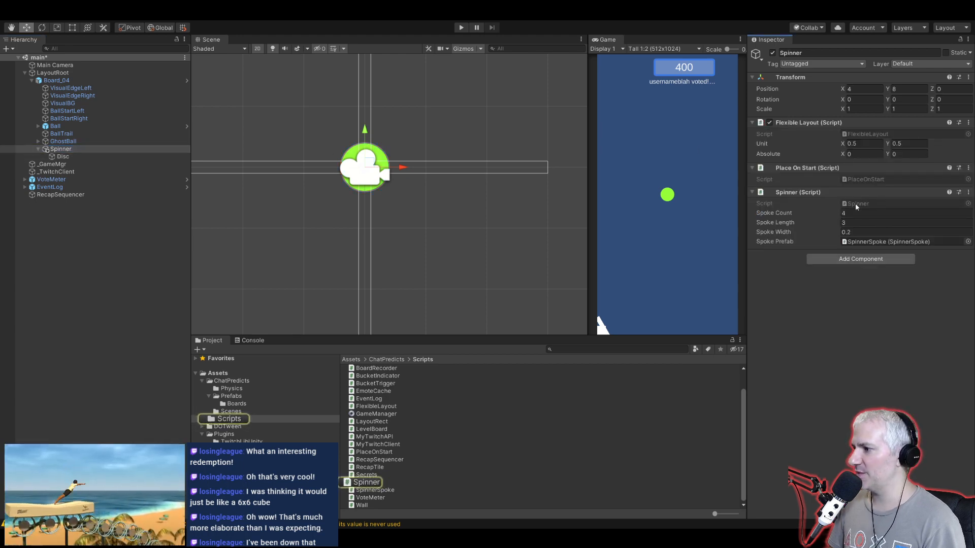
scroll(391, 178, "up", 7)
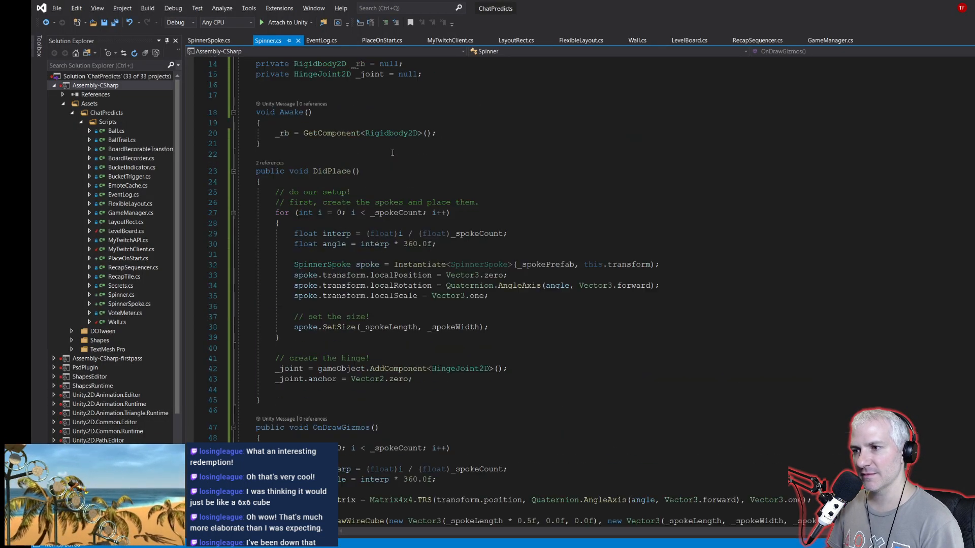
left_click(538, 167)
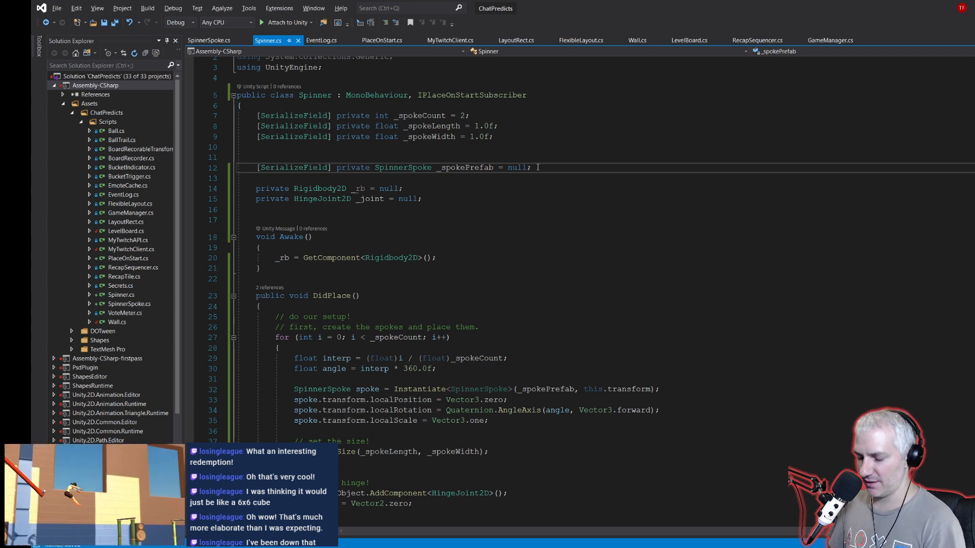
key("Return")
key("Return")
type("[SerializeField] priva")
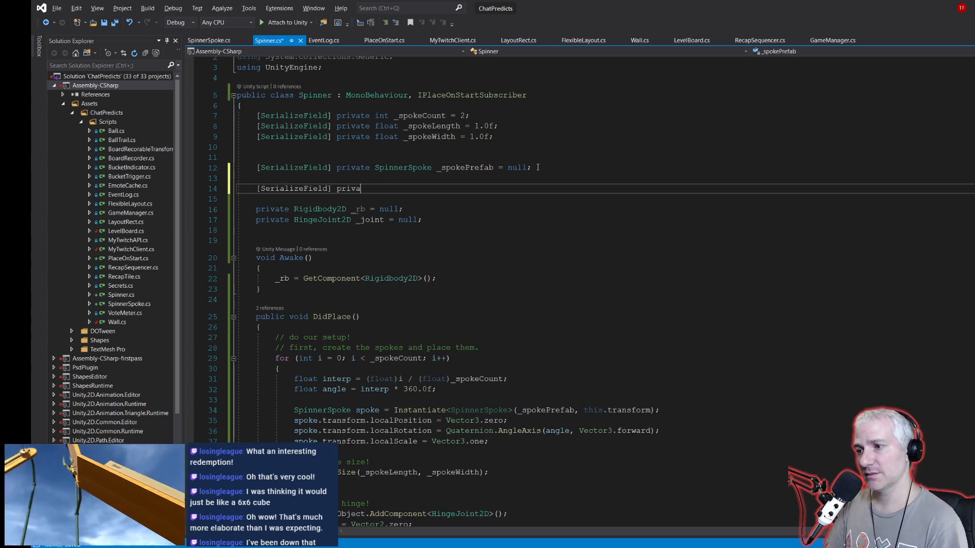
type("te Spinner")
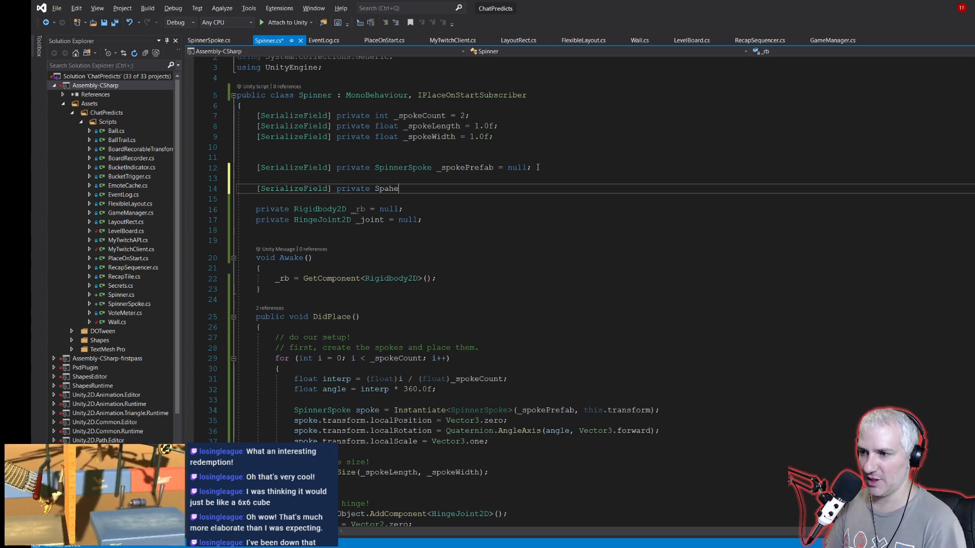
key("BackSpace")
key("BackSpace")
key("BackSpace")
key("BackSpace")
key("BackSpace")
key("BackSpace")
type("h")
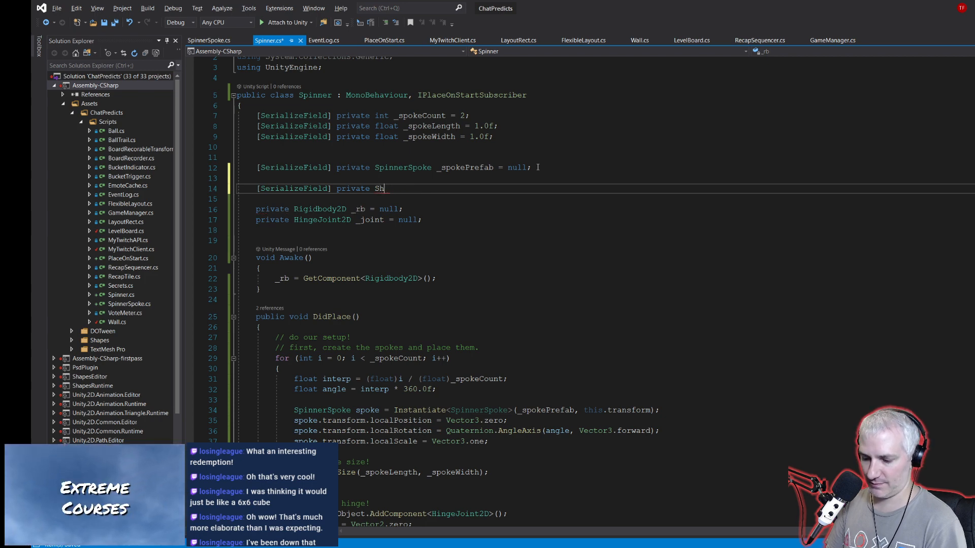
type("apes.Disc _")
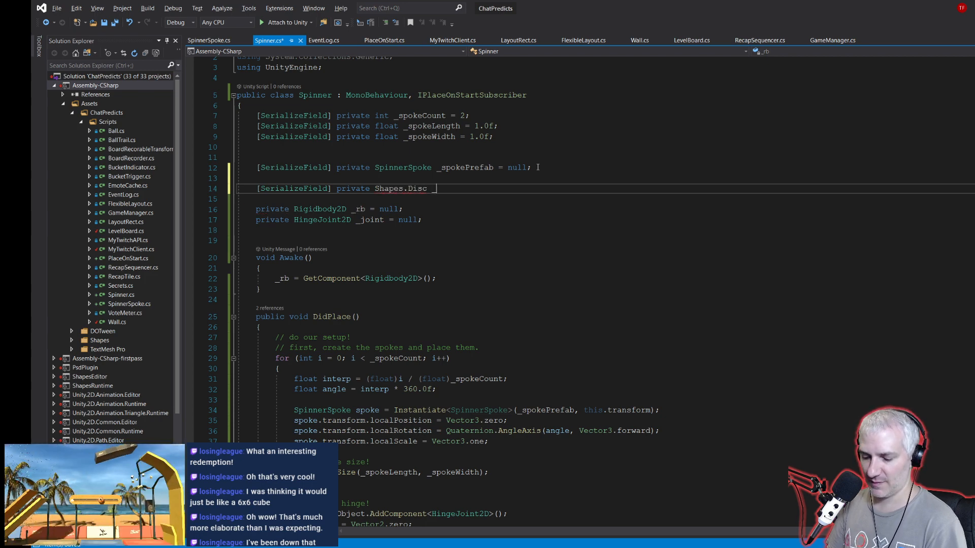
type("centerDisc = null;")
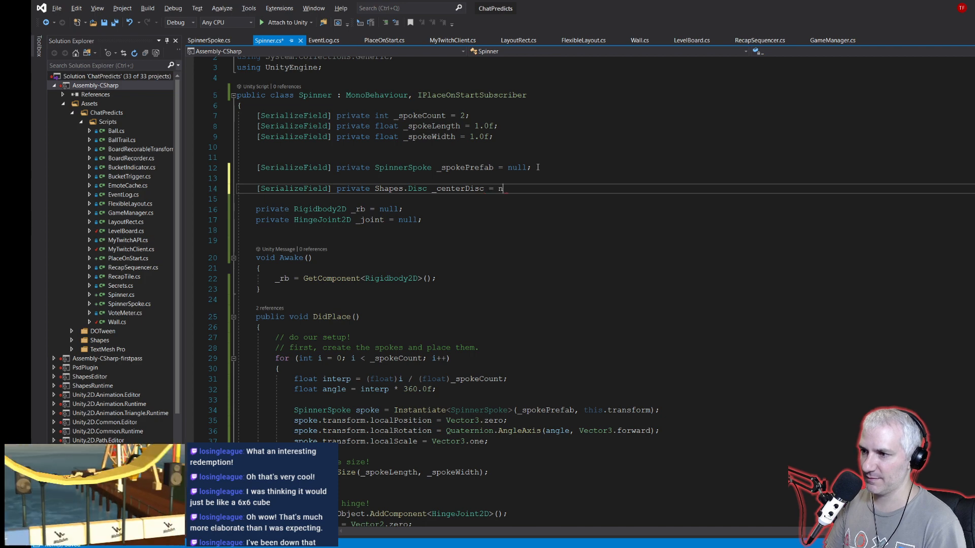
key("ctrl+s")
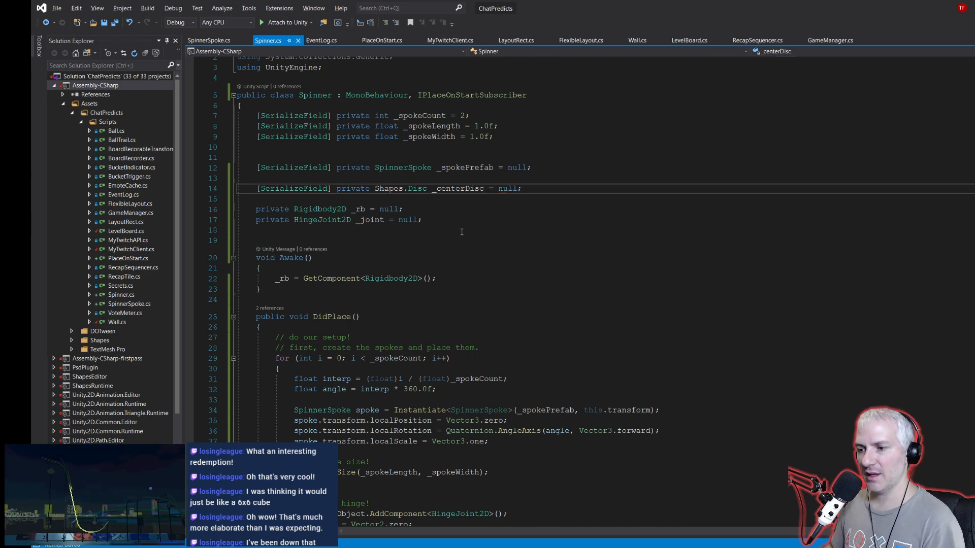
Step: In DidPlace, add _centerDisc.Radius = _spokeWidth + 0.05f; after the spoke loop and save Spinner.cs
scroll(498, 203, "down", 6)
left_click(426, 339)
key("Up")
key("Up")
key("Up")
key("Up")
key("Return")
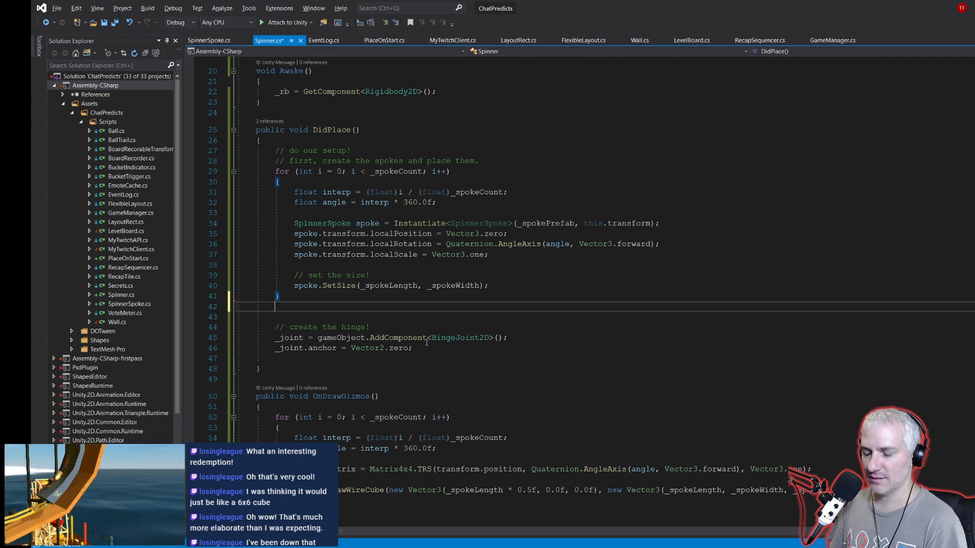
key("Return")
type("_centerDisc.radius = ")
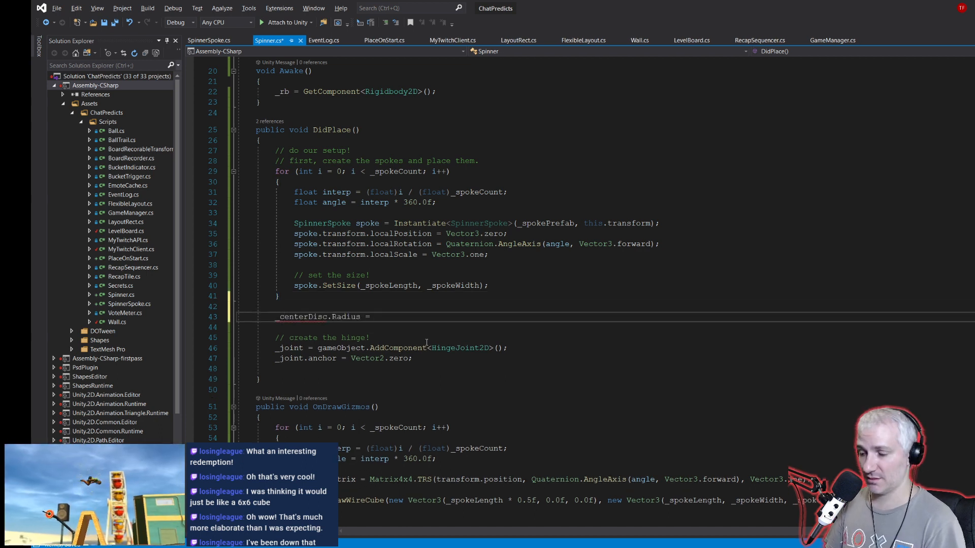
type("_spokeWidth +")
key("BackSpace")
key("BackSpace")
type("*")
key("BackSpace")
key("BackSpace")
type("+ 0.05f;")
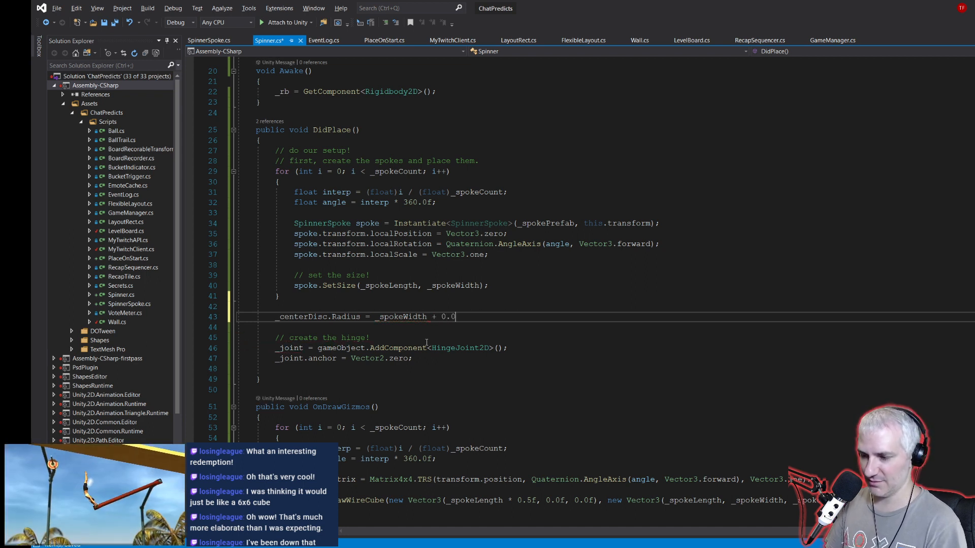
key("ctrl+s")
key("Return")
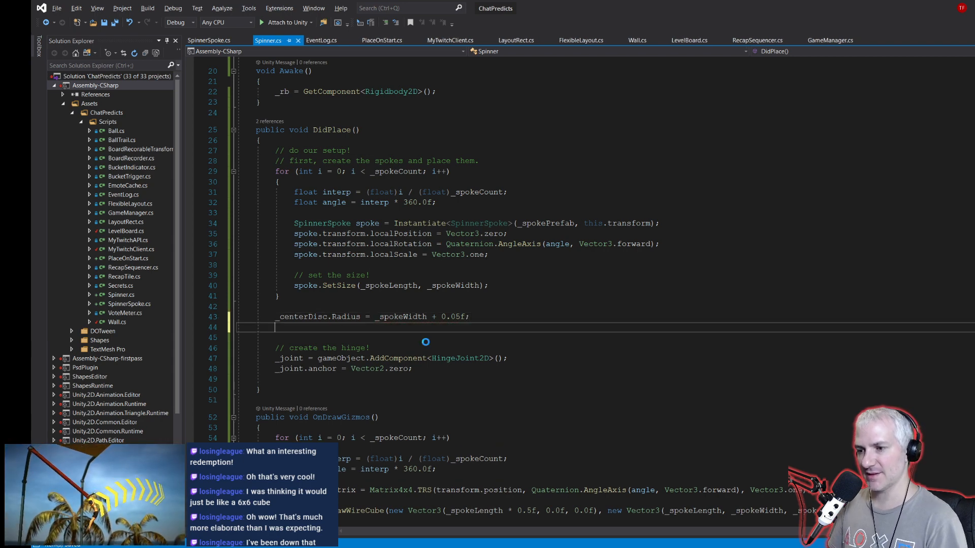
key("ctrl+s")
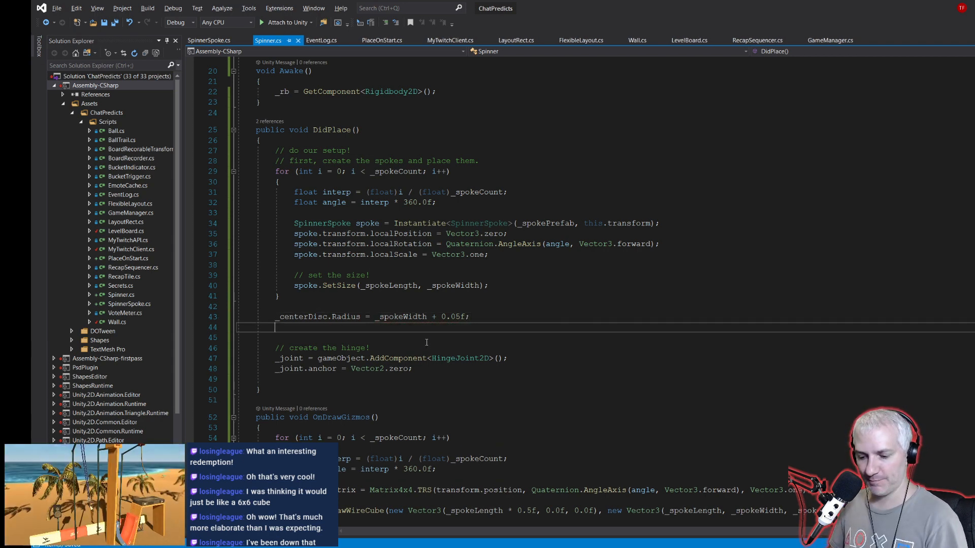
scroll(307, 327, "down", 3)
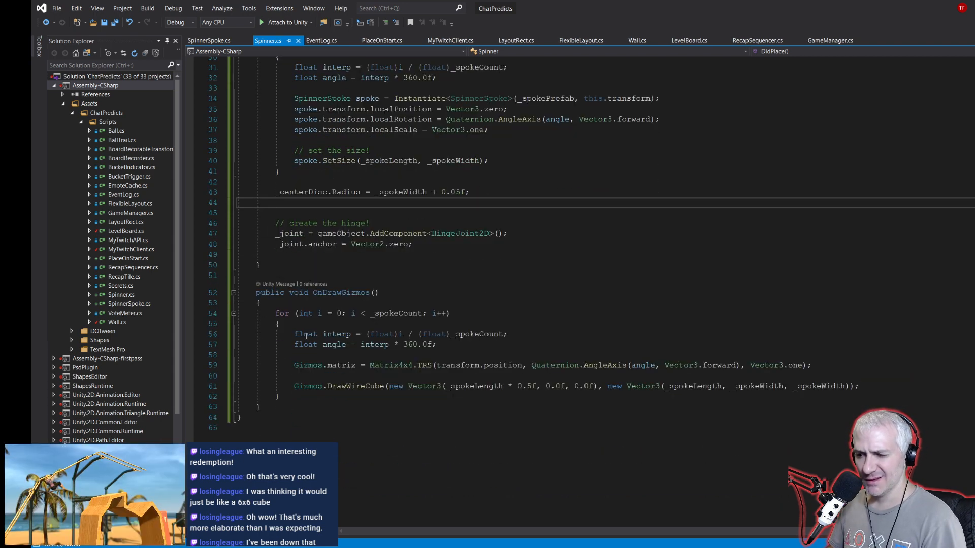
scroll(323, 333, "up", 9)
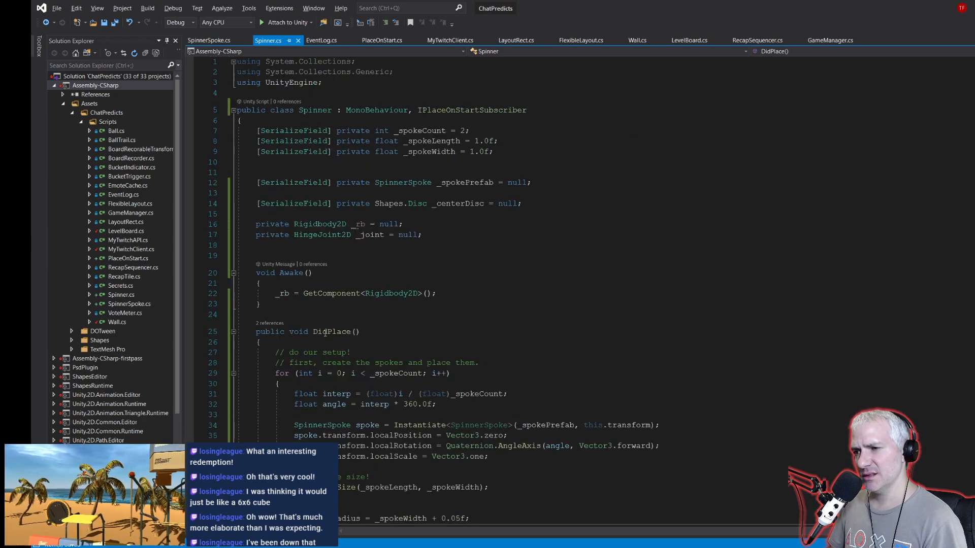
left_click(368, 254)
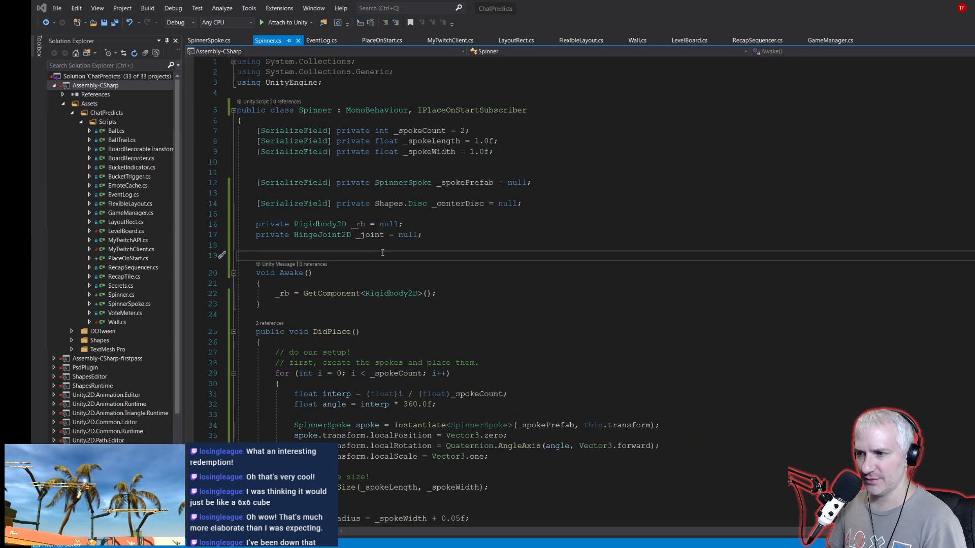
Step: In Unity, set the Spinner's Spoke Width to 0.4 and assign the child Disc as its Center Disc
key("alt+Tab")
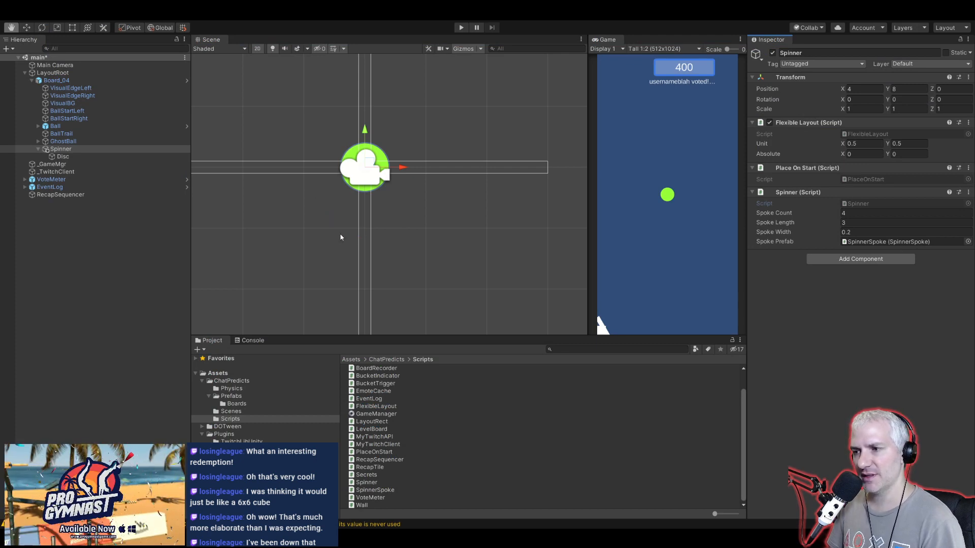
scroll(342, 233, "down", 12)
middle_click_drag(311, 221, 337, 201)
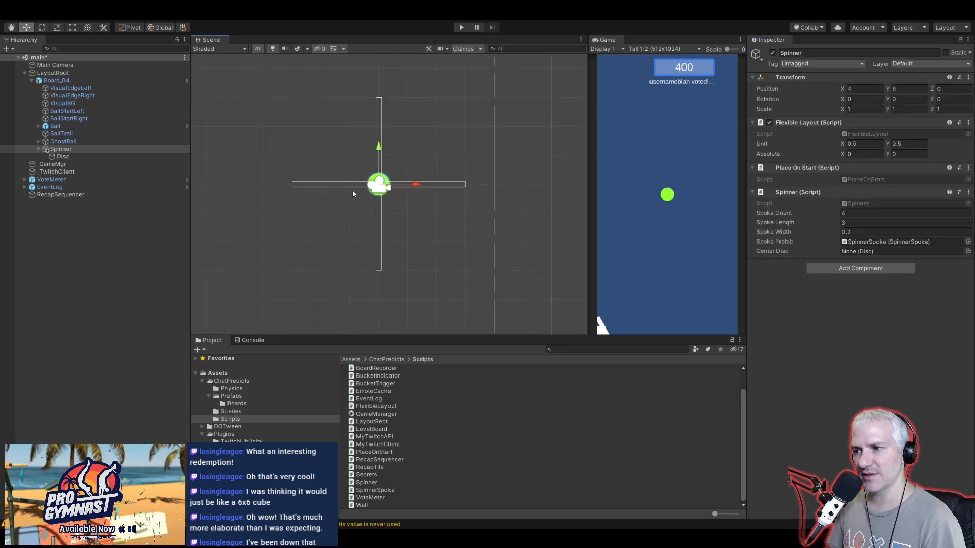
left_click(853, 232)
type("0.4")
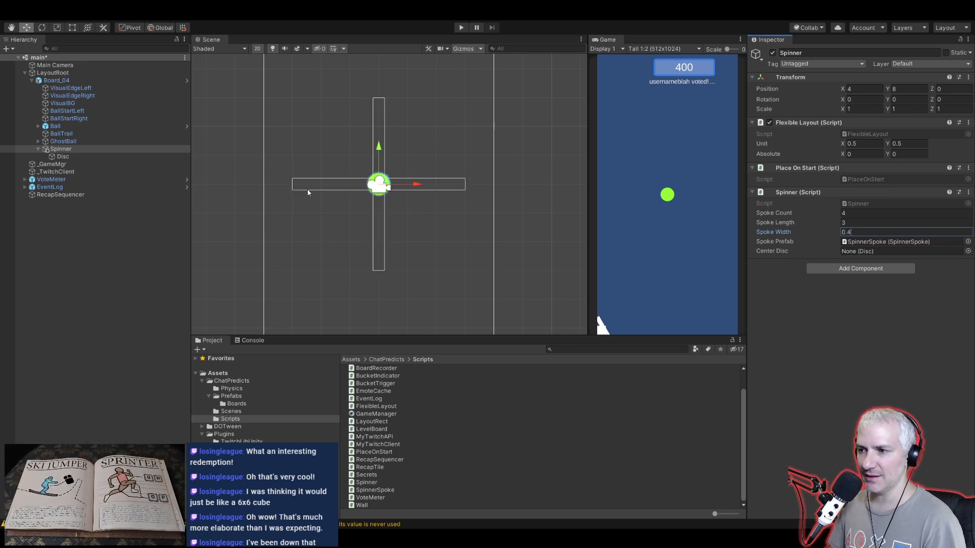
left_click_drag(70, 156, 859, 253)
Step: Set the Disc's sorting order to 15 and save the main scene
left_click(75, 157)
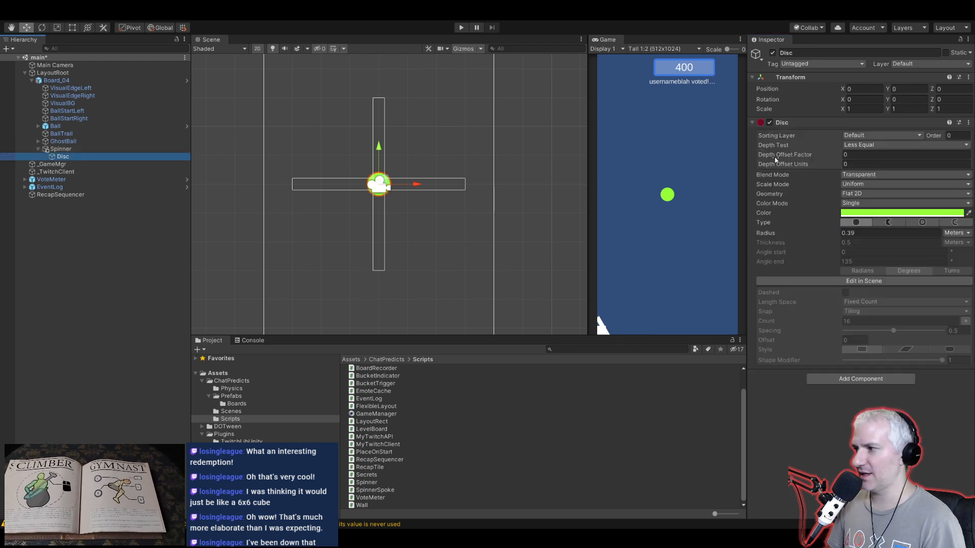
left_click(955, 135)
type("15")
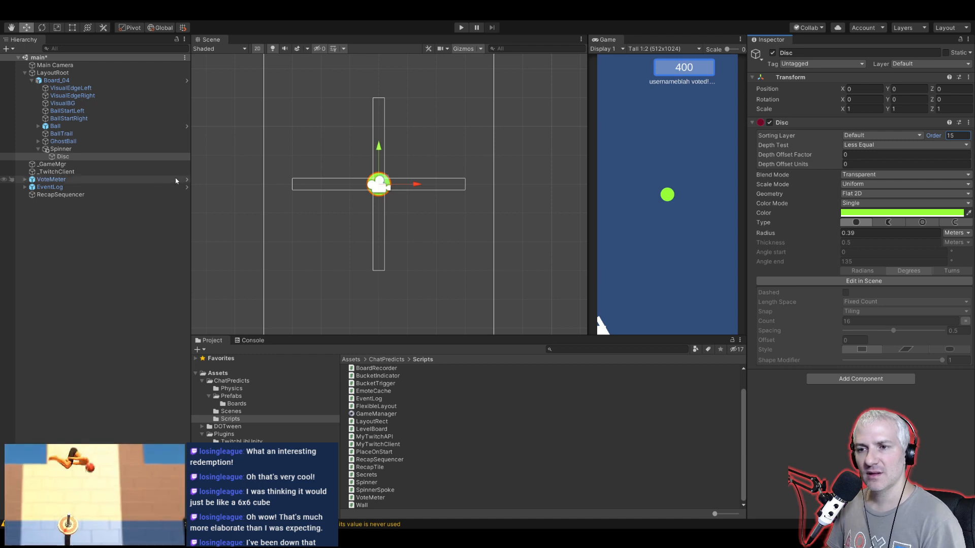
left_click(66, 151)
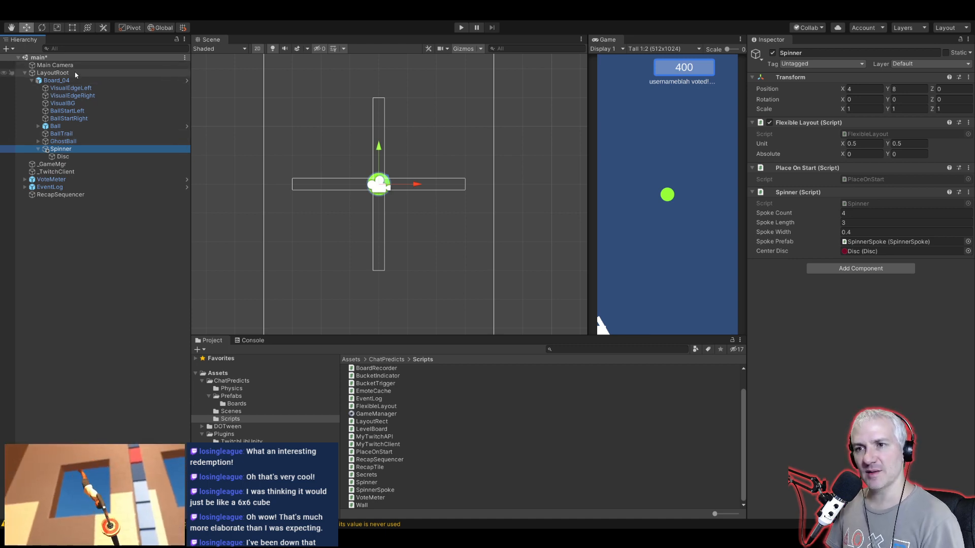
key("ctrl+s")
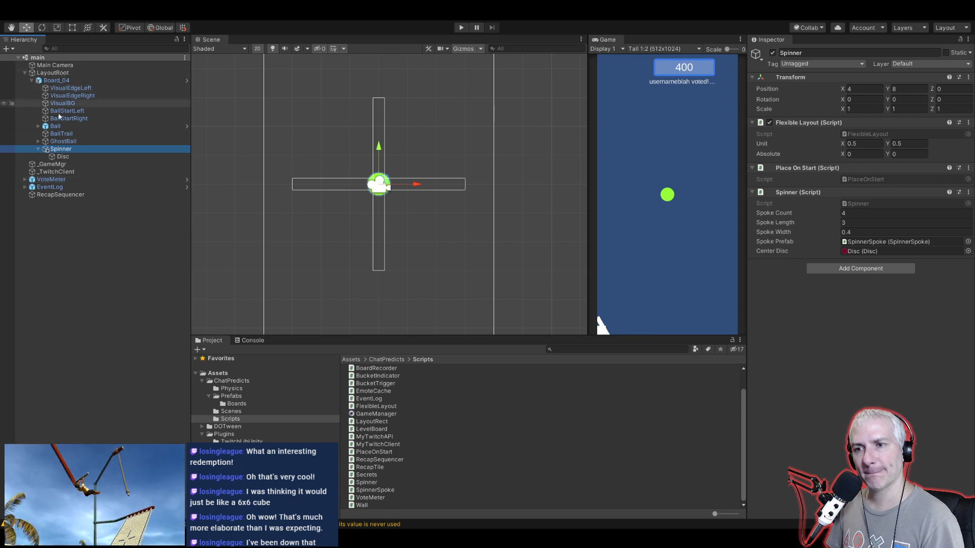
Step: Open the GameManager script of the _GameMgr object in Visual Studio
left_click(53, 164)
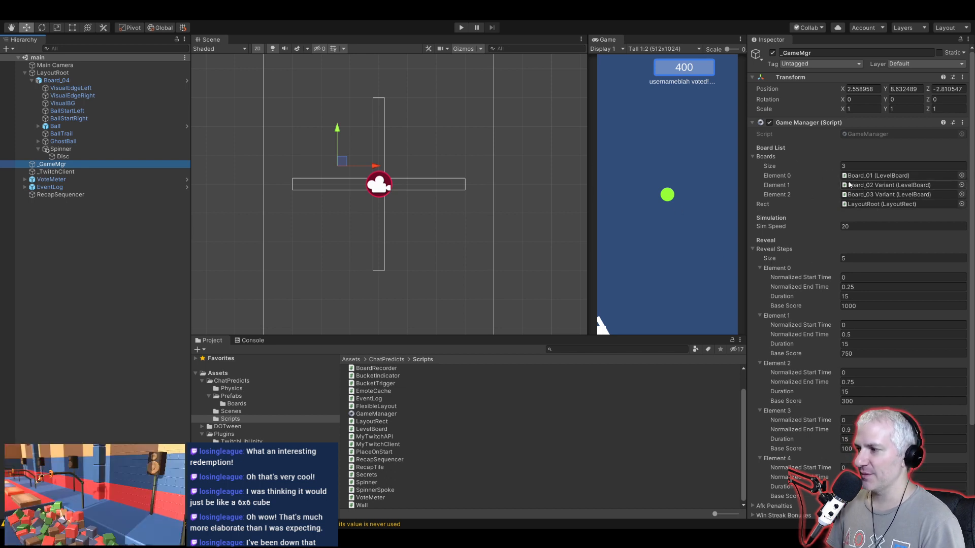
left_click(858, 135)
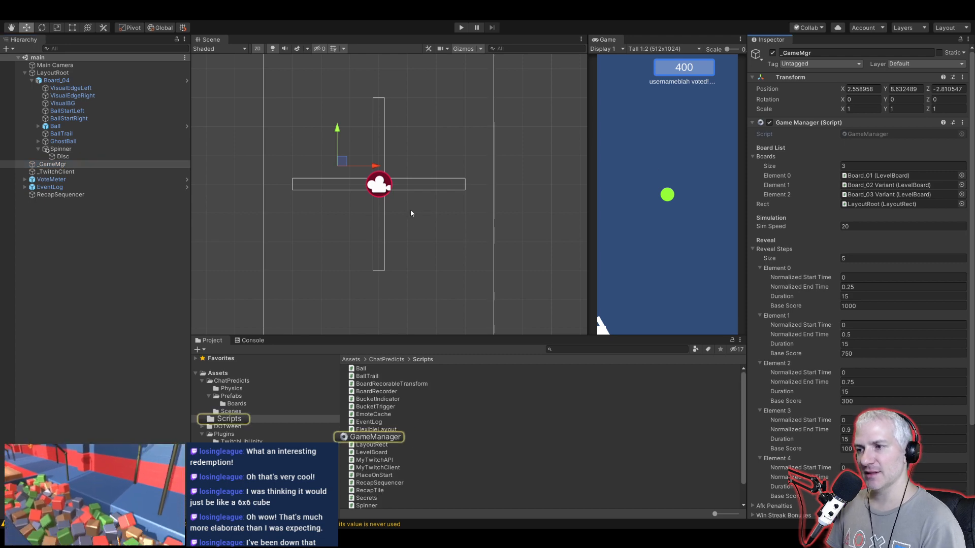
scroll(446, 269, "up", 1)
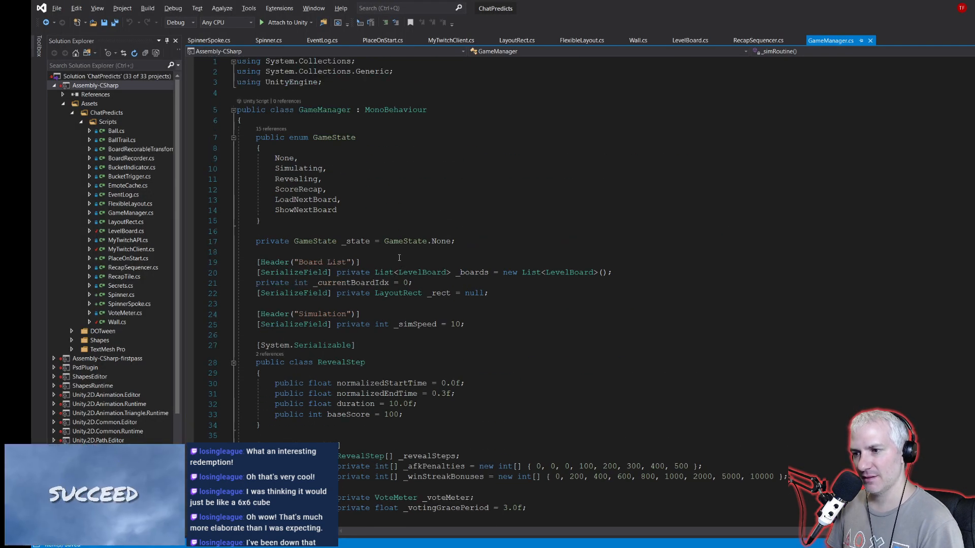
Step: Under the Board List header in GameManager.cs, declare [SerializeField] private bool _testInSceneLevel = false;
left_click(416, 259)
key("Return")
type("[SerializeField] ")
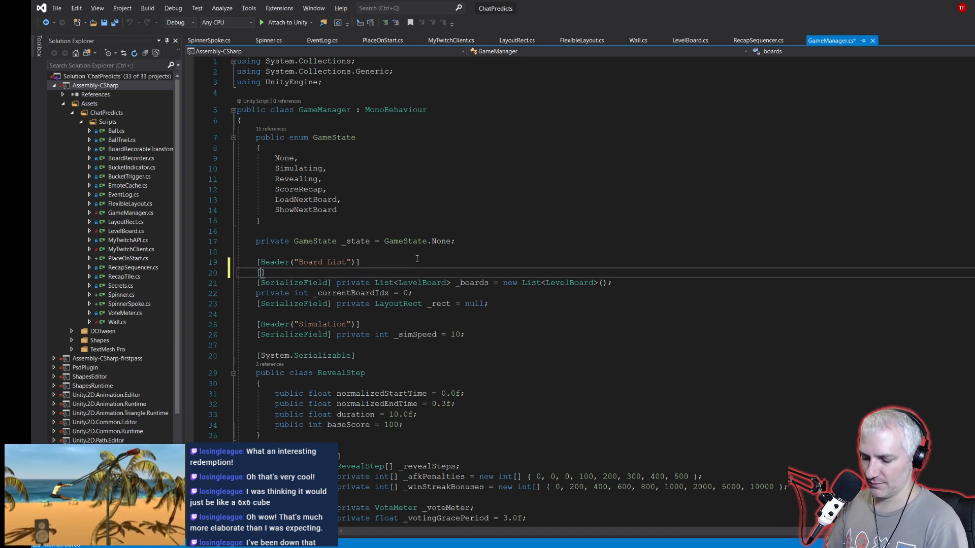
type("priv")
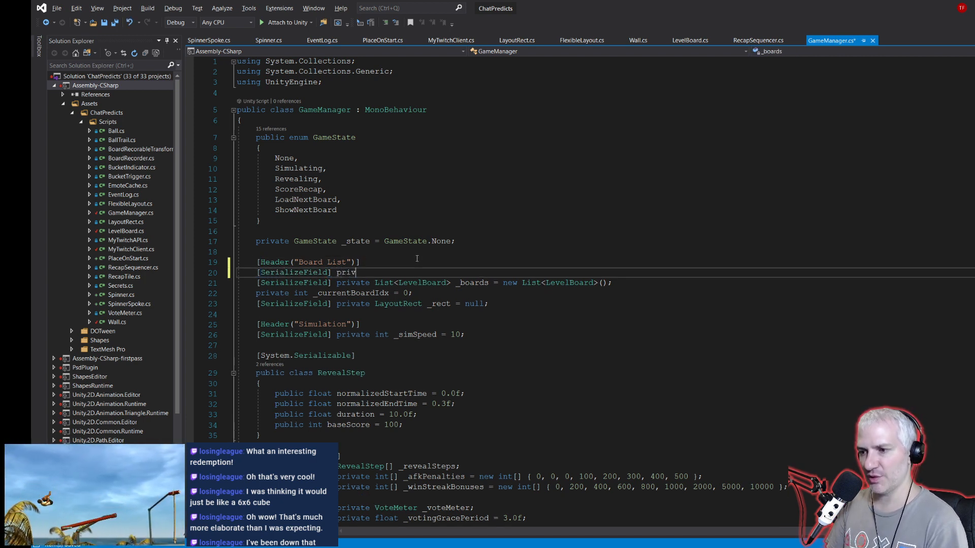
type("ate bool _t")
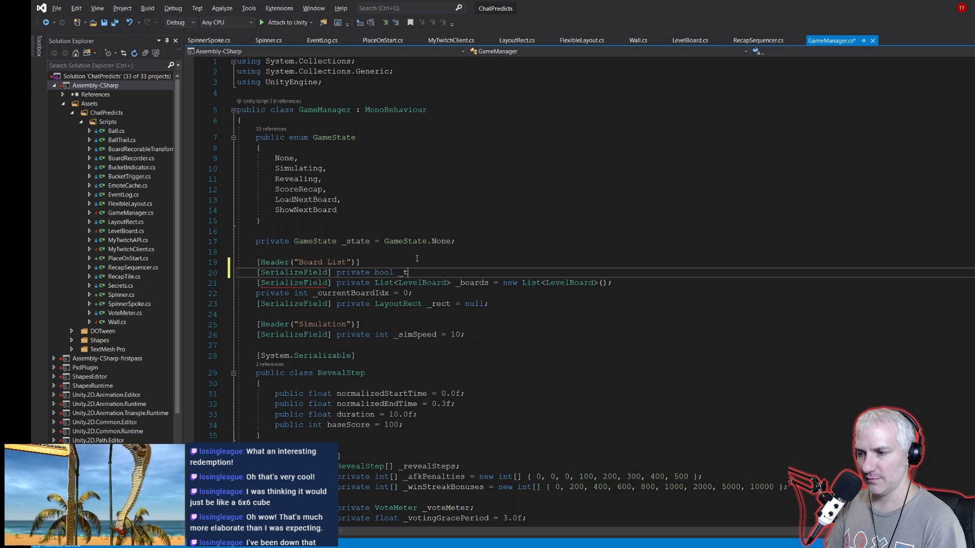
type("estInSc")
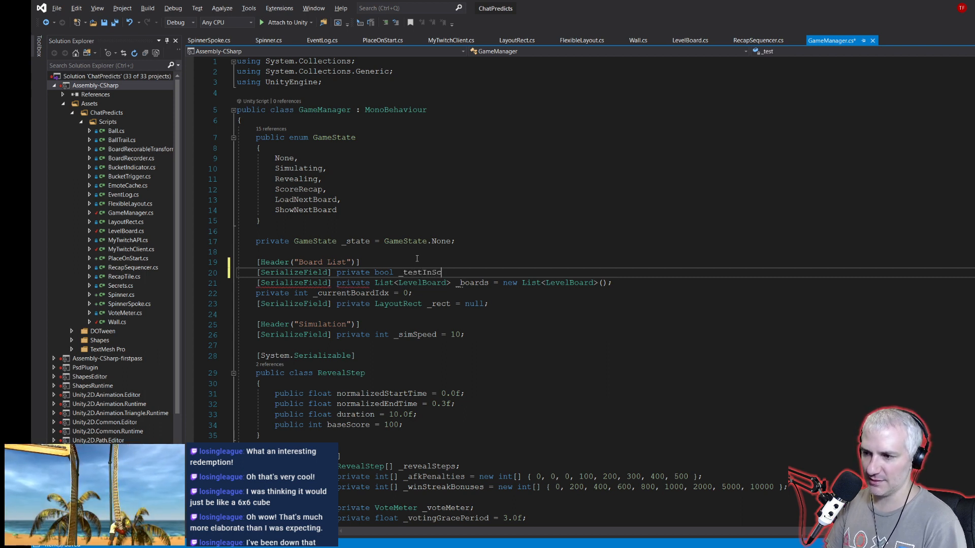
type("eneLevel = false;")
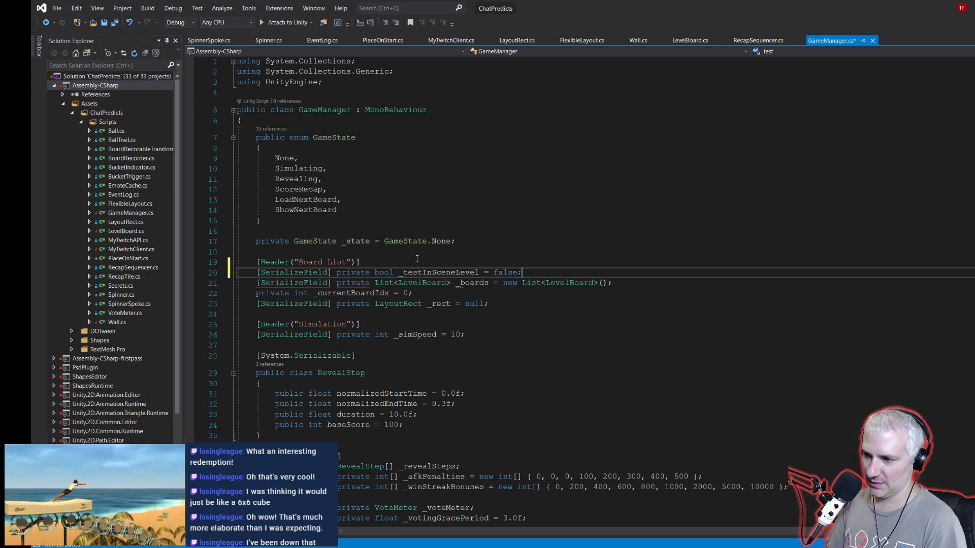
Step: Find the _loadNextBoard method and add an if (_testInSceneLevel) block at the very start of its body
left_click(423, 273)
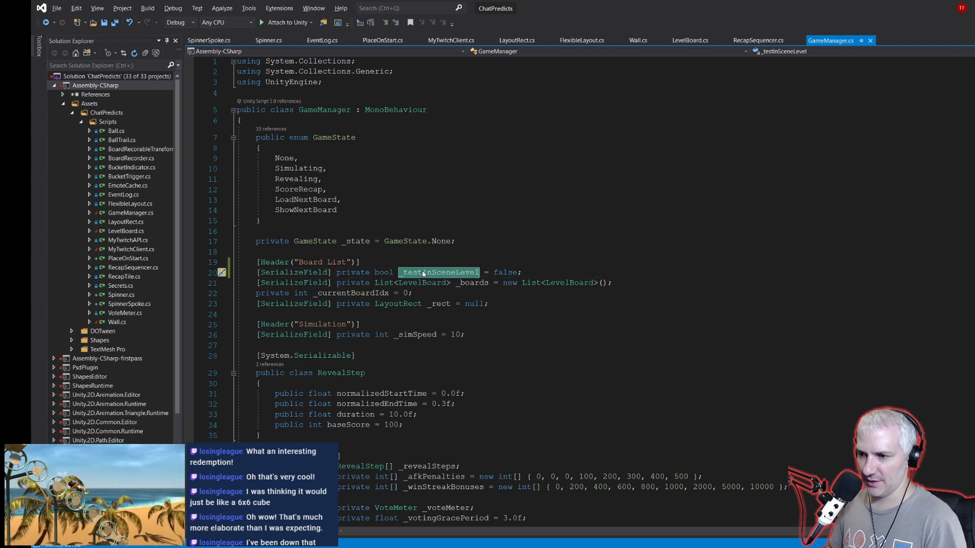
key("ctrl+f")
type("_load")
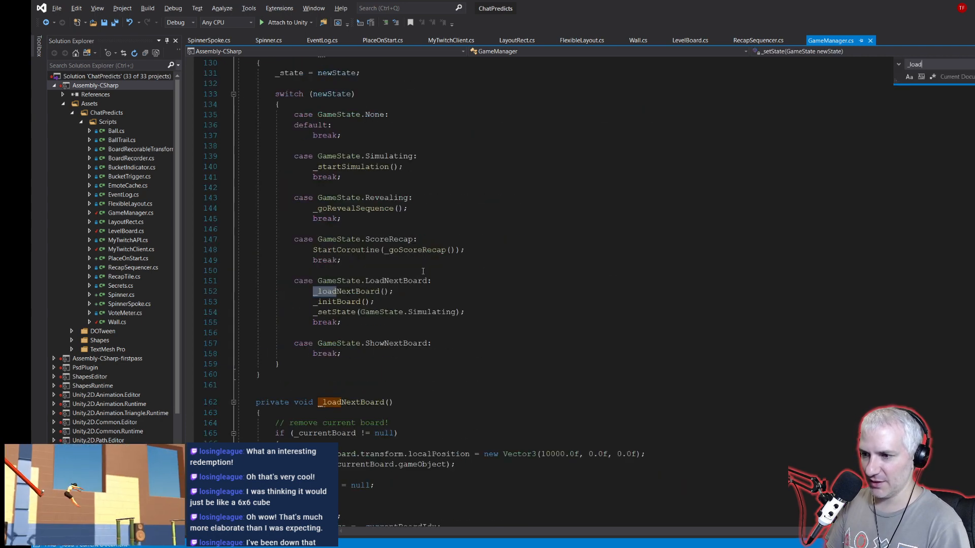
scroll(351, 369, "down", 3)
left_click(271, 315)
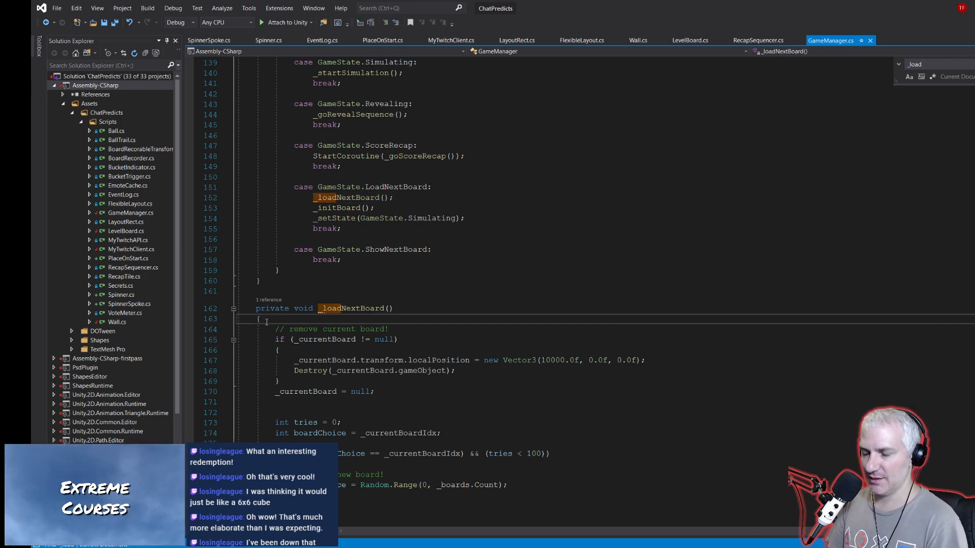
key("Return")
type("if ")
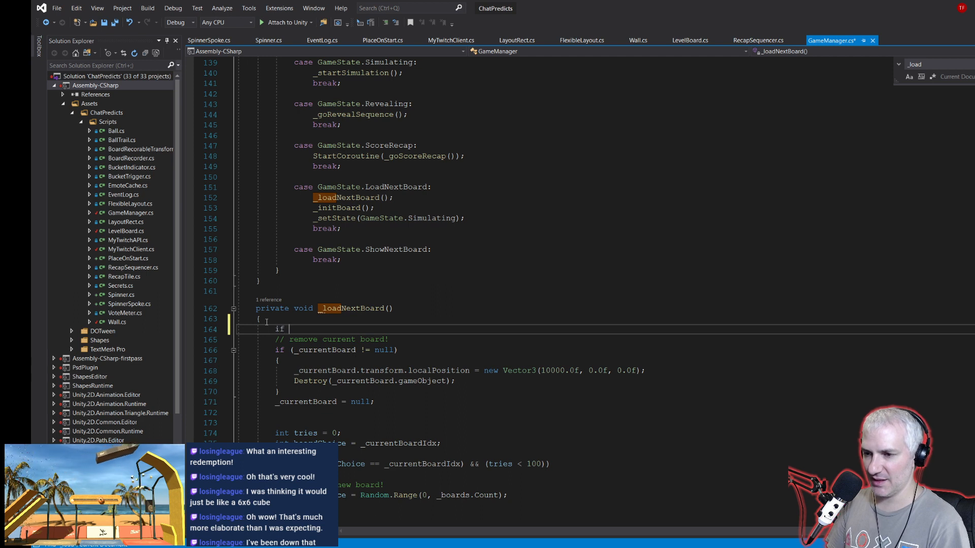
type("(_testInSceneLevel)")
key("Return")
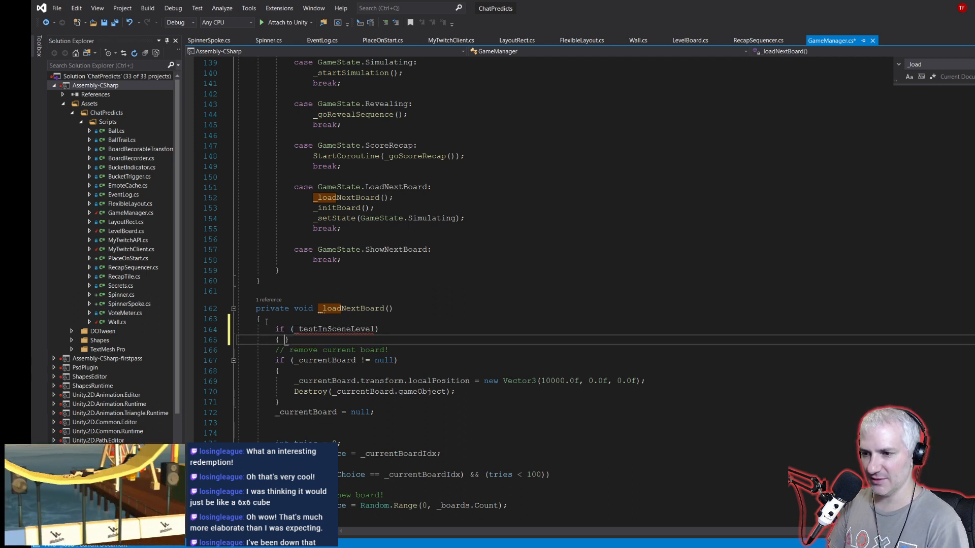
type("{")
key("Return")
Step: Inside the _testInSceneLevel block, set _currentBoard = GetComponentInChildren<LevelBoard>(); and exit the method with return;
type("_currentBoard = ")
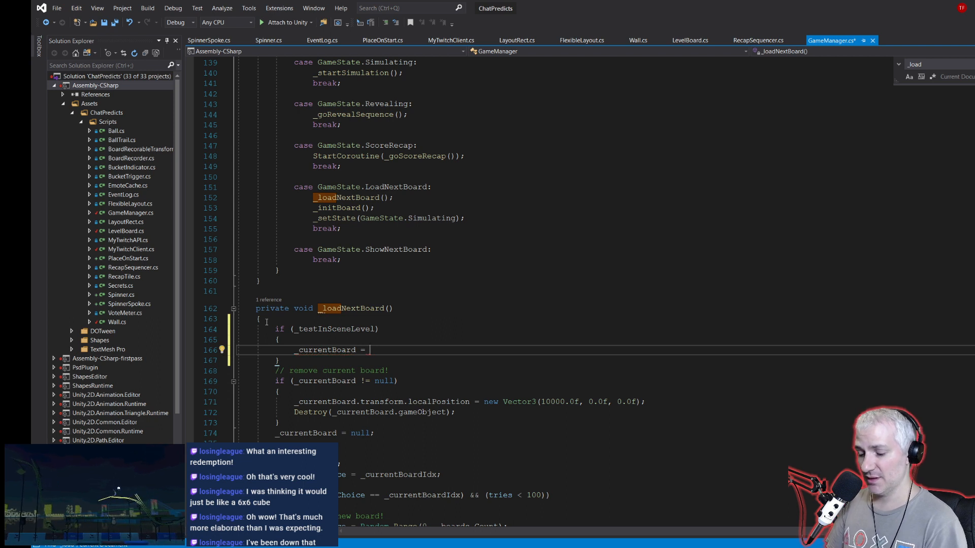
type("getcompo")
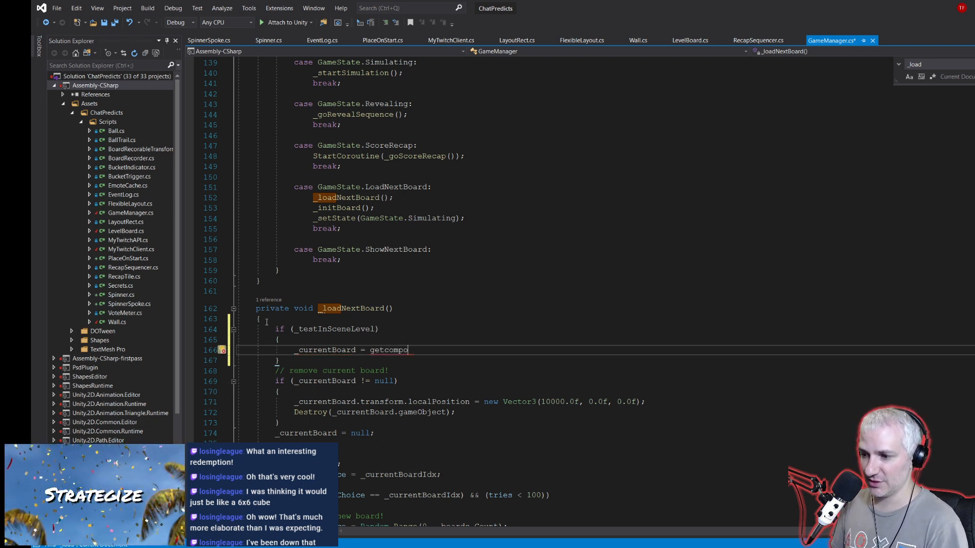
type("nentInChildren<LevelBoard>();")
key("Return")
type("return;")
scroll(377, 377, "down", 6)
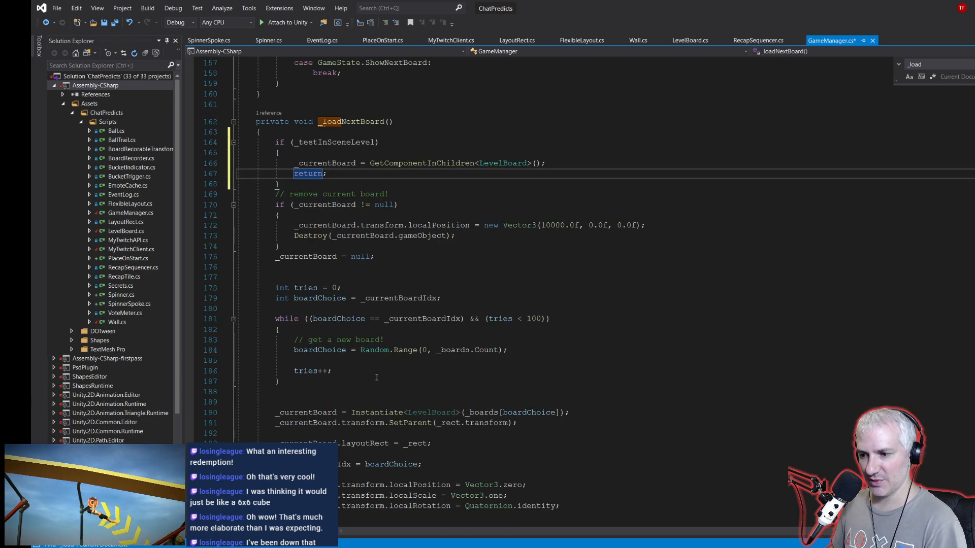
scroll(377, 377, "down", 1)
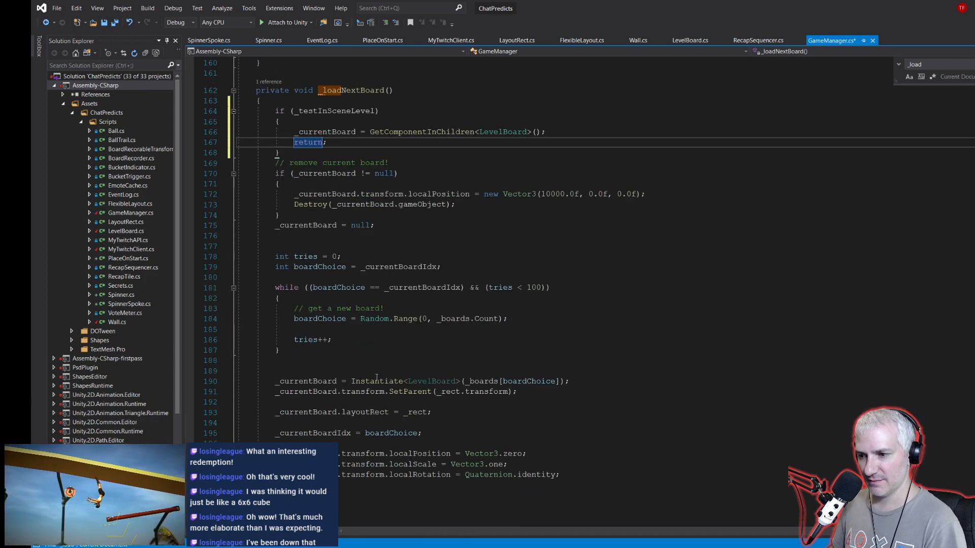
Step: Separate the new if block from the "remove current board!" comment with two blank lines and save GameManager.cs
scroll(359, 333, "up", 1)
left_click(282, 186)
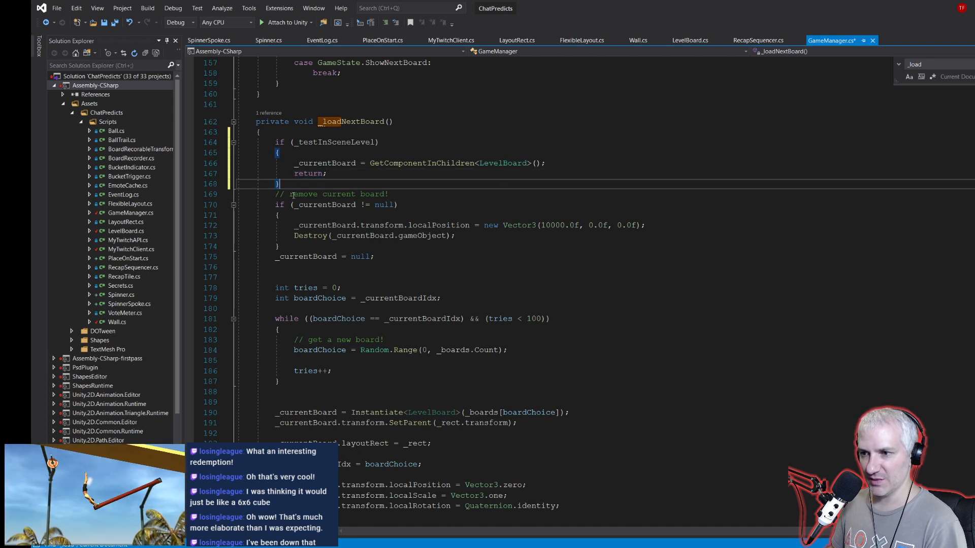
key("Return")
key("Return")
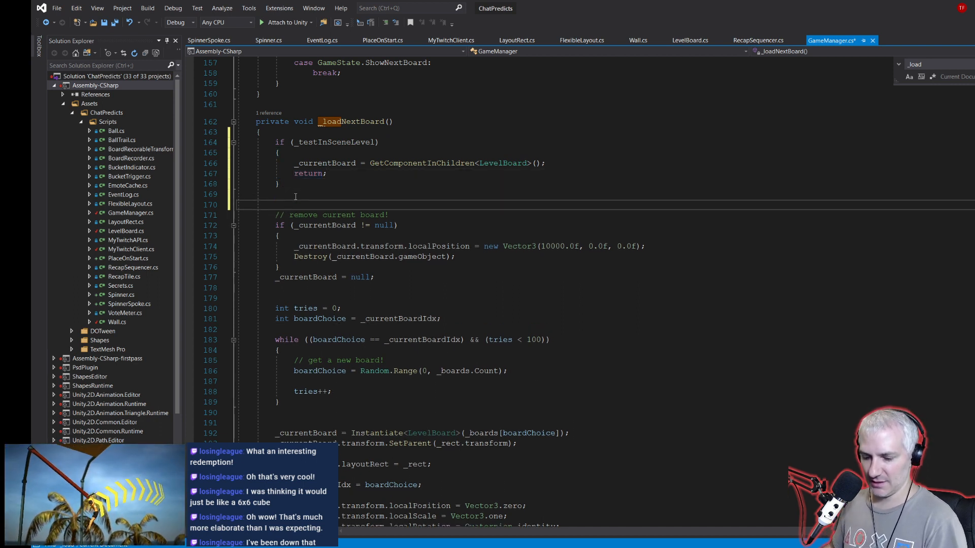
key("ctrl+s")
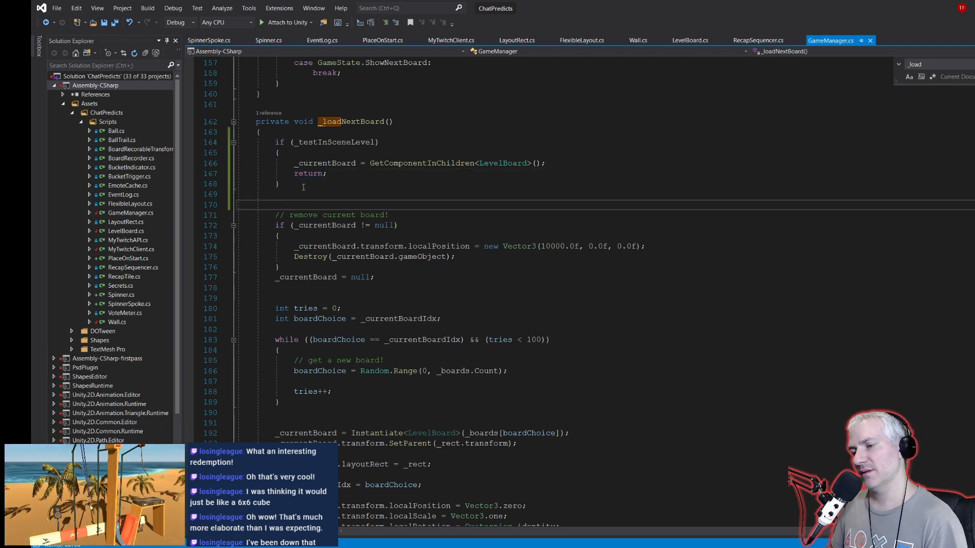
Step: Switch to Unity and enable Test In Scene Level on the _GameMgr object's Game Manager component
key("alt+Tab")
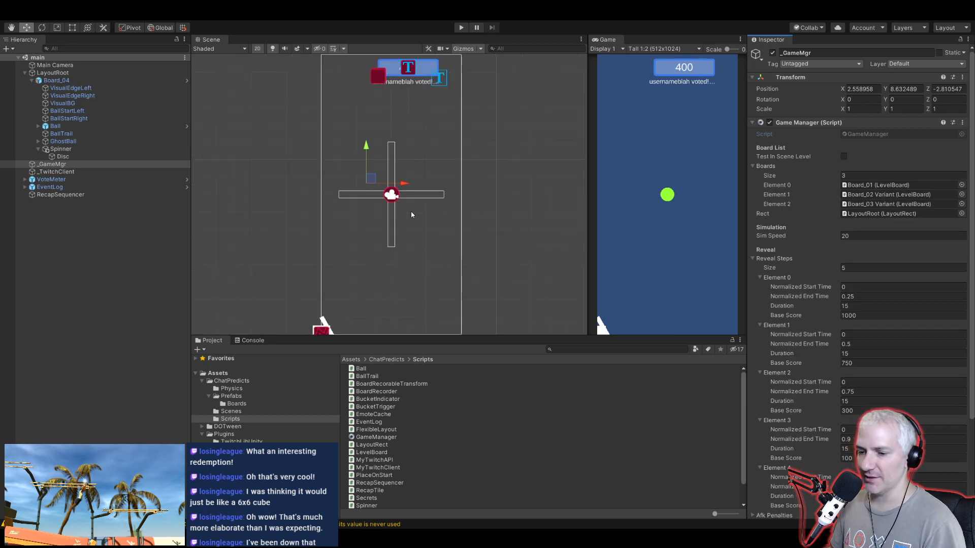
scroll(412, 212, "down", 2)
middle_click_drag(412, 212, 421, 211)
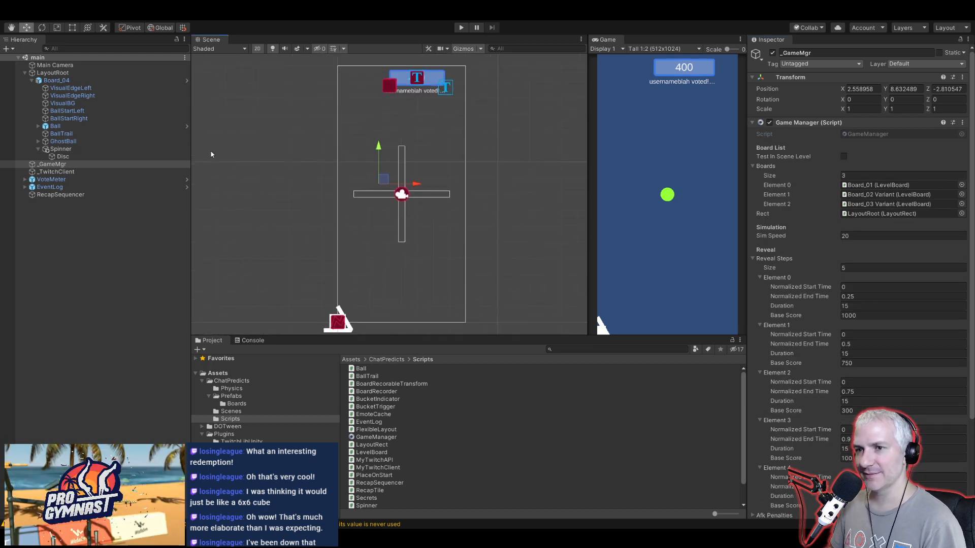
left_click(843, 157)
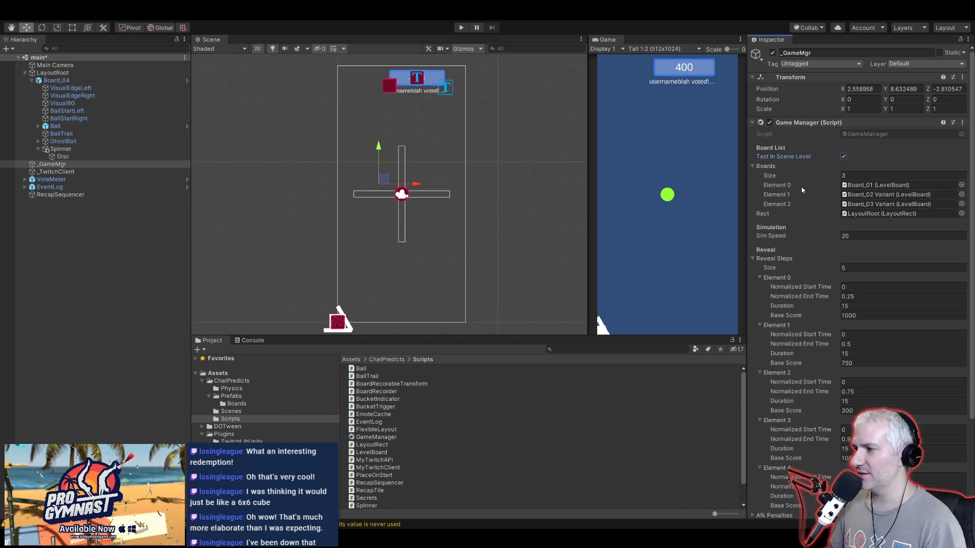
Step: Test-run the scene in play mode twice, check the console for errors, and stop the game
left_click(461, 28)
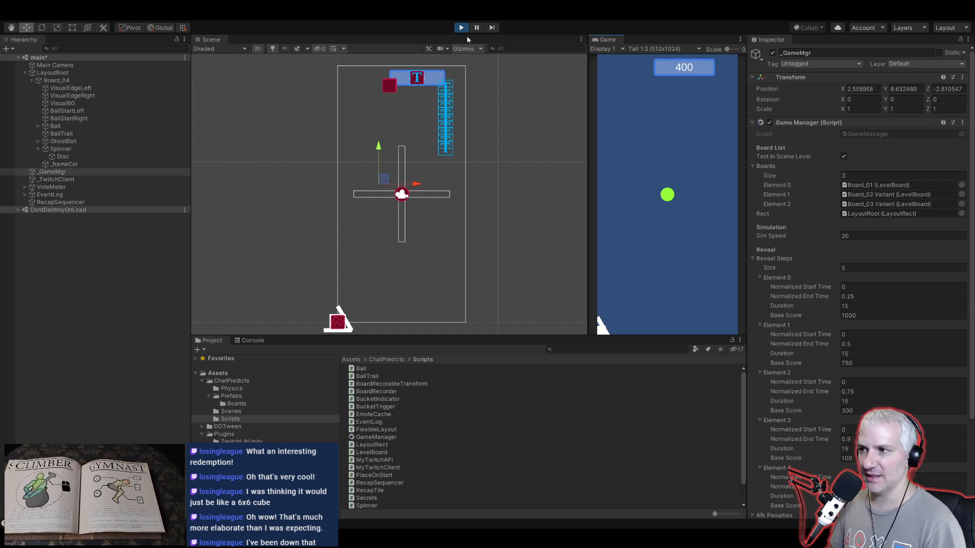
key("ctrl+p")
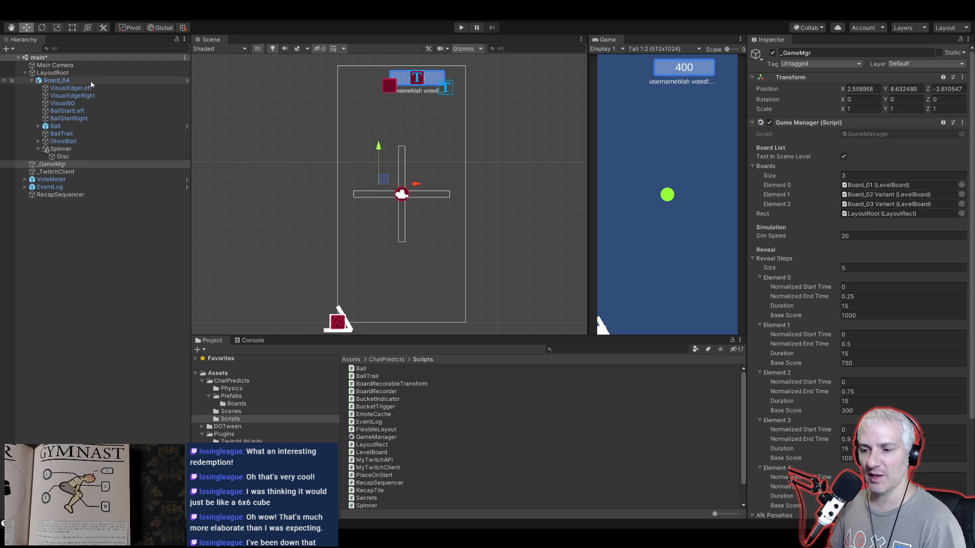
left_click(462, 28)
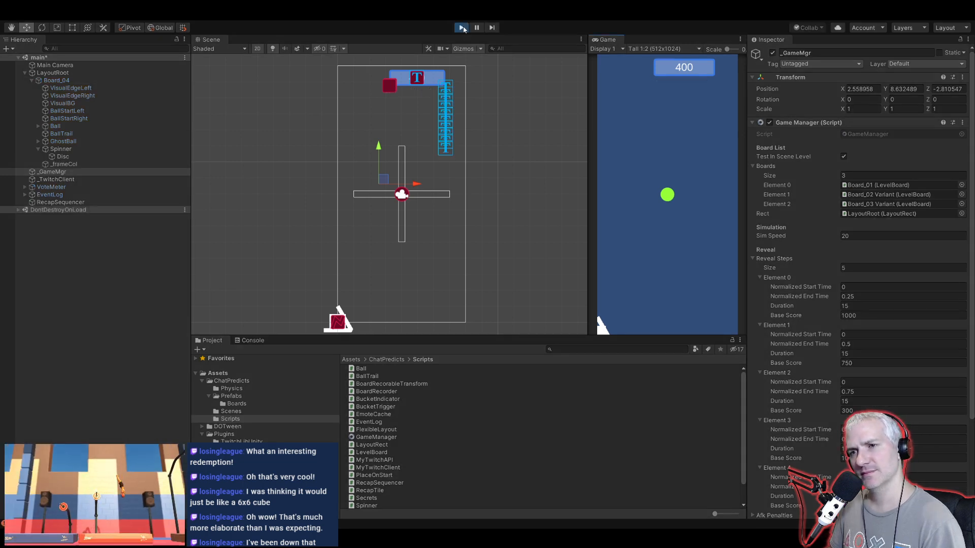
left_click(248, 341)
left_click(460, 27)
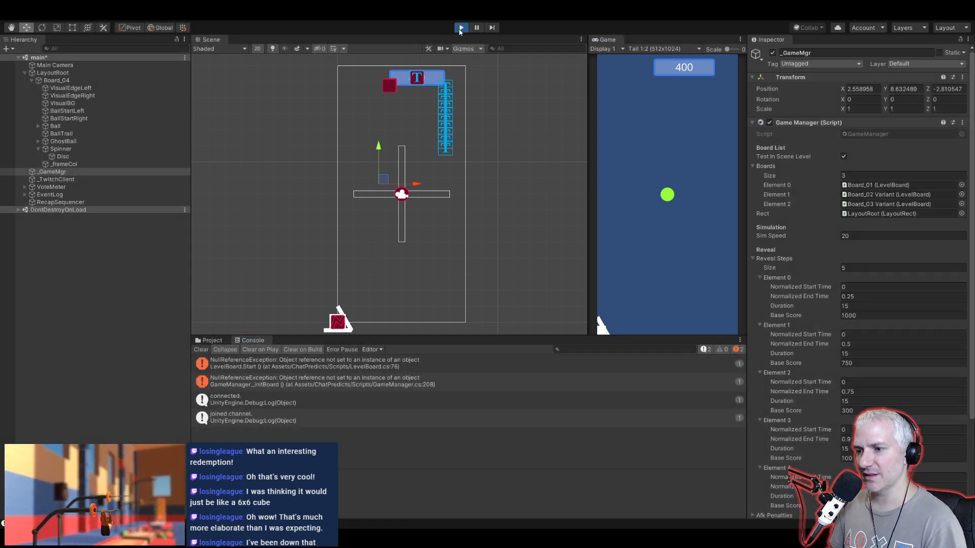
Step: Open the source line of the LevelBoard.Start() console error and check Board_04's Level Board component in Unity
left_click(238, 365)
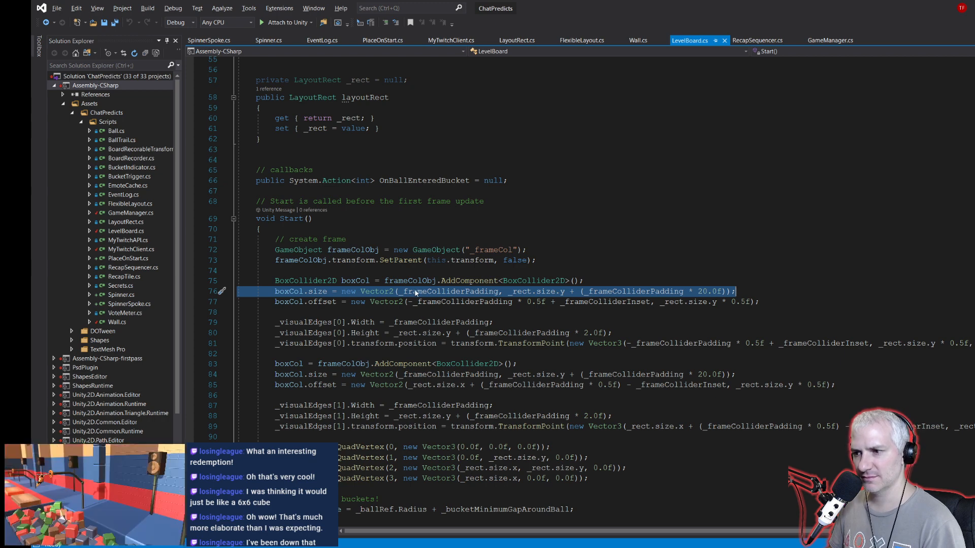
left_click(412, 274)
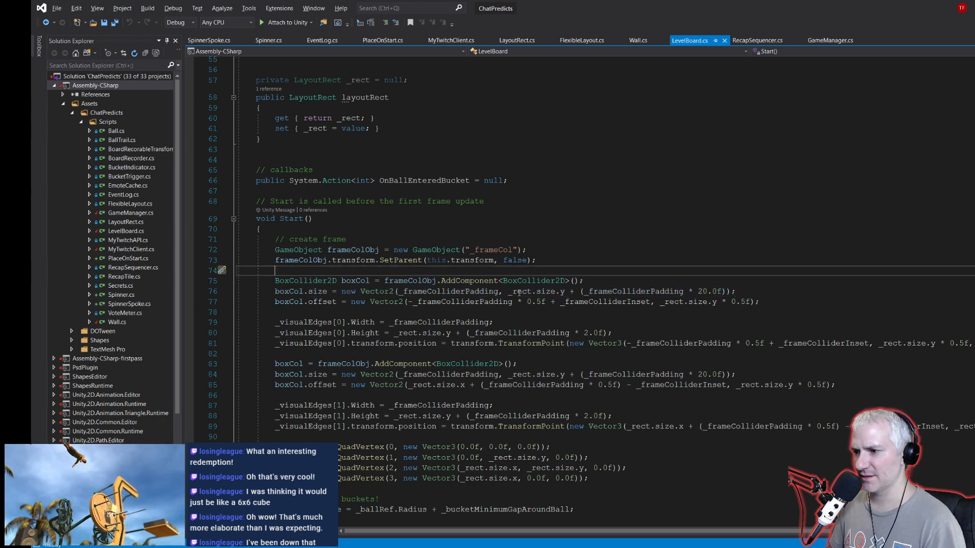
key("alt+Tab")
left_click(57, 80)
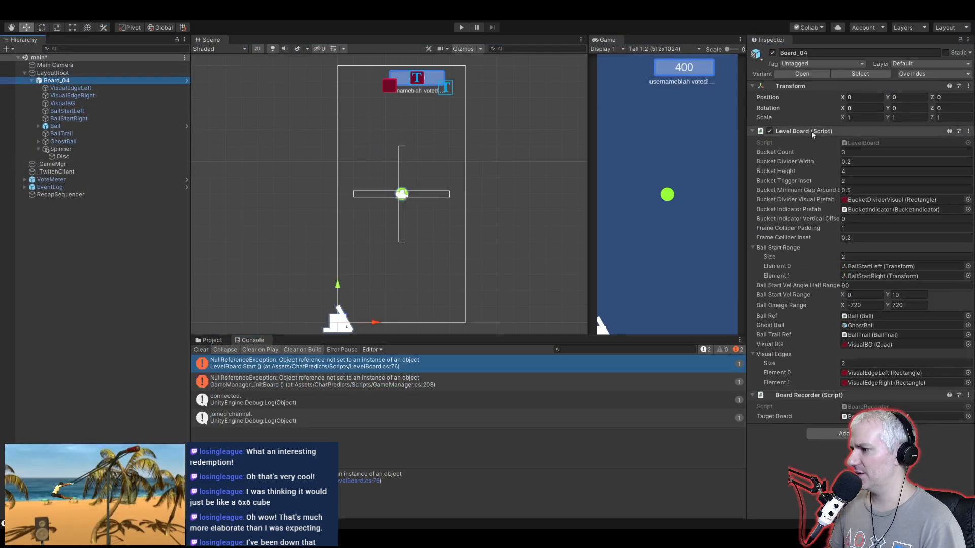
key("alt+Tab")
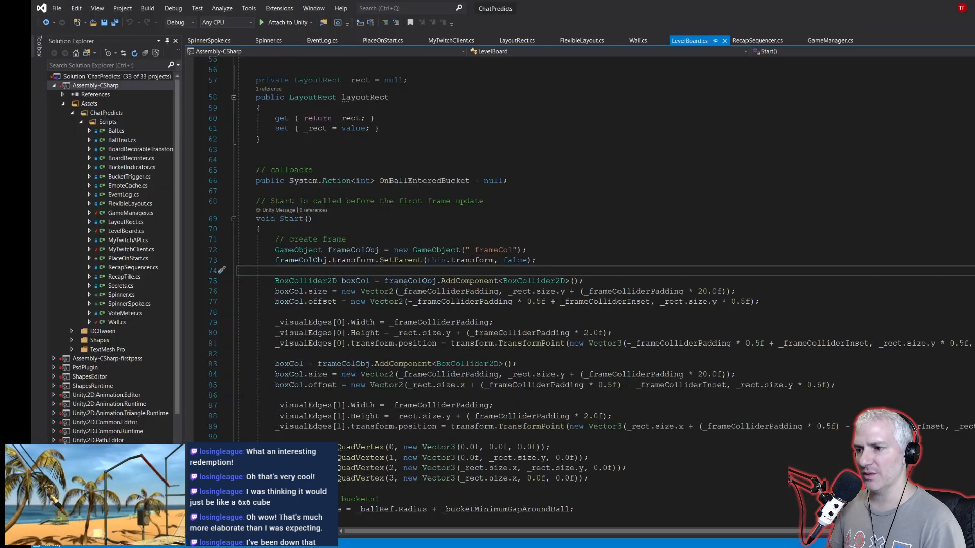
Step: In LevelBoard.cs, examine where _rect is used, its declaration, and the layoutRect property that sets it
left_click(519, 292)
scroll(391, 183, "up", 2)
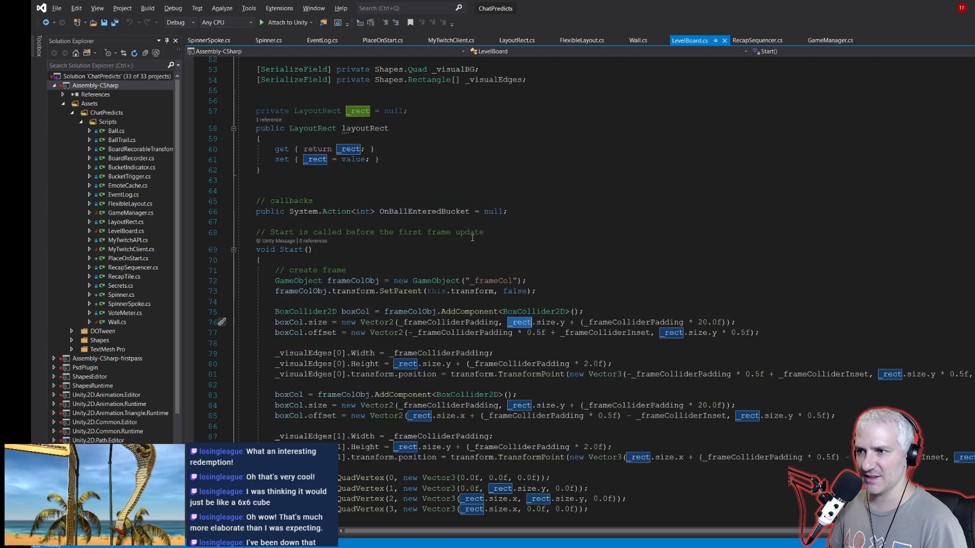
left_click(365, 160)
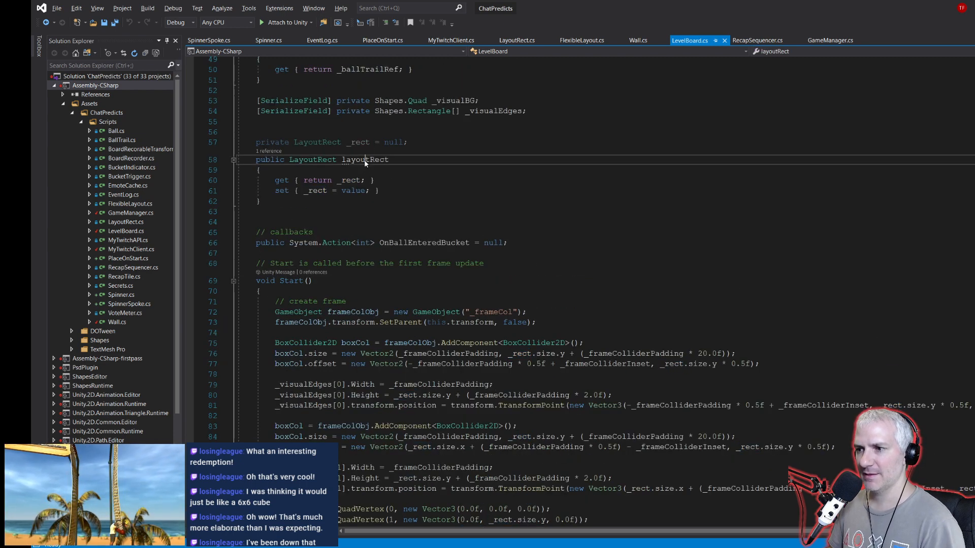
key("Up")
key("Up")
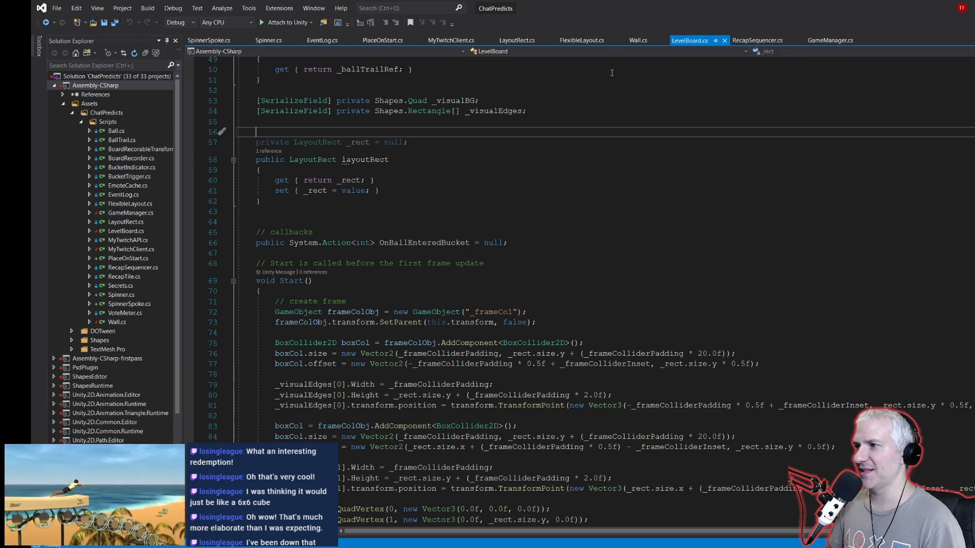
Step: In GameManager.cs, wrap _loadNextBoard()'s board removal, random choice and instantiation code in an else block following the _testInSceneLevel check
left_click(815, 42)
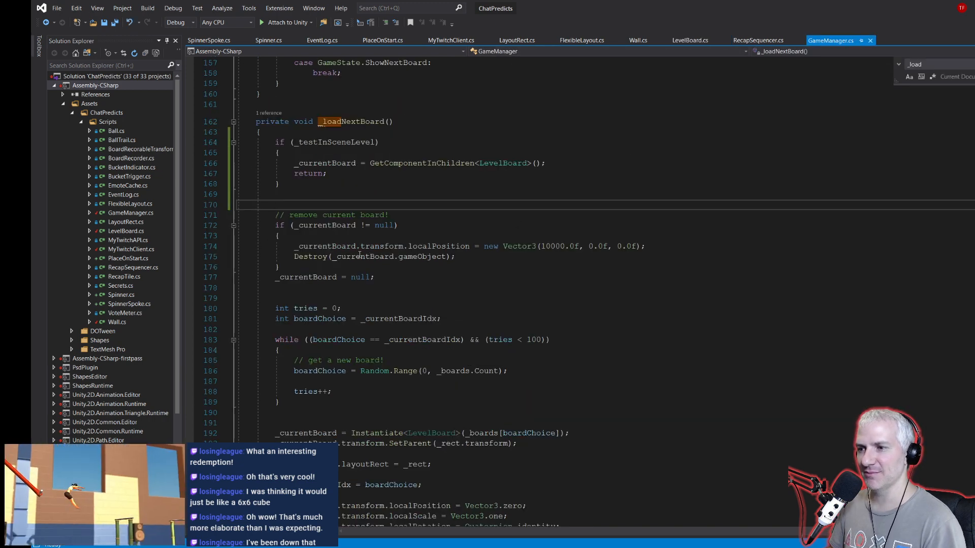
scroll(280, 260, "down", 2)
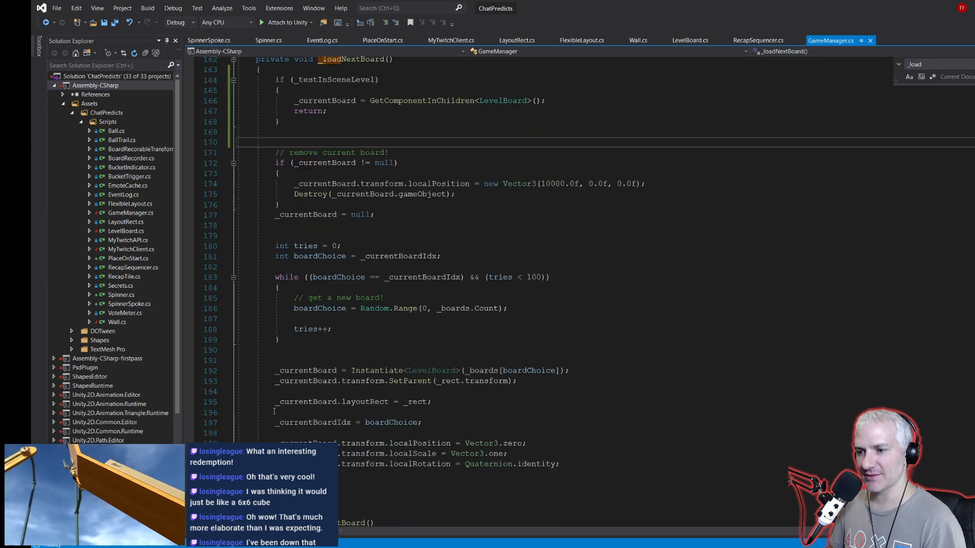
left_click(276, 402)
left_click_drag(275, 402, 451, 406)
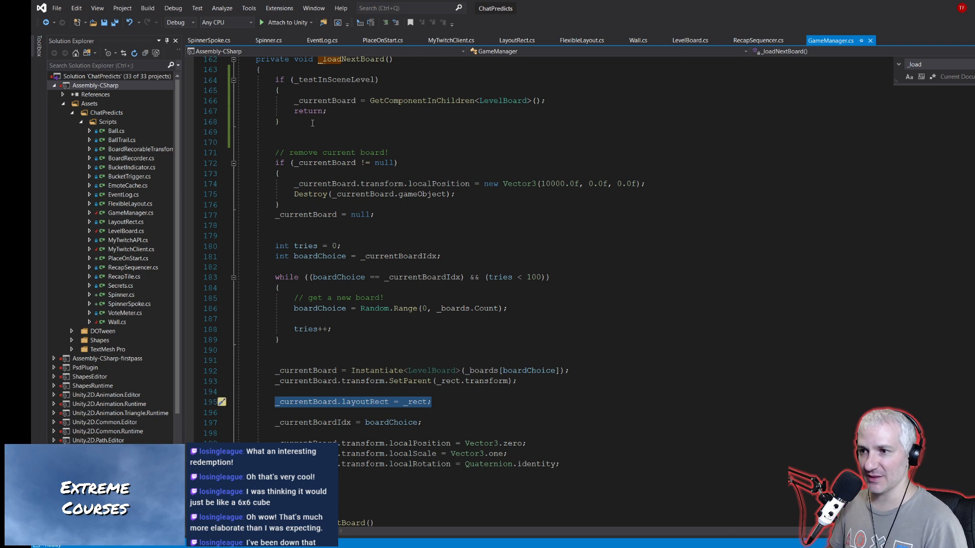
left_click(279, 122)
key("Return")
type("else")
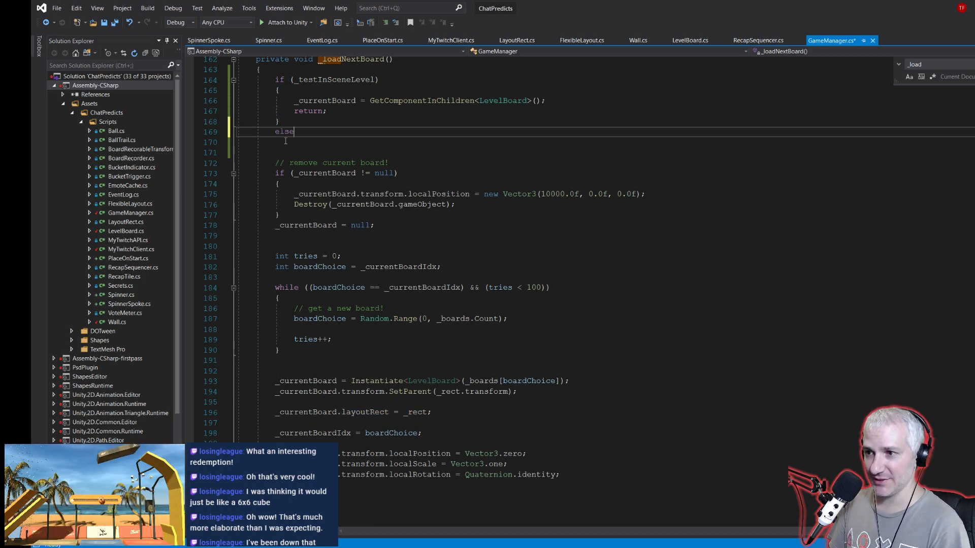
key("Return")
type("{")
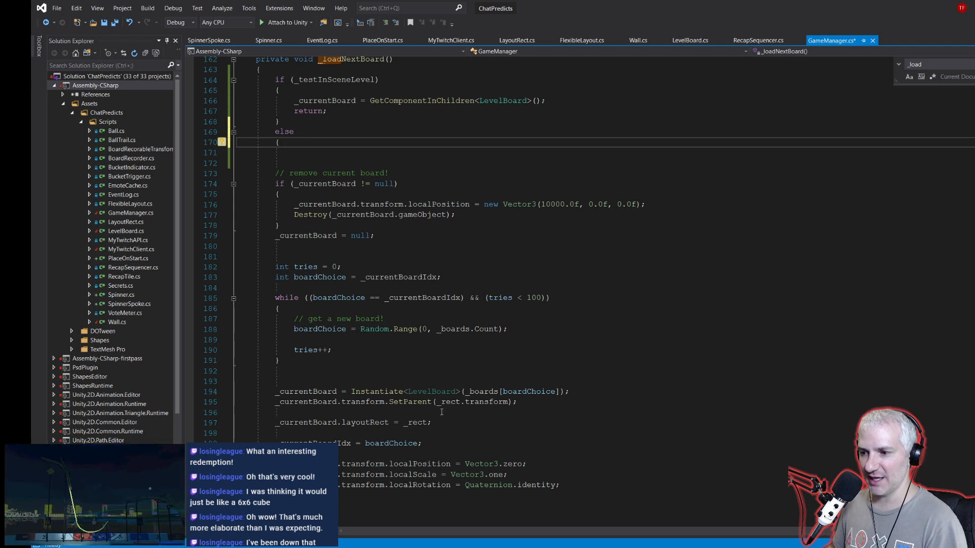
left_click(531, 404)
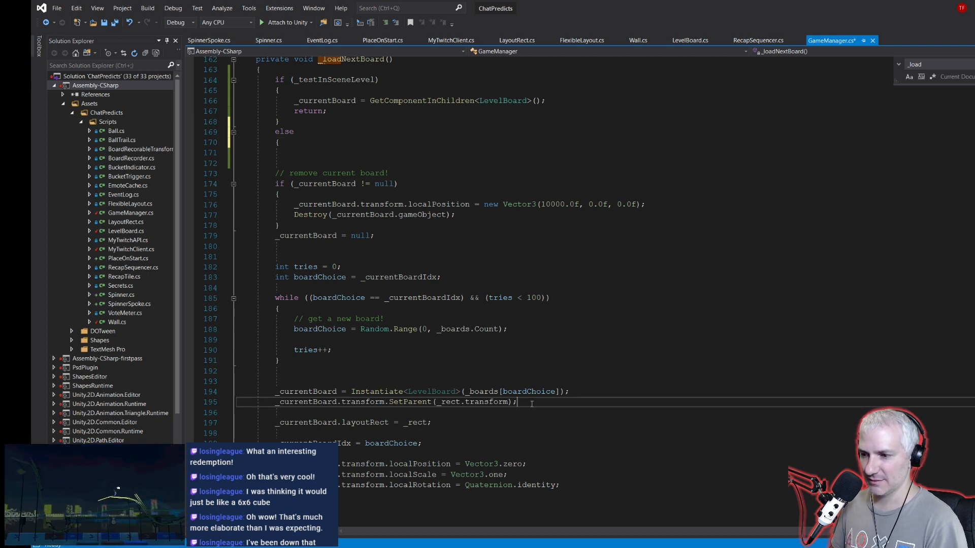
key("Return")
key("Return")
type("}")
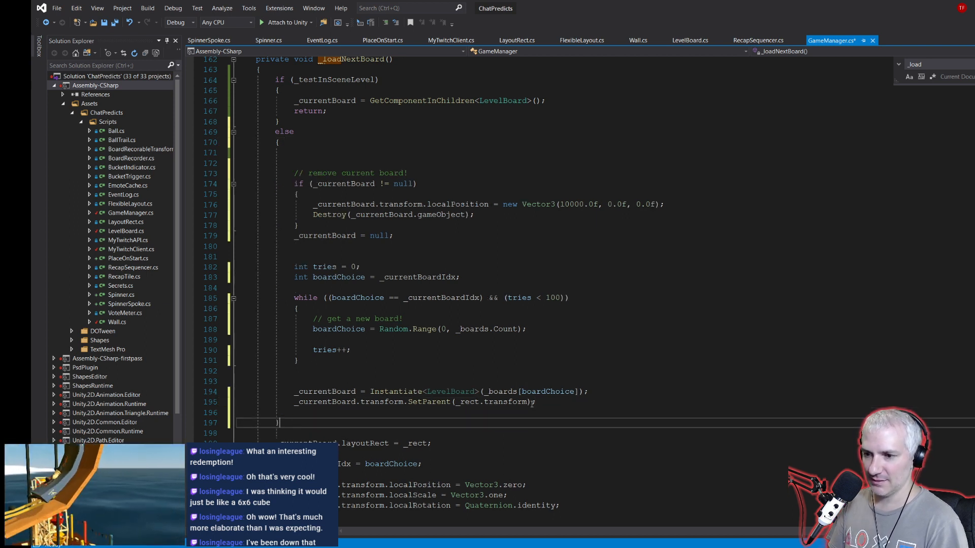
Step: Move the line _currentBoardIdx = boardChoice; into the else block, just above the Instantiate call, tidy the blank lines and save
left_click(456, 465)
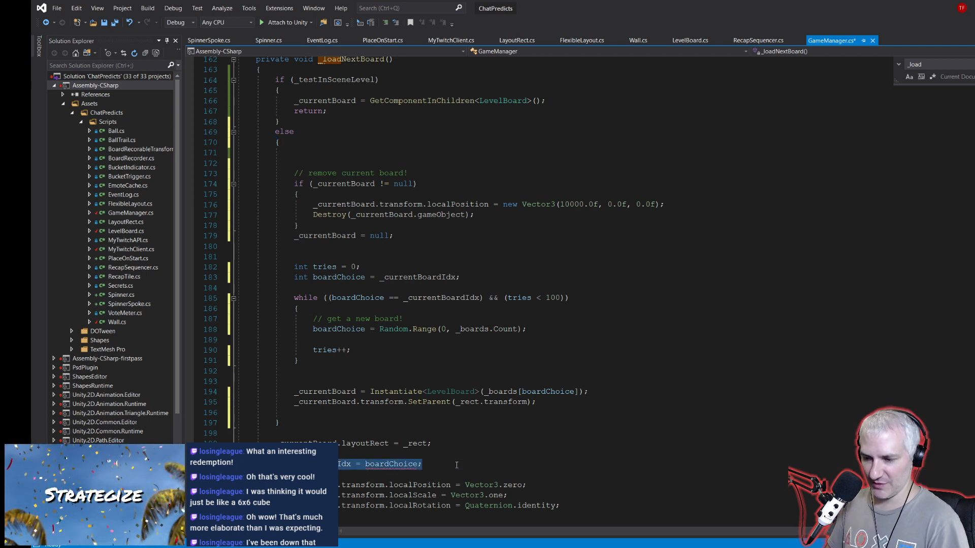
key("ctrl+x")
key("Up")
key("Up")
key("Up")
key("Up")
key("Up")
key("Up")
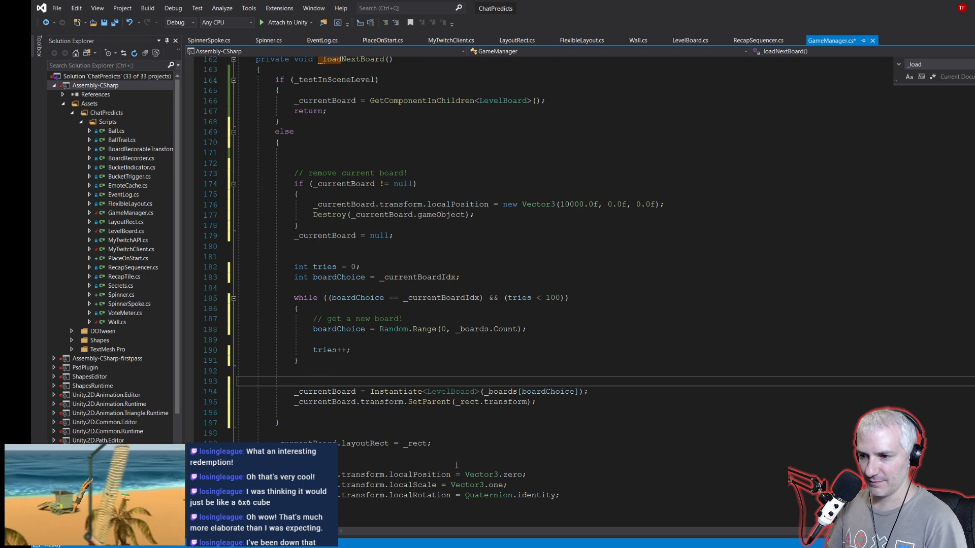
key("ctrl+v")
key("Up")
key("Up")
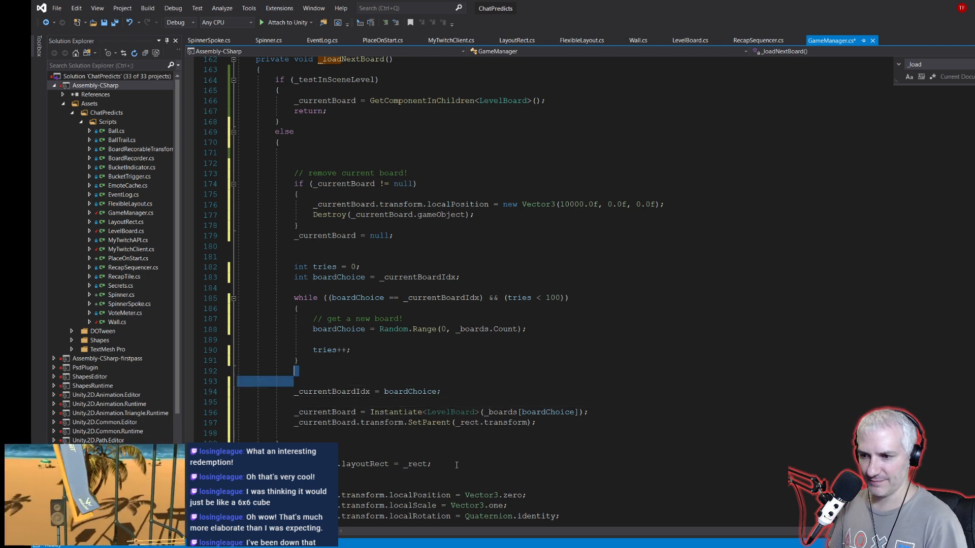
key("ctrl+s")
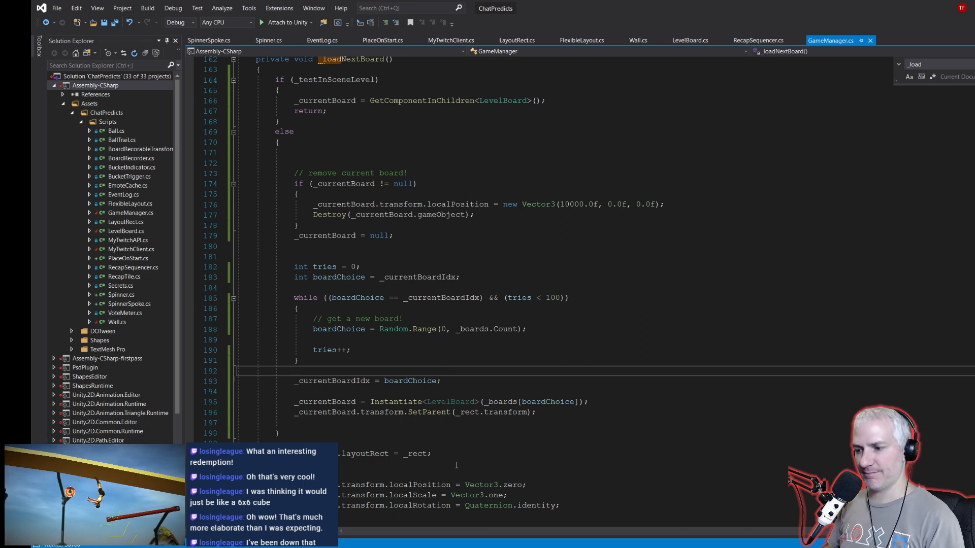
left_click(341, 422)
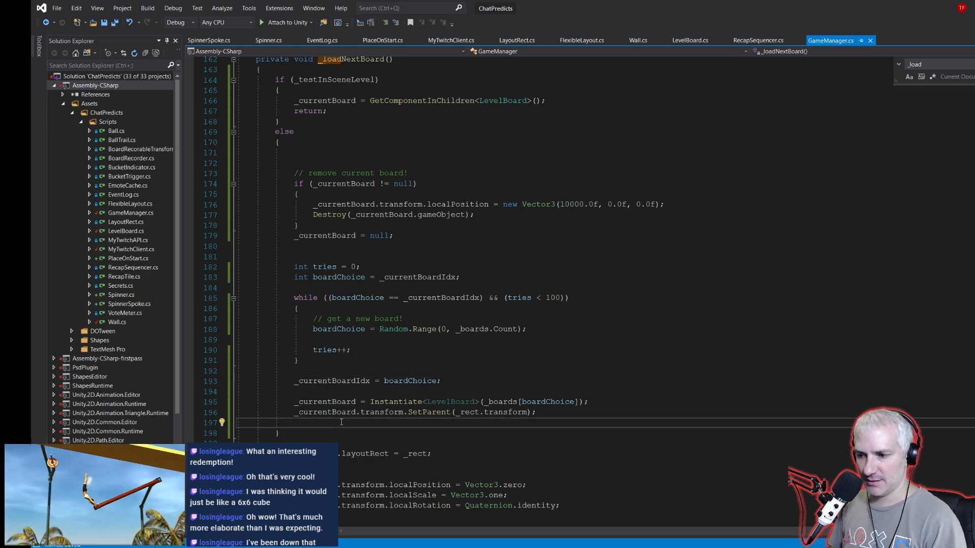
left_click(342, 455)
left_click(342, 460)
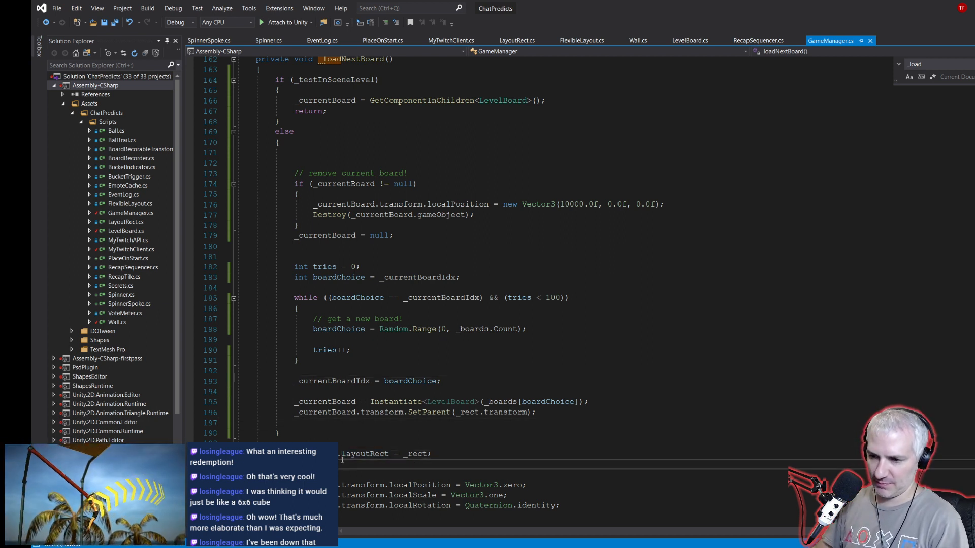
Step: Switch to Unity, clear the console, and test-run the scene briefly in play mode
key("alt+Tab")
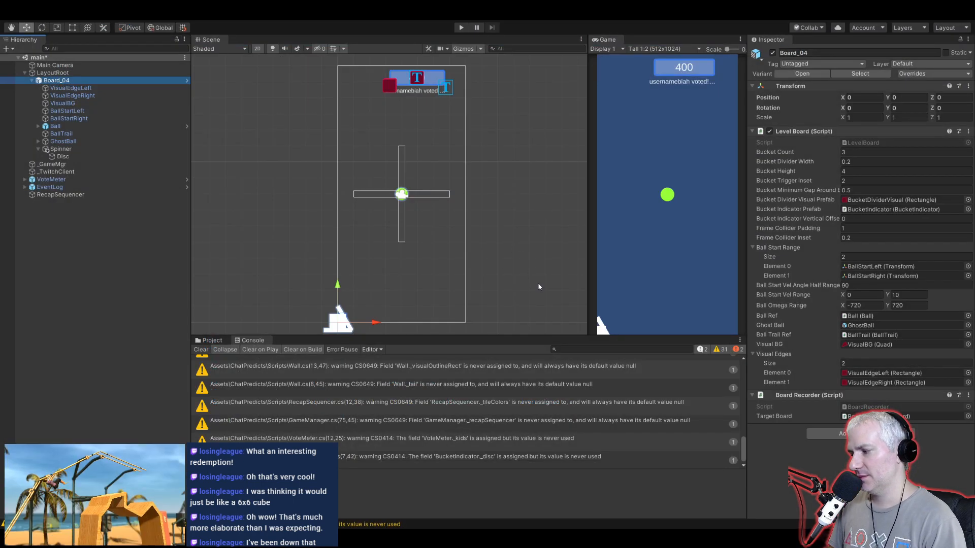
middle_click_drag(486, 245, 482, 242)
left_click(213, 340)
left_click(239, 340)
left_click(202, 349)
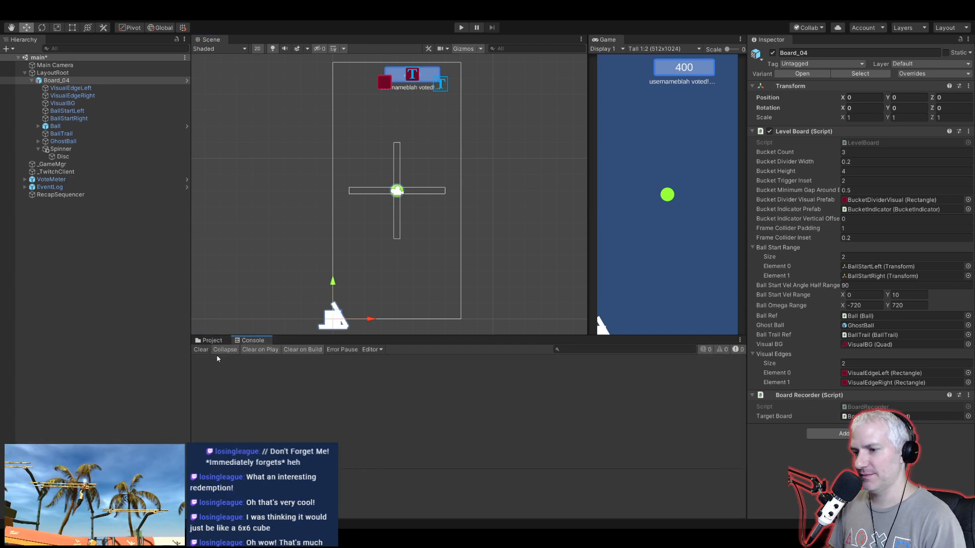
key("ctrl+p")
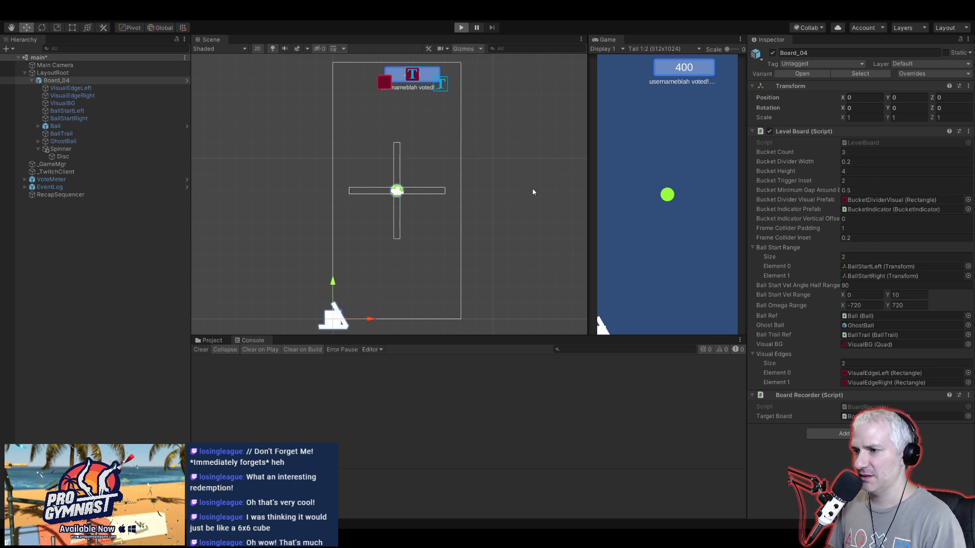
left_click(460, 27)
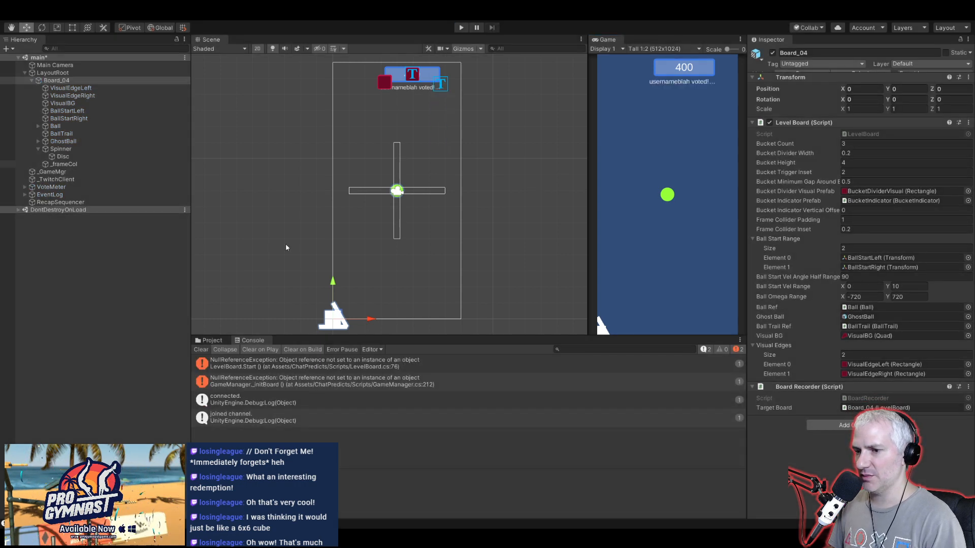
Step: Open the source line of the LevelBoard.Start() console error and rename the Start method to InitializeBoard
left_click(266, 363)
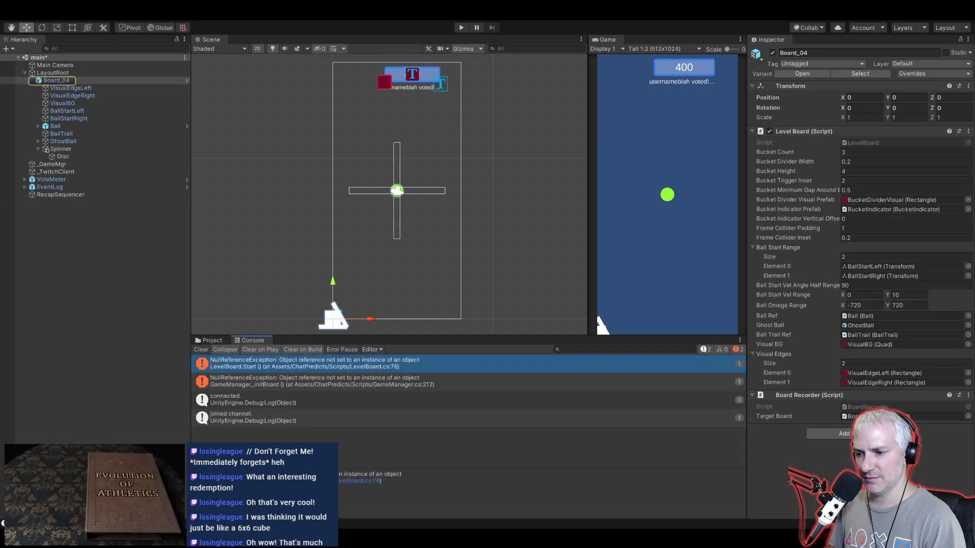
left_click(358, 481)
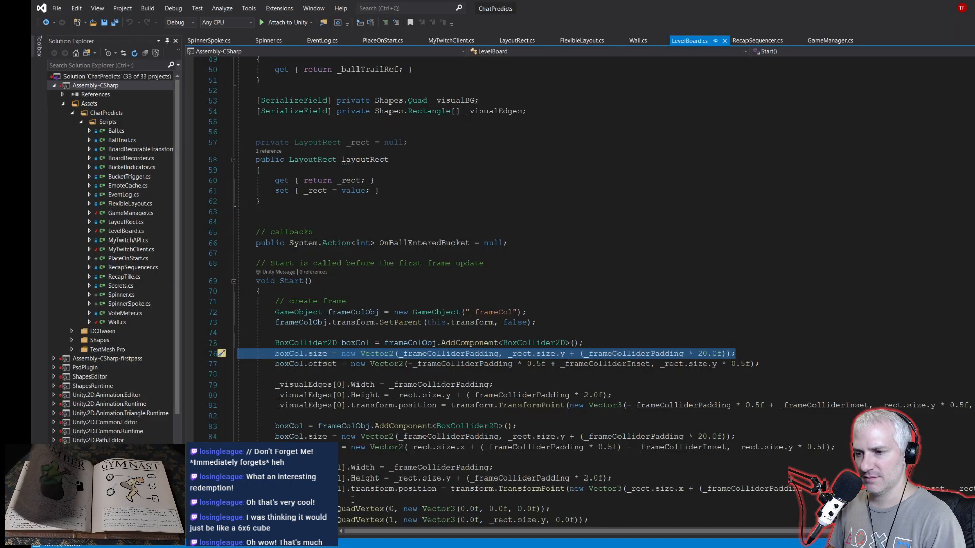
left_click(295, 280)
double_click(296, 281)
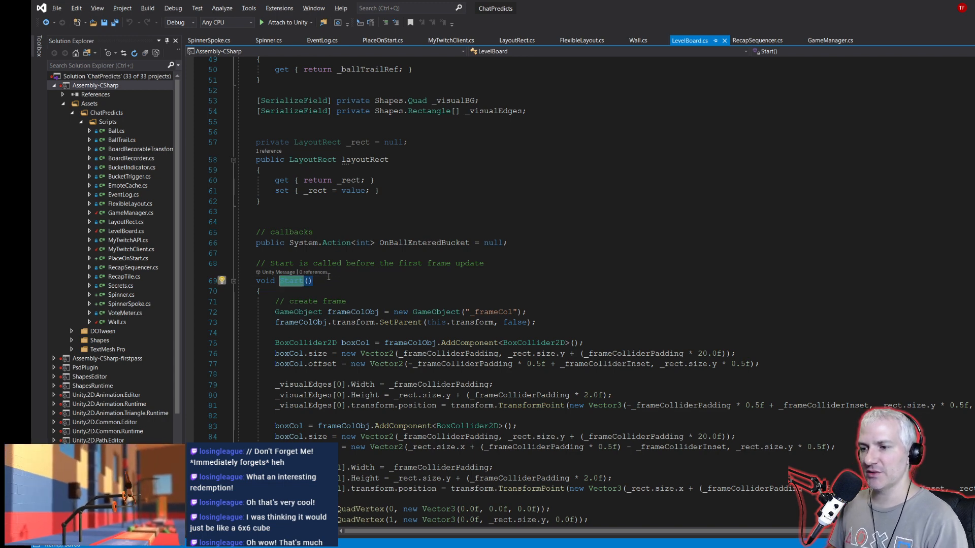
type("Initializ")
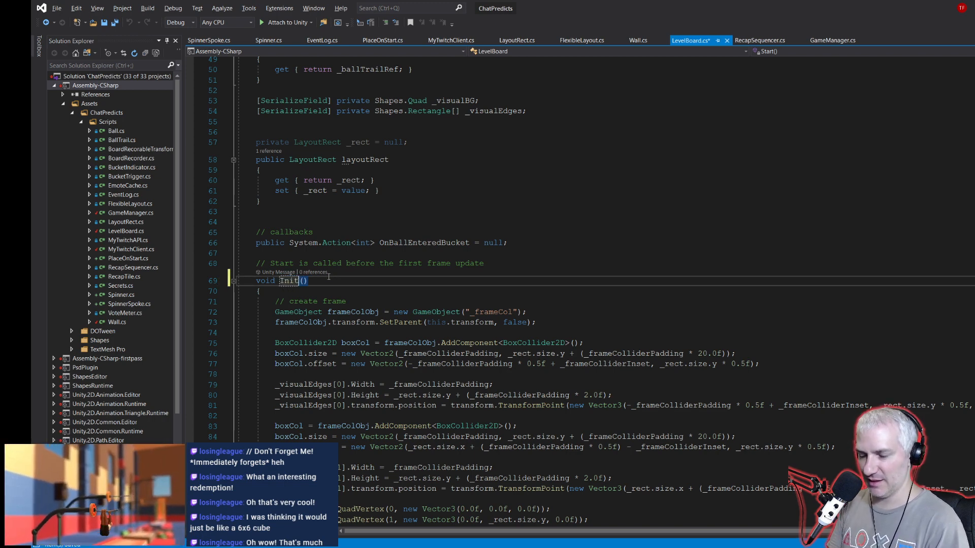
type("eBoard")
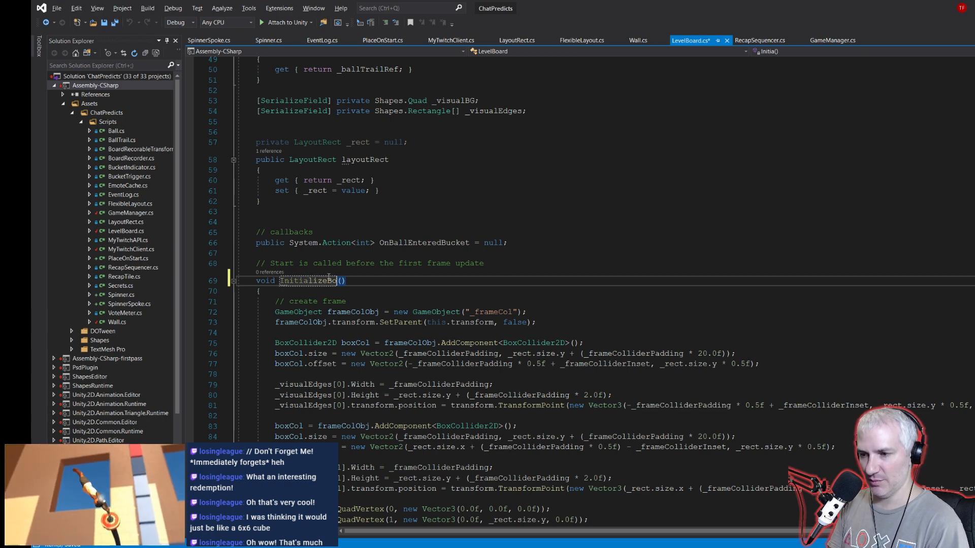
Step: Delete the "Start is called before the first frame update" comment, make InitializeBoard() public, and save LevelBoard.cs
left_click(336, 268)
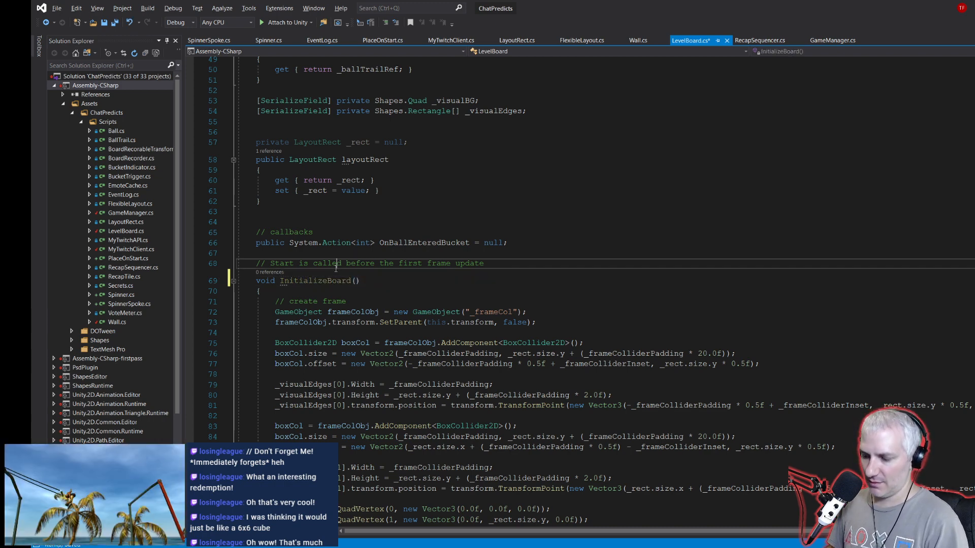
key("End")
key("shift+Home")
key("shift+Home")
key("BackSpace")
key("Delete")
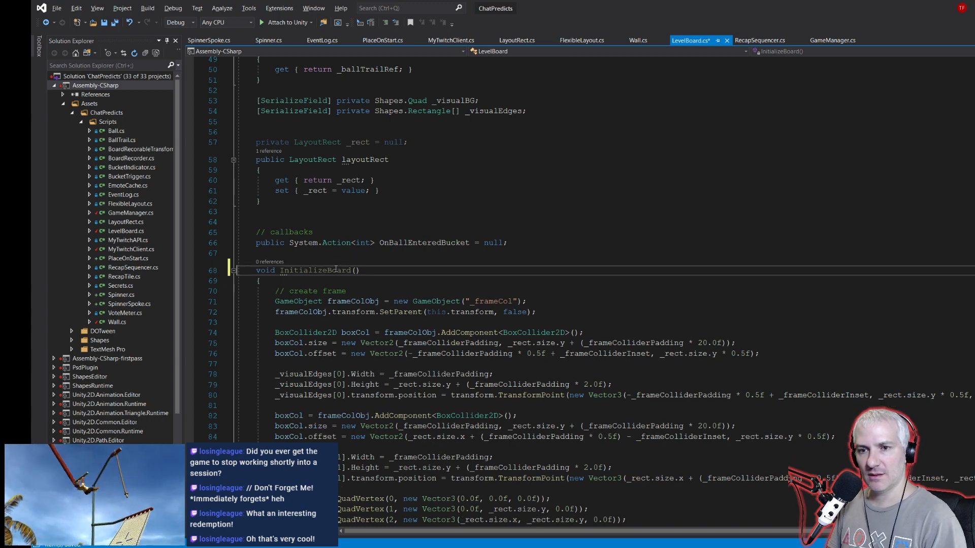
left_click(262, 273)
key("Home")
type("public")
key("ctrl+s")
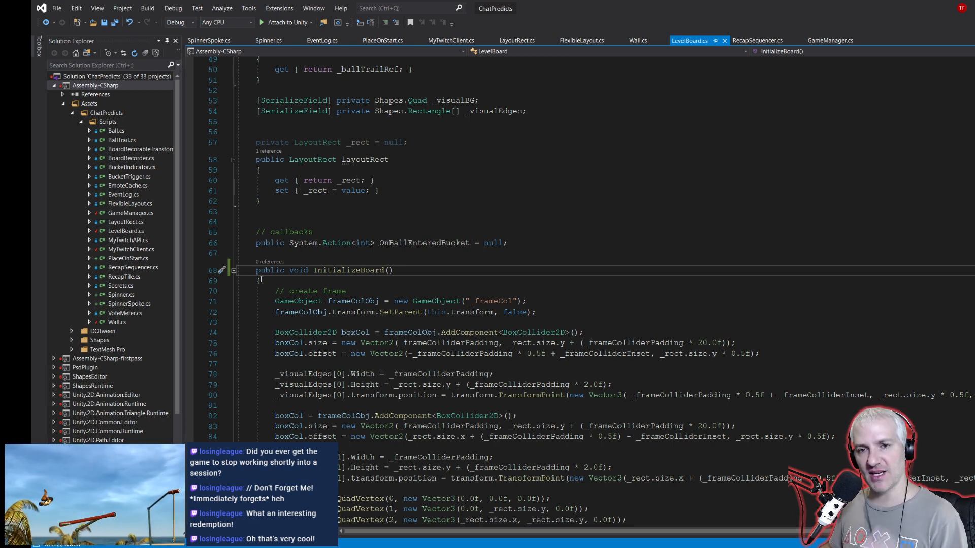
Step: In GameManager.cs, add the call _currentBoard.InitializeBoard(); at the end of _loadNextBoard() and save the file
left_click(313, 256)
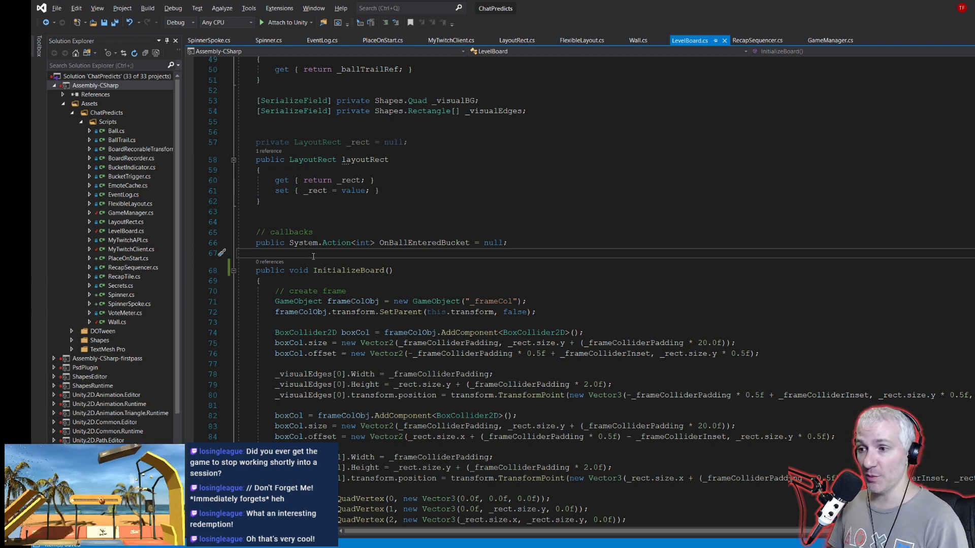
double_click(341, 270)
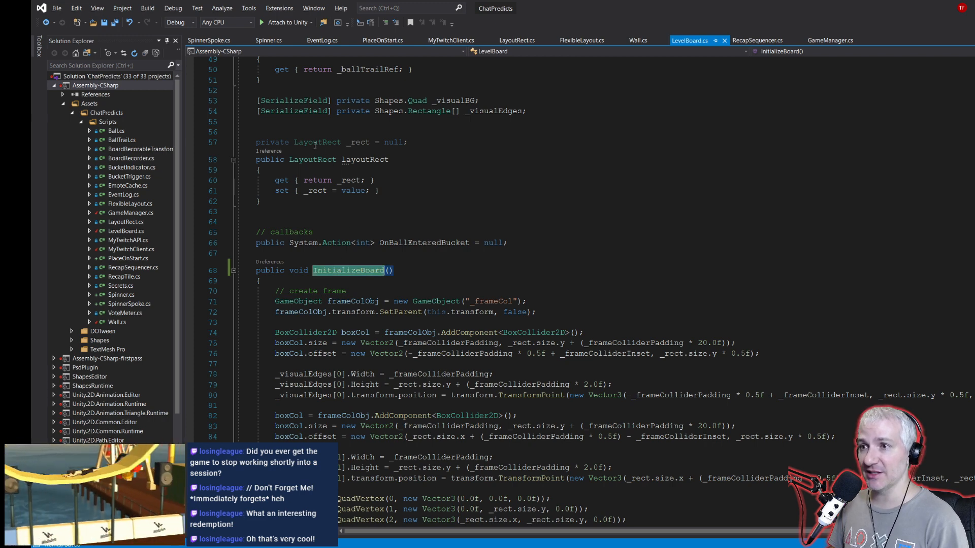
left_click(822, 41)
scroll(344, 332, "down", 3)
left_click(321, 424)
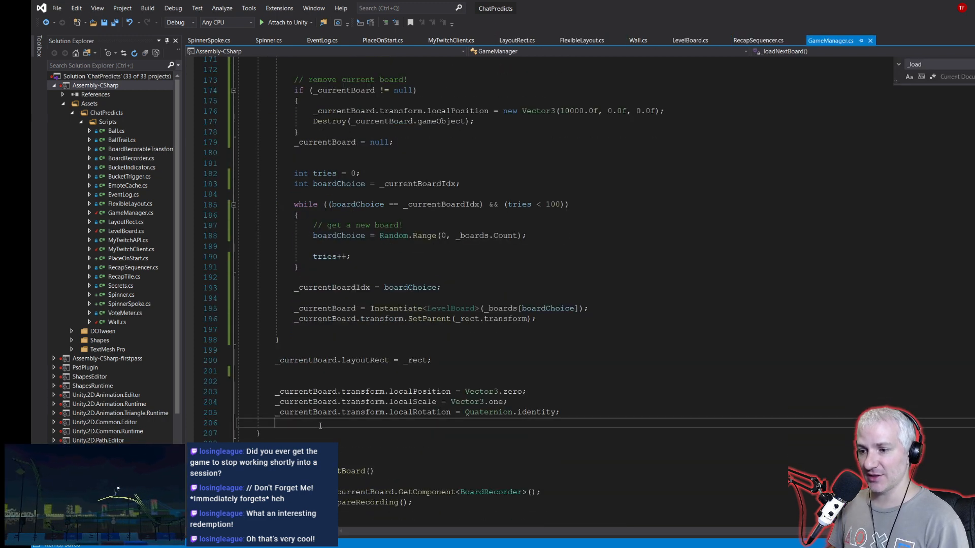
key("Return")
type("_curr")
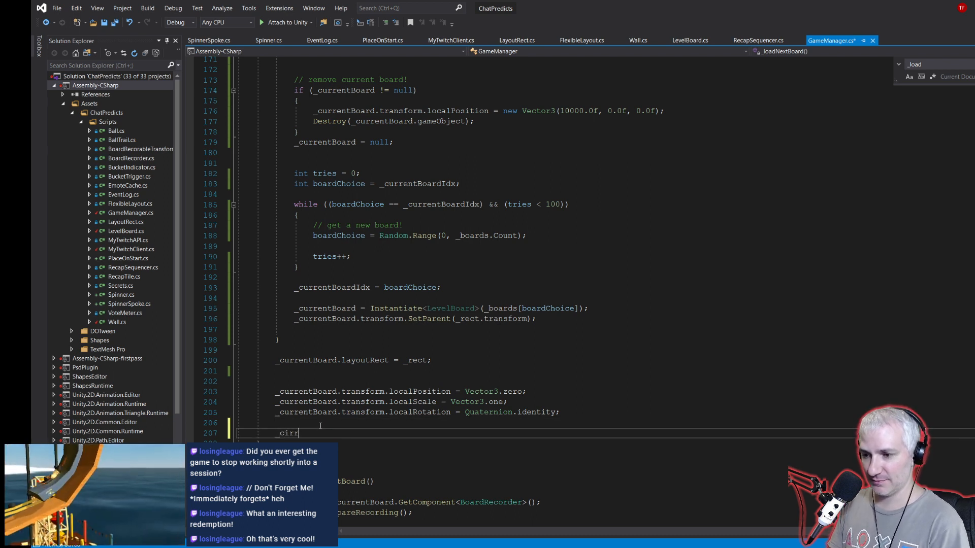
key("BackSpace")
key("BackSpace")
key("BackSpace")
type("urrentBoard.ini")
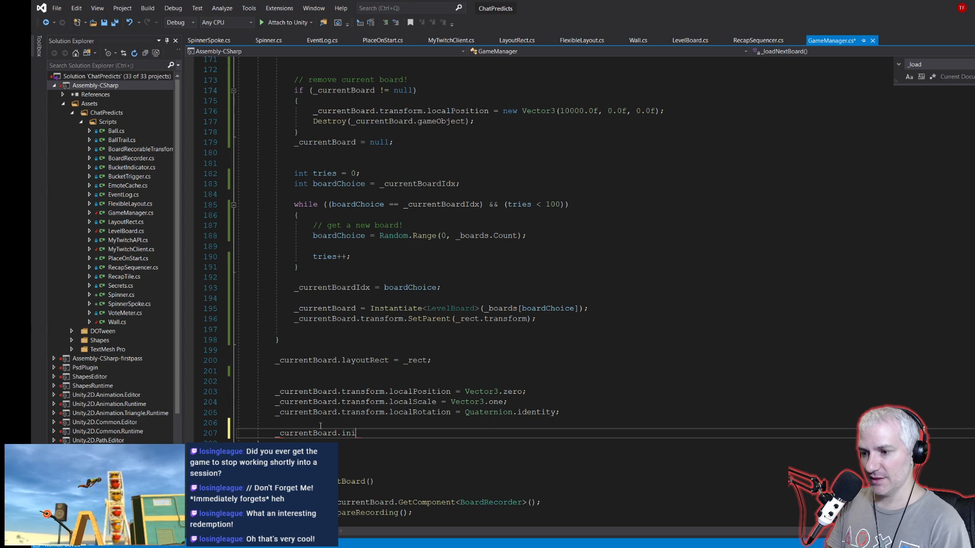
type("tializeBoard(;")
key("ctrl+s")
Step: Switch to Unity, test-run the scene again, and open the source of the GameManager._initBoard() console error
key("alt+Tab")
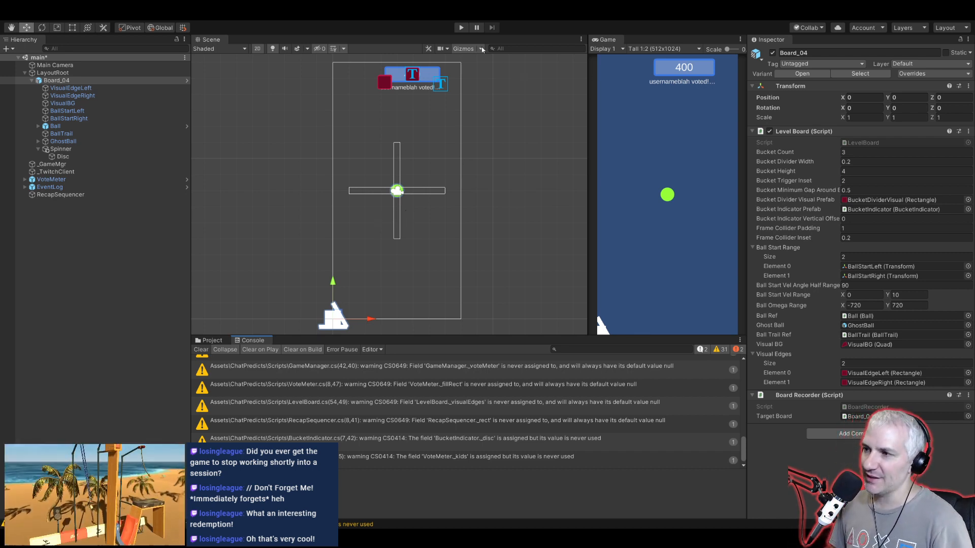
left_click(461, 28)
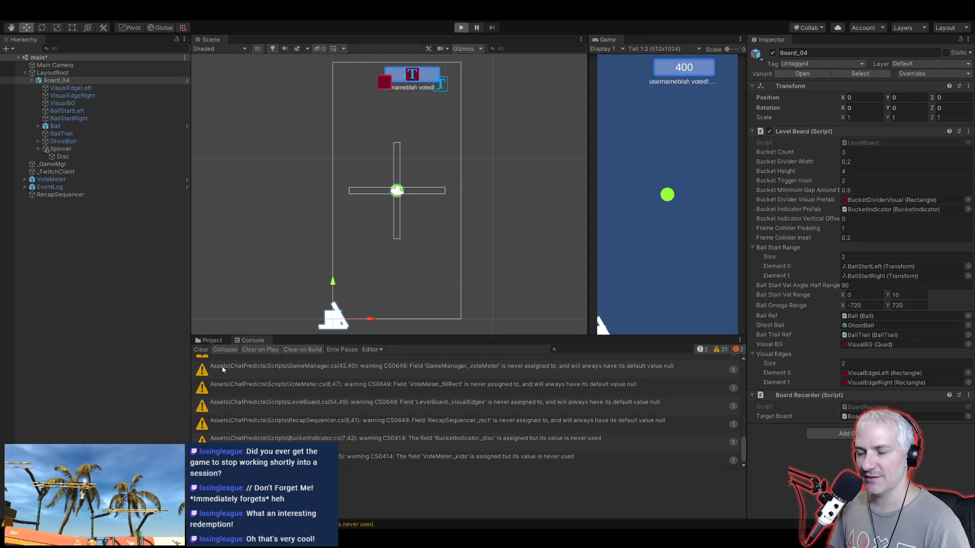
left_click(462, 28)
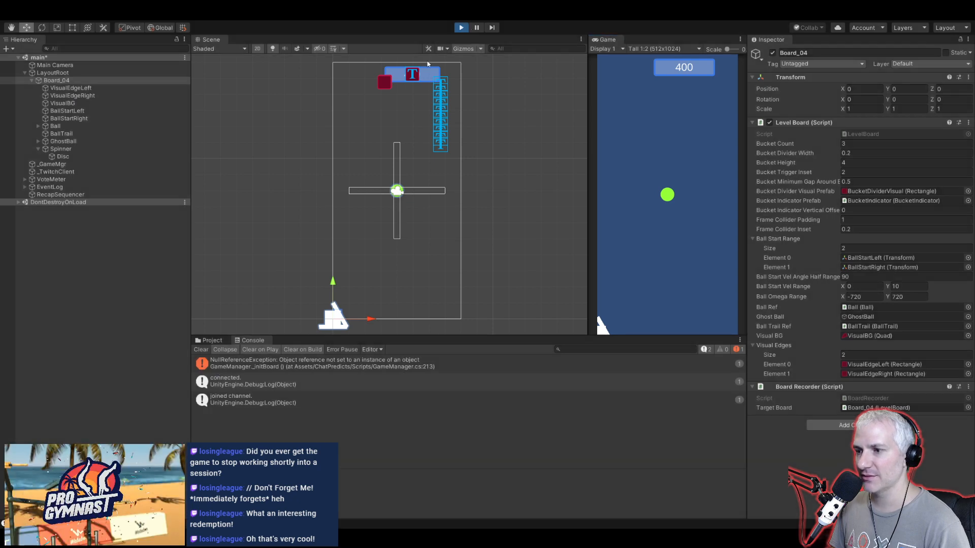
left_click(249, 364)
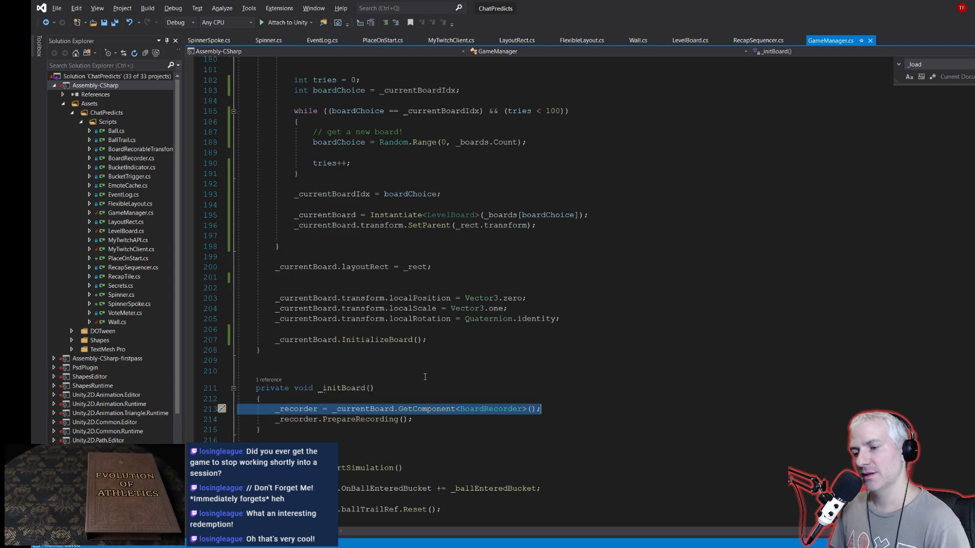
left_click(349, 389)
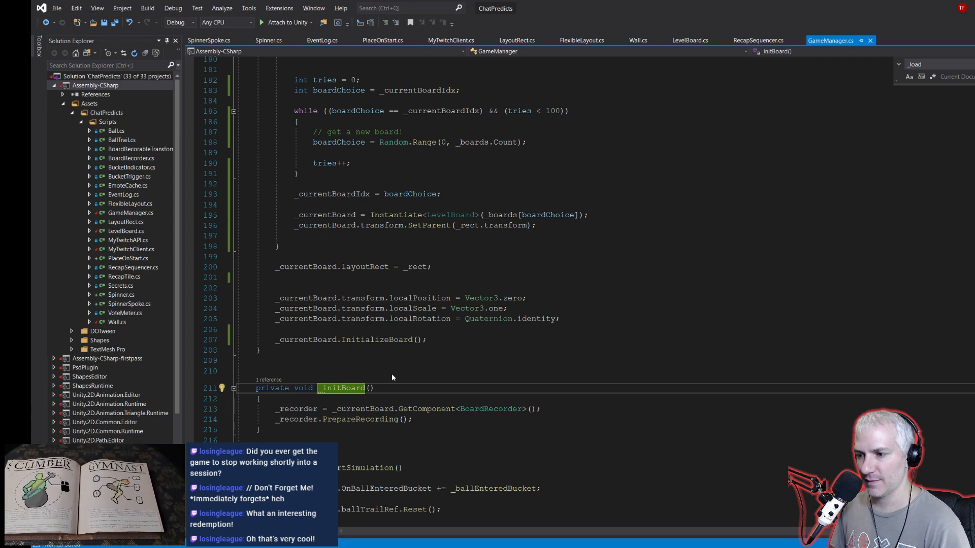
Step: Find the references to _initBoard, examine its call in the LoadNextBoard case, and check where Board_04 sits in Unity's scene hierarchy
key("shift+F12")
left_click(295, 501)
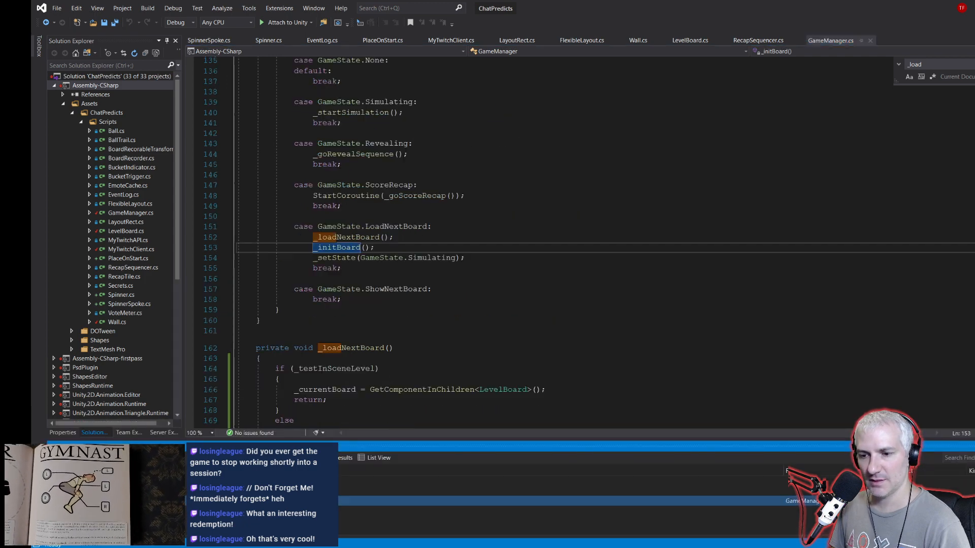
left_click(381, 258)
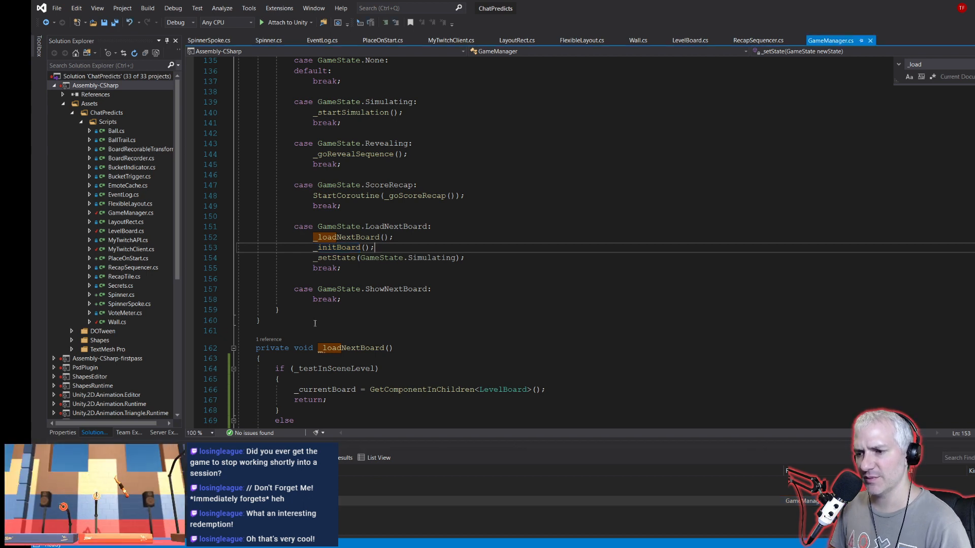
scroll(282, 348, "down", 2)
key("alt+Tab")
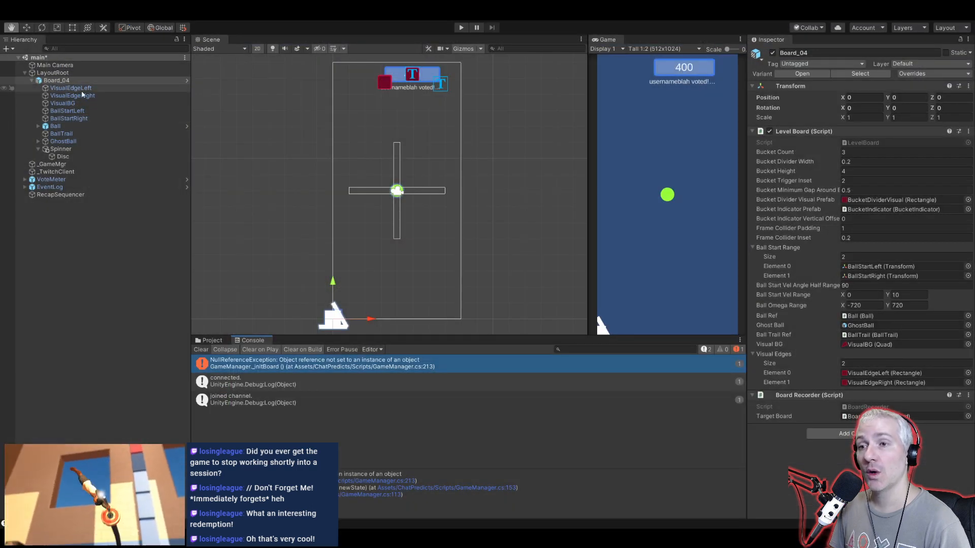
key("alt+Tab")
left_click(371, 327)
key("Left")
type("layoutro")
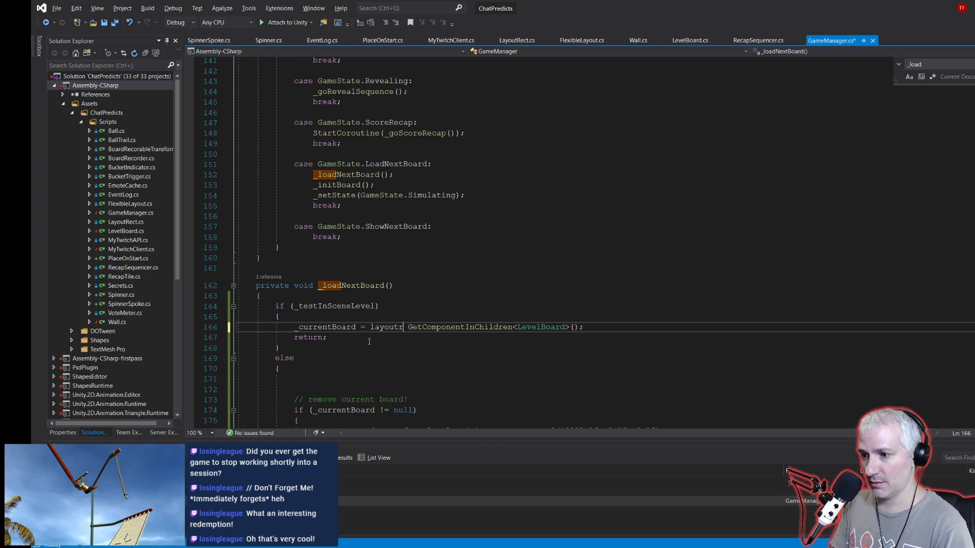
key("BackSpace")
key("BackSpace")
key("BackSpace")
key("BackSpace")
key("BackSpace")
key("BackSpace")
key("BackSpace")
key("BackSpace")
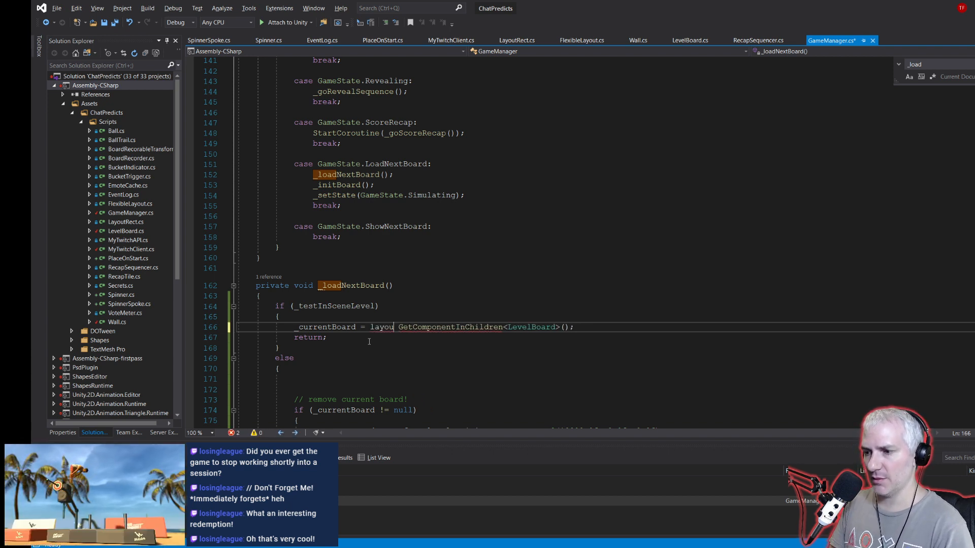
Step: In _loadNextBoard(), change the in-scene board lookup to _rect.GetComponentInChildren<LevelBoard>() and save GameManager.cs
scroll(361, 318, "down", 5)
scroll(361, 317, "down", 5)
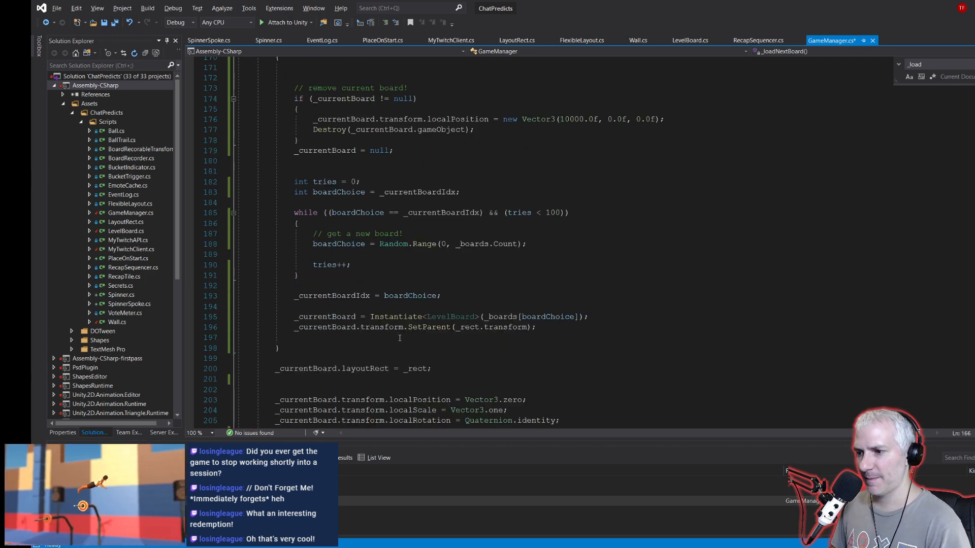
scroll(399, 336, "up", 8)
type("_re")
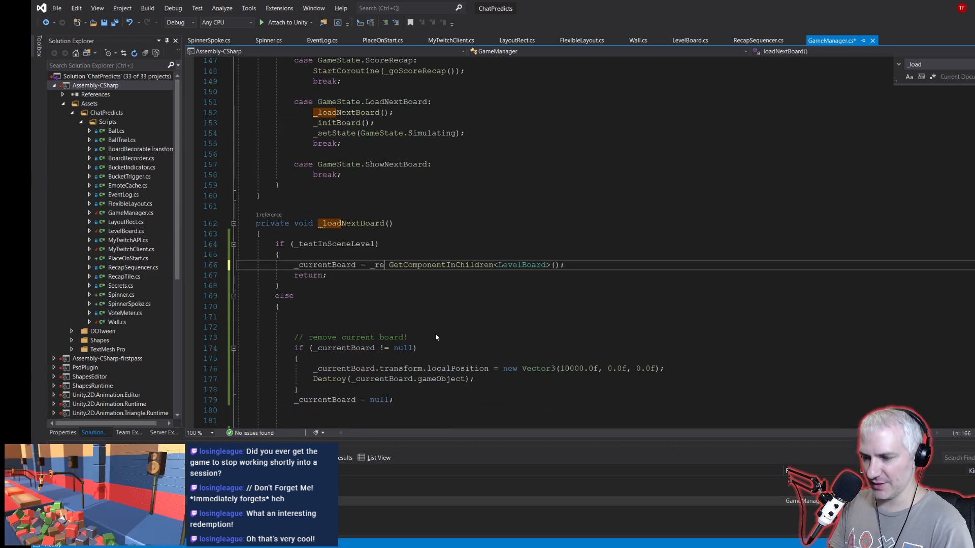
type("capSequ")
key("BackSpace")
key("BackSpace")
key("BackSpace")
key("BackSpace")
key("BackSpace")
key("BackSpace")
type("t.")
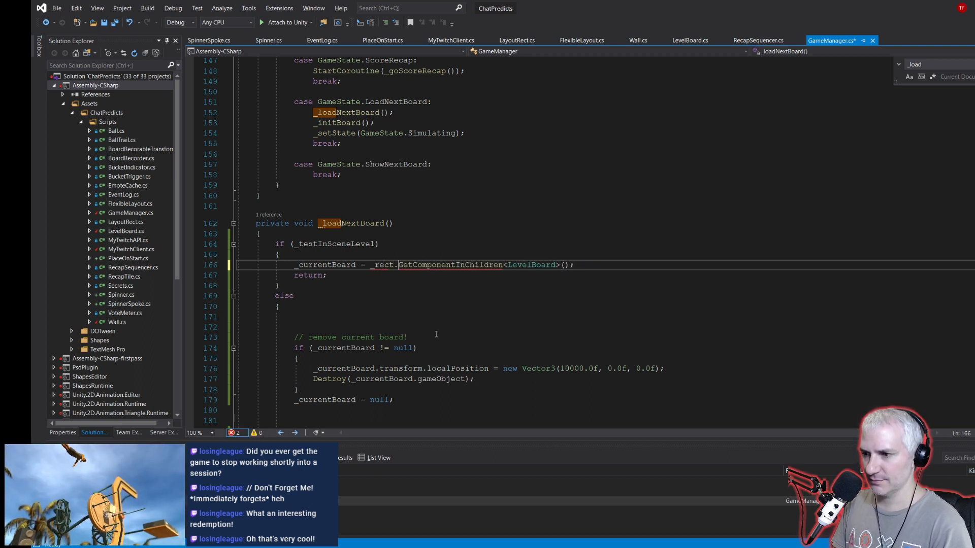
key("ctrl+s")
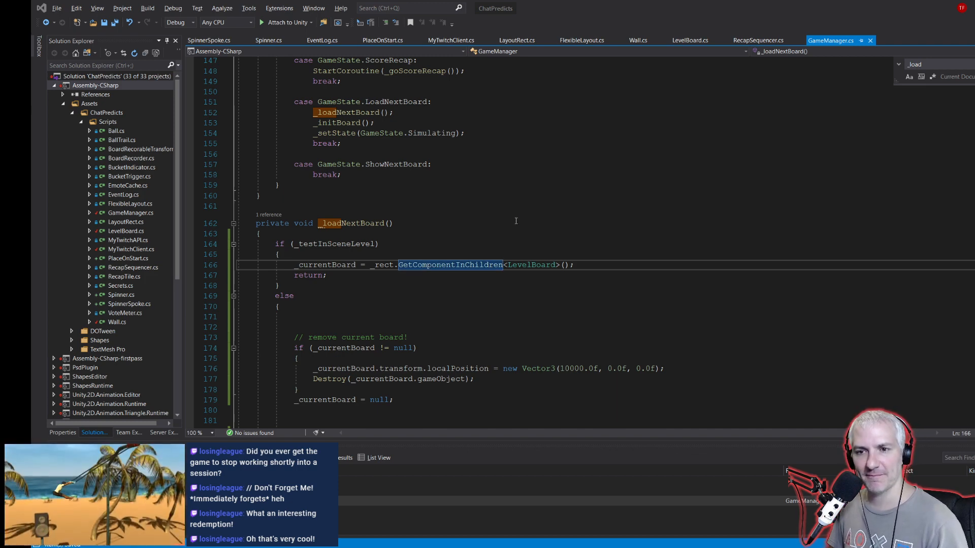
Step: Switch to Unity, clear the console, and test-run the scene while viewing the whole board
key("alt+Tab")
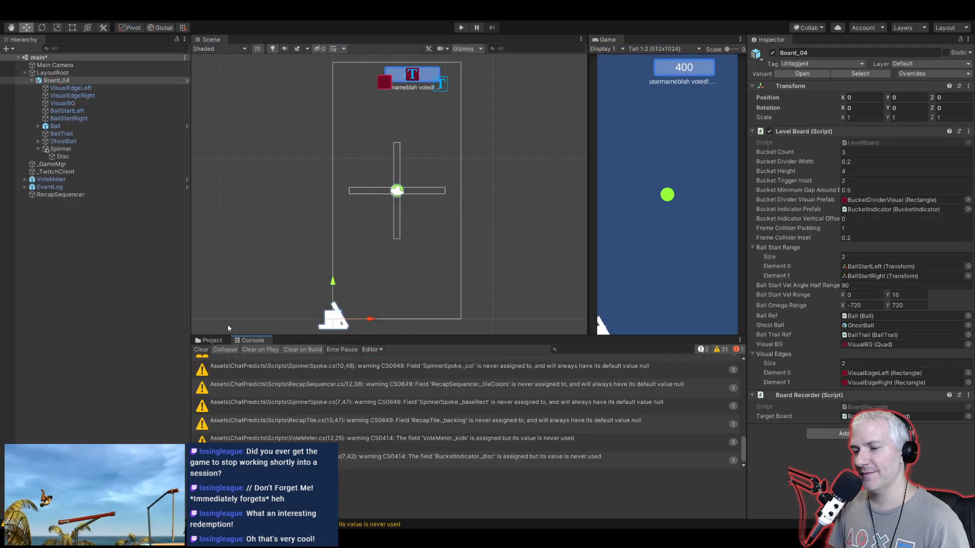
left_click(200, 349)
left_click(461, 28)
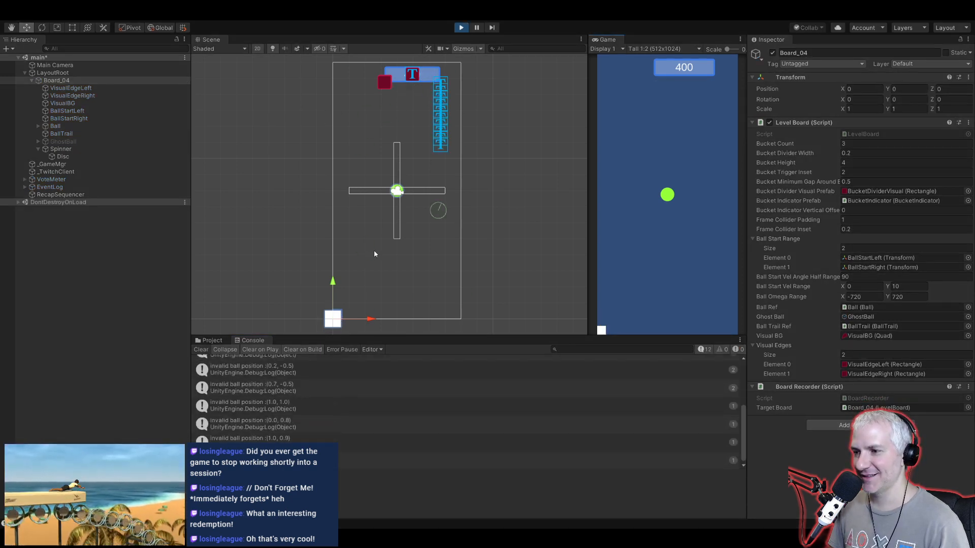
scroll(379, 260, "down", 2)
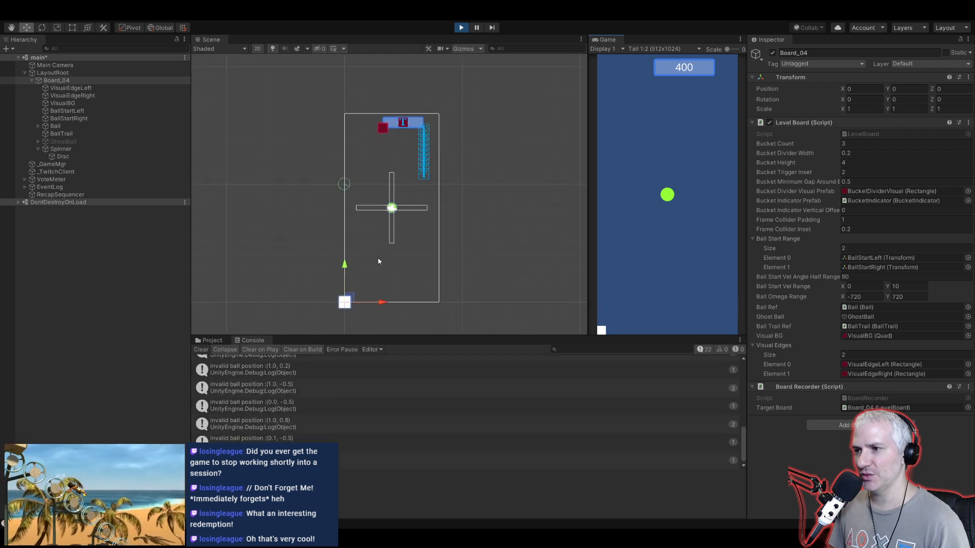
scroll(378, 262, "down", 2)
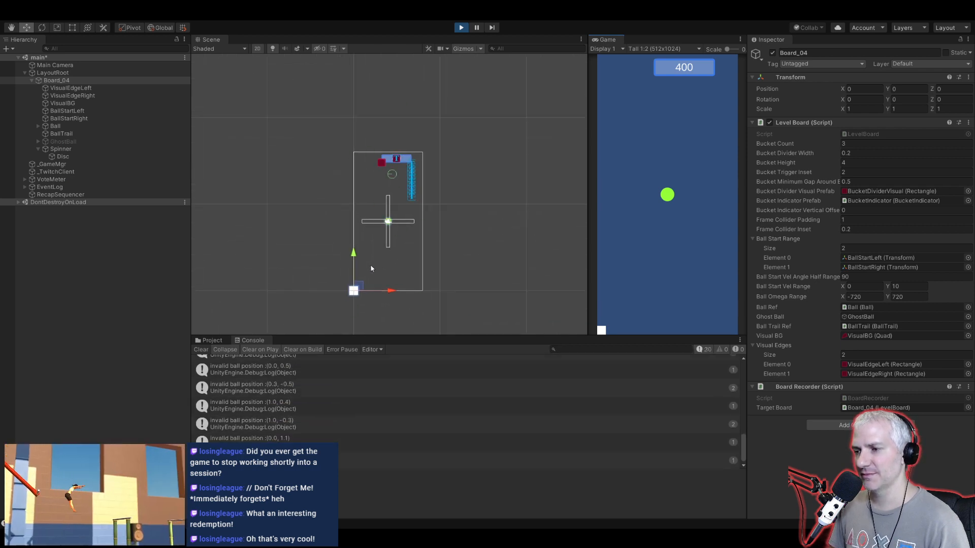
Step: Pause the test run, advance it by single frames, review the console log from its beginning, and end the run
left_click(476, 28)
left_click(492, 28)
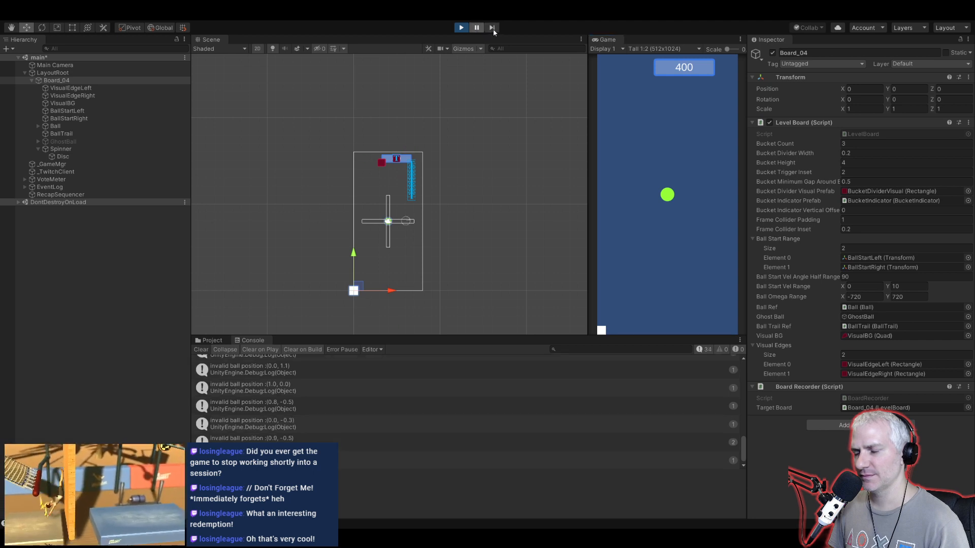
left_click(492, 29)
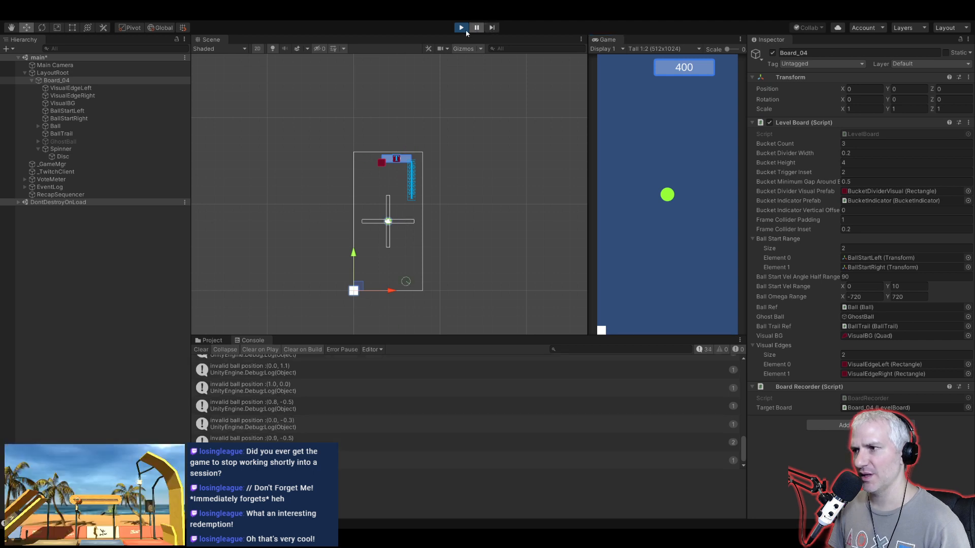
left_click_drag(744, 444, 745, 355)
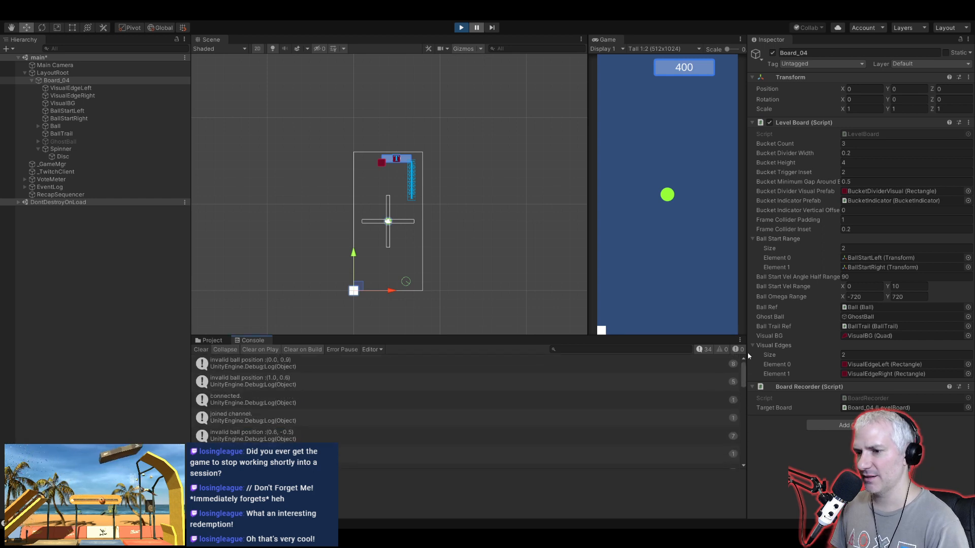
left_click(462, 28)
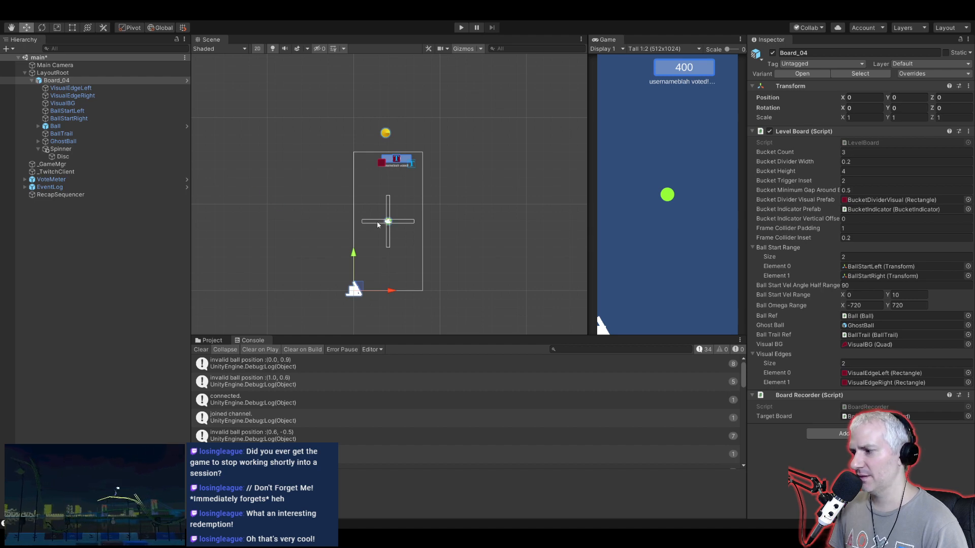
Step: Switch to Visual Studio, try debugging the _currentBoard assignment under _testInSceneLevel with a breakpoint while attached to Unity, and remove the breakpoint
key("alt+Tab")
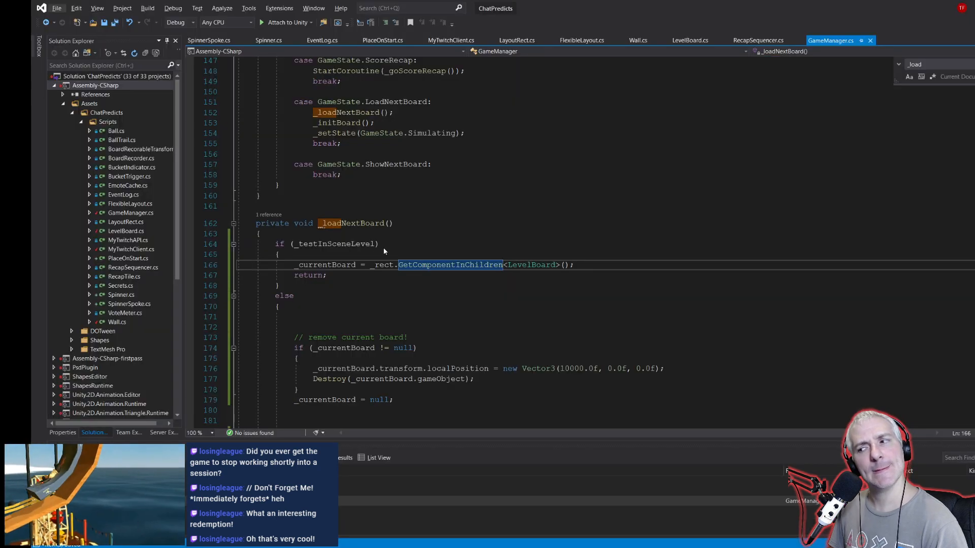
double_click(356, 244)
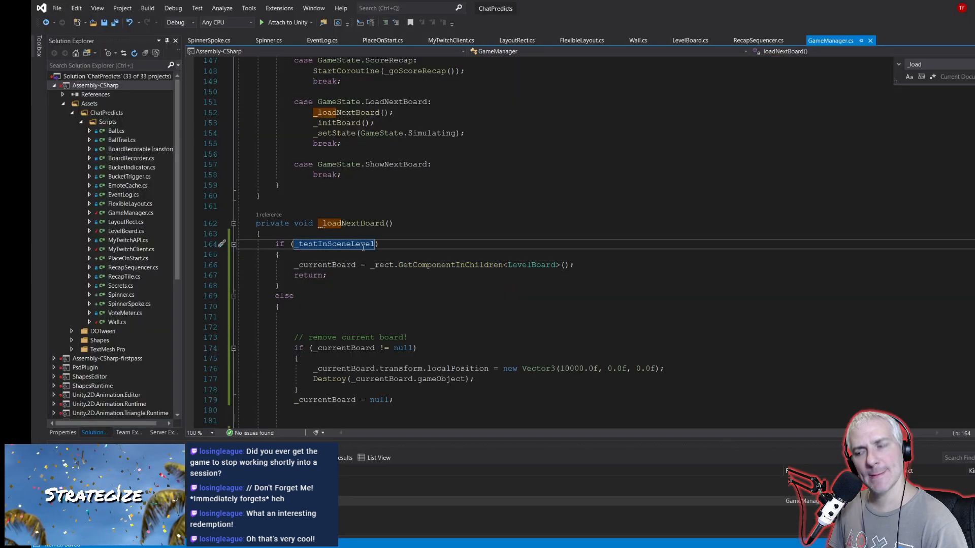
left_click(319, 254)
left_click(189, 265)
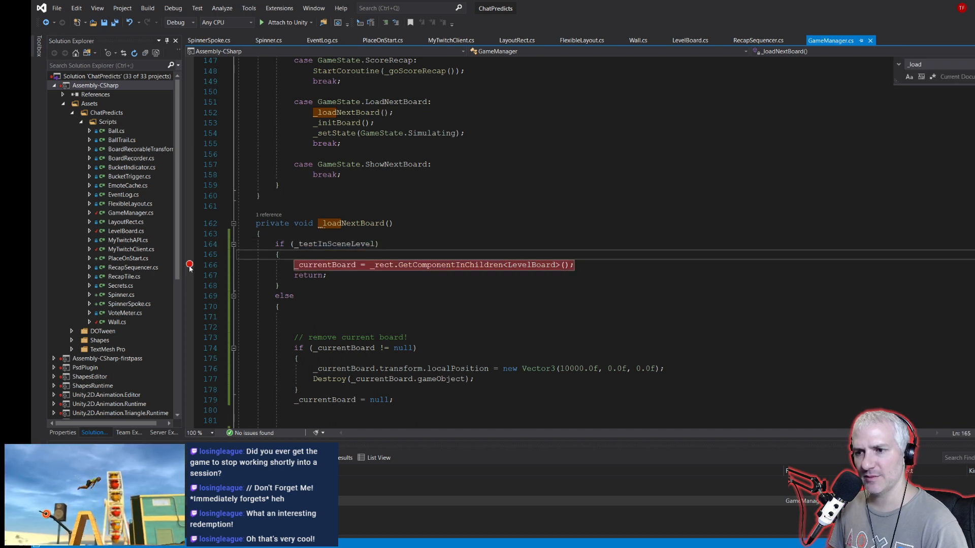
left_click(287, 22)
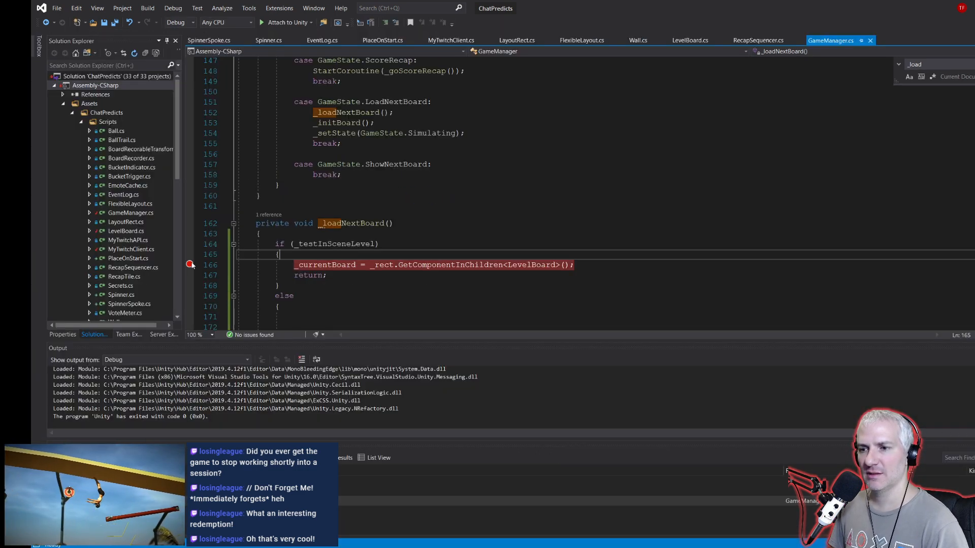
left_click(190, 264)
Step: Delete the return; line from the _testInSceneLevel branch of _loadNextBoard() and save GameManager.cs
left_click(346, 275)
key("shift+Home")
key("shift+Home")
key("BackSpace")
key("BackSpace")
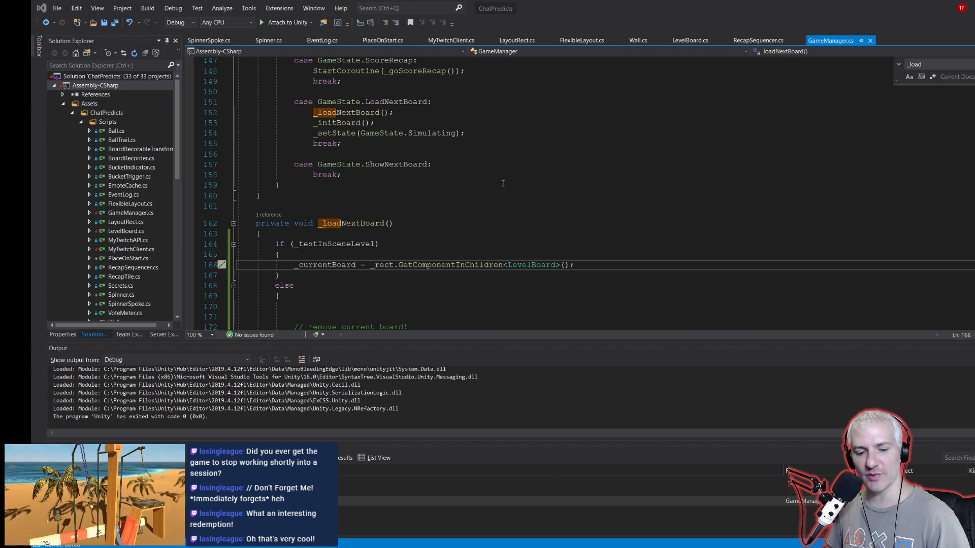
Step: Switch to Unity, test-run the scene, examine the spinner and the ball's path on the board, and end the run
key("alt+Tab")
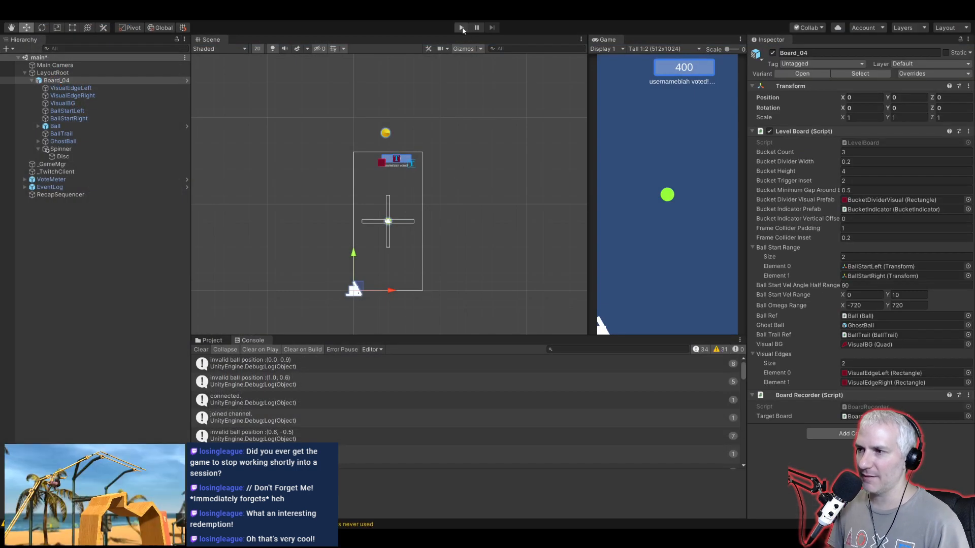
left_click(462, 28)
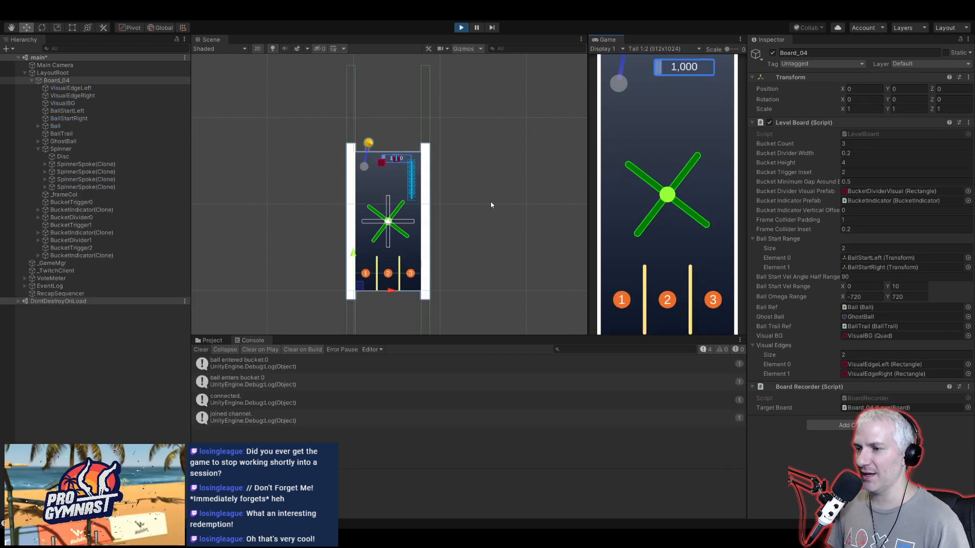
scroll(370, 243, "up", 5)
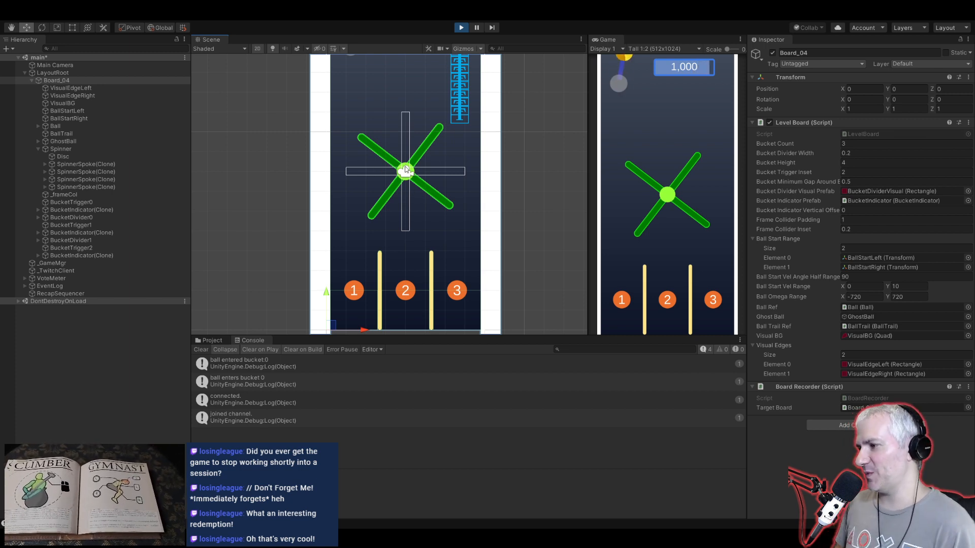
scroll(405, 169, "up", 5)
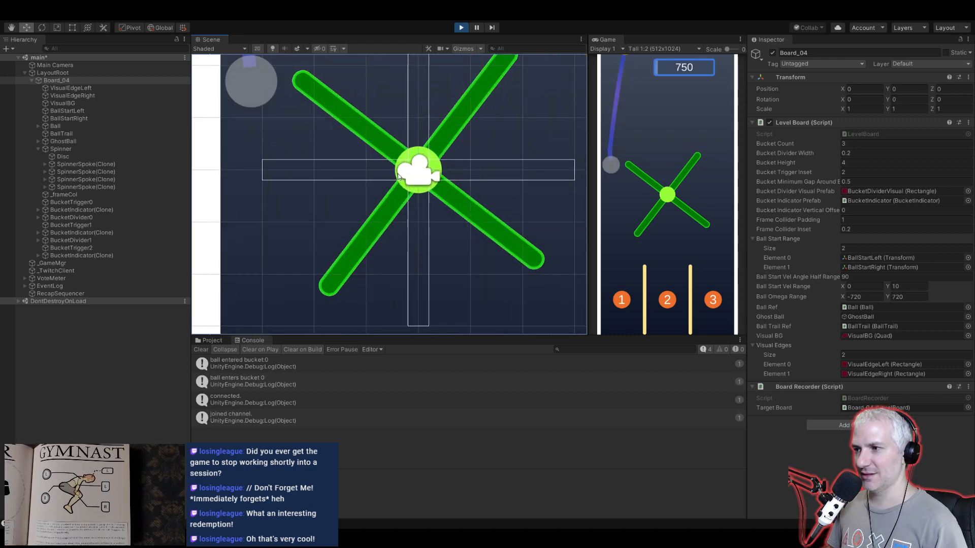
scroll(403, 180, "down", 3)
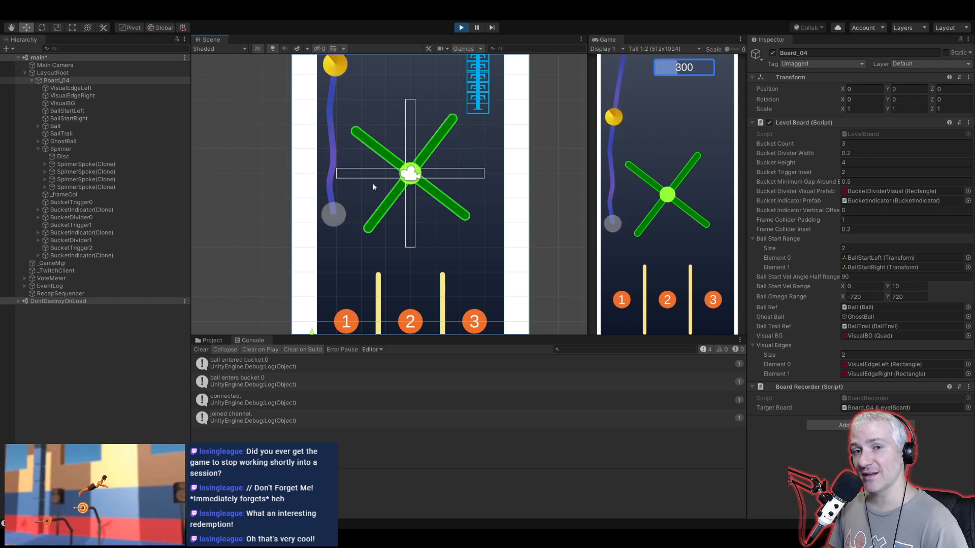
scroll(356, 125, "up", 5)
scroll(355, 126, "down", 13)
middle_click_drag(348, 112, 335, 176)
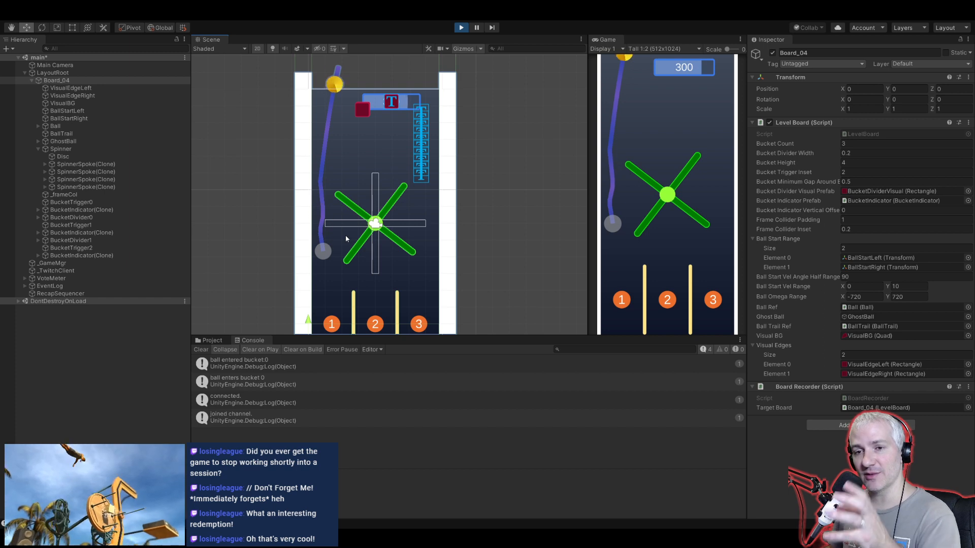
left_click(462, 28)
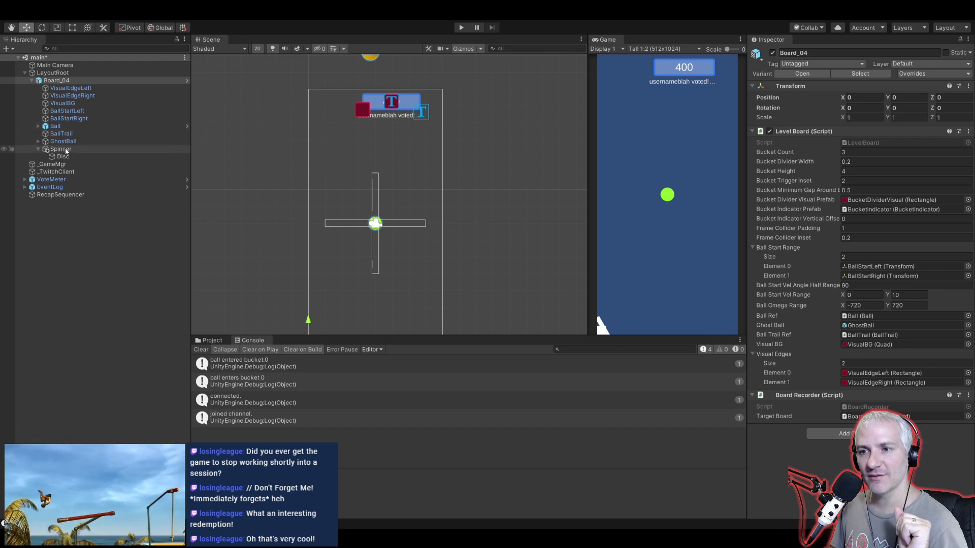
Step: Save the Spinner object under Board_04 as a prefab in the ChatPredicts Prefabs folder
left_click(60, 149)
left_click(210, 341)
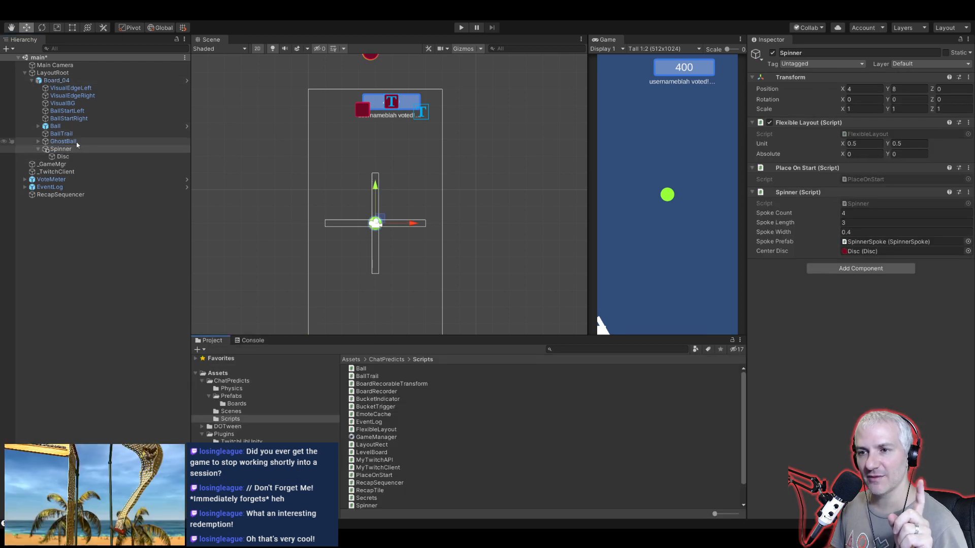
left_click(61, 149)
left_click_drag(160, 339, 234, 399)
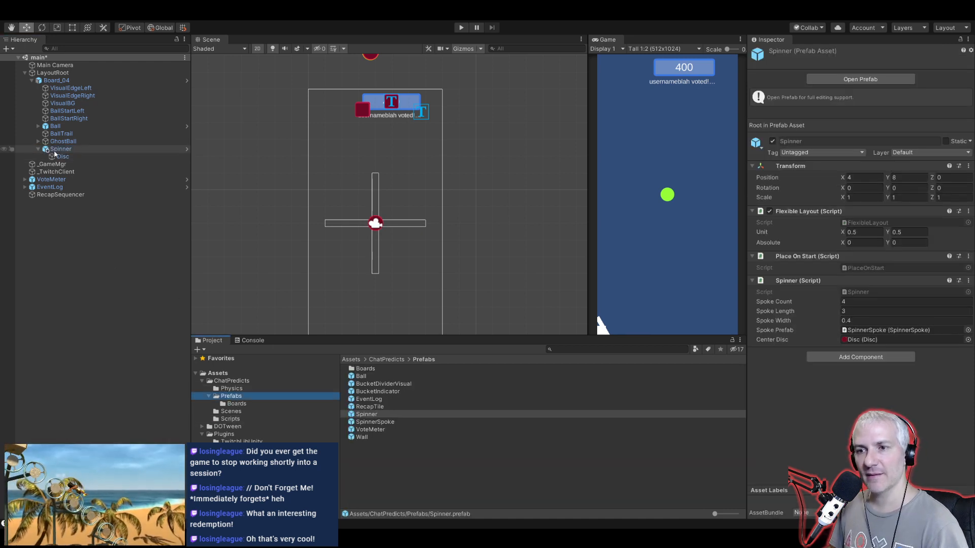
Step: Open the Ball's BoardRecordableTransform script and examine its state capture, recording start and playback start methods
left_click(57, 126)
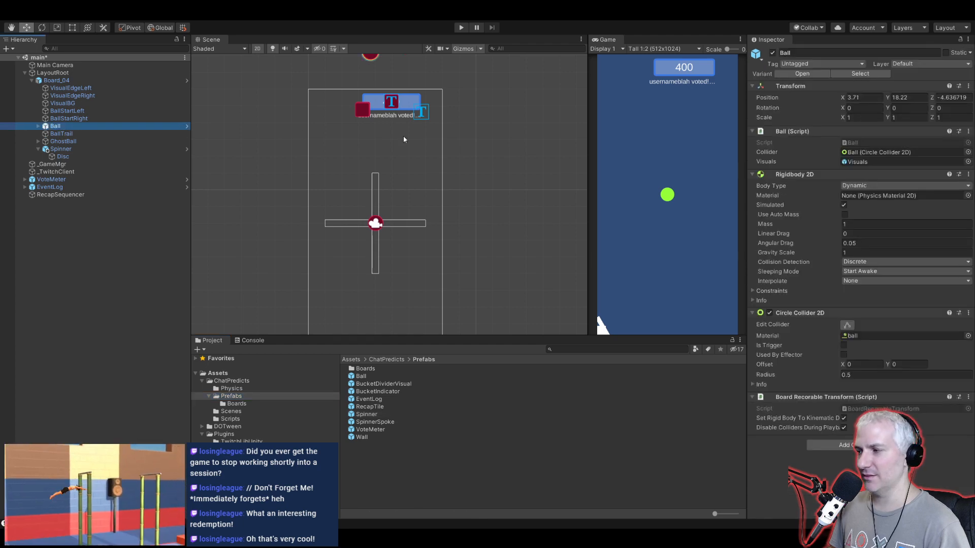
left_click(865, 407)
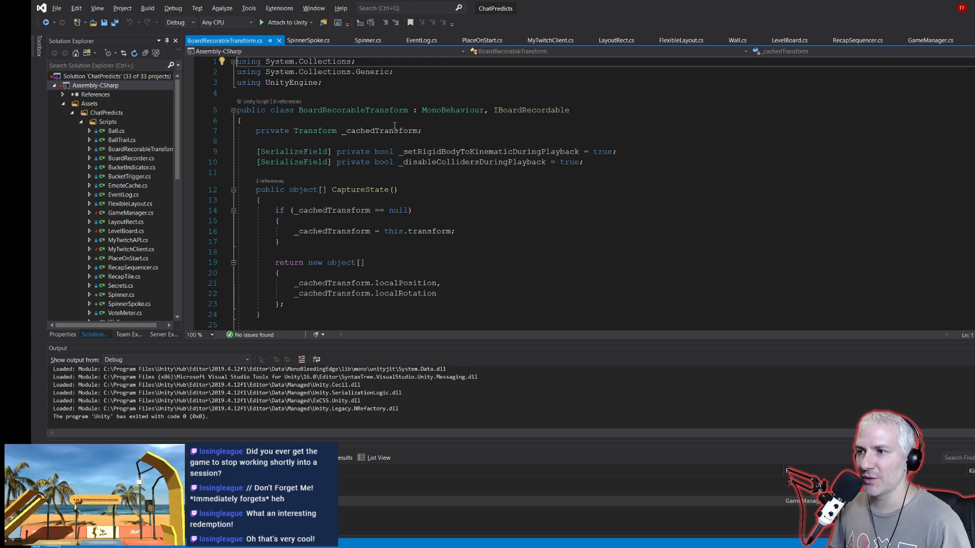
double_click(376, 111)
left_click(477, 200)
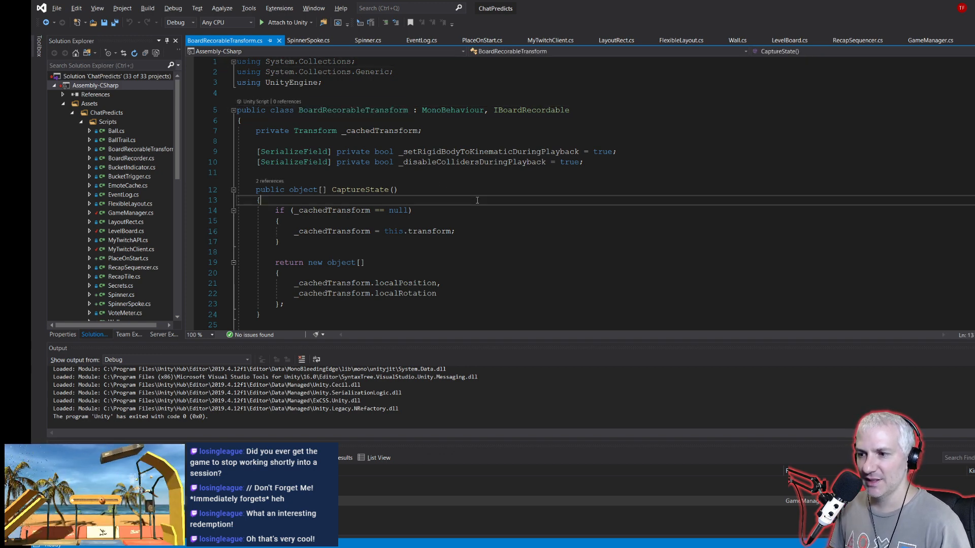
scroll(538, 249, "down", 1)
left_click(974, 348)
left_click(483, 243)
scroll(486, 245, "down", 6)
scroll(486, 246, "down", 10)
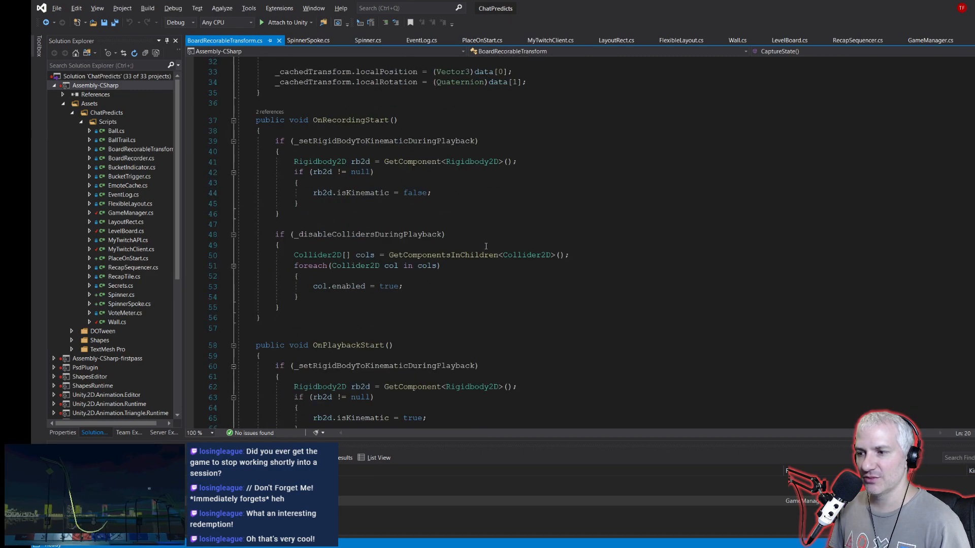
Step: Examine the CaptureState() and RestoreState() methods in BoardRecordableTransform.cs, including the object array they return and read back
scroll(484, 248, "up", 17)
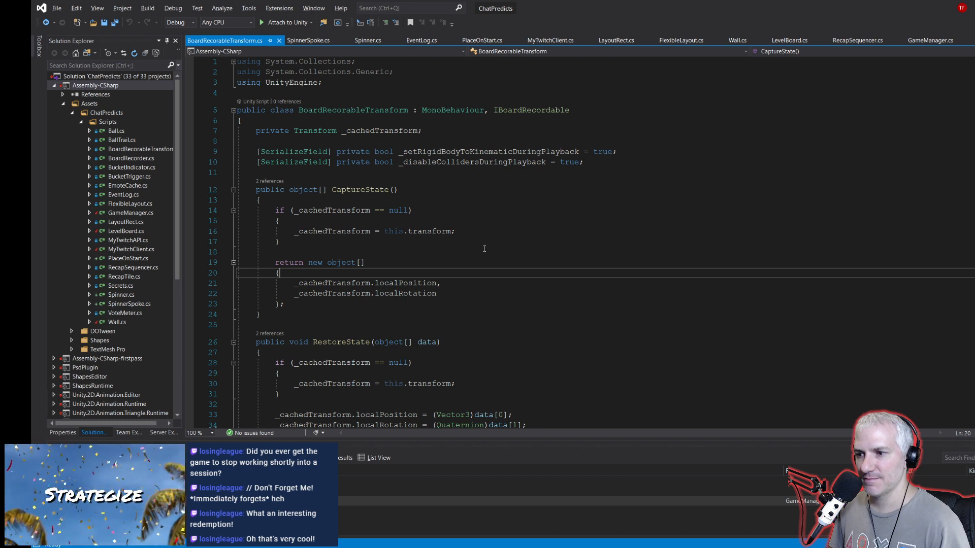
left_click_drag(290, 189, 323, 190)
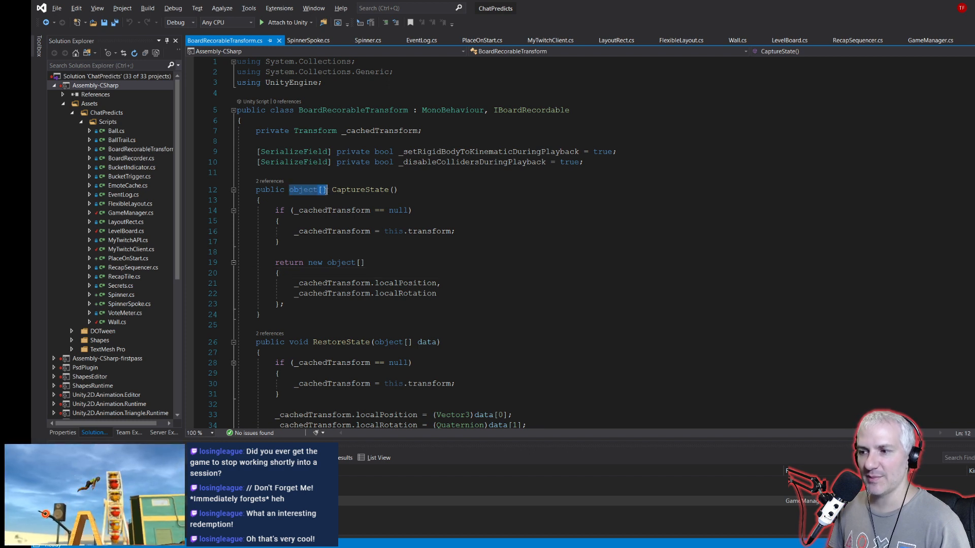
left_click_drag(271, 264, 301, 302)
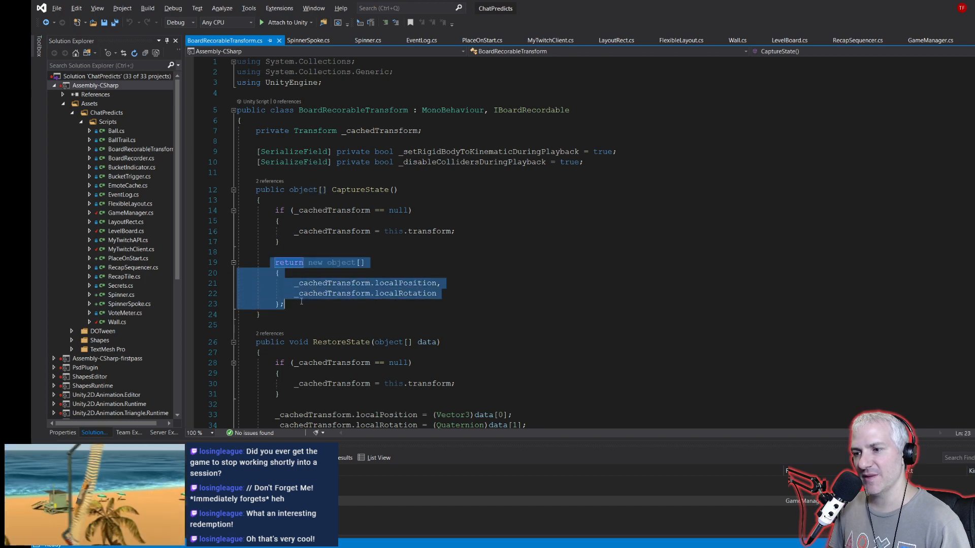
left_click(315, 313)
scroll(348, 297, "down", 6)
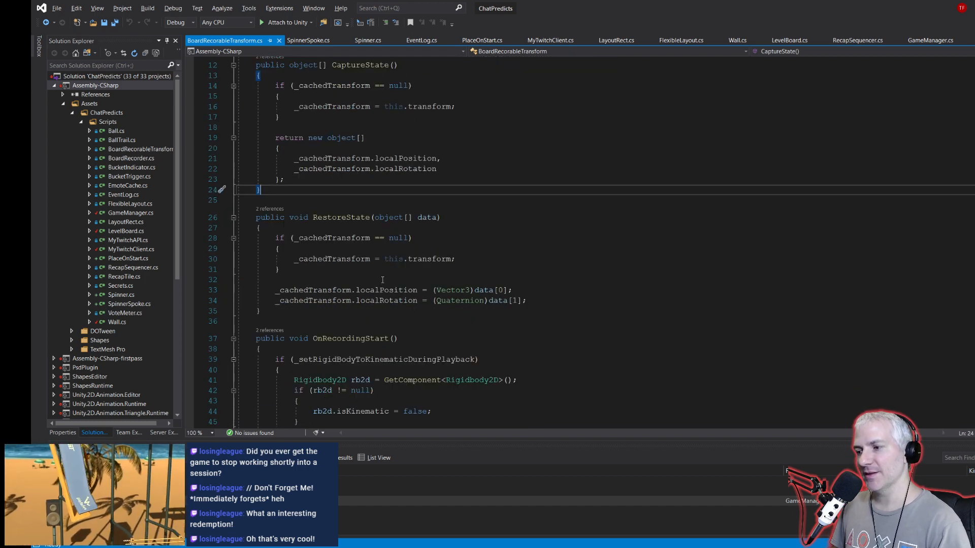
left_click_drag(258, 154, 261, 249)
left_click(332, 250)
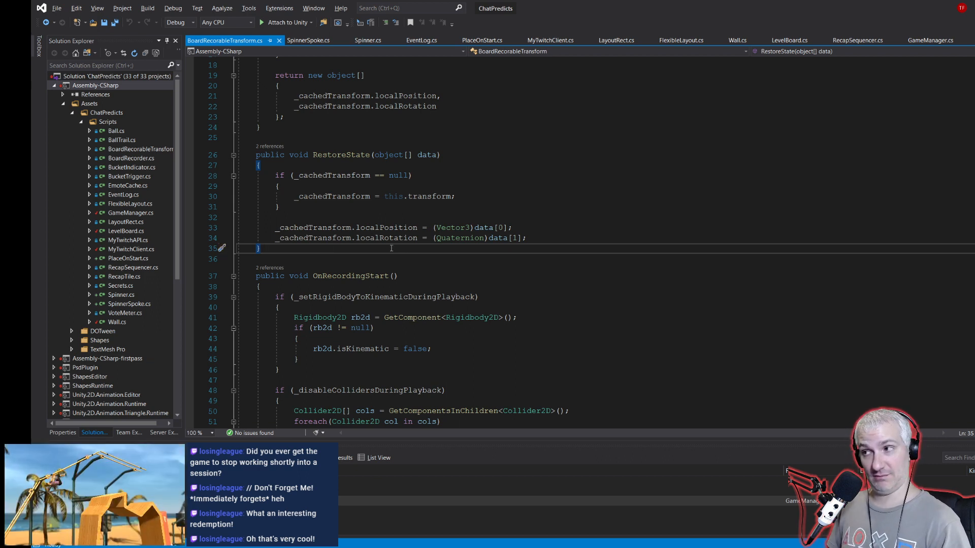
Step: Switch to Unity and add Rigidbody 2D and Board Recordable Transform components to the Spinner object under Board_04
key("alt+Tab")
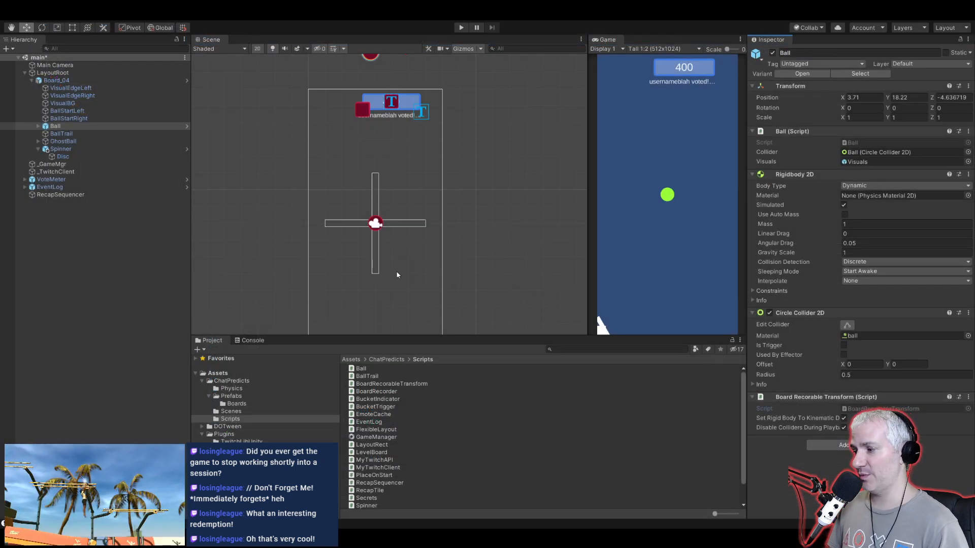
left_click(394, 228)
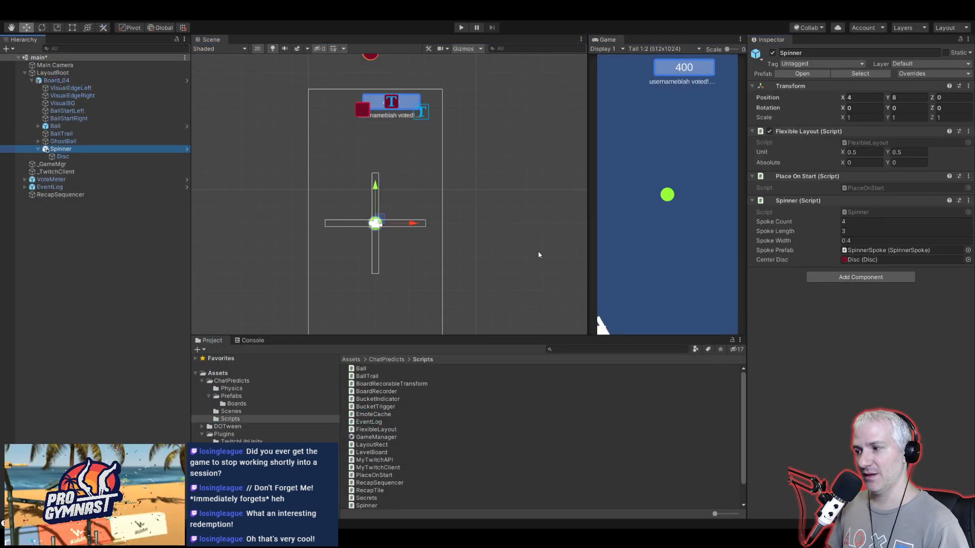
left_click(837, 282)
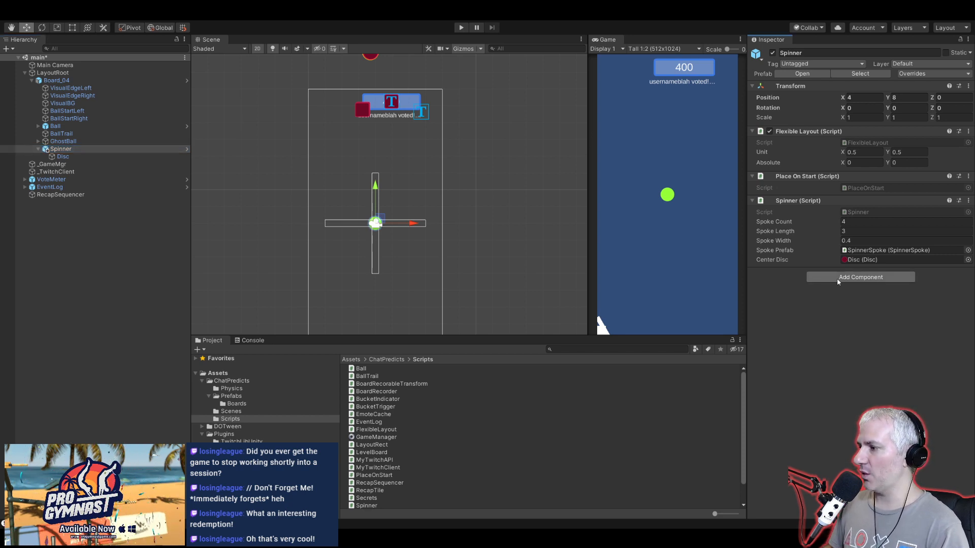
left_click(59, 155)
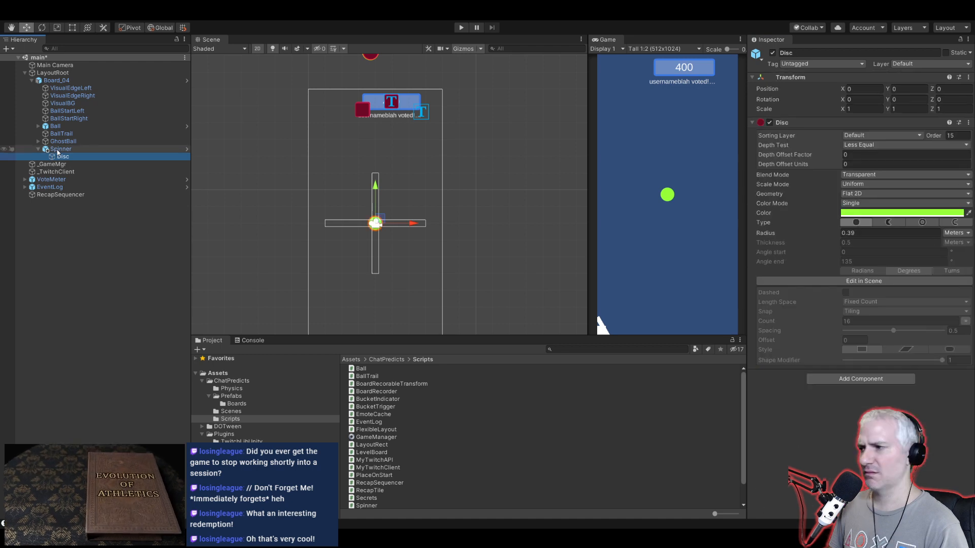
left_click(60, 149)
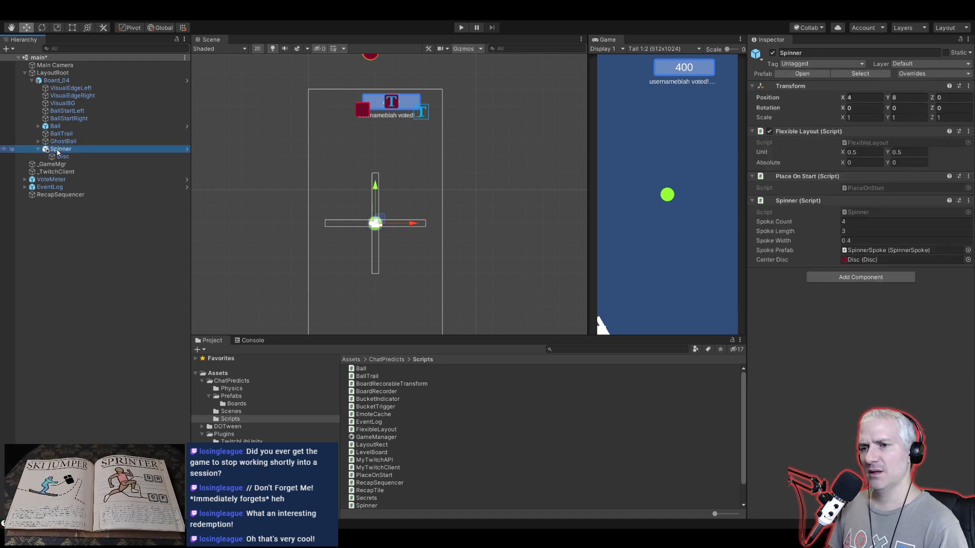
left_click(827, 282)
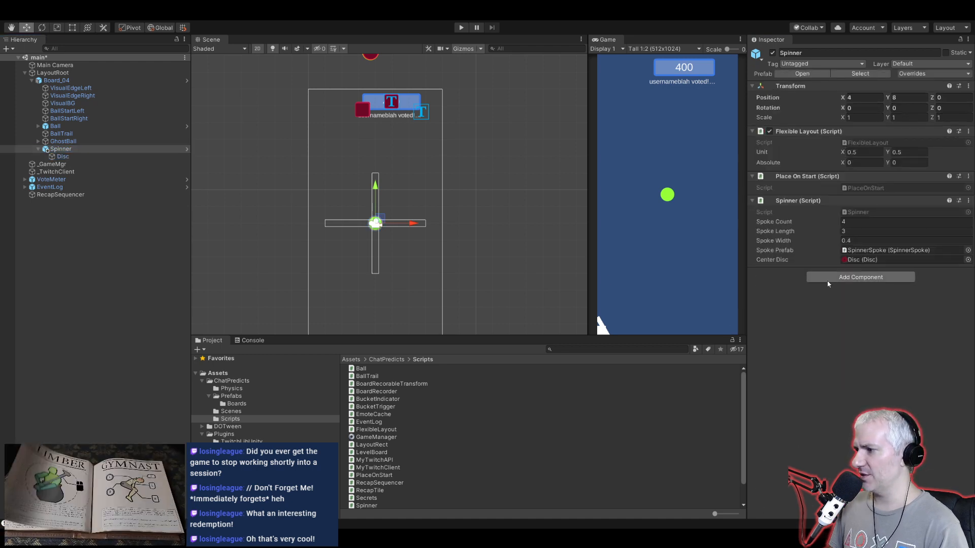
key("Return")
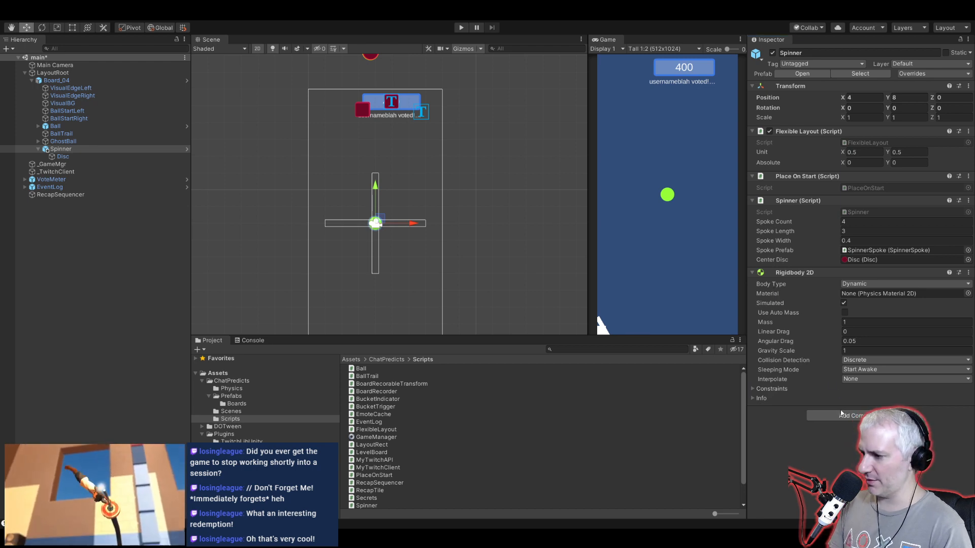
key("Return")
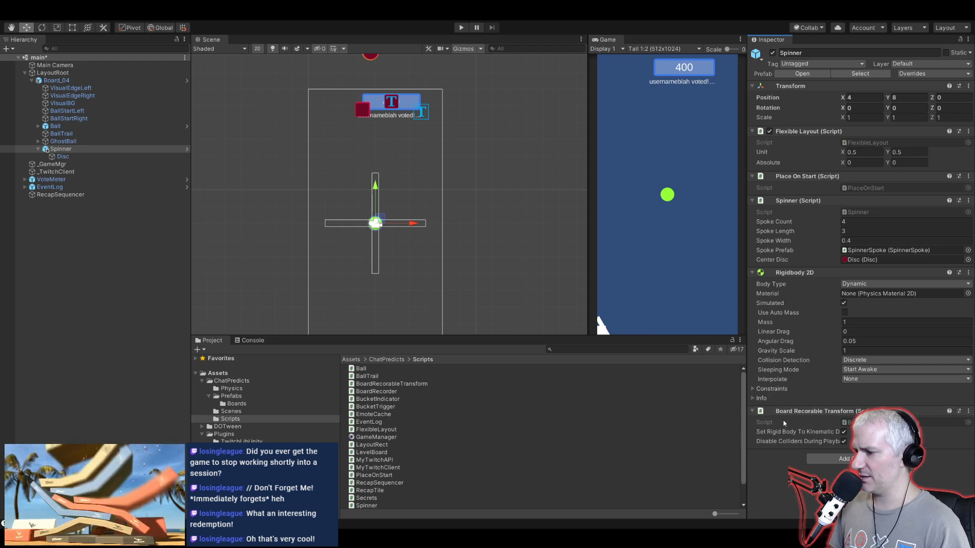
Step: Test-run the scene, examine the Spinner's components and its motion on the board, and end the run
left_click(461, 28)
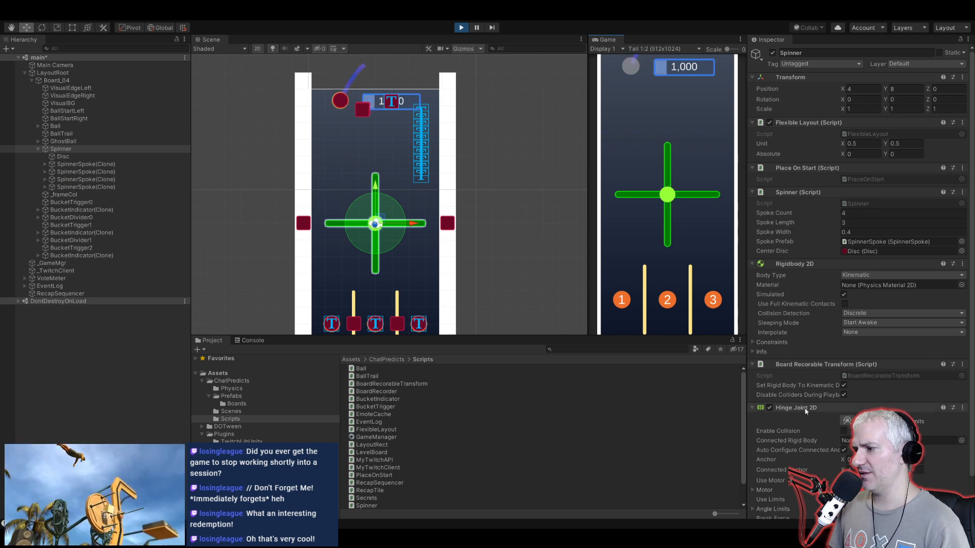
scroll(802, 419, "down", 3)
scroll(800, 415, "up", 3)
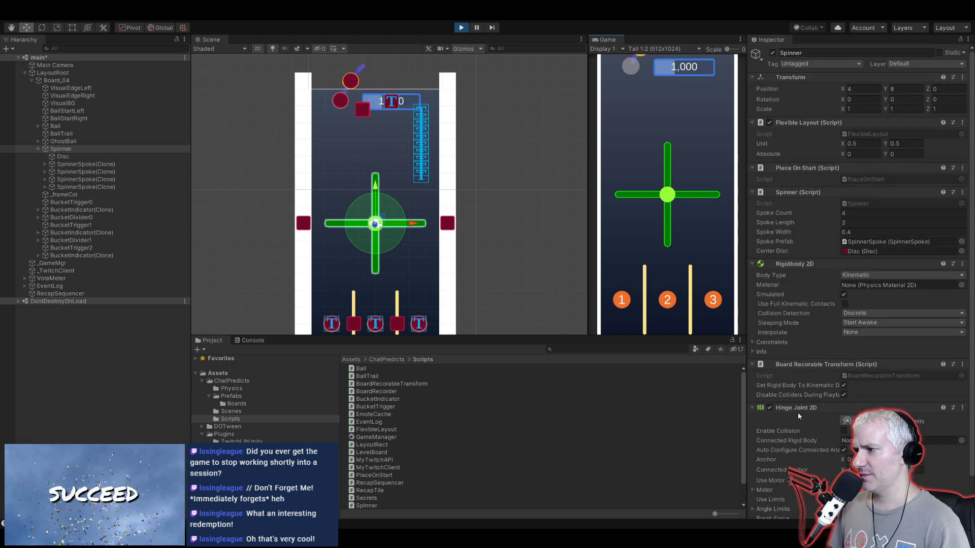
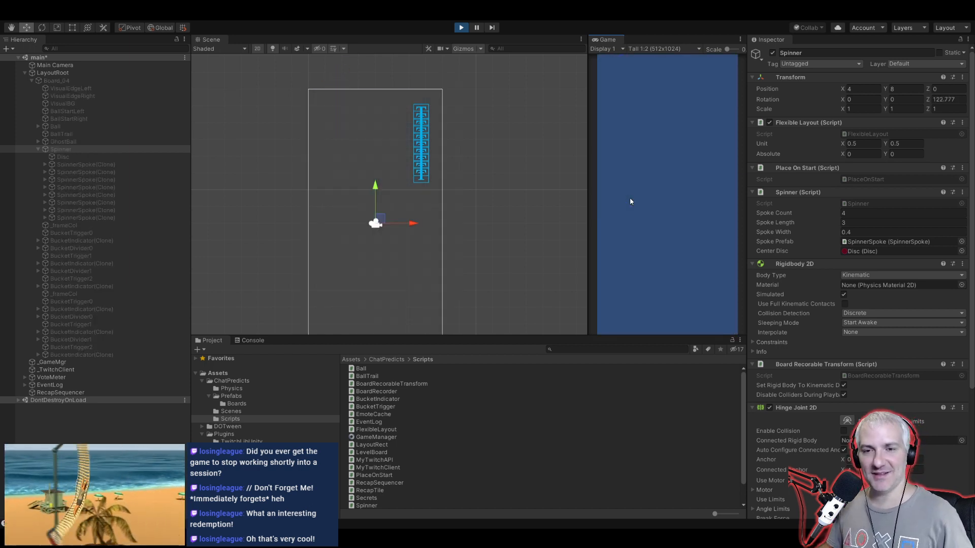
left_click(461, 27)
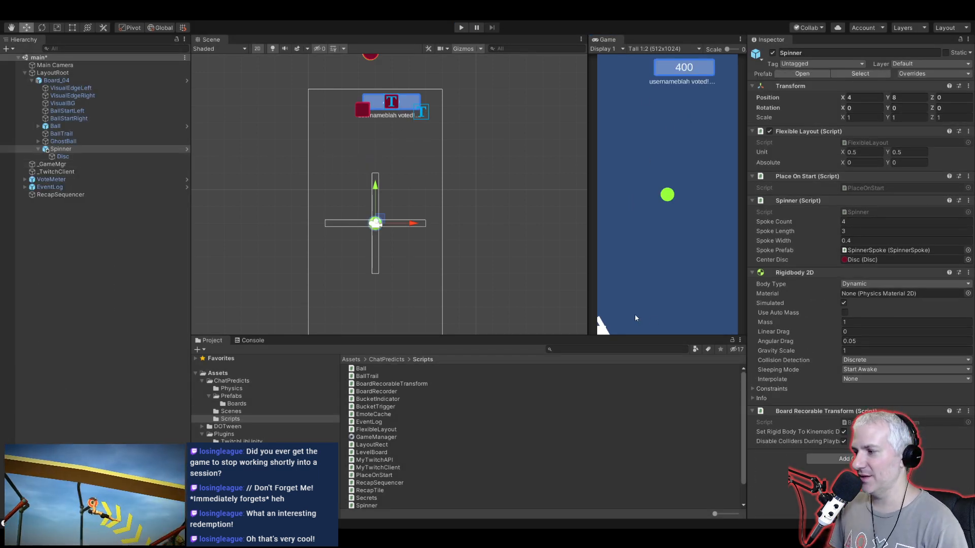
Step: Open the Spinner object's script, add a serialized private float _density = 1.0f below _spokeWidth, and save Spinner.cs
left_click(77, 126)
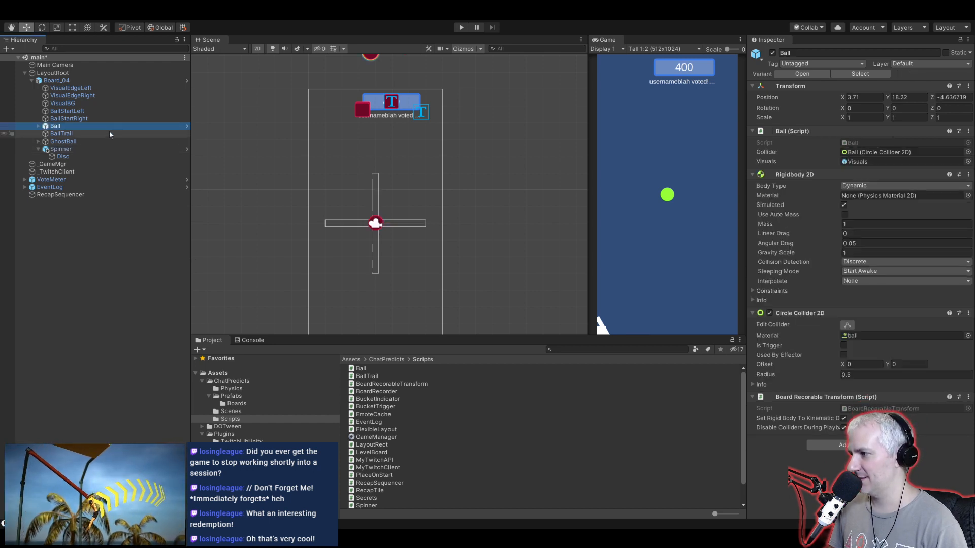
left_click(62, 149)
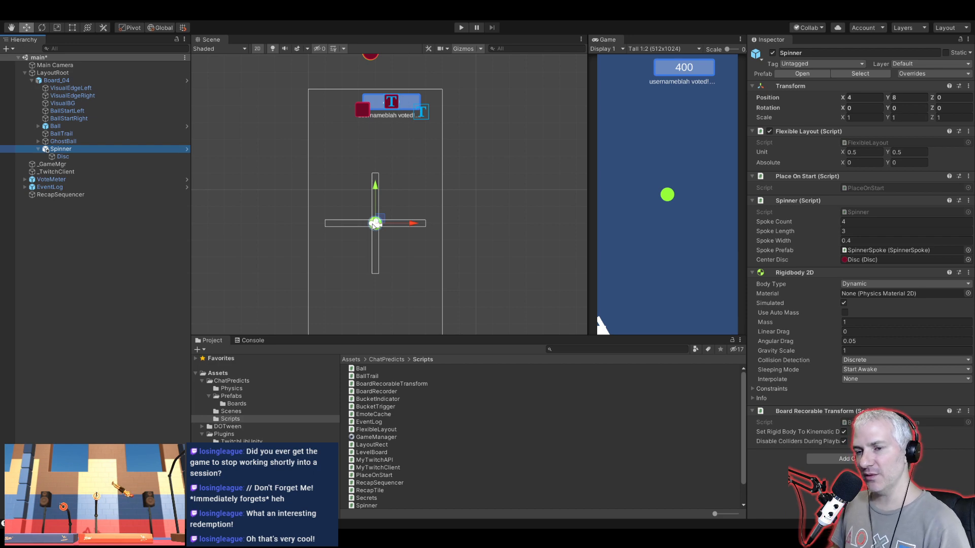
left_click(886, 213)
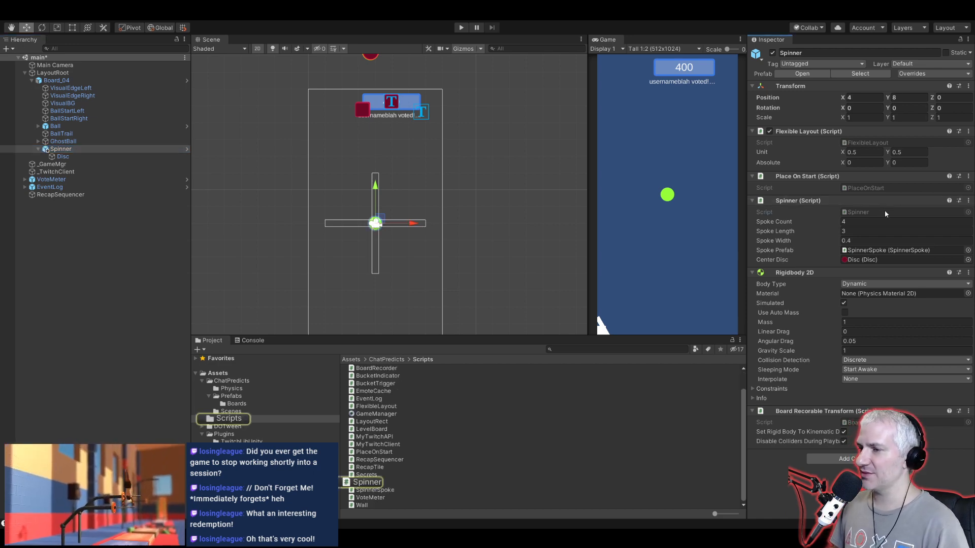
key("alt+Tab")
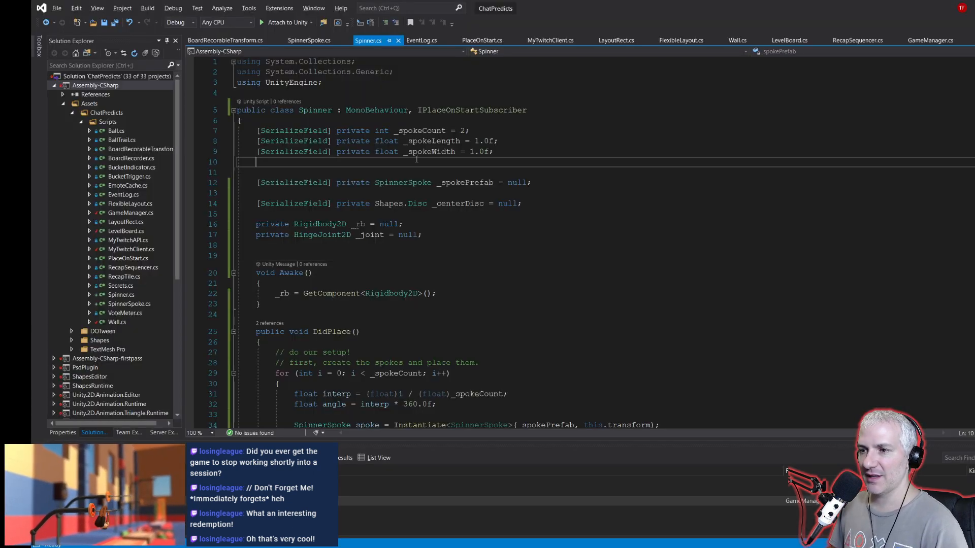
type("[SerializeField]")
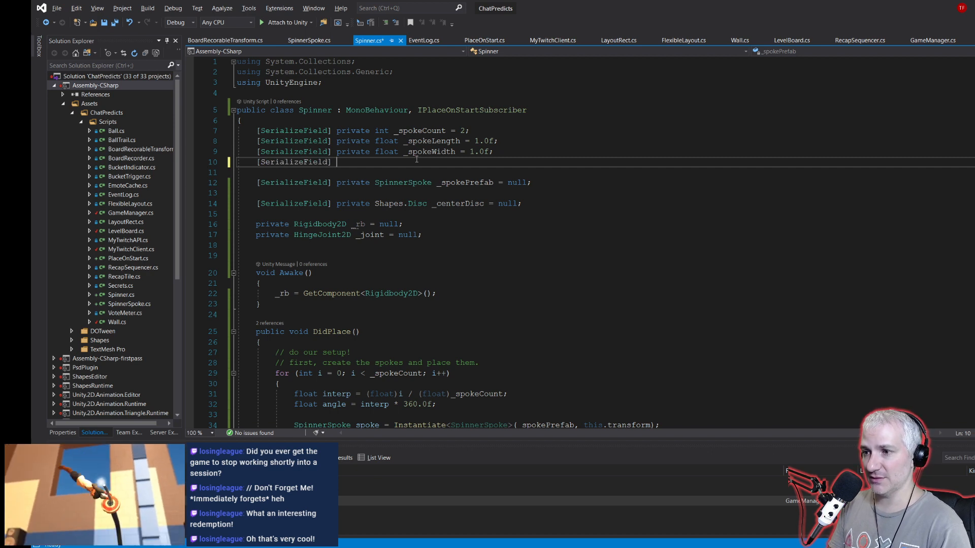
type(" private float _den")
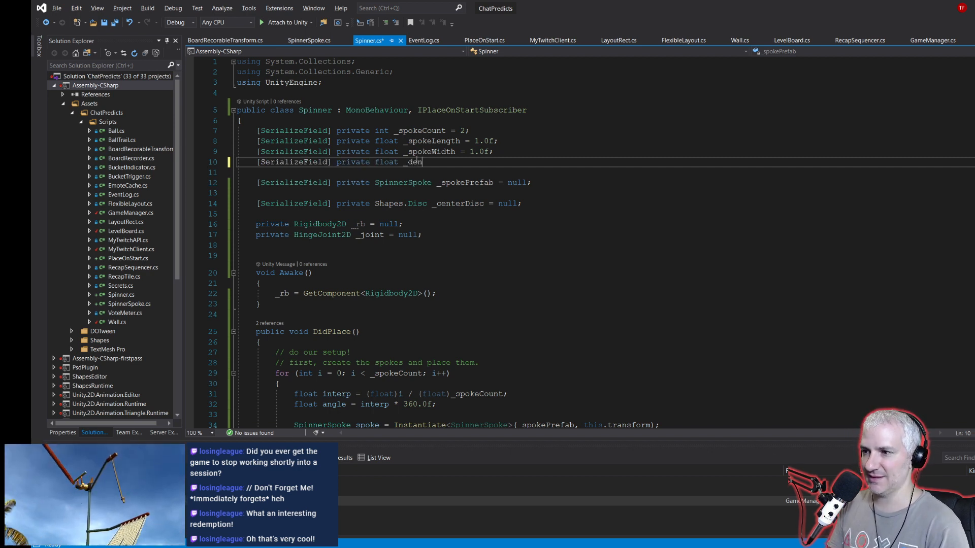
type("sity = ")
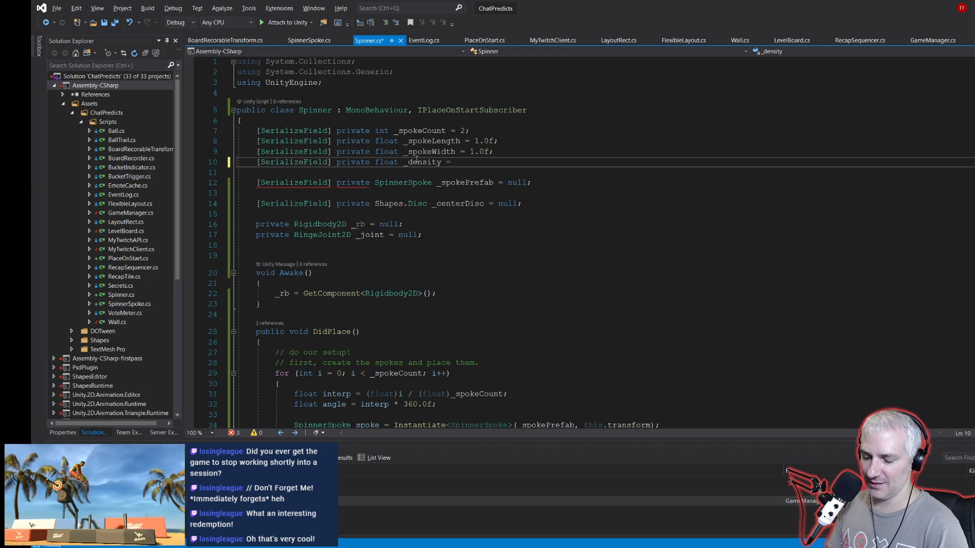
type("1.0f;")
key("ctrl+s")
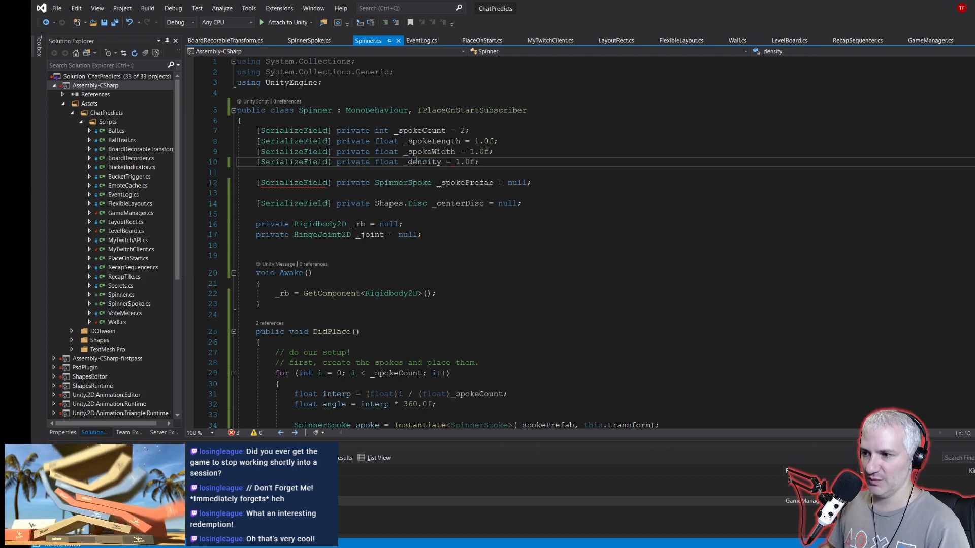
Step: Add the comment // set the mass! in DidPlace() between the center disc radius line and the hinge creation
scroll(296, 274, "down", 8)
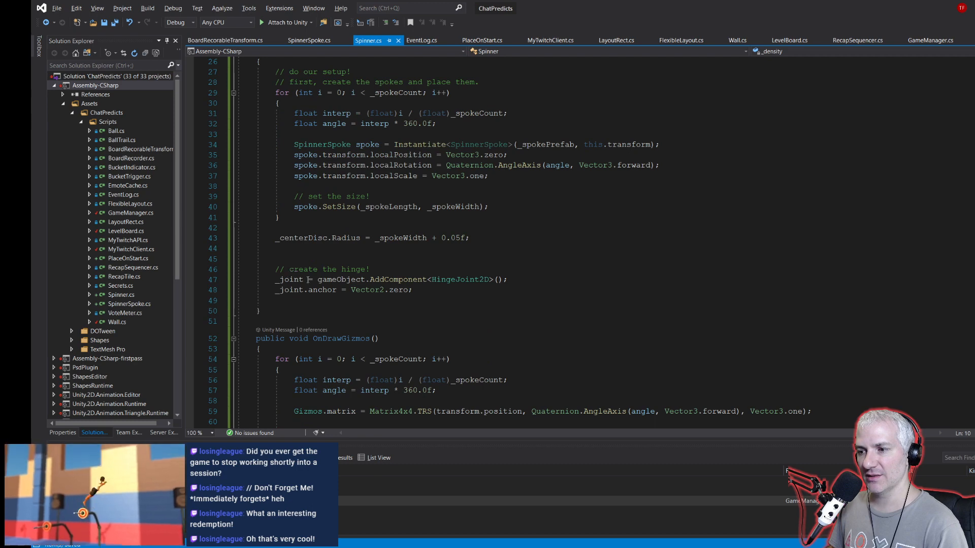
left_click(411, 250)
key("Return")
type("// set the mass!")
key("Return")
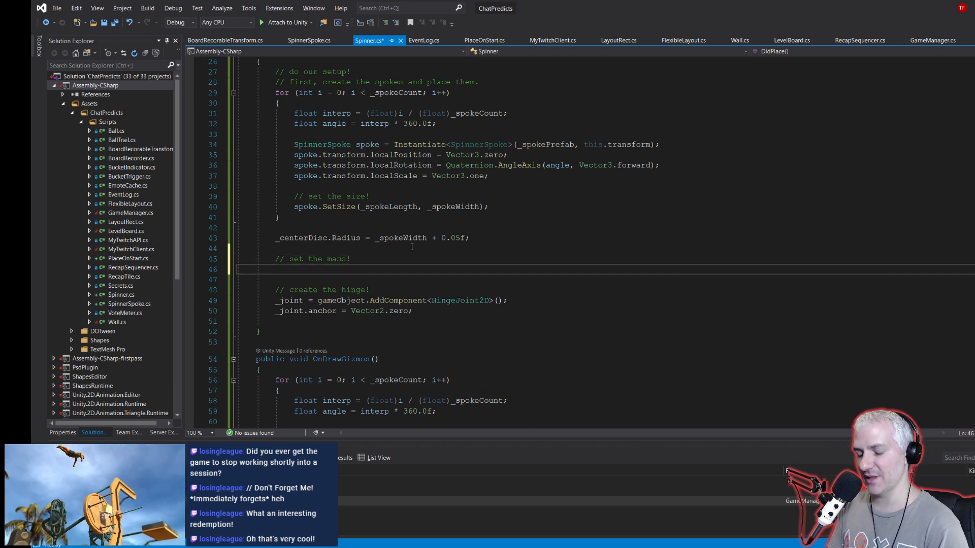
Step: Below the mass comment, declare float m = (float)_spokeCount * _spokeLength * _density; and save Spinner.cs
type("float m =")
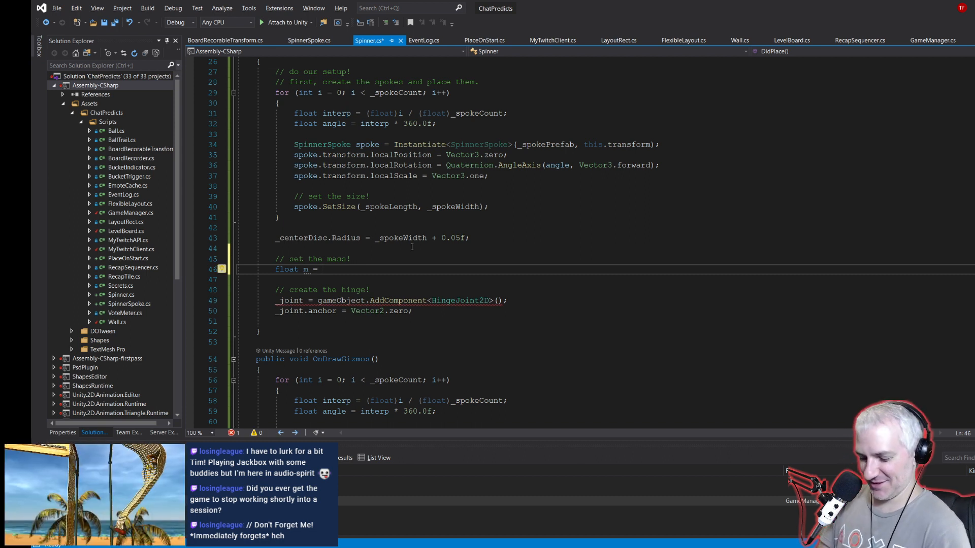
type("(float)")
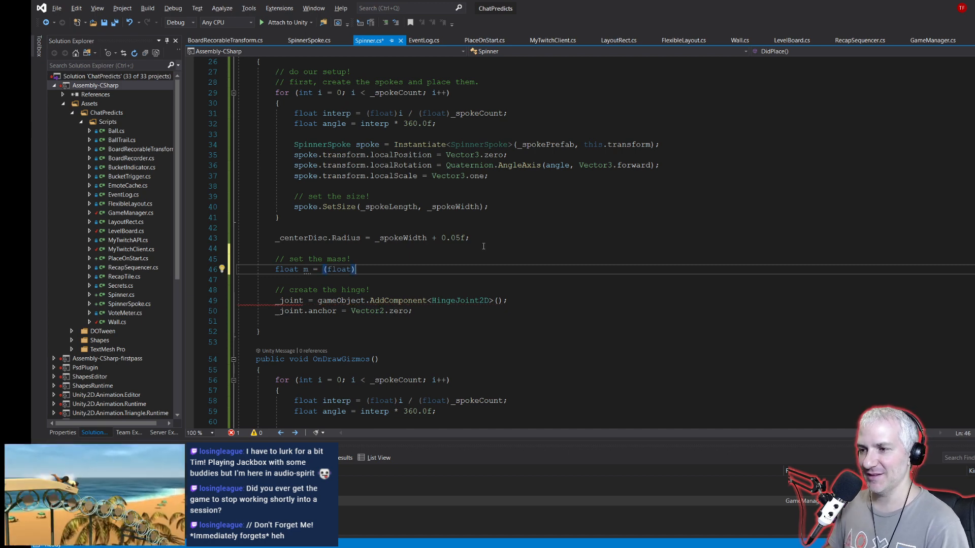
scroll(484, 246, "up", 3)
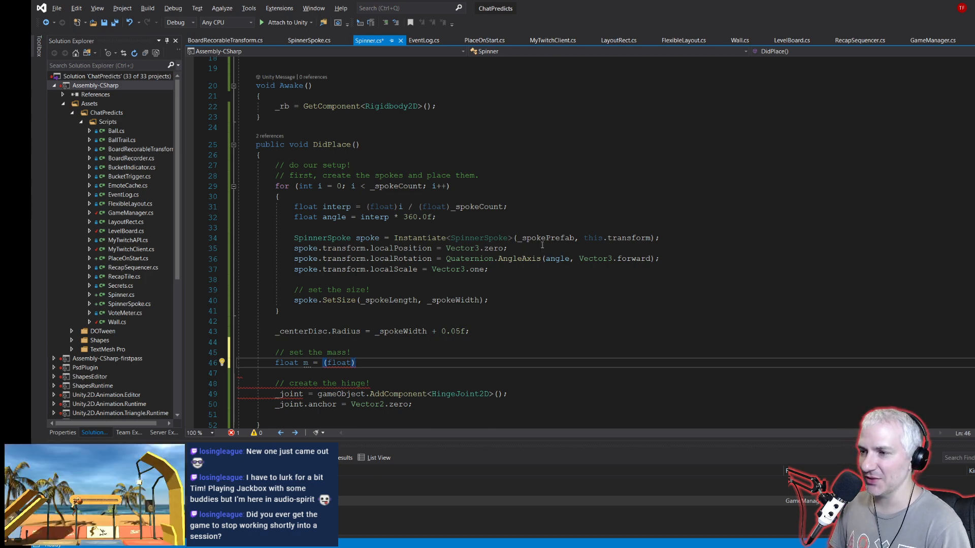
scroll(540, 247, "up", 6)
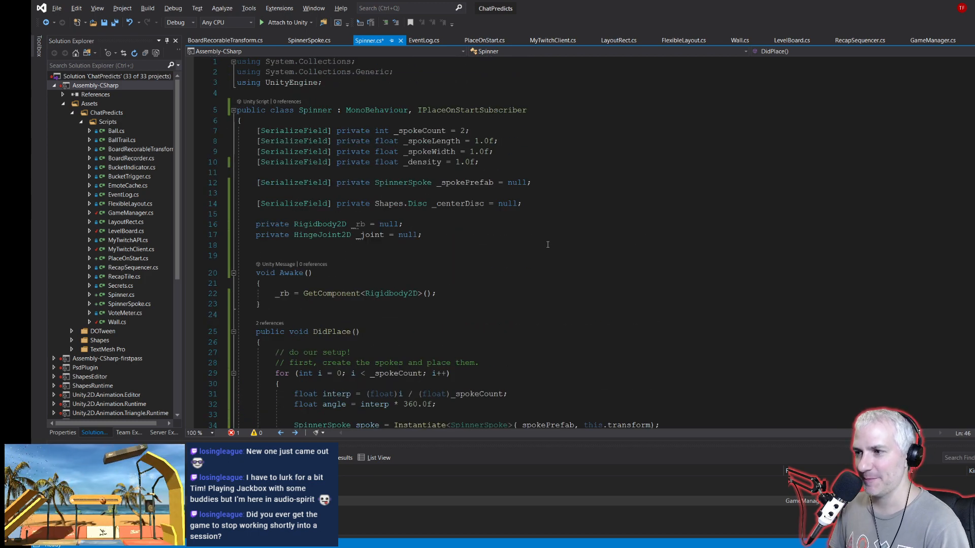
scroll(547, 244, "down", 8)
type("_s")
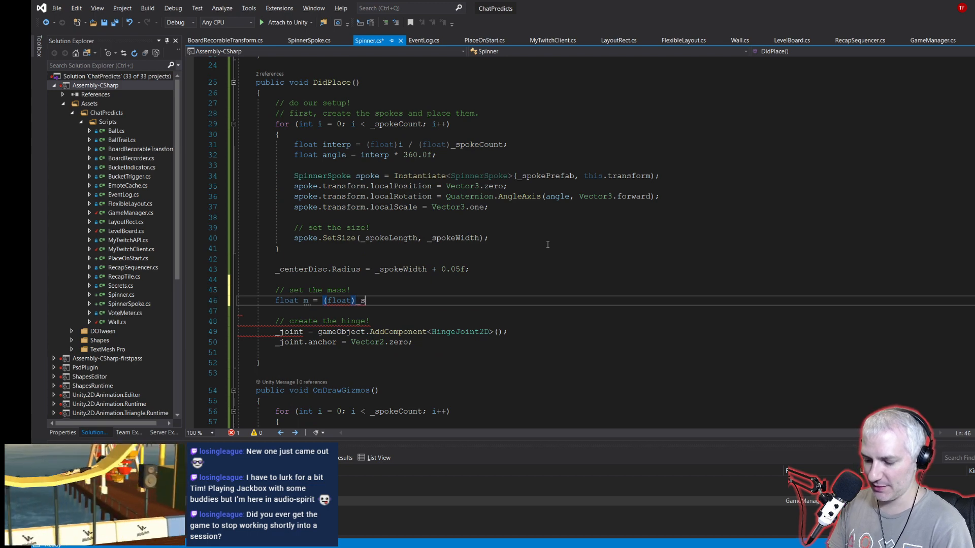
type("pokeCount * _spokeLength")
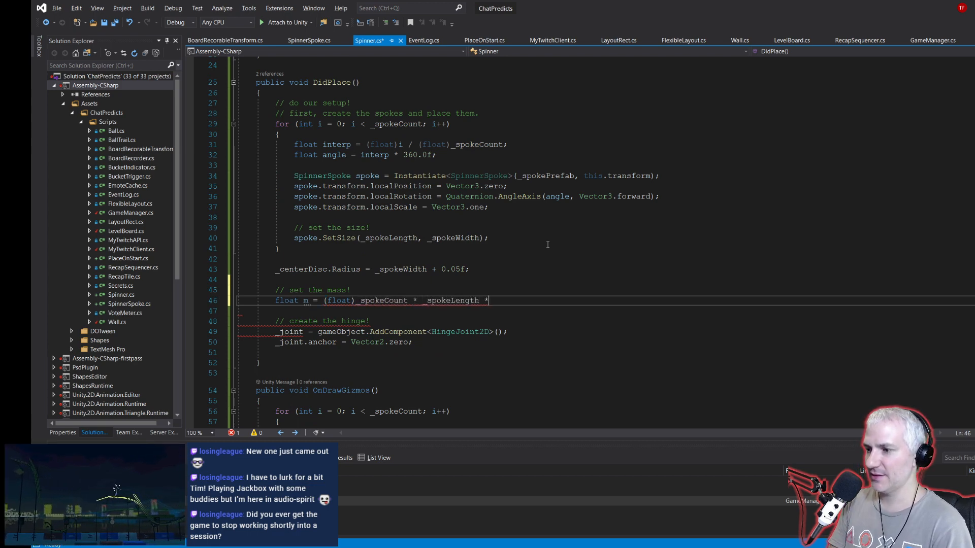
type(" * _density;")
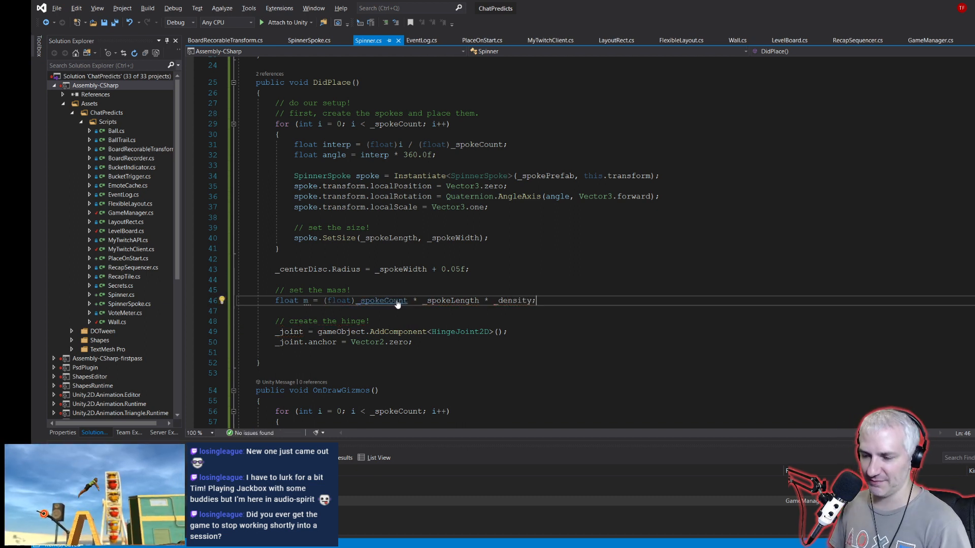
Step: Wrap the mass calculation in Mathf.Max(1.0f, ...), save Spinner.cs, and assign the result on the following line with _rb.mass = m;
left_click(324, 301)
type("Mathf.")
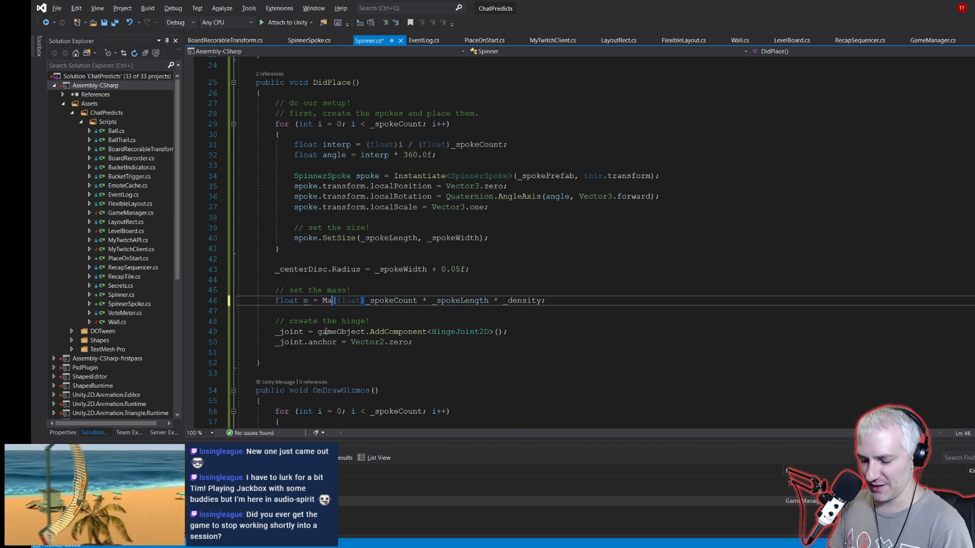
type("Max(1.0f,")
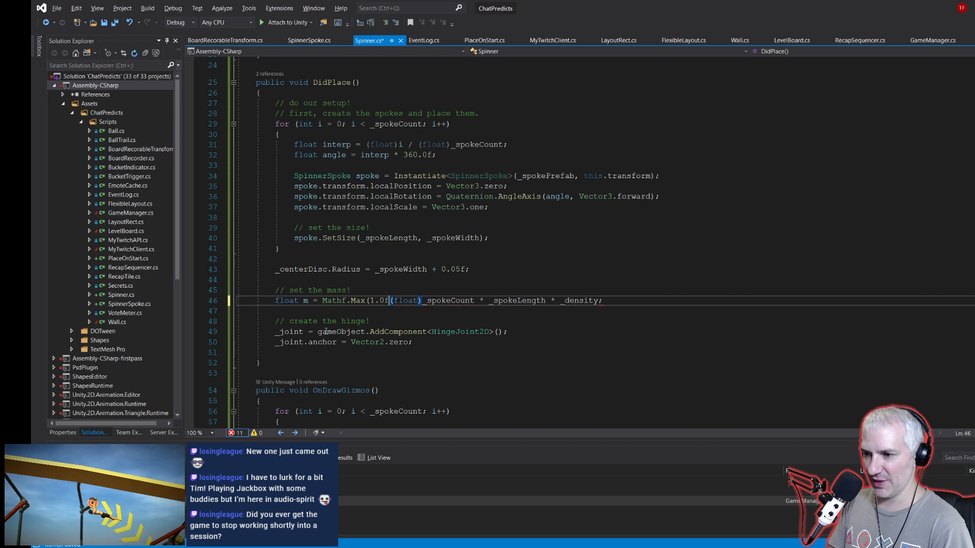
key("End")
key("Left")
type(")")
key("ctrl+s")
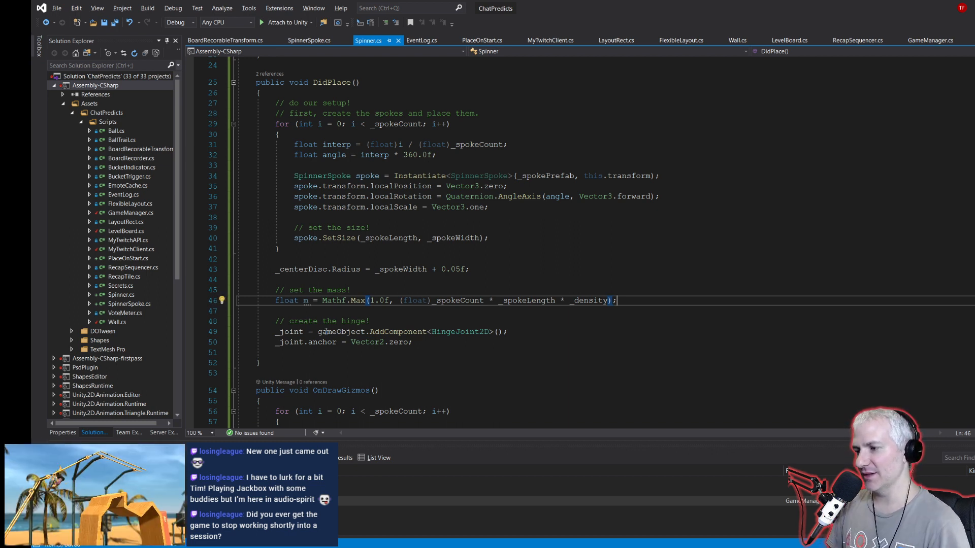
key("Return")
type("_rb.mass = m;")
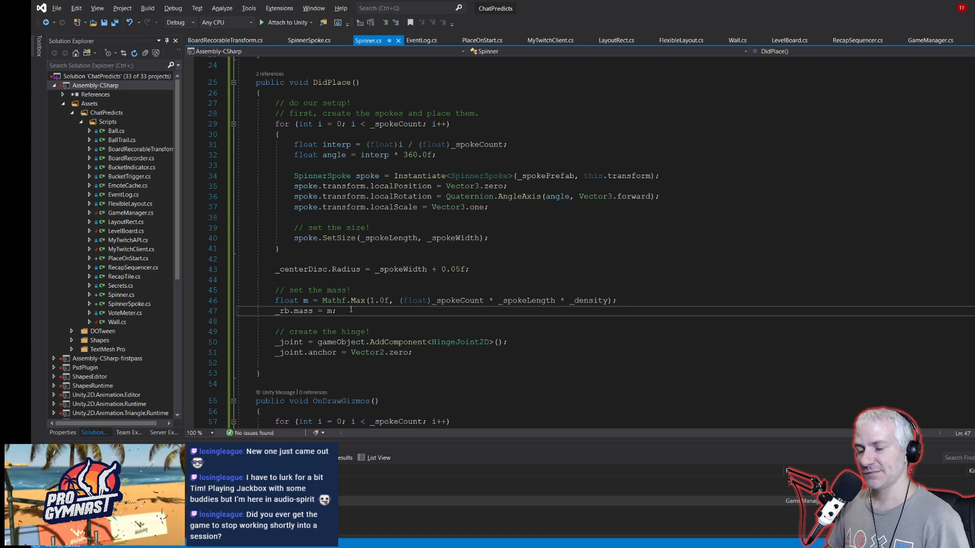
Step: Switch to Unity, set the Spinner's Rigidbody 2D angular drag to 0.1, and test-run the scene to watch the Spinner
key("alt+Tab")
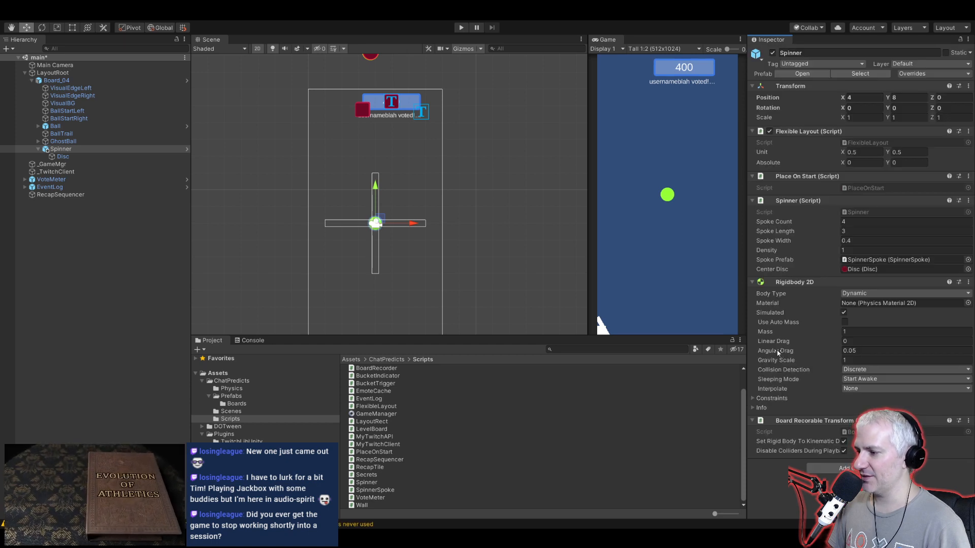
left_click(775, 355)
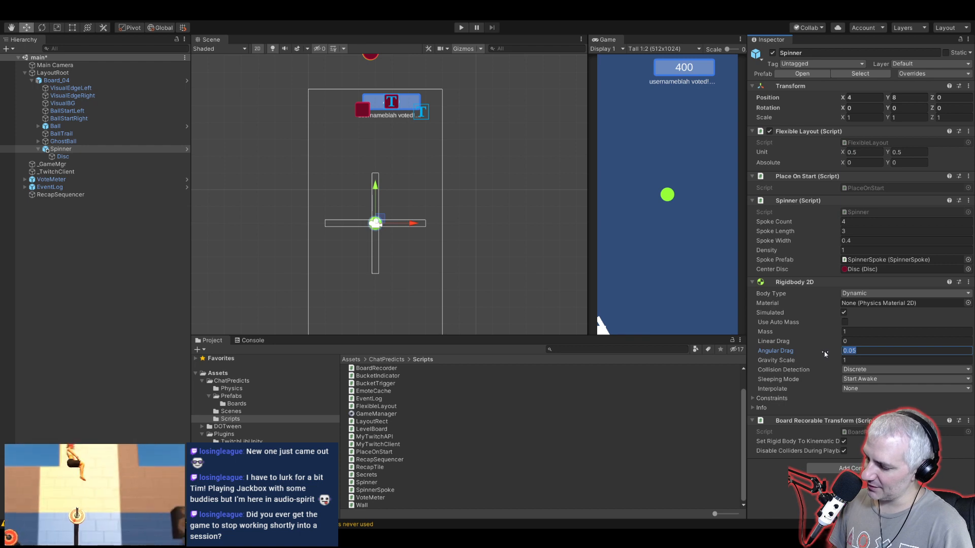
type("0.1")
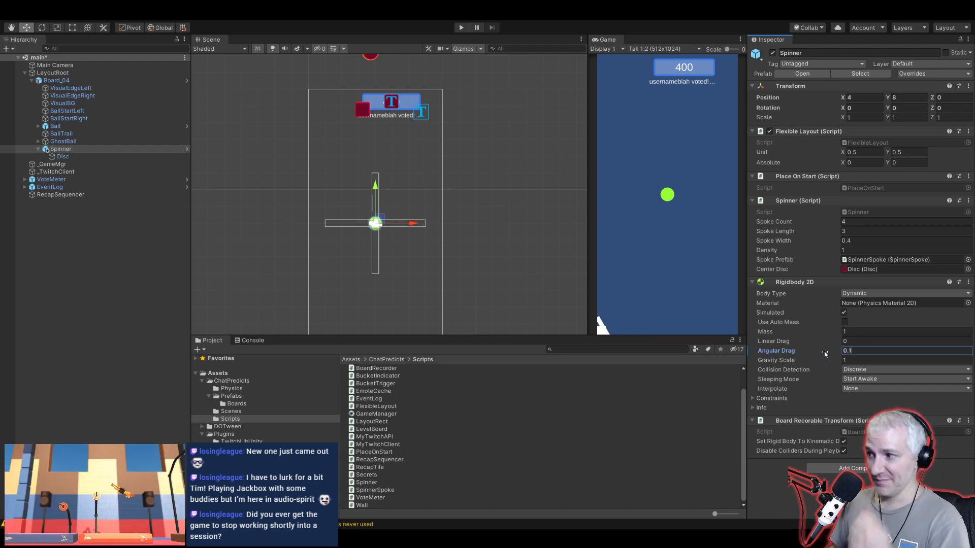
left_click(459, 28)
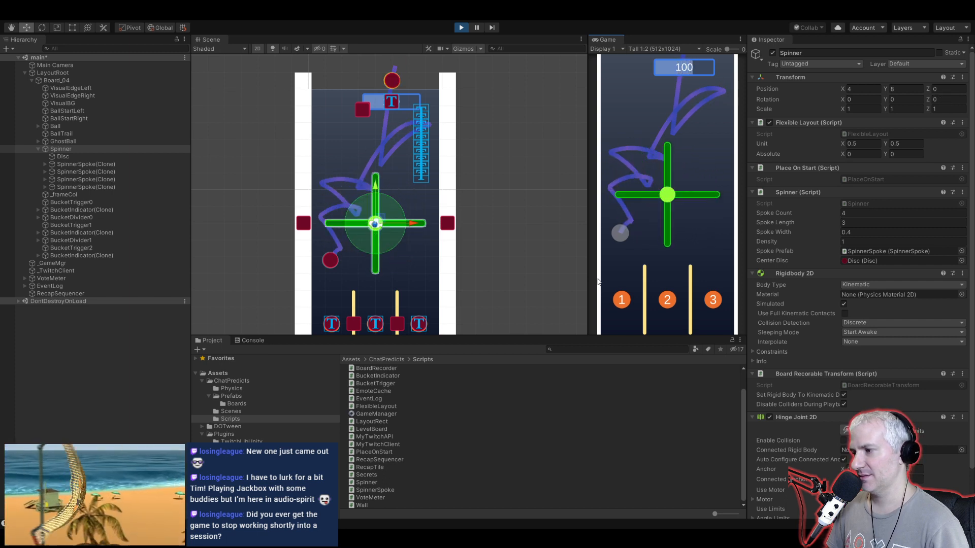
key("ctrl+p")
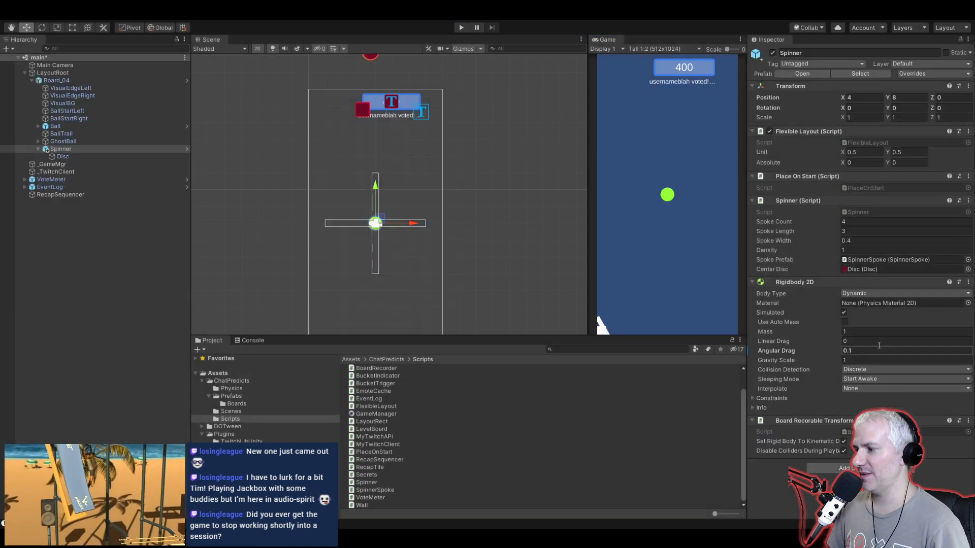
Step: Set the Spinner's Rigidbody 2D angular drag to 0.05, test-run the scene, and end the run
left_click(859, 353)
type("0.05")
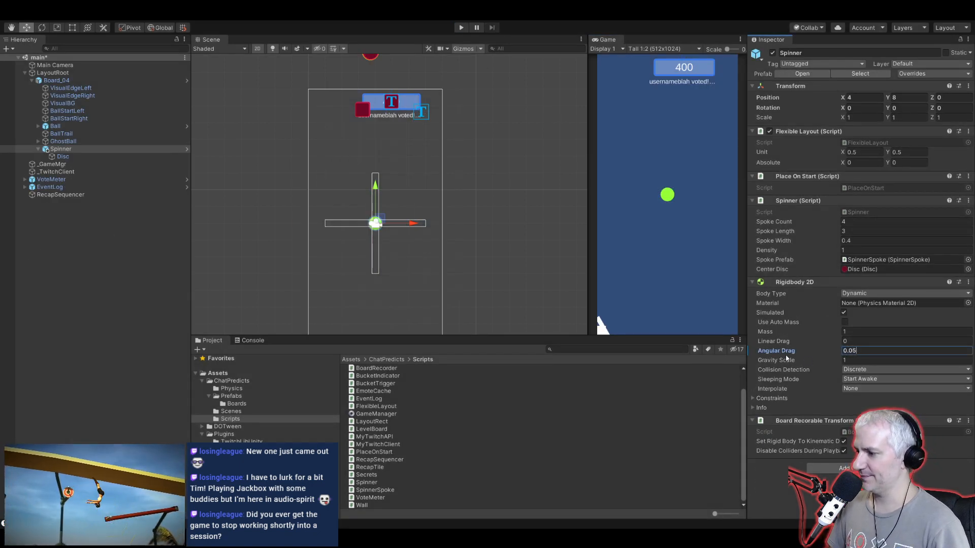
left_click(461, 28)
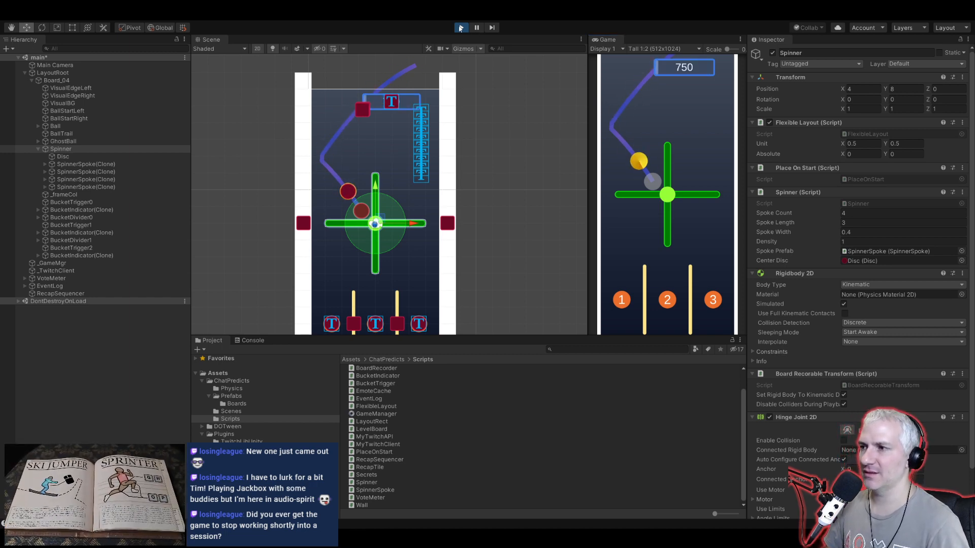
key("ctrl+p")
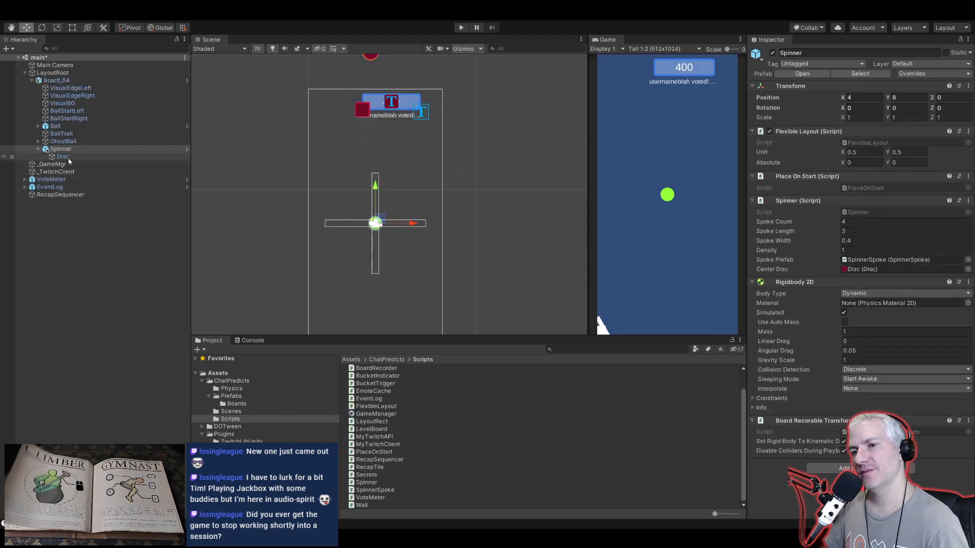
Step: Switch to Visual Studio, search GameManager.cs for _sim, and go to the definition of SetBallVisible called in _simRoutine()
key("alt+Tab")
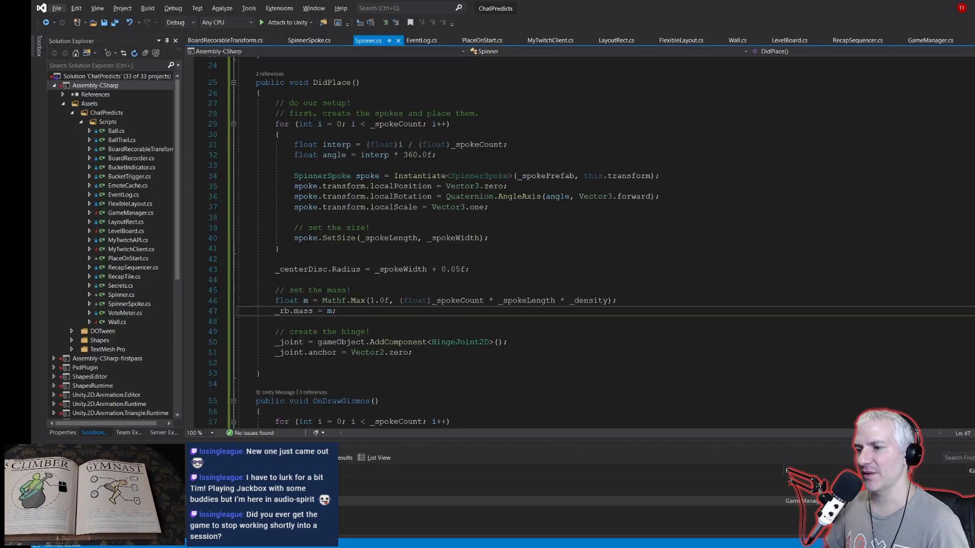
left_click(376, 258)
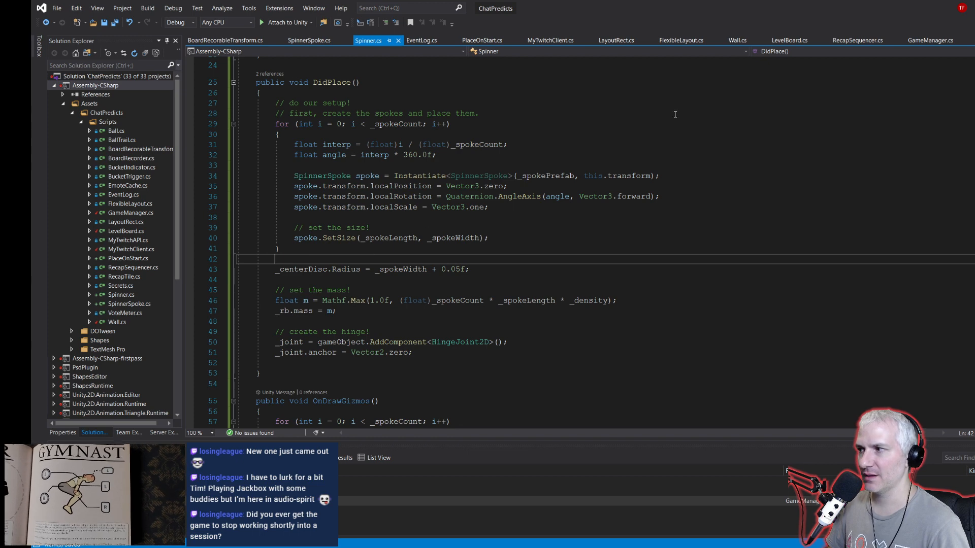
key("ctrl+Tab")
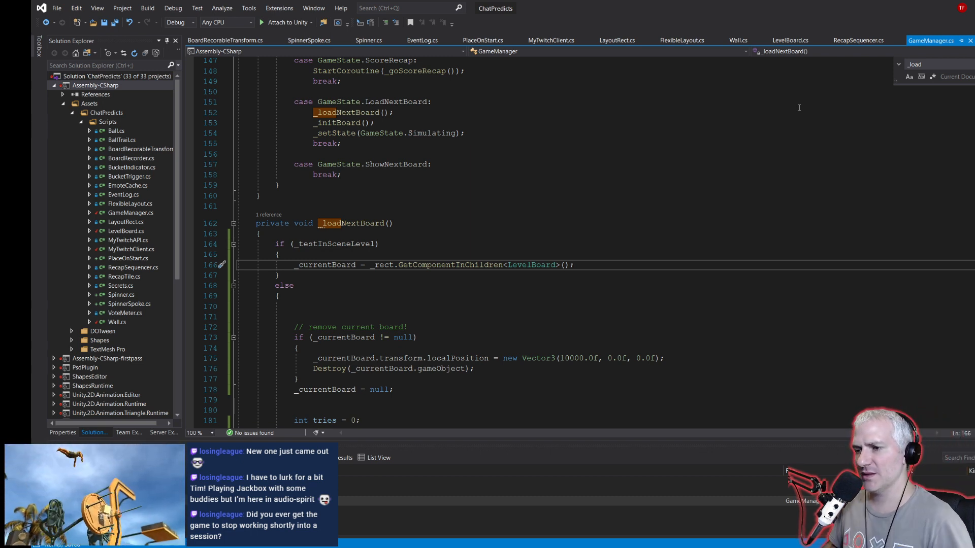
left_click(429, 200)
key("Escape")
key("ctrl+f")
type("_sim")
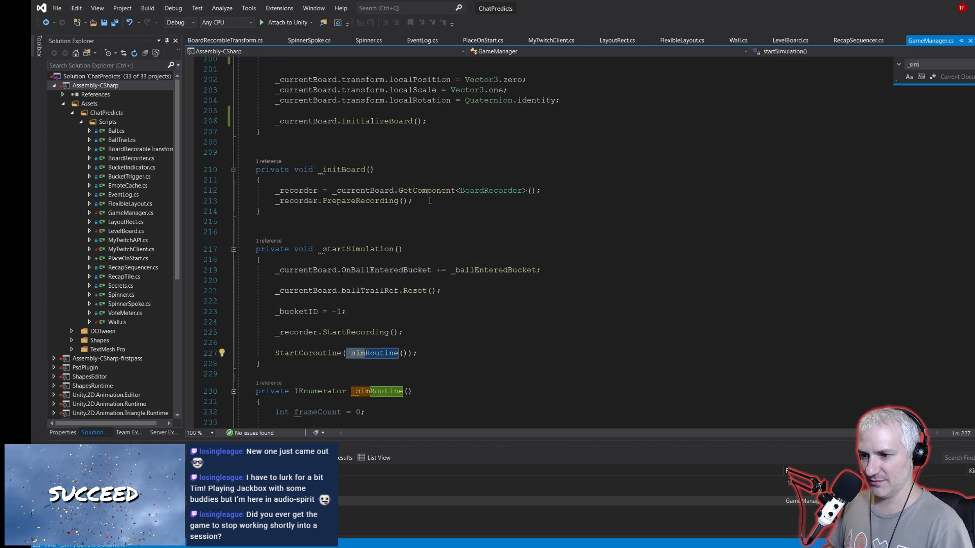
scroll(430, 200, "down", 5)
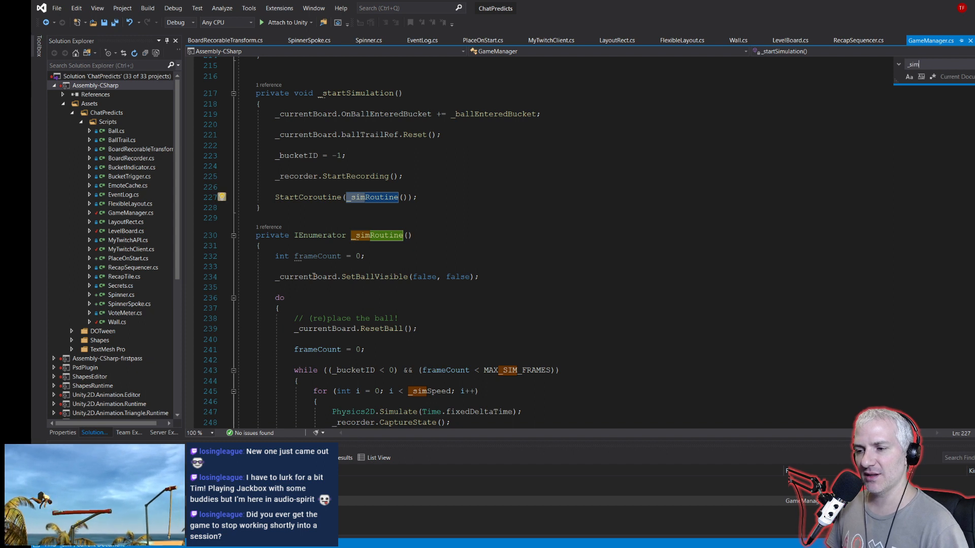
left_click(375, 277)
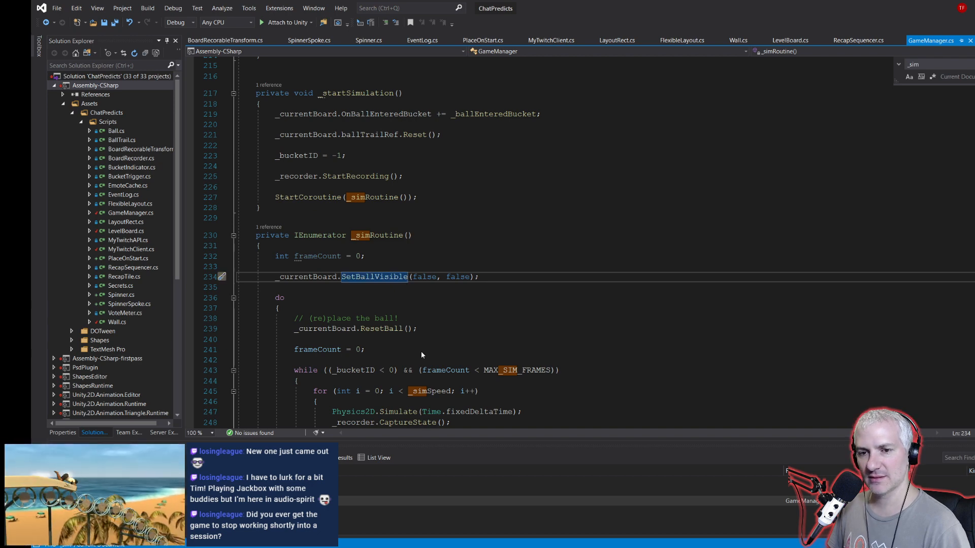
key("F12")
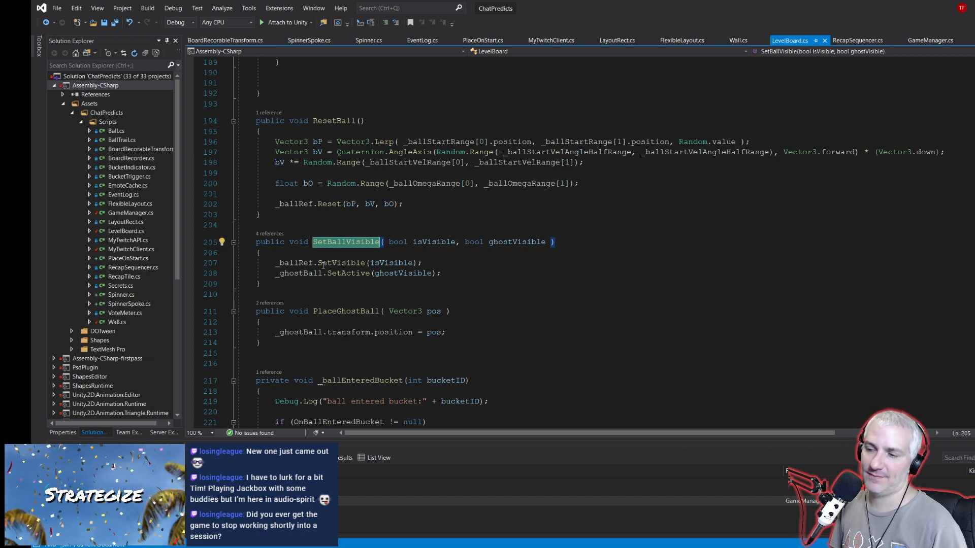
Step: In LevelBoard.cs, rename SetBallVisible to SetVisibility and its first parameter to standardVisible, and save the file
left_click(325, 264)
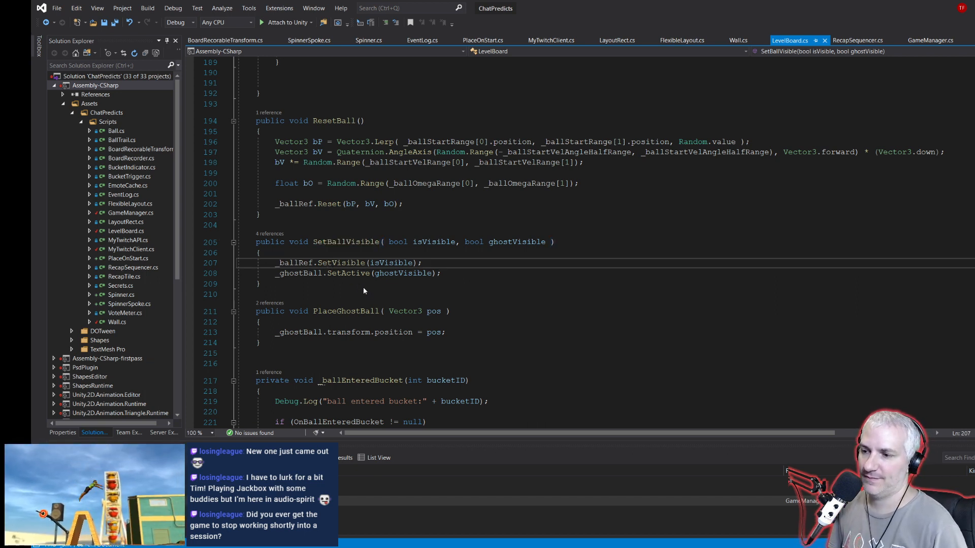
left_click(305, 252)
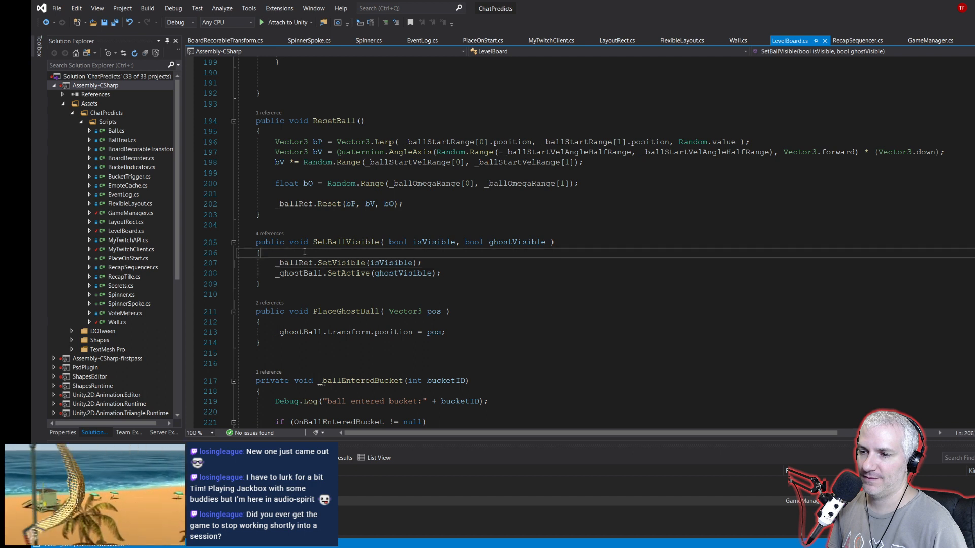
left_click(351, 230)
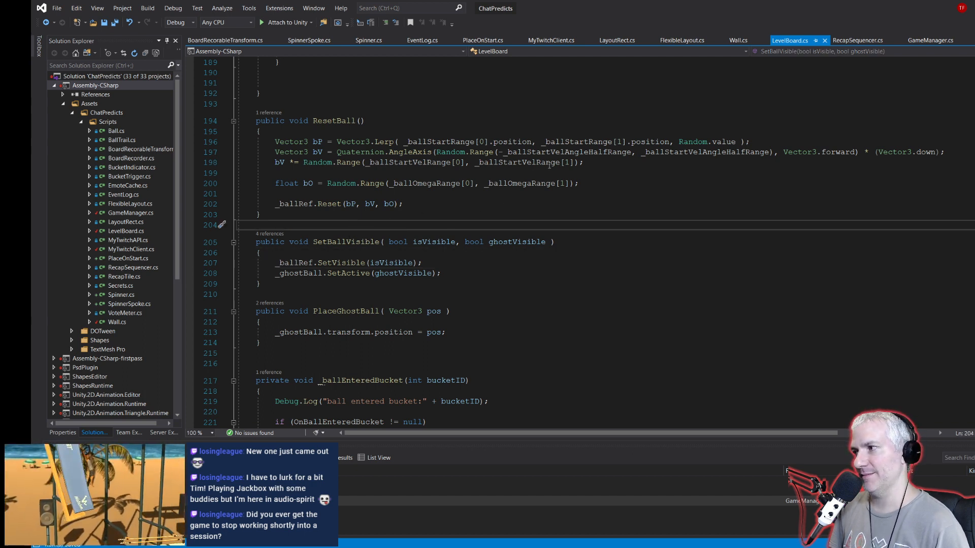
left_click(327, 242)
left_click_drag(313, 242, 378, 245)
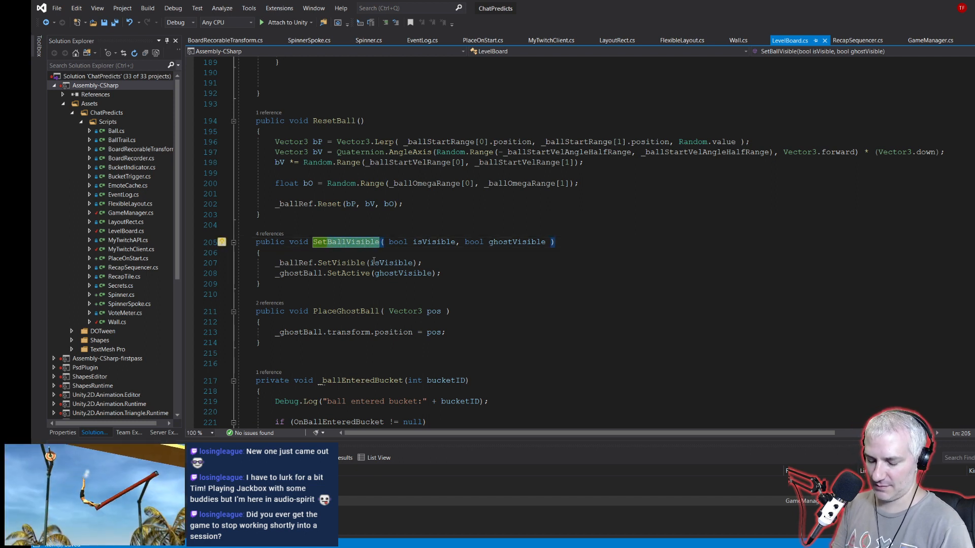
type("SetVisibi")
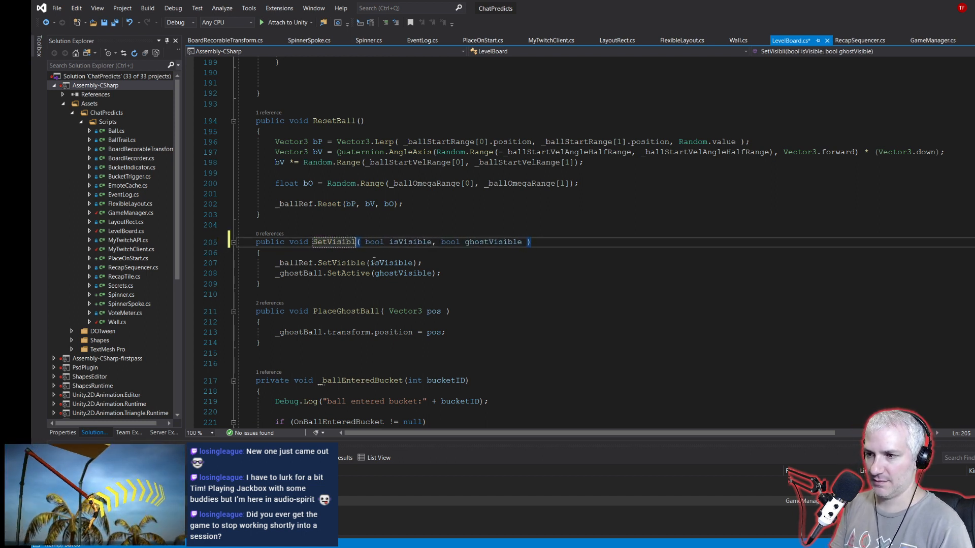
type("lity( bool ")
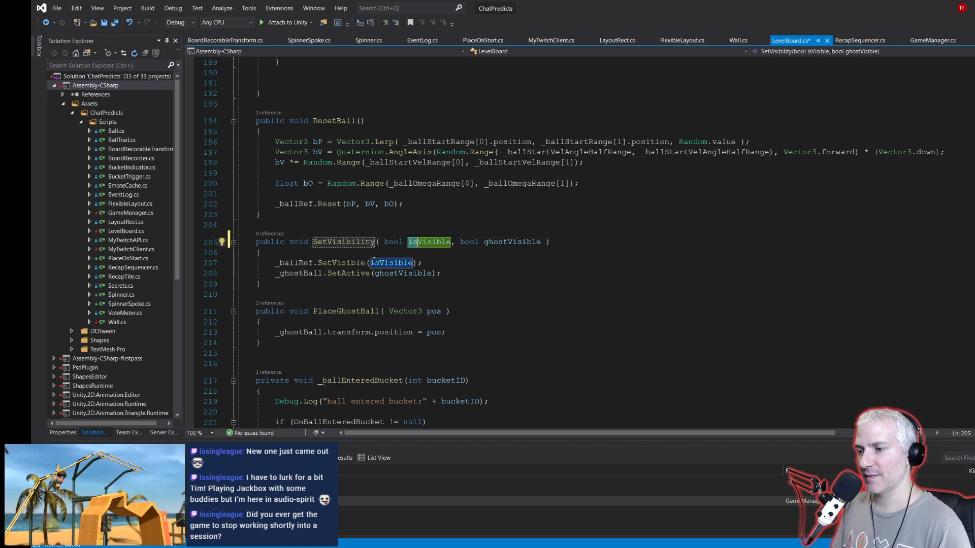
type("standard")
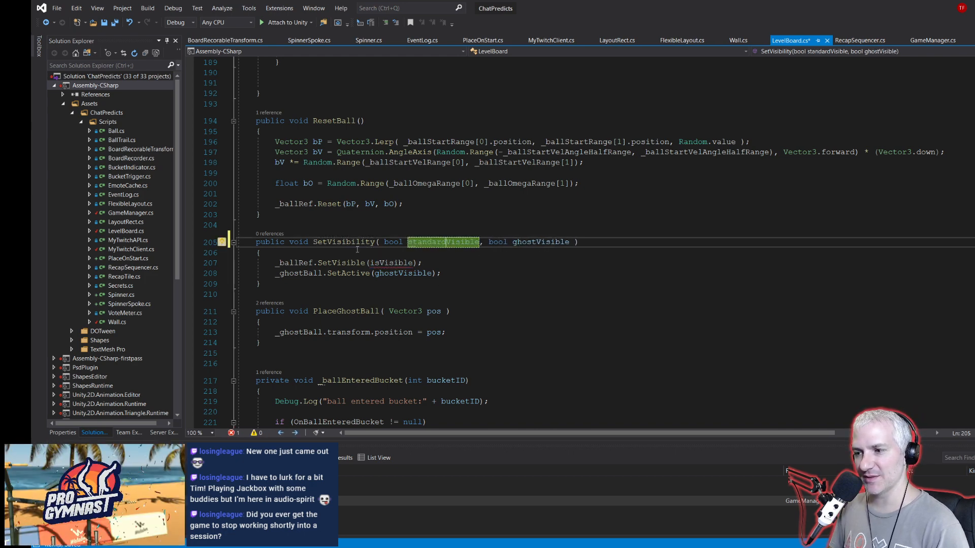
left_click(315, 255)
key("ctrl+s")
Step: Pass standardVisible to _ballRef.SetVisible inside SetVisibility and save LevelBoard.cs
double_click(384, 264)
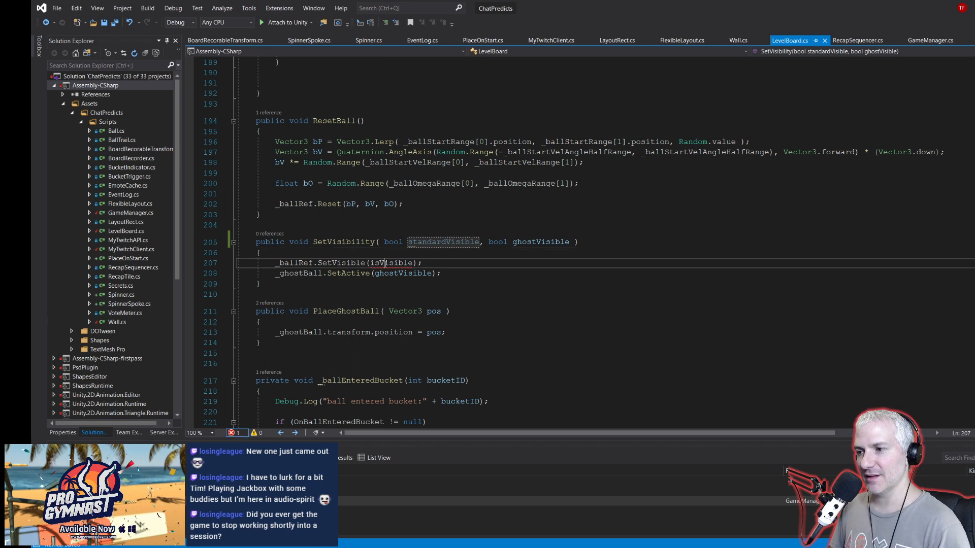
type("standardVisible")
key("ctrl+s")
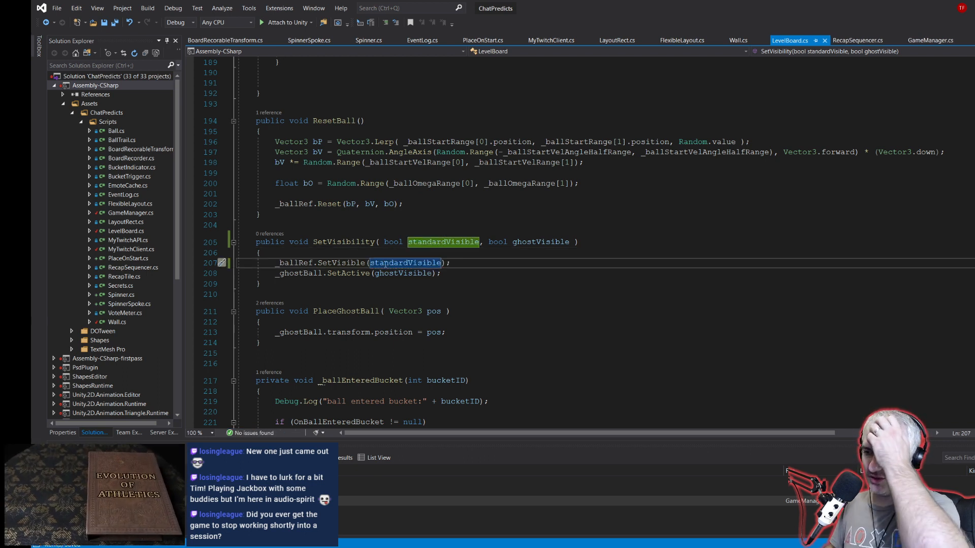
left_click(299, 262)
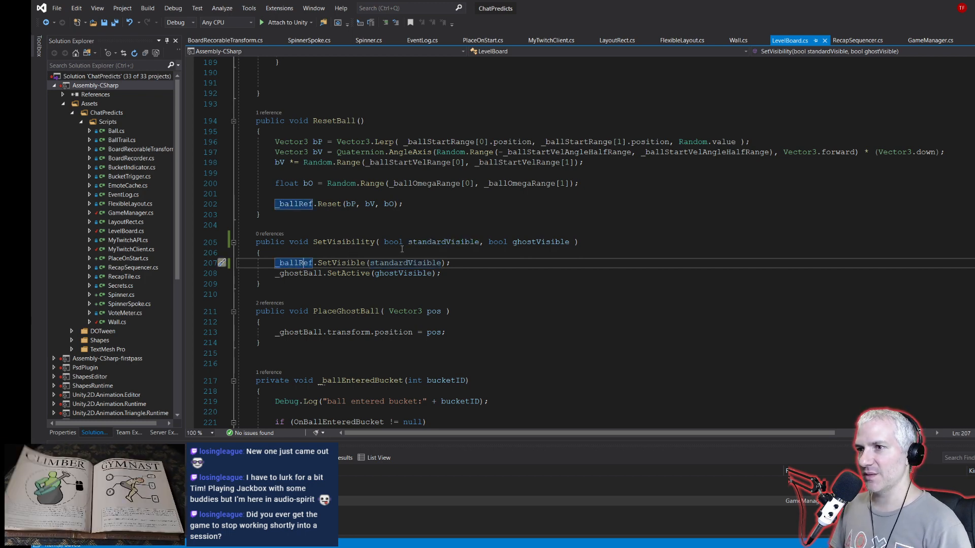
scroll(416, 251, "up", 1)
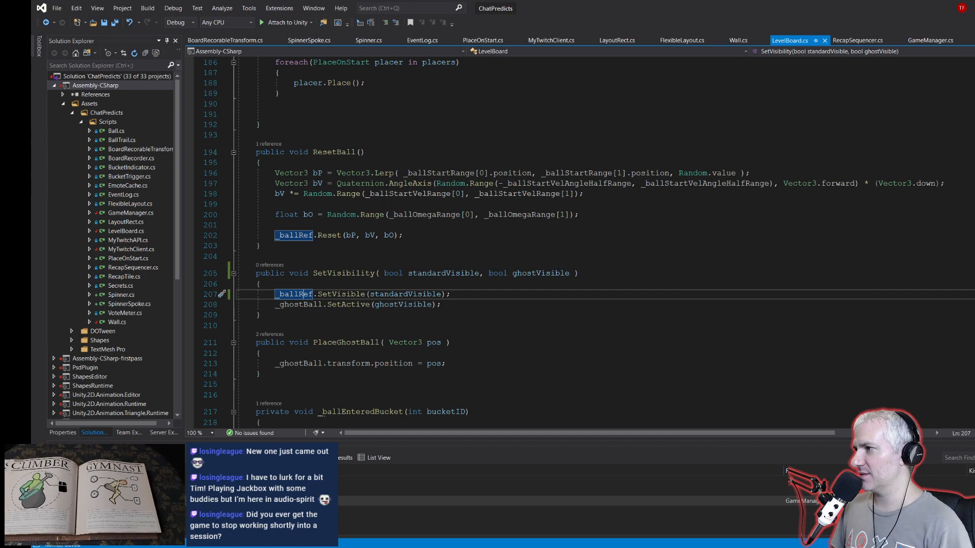
scroll(457, 244, "up", 20)
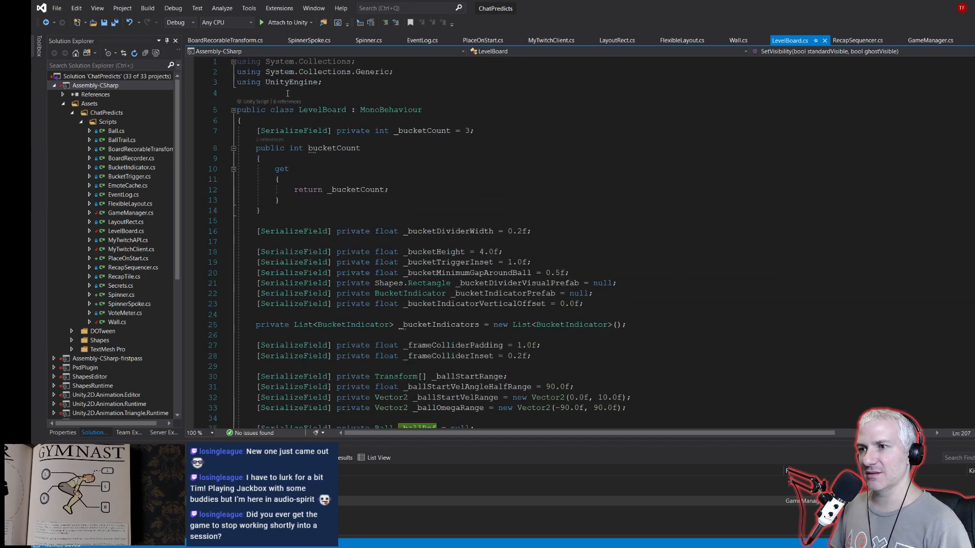
Step: Switch to Unity and create a C# script named IVisibilityTarget in the Scripts folder
key("alt+Tab")
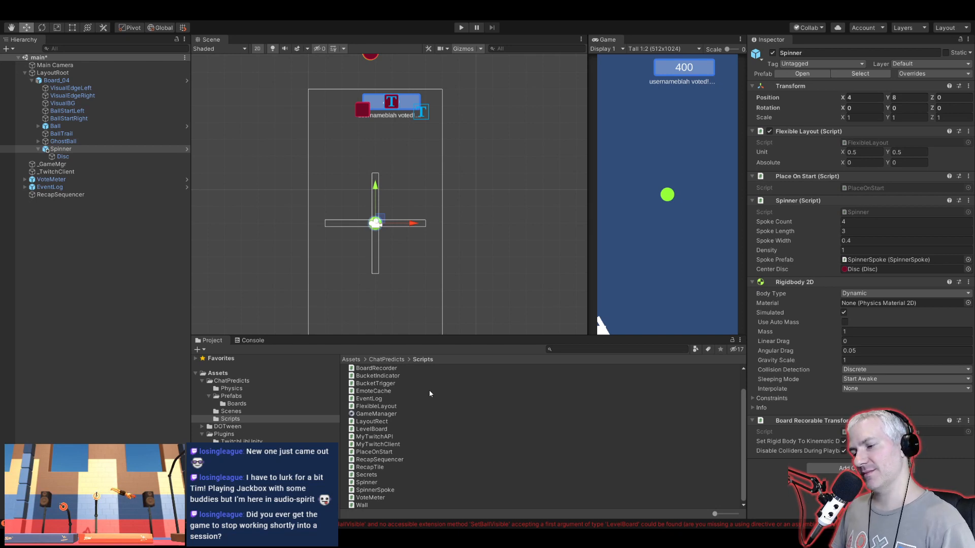
left_click(371, 429)
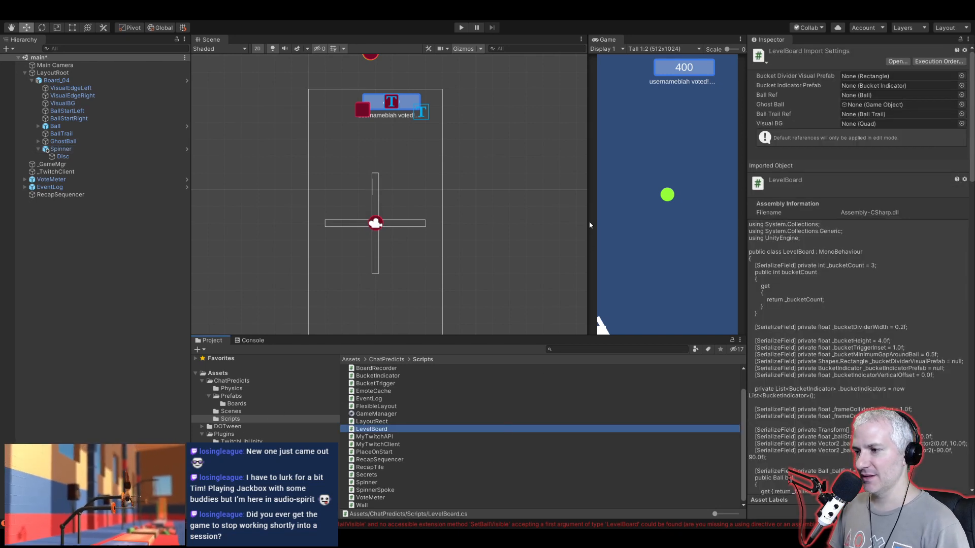
left_click(668, 218)
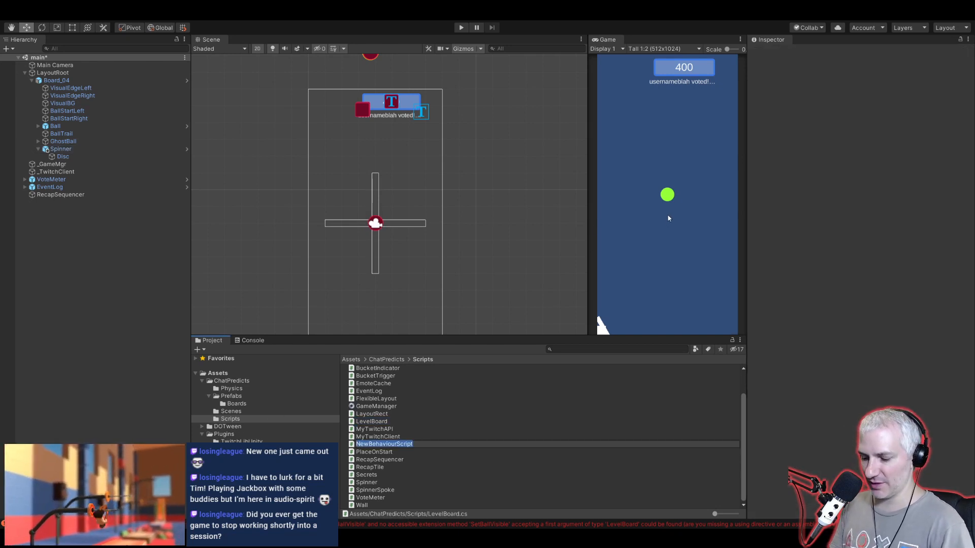
key("BackSpace")
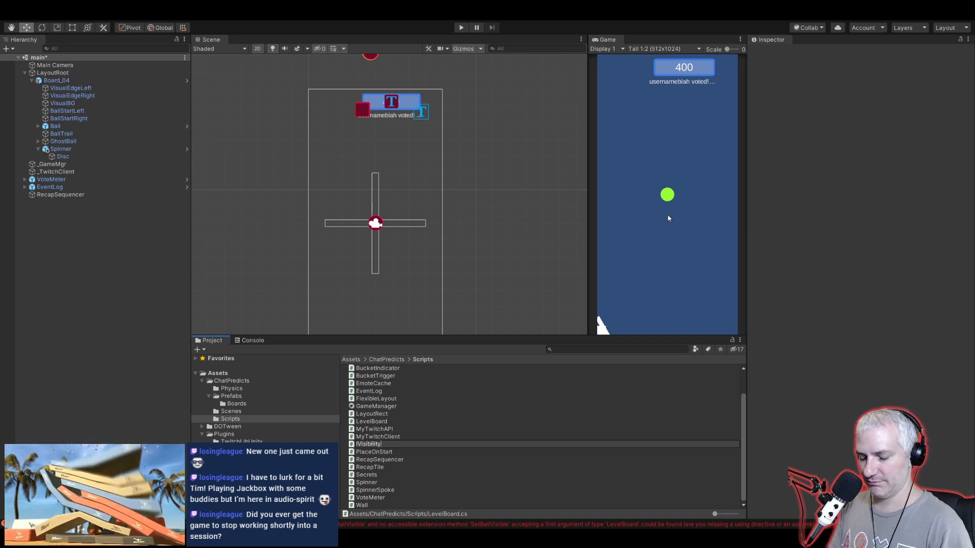
type("et")
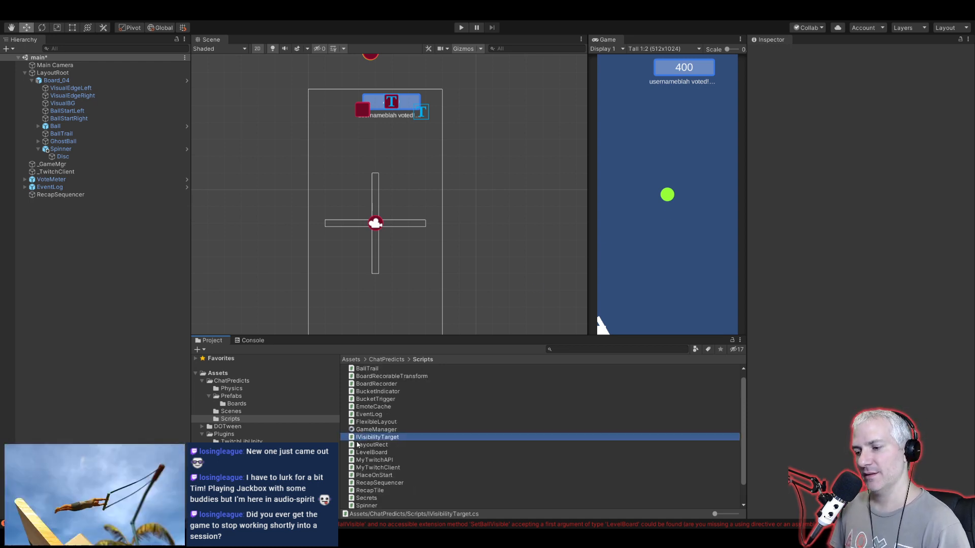
Step: Open the IVisibilityTarget script and try converting its class into an interface without the MonoBehaviour base or the default Start and Update methods
double_click(401, 438)
double_click(282, 110)
type("interface")
key("End")
key("BackSpace")
key("BackSpace")
key("BackSpace")
key("BackSpace")
key("BackSpace")
key("BackSpace")
key("BackSpace")
key("BackSpace")
key("BackSpace")
key("BackSpace")
key("BackSpace")
key("BackSpace")
key("BackSpace")
key("BackSpace")
key("BackSpace")
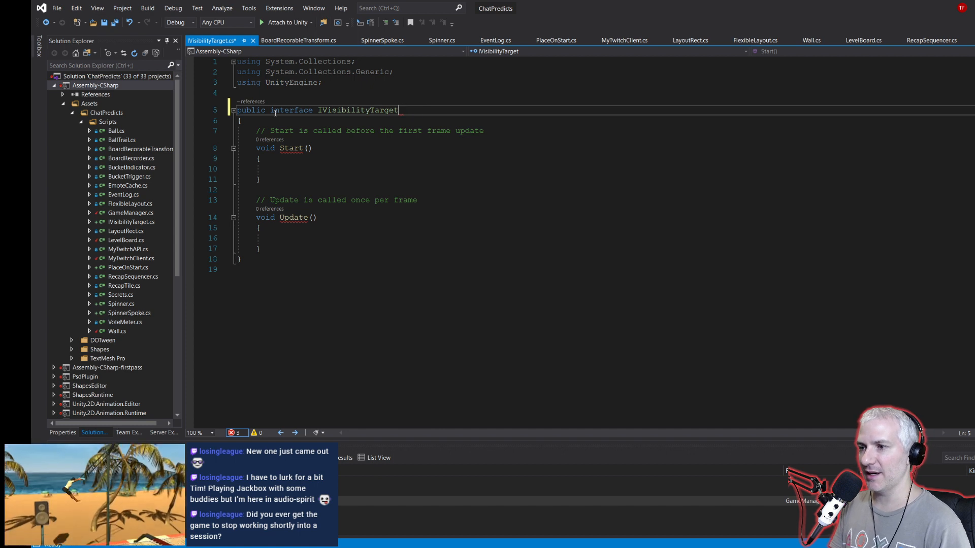
left_click_drag(255, 130, 275, 247)
type("public")
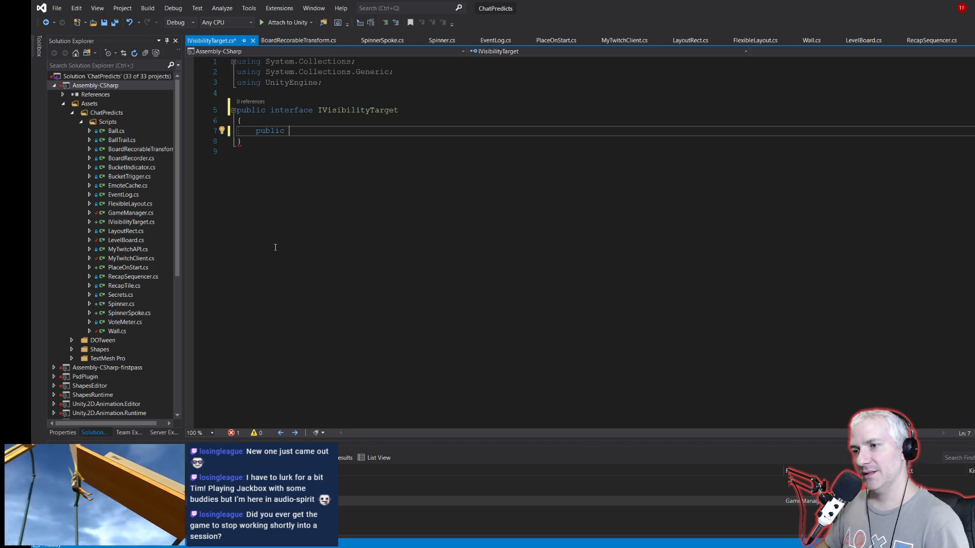
Step: Undo the removal of the Start and Update methods and of the MonoBehaviour base
key("ctrl+z")
key("ctrl+z")
key("ctrl+z")
key("ctrl+z")
key("ctrl+z")
key("ctrl+z")
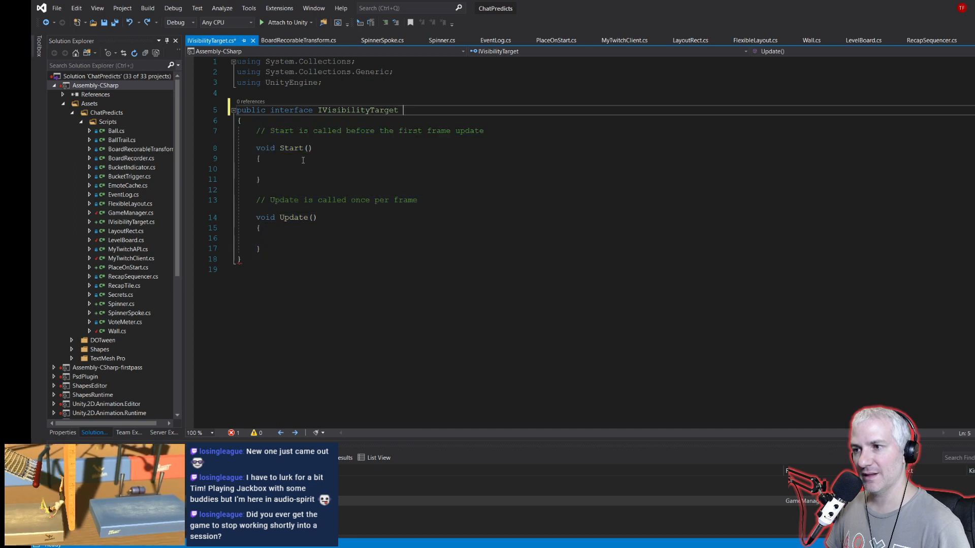
key("ctrl+z")
key("ctrl+z")
key("ctrl+z")
key("ctrl+z")
key("ctrl+z")
key("ctrl+z")
key("ctrl+z")
key("ctrl+z")
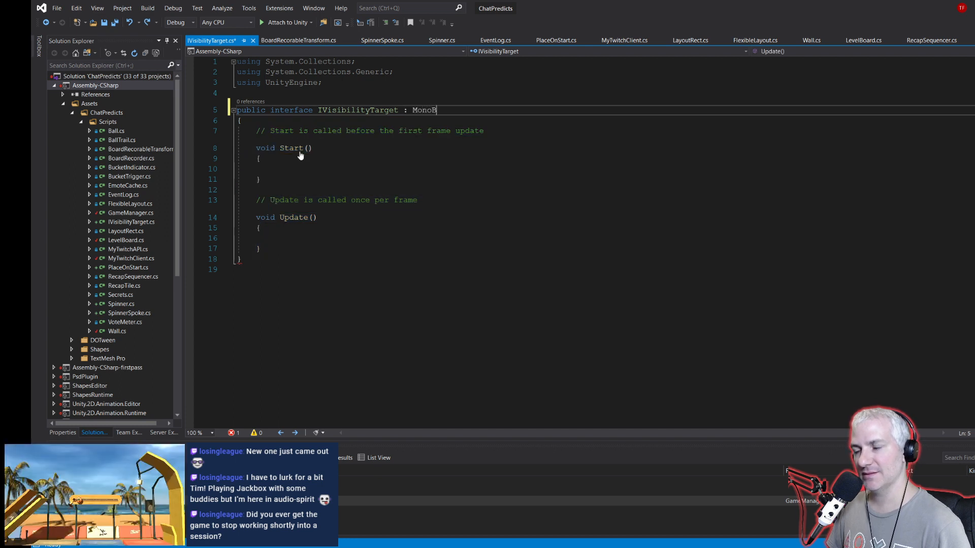
key("ctrl+z")
key("ctrl+z")
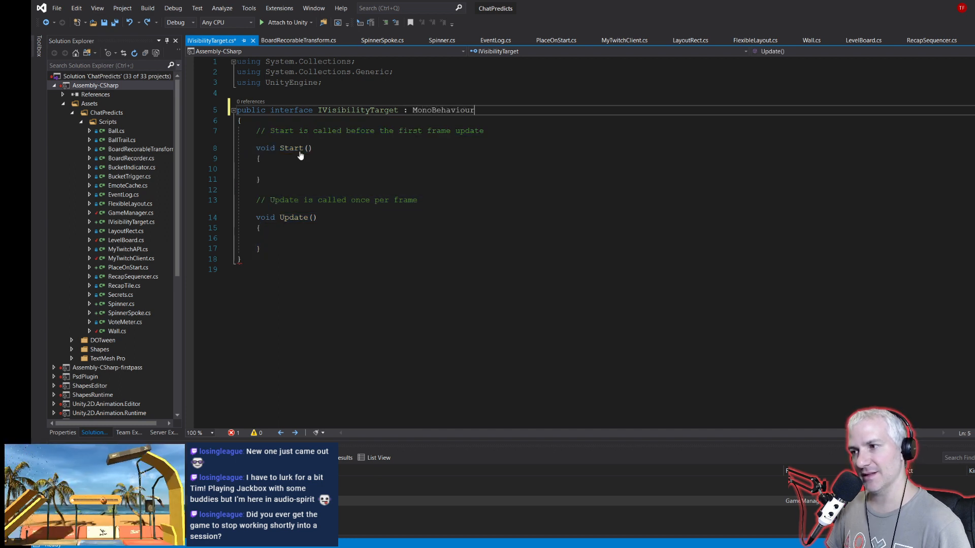
Step: Change the interface declaration back to a class, rename it VisibilityTarget and save the script
double_click(288, 110)
type("class")
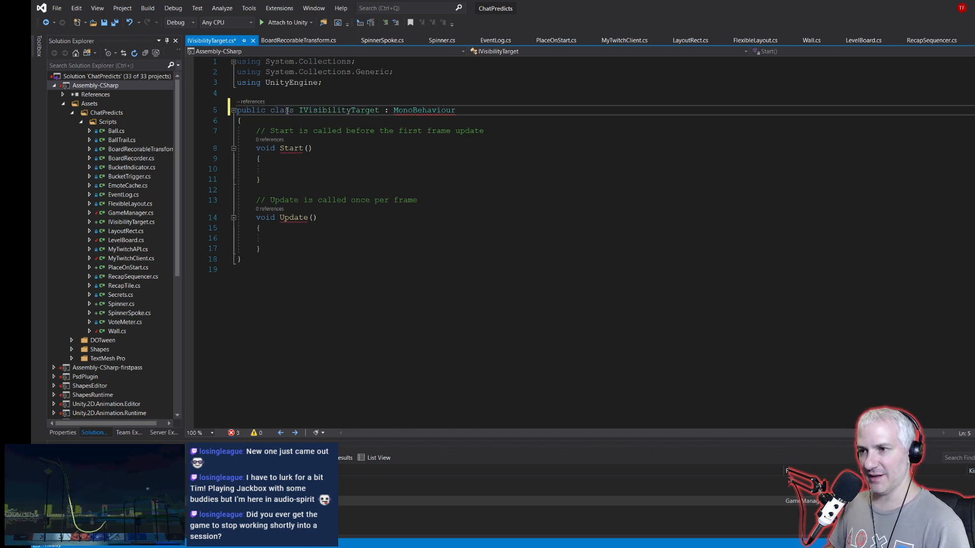
left_click(303, 110)
key("BackSpace")
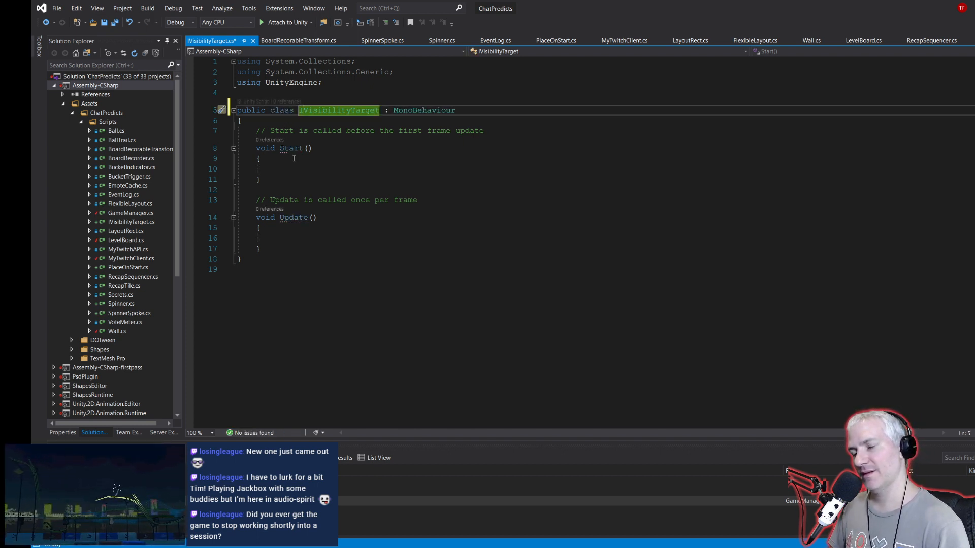
key("ctrl+s")
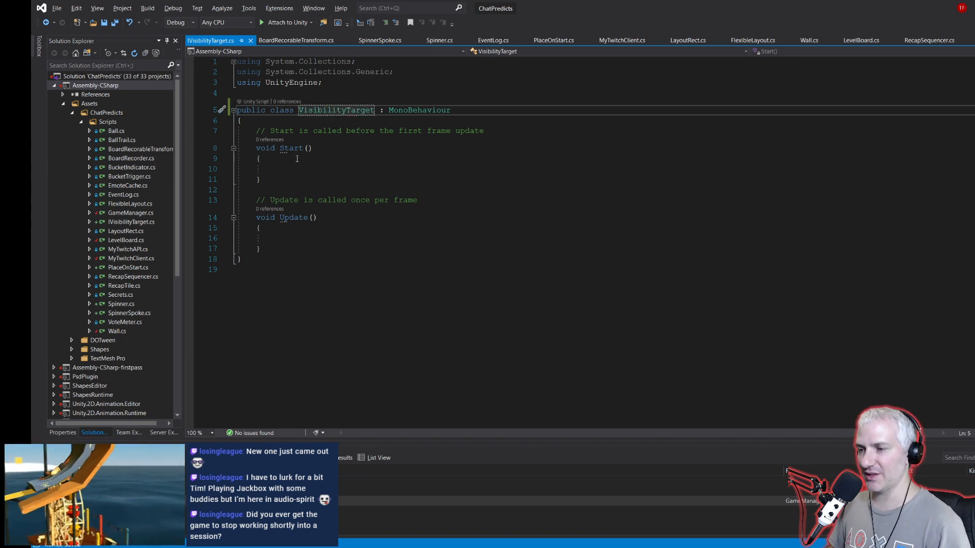
Step: Switch to Unity and rename the IVisibilityTarget script file as VisibilityTarget
key("alt+Tab")
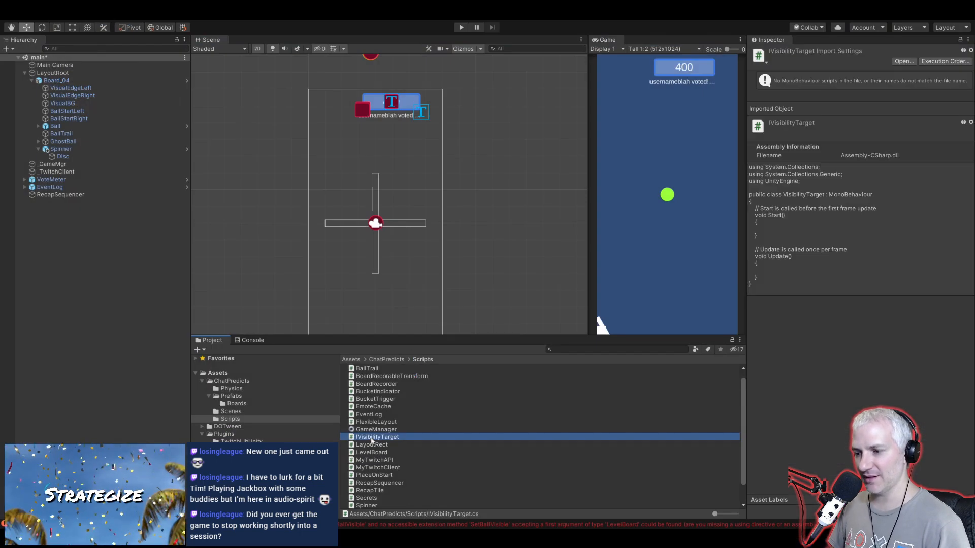
left_click(372, 437)
key("Delete")
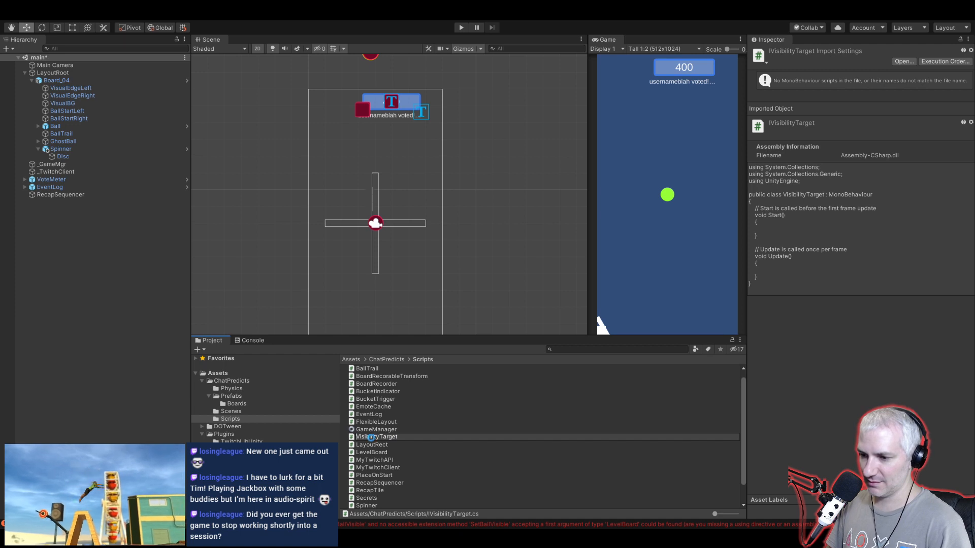
key("Return")
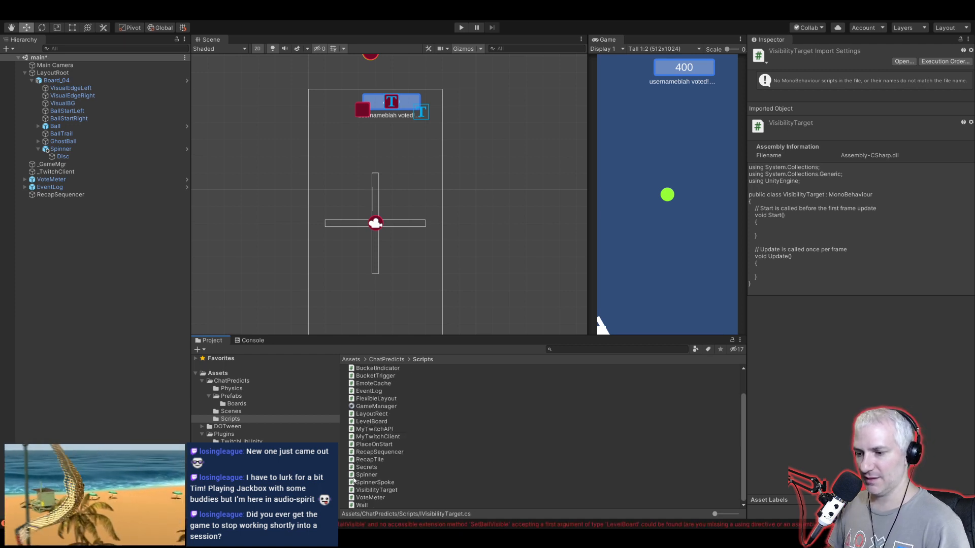
Step: Open the VisibilityTarget script and declare a serialized private bool field _hideAllRenderers set to true at the start of the class
double_click(394, 490)
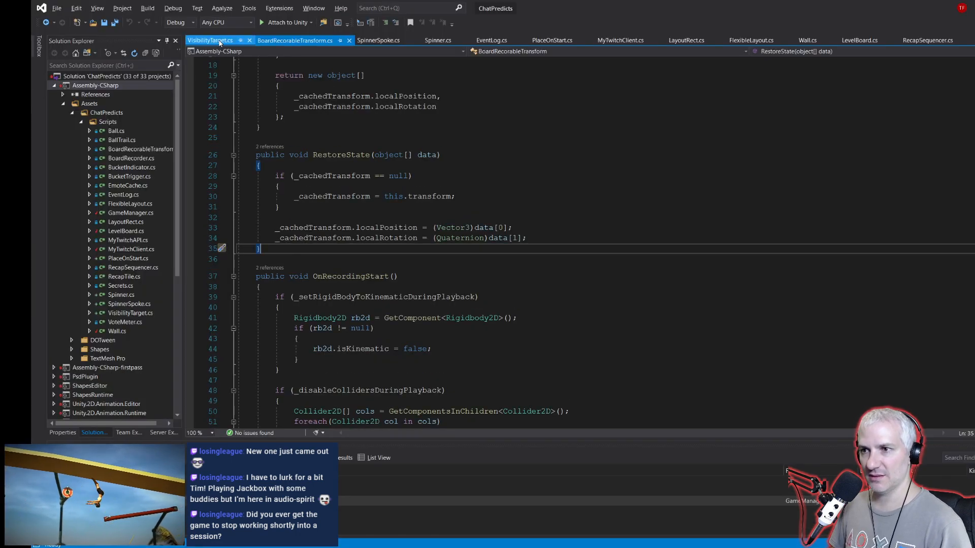
left_click(280, 119)
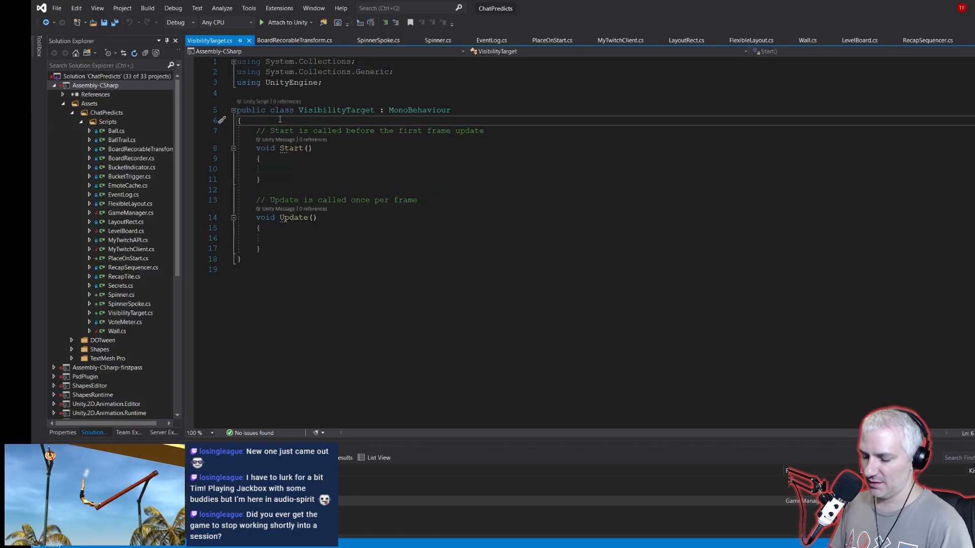
key("Return")
type("[seri")
key("Tab")
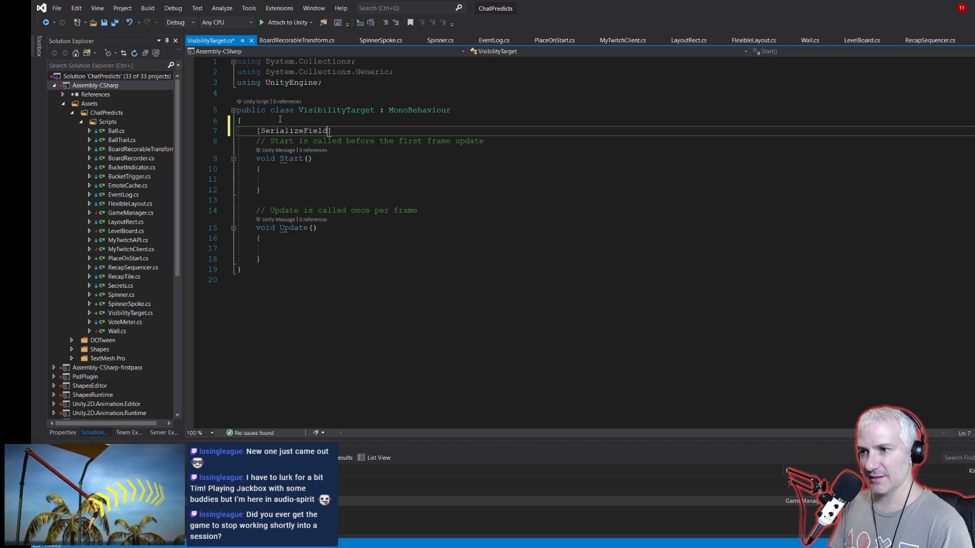
type("private bool _hideAll")
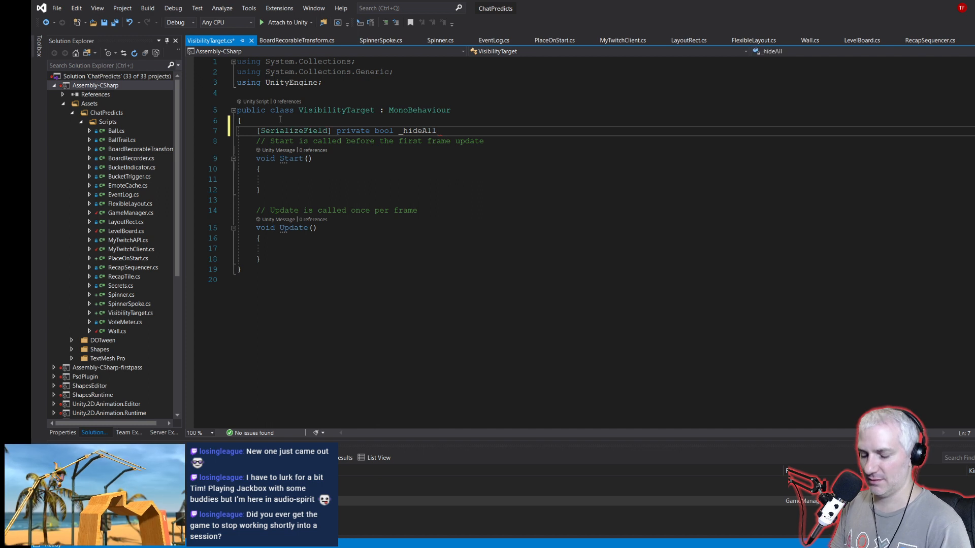
type("Mesh")
key("BackSpace")
key("BackSpace")
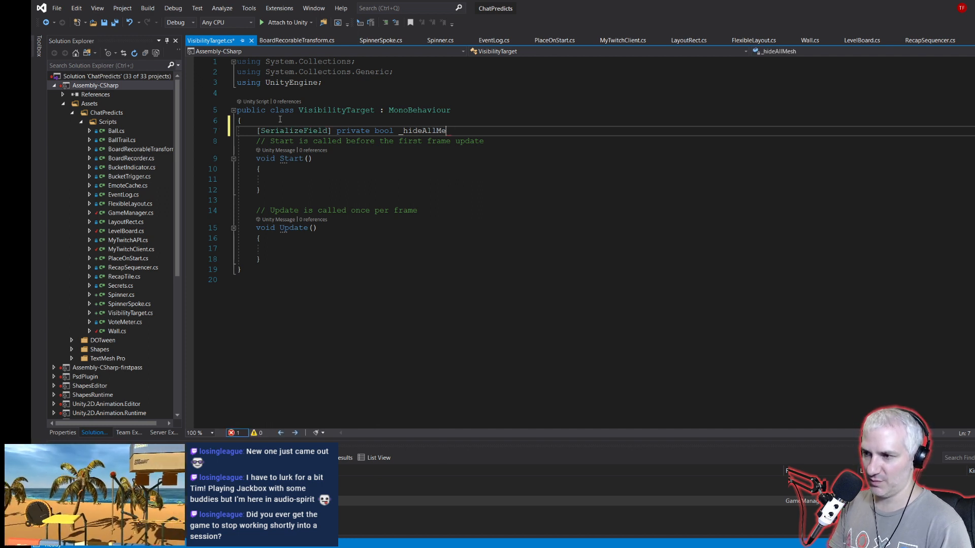
type("Renderers = true;")
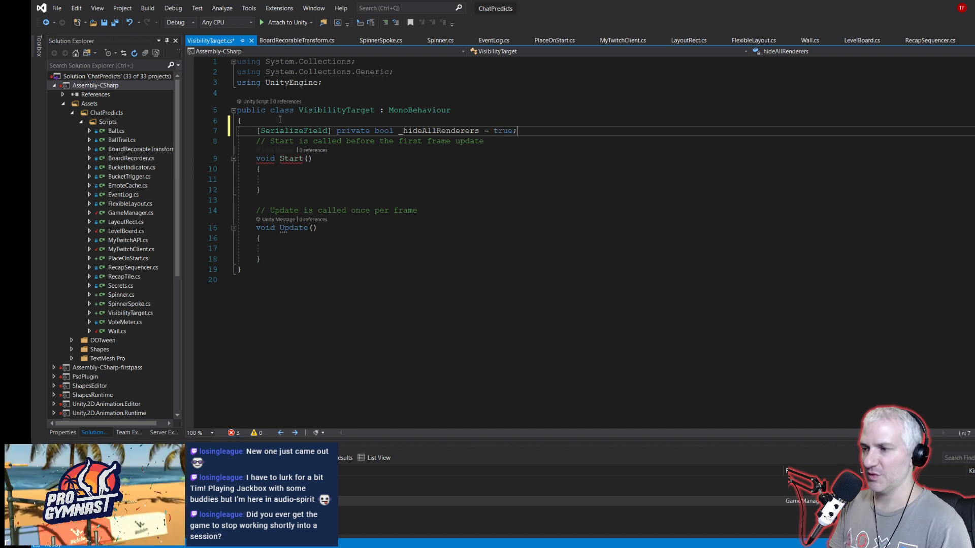
Step: Declare a serialized private Renderer[] field _renderersToHide set to null below _hideAllRenderers and save the script
key("Return")
key("Return")
type("[SerializeField]")
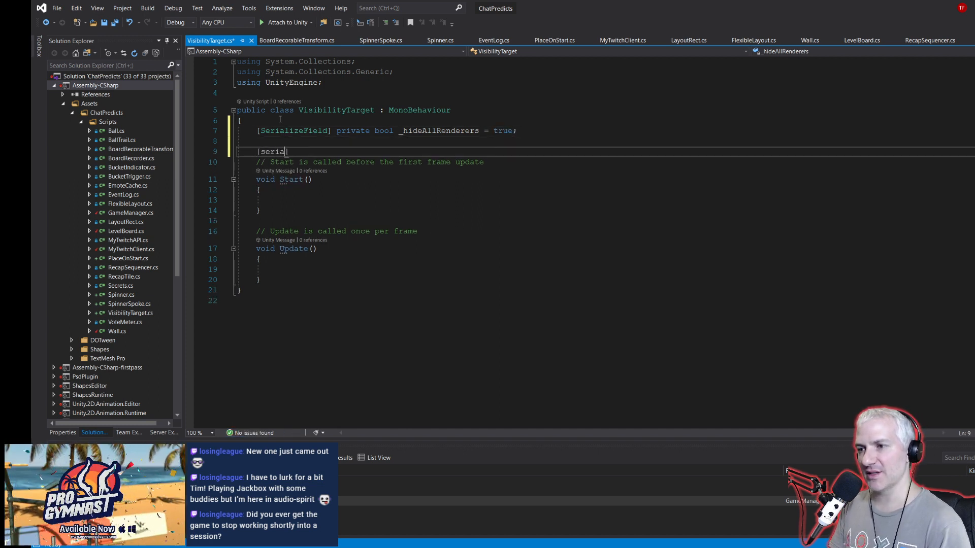
type(" private ")
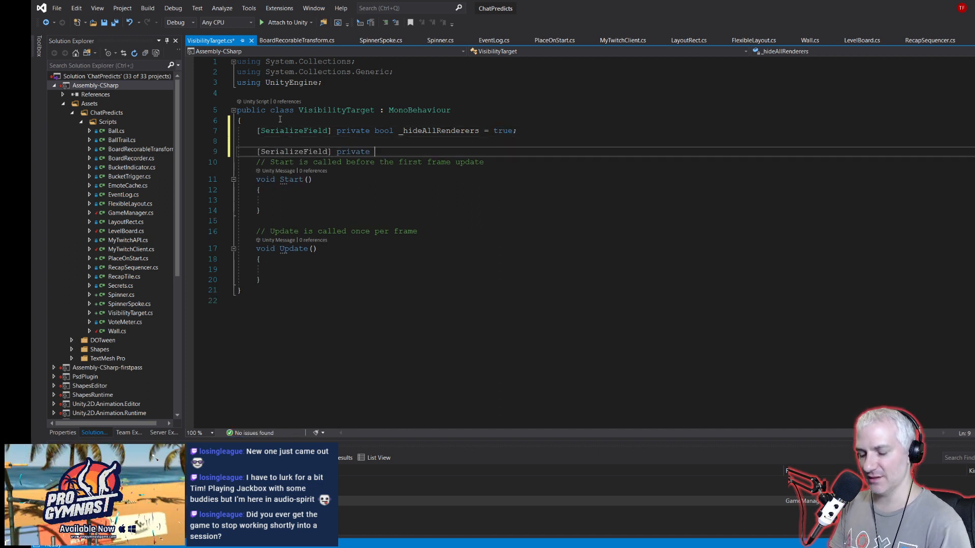
type("Render")
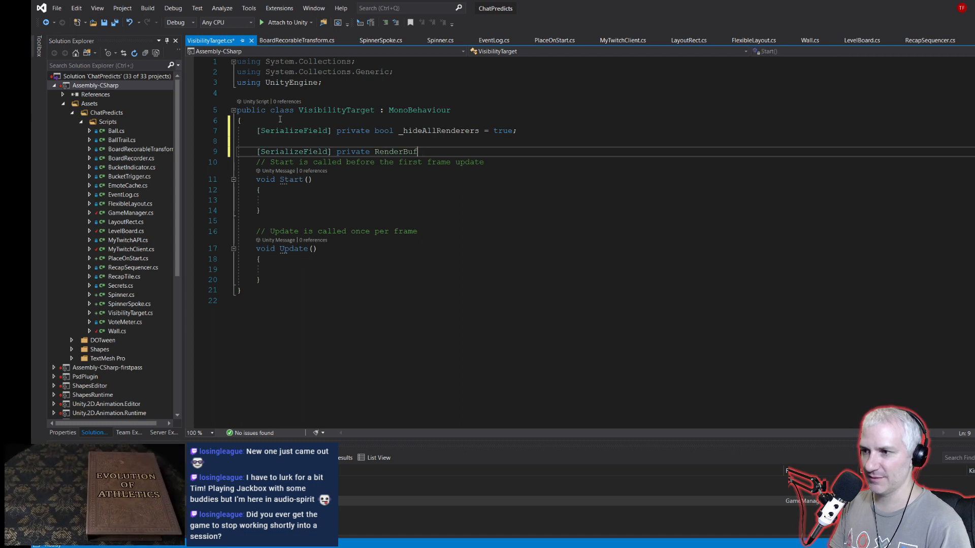
type("er[] ")
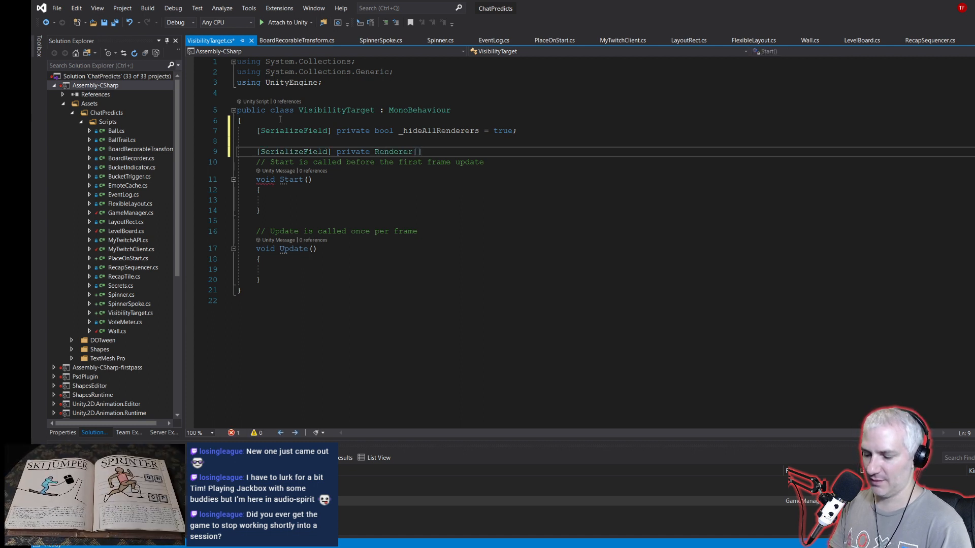
type("_renderersToHide")
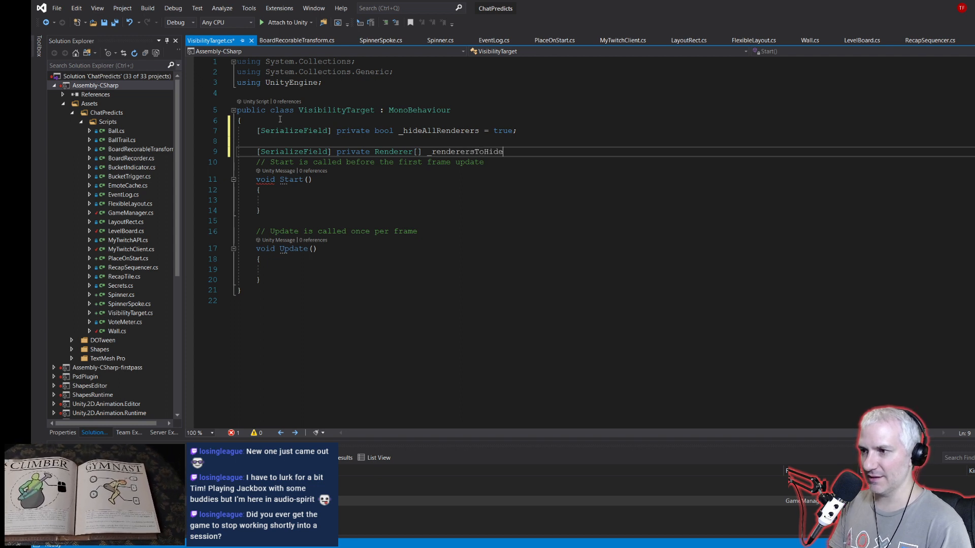
type(" = null;")
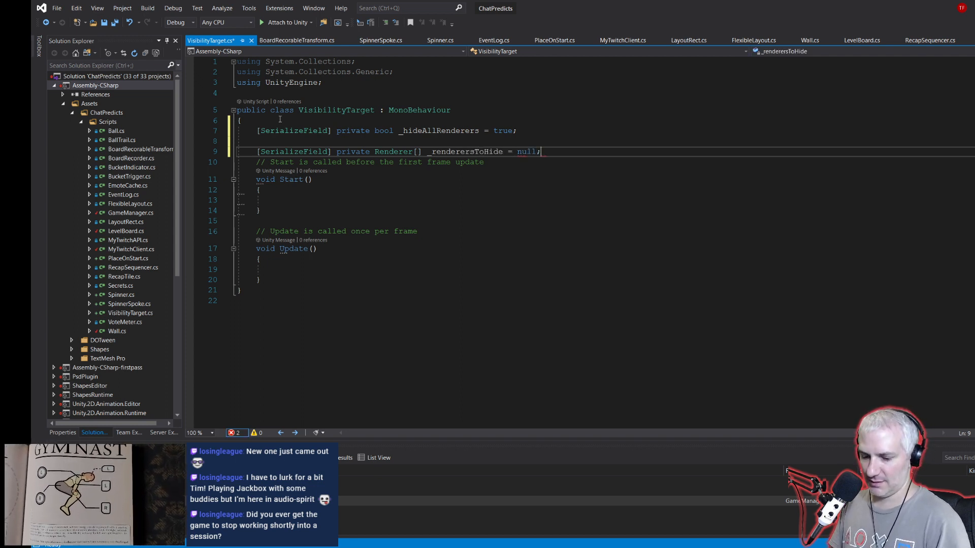
key("Return")
key("ctrl+s")
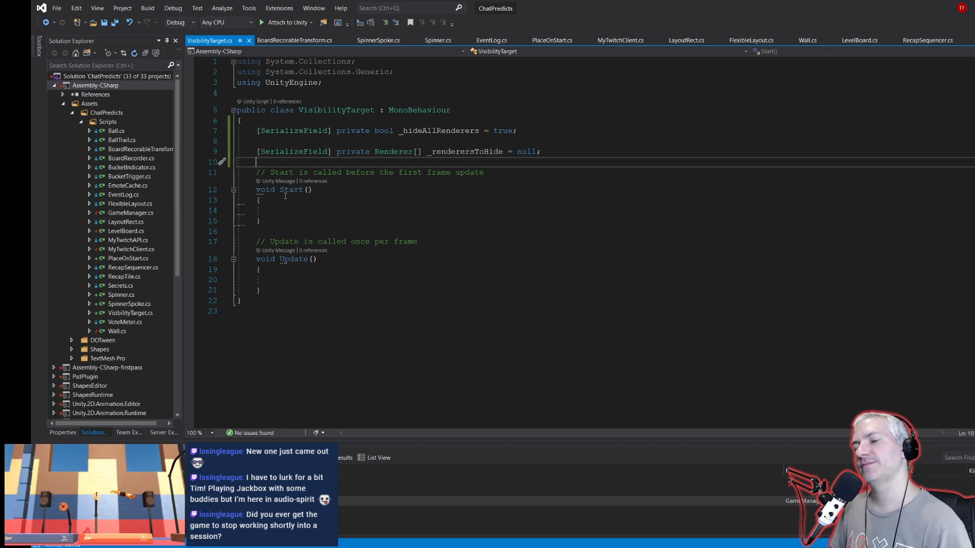
Step: Replace the template Start and Update methods with a public void SetVisibility() declaration
left_click_drag(256, 173, 278, 289)
key("BackSpace")
type("pub")
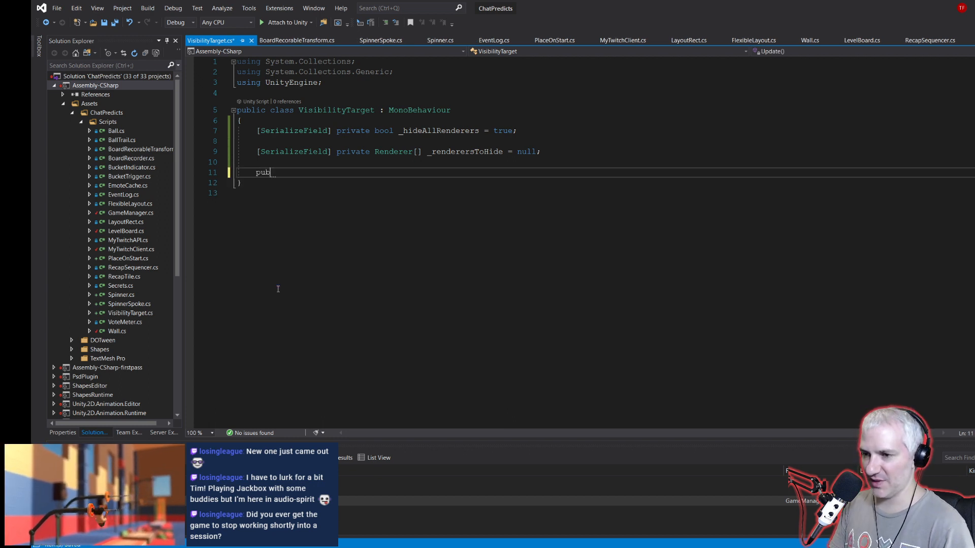
type("lic void Se")
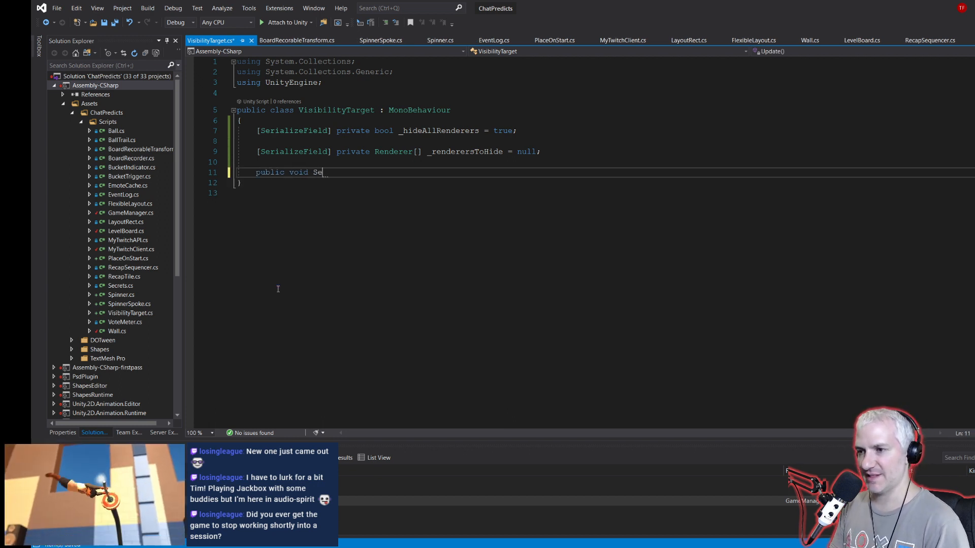
type("tViscit")
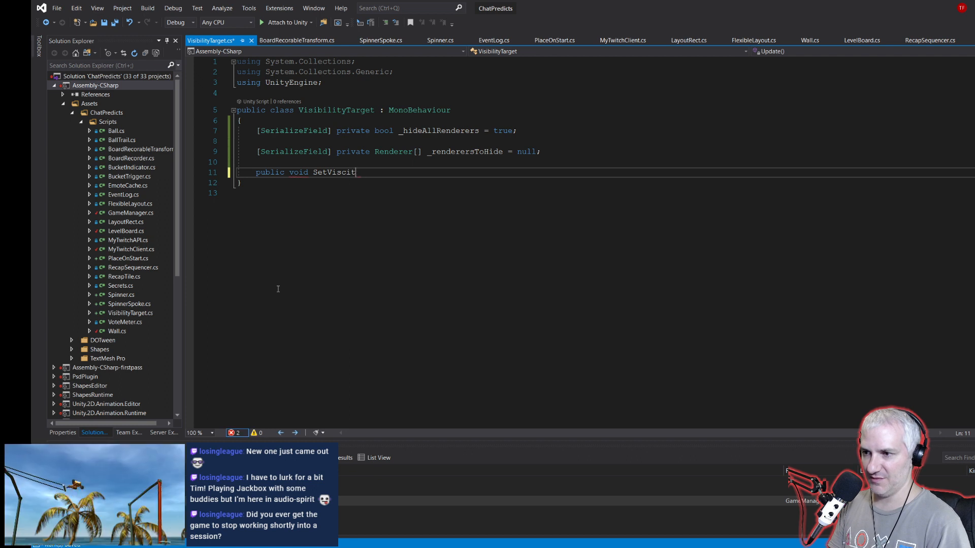
key("BackSpace")
key("BackSpace")
key("BackSpace")
type("ibility()")
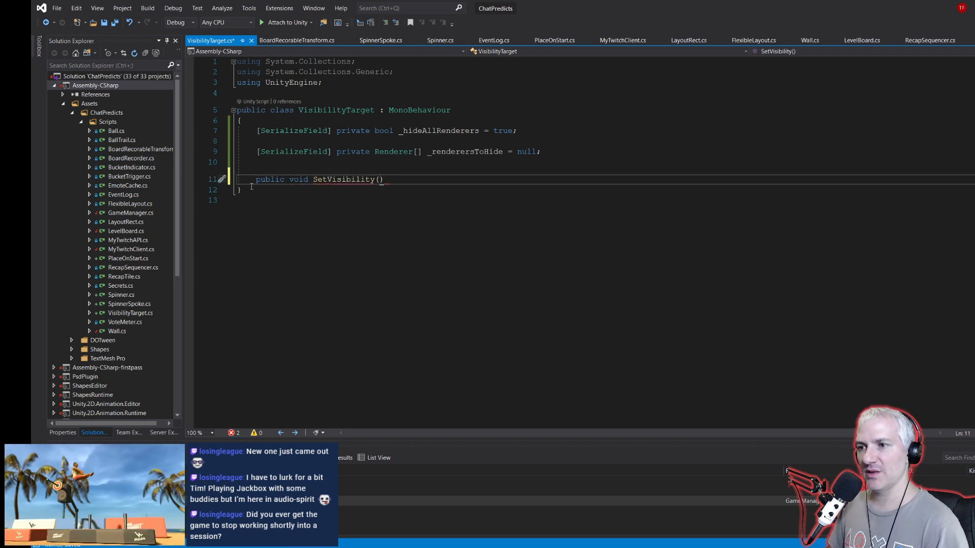
Step: Declare a public enum VisibilityCategory with an empty body at the start of the VisibilityTarget class
left_click(259, 121)
key("Return")
type("publiuc en")
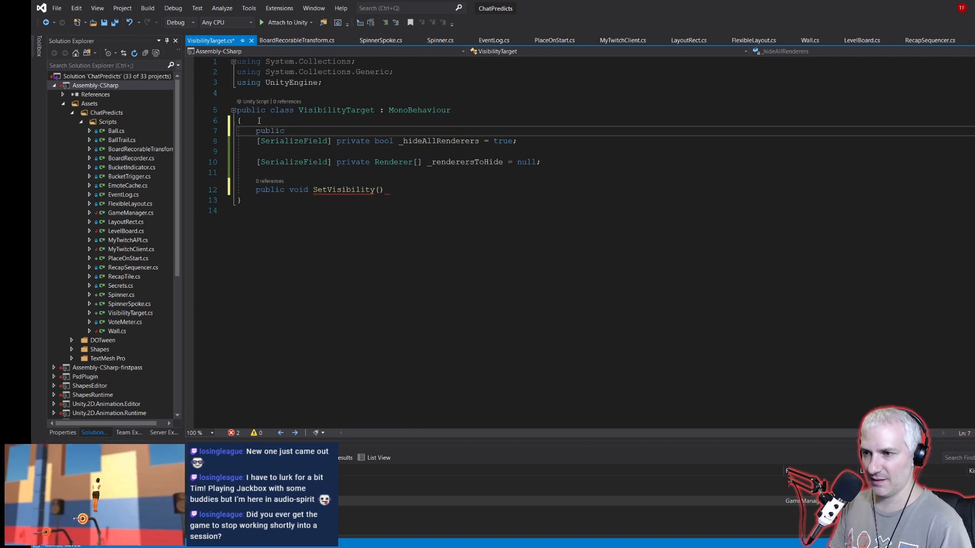
type("m VisibilityCategor")
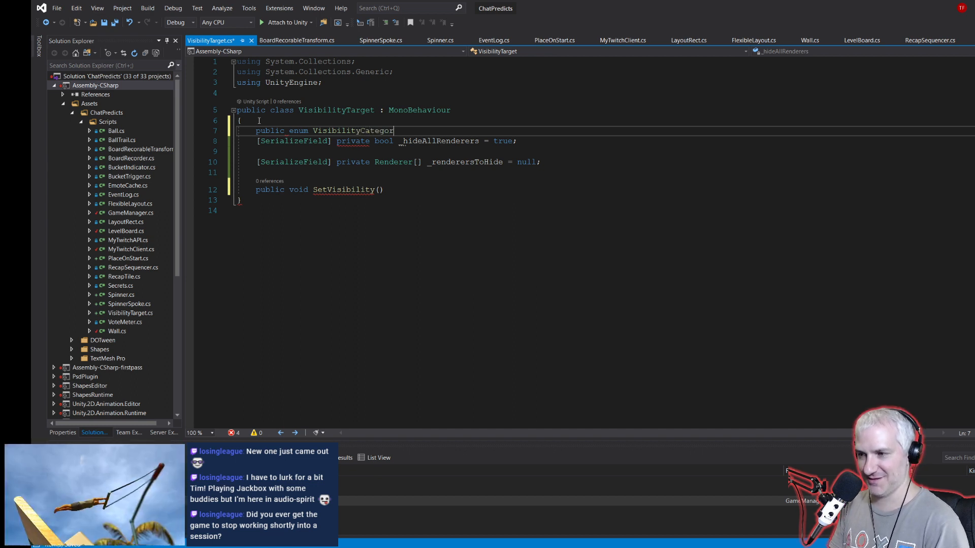
type("y")
key("Return")
type("{")
key("Return")
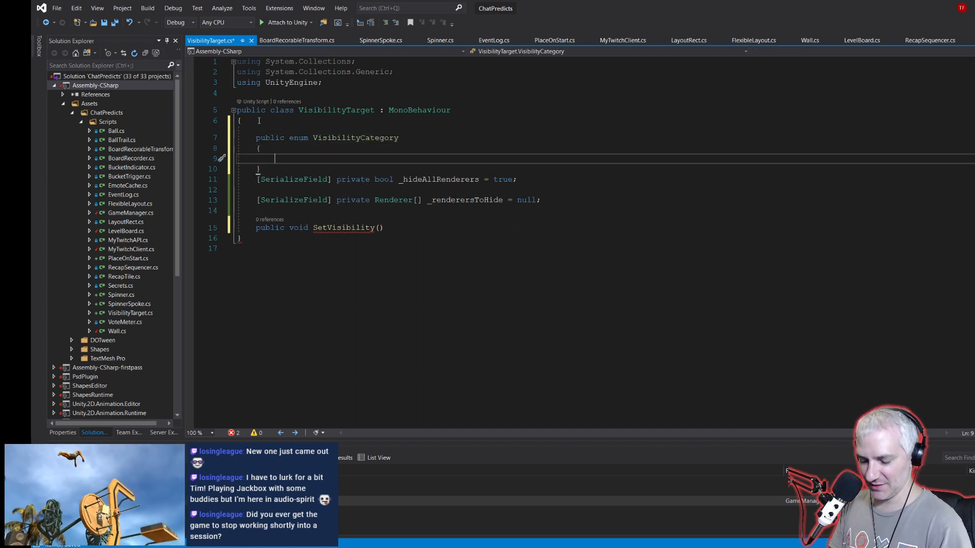
Step: Add the values Normal and Ghost to the VisibilityCategory enum, leave a blank line after it and save the script
type("Normal")
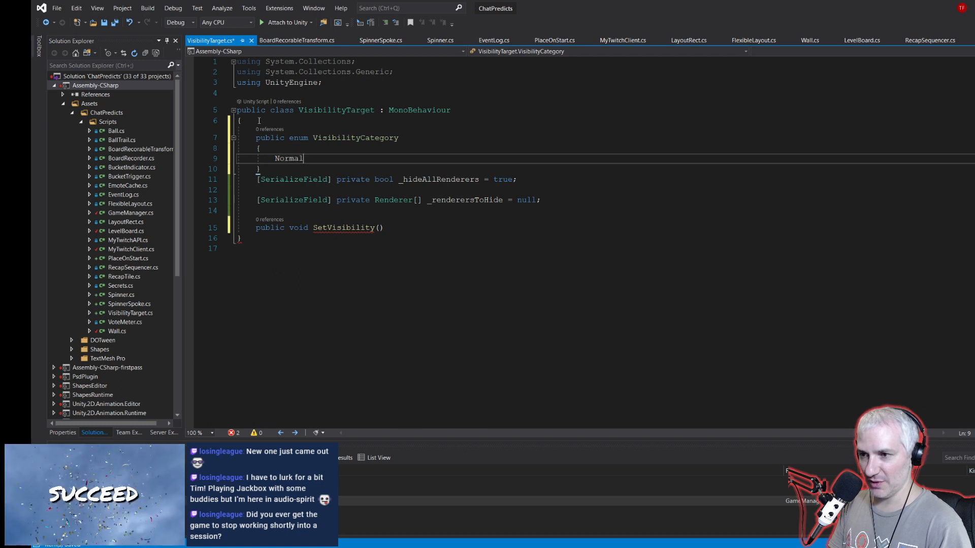
type(",")
key("Return")
type("Ghost")
key("Down")
key("Return")
key("ctrl+s")
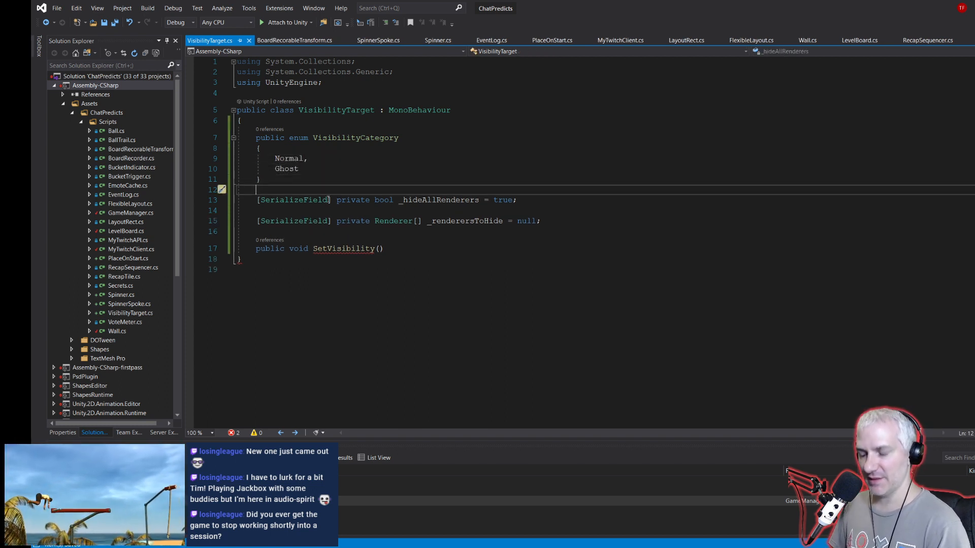
Step: Declare a serialized private VisibilityCategory field _category set to VisibilityCategory.Normal below the enum
key("Return")
type("[sera")
key("BackSpace")
type("ializef]")
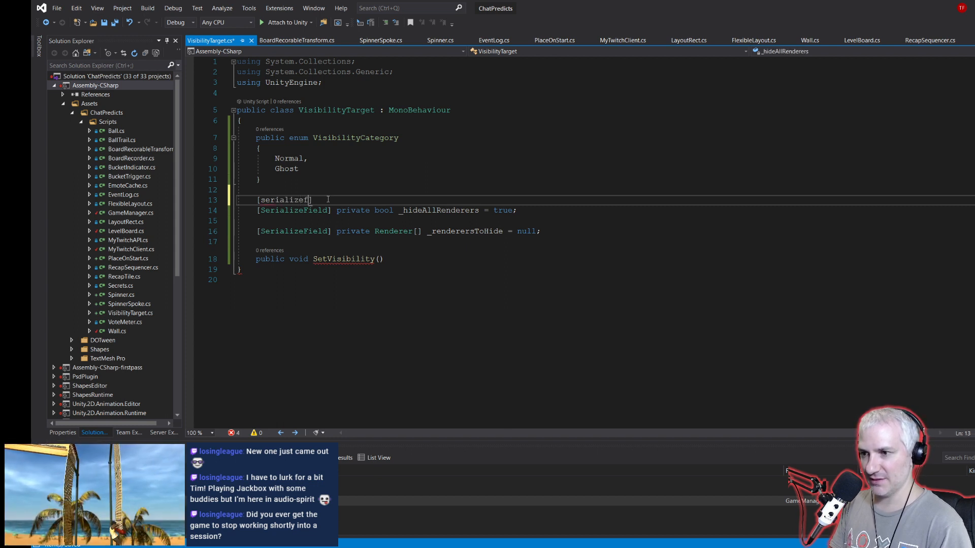
key("Tab")
type("] priva")
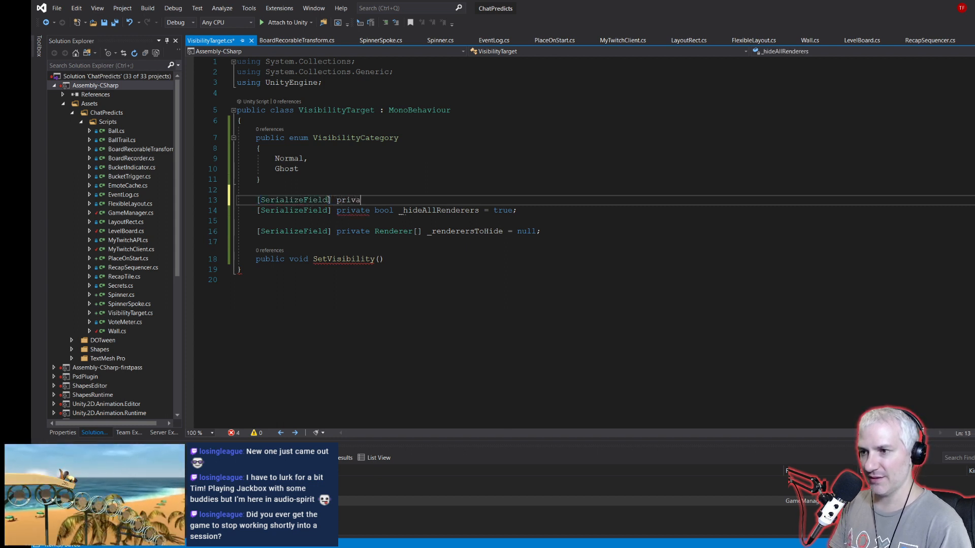
type("te visibilityCategory ")
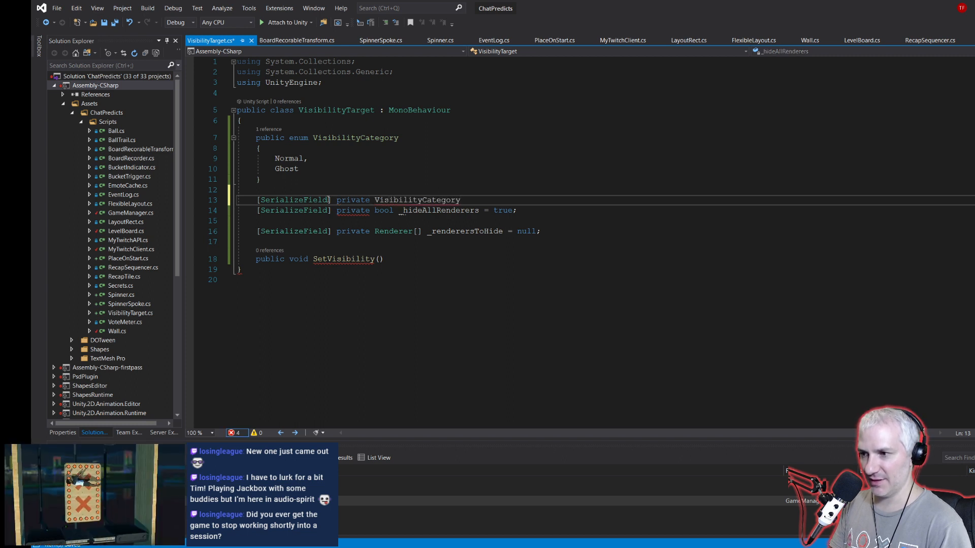
type("_category = VisibilityCategory.Normal;")
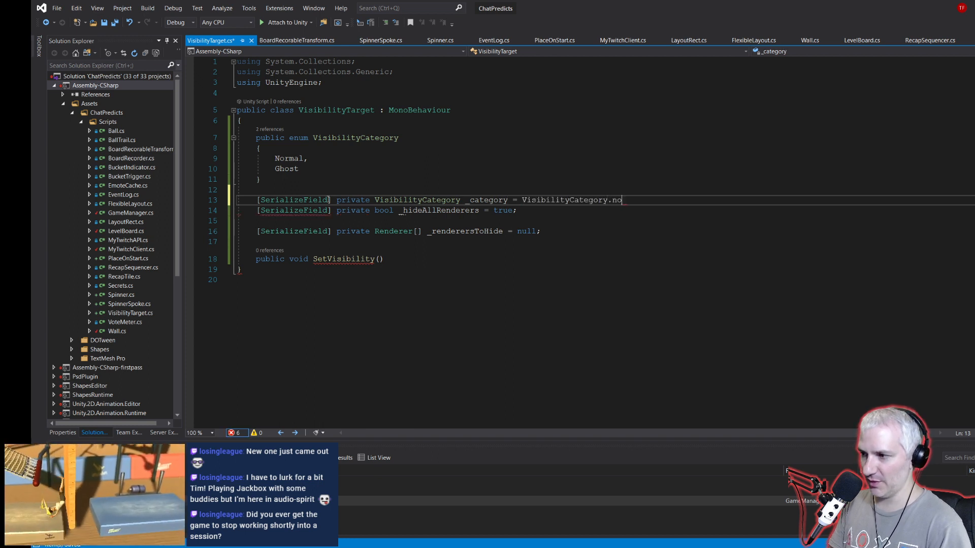
Step: Declare a public VisibilityCategory property named category with an empty body directly below the _category field
key("Return")
type("public ")
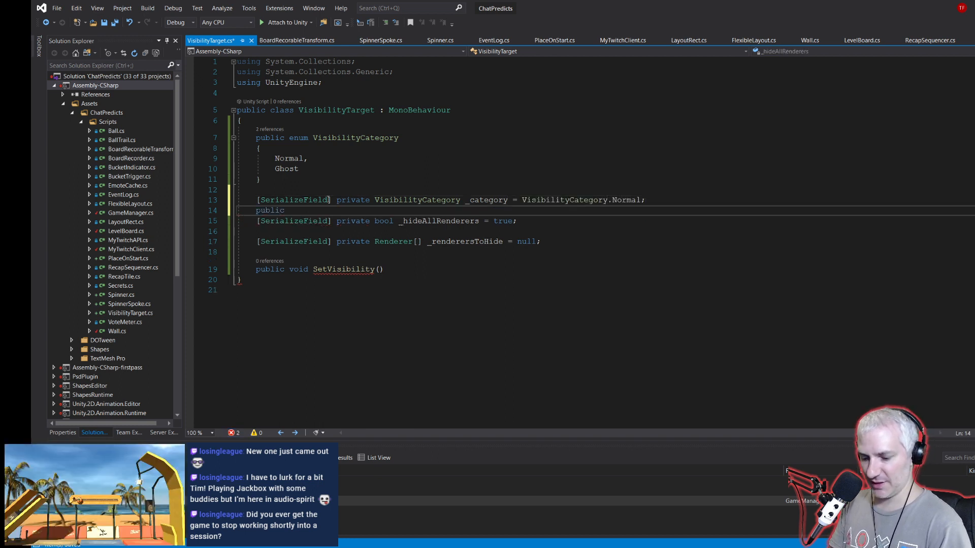
type("vis")
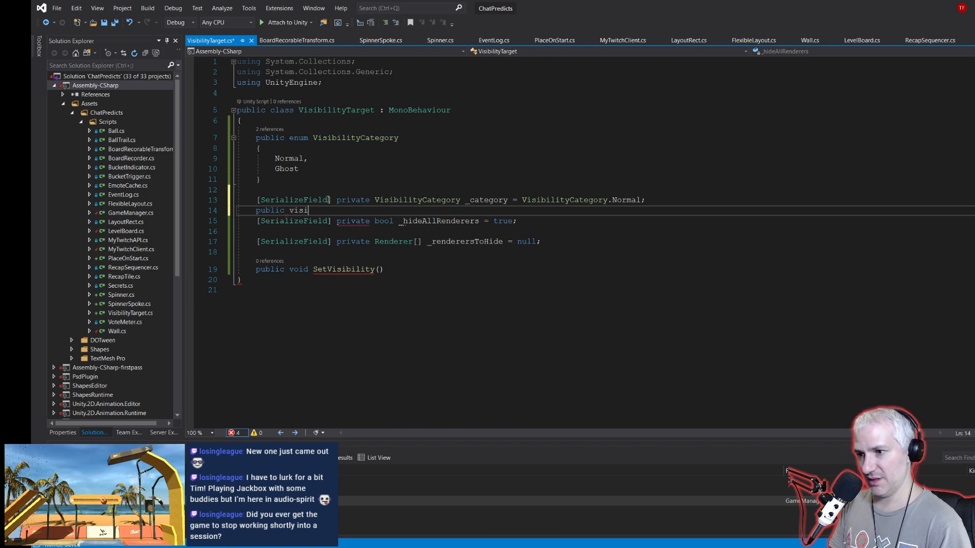
type("i")
key("Tab")
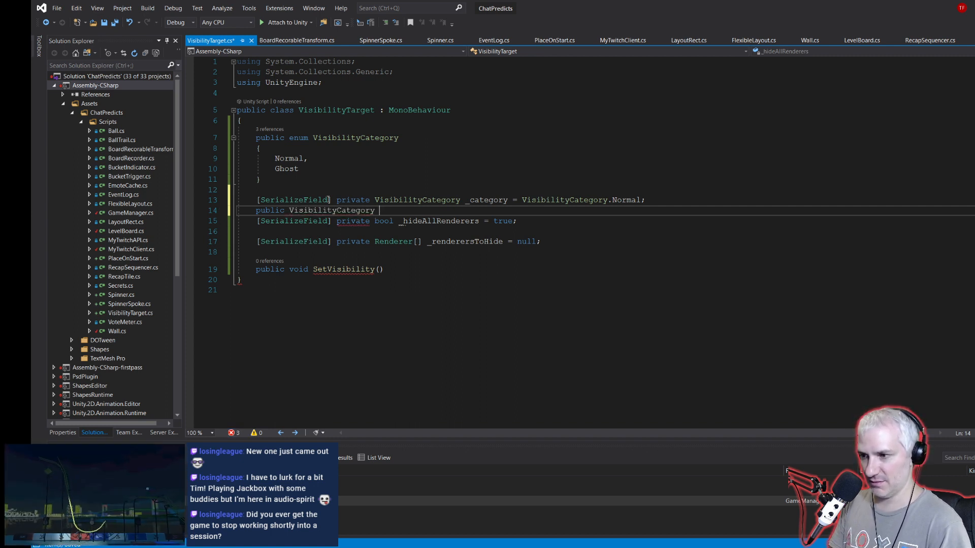
type("category")
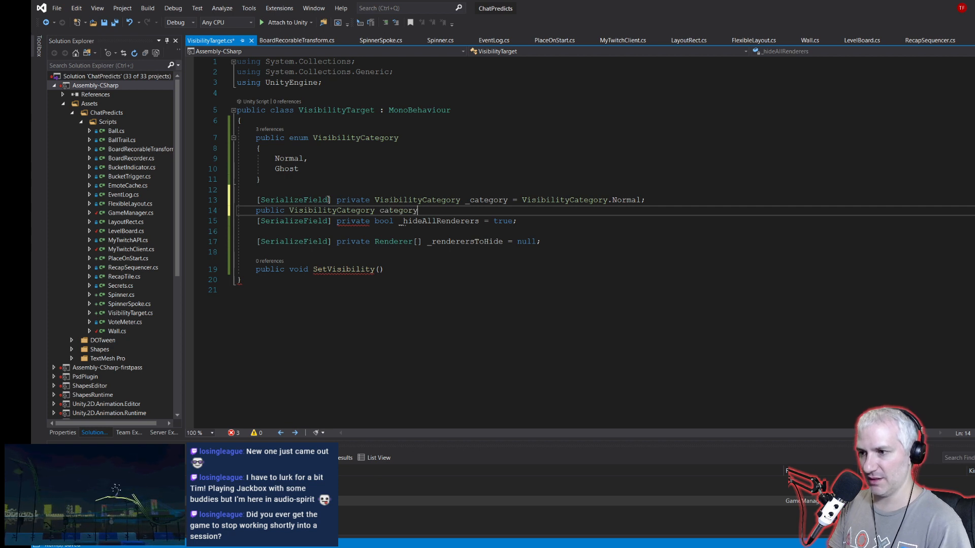
key("Return")
type("{")
key("Return")
Step: Add a getter returning _category to the category property, leave a blank line after the property and save the script
type("get { re")
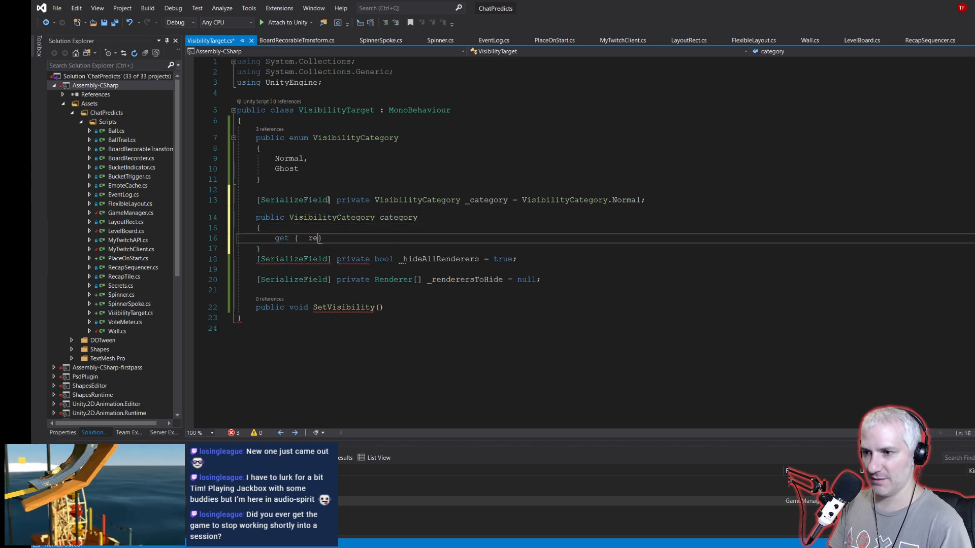
type("turn _category")
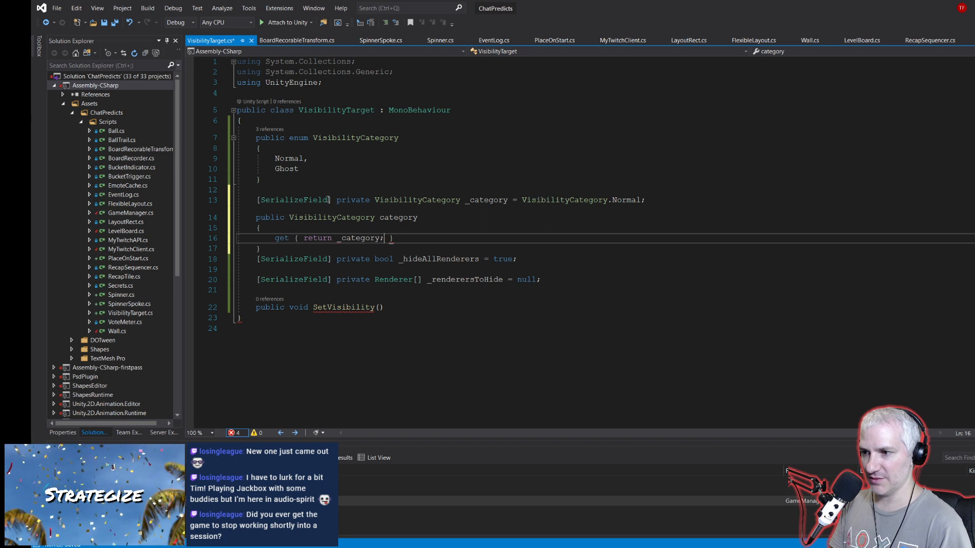
type(";")
key("Down")
key("Return")
key("ctrl+s")
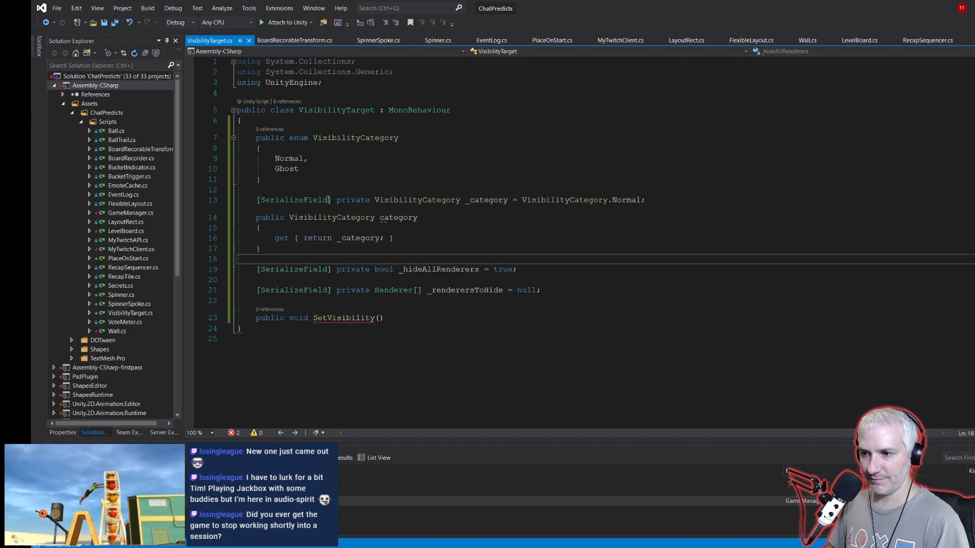
left_click(379, 318)
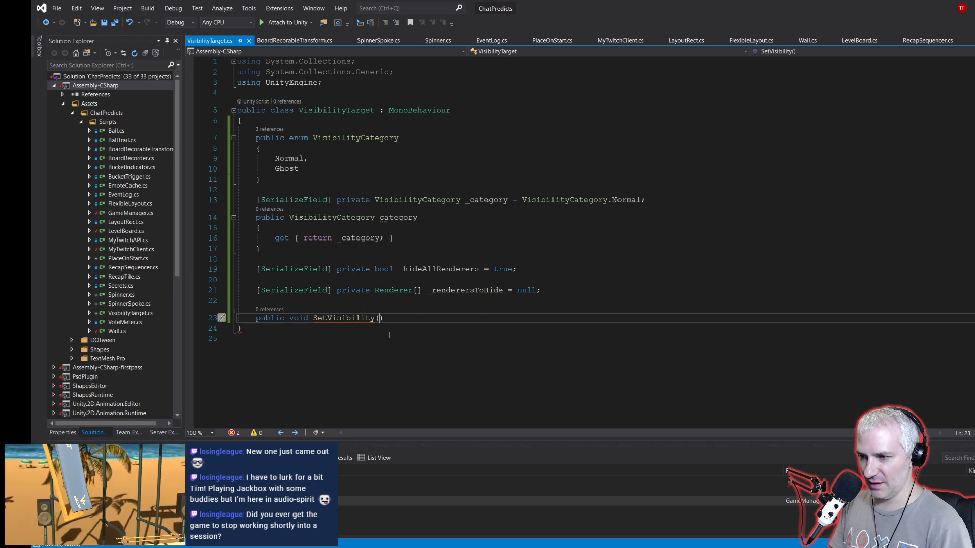
type("Vi")
type("sibilityCategory cate")
key("BackSpace")
key("BackSpace")
key("BackSpace")
key("BackSpace")
key("BackSpace")
key("BackSpace")
key("BackSpace")
key("BackSpace")
key("BackSpace")
key("BackSpace")
key("BackSpace")
key("BackSpace")
key("BackSpace")
key("BackSpace")
key("BackSpace")
key("BackSpace")
key("BackSpace")
key("BackSpace")
key("BackSpace")
key("BackSpace")
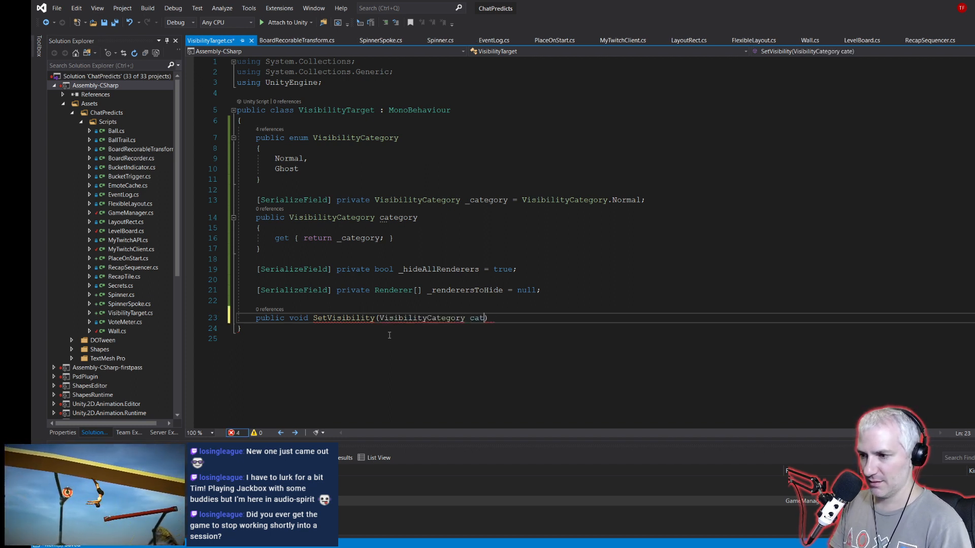
key("BackSpace")
key("BackSpace")
Step: Give SetVisibility a bool parameter named visible and add an empty method body
type("bool ")
type("visible")
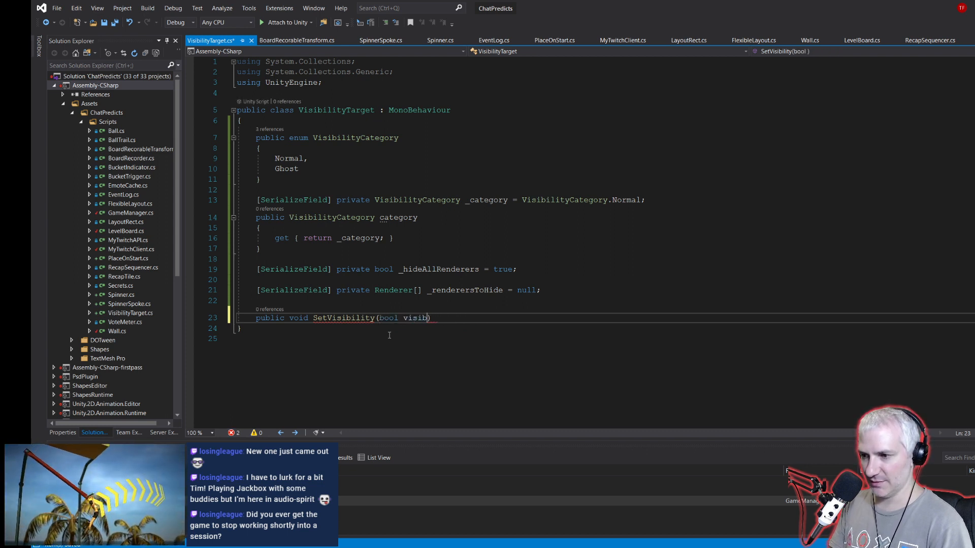
type(")")
key("Return")
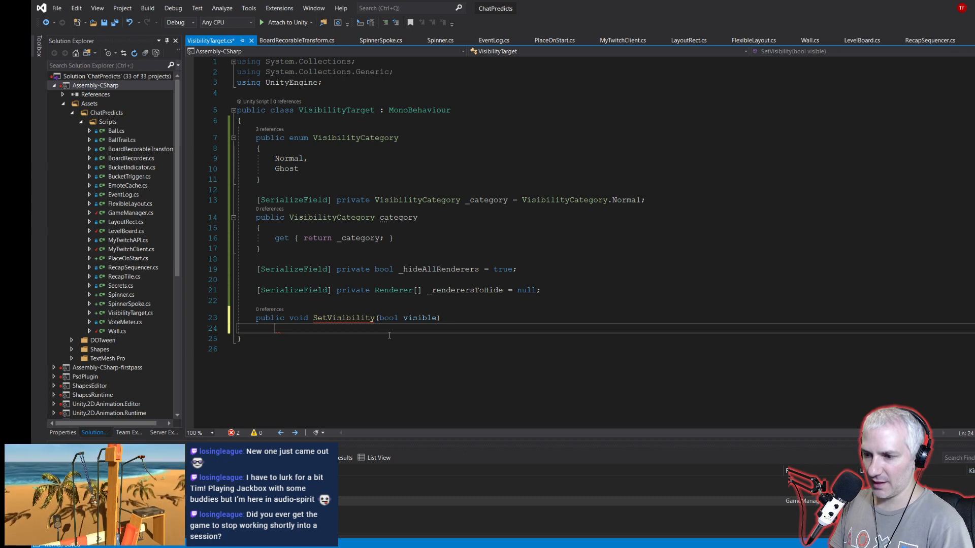
type("{")
key("Return")
Step: In SetVisibility, add an if (_hideAllRenderers) block that assigns GetComponentsInChildren<Renderer>() to _renderersToHide
scroll(343, 276, "down", 3)
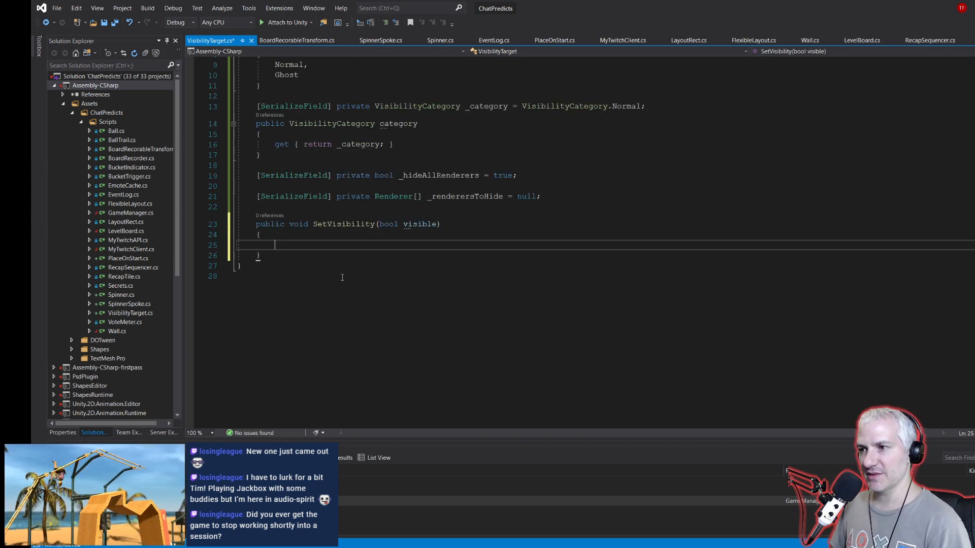
scroll(342, 277, "up", 3)
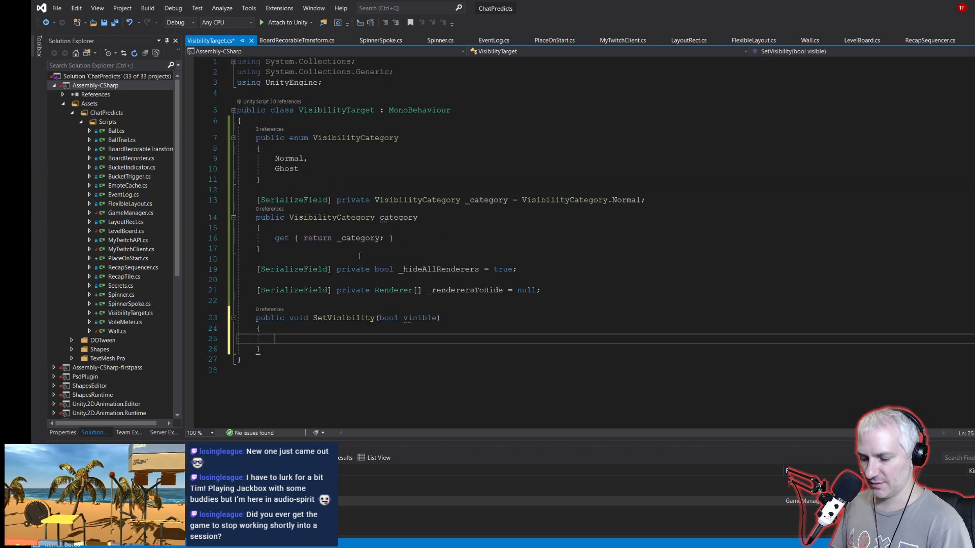
type("if ")
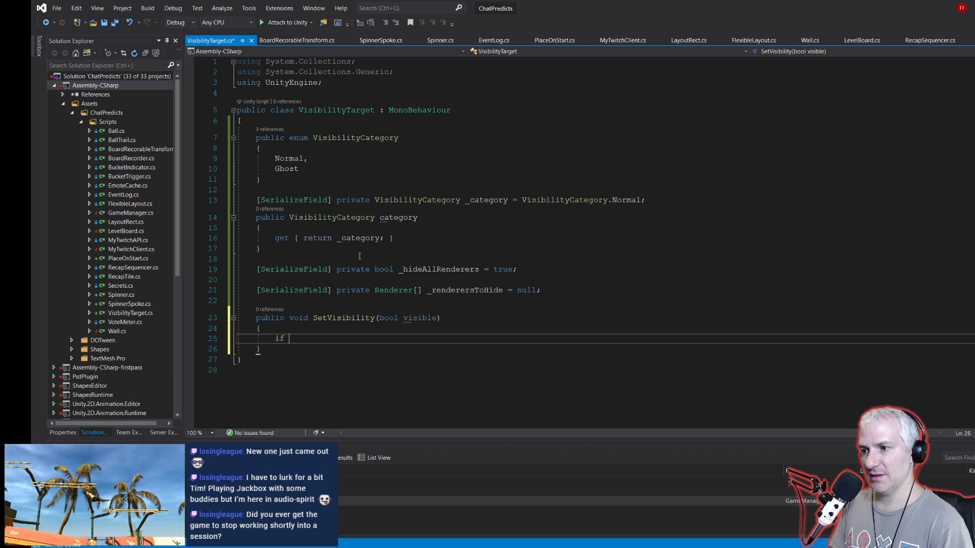
type("(_hideAllRenderers)")
key("Return")
type("{")
key("Return")
type("_renderersToHide")
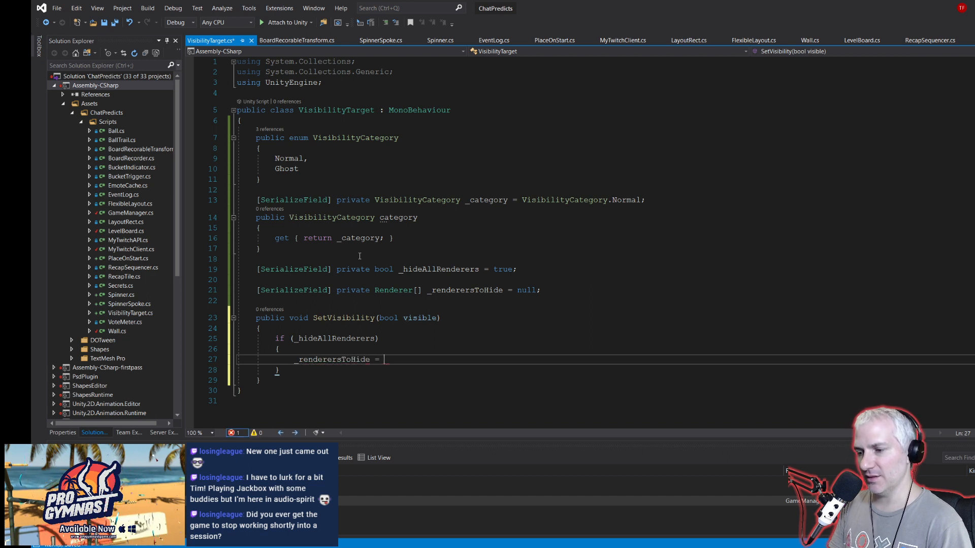
type(" = getcomonentsinchi")
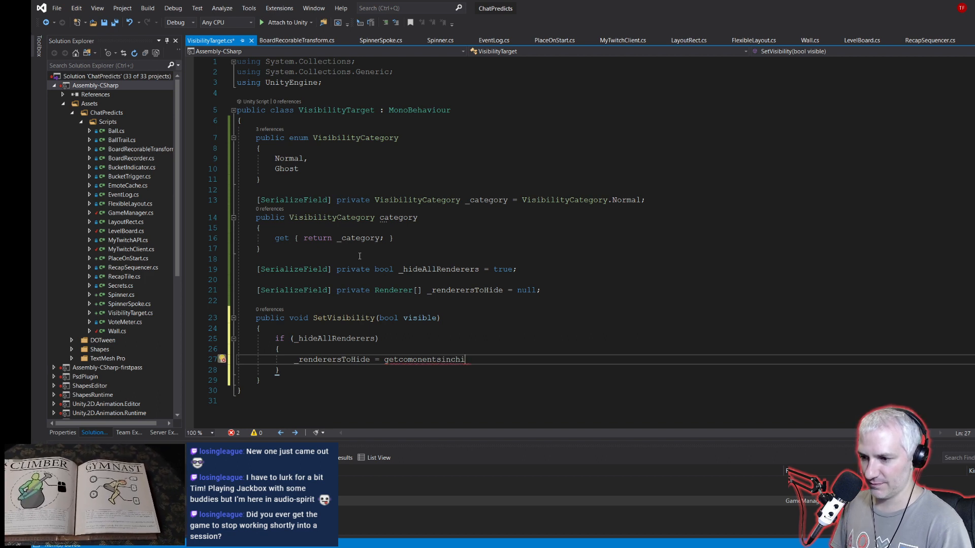
type("<Render")
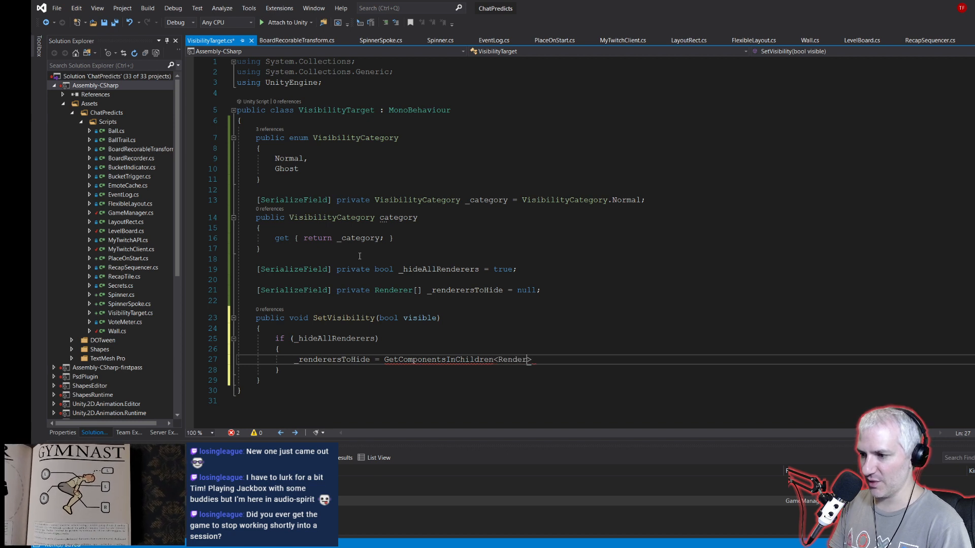
type("er>()")
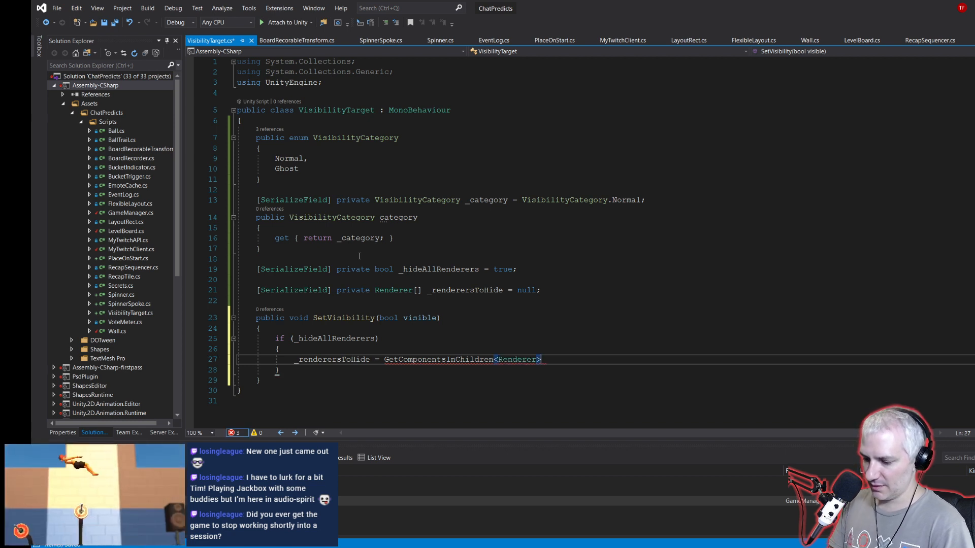
Step: Below the if block, add a foreach loop over each Renderer r in _renderersToHide that sets r.enabled = visible, and save the script
key("Down")
key("Return")
key("Return")
type("foreach")
type("(Renderer r ")
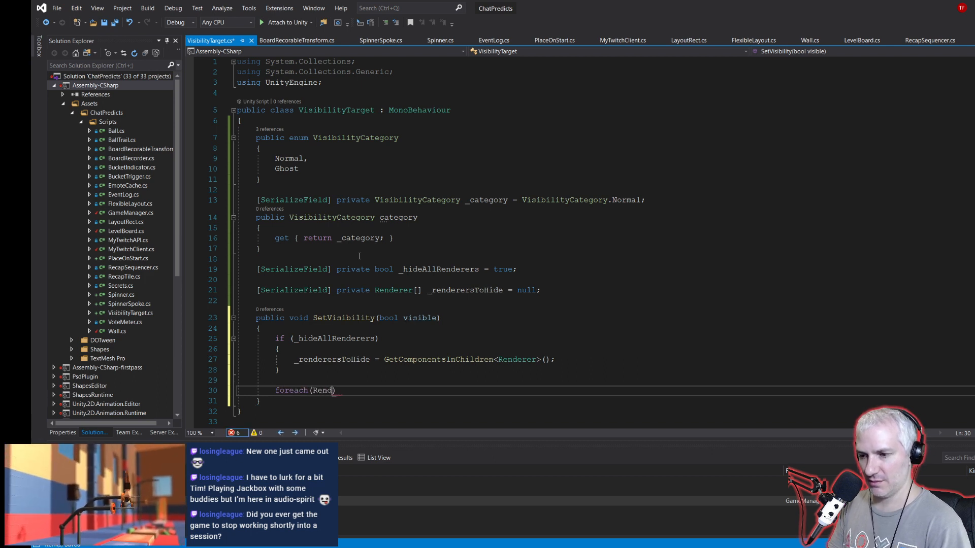
type("in _renderersToHide)")
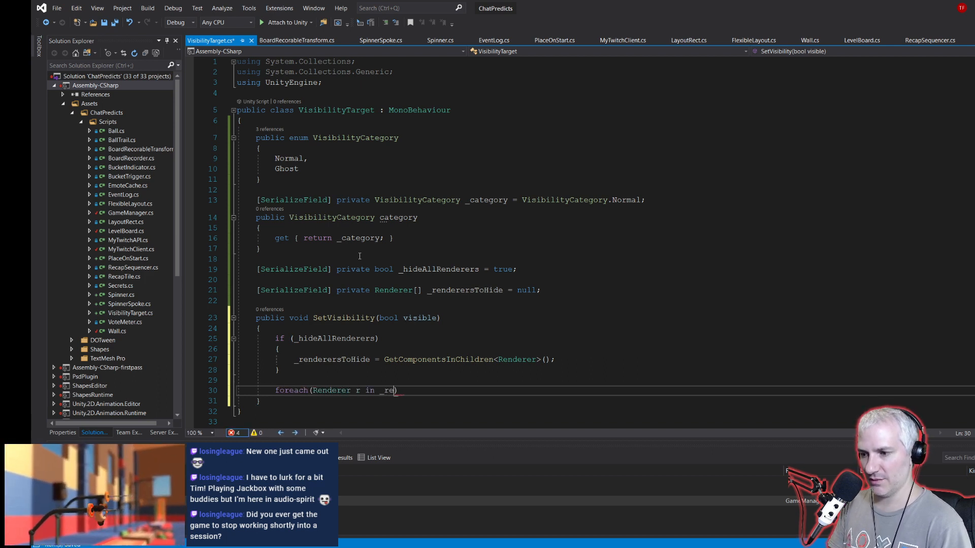
key("Return")
type("{")
key("Return")
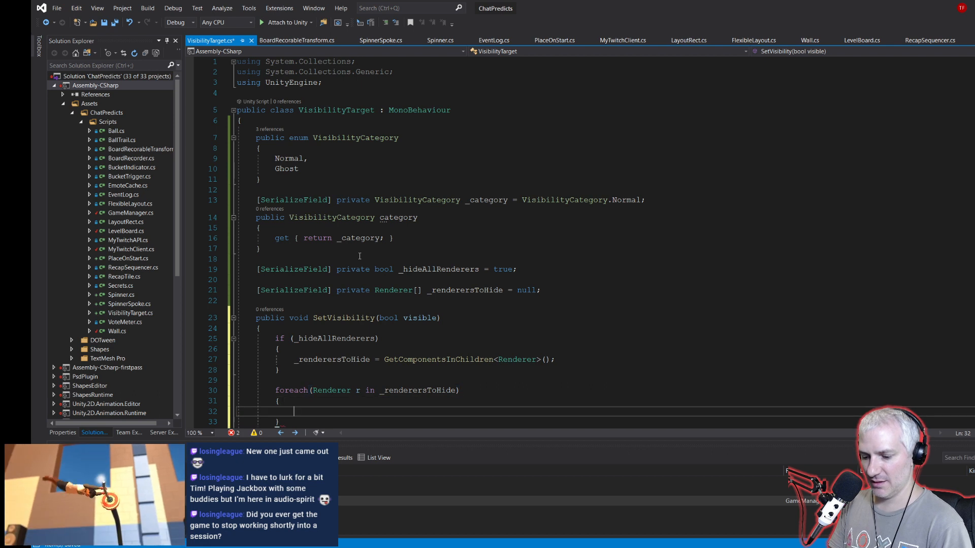
type("r.enabled = visible;")
key("ctrl+s")
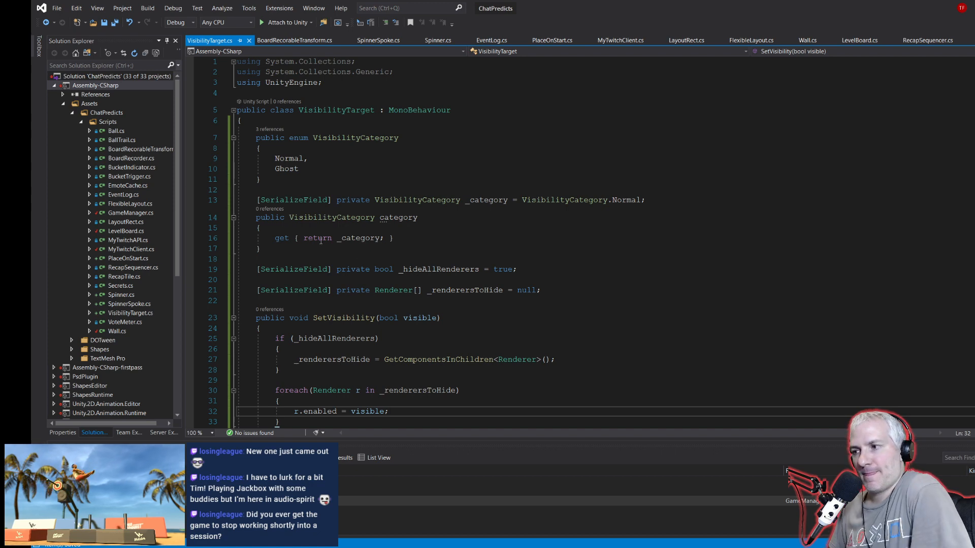
Step: Review the VisibilityTarget script's _hideAllRenderers and _renderersToHide fields and its SetVisibility method
scroll(351, 243, "down", 3)
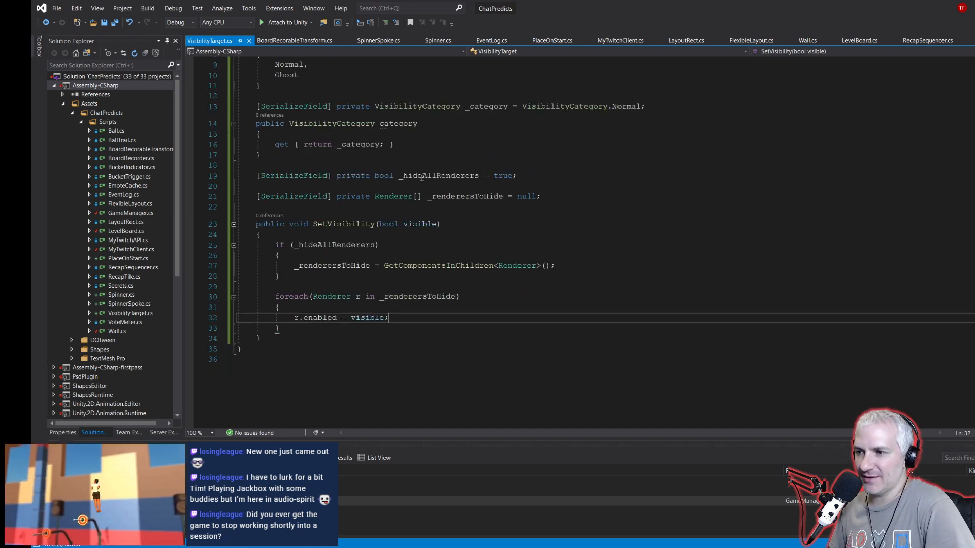
left_click(405, 175)
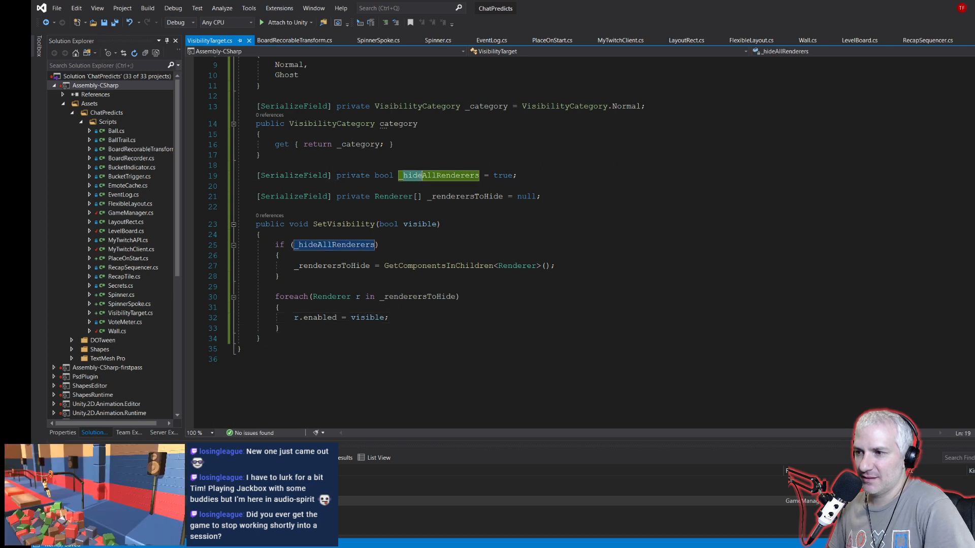
left_click(408, 196)
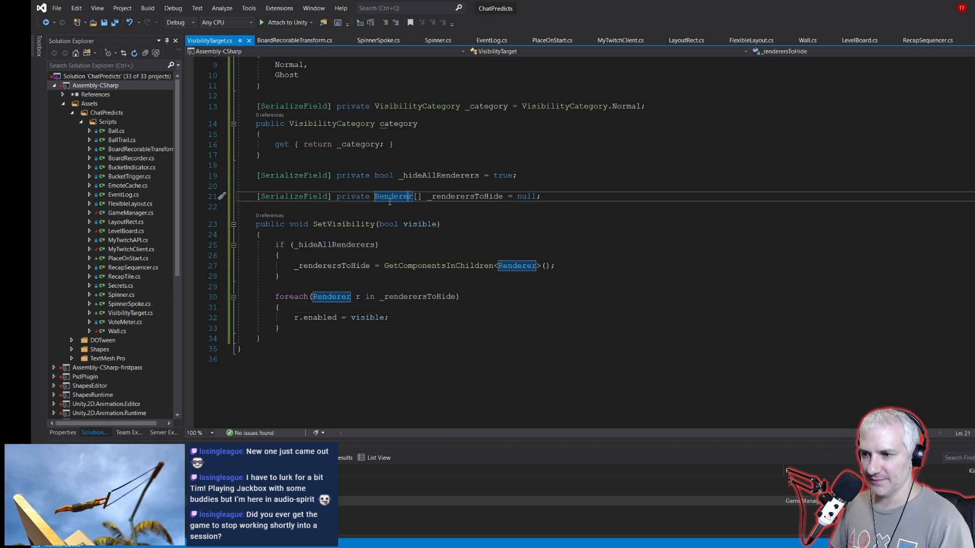
key("ctrl+a")
left_click(360, 223)
left_click(417, 226)
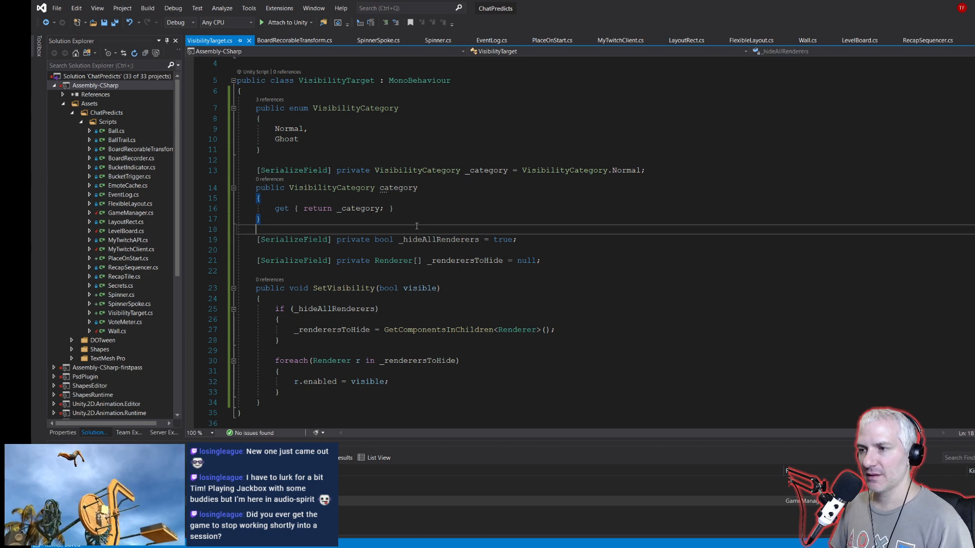
scroll(417, 226, "down", 3)
scroll(416, 226, "up", 4)
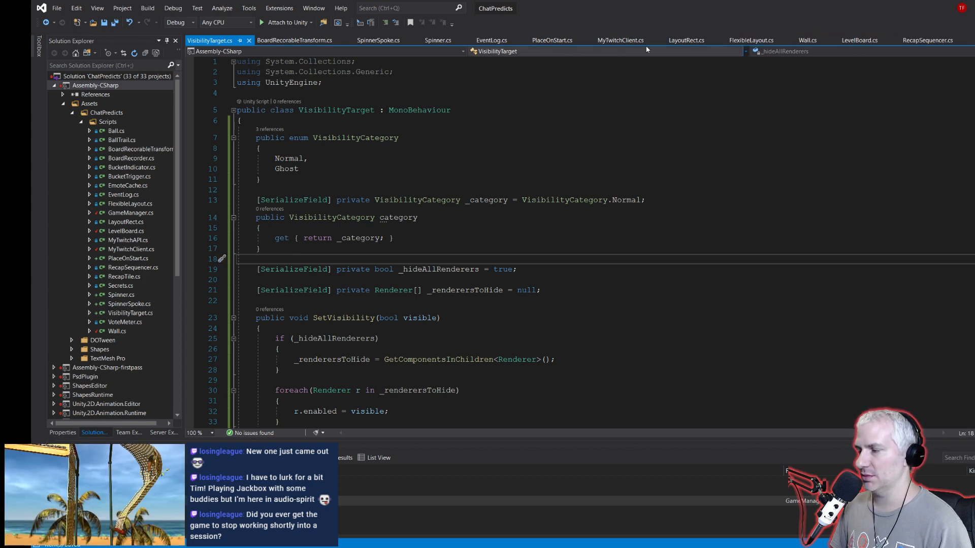
Step: In LevelBoard.cs, comment out the _ballRef.SetVisible and _ghostBall.SetActive lines inside SetVisibility and save the script
left_click(848, 41)
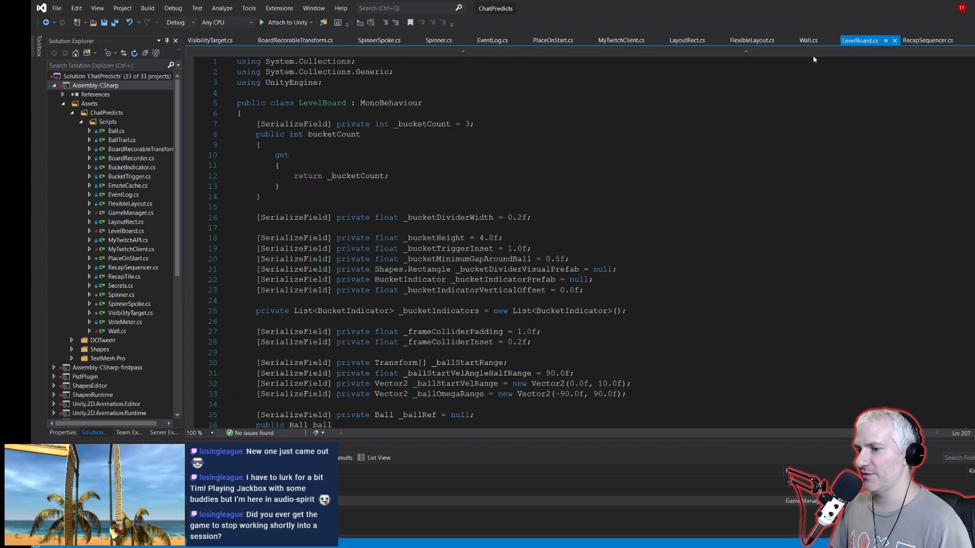
scroll(346, 218, "down", 3)
key("ctrl+f")
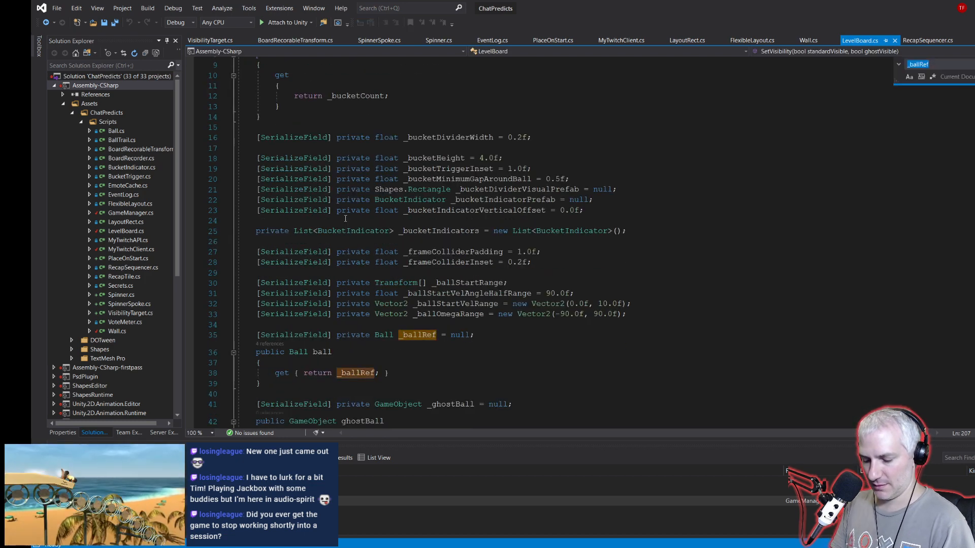
type("visibi")
key("Escape")
left_click(399, 222)
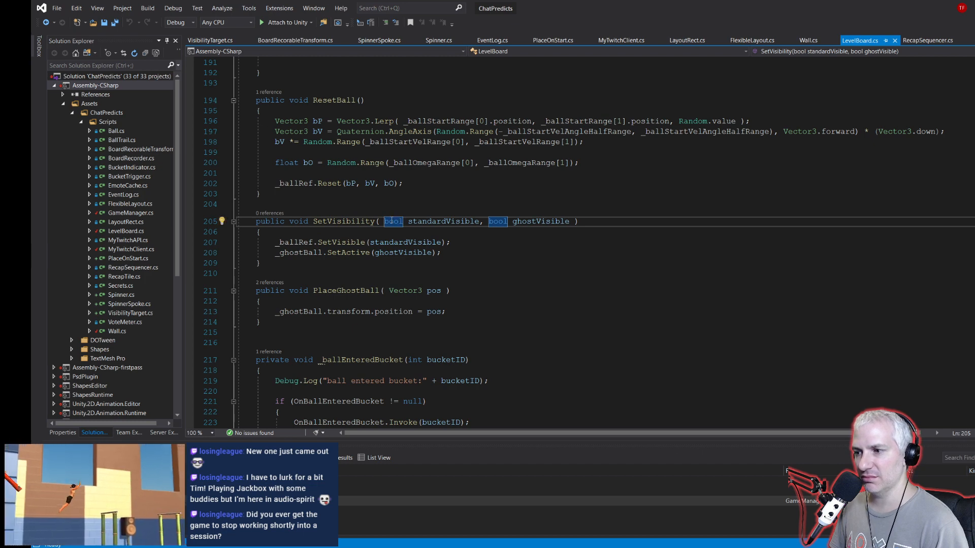
left_click(275, 244)
type("//")
left_click(274, 252)
type("/")
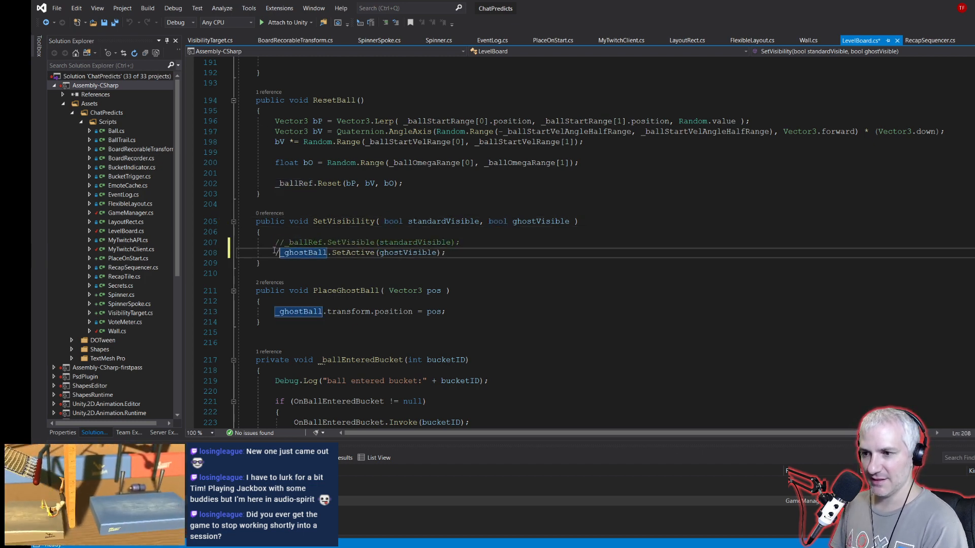
type("/")
key("End")
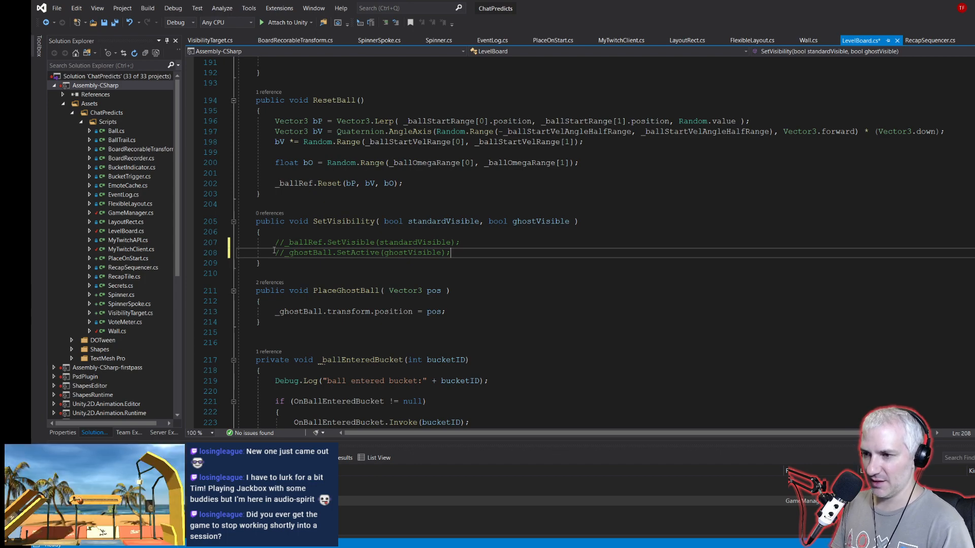
key("ctrl+s")
Step: Below the layoutRect property in LevelBoard.cs, add the comment line "// visiblity targets"
scroll(364, 242, "up", 20)
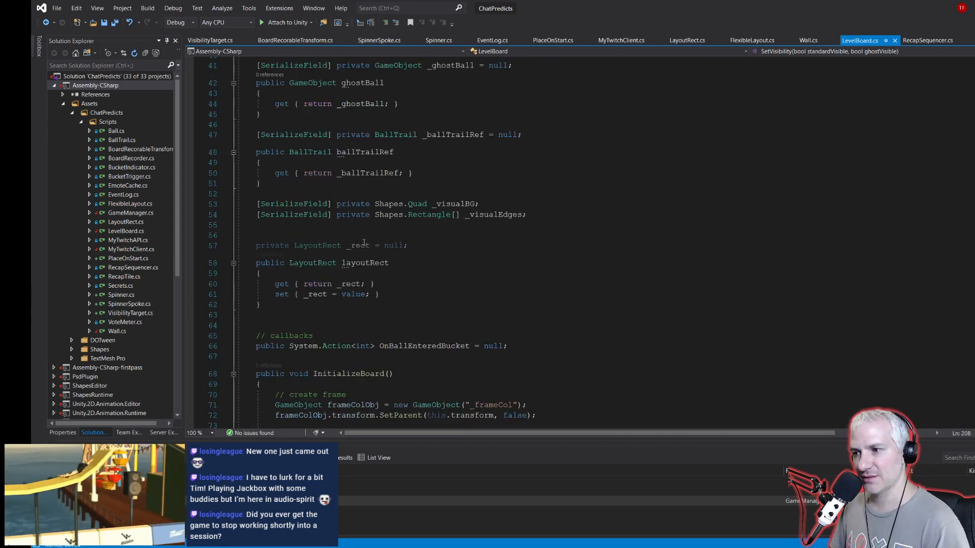
left_click(332, 318)
key("Return")
type("// visibli")
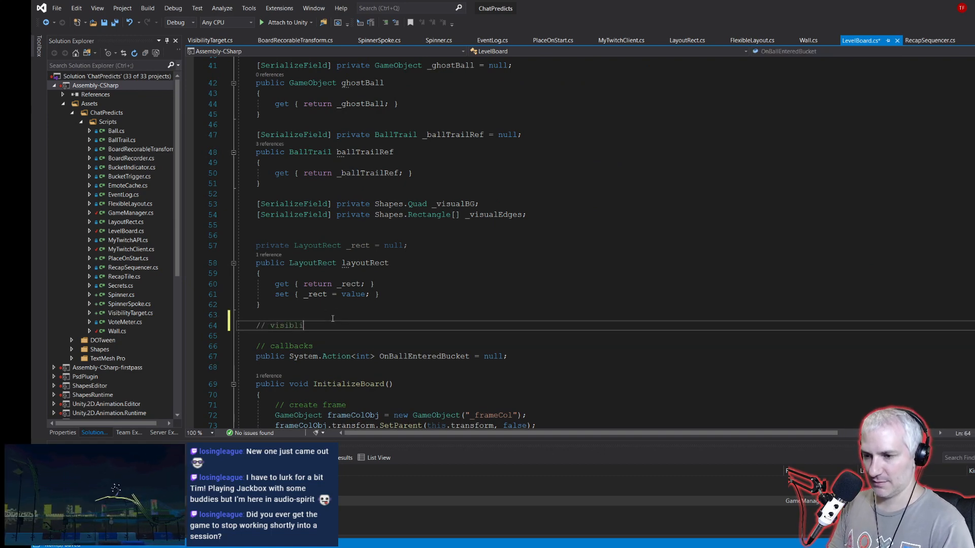
type("ty targets")
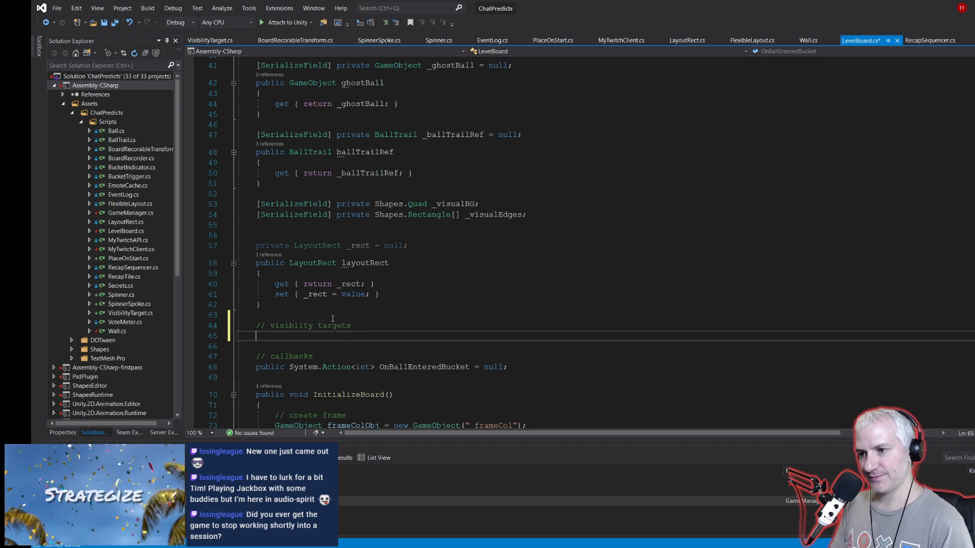
Step: Under the comment, declare a private List<VisibilityTarget> named _visTargets initialized with new List<VisibilityTarget>()
key("Return")
type("private L")
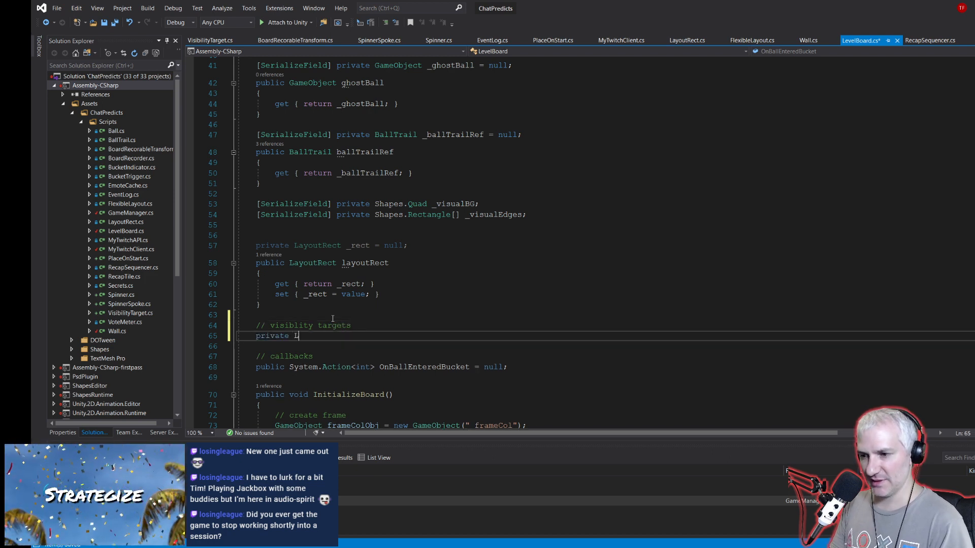
type("ist<_visi")
key("BackSpace")
key("BackSpace")
key("BackSpace")
key("BackSpace")
key("BackSpace")
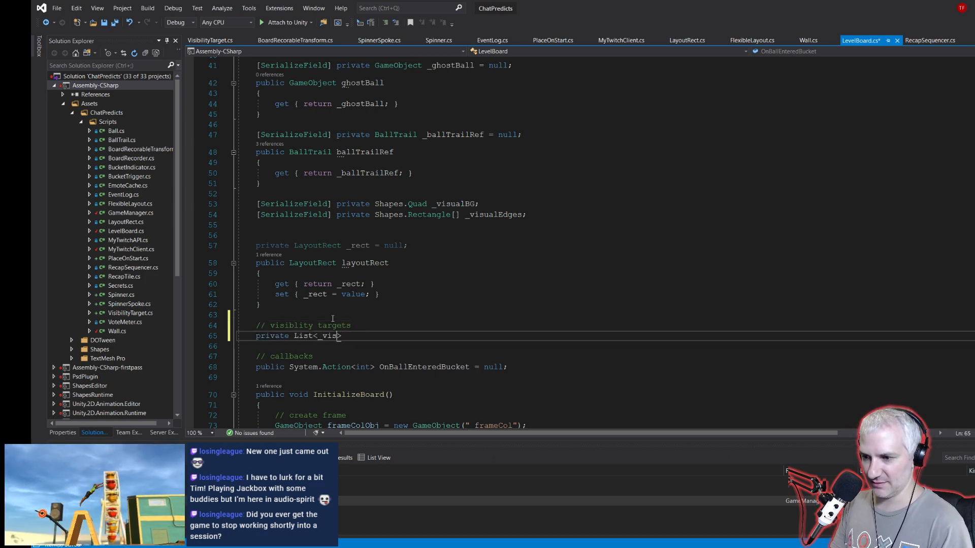
type("visibilty")
key("Return")
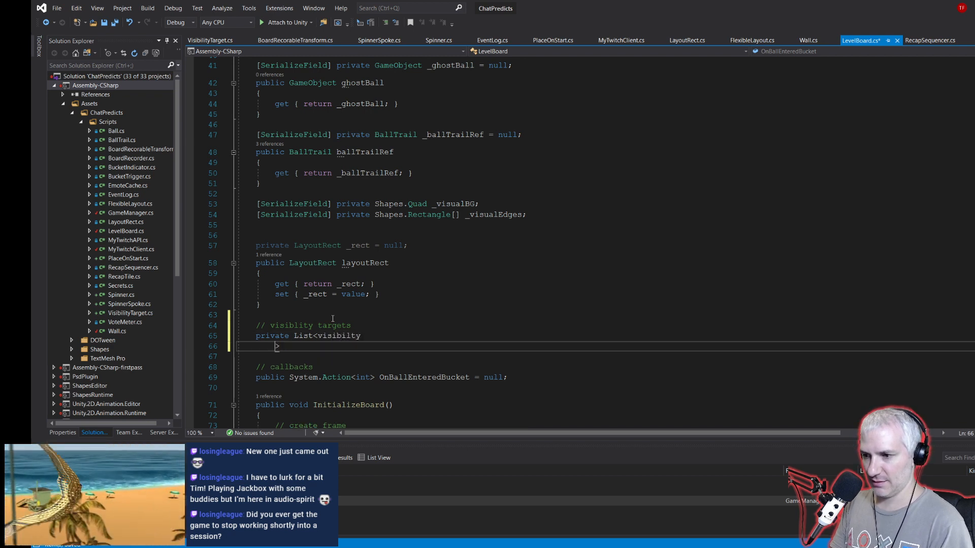
key("shift+Home")
key("BackSpace")
key("shift+Home")
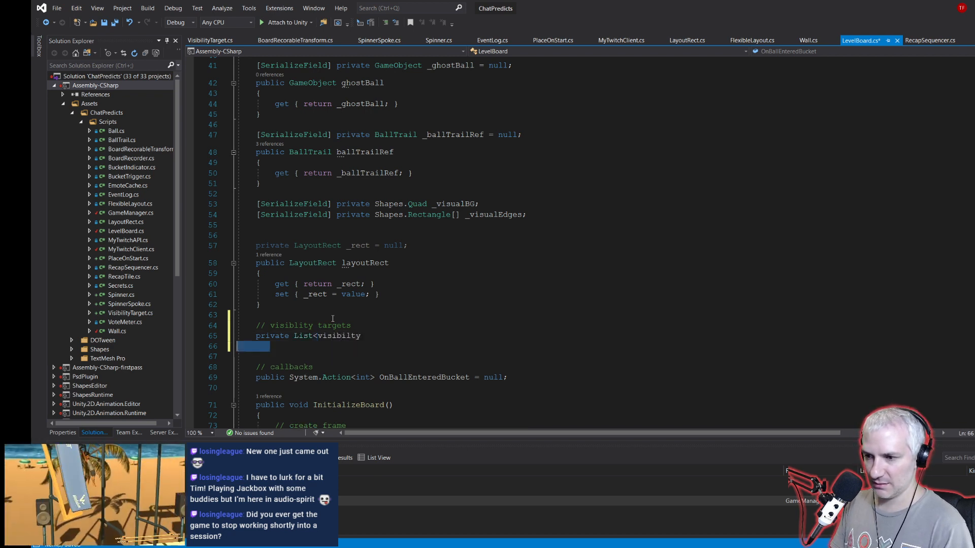
key("BackSpace")
key("BackSpace")
key("BackSpace")
key("BackSpace")
key("BackSpace")
key("BackSpace")
key("BackSpace")
key("BackSpace")
key("BackSpace")
type("VisibilityTarget> _visTargets = new List<VisibilityTarget>();")
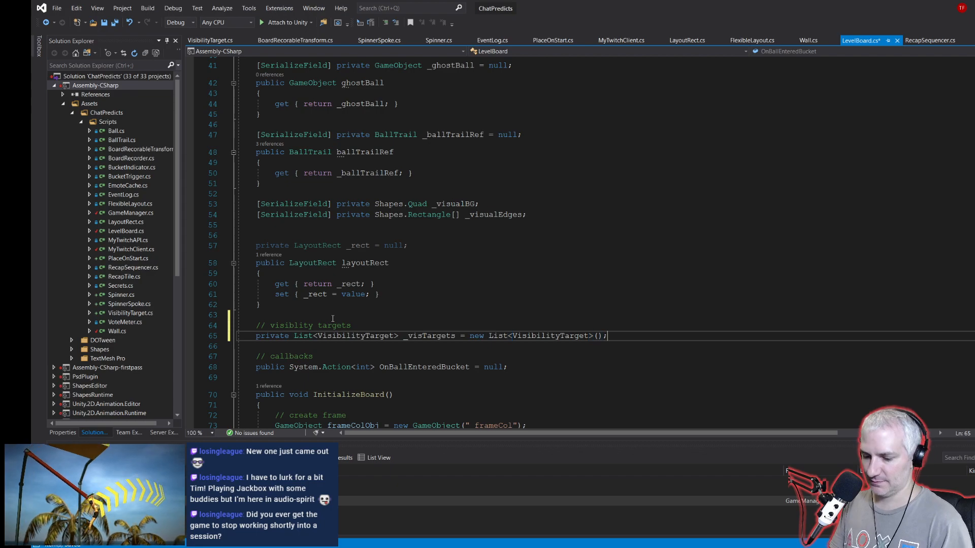
Step: After the placer loop in InitializeBoard, add the comment "// gather visibility targets!" and a _visTargets.Clear() call
scroll(268, 307, "down", 13)
scroll(267, 307, "down", 20)
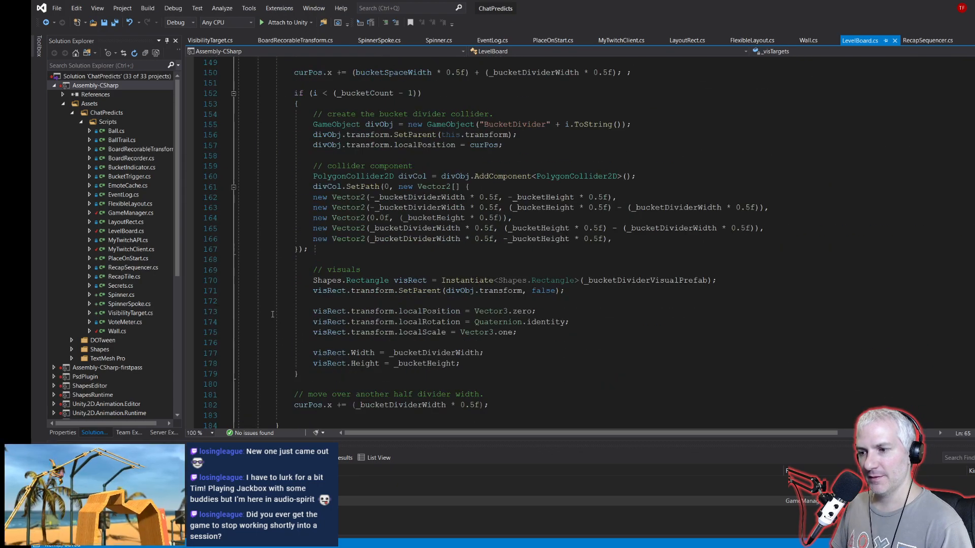
scroll(273, 314, "down", 6)
left_click(287, 312)
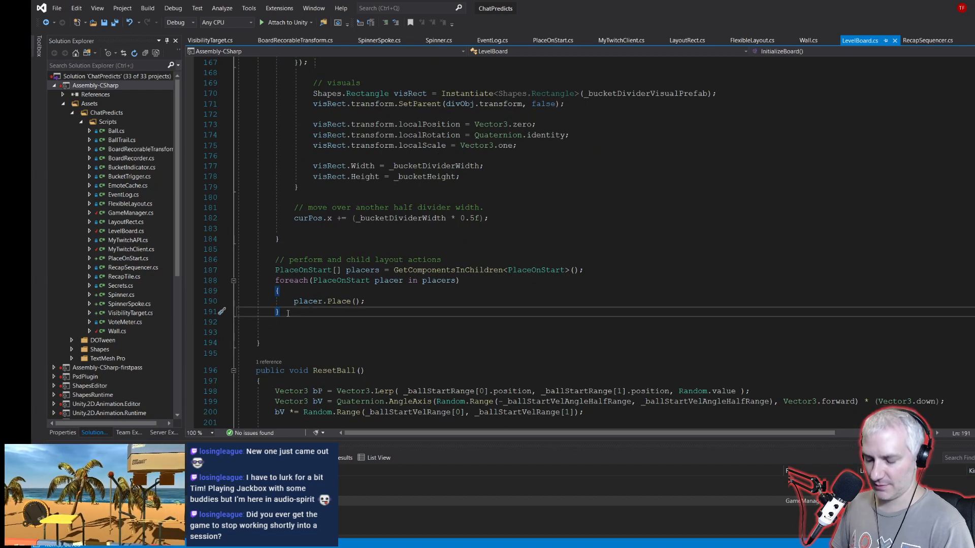
key("Return")
key("Return")
type("// gather visibility targets!")
key("Return")
type("_visTargets.Clear();")
key("Return")
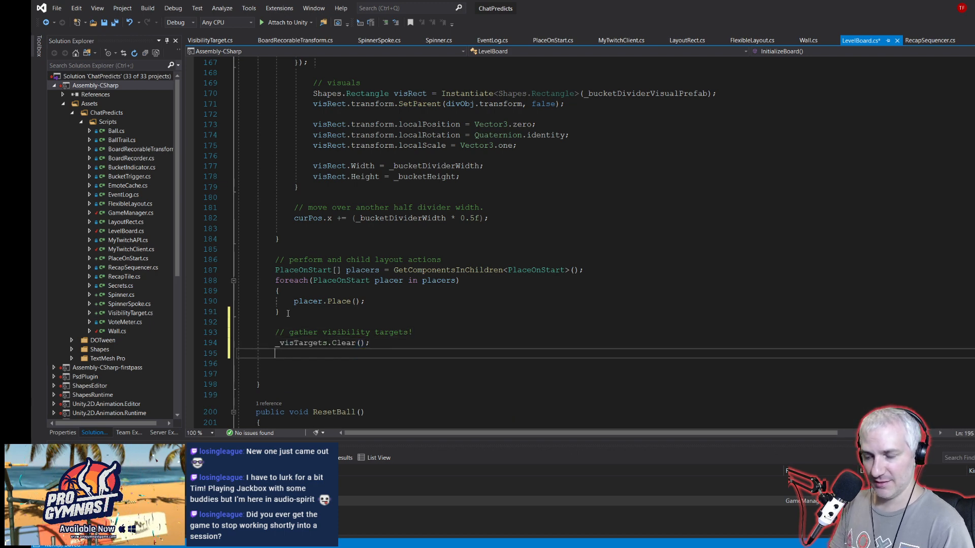
Step: Add _visTargets.AddRange(GetComponentsInChildren<VisibilityTarget>()) after the Clear call, save, and remove an extra blank line below it
type("_visTargets.AddRange(get")
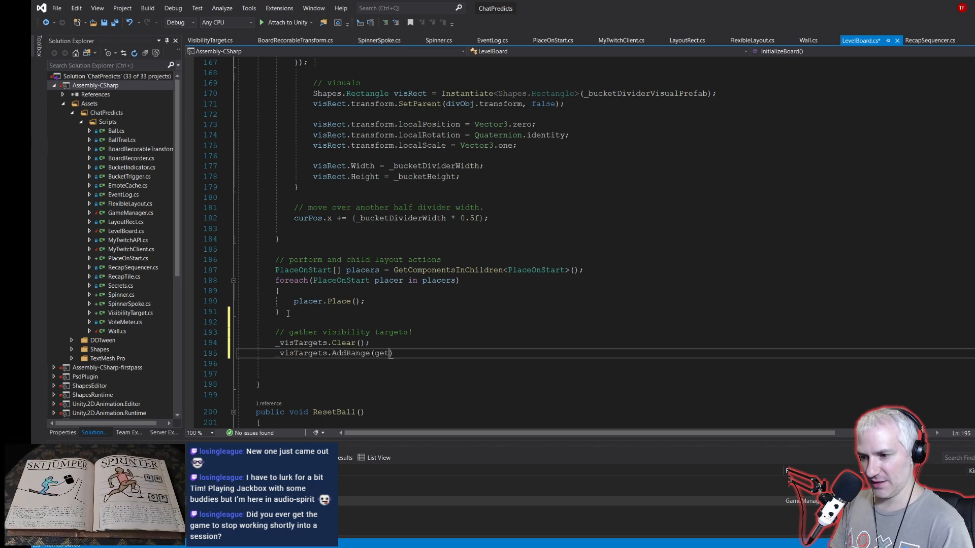
type("compo")
type("nentsinchi")
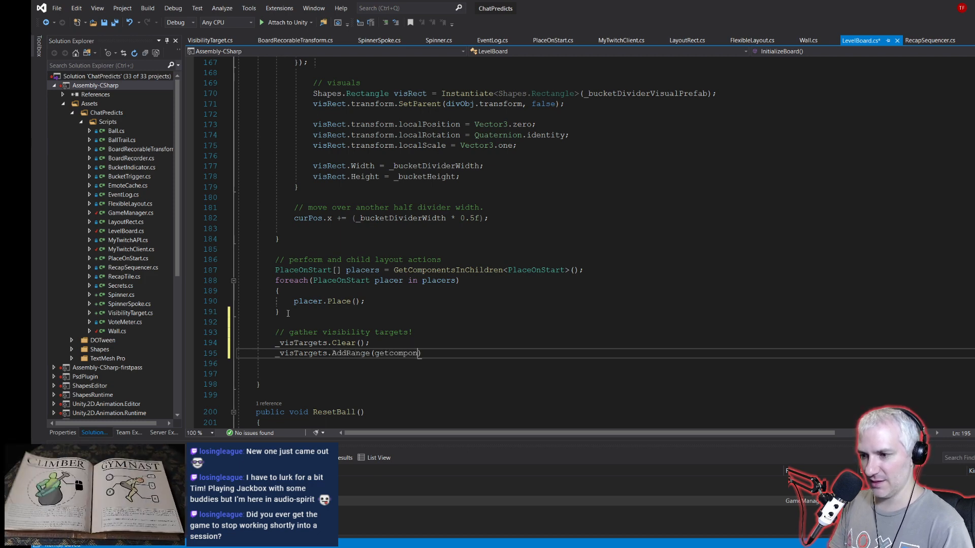
type("l")
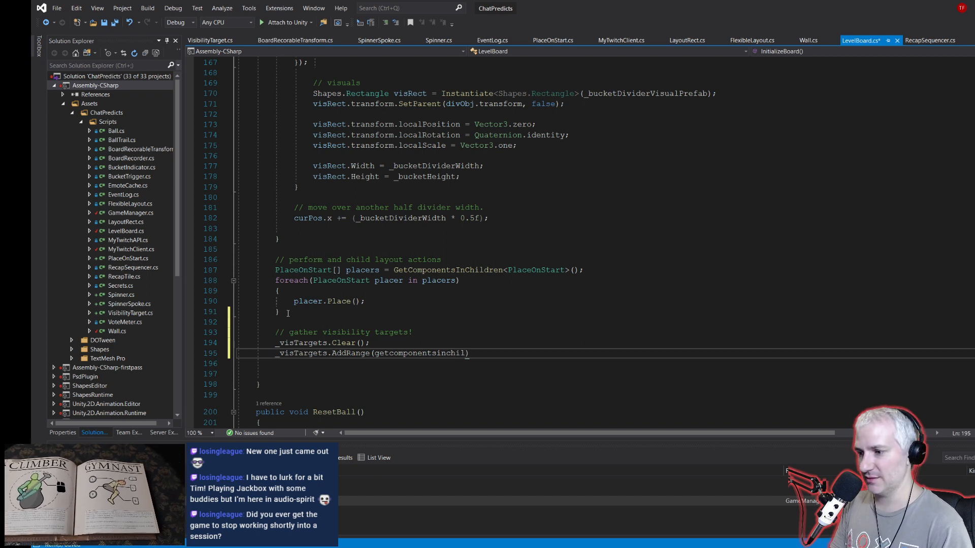
type("dren<")
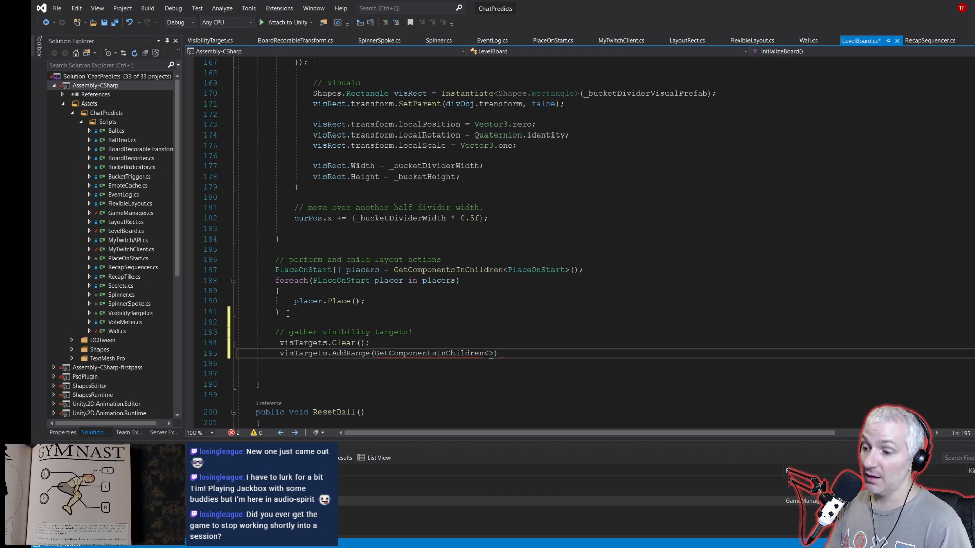
type("VisibilityTarget>())")
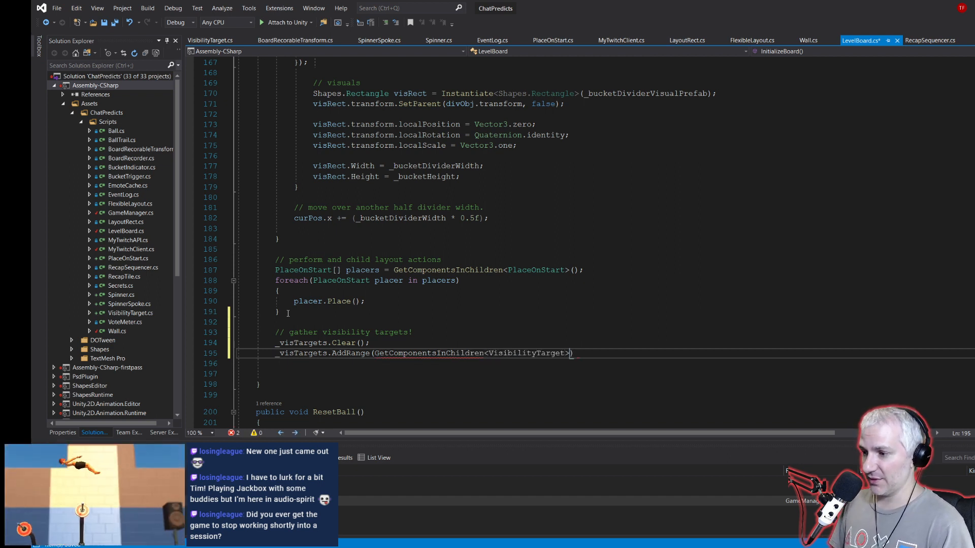
type(";")
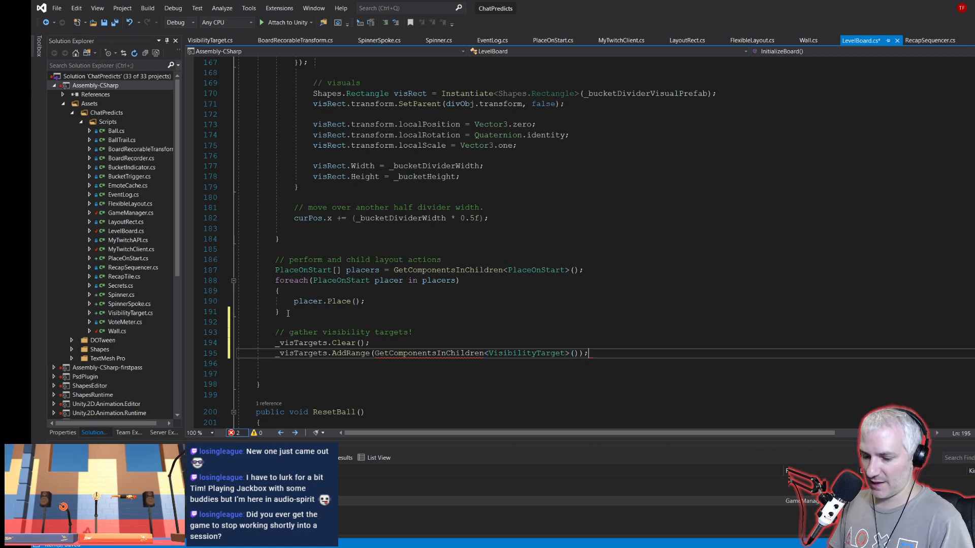
key("ctrl+s")
key("Delete")
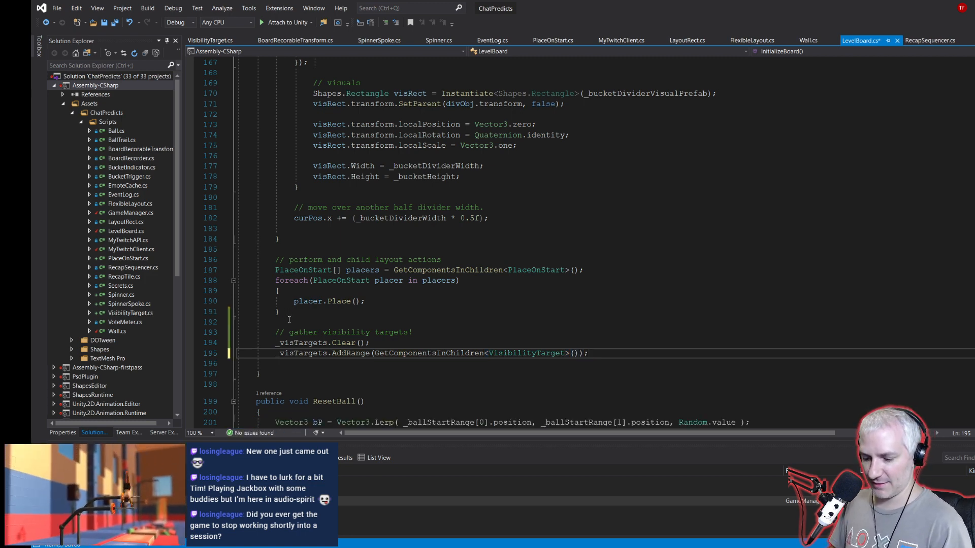
Step: In LevelBoard's SetVisibility, add an empty foreach loop over each VisibilityTarget t in _visTargets below the commented-out lines
key("ctrl+f")
type("visibil")
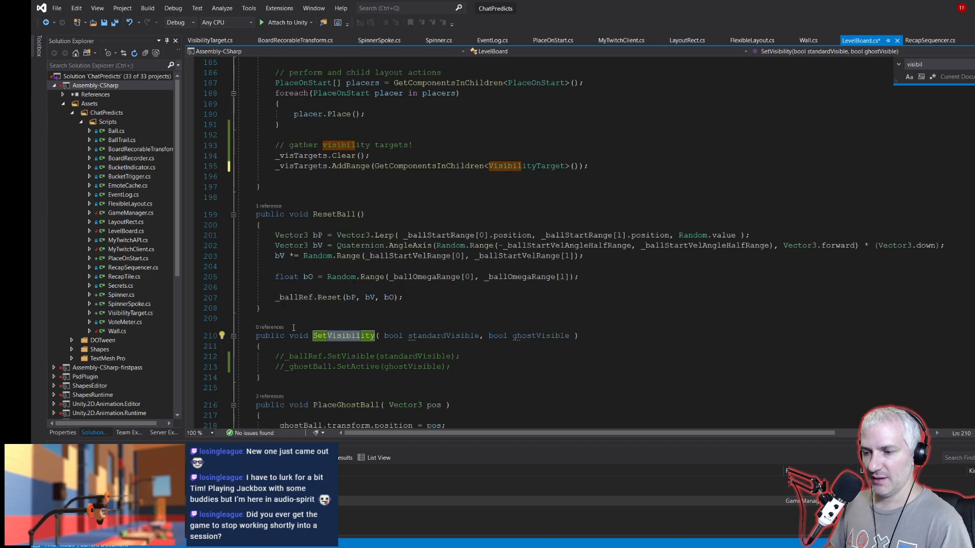
left_click(460, 277)
key("Return")
key("Return")
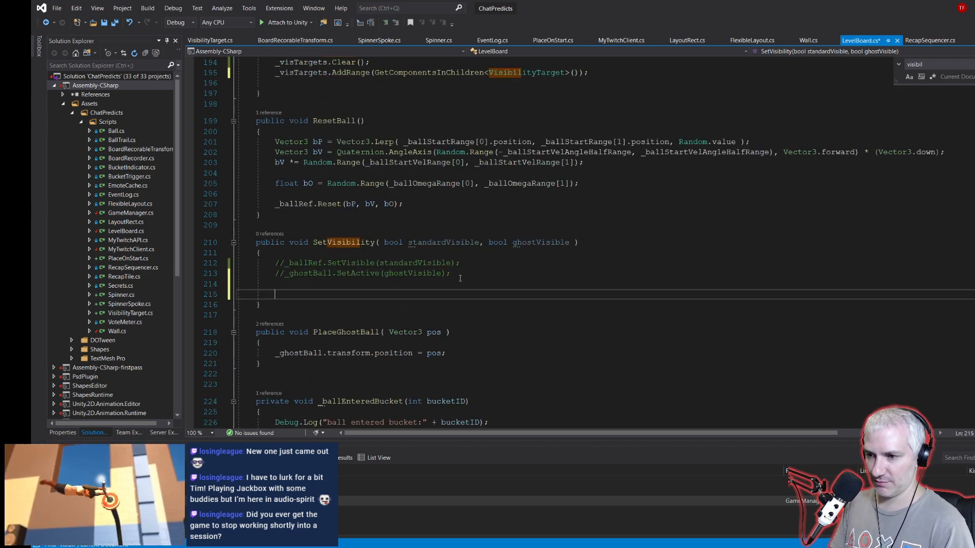
type("foreach(visib")
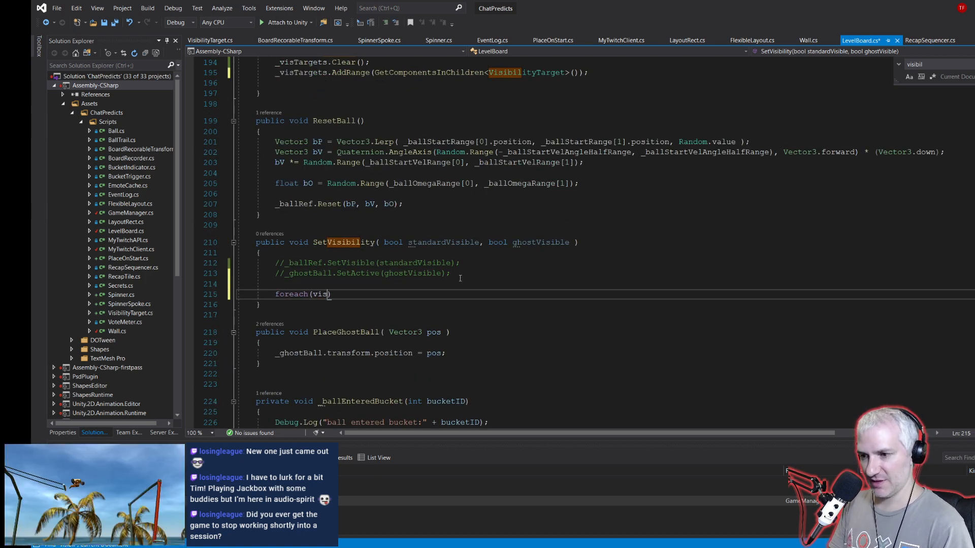
type(" t in _vis")
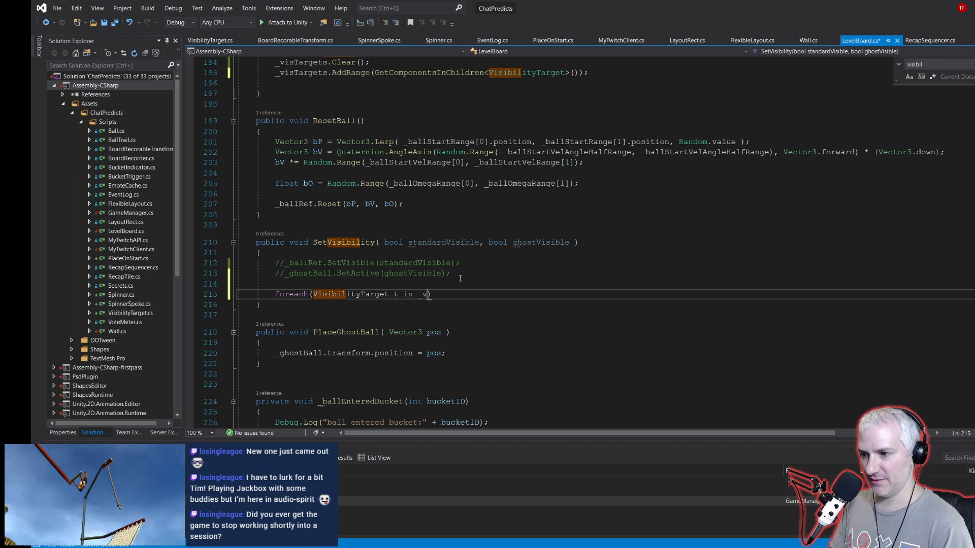
key("Tab")
type(")")
key("Return")
type("{")
key("Return")
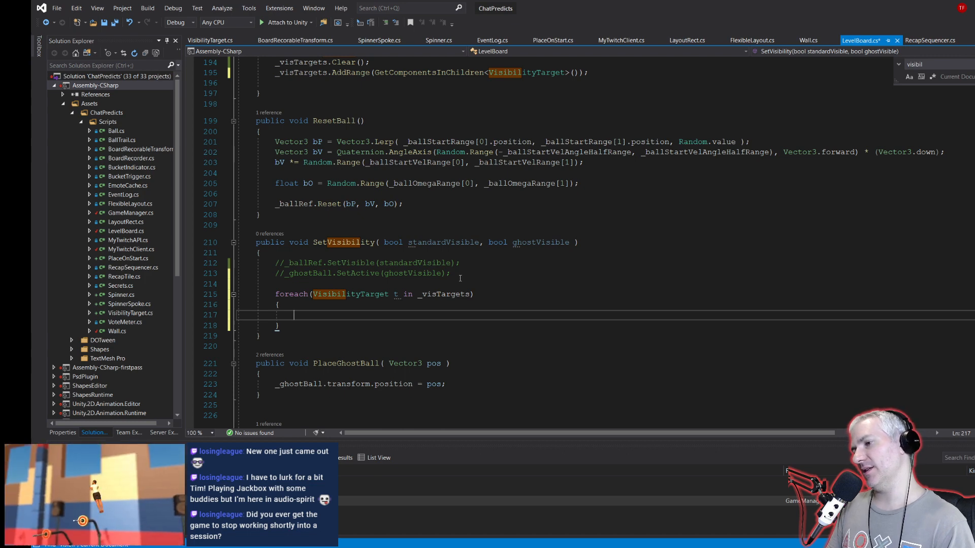
Step: Inside the foreach loop, start a t.SetVisibility call and declare bool visible = standardVisible; above it
type("t.set")
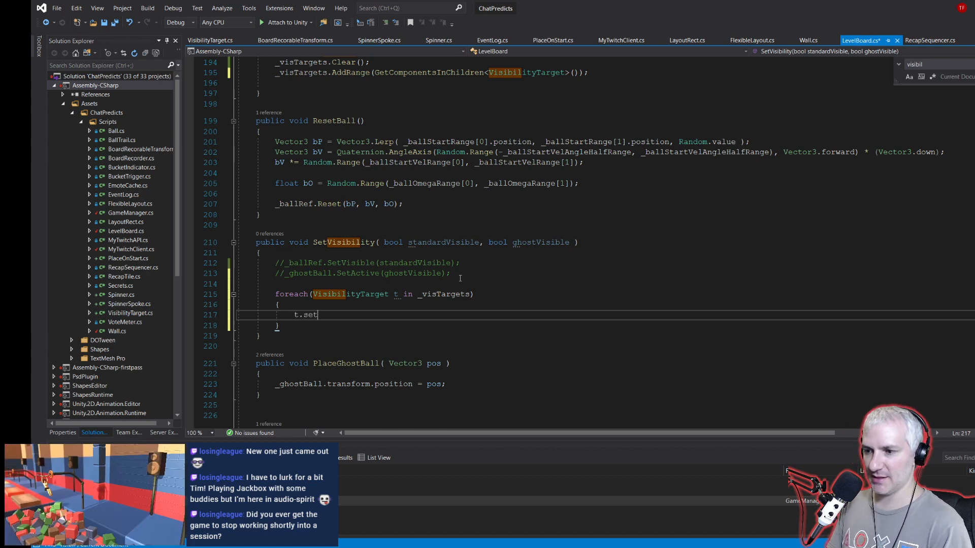
type("Visibility( (t")
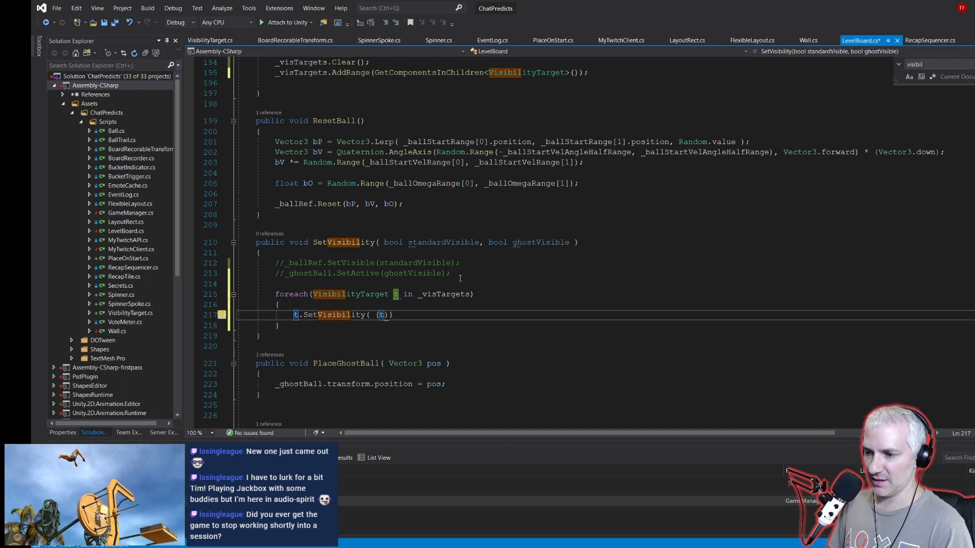
key("ctrl+Return")
type("bool")
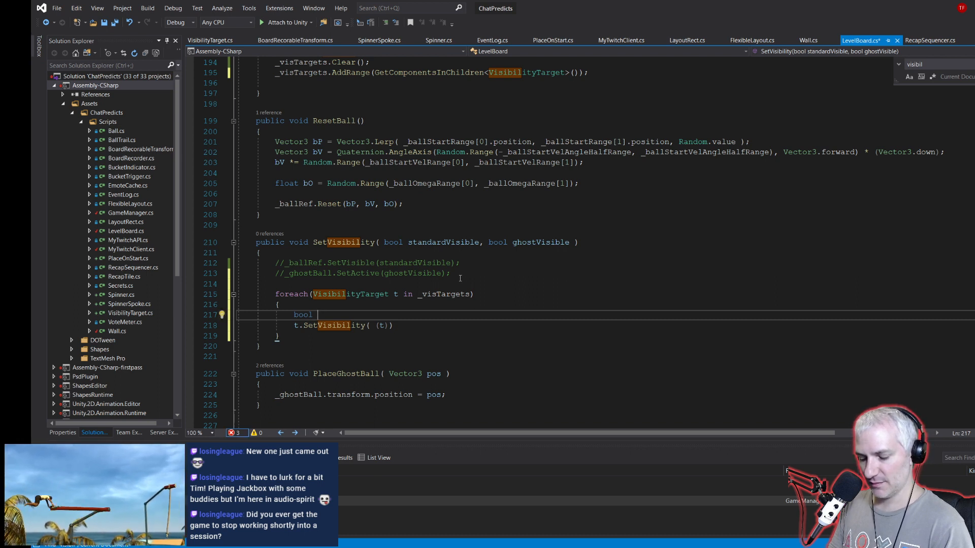
type(" visible = standardVisible;")
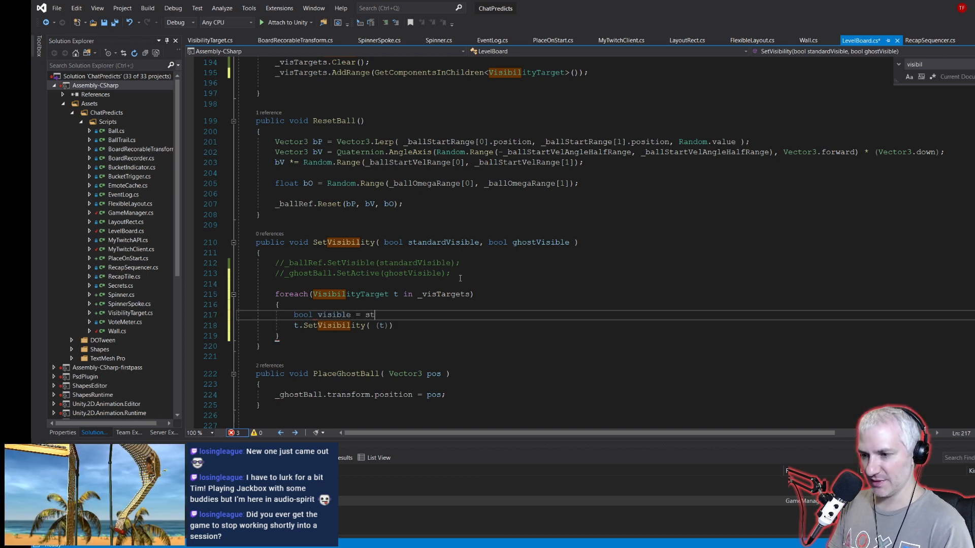
key("Return")
key("Return")
Step: Below the declaration, add an if statement setting visible = ghostVisible when t.category equals VisibilityTarget.VisibilityCategory.Ghost
type("if (t.ca")
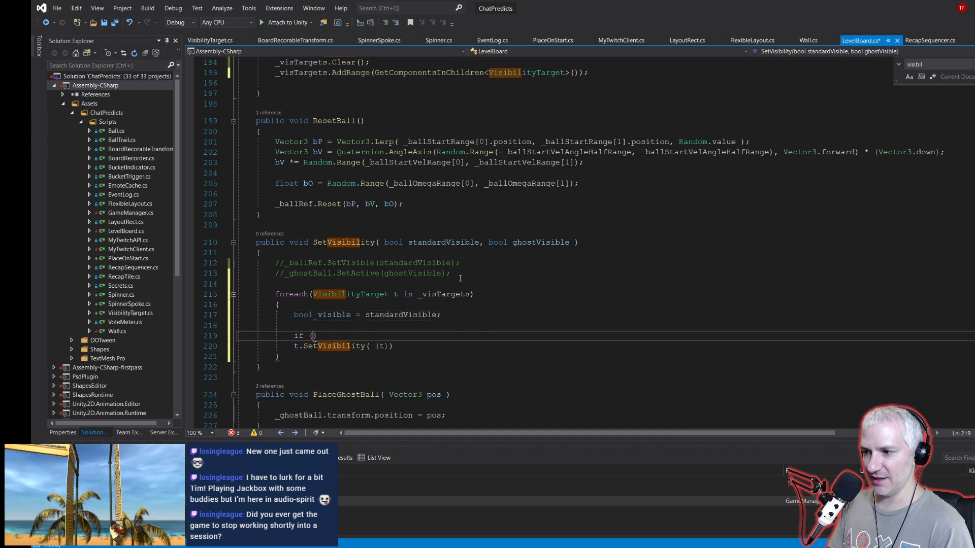
type("tegory == ")
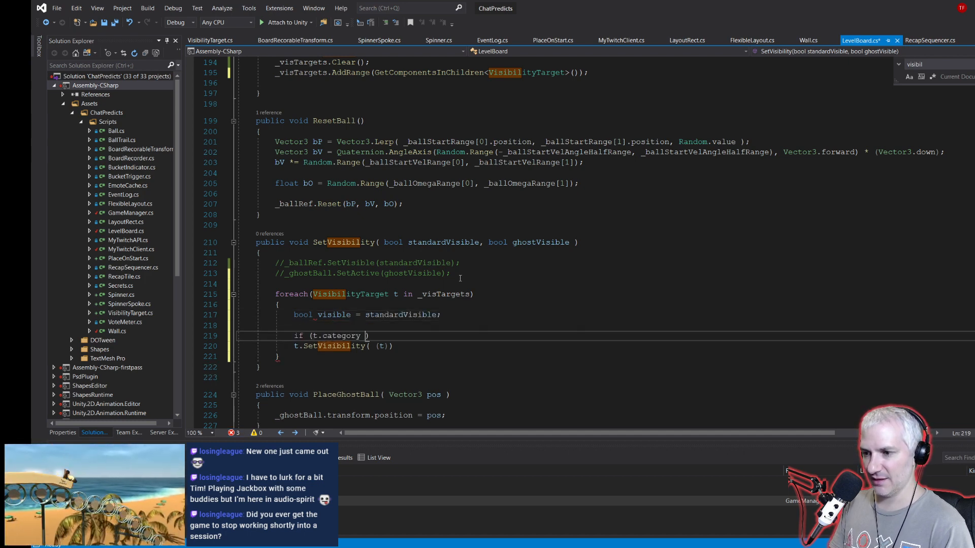
type("VisibilityTarget.VisibilityCategory.Ghost)")
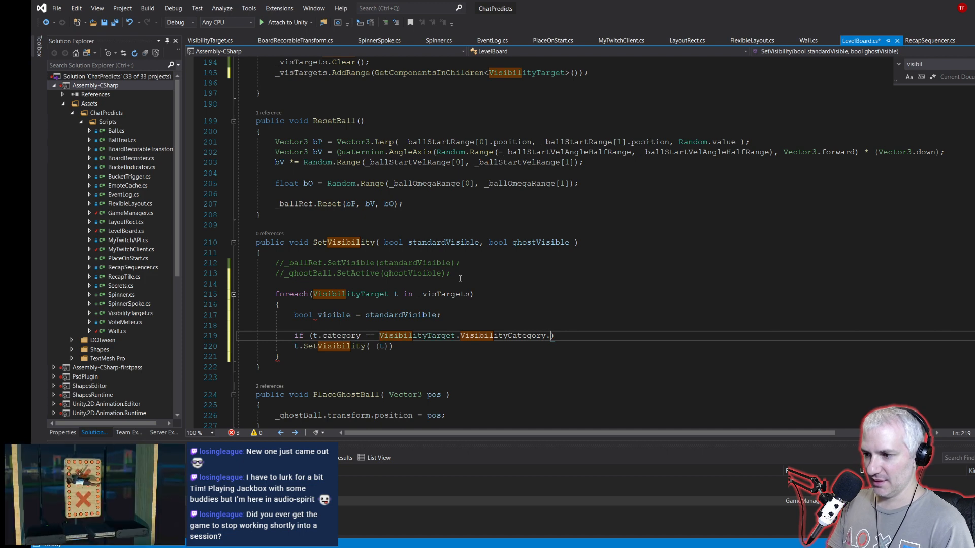
key("Return")
type("visible = ghostVisible;")
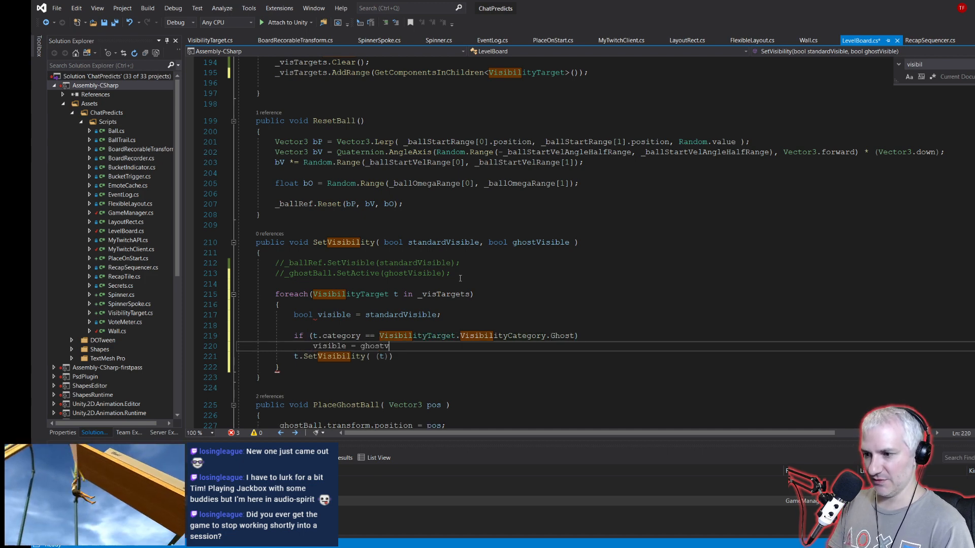
key("Return")
Step: Complete the loop's final call as t.SetVisibility(visible); and save LevelBoard.cs
key("Down")
key("End")
key("Left")
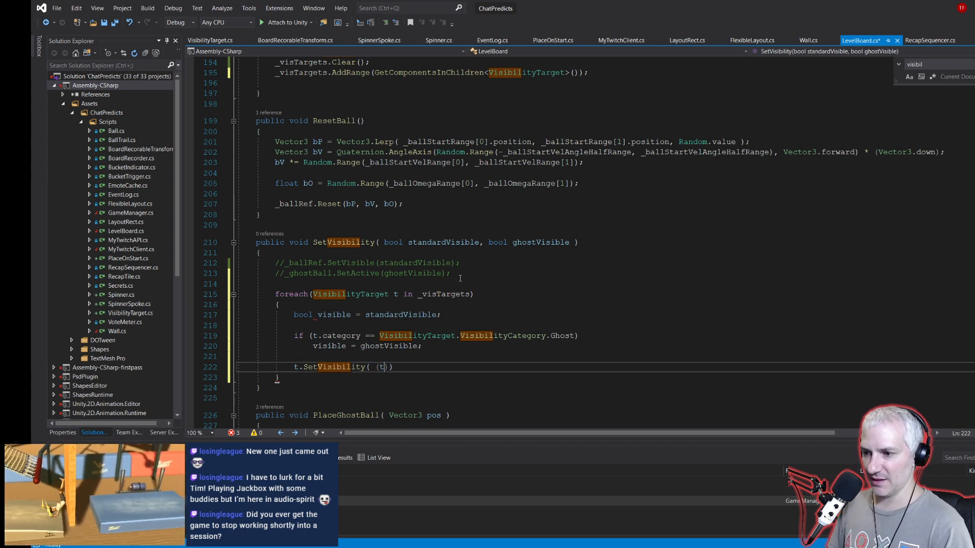
key("BackSpace")
key("BackSpace")
key("BackSpace")
key("BackSpace")
type("visi")
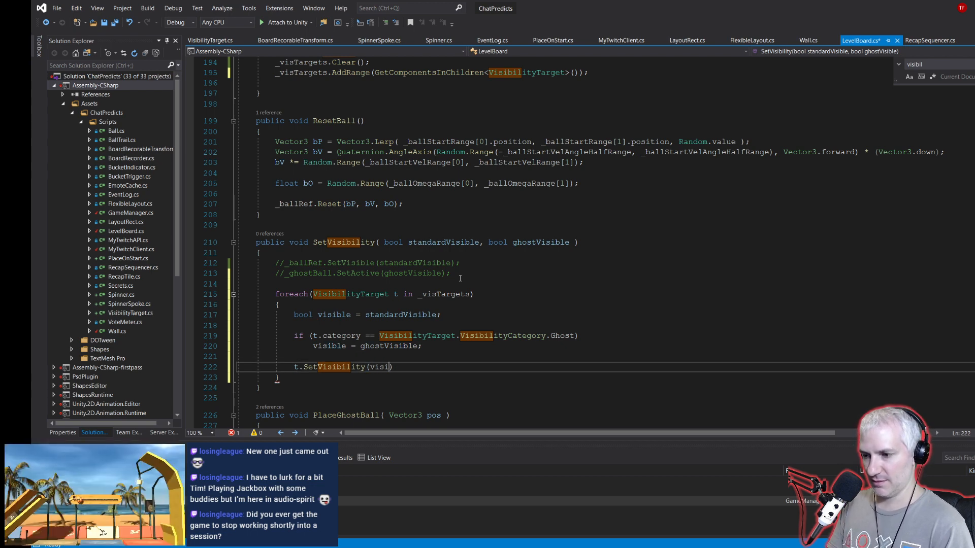
type("ble);")
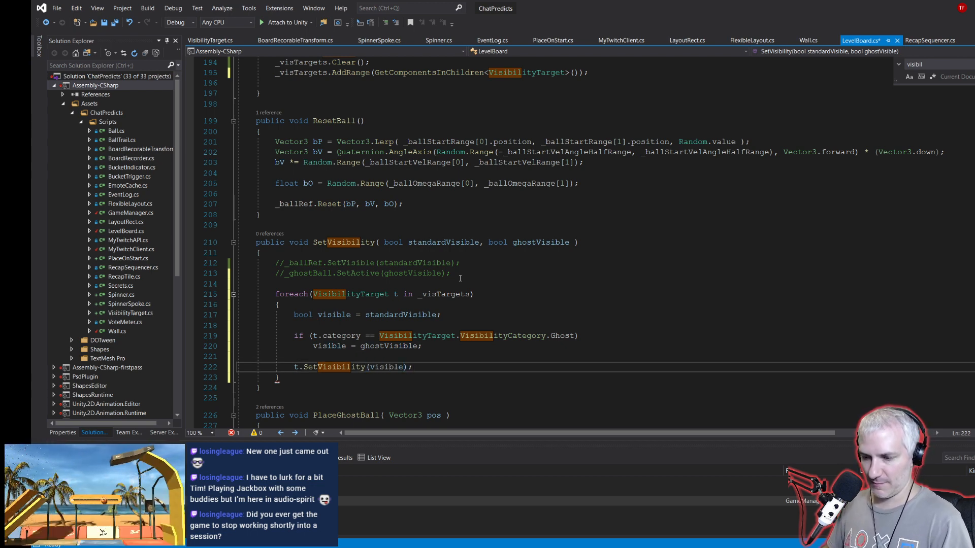
key("ctrl+s")
left_click(320, 284)
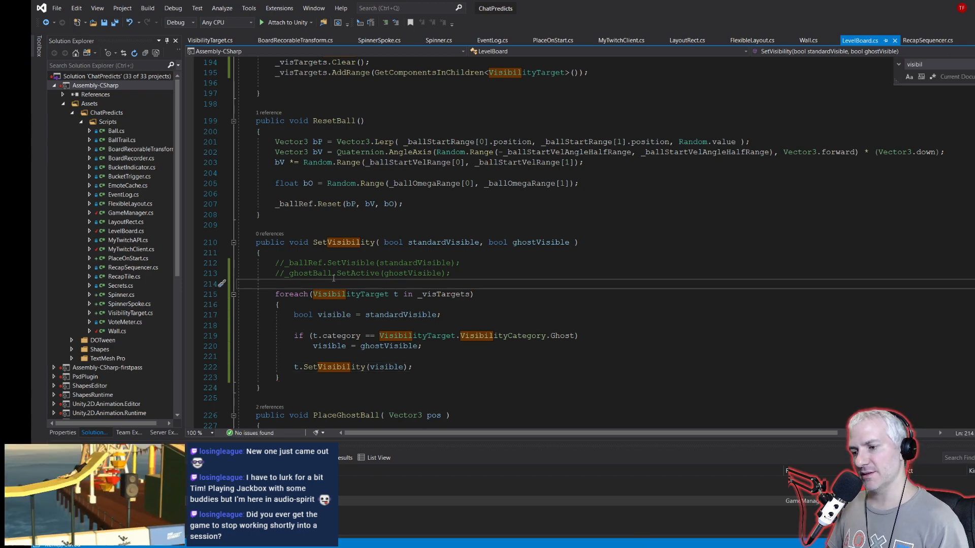
Step: Switch to Unity and open the Ball prefab for editing
key("alt+Tab")
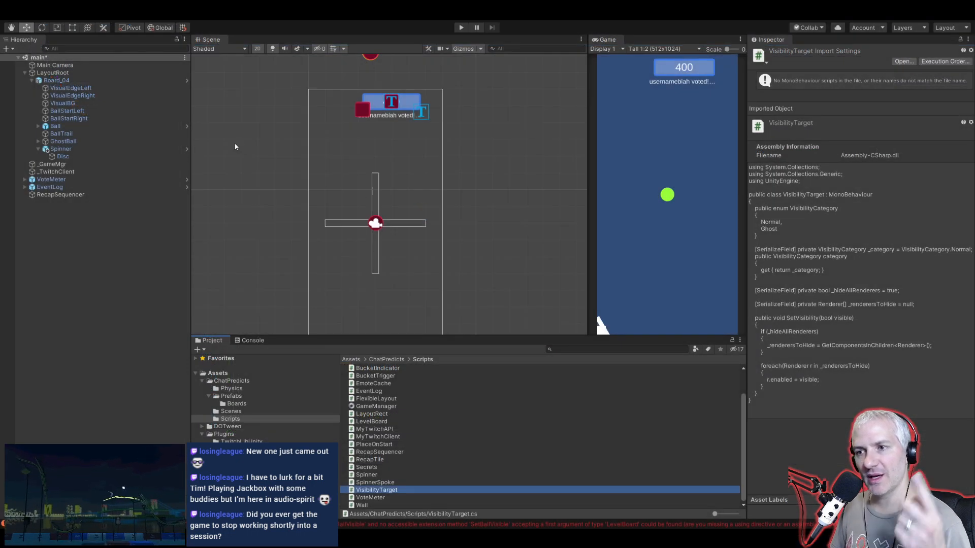
left_click(185, 128)
left_click(186, 128)
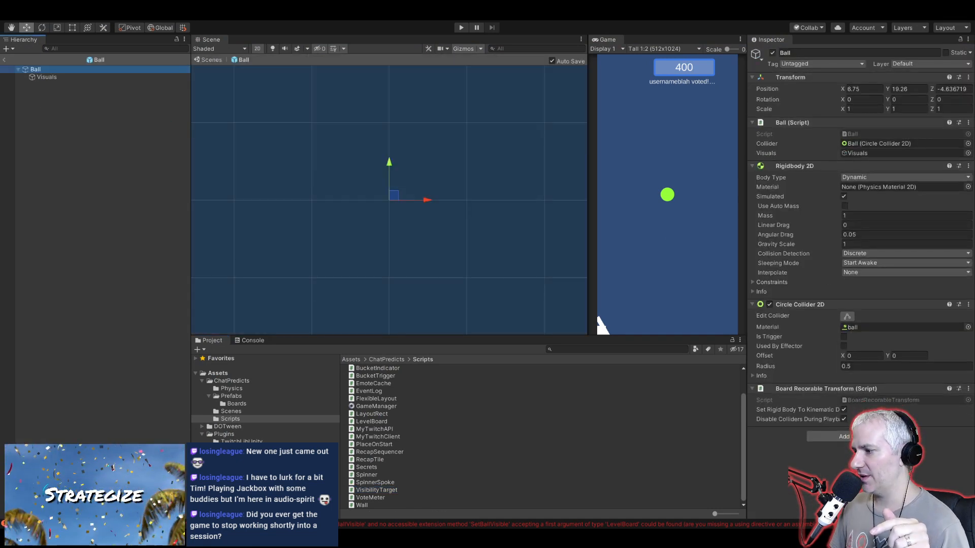
key("alt+Tab")
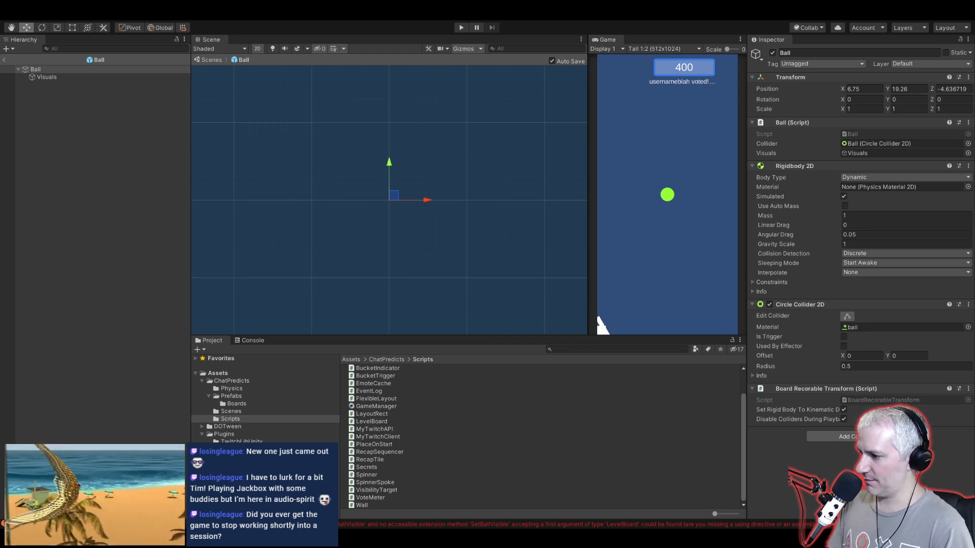
Step: Open the first SetBallVisible compile error, rename that call at the start of GameManager's _simRoutine to SetVisibility, and copy the new name
left_click(252, 341)
scroll(305, 389, "up", 5)
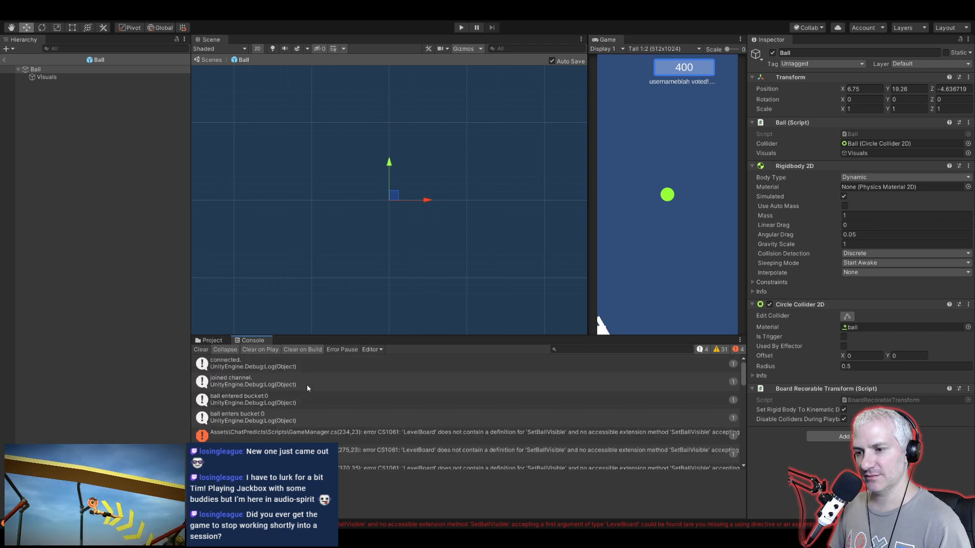
double_click(337, 435)
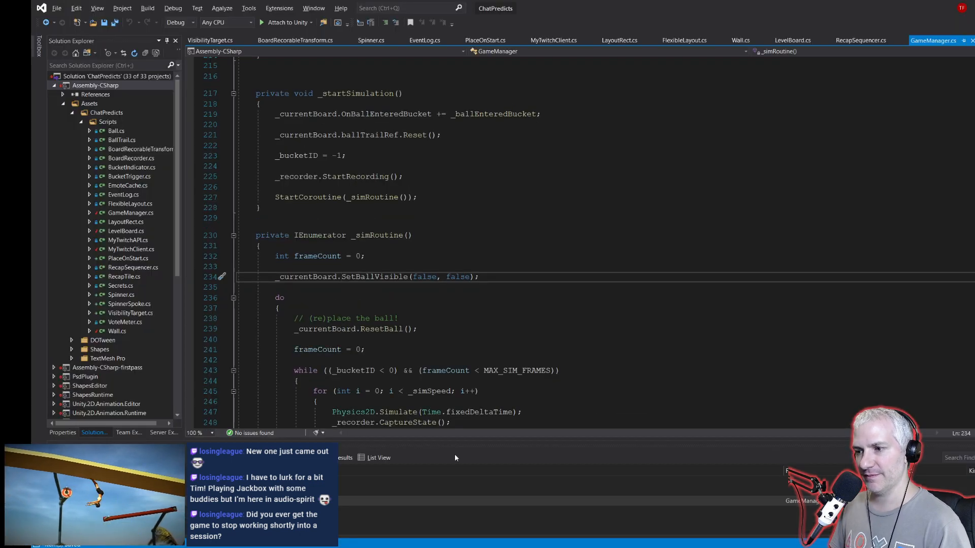
double_click(347, 276)
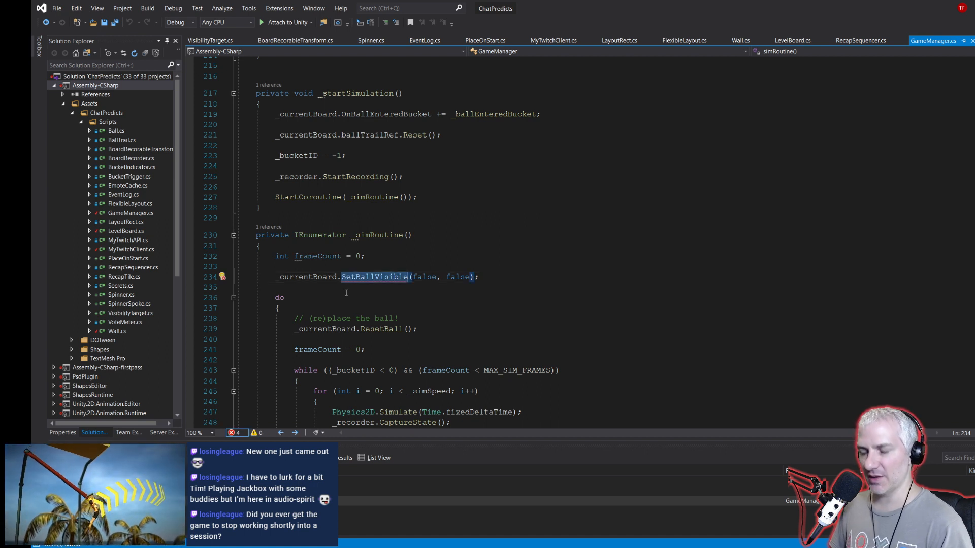
key("Delete")
type("SetVisibility")
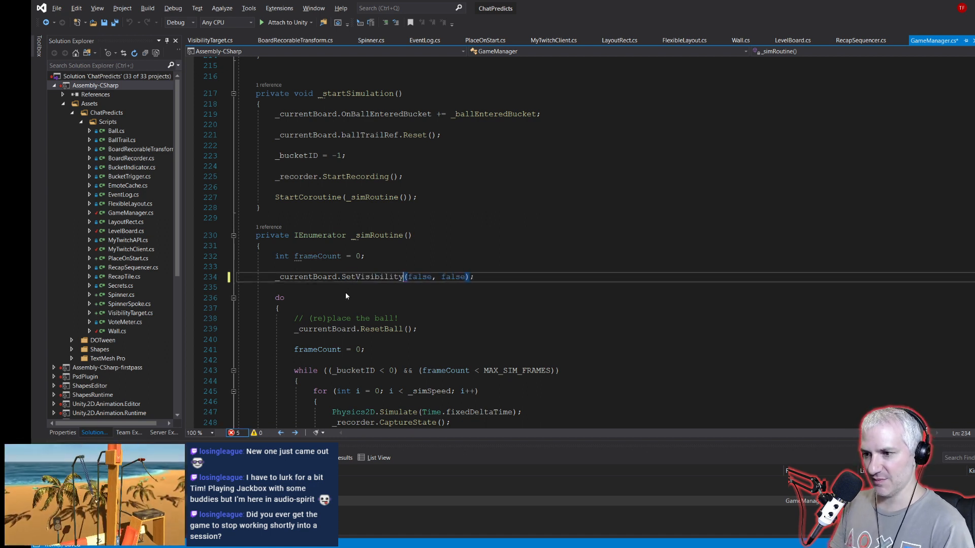
double_click(354, 278)
key("ctrl+c")
Step: Replace SetBallVisible with SetVisibility in the (true, false) call after _simRoutine's do-while loop
double_click(280, 298)
scroll(326, 310, "down", 3)
scroll(326, 309, "down", 12)
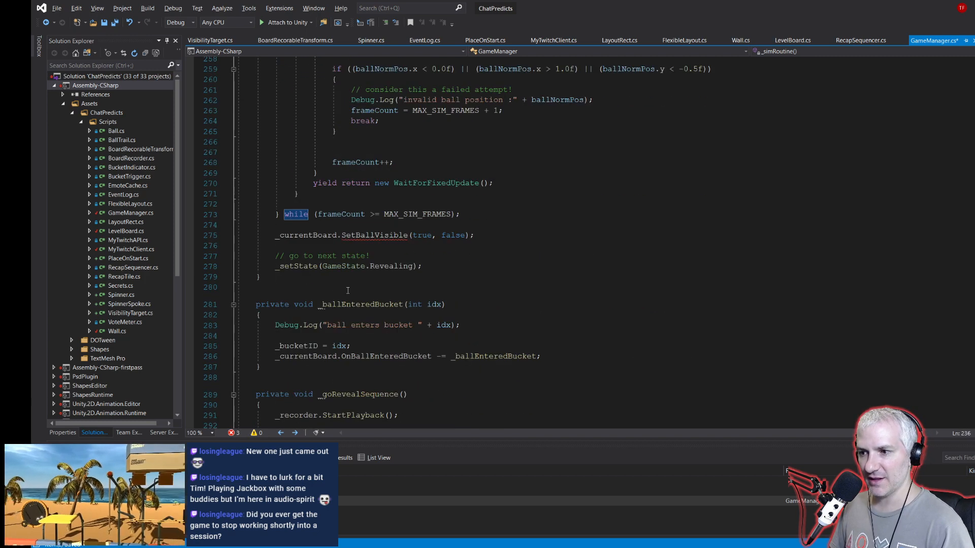
double_click(375, 240)
key("ctrl+v")
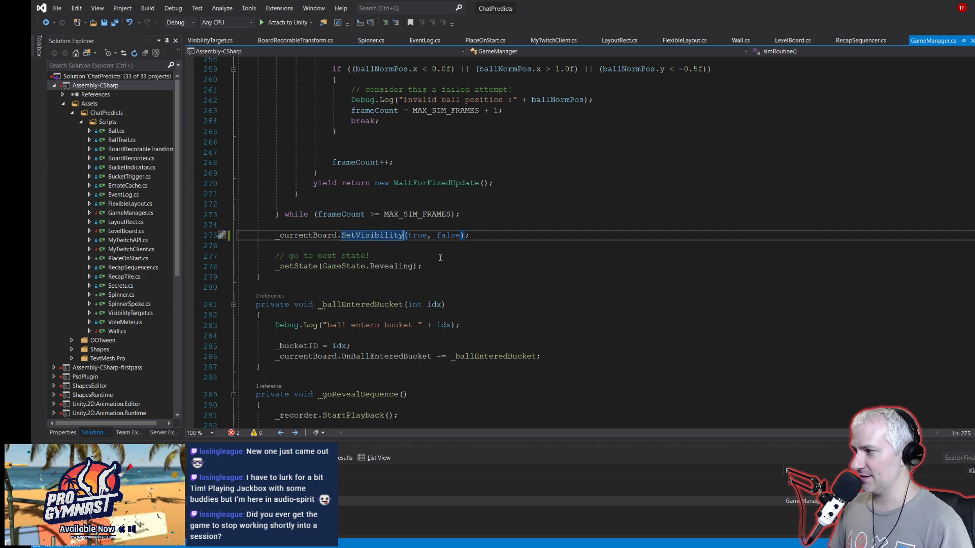
Step: Replace SetBallVisible with SetVisibility in the (true, true) call inside _revealSequence
scroll(443, 261, "down", 6)
scroll(443, 260, "down", 20)
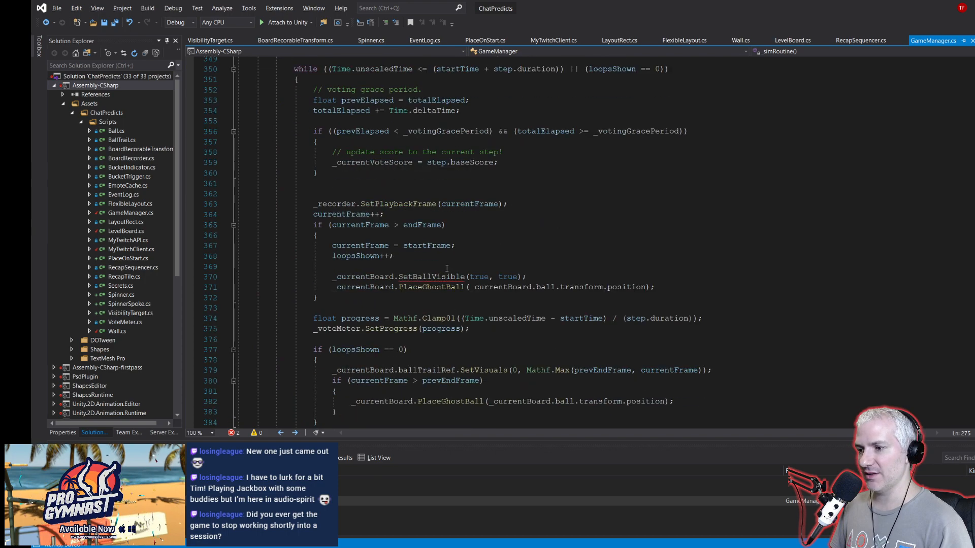
scroll(396, 244, "up", 11)
scroll(418, 286, "down", 11)
left_click(424, 246)
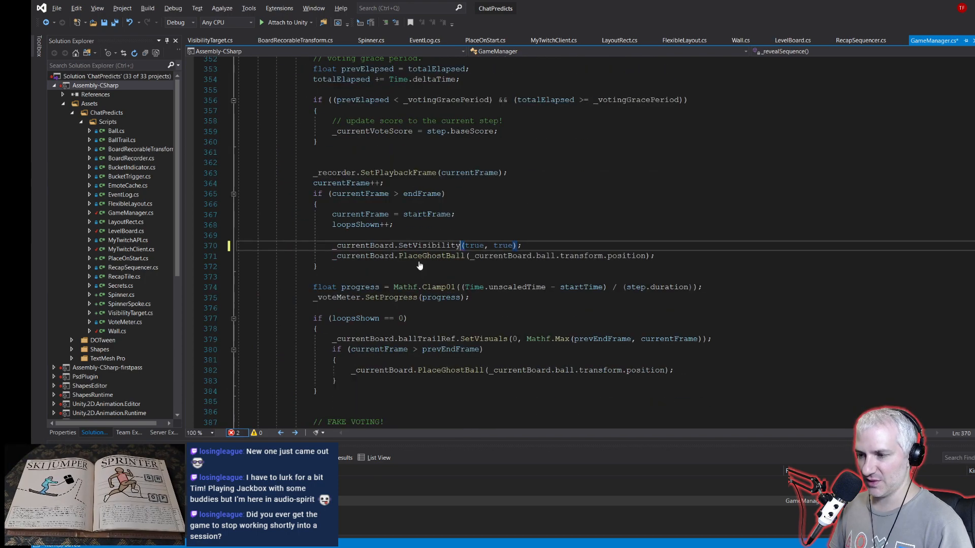
Step: Replace SetBallVisible with SetVisibility in the first line of _goScoreRecap and save GameManager.cs
scroll(414, 259, "down", 8)
scroll(403, 273, "down", 6)
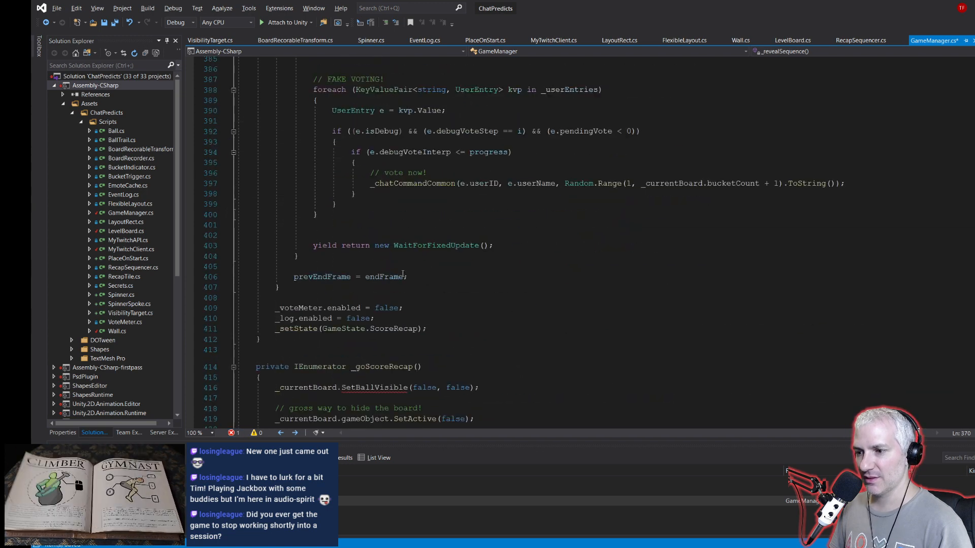
double_click(387, 295)
type("SetVisibility")
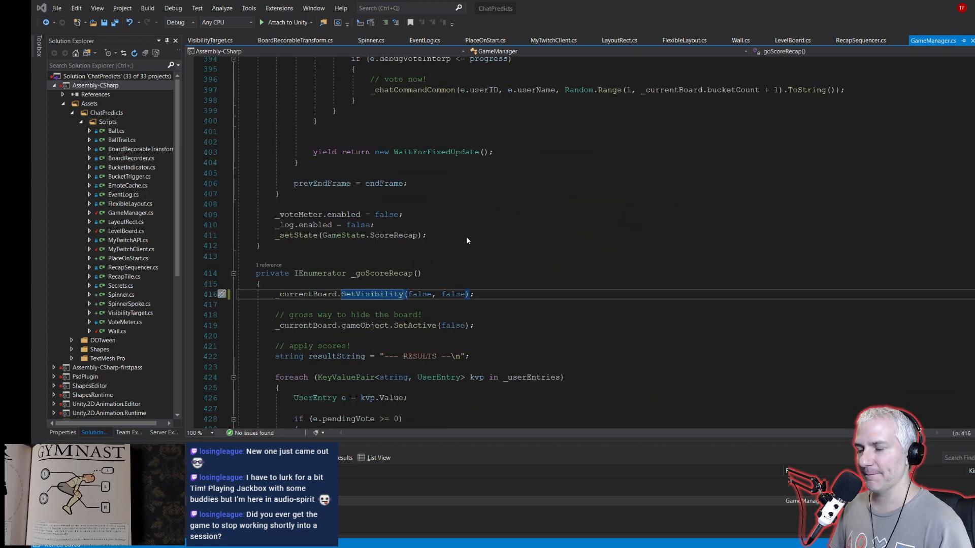
Step: Return to Unity, check the Console for compile errors, and add a Visibility Target component to the Ball prefab's root object
key("alt+Tab")
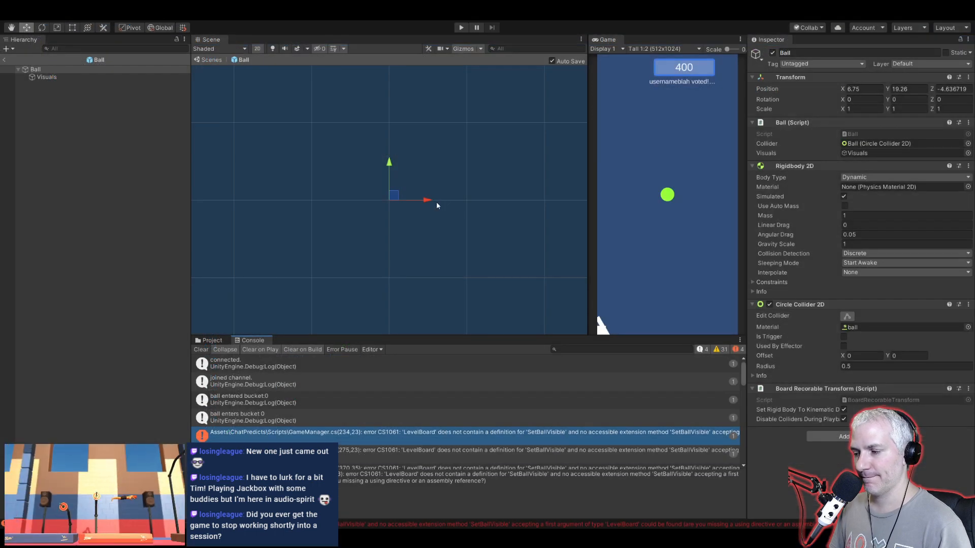
scroll(350, 424, "down", 5)
scroll(350, 424, "up", 5)
scroll(351, 424, "down", 8)
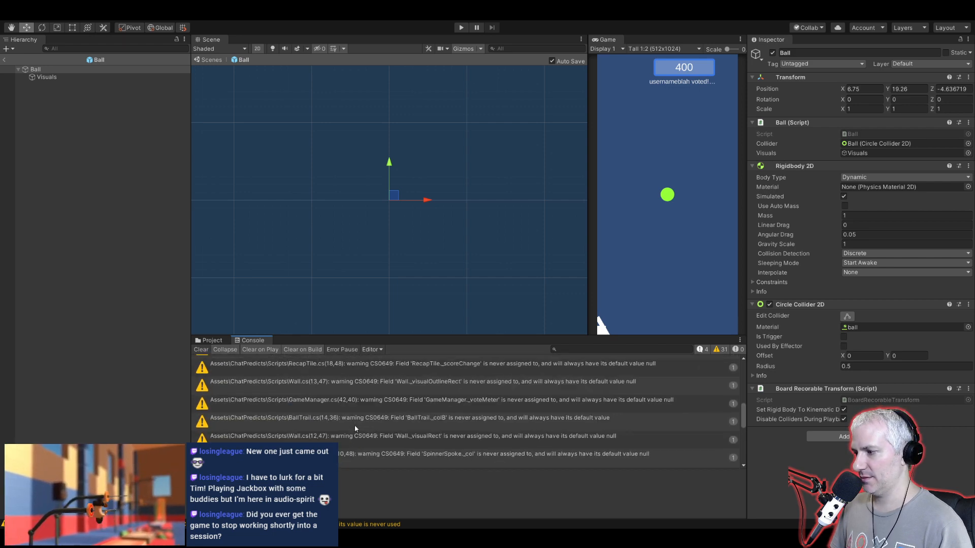
left_click(41, 70)
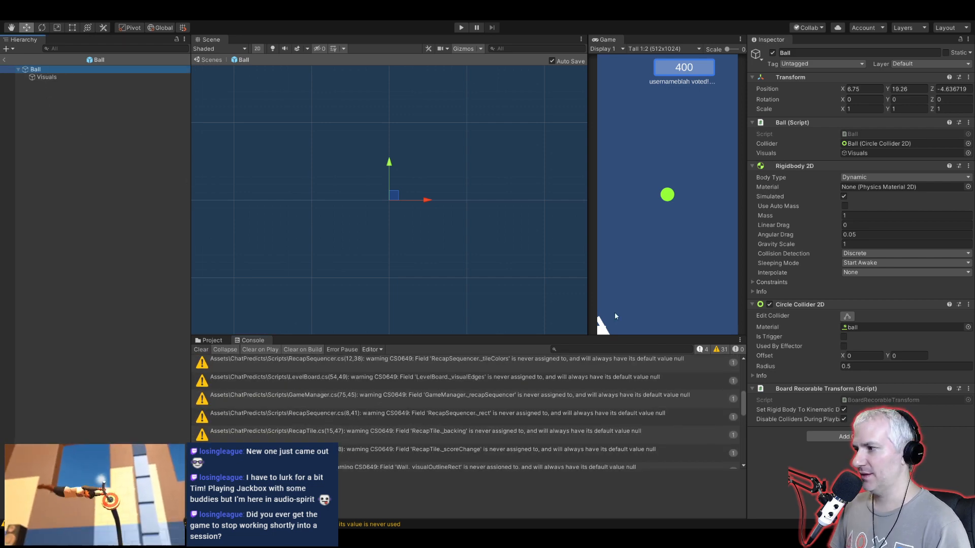
left_click(840, 435)
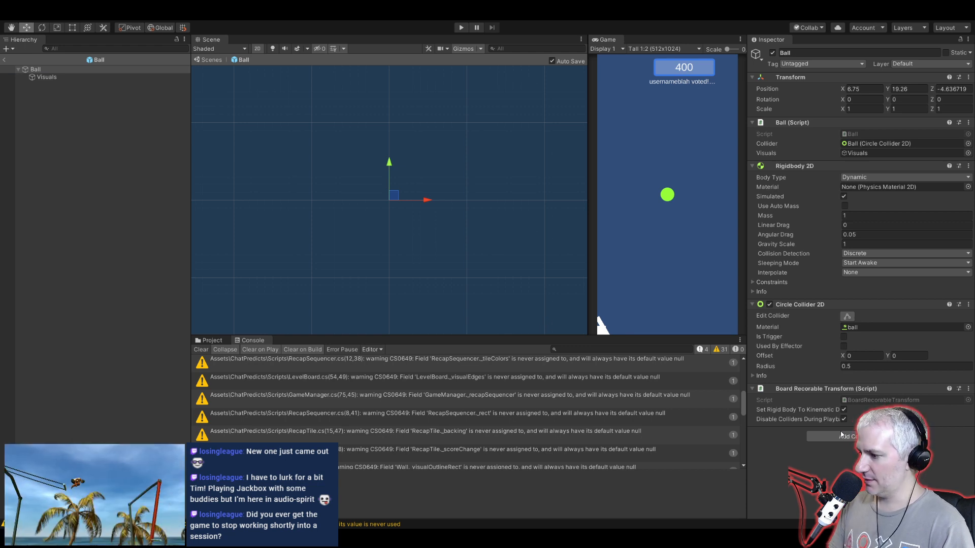
key("Return")
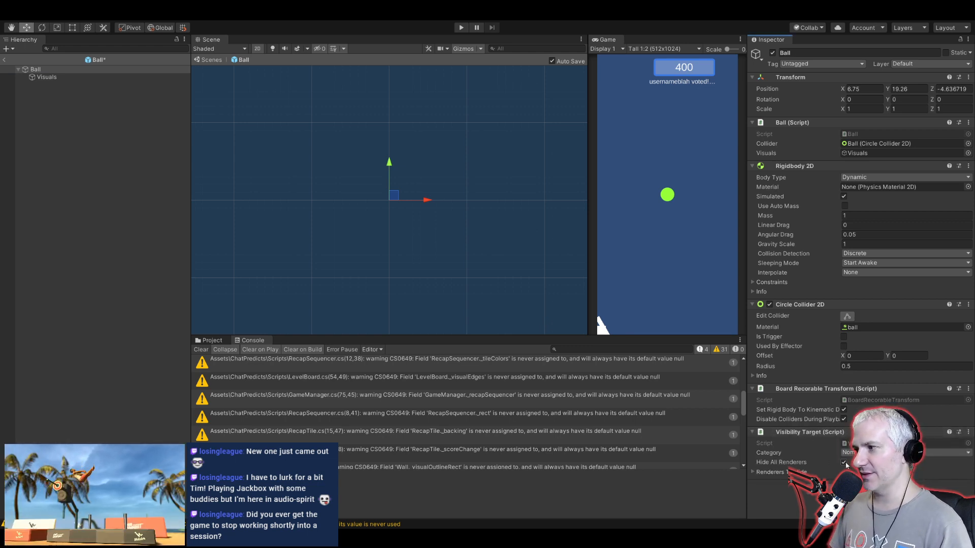
Step: Inspect the Ball's Visuals child, review the VisibilityTarget script's renderer-hiding code in Visual Studio, and return to Unity
left_click(41, 77)
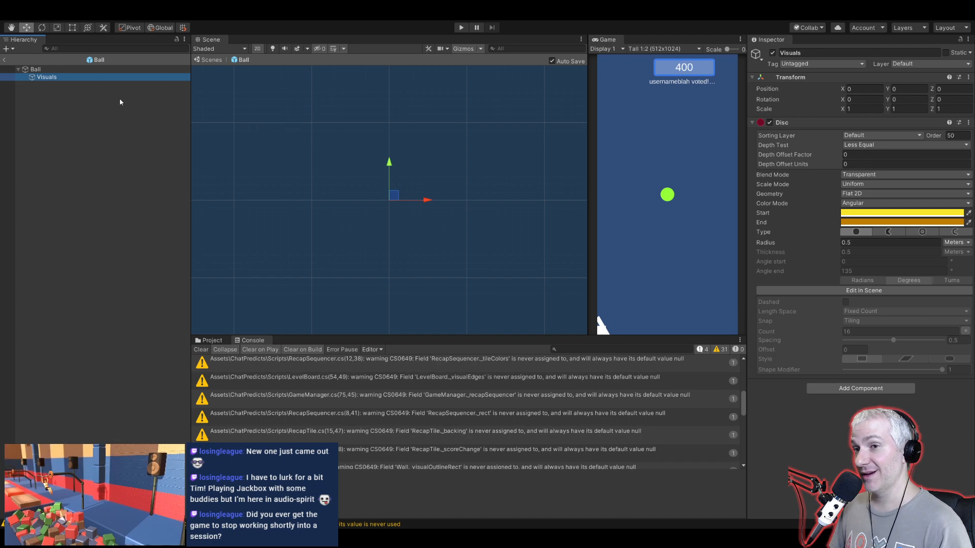
left_click(71, 135)
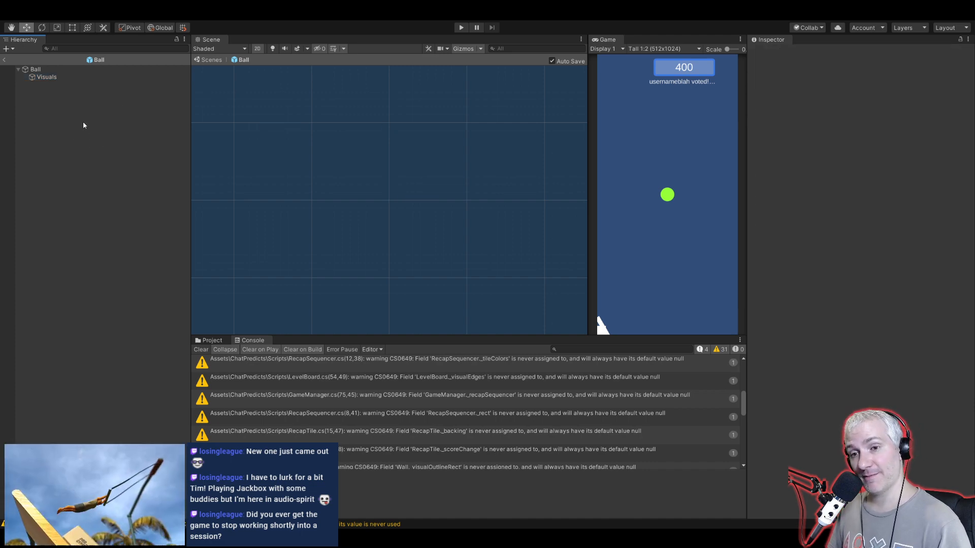
left_click(44, 71)
key("alt+Tab")
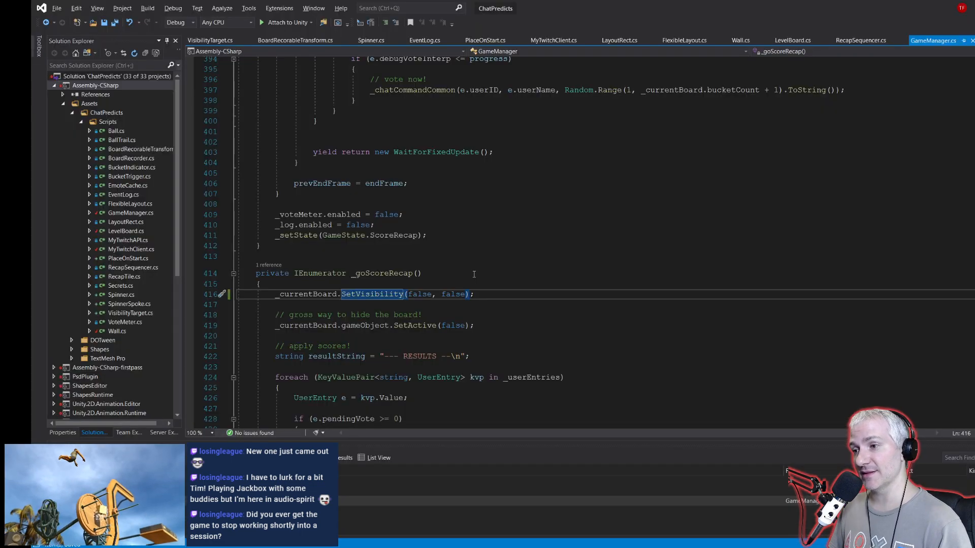
left_click(231, 42)
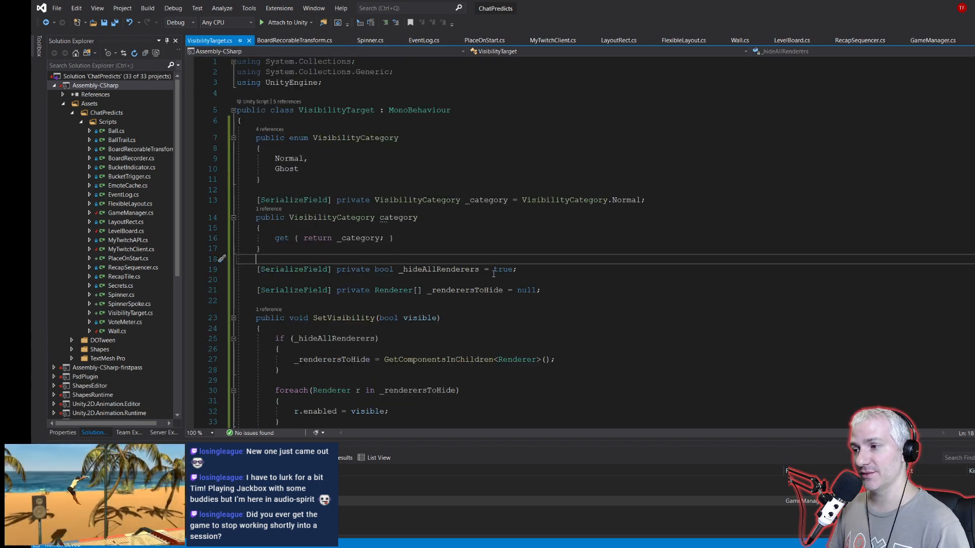
key("alt+Tab")
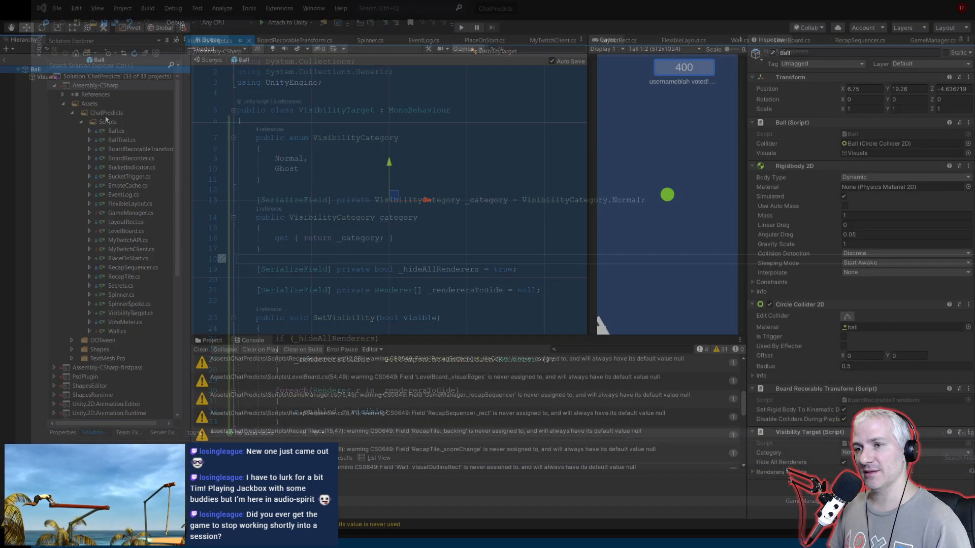
Step: Try adding the Visuals child to the Ball prefab's Renderers To Hide list, and reset the list's size to 0
left_click(753, 472)
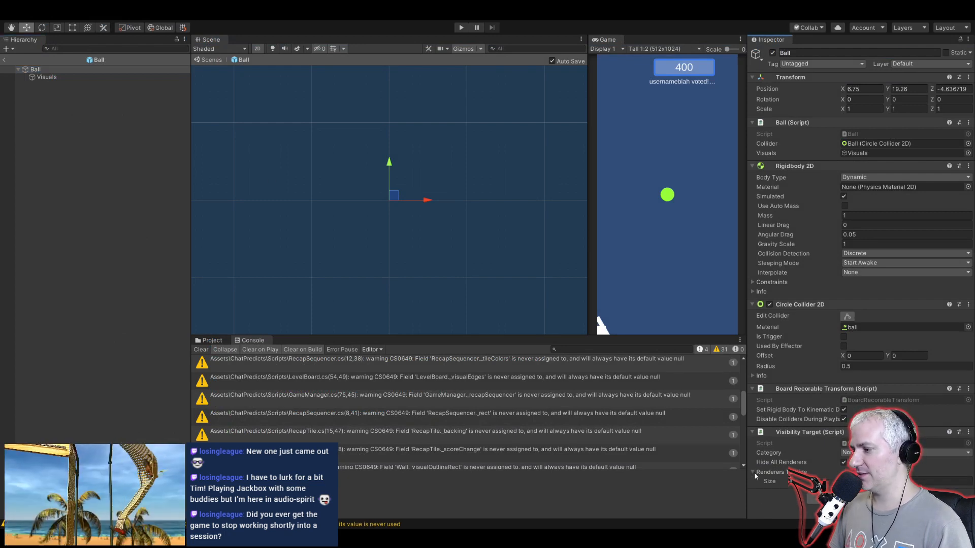
left_click_drag(46, 78, 795, 475)
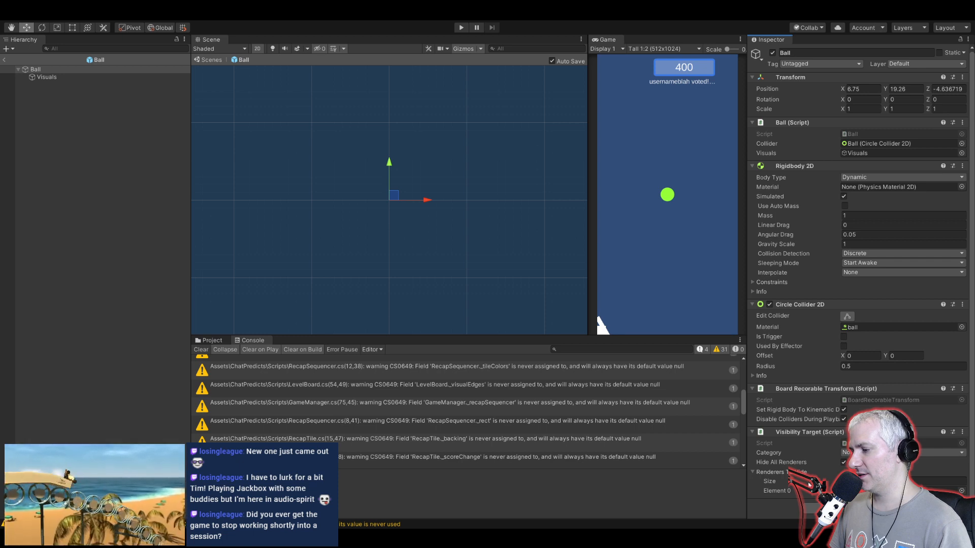
left_click(793, 472)
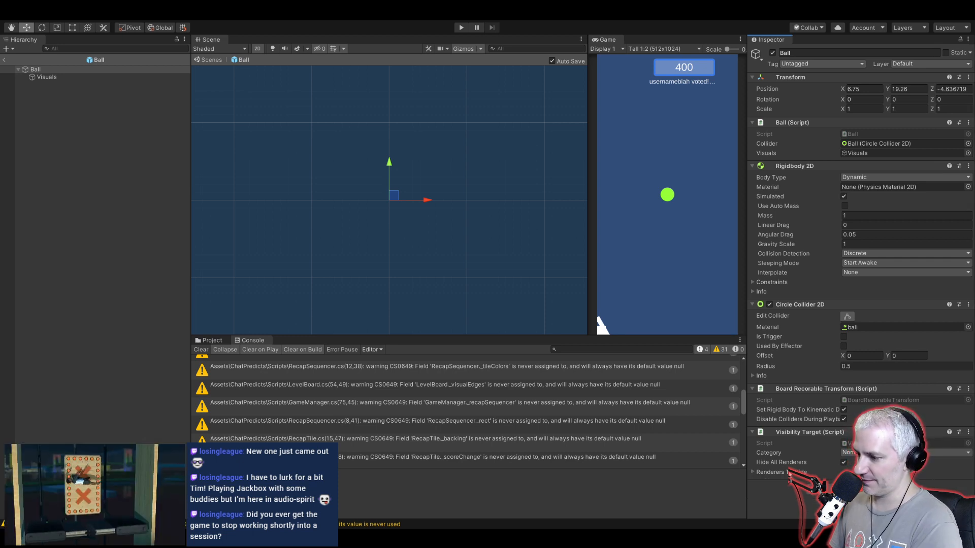
left_click(787, 473)
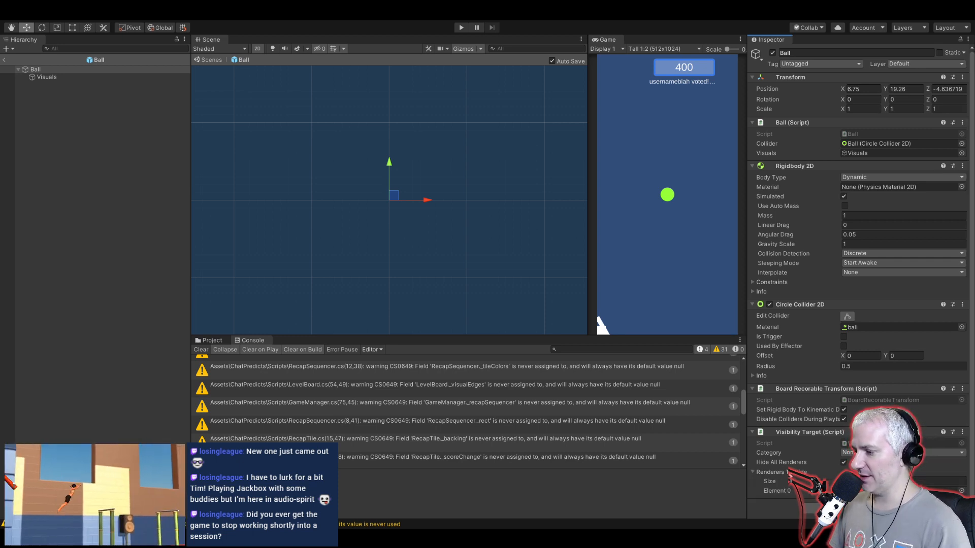
type("0")
key("Return")
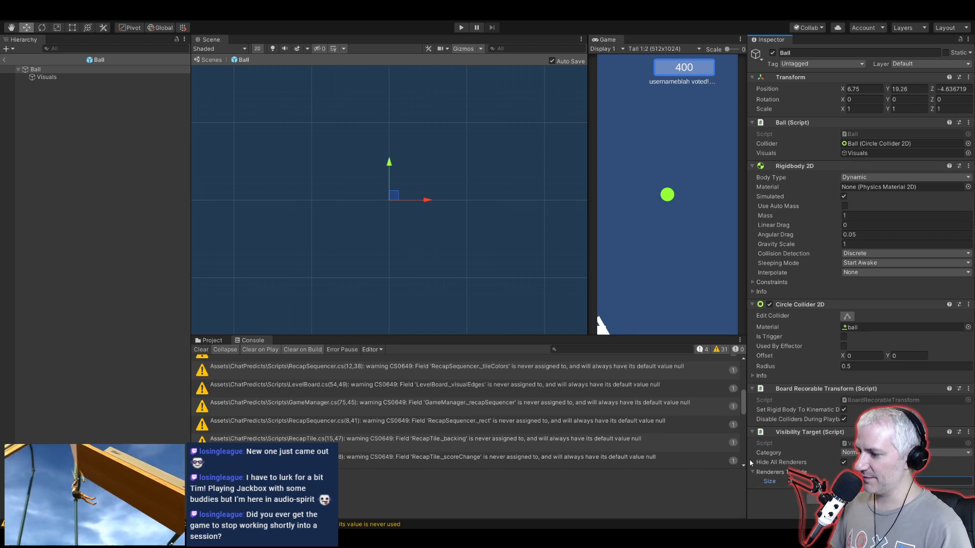
left_click(752, 473)
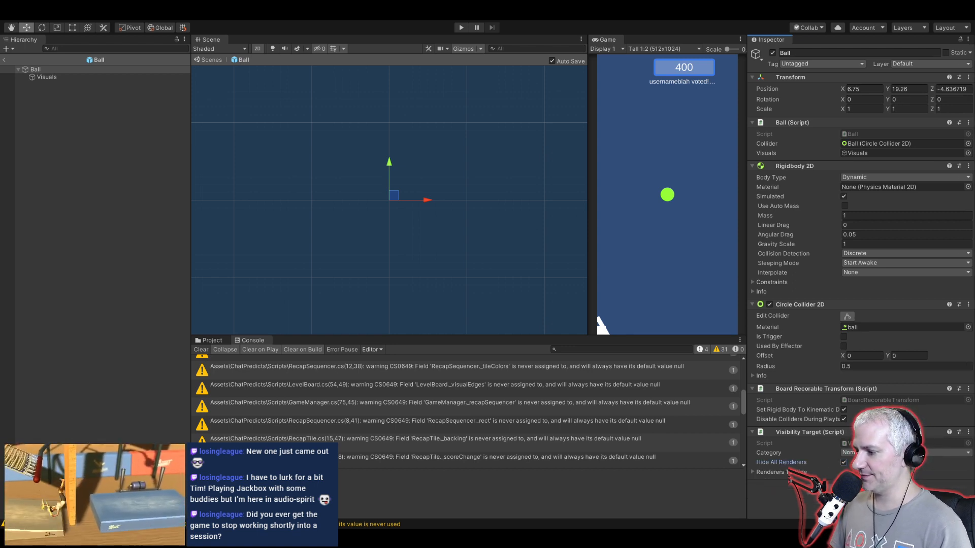
Step: Back in the main scene, add a Visibility Target component with the Ghost category to Board_04's GhostBall and play-test the scene
left_click(4, 60)
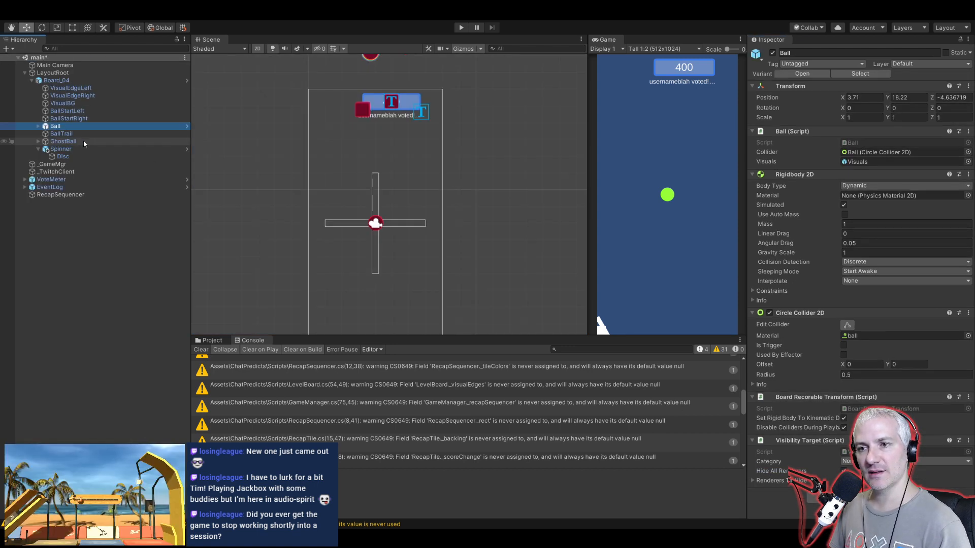
left_click(129, 142)
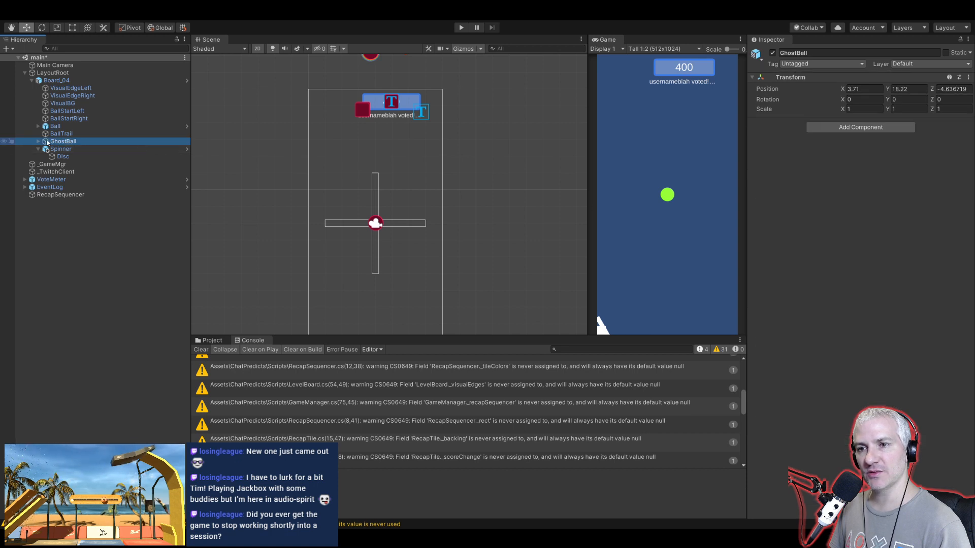
left_click(38, 141)
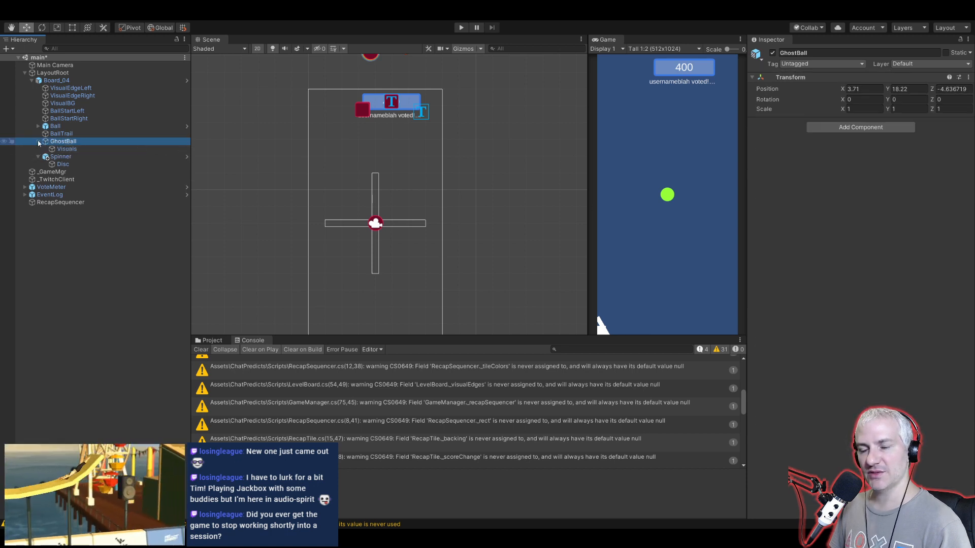
left_click(65, 148)
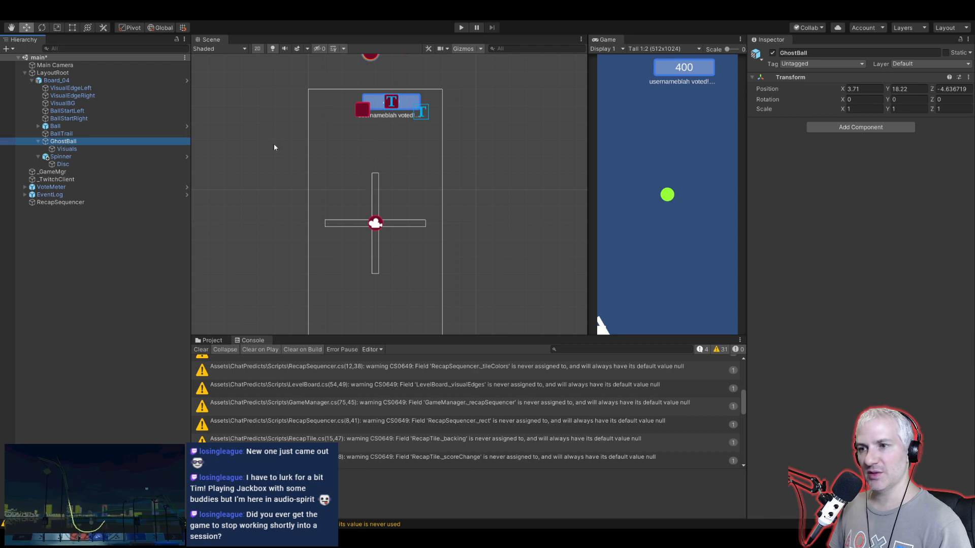
left_click(850, 130)
left_click(844, 164)
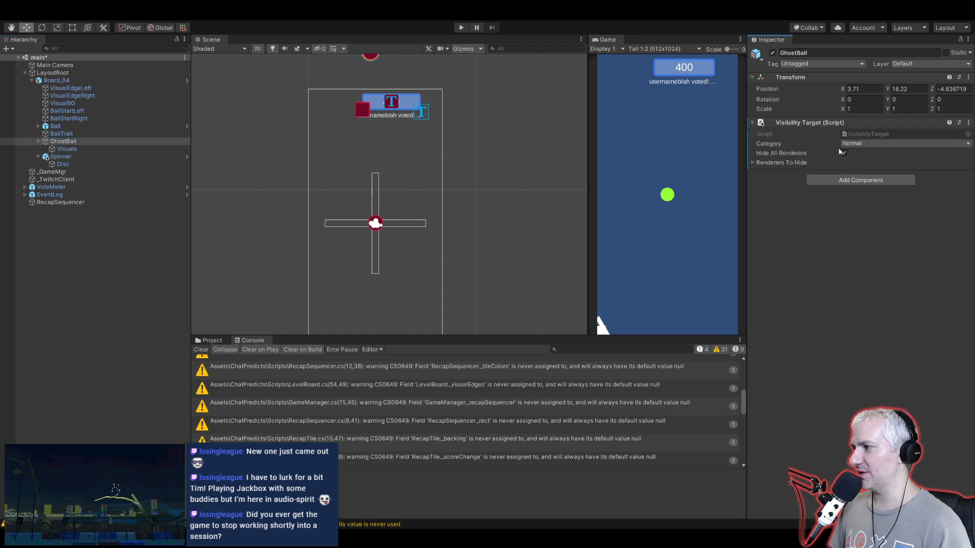
left_click(854, 161)
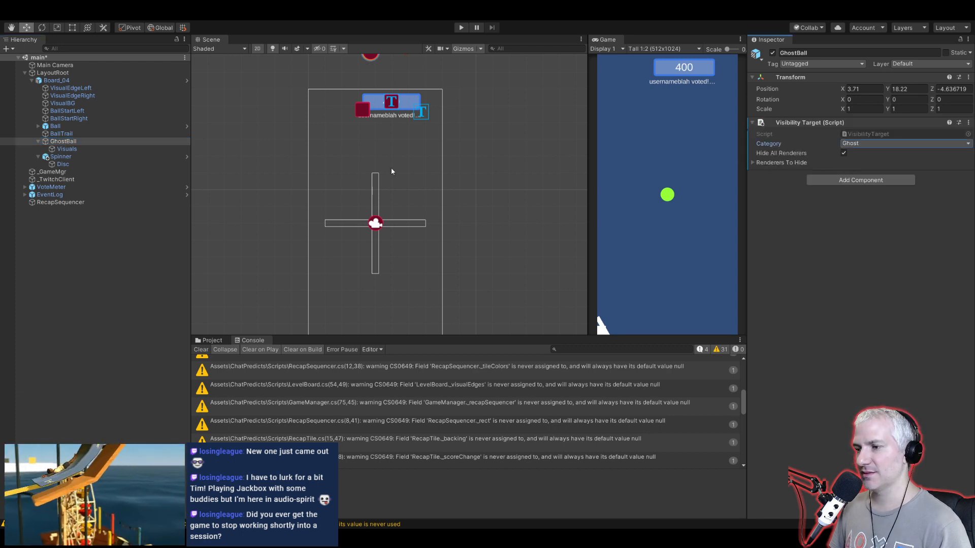
left_click(461, 28)
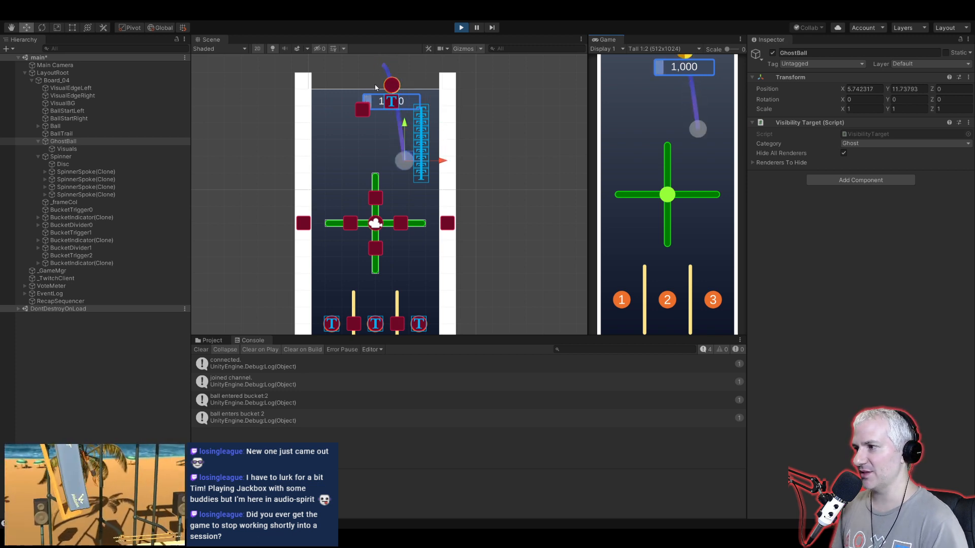
key("ctrl+p")
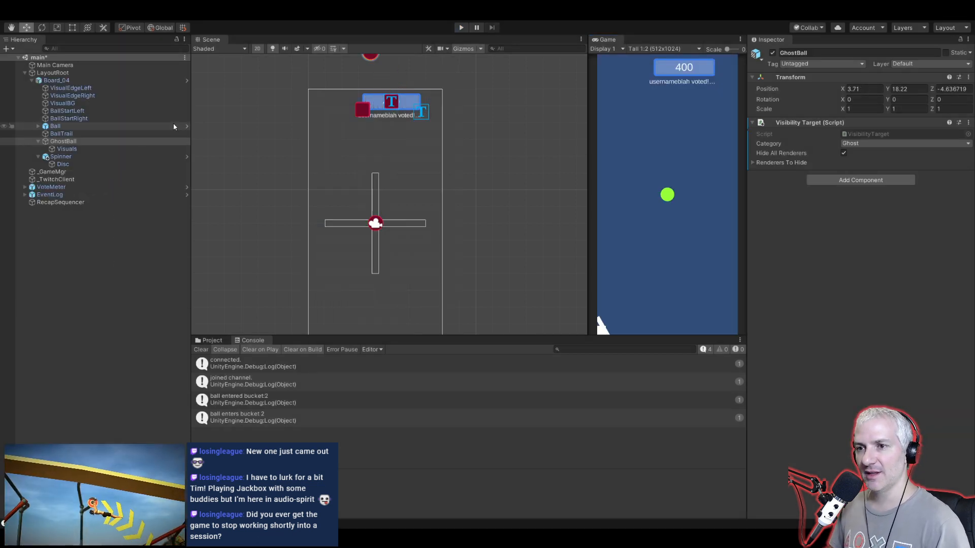
Step: Add a Visibility Target component to the Spinner prefab's root object and play-test the main scene
left_click(87, 157)
left_click(186, 157)
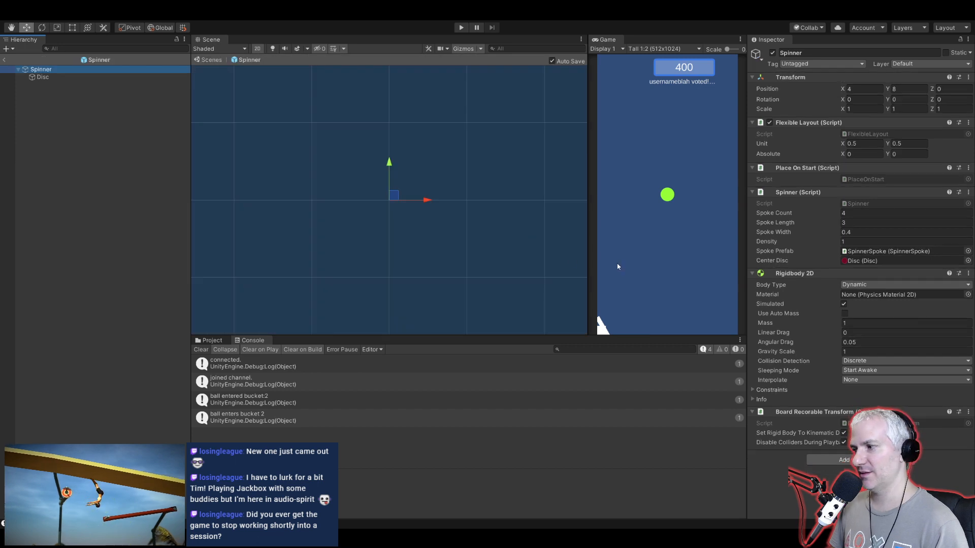
left_click(845, 440)
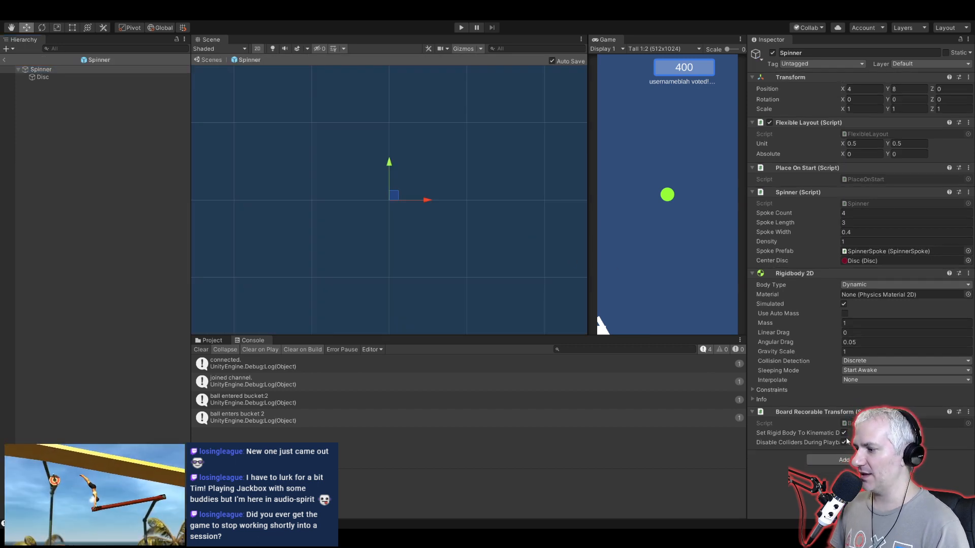
left_click(845, 410)
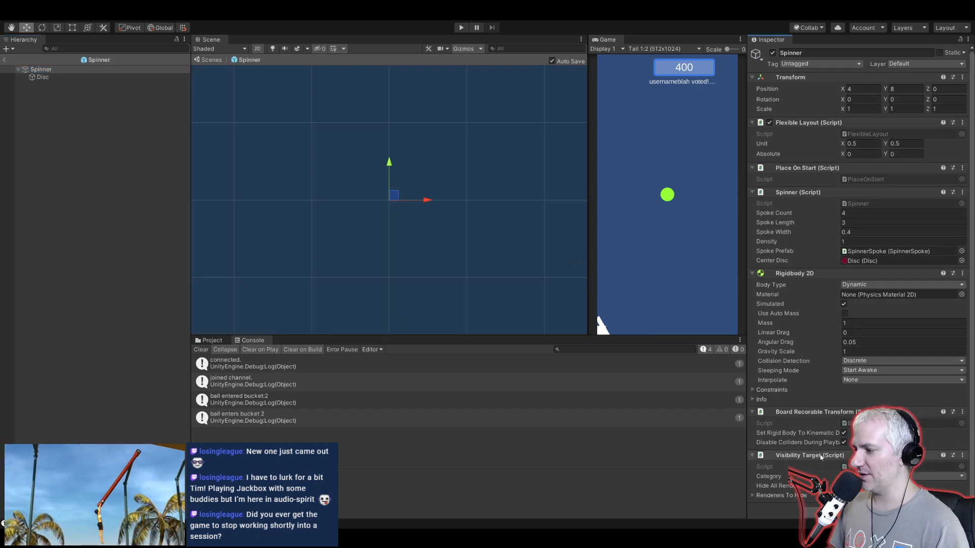
left_click(4, 60)
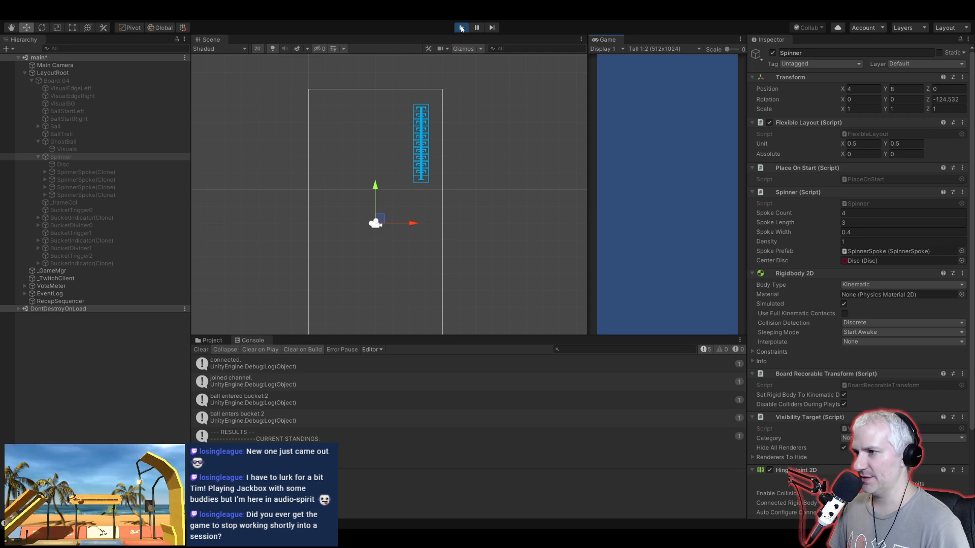
left_click(461, 27)
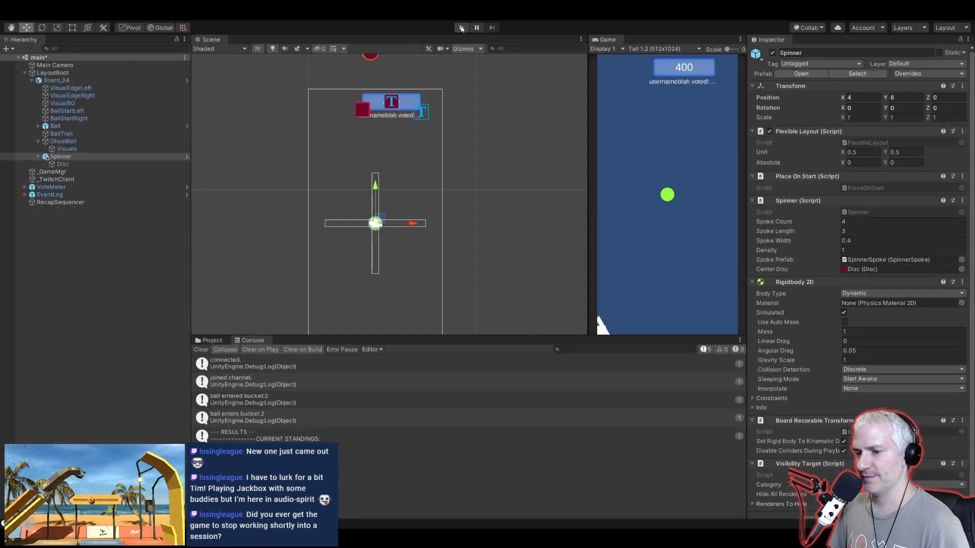
Step: Clear the Console, show the project files and play-test the board once more
left_click(200, 349)
left_click(210, 341)
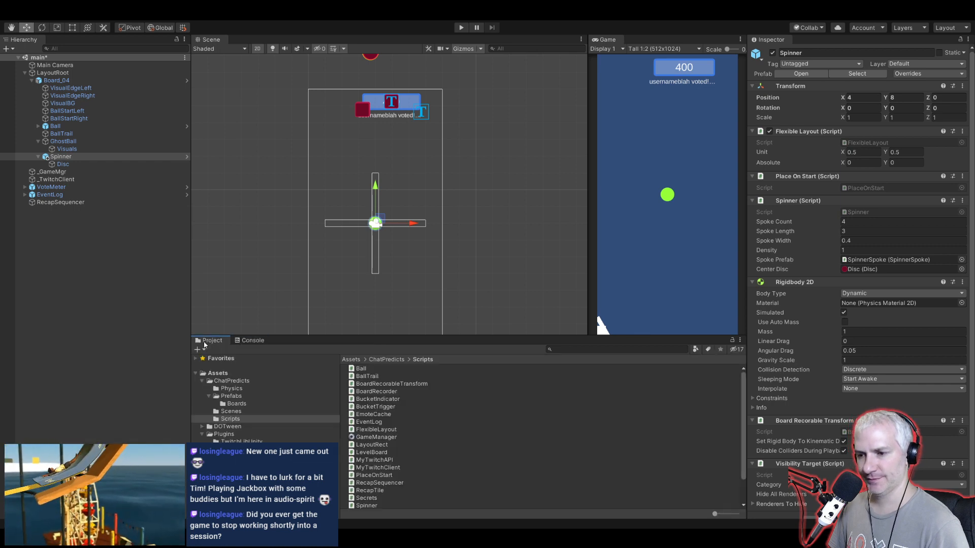
left_click(461, 28)
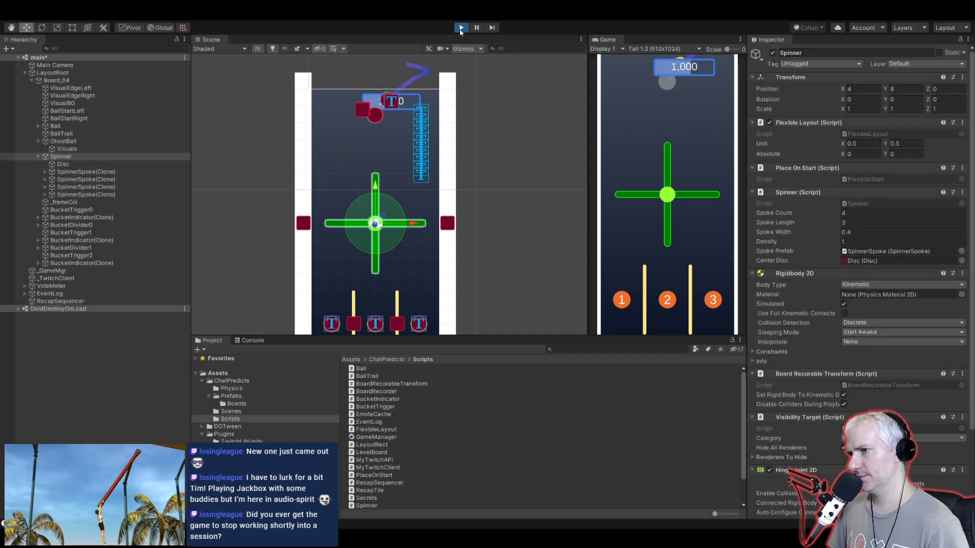
left_click(461, 28)
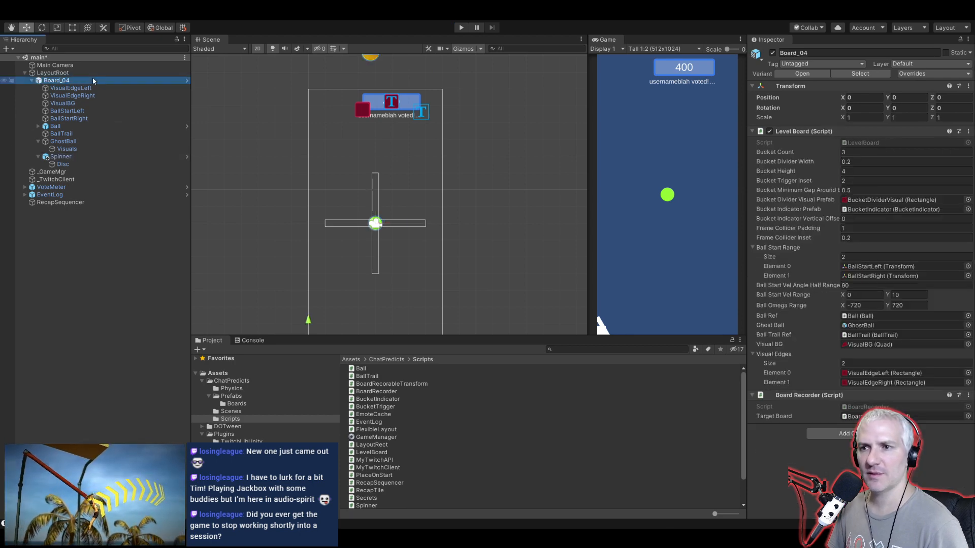
Step: Examine how ResetBall in LevelBoard.cs sets the ball's start position and velocity, and inspect Board_04's Ball Start Vel Angle Half Range in Unity
left_click(878, 143)
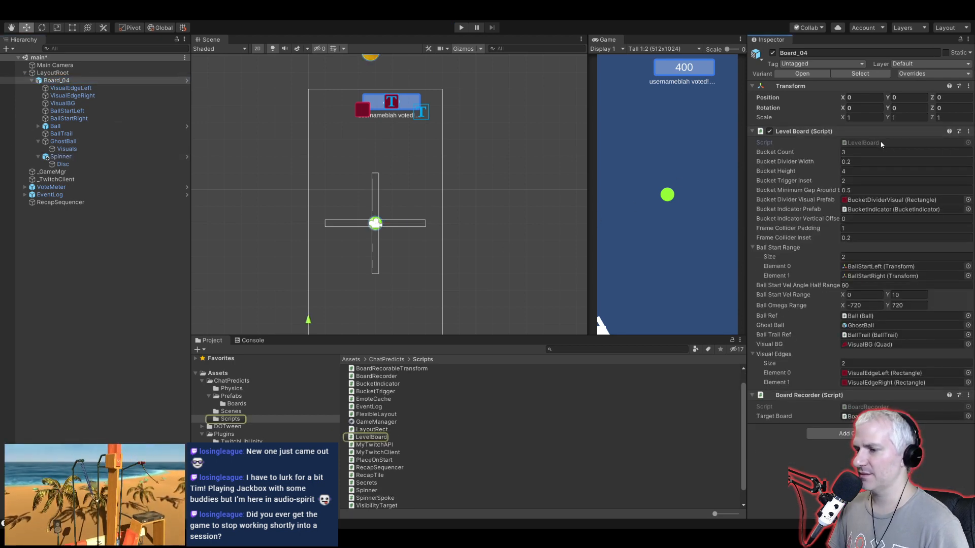
key("alt+Tab")
scroll(340, 275, "down", 10)
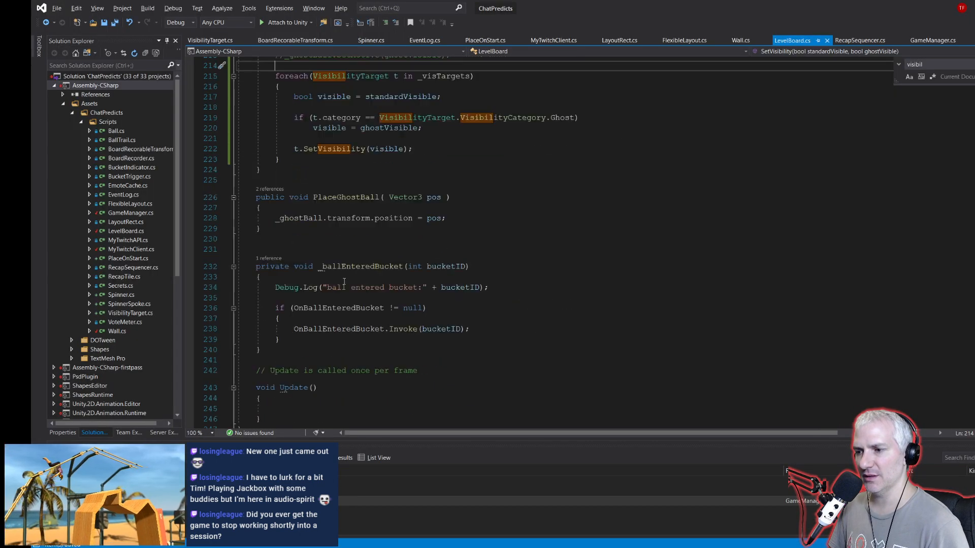
scroll(343, 278, "up", 12)
scroll(346, 281, "up", 6)
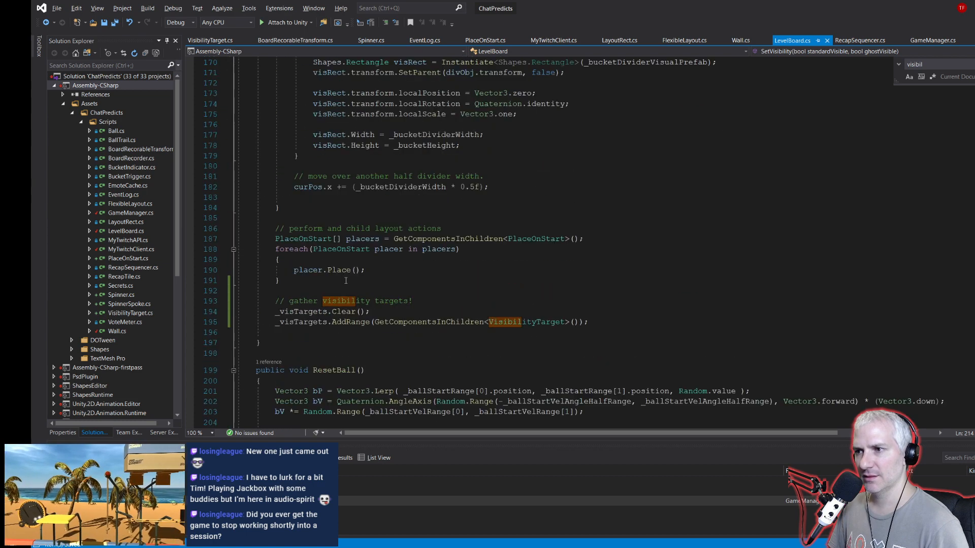
key("ctrl+f")
type("reset")
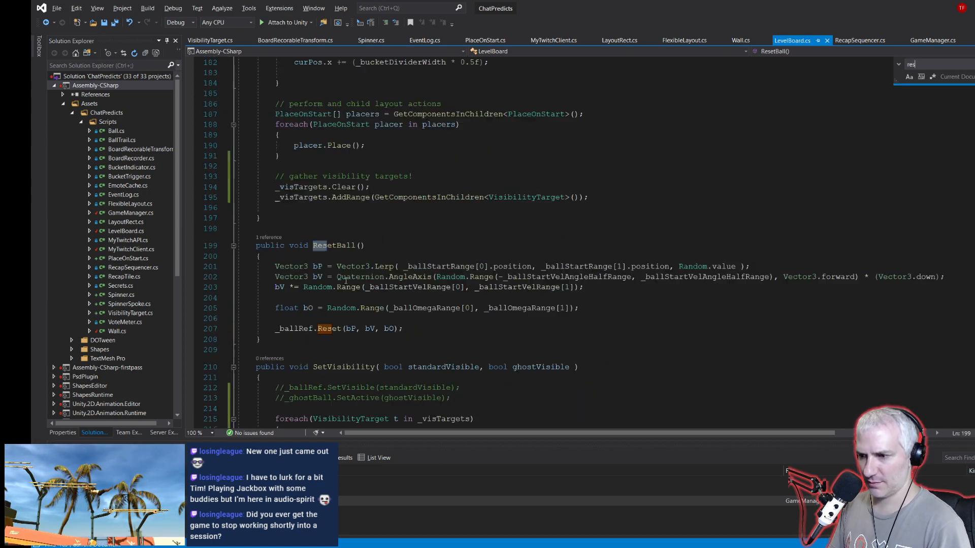
key("alt+Tab")
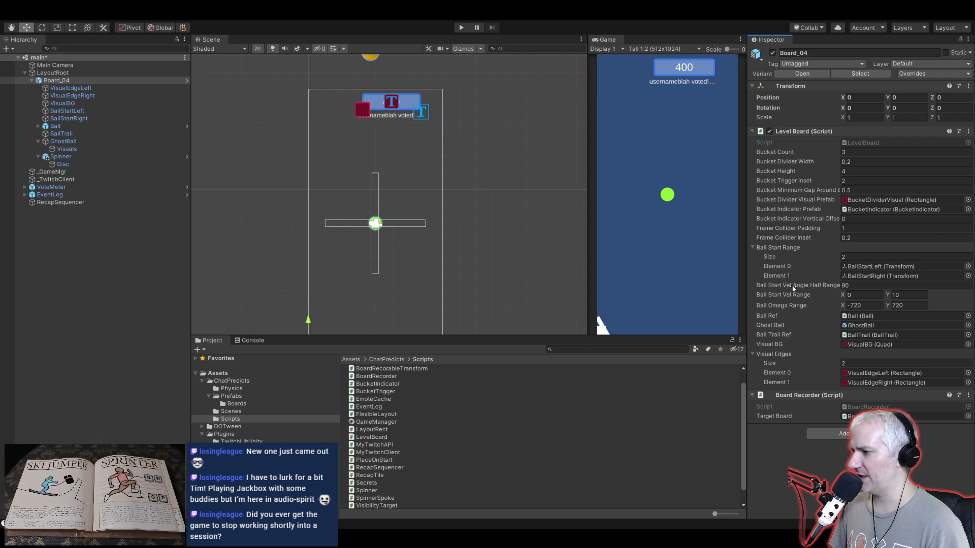
left_click(843, 287)
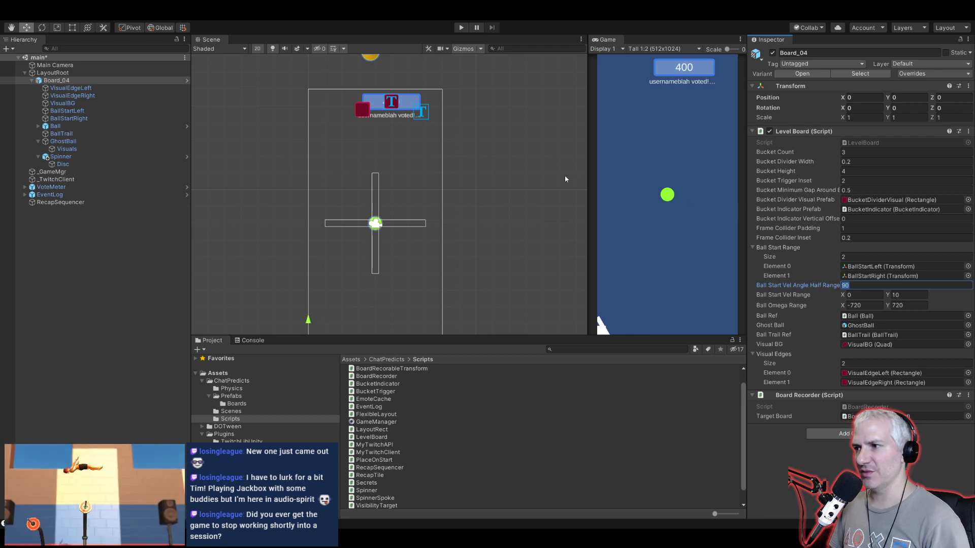
Step: Set the Y position of both BallStartLeft and BallStartRight under Board_04 to 16.5
scroll(470, 149, "down", 2)
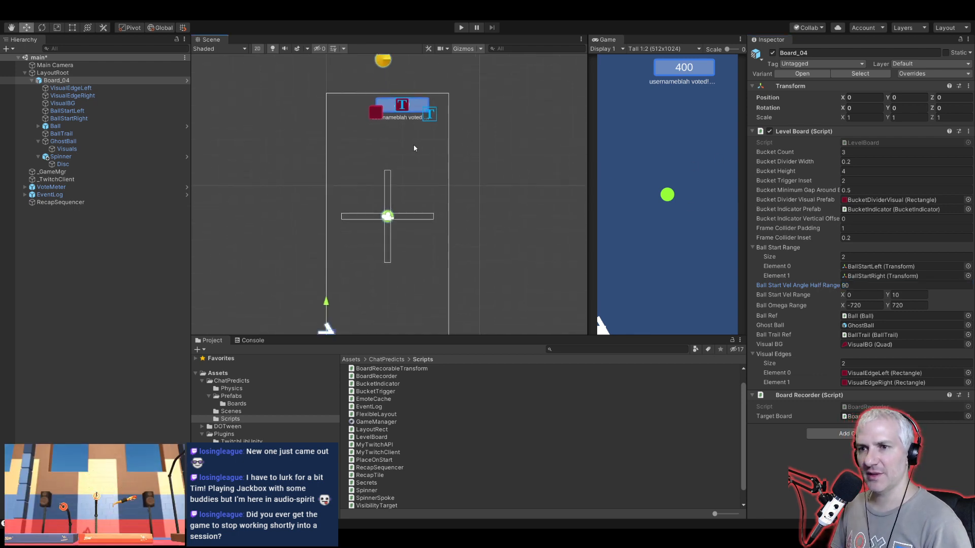
left_click(84, 89)
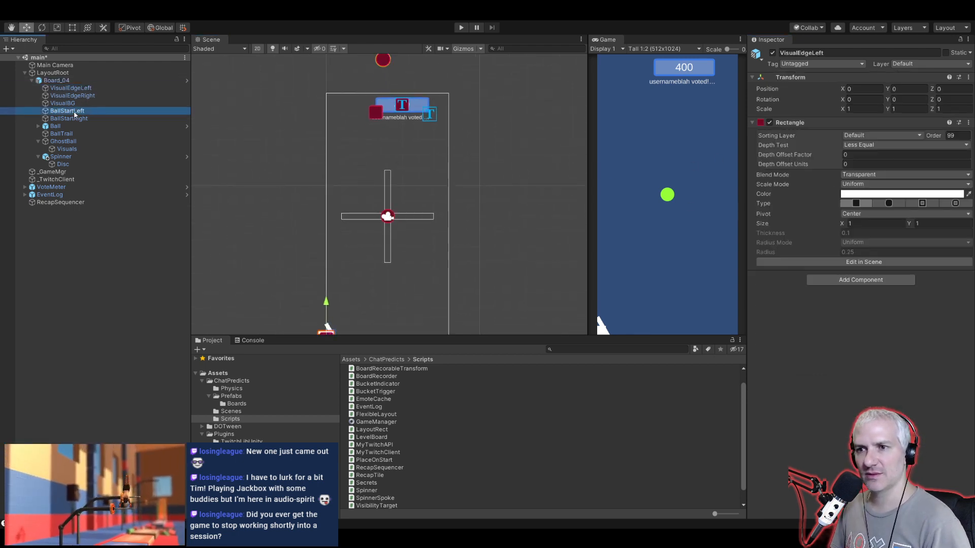
left_click(75, 110)
left_click(77, 118, "ctrl")
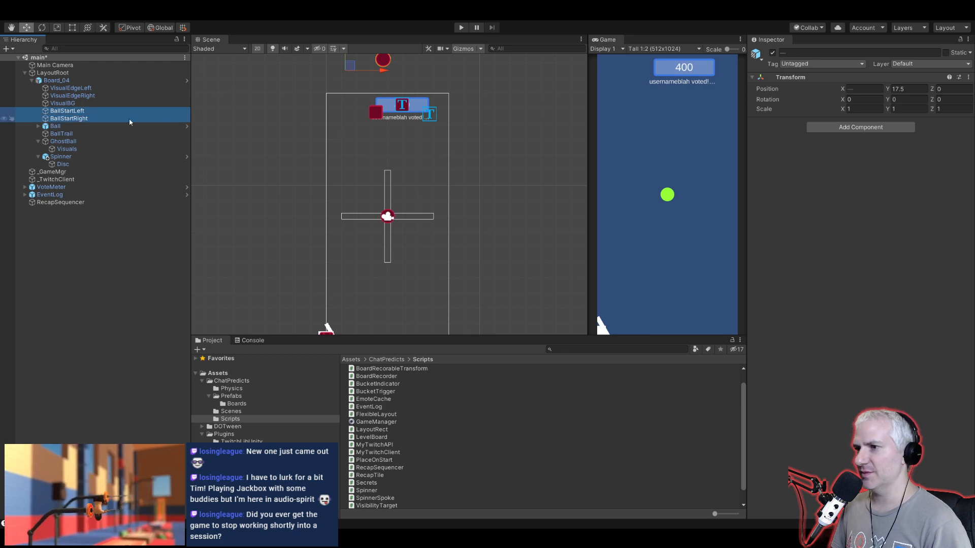
middle_click_drag(350, 79, 348, 105)
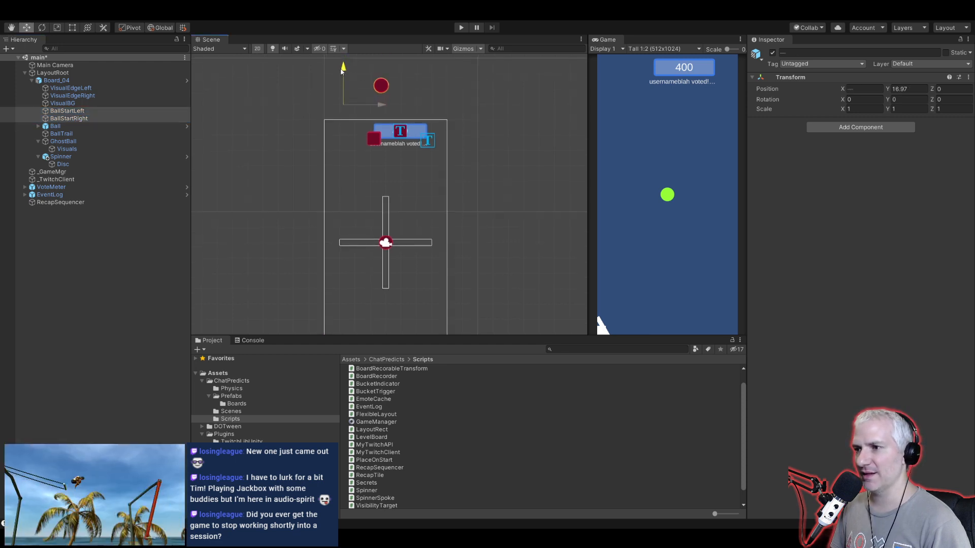
left_click(911, 88)
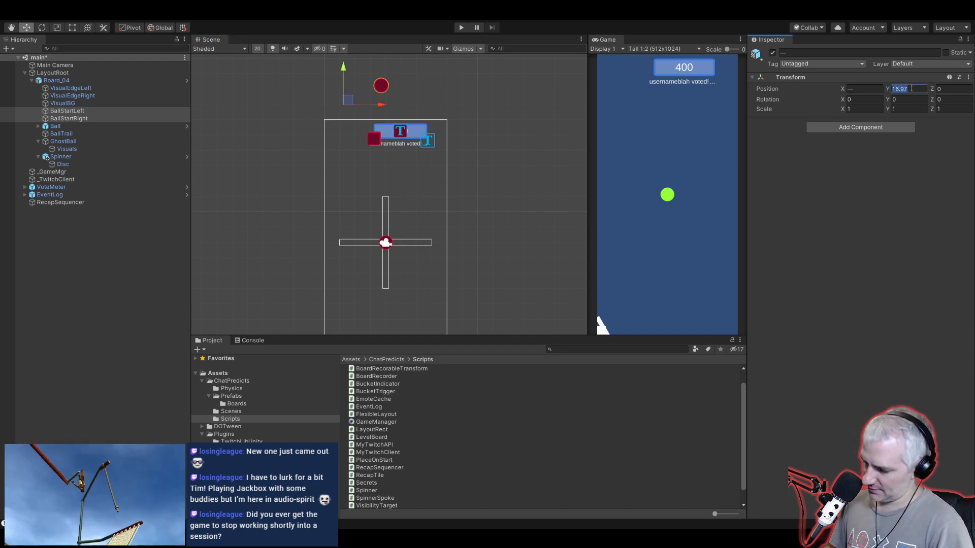
type("16.5")
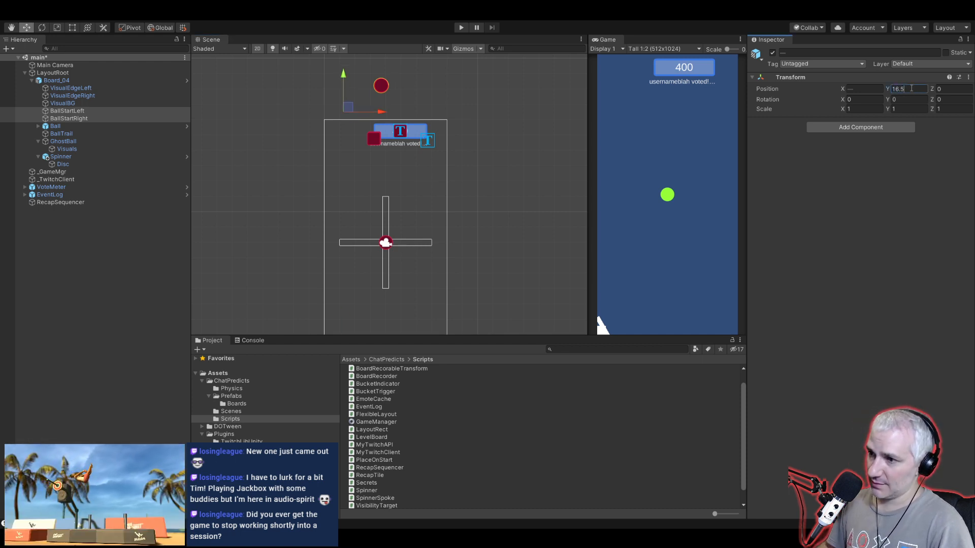
left_click(91, 234)
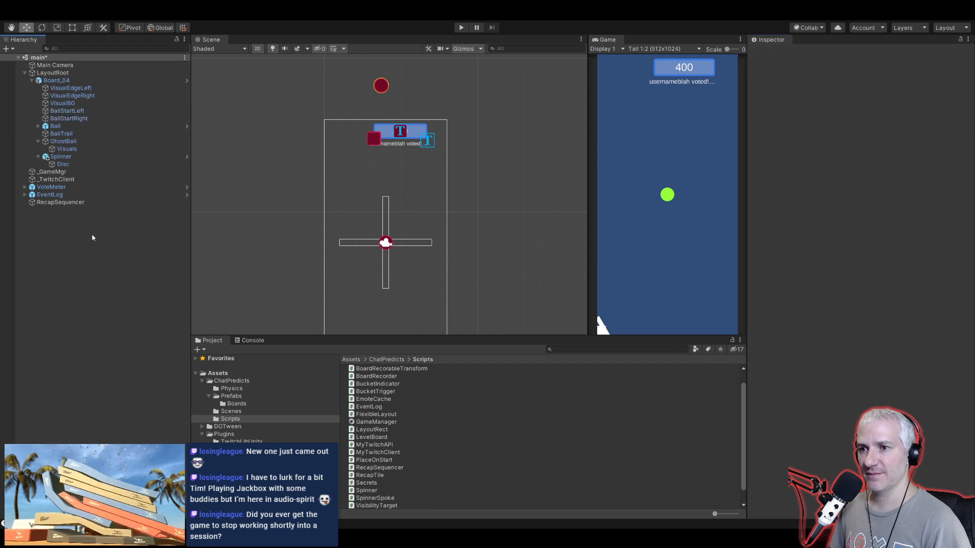
Step: Play-test the main scene, advance it by single frames to check where the ball starts, and stop the test
left_click(461, 27)
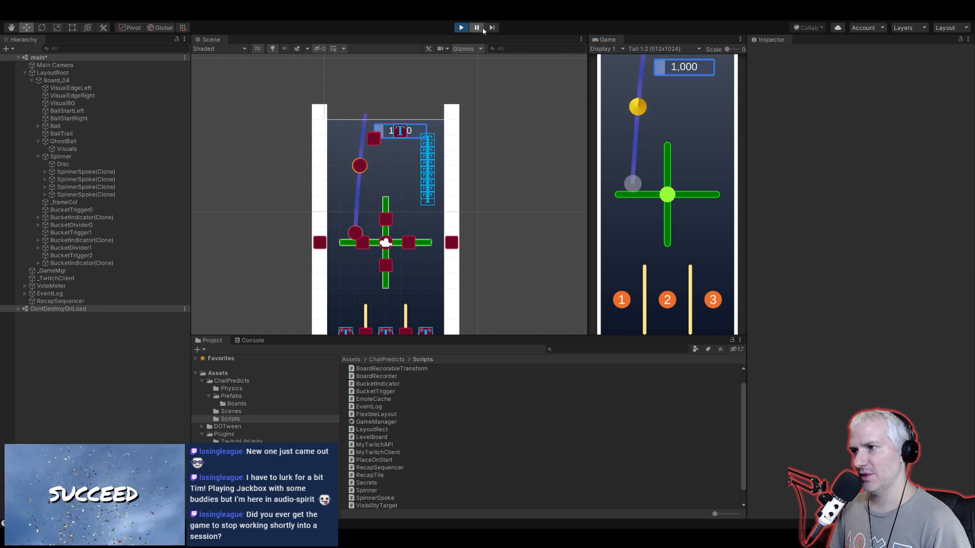
left_click(493, 31)
left_click(493, 31)
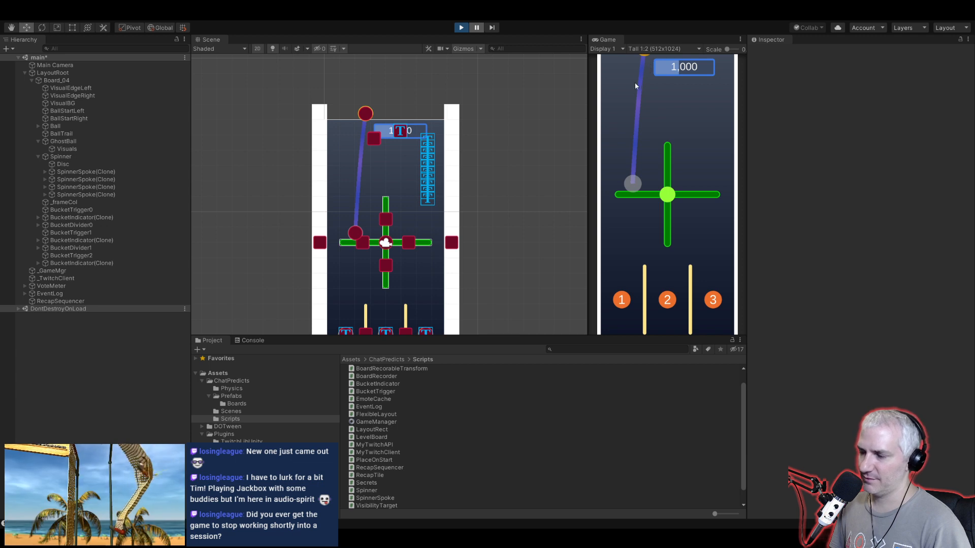
left_click(460, 28)
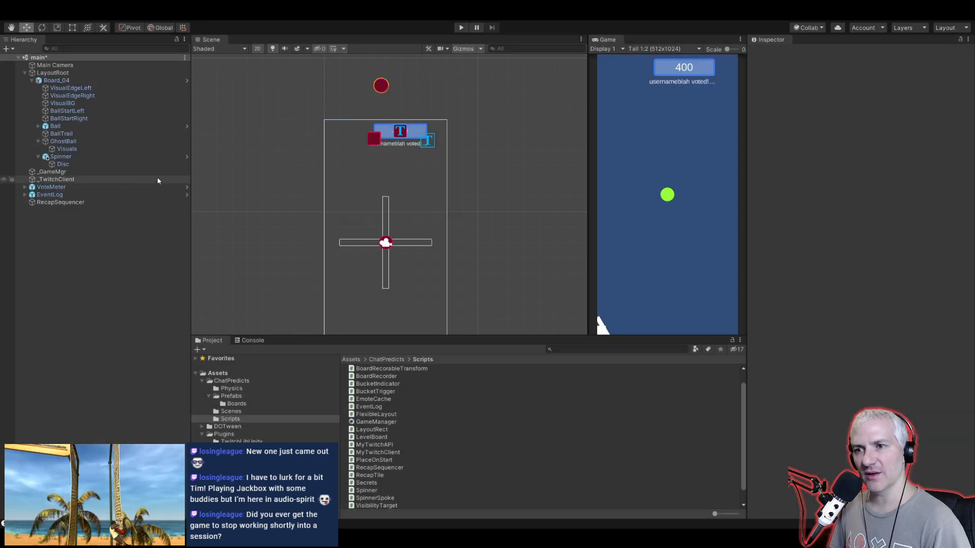
Step: Set the Ball Start Vel Angle Half Range of Board_04's Level Board component to 75
left_click(78, 111)
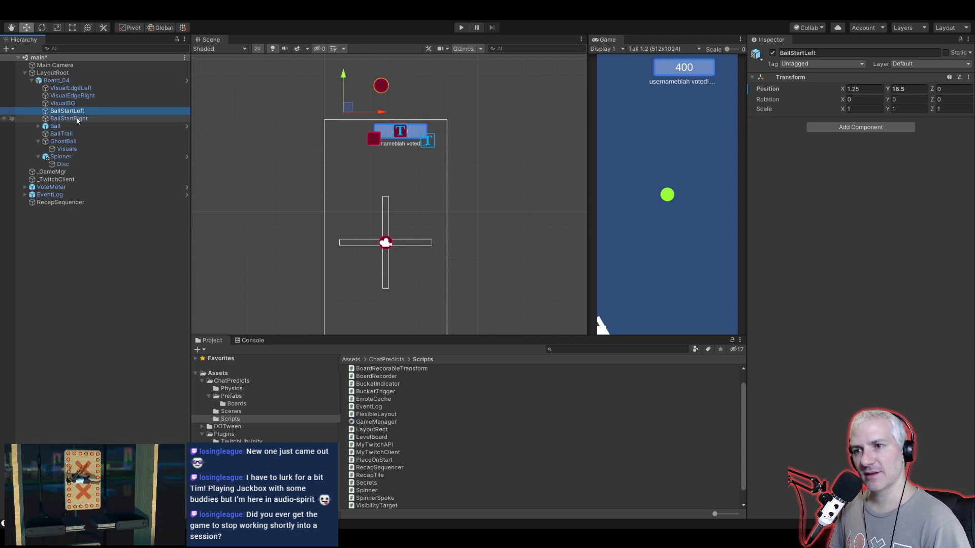
left_click(56, 81)
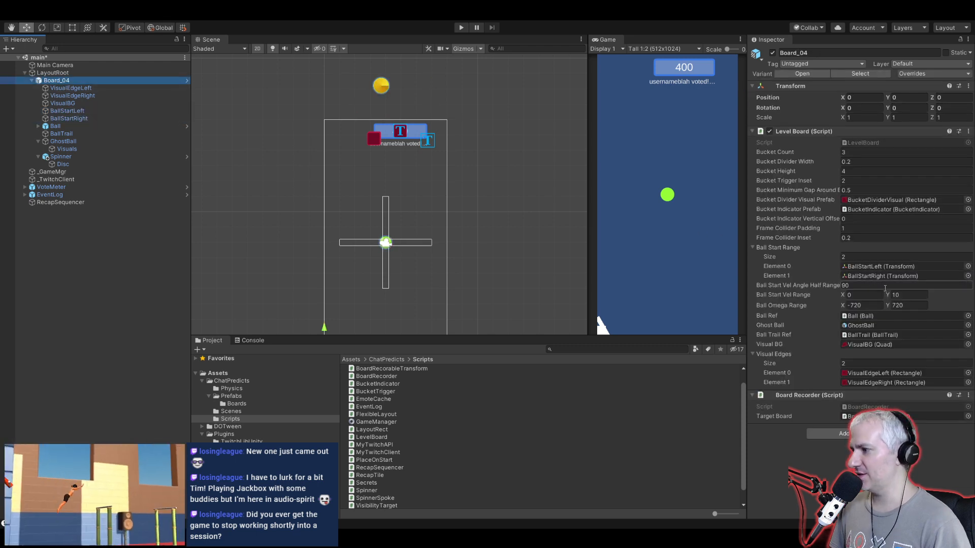
left_click(855, 286)
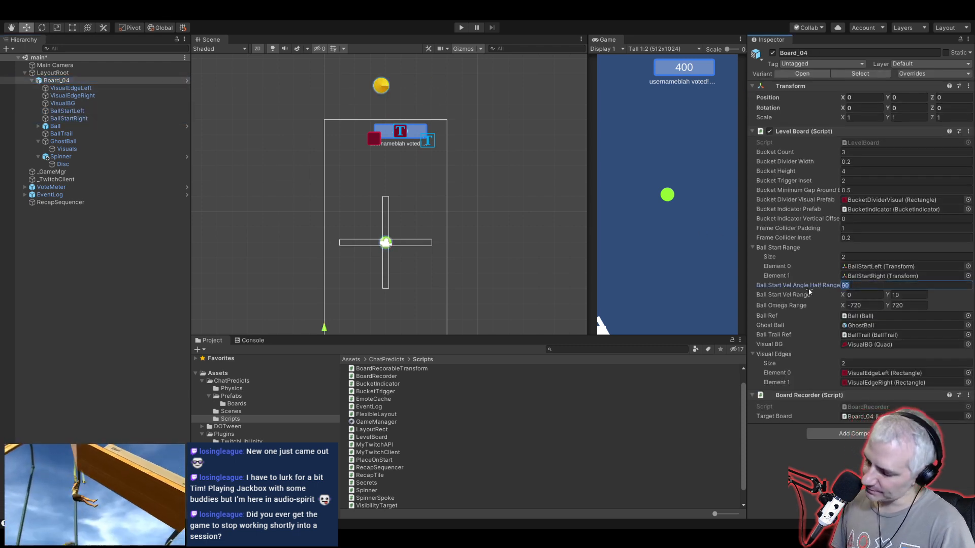
type("75")
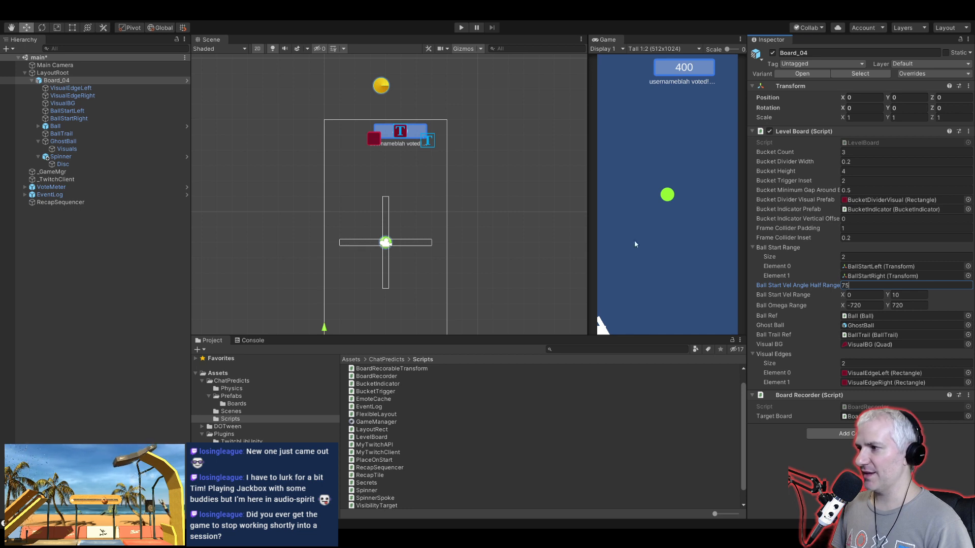
Step: Apply the position overrides of both BallStartLeft and BallStartRight to the prefab
left_click(76, 111)
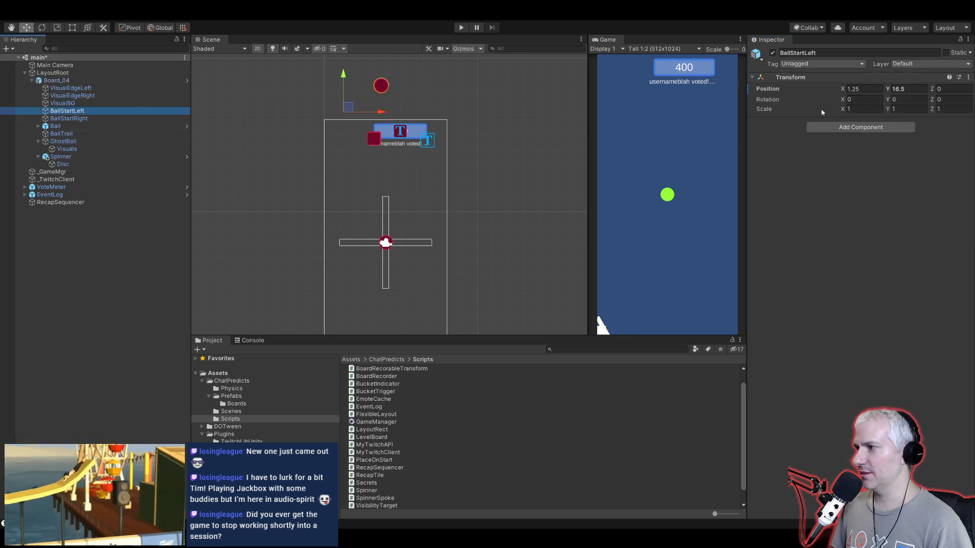
left_click(760, 92)
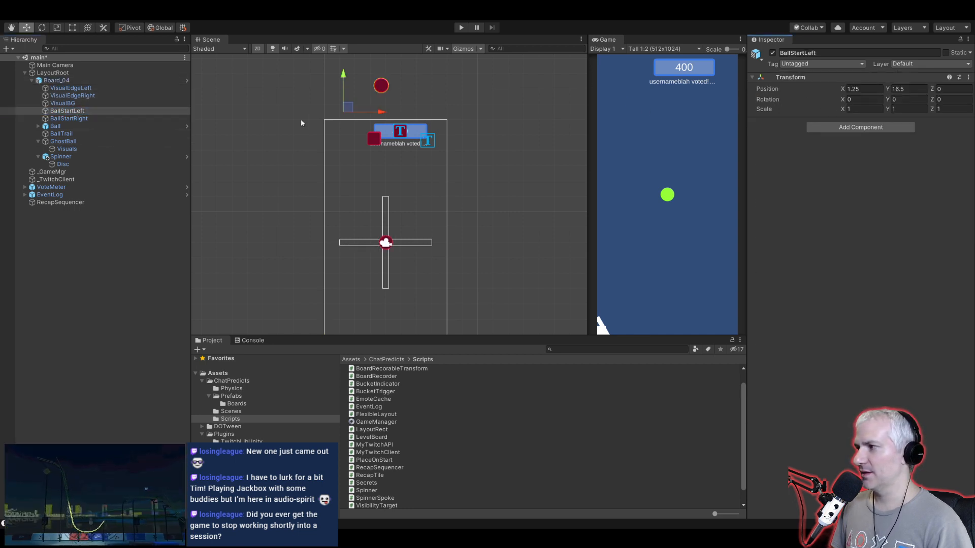
left_click(87, 119)
left_click(761, 92)
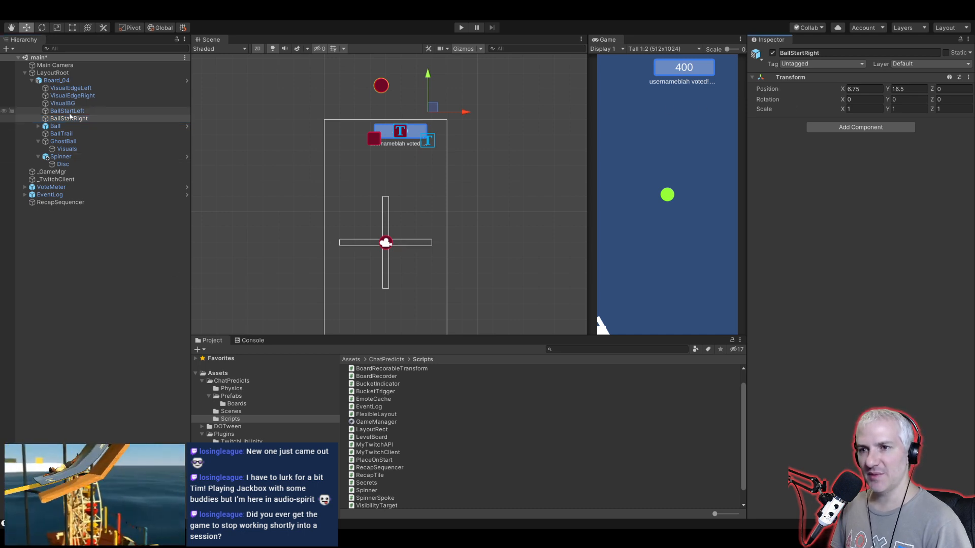
Step: Delete the Board_04 instance from LayoutRoot
left_click(31, 80)
left_click(52, 73)
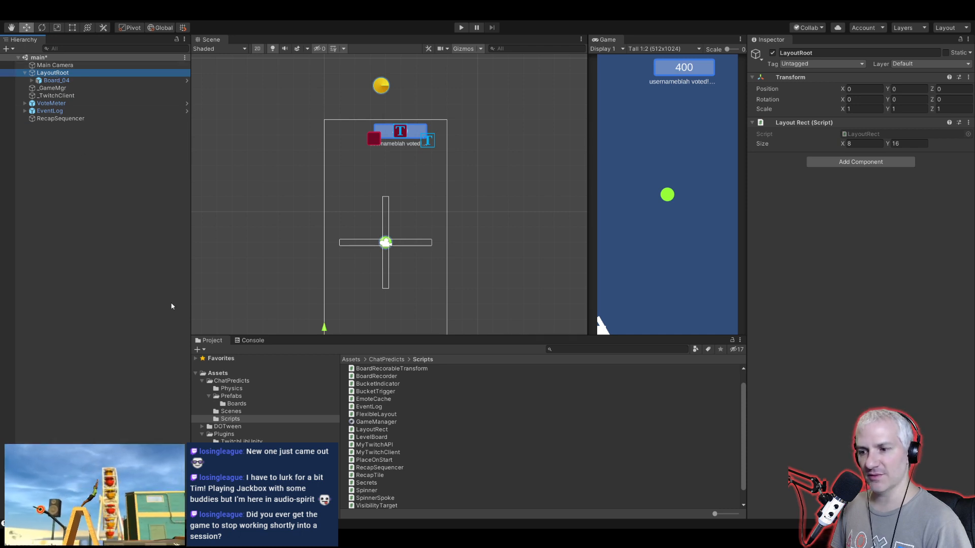
left_click(64, 89)
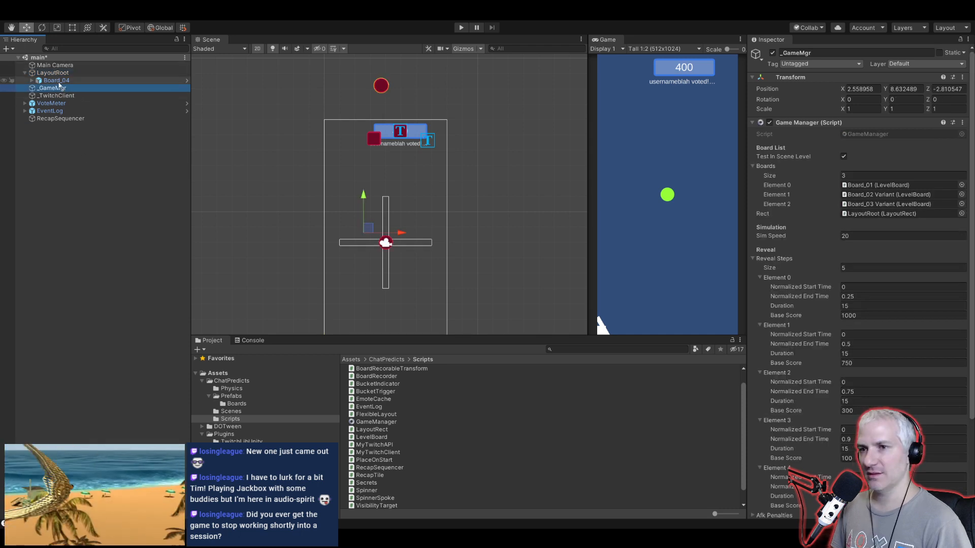
left_click(58, 81)
key("Delete")
Step: Turn off Test In Scene Level on _GameMgr and add the Board_04 Variant prefab to its Boards list
left_click(52, 80)
left_click(842, 157)
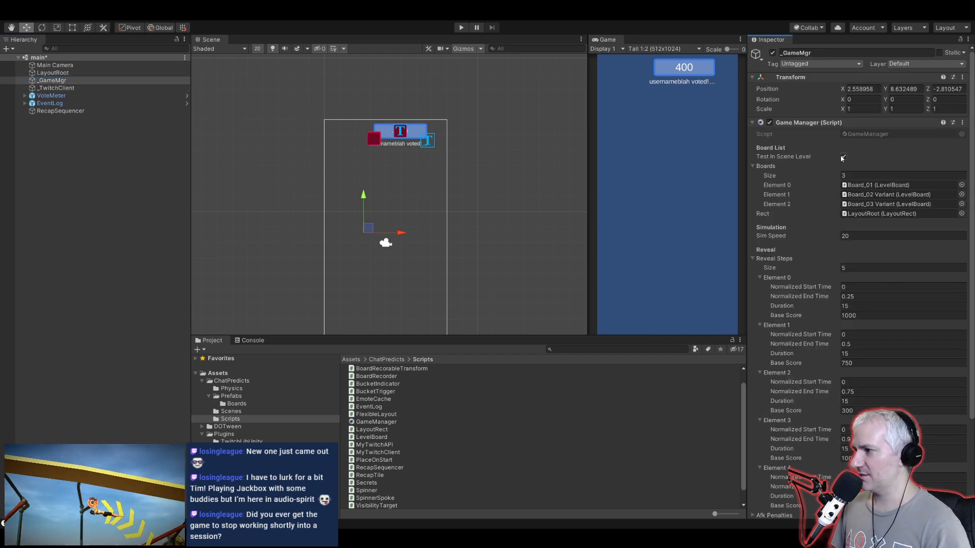
left_click(843, 156)
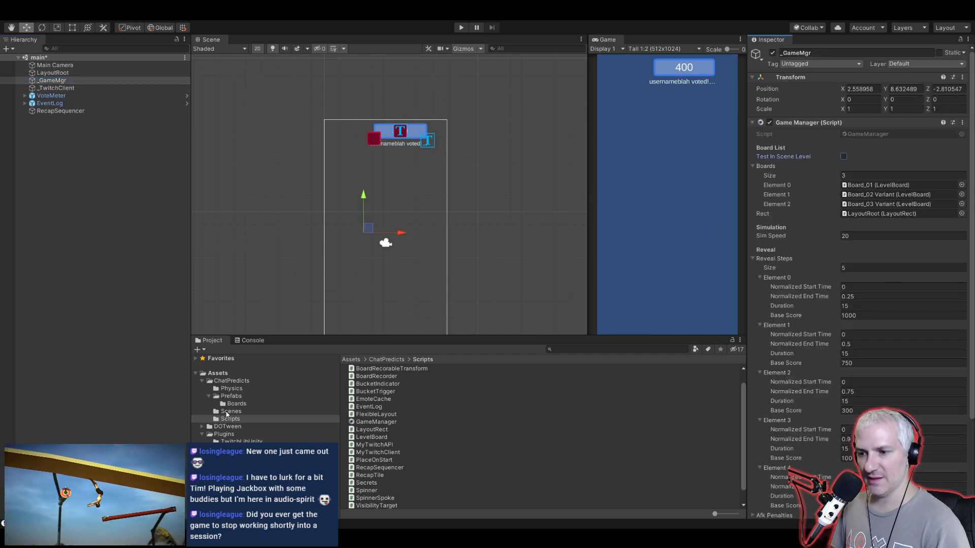
left_click(227, 398)
left_click(237, 404)
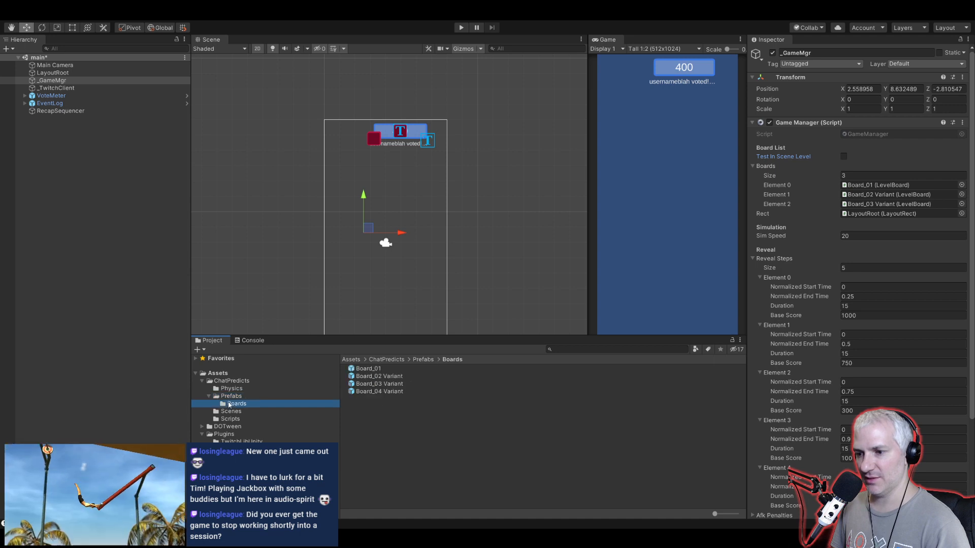
left_click_drag(378, 391, 768, 168)
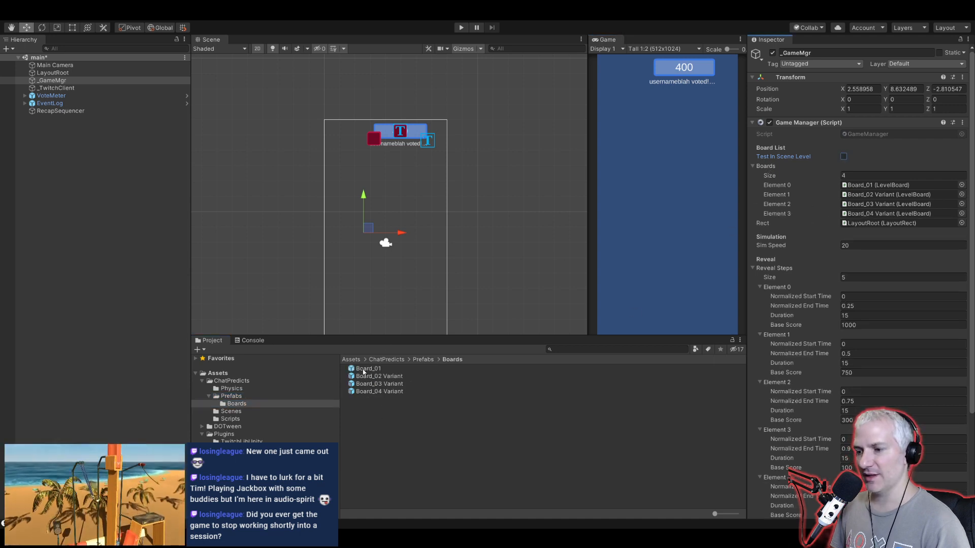
Step: Place Board_01 under LayoutRoot to inspect its ball start objects and Level Board values, and remove the instance
left_click_drag(360, 373, 51, 73)
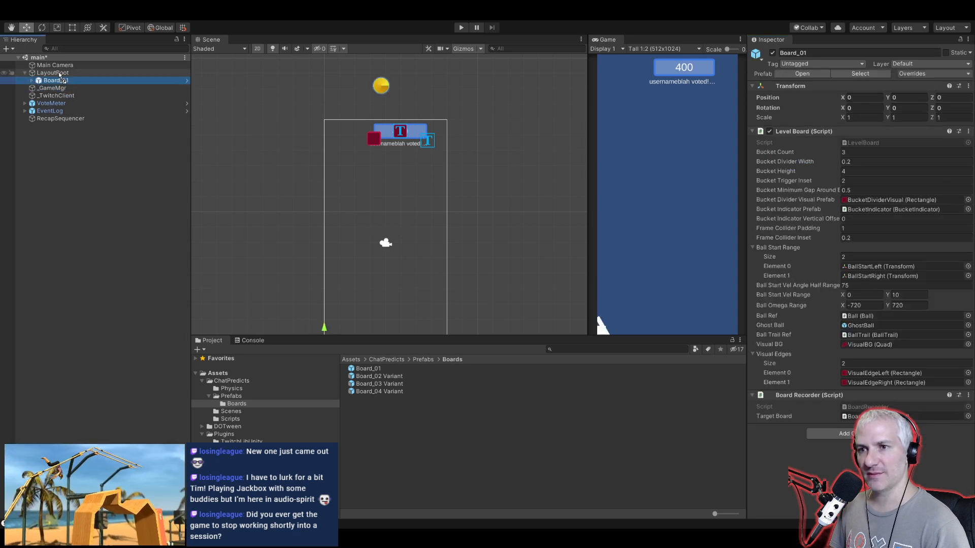
left_click(32, 80)
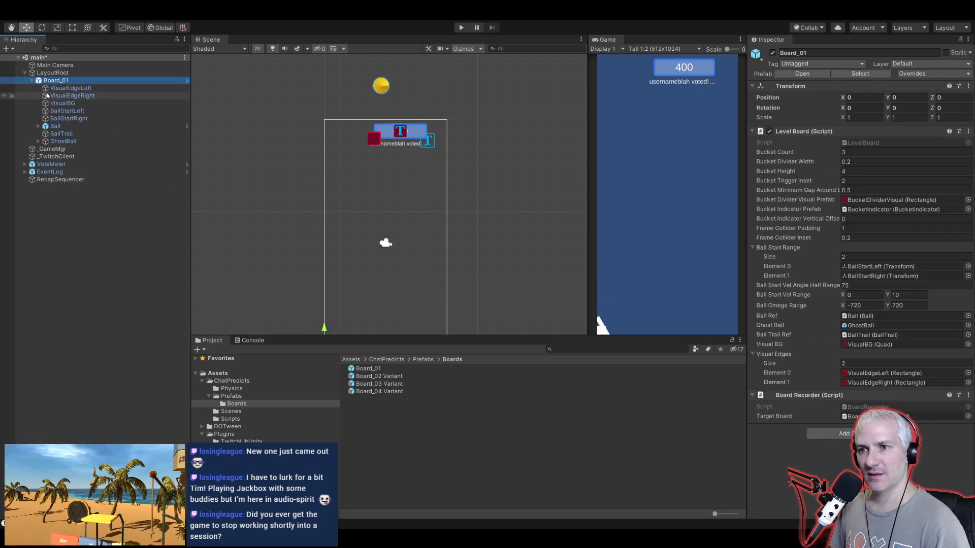
left_click(68, 110)
left_click(68, 118)
left_click(63, 81)
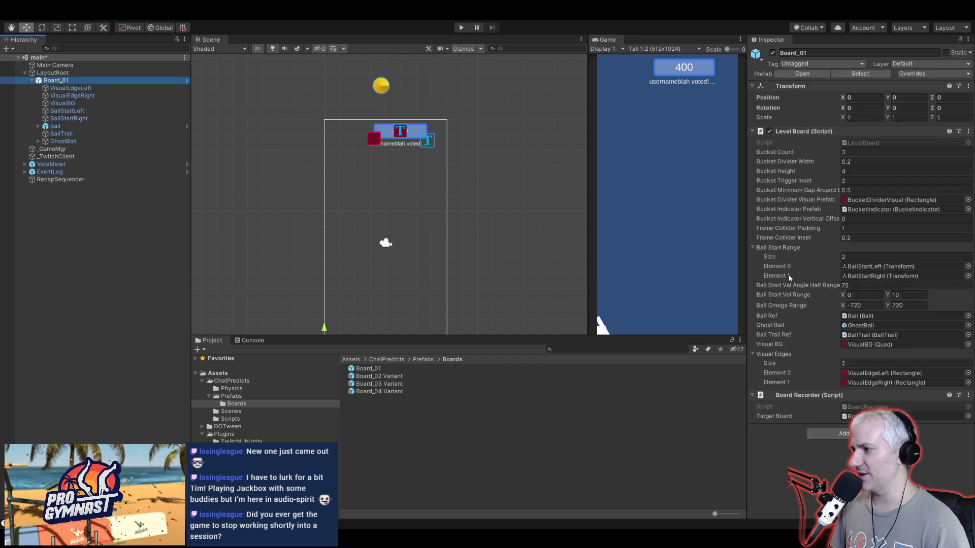
left_click(53, 73)
left_click(56, 81)
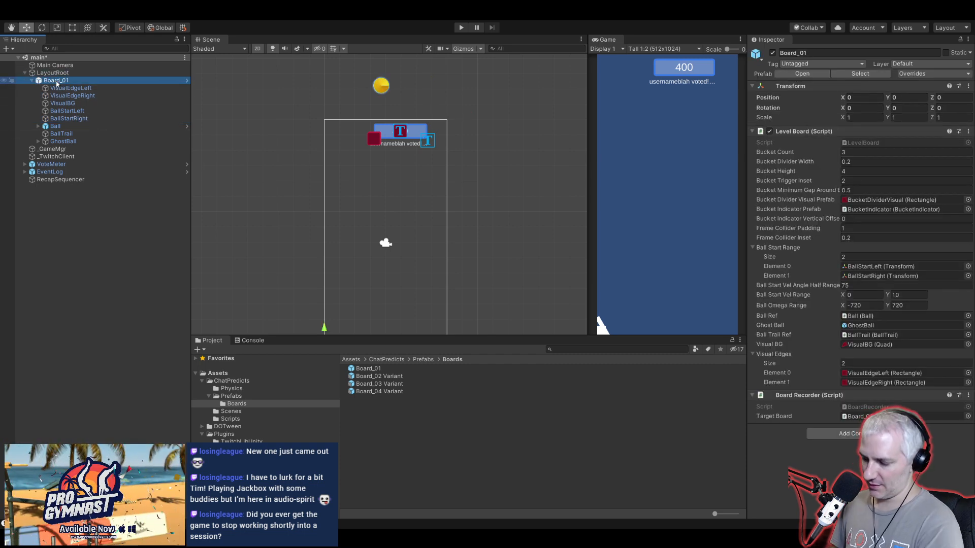
key("Delete")
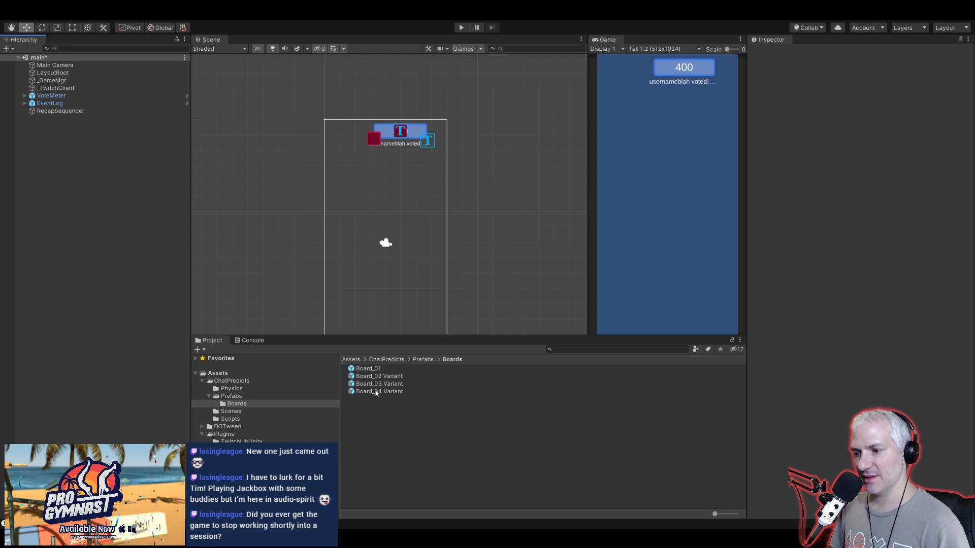
Step: Place the Board_04 Variant prefab under LayoutRoot and rename the instance Board_05
left_click_drag(367, 393, 54, 74)
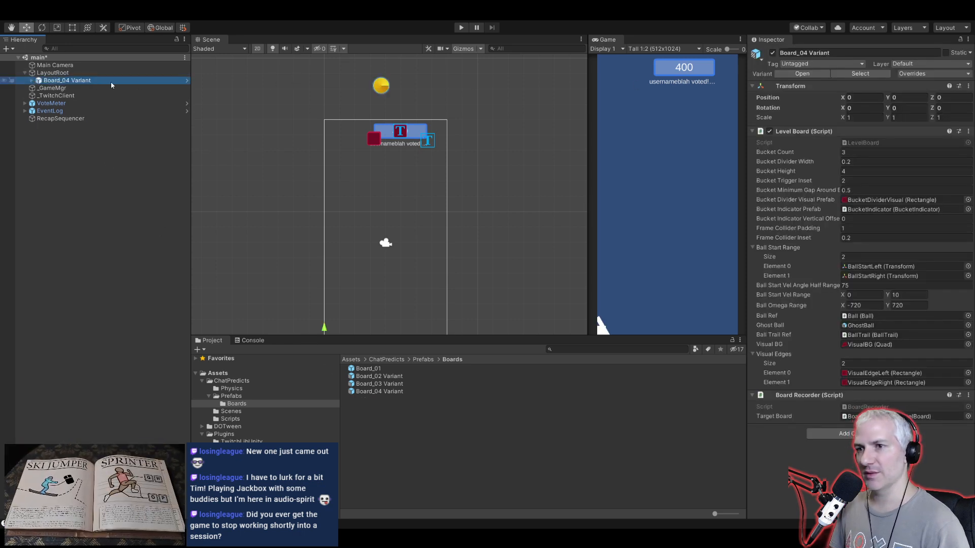
key("F2")
key("End")
key("BackSpace")
key("BackSpace")
key("BackSpace")
key("BackSpace")
key("BackSpace")
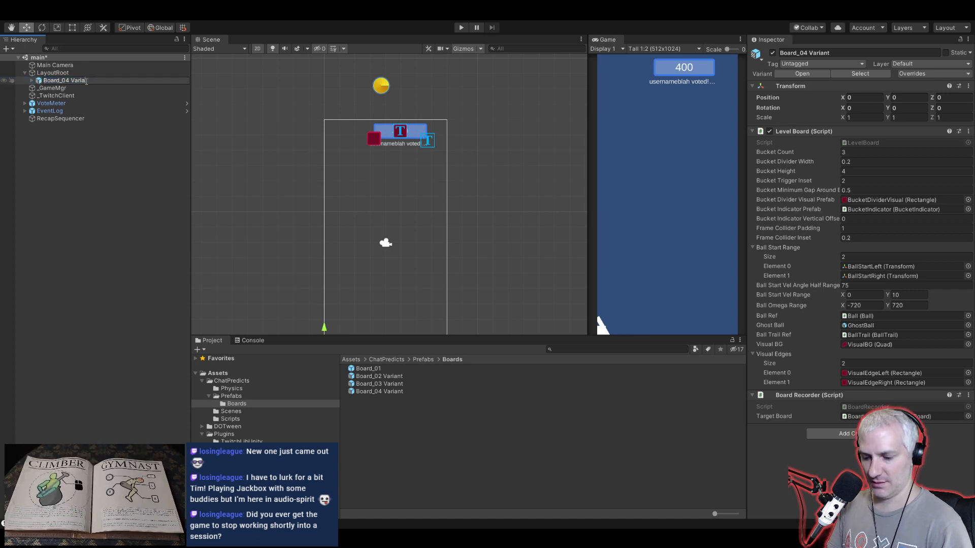
type("5")
key("Return")
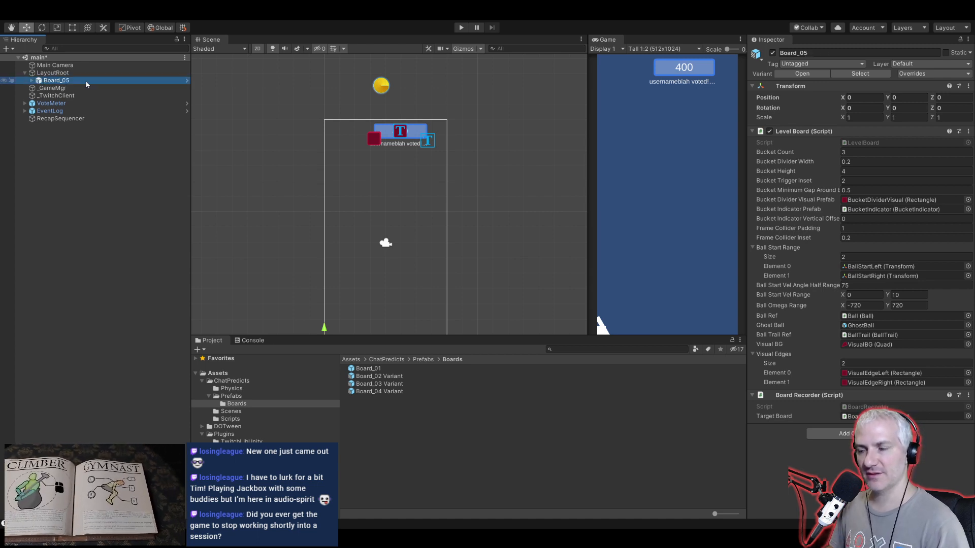
Step: Examine the child objects of Board_05 and delete the instance from the scene
middle_click_drag(291, 226, 306, 165)
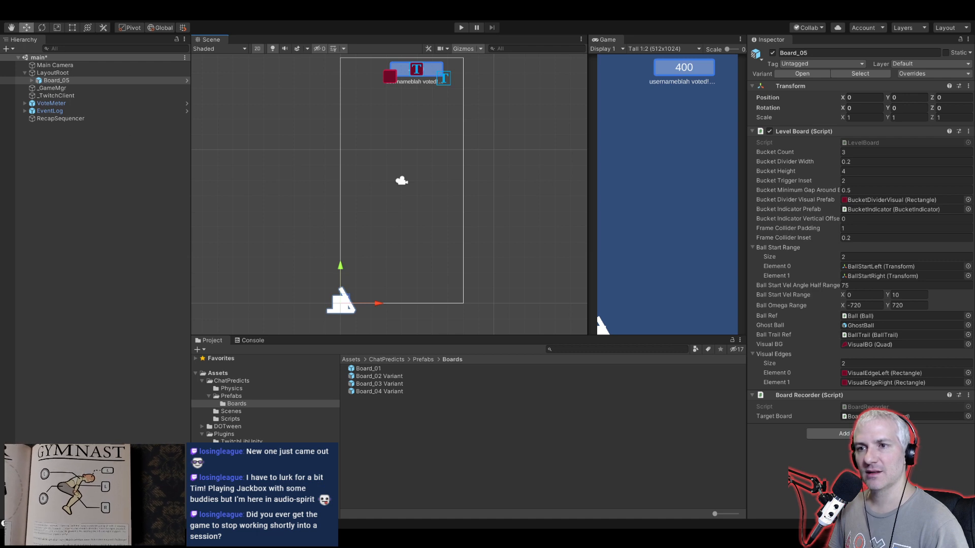
left_click(32, 80)
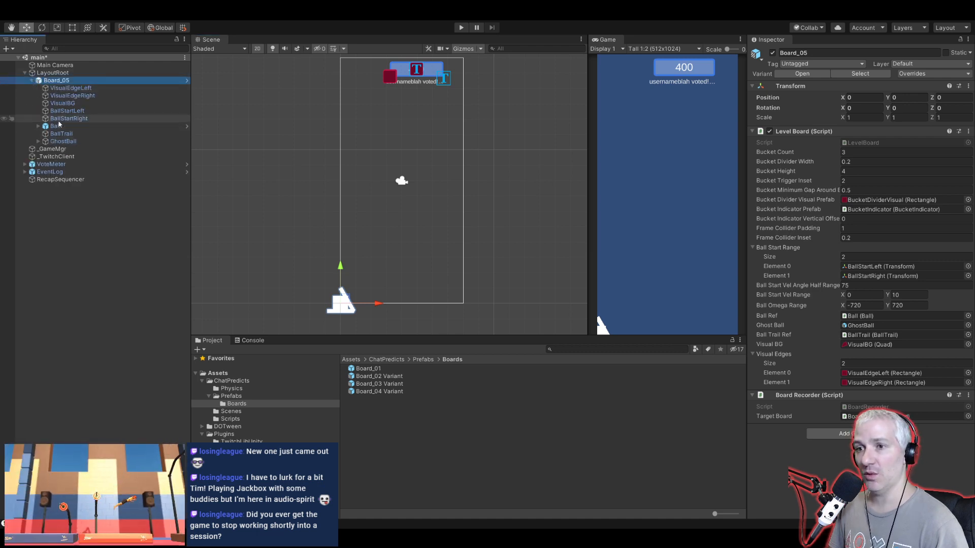
left_click(61, 96)
left_click(60, 81)
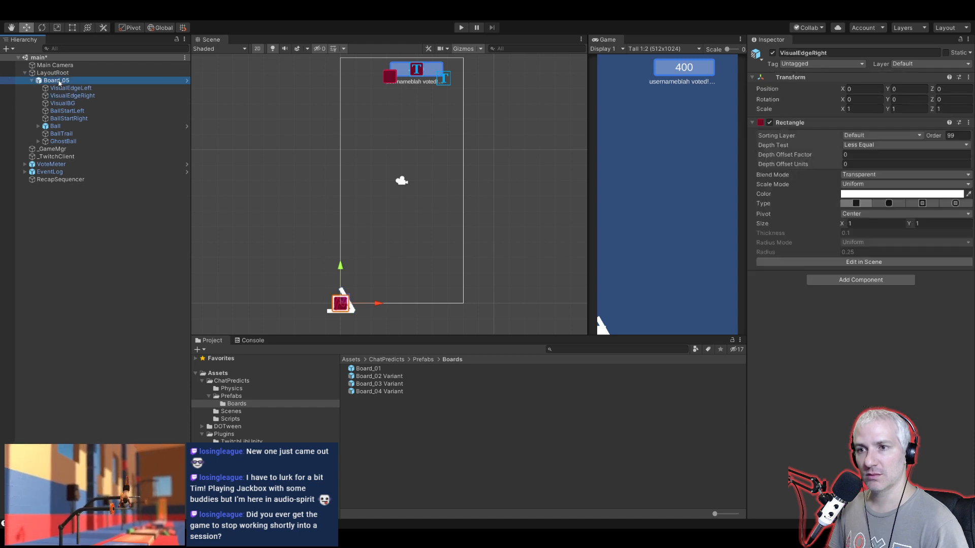
key("Delete")
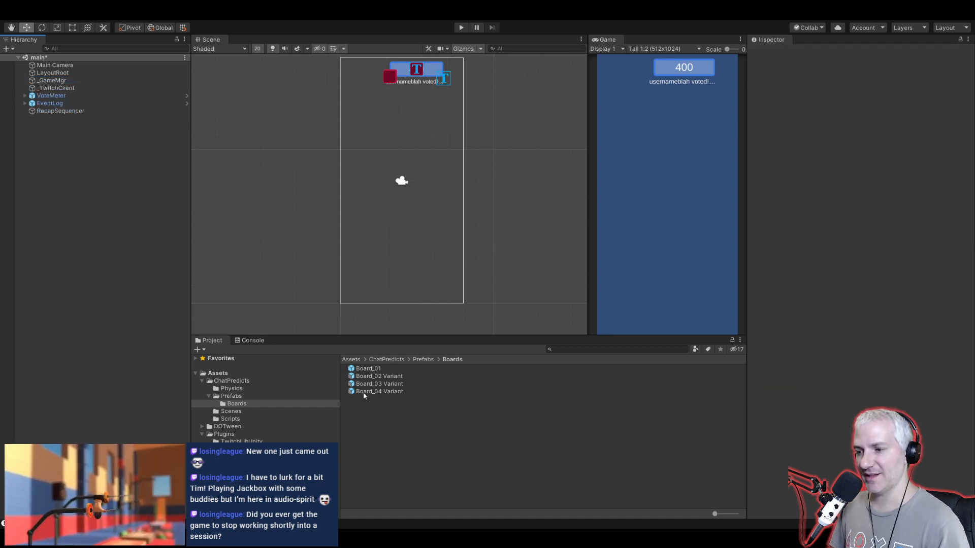
Step: Place Board_04 Variant under LayoutRoot, with a Spinner prefab added as its child and applied to the board's prefab
left_click_drag(364, 392, 63, 74)
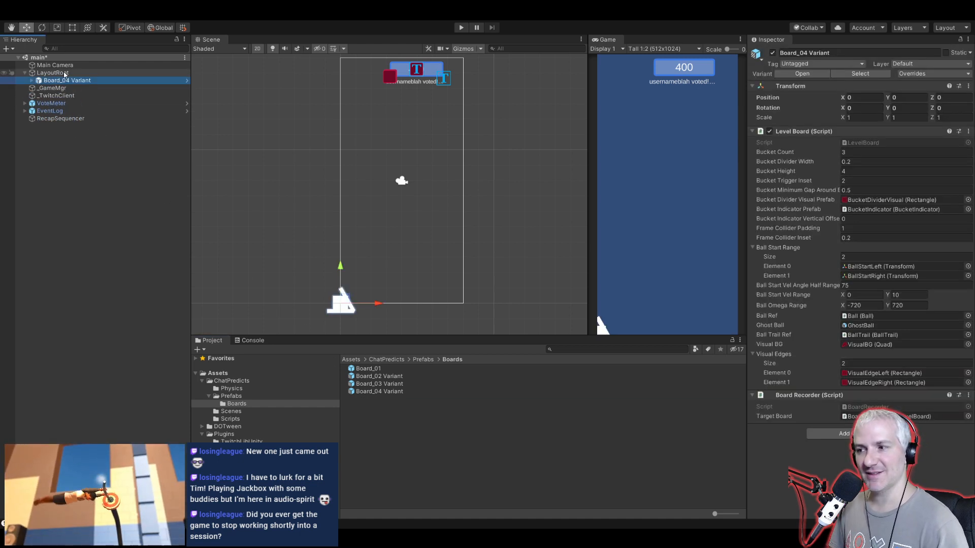
left_click(32, 80)
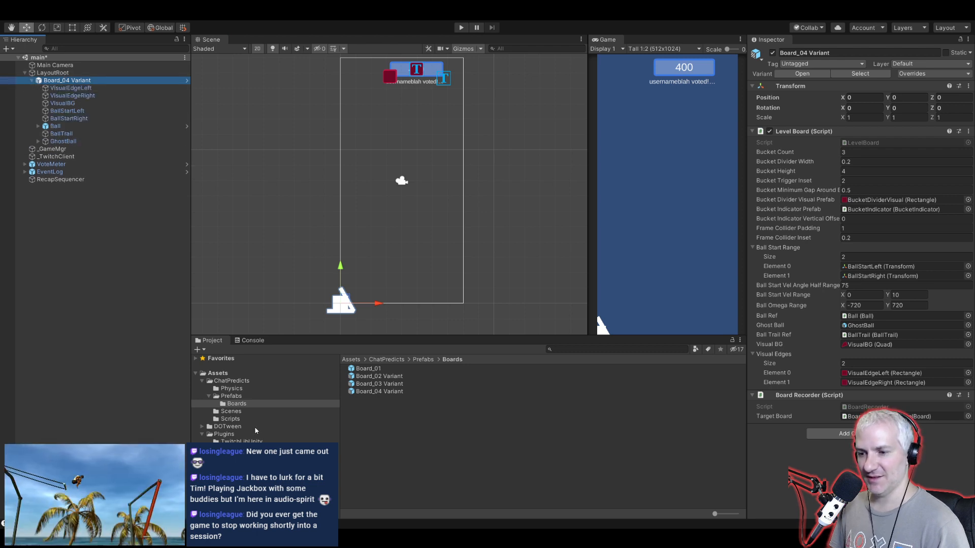
left_click(230, 397)
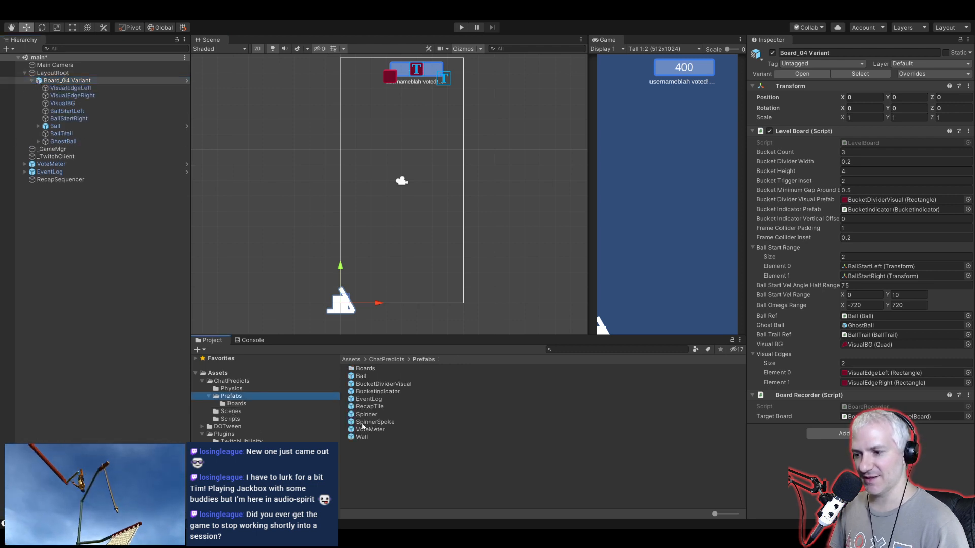
left_click_drag(362, 416, 62, 84)
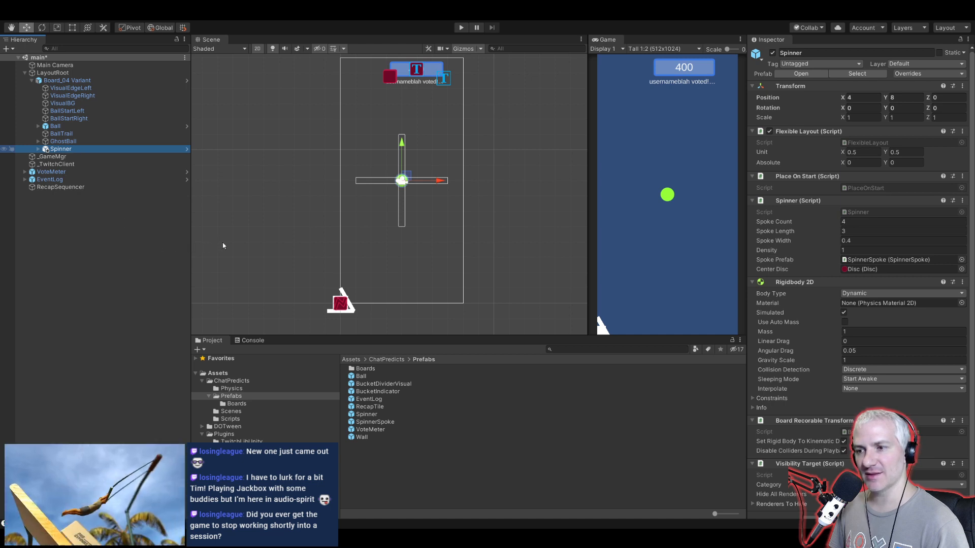
Step: Replace the Board_04 Variant instance under LayoutRoot with a fresh one from the Boards folder and show its children
left_click(59, 81)
key("Delete")
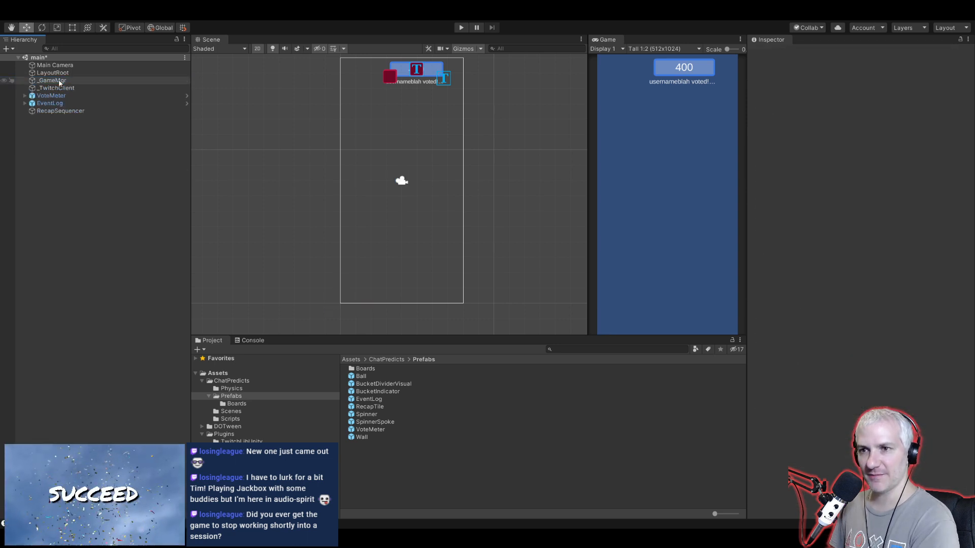
left_click(244, 403)
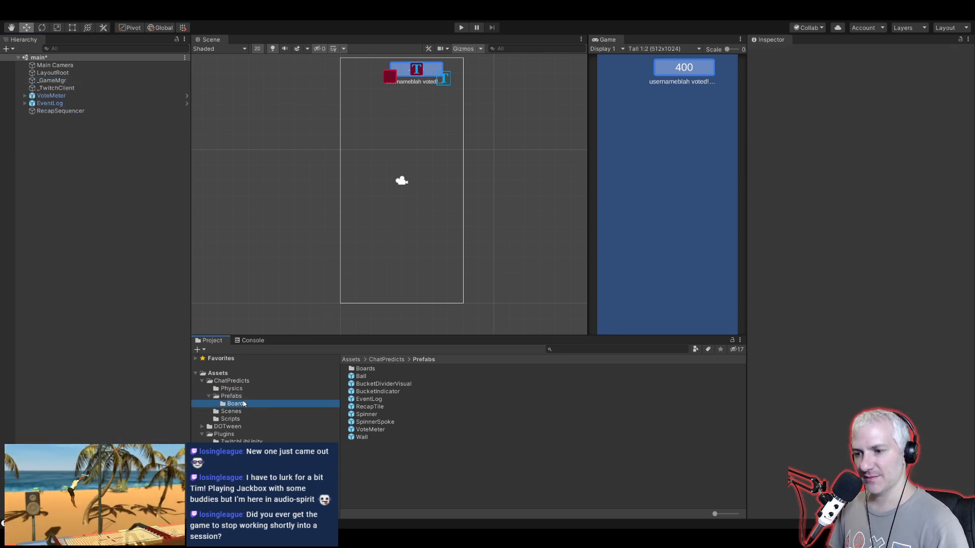
left_click_drag(378, 393, 63, 75)
left_click(32, 80)
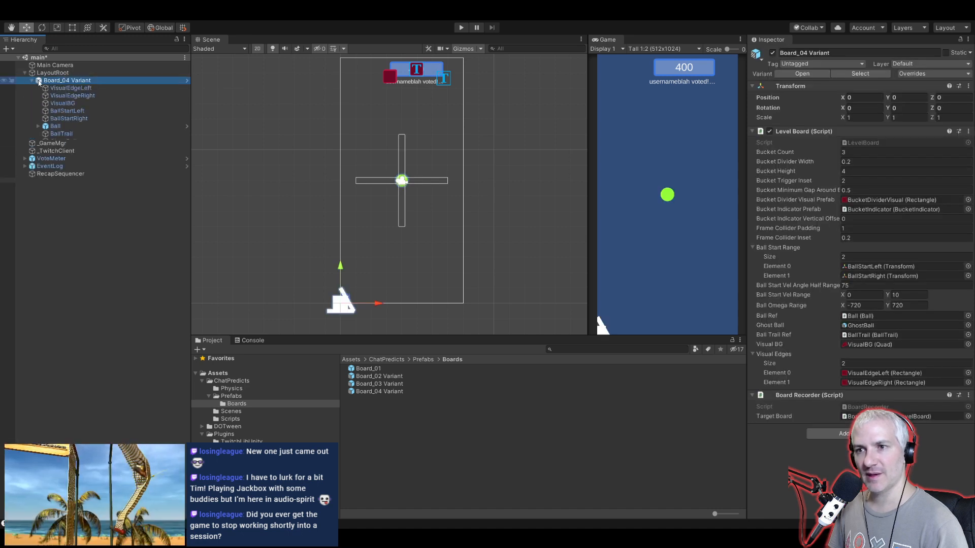
Step: Rename the Board_04 Variant instance under LayoutRoot as Board_05
key("F2")
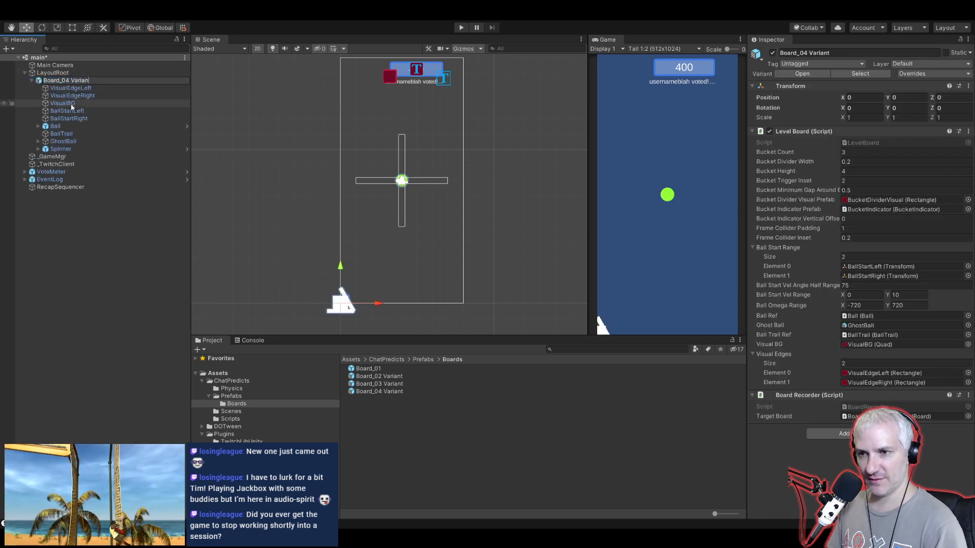
key("BackSpace")
type("5")
key("Return")
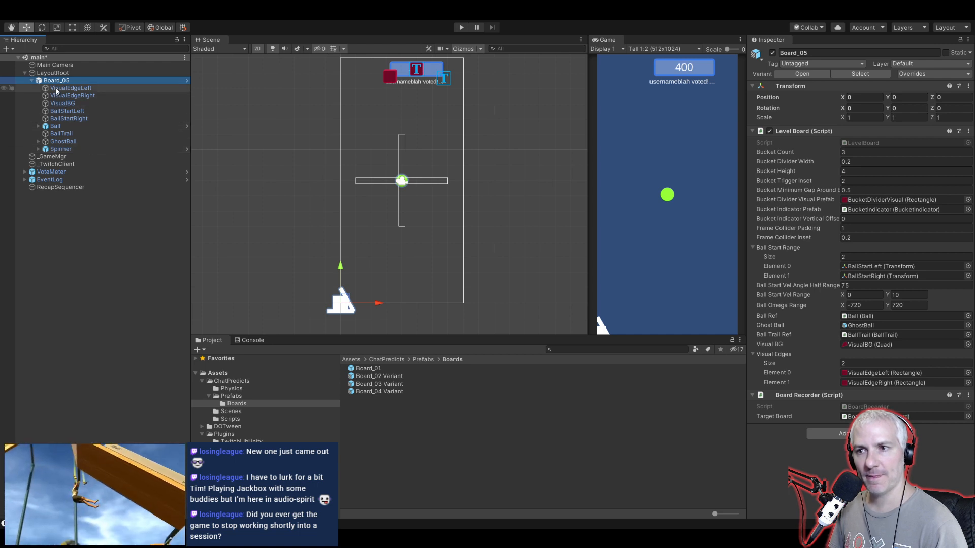
Step: Set the Flexible Layout Unit X of Board_05's Spinner to 0.33
left_click(60, 149)
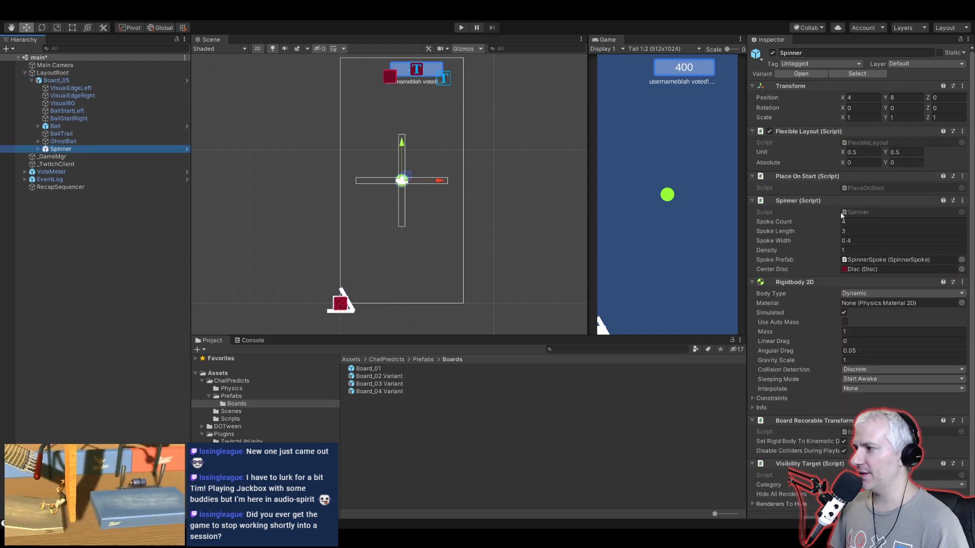
left_click(862, 152)
type("0.25")
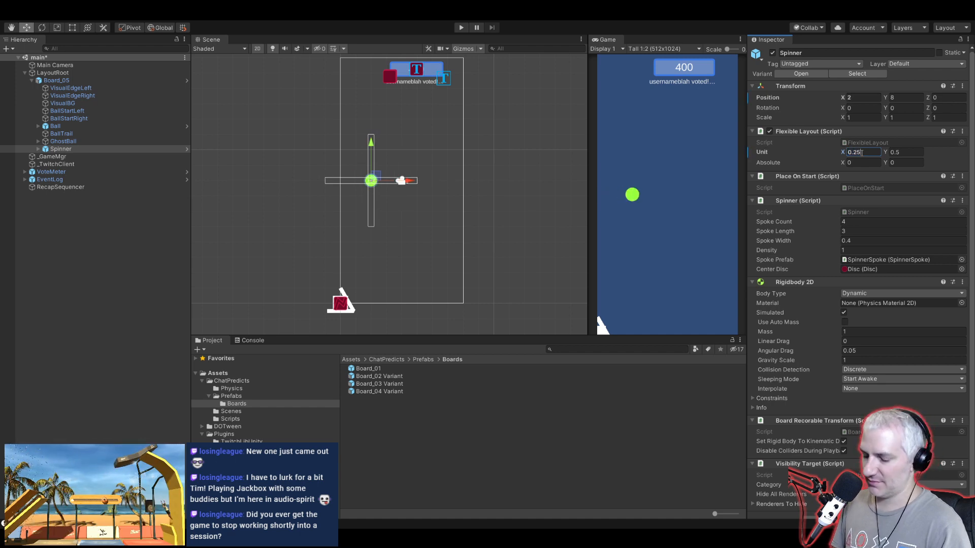
key("BackSpace")
key("BackSpace")
type("33")
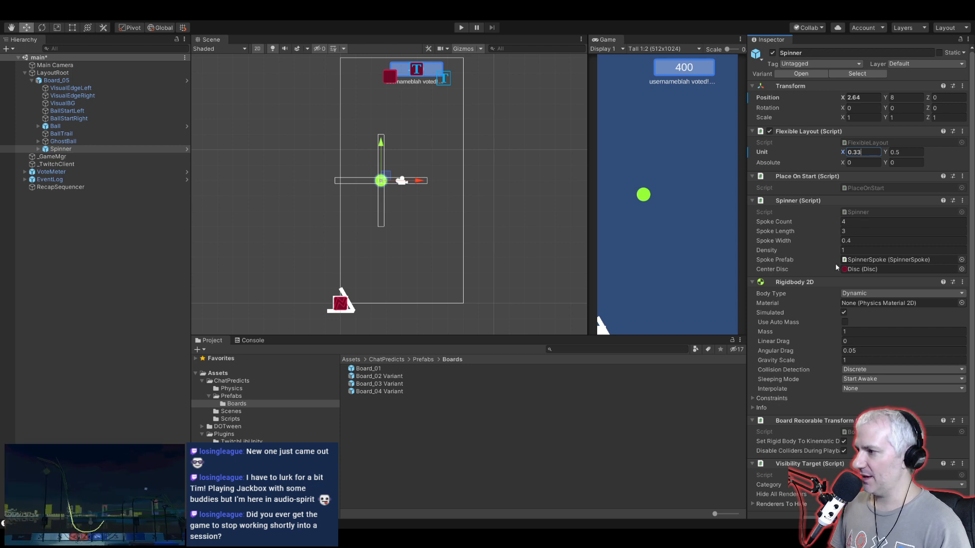
Step: Set the Spoke Length of Board_05's Spinner to 1.75
scroll(820, 315, "down", 1)
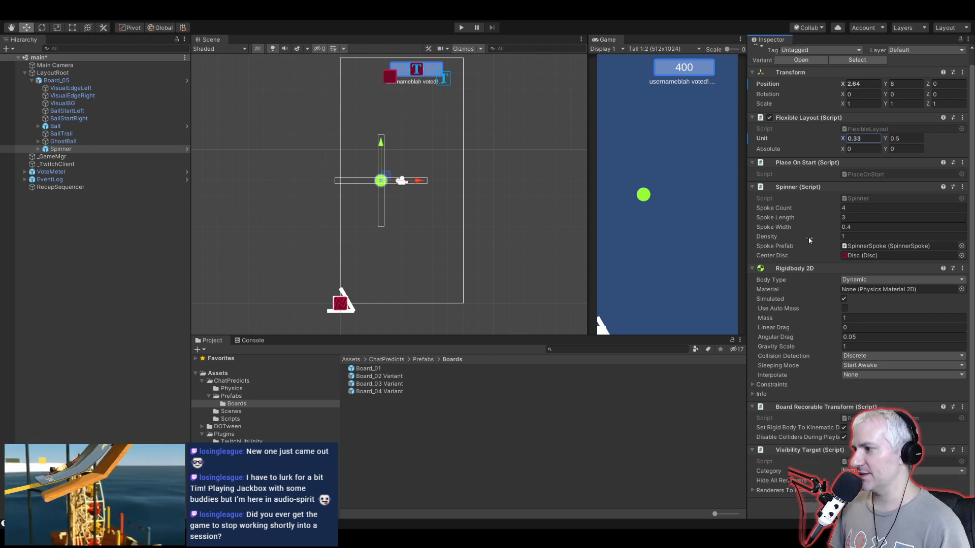
mouse_move(798, 228)
left_mouse_down()
mouse_move(809, 219)
mouse_move(790, 216)
mouse_move(802, 218)
left_mouse_up()
left_click(868, 218)
type("1.75")
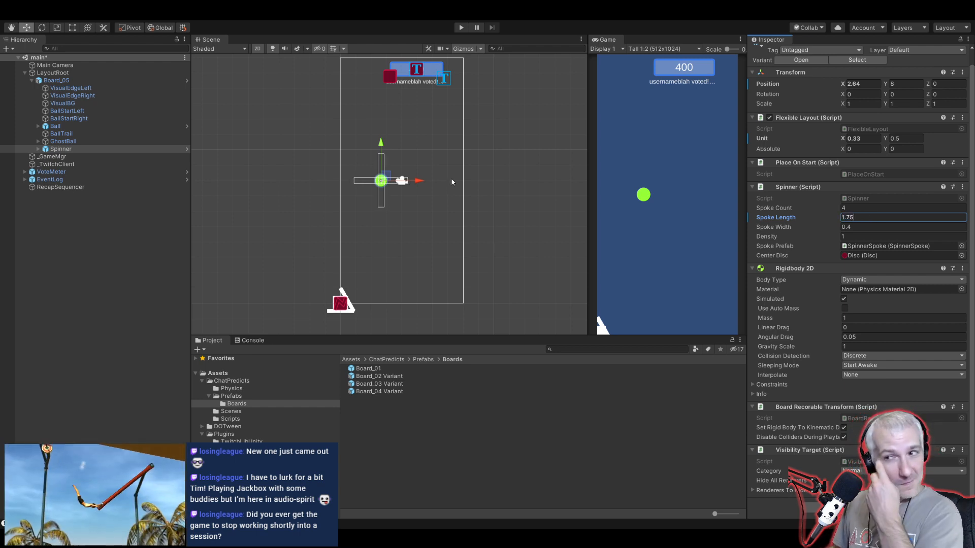
Step: Rename Board_05's Spinner child as SpinnerLeft
left_click(61, 149)
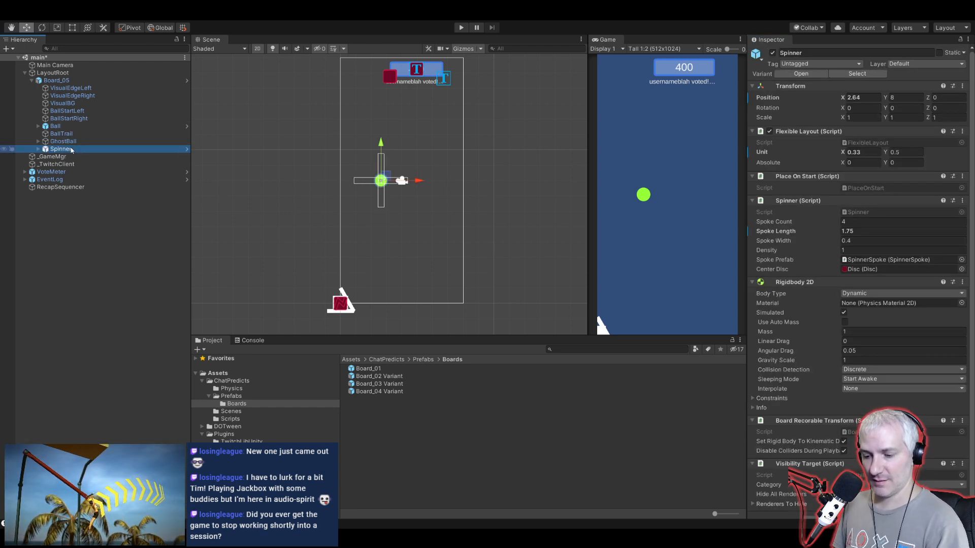
key("F2")
key("End")
type("Left")
key("Return")
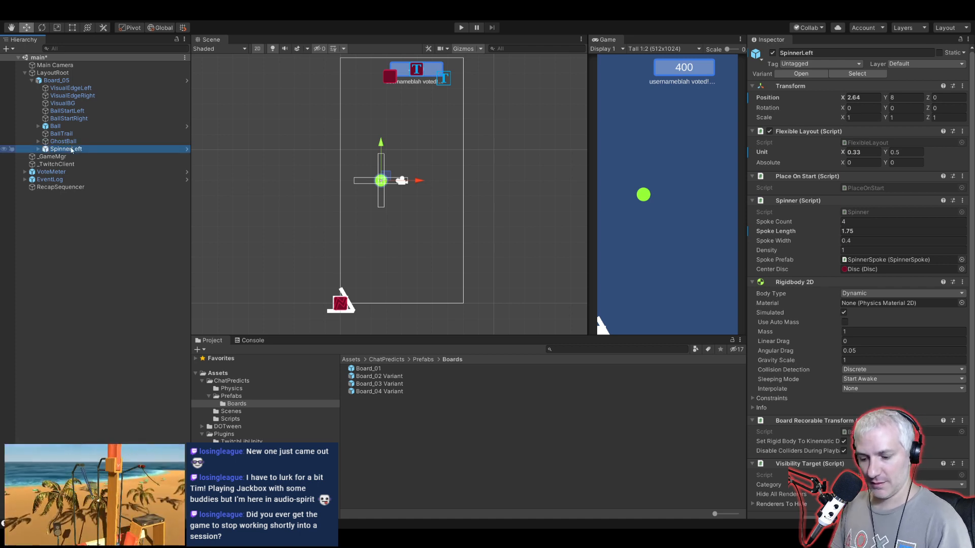
Step: Duplicate SpinnerLeft within Board_05 and rename the copy as SpinnerRight
key("ctrl+d")
key("F2")
key("End")
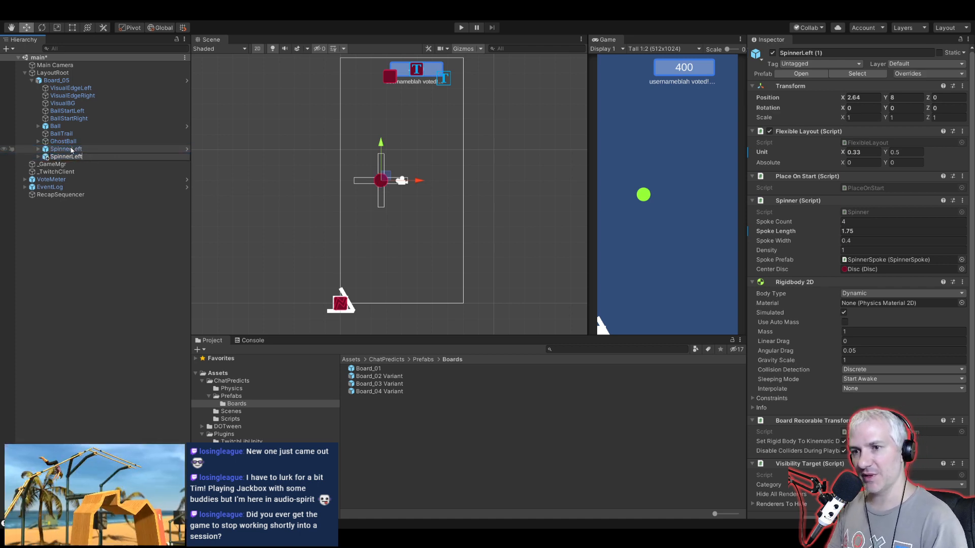
type("Right")
key("Return")
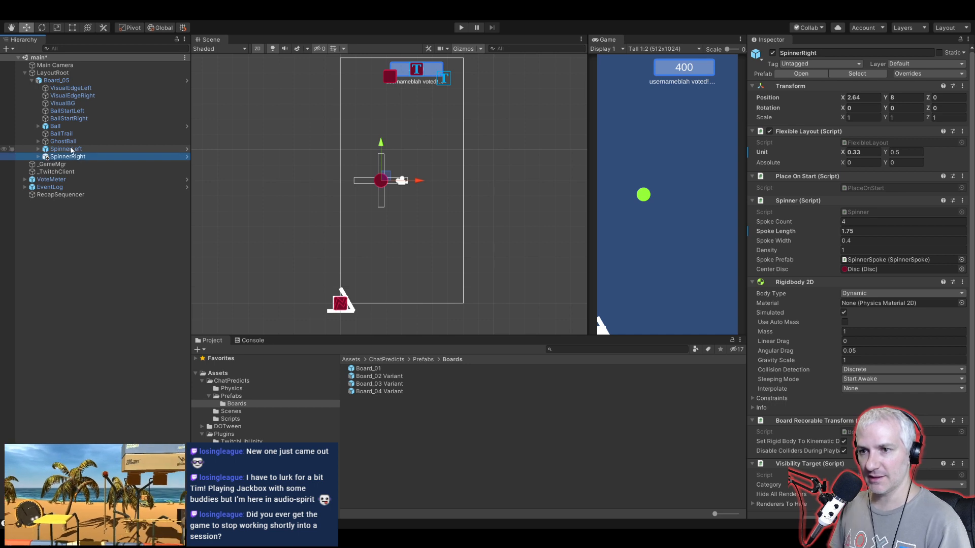
Step: Set SpinnerRight's Flexible Layout Unit X to 0.66 and check the gap between the two spinners
left_click(863, 152)
type("0.66")
scroll(483, 185, "up", 10)
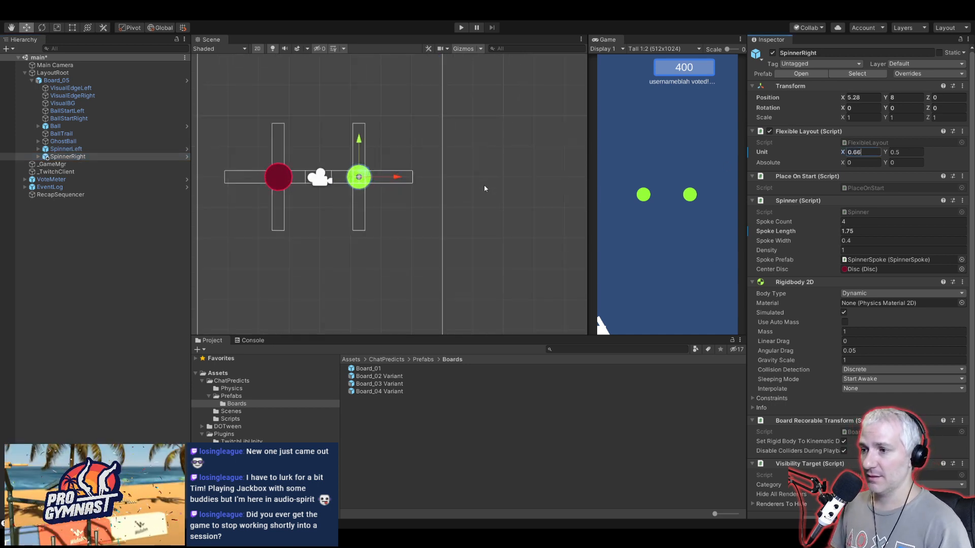
scroll(357, 190, "down", 8)
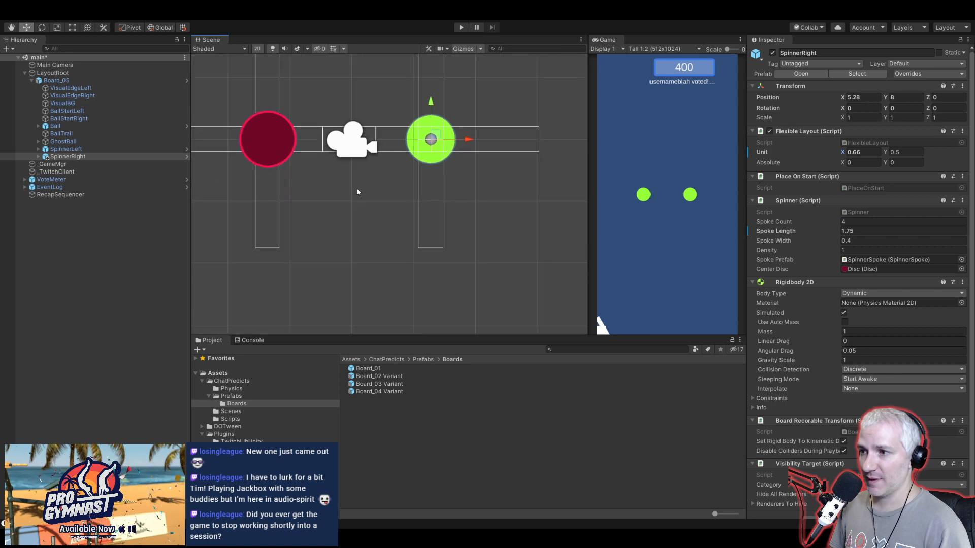
middle_click_drag(356, 191, 378, 208)
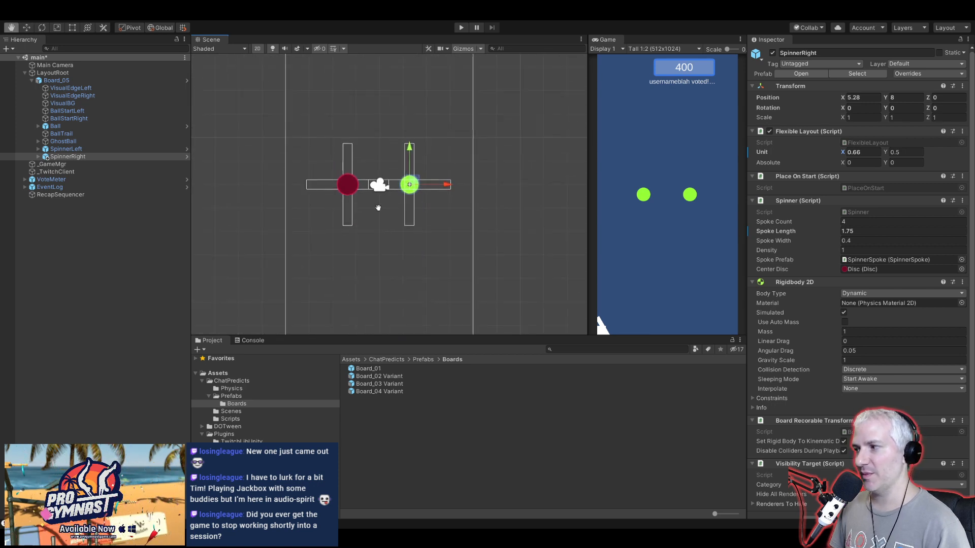
Step: Set the Flexible Layout Unit X to 0.7 for SpinnerRight and 0.3 for SpinnerLeft, checking how their spokes overlap
left_click(865, 152)
type("0.7")
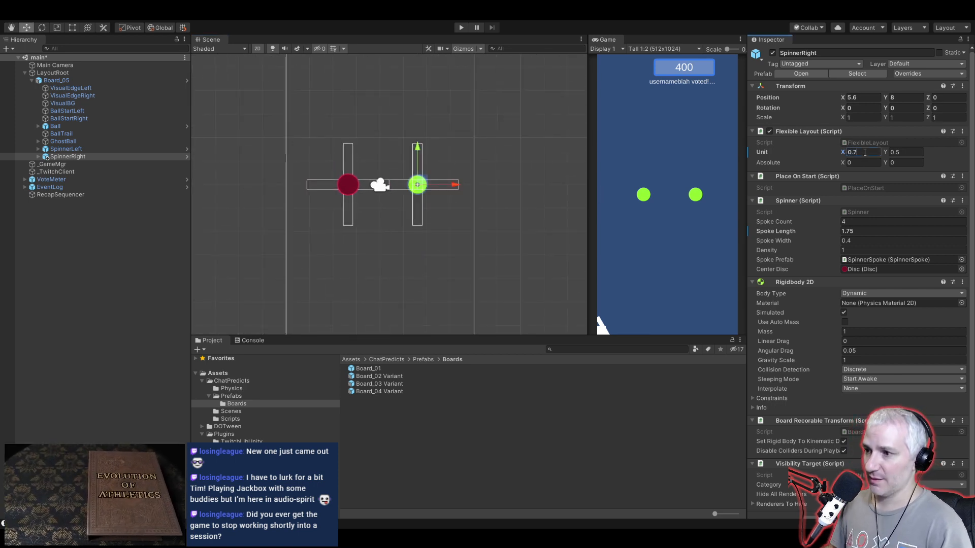
left_click(345, 153)
left_click(873, 151)
type("0.3")
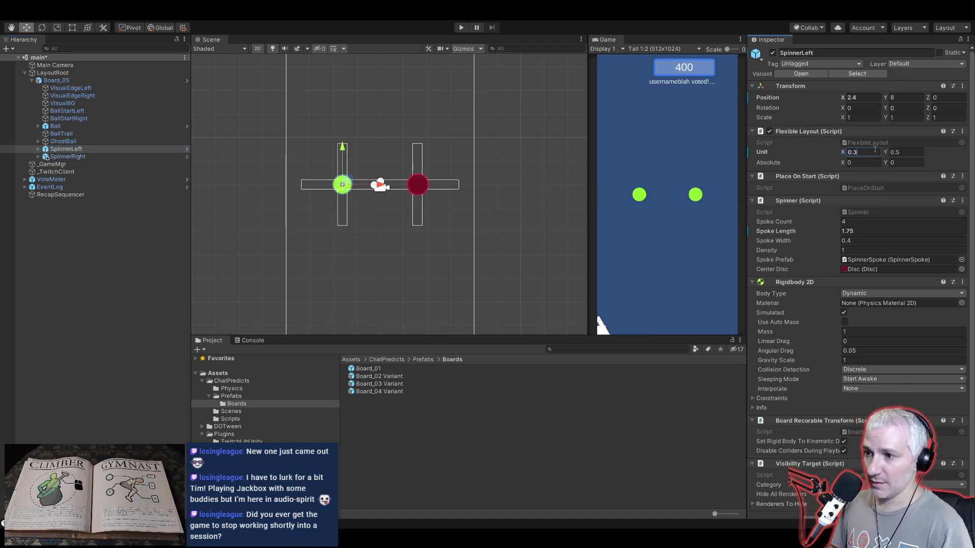
scroll(419, 214, "up", 3)
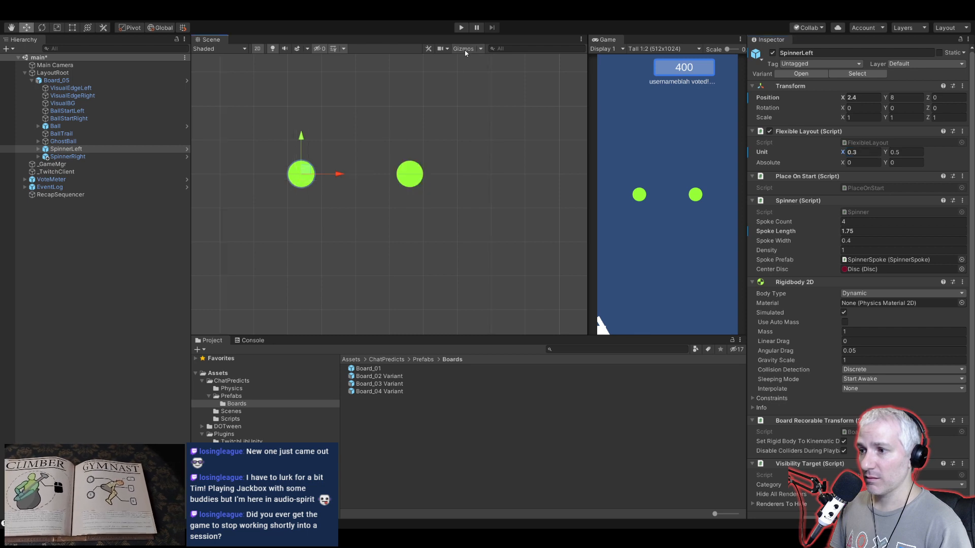
scroll(325, 188, "up", 5)
scroll(392, 199, "up", 3)
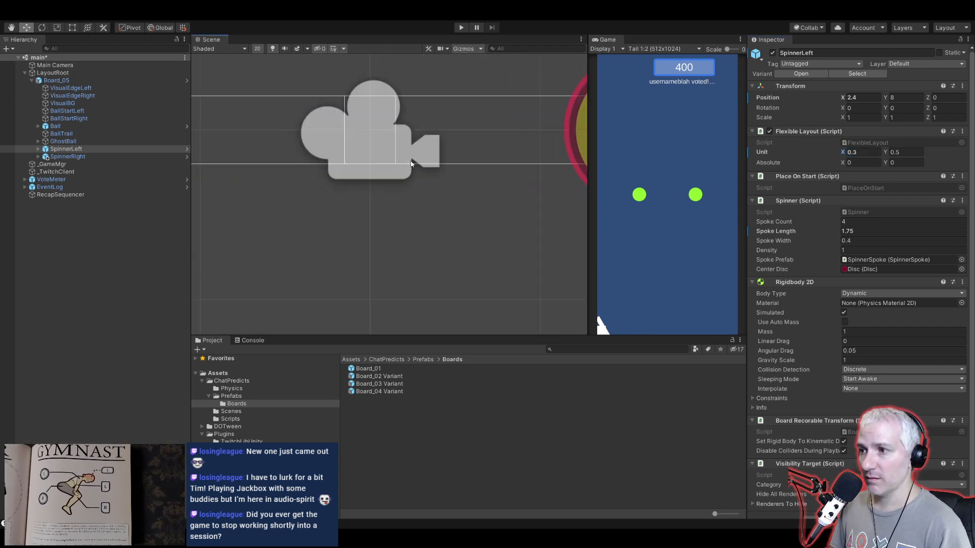
scroll(350, 233, "down", 8)
scroll(370, 235, "down", 2)
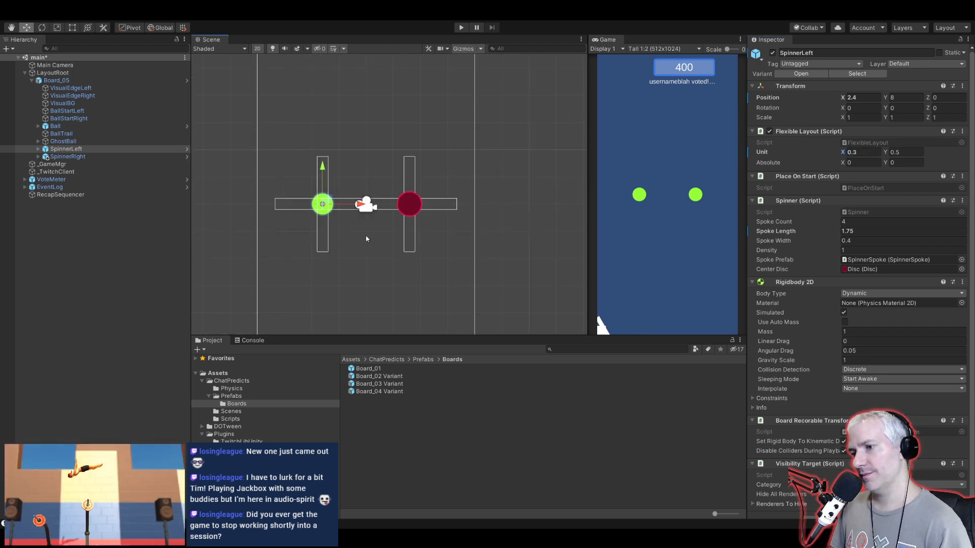
middle_click_drag(352, 249, 394, 218)
scroll(392, 228, "down", 1)
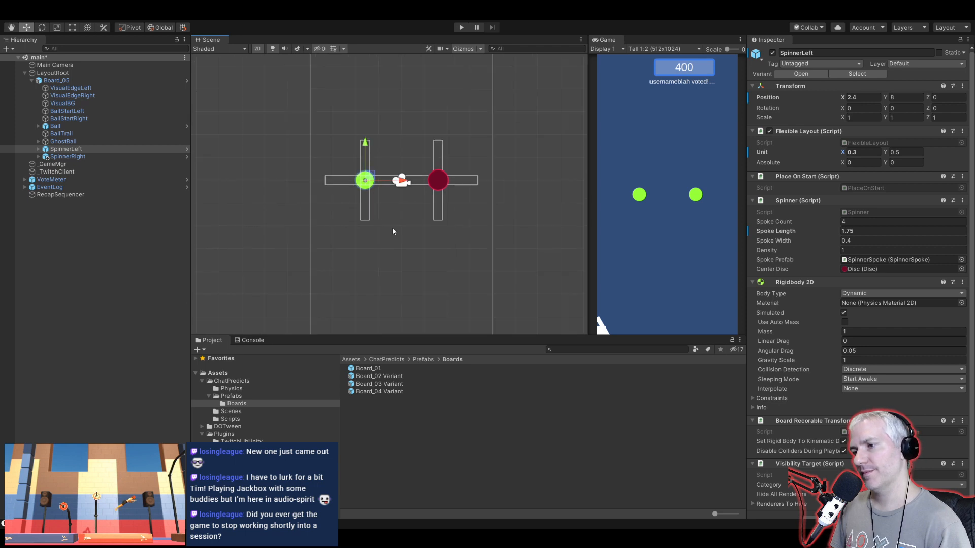
Step: Set the Spoke Length of both SpinnerLeft and SpinnerRight to 1.5 and inspect the gap between their spokes
left_click(100, 156, "shift")
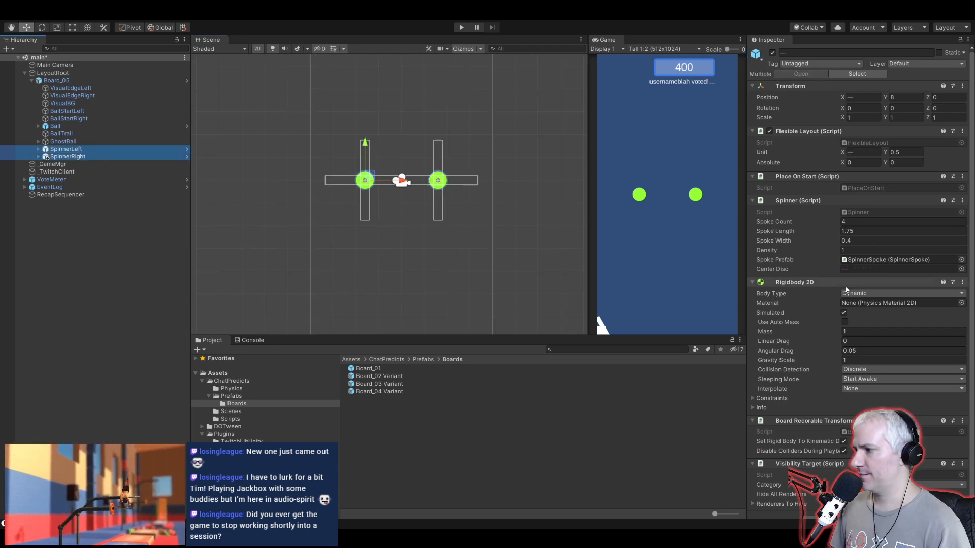
left_click(861, 231)
type("1.5")
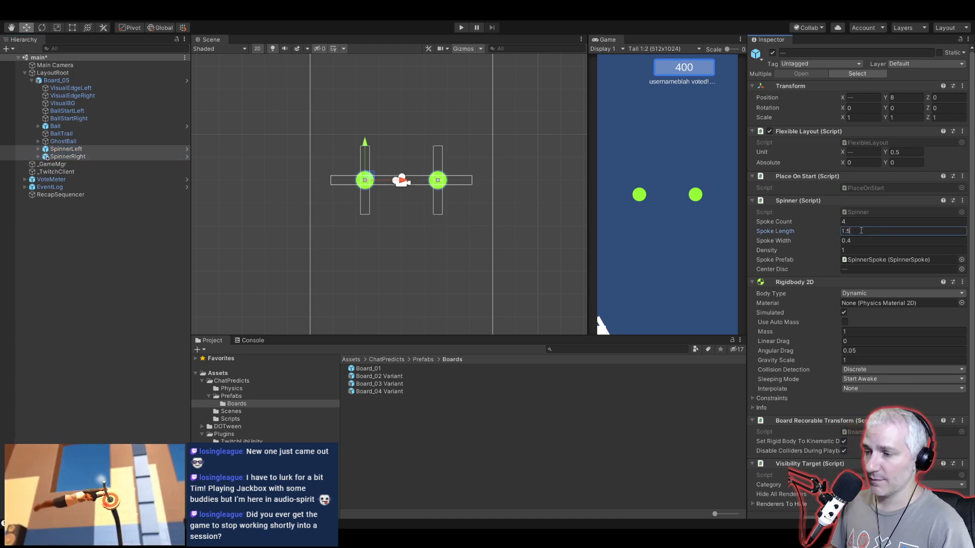
left_click(150, 238)
scroll(386, 207, "up", 10)
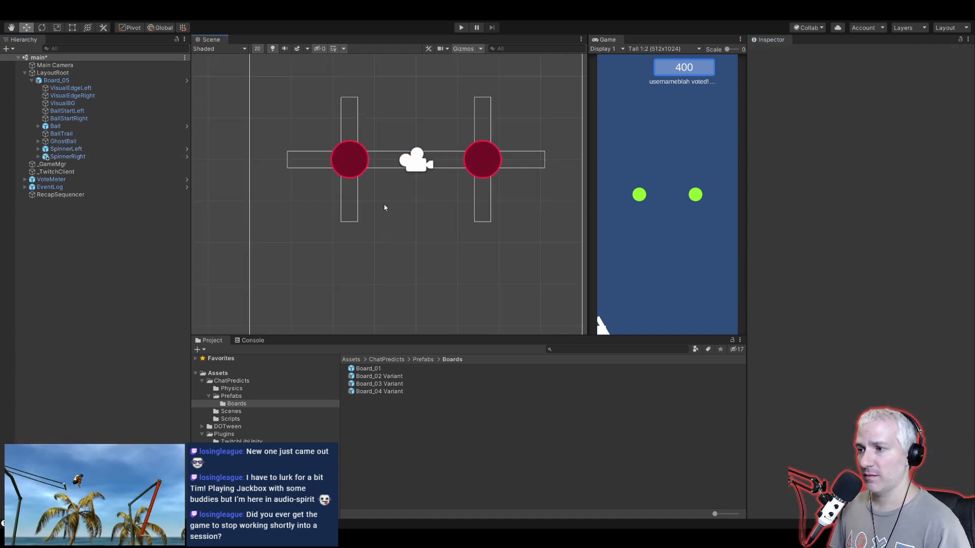
scroll(391, 247, "down", 6)
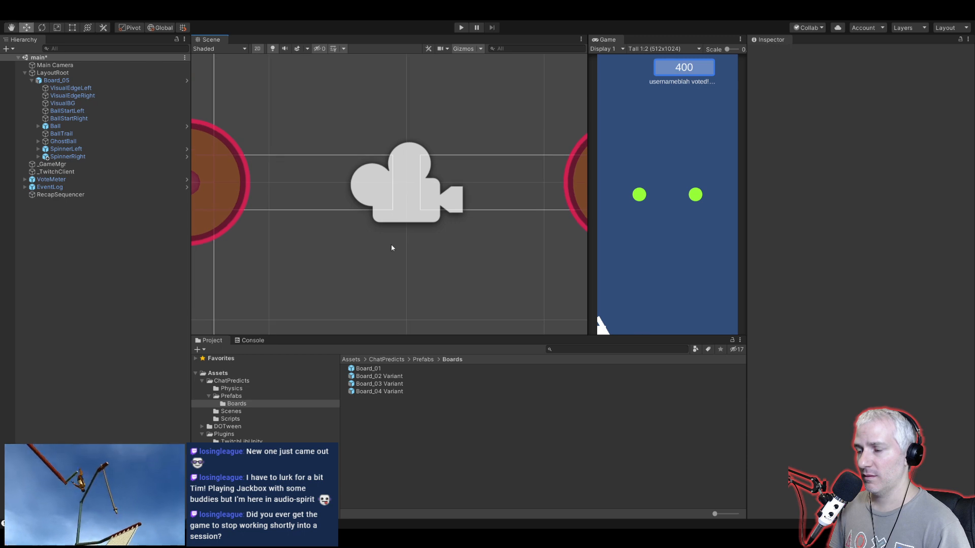
scroll(391, 247, "down", 5)
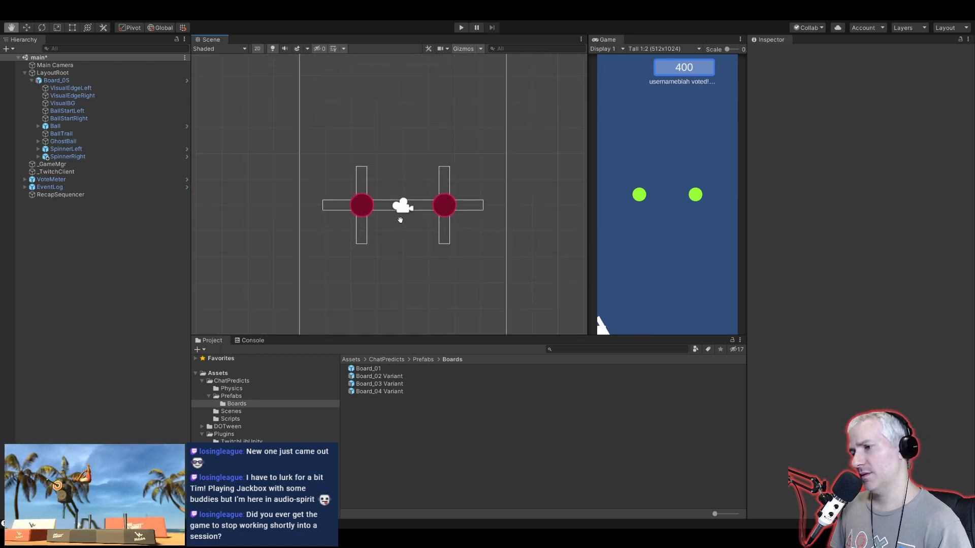
middle_click_drag(385, 236, 394, 212)
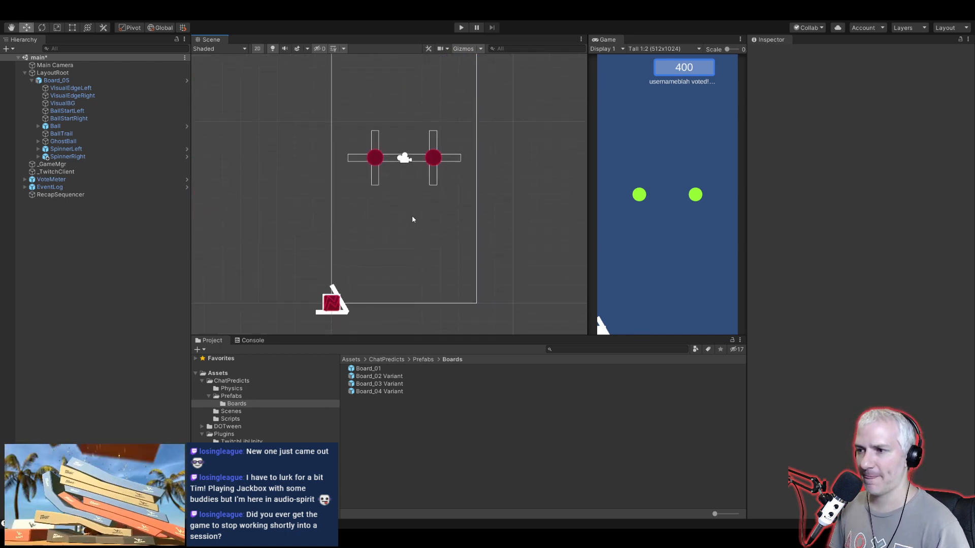
Step: Set the Flexible Layout Unit X to 0.28 for SpinnerLeft and 0.72 for SpinnerRight
left_click(77, 149)
left_click(863, 152)
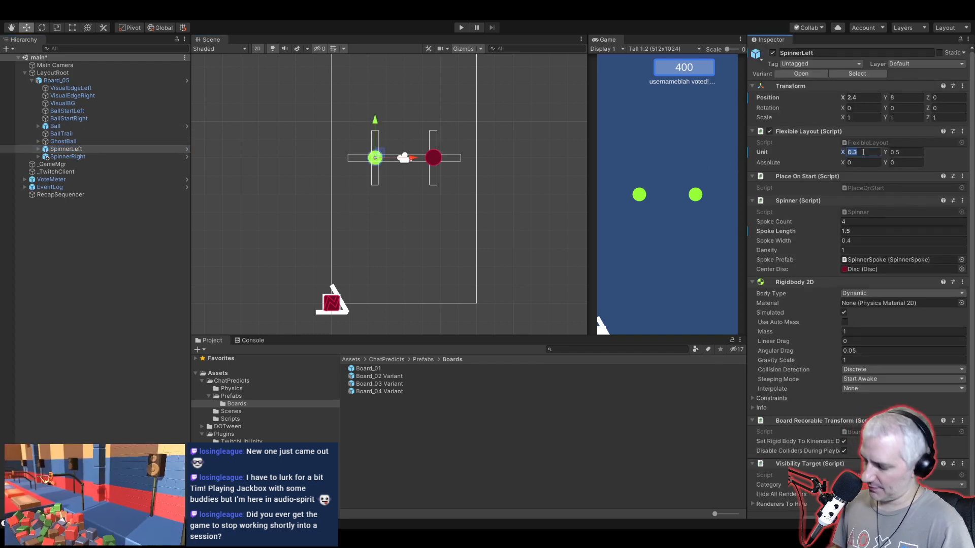
type("0.28")
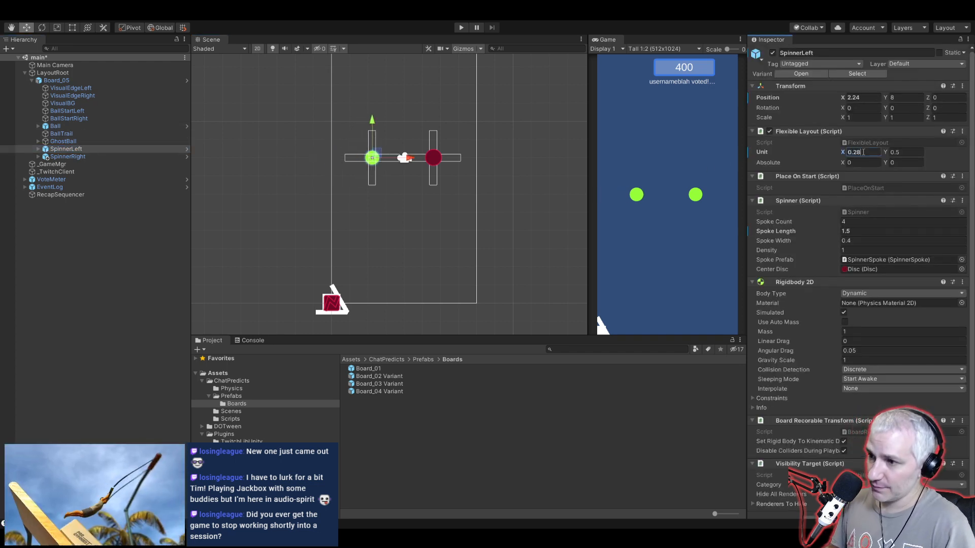
left_click(68, 157)
left_click(862, 152)
type("0.72")
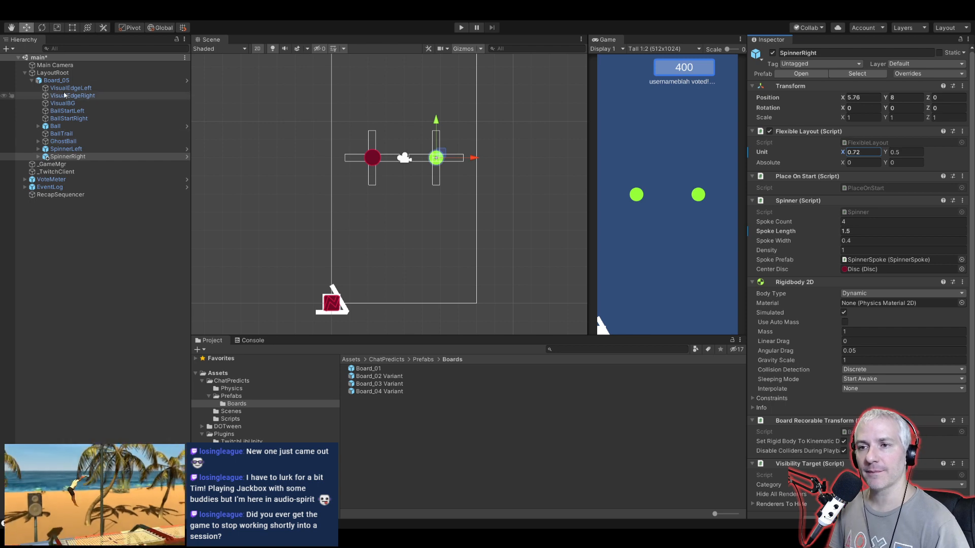
Step: Save Board_05 as a prefab variant in the Boards folder and delete its instance from the scene
left_click_drag(56, 80, 255, 406)
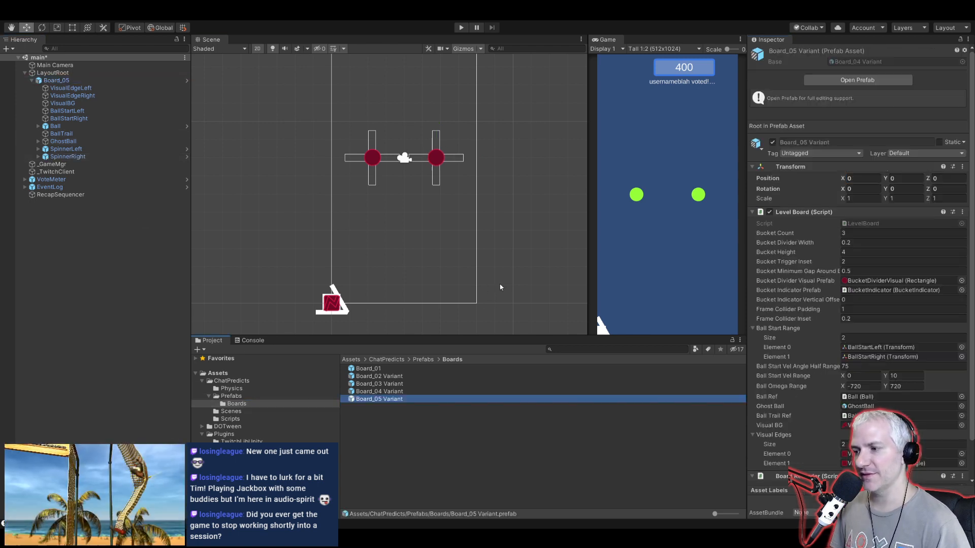
left_click(57, 80)
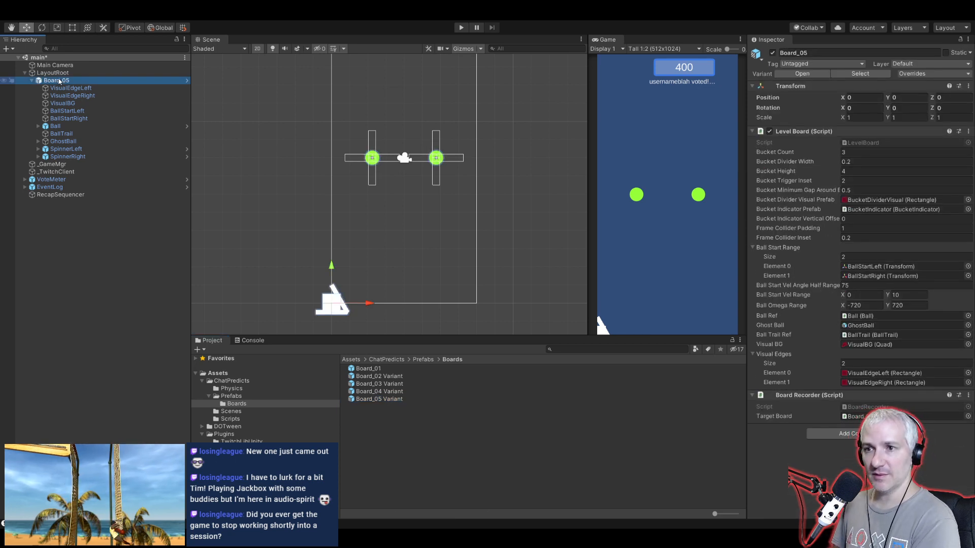
key("Delete")
Step: Add the Board_05 Variant prefab to the Boards list of _GameMgr and save the scene
left_click(54, 81)
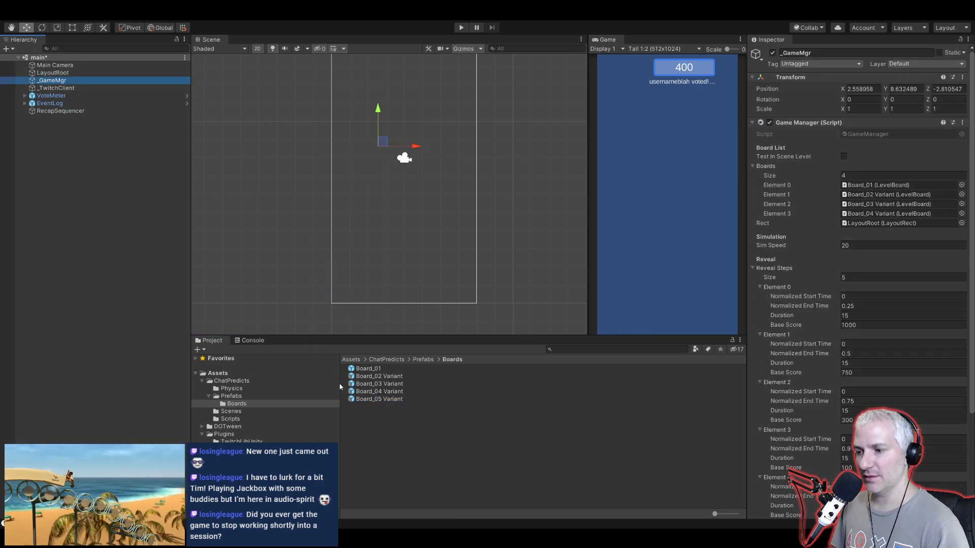
left_click_drag(356, 402, 772, 174)
middle_click_drag(357, 148, 339, 187)
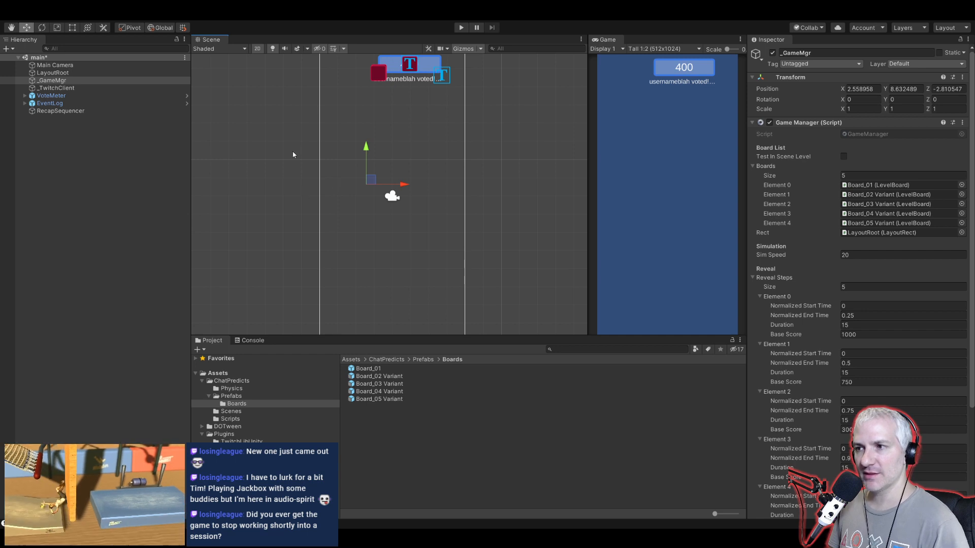
scroll(291, 160, "down", 1)
middle_click_drag(291, 160, 300, 165)
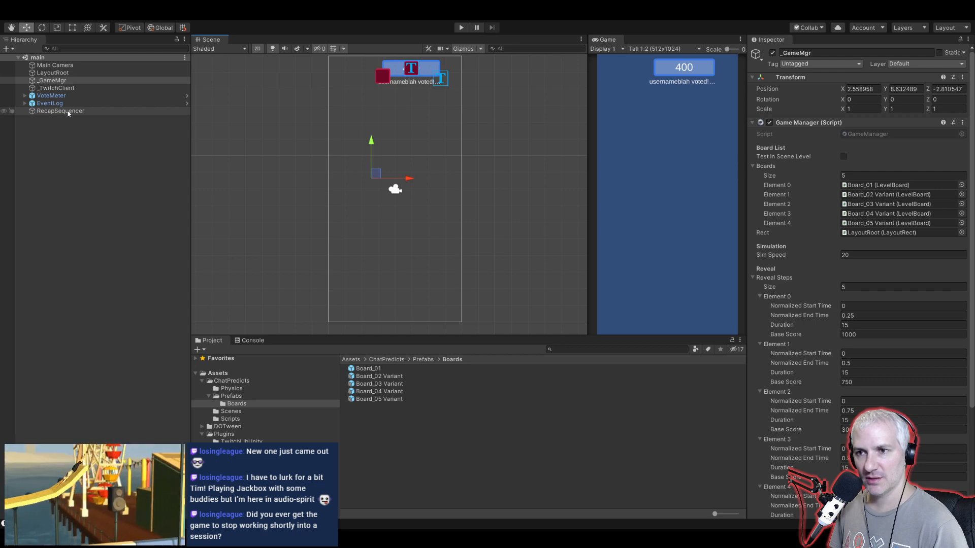
Step: Open the GameManager script in Visual Studio and begin _goScoreRecap with the comment "// lonely stream?" and the condition if (_userEntries.Count == 0)
left_click(856, 135)
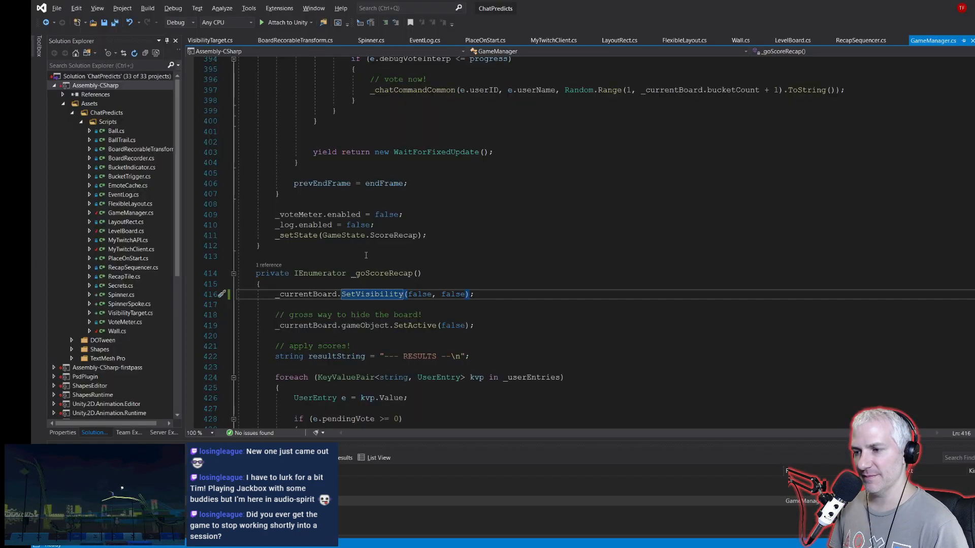
left_click(366, 255)
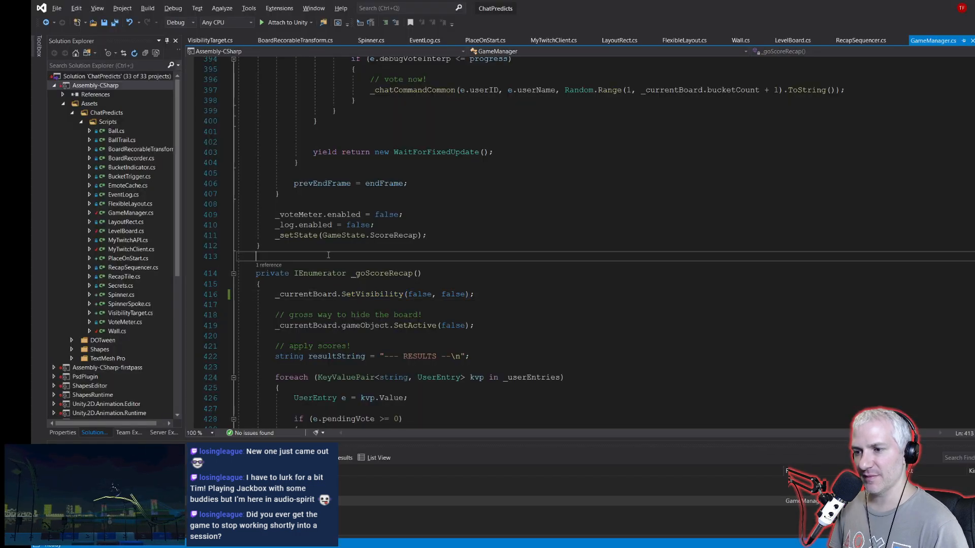
scroll(370, 255, "down", 3)
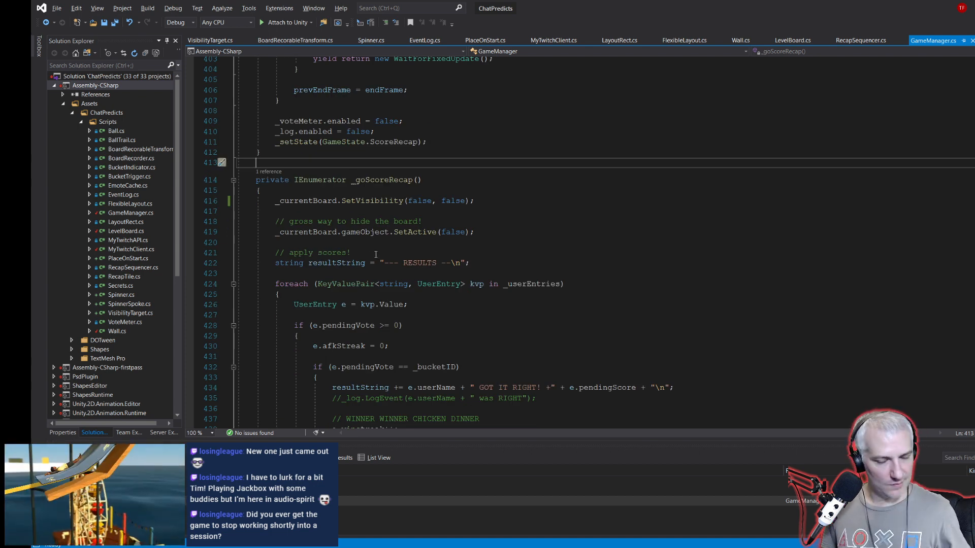
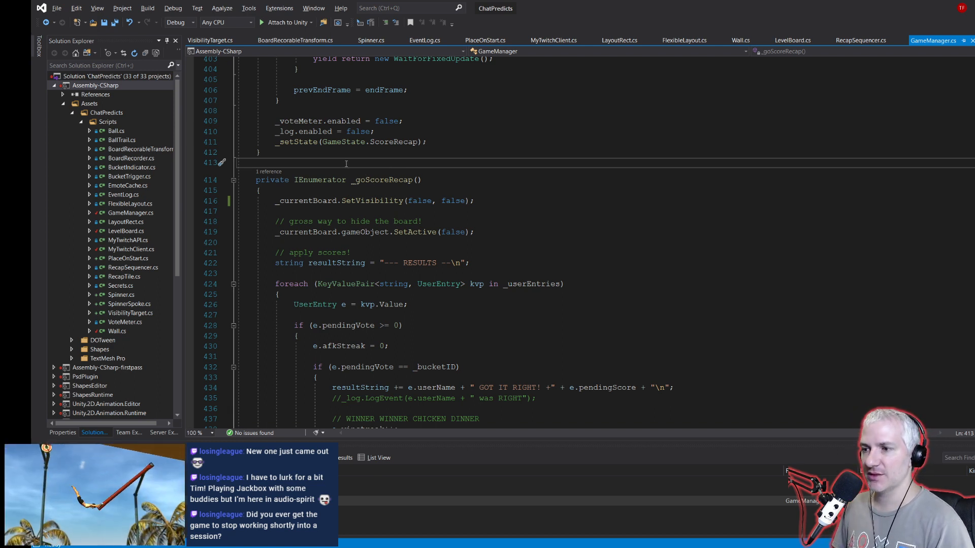
left_click(286, 189)
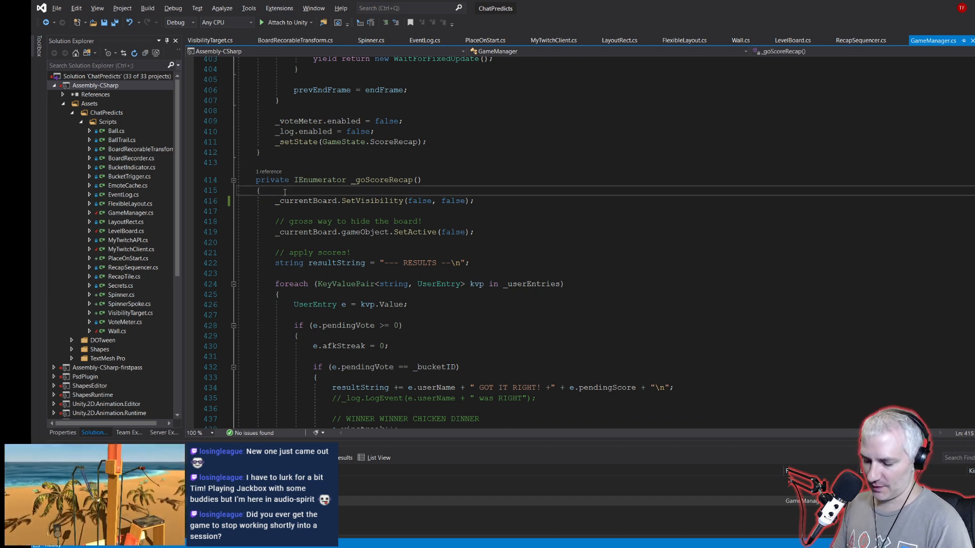
key("Return")
type("//")
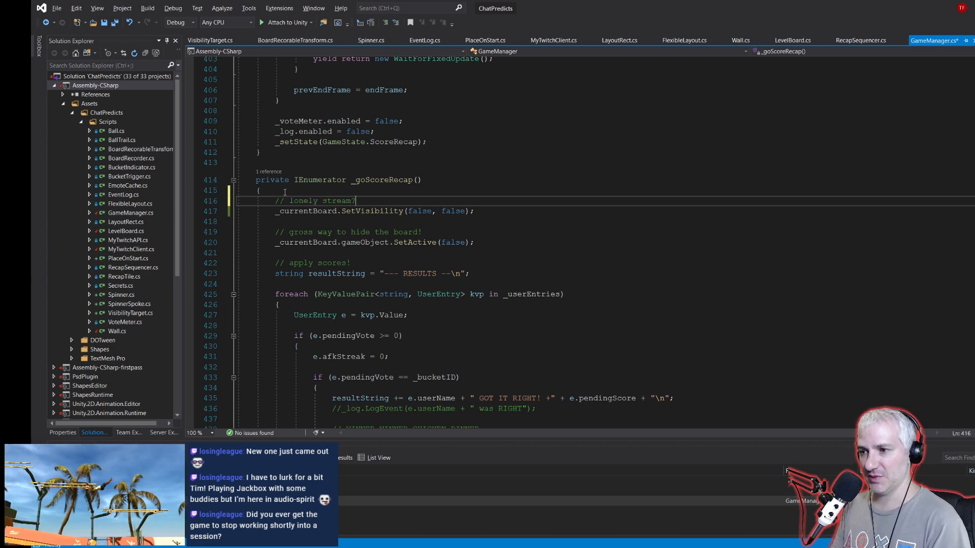
key("Return")
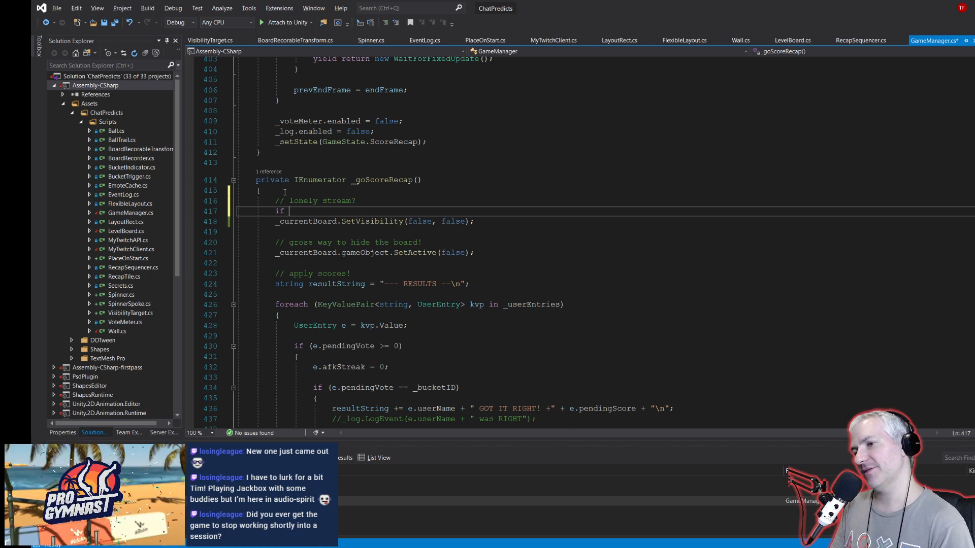
type("if (_userEntries")
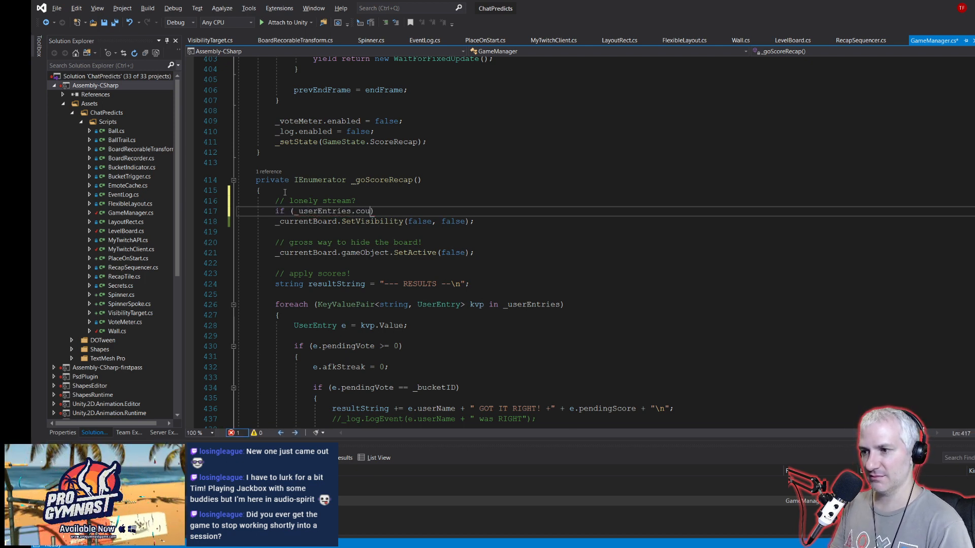
type(".Count == 0")
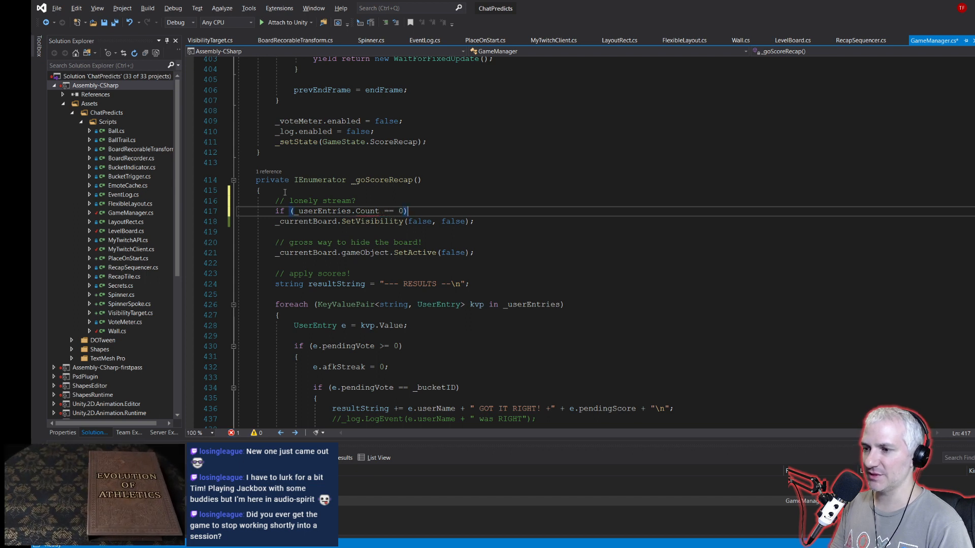
Step: Fill the empty-entries block with yield return new WaitForSeconds(0.5f); and return;, add a blank line below it and save the script
key("Return")
type("{")
key("Return")
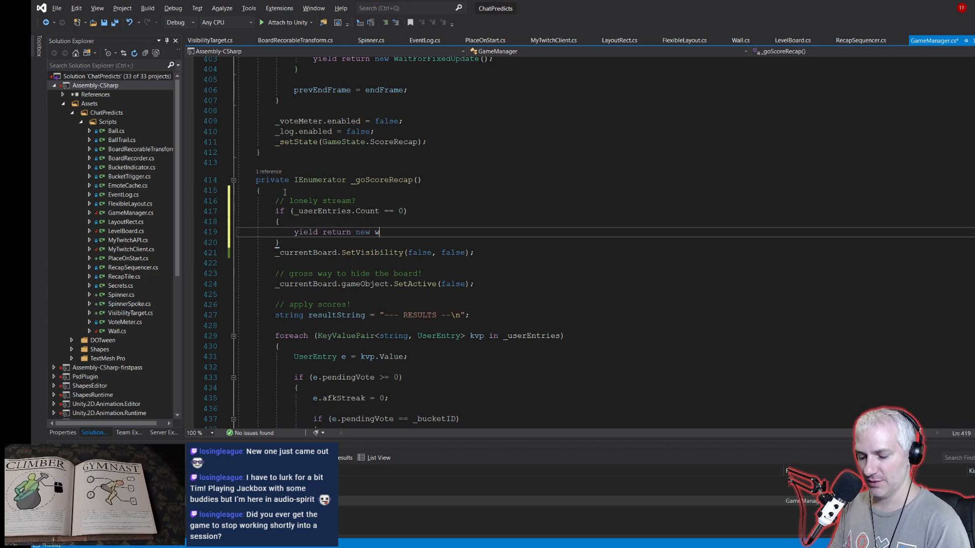
type("yield return new wait")
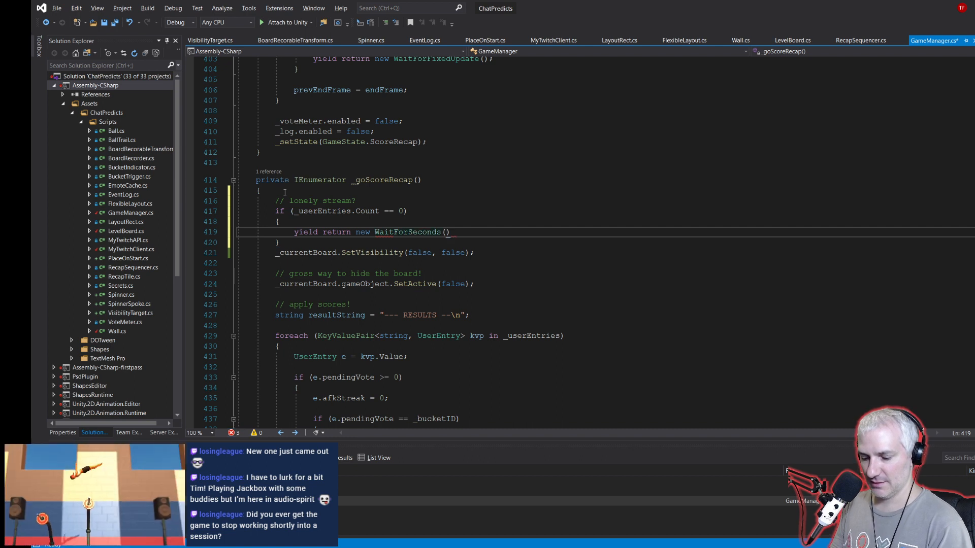
type(");")
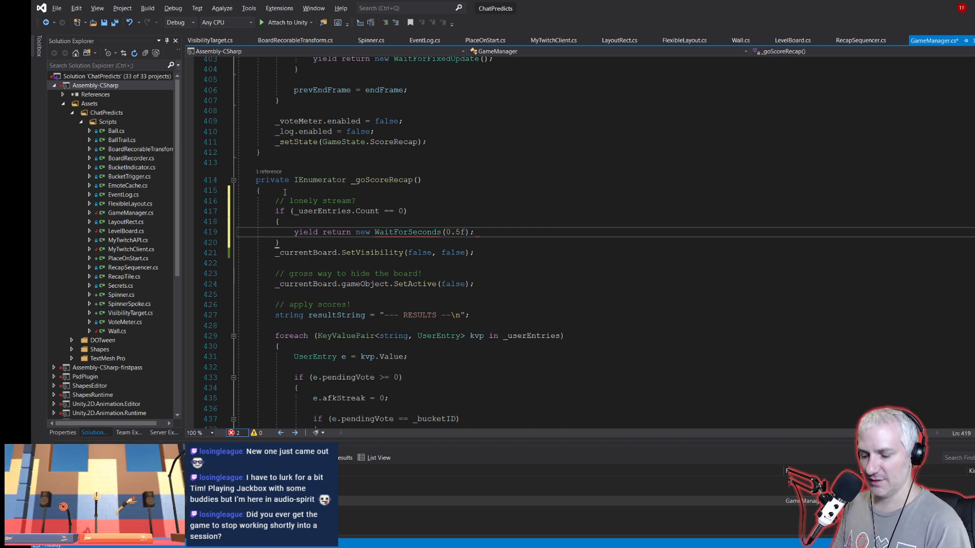
key("Return")
type("return;")
key("Down")
key("Return")
key("ctrl+s")
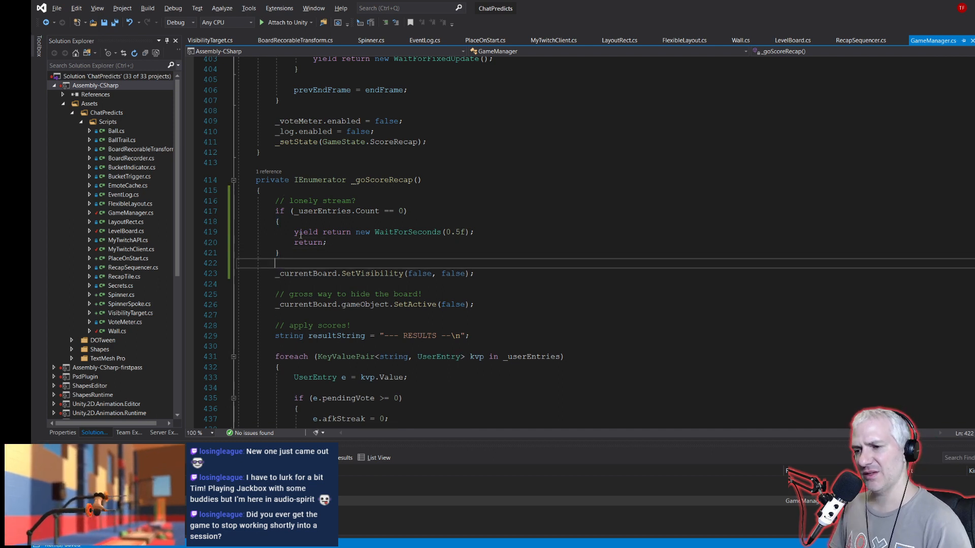
Step: Change the block's return statement to yield break; and add another blank line after the block
double_click(295, 243)
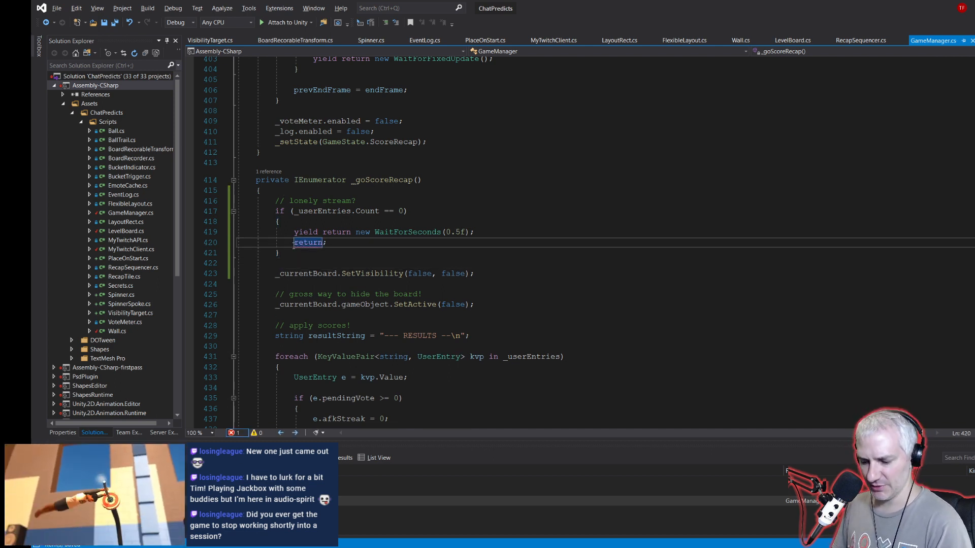
key("Left")
type("yield")
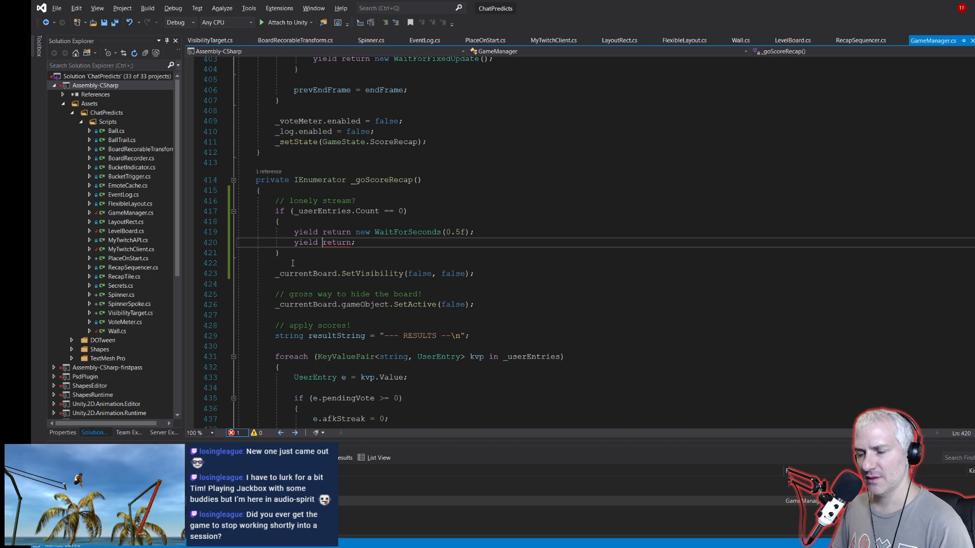
left_click(292, 263)
double_click(335, 242)
type("break")
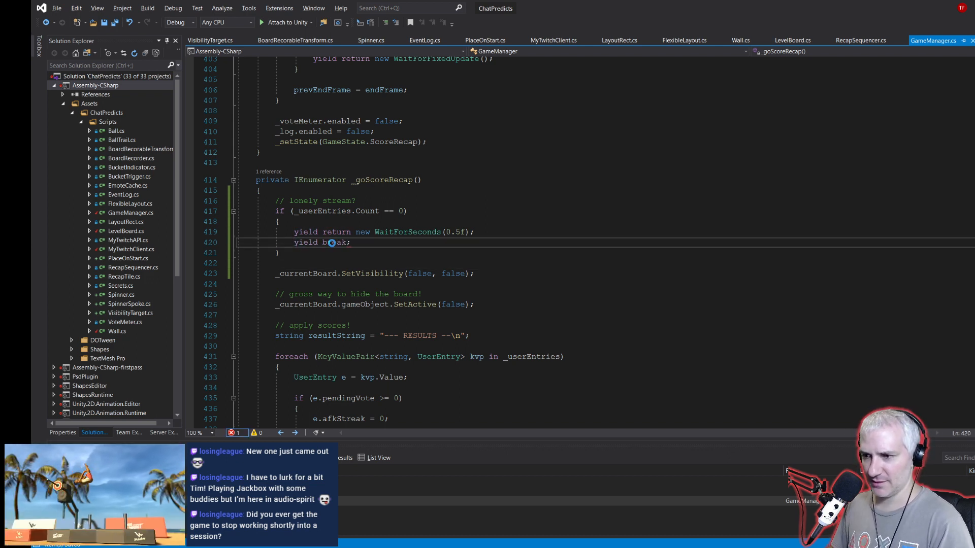
left_click(298, 260)
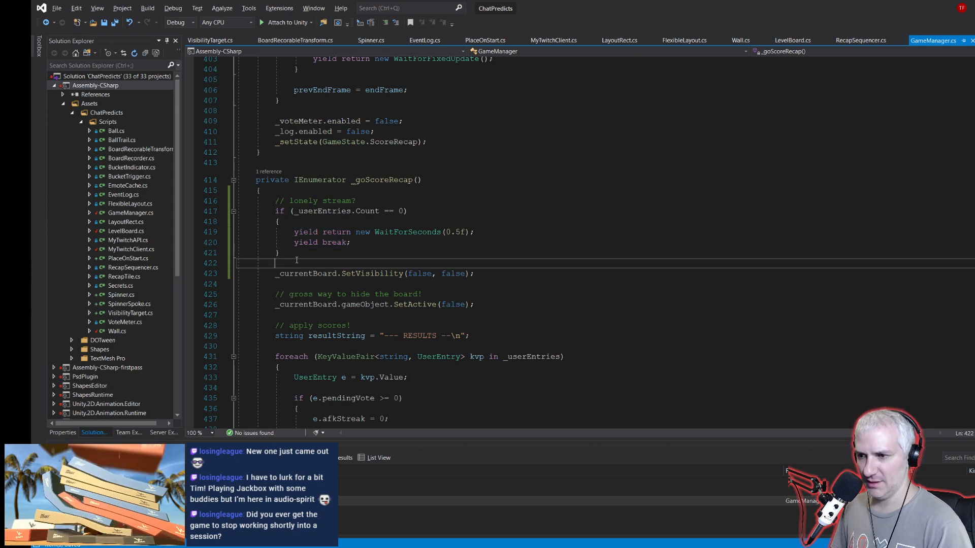
key("Return")
key("Up")
Step: Copy _setState(GameState.LoadNextBoard); from the end of _goScoreRecap into the lonely-stream block, directly after the WaitForSeconds line
scroll(290, 264, "down", 2)
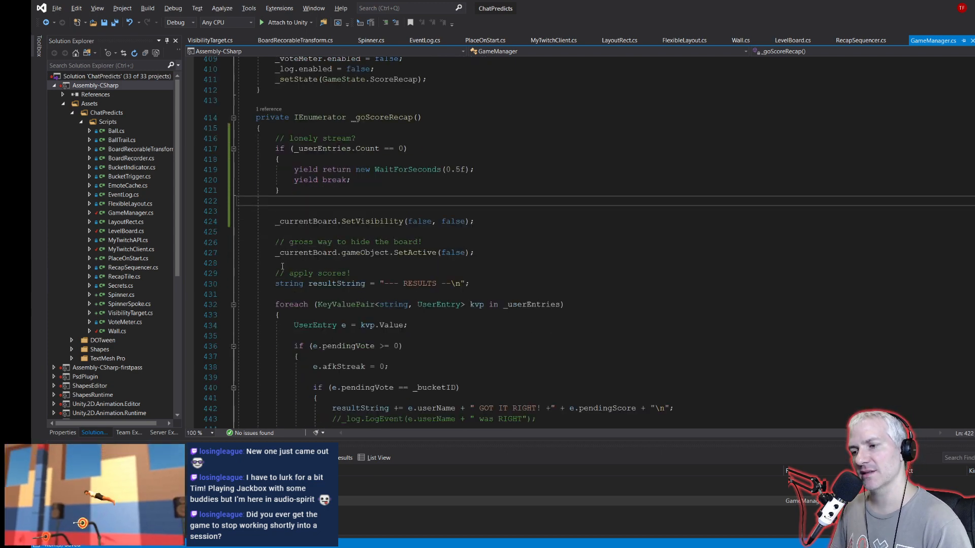
scroll(278, 231, "down", 20)
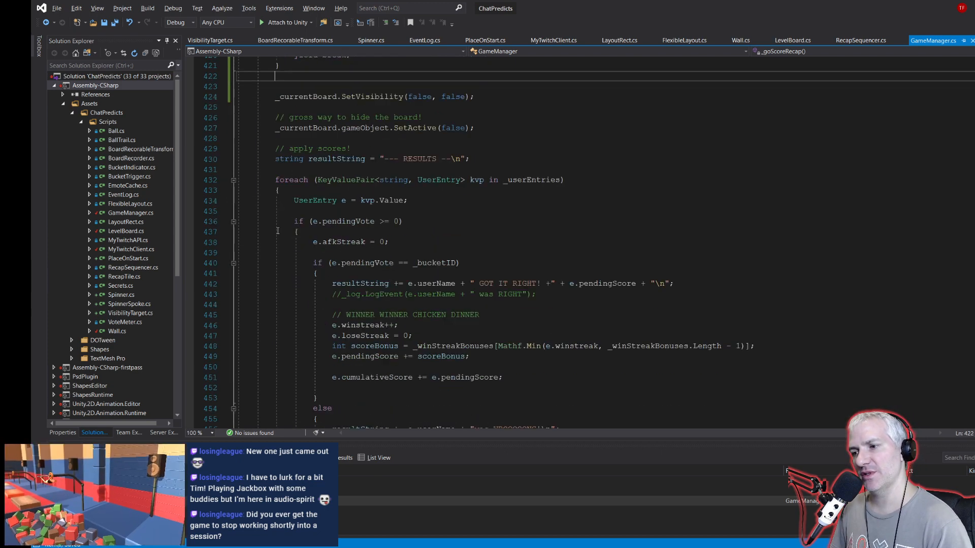
scroll(278, 231, "down", 14)
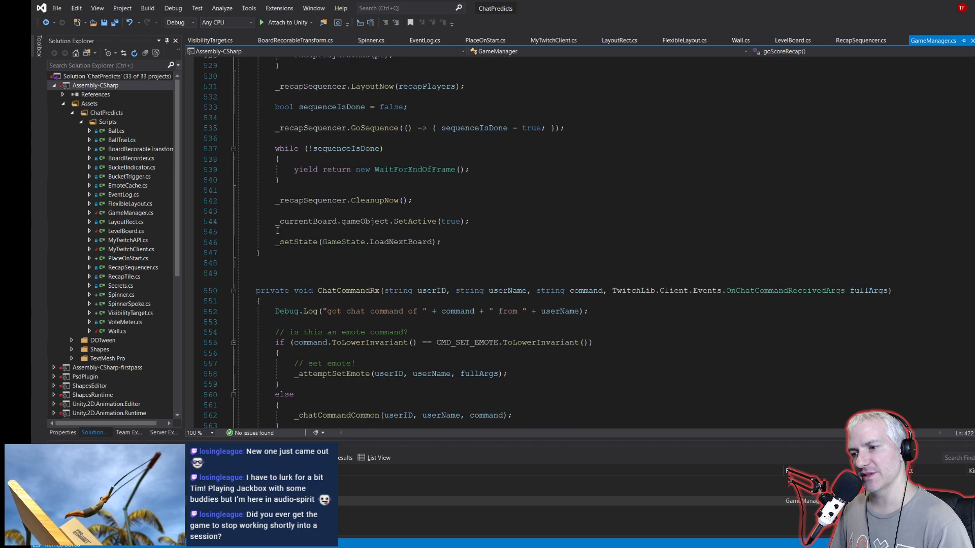
scroll(278, 229, "up", 5)
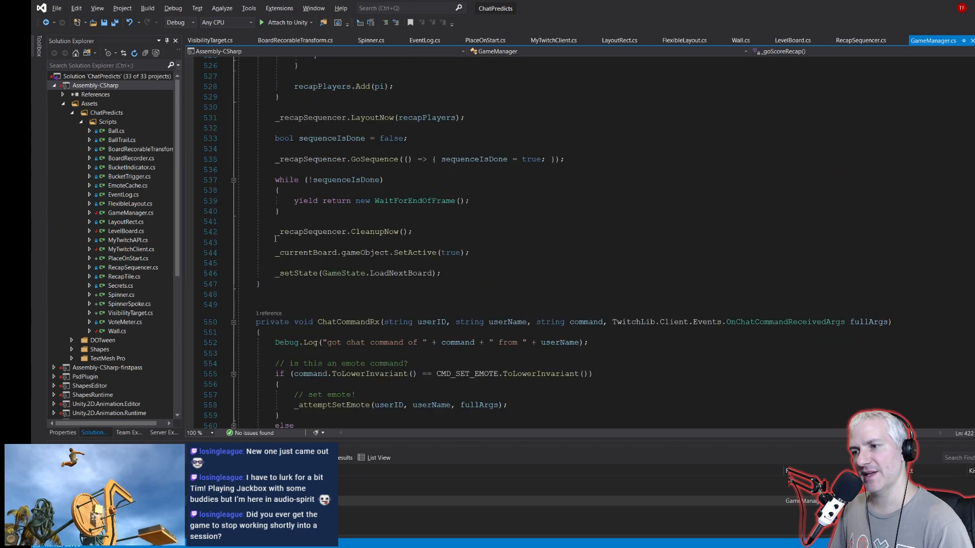
left_click_drag(276, 273, 449, 274)
key("ctrl+c")
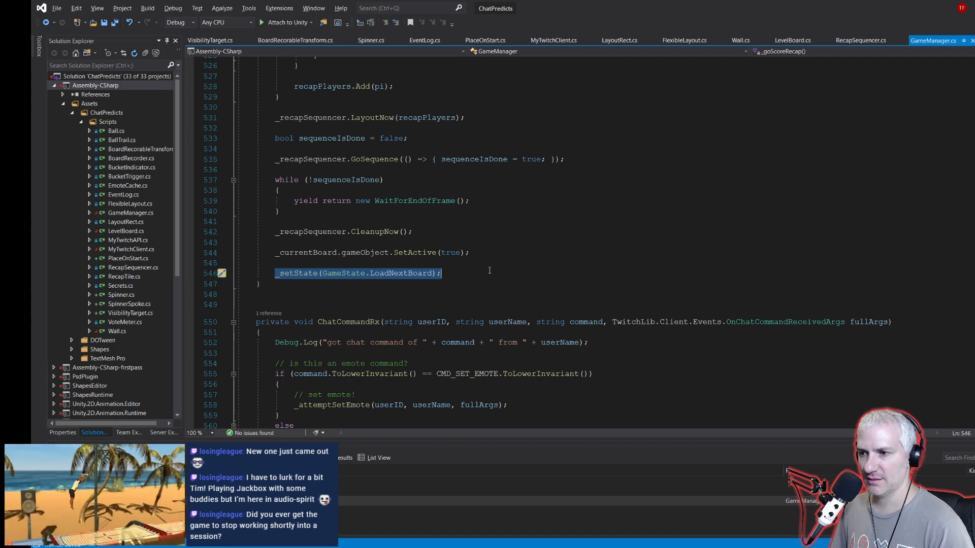
scroll(489, 270, "up", 20)
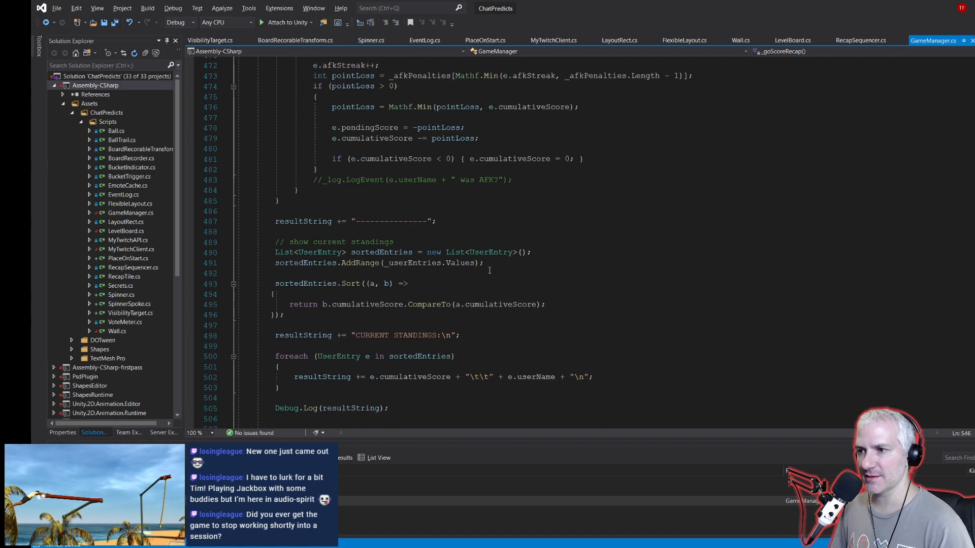
scroll(489, 271, "up", 1)
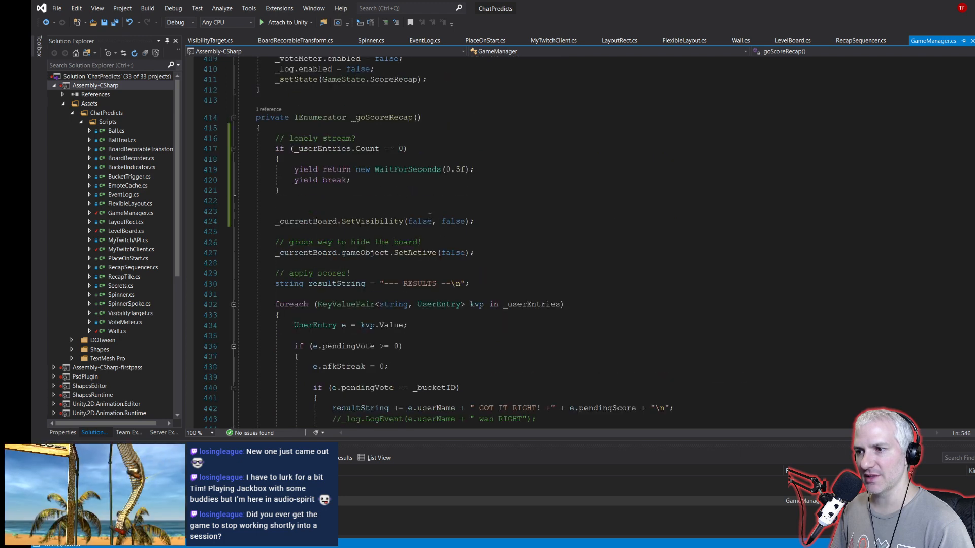
left_click(478, 171)
key("Return")
key("ctrl+v")
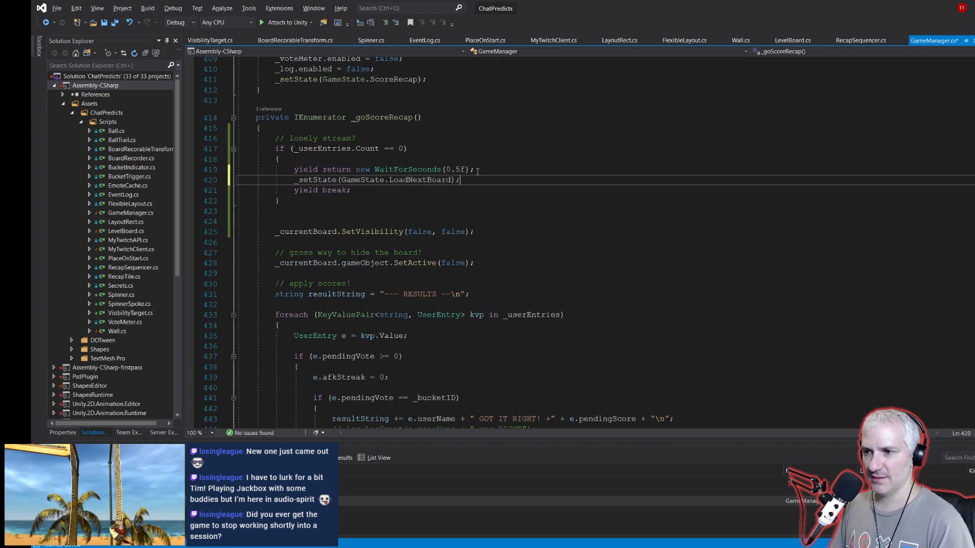
Step: Switch to Unity, run the game to watch how boards load without any players, and stop it
key("alt+Tab")
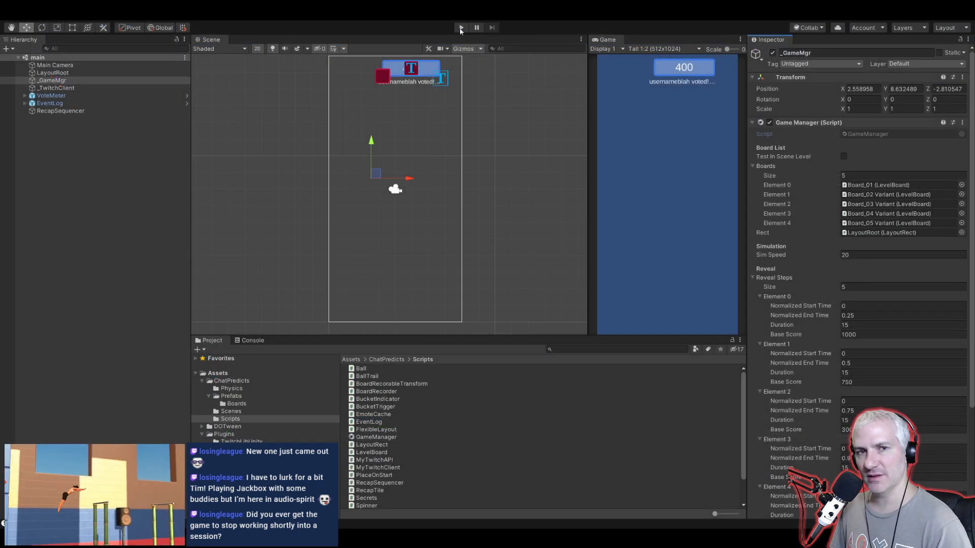
left_click(460, 28)
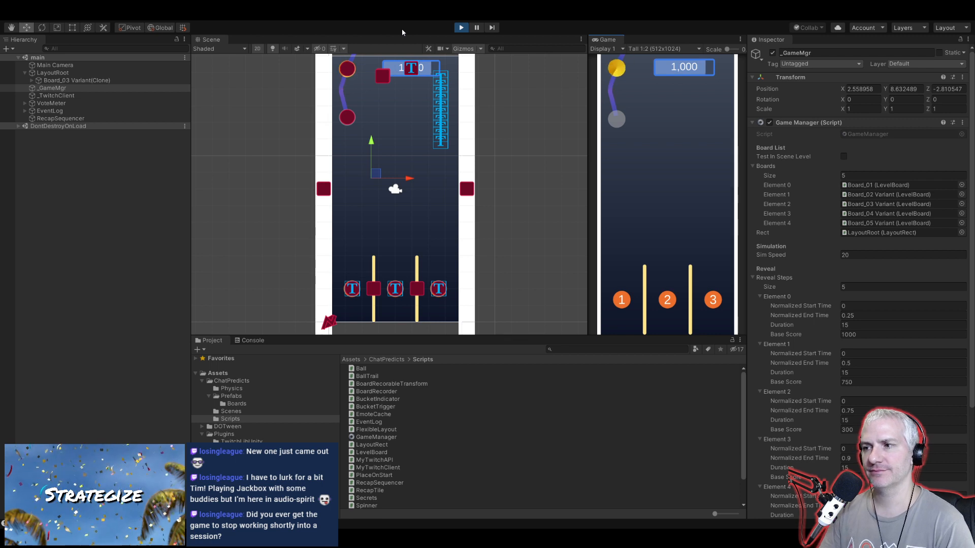
left_click(32, 79)
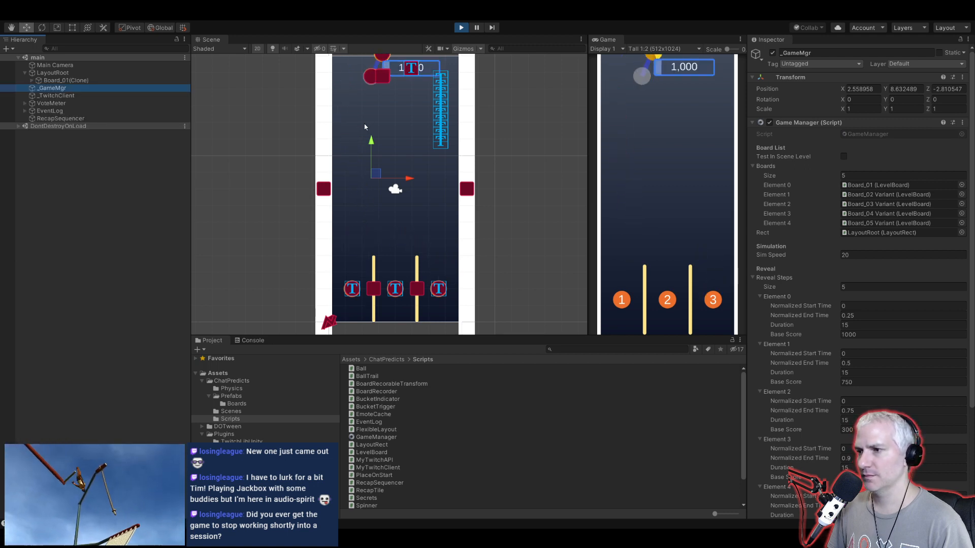
left_click(463, 28)
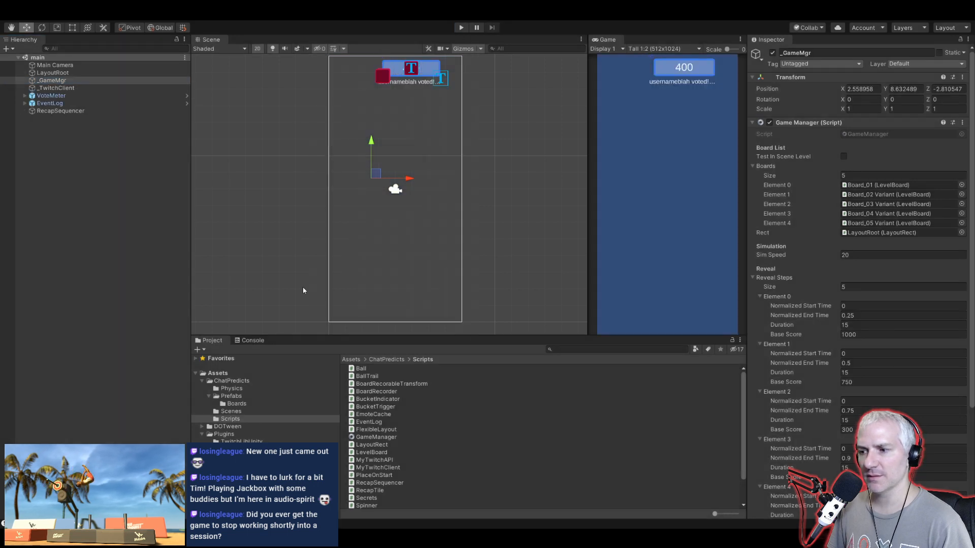
Step: Place the Board_01 prefab from the Boards folder under LayoutRoot, inspect its child objects, and delete the instance
left_click(237, 403)
left_click_drag(375, 369, 47, 75)
left_click(32, 81)
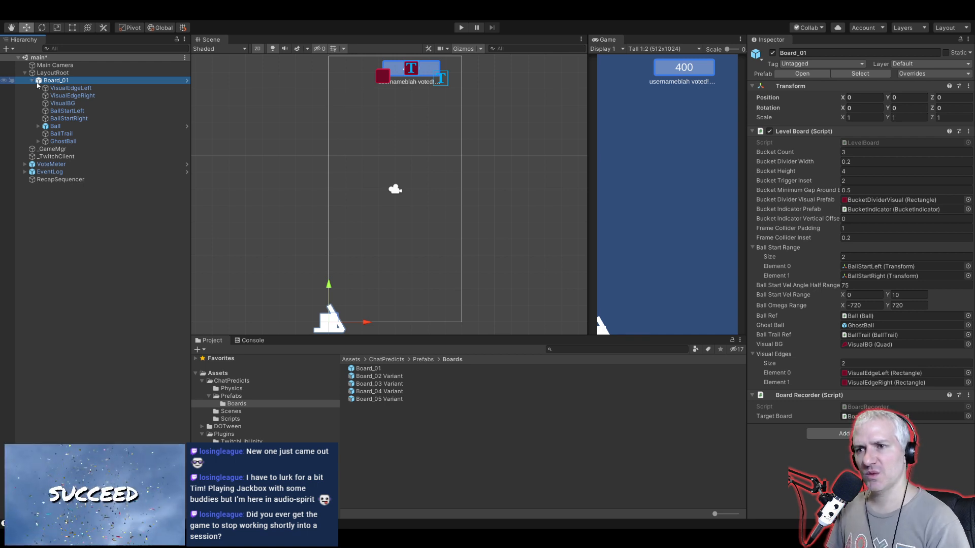
left_click(49, 89)
left_click(49, 81)
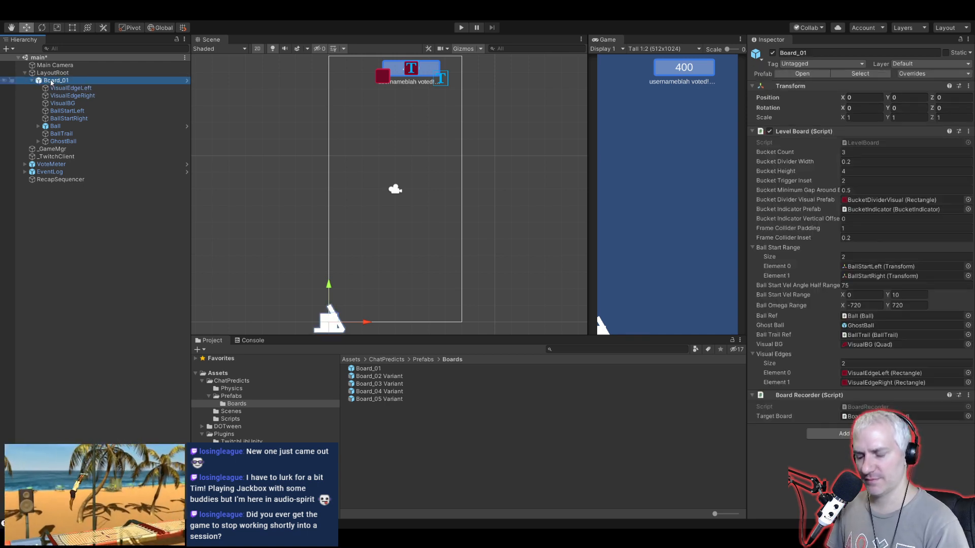
key("Delete")
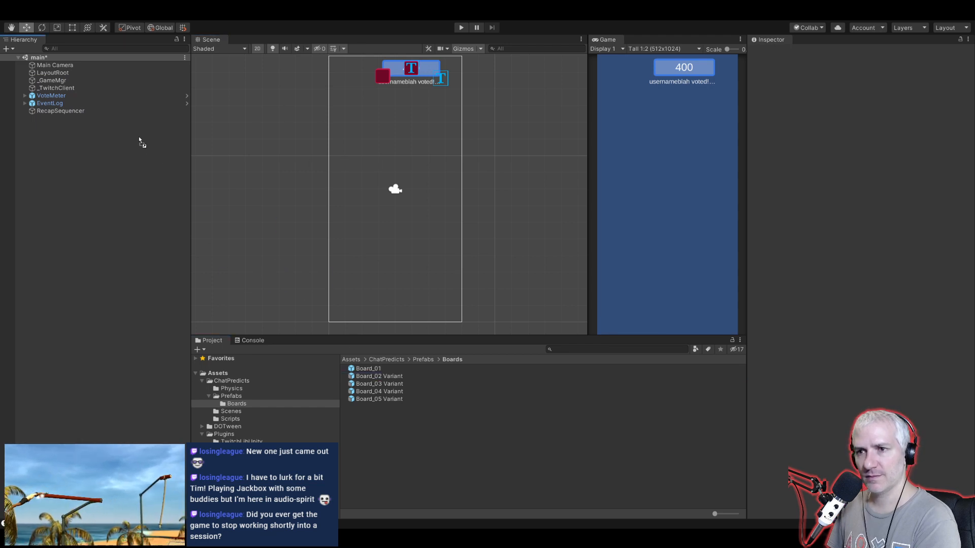
Step: Place the Board_02 Variant prefab under LayoutRoot, look through its child objects, and delete the instance
left_click_drag(53, 75, 53, 75)
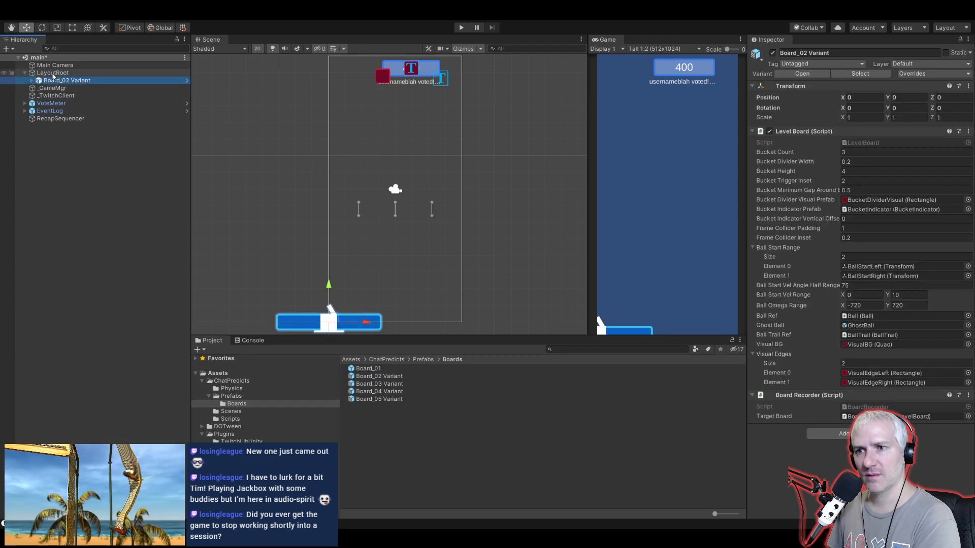
left_click(32, 82)
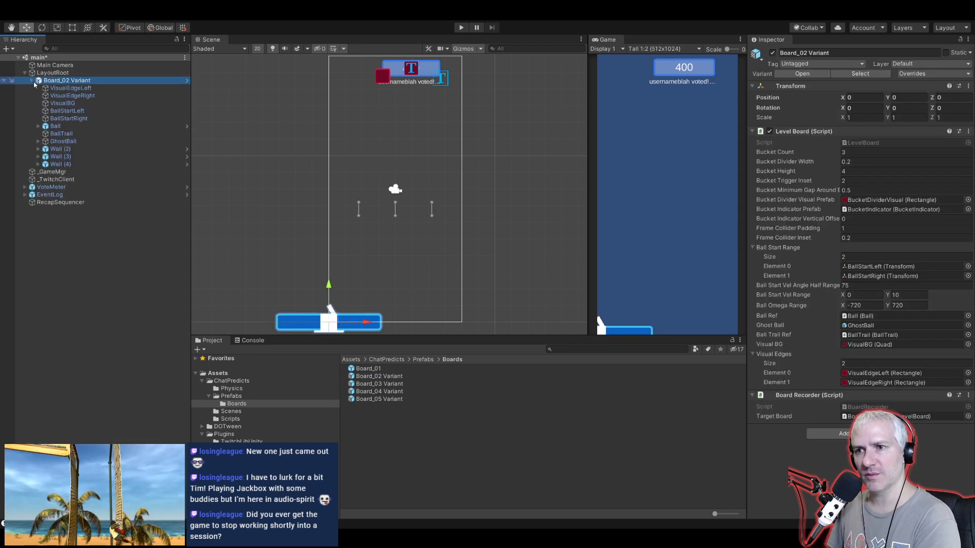
left_click(56, 88)
left_click(59, 80)
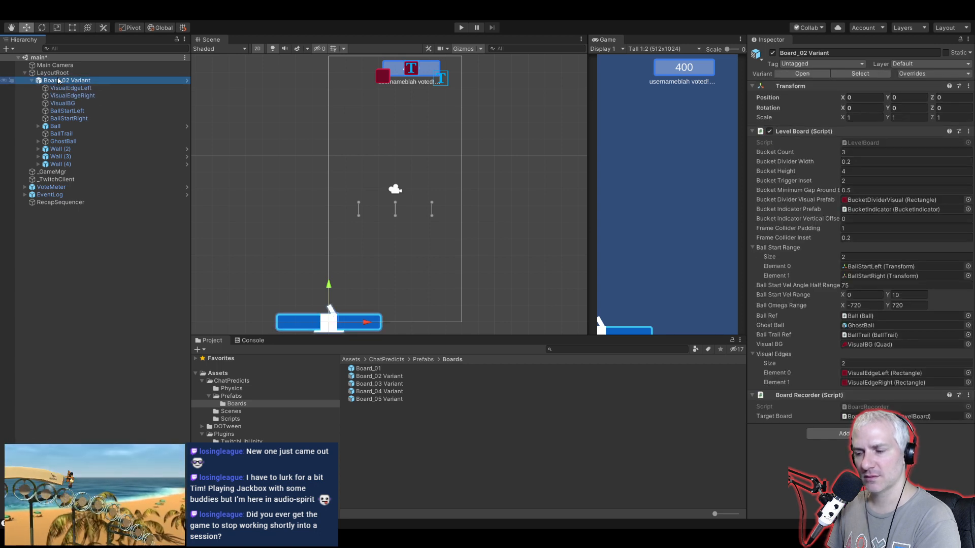
key("Delete")
Step: Place Board_04 Variant, Board_05 Variant and Board_03 Variant under LayoutRoot one at a time to view their layouts, deleting each instance after viewing
left_click_drag(376, 392, 65, 75)
key("Delete")
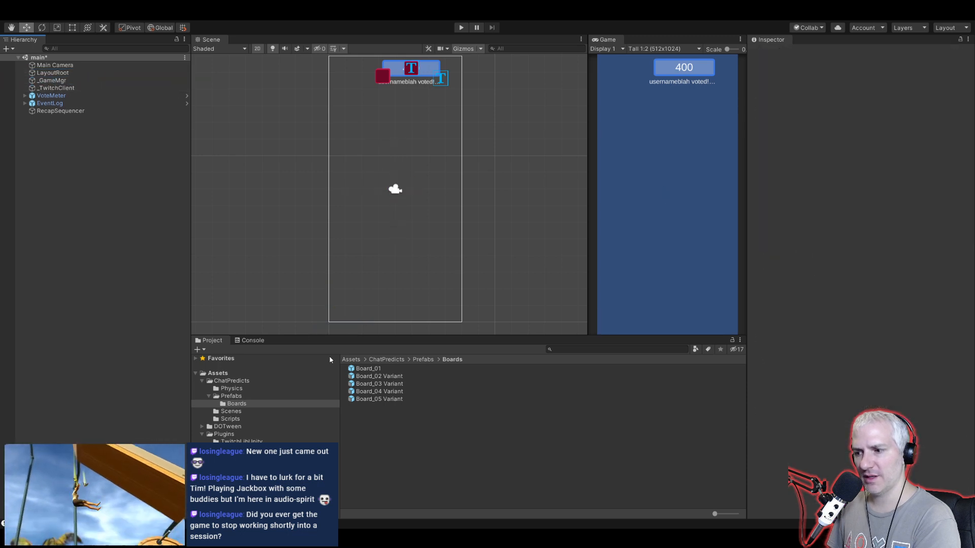
left_click_drag(370, 403, 55, 75)
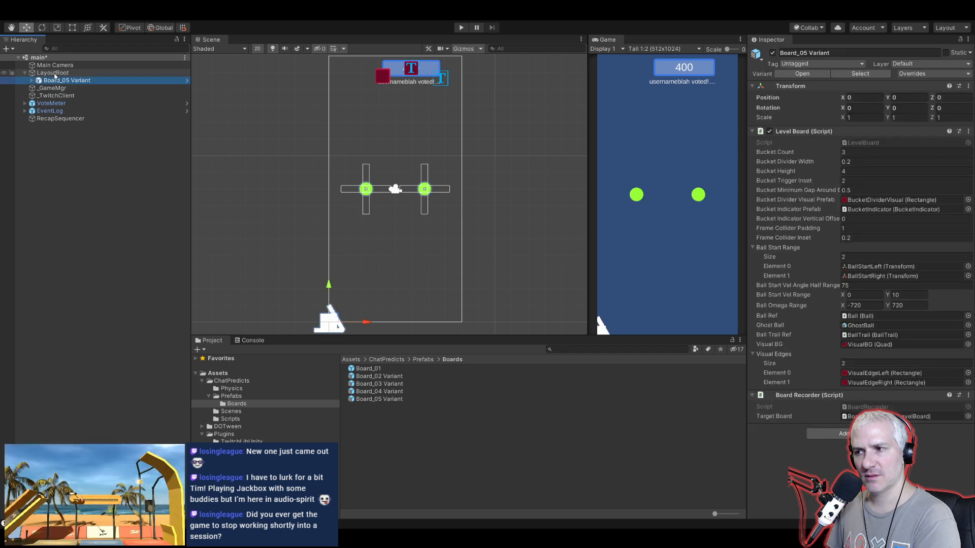
left_click(54, 86)
left_click(54, 82)
key("Delete")
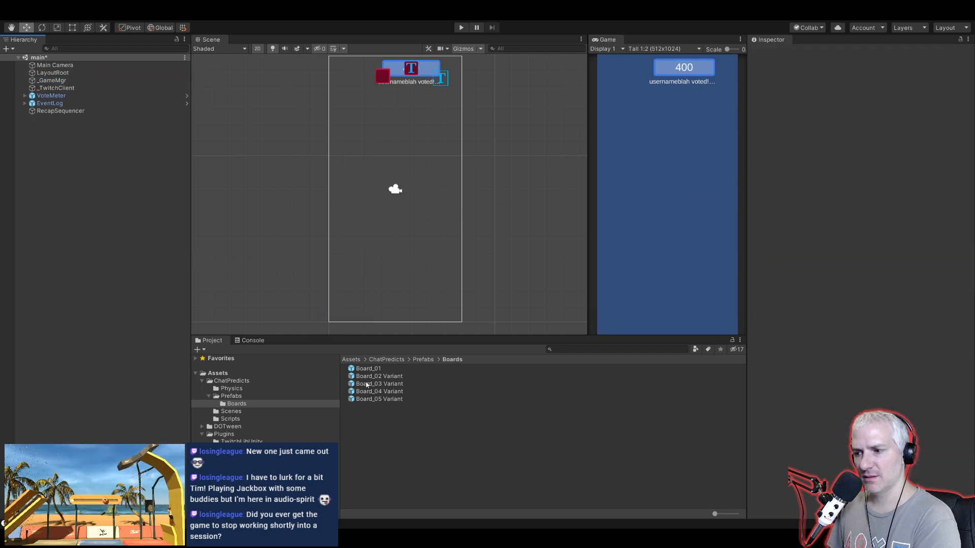
left_click_drag(369, 387, 61, 77)
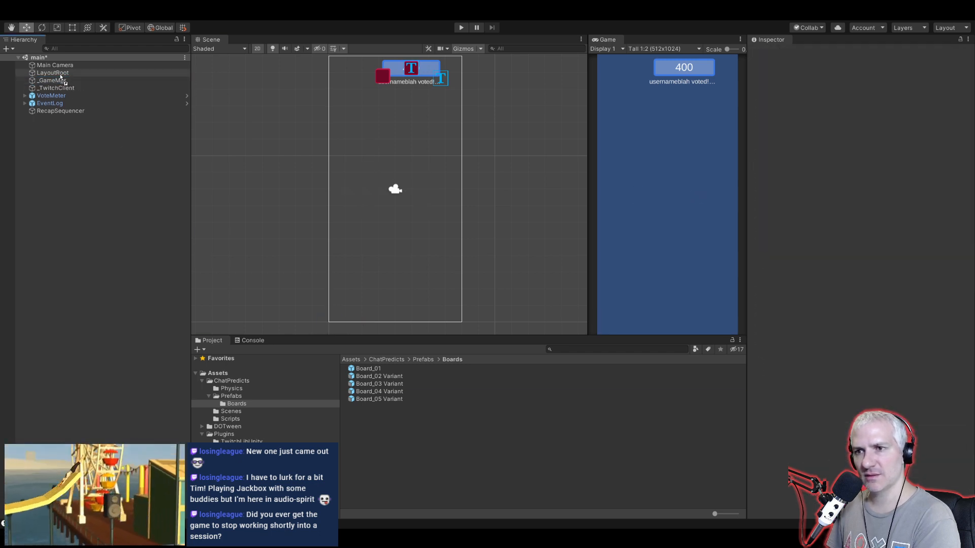
key("Delete")
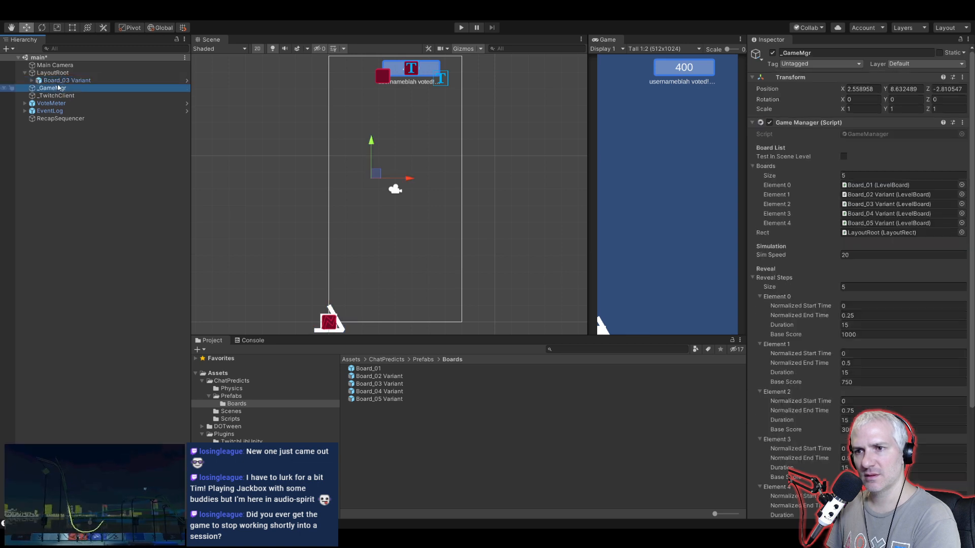
Step: Place a Board_01 instance under _GameMgr and add a Wall prefab from the Prefabs folder as its child
left_click_drag(363, 375, 51, 85)
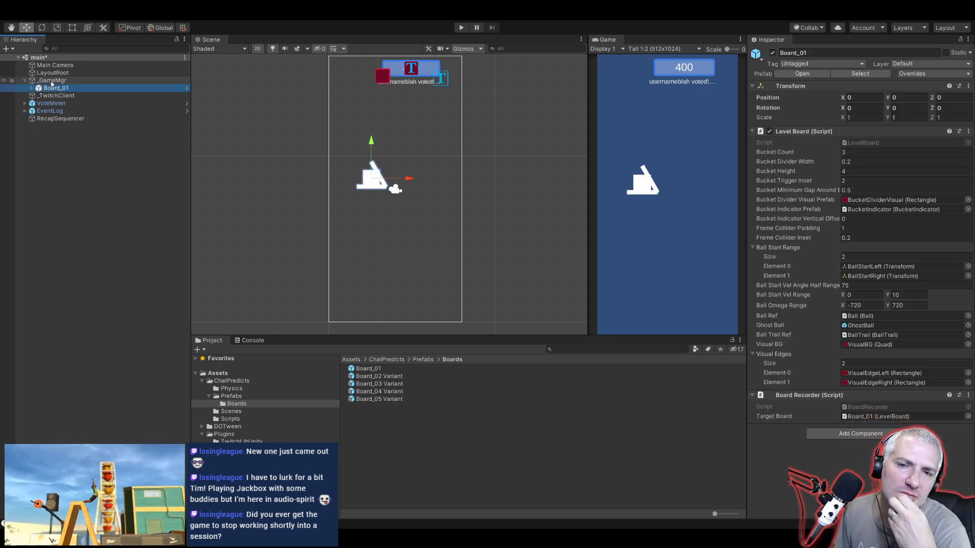
left_click(32, 88)
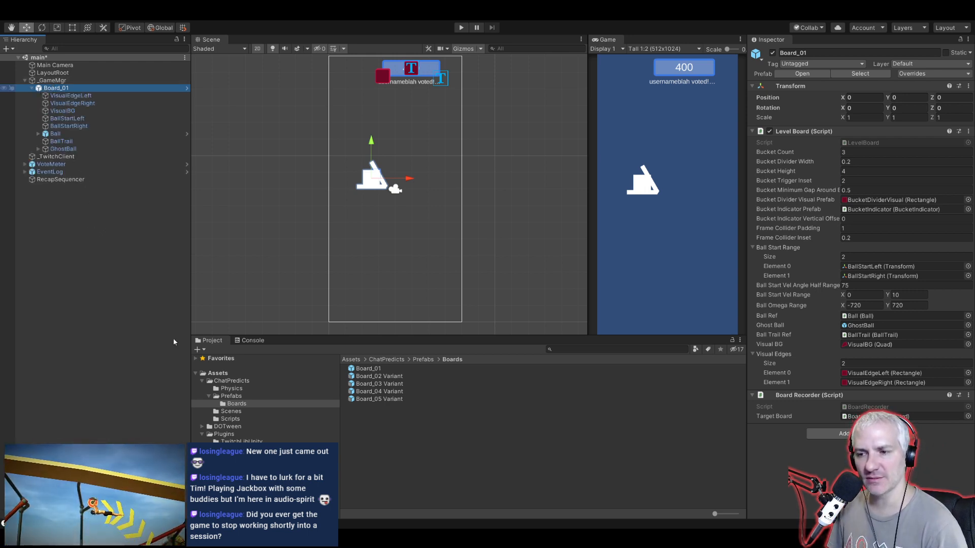
left_click(233, 398)
left_click_drag(352, 437, 64, 96)
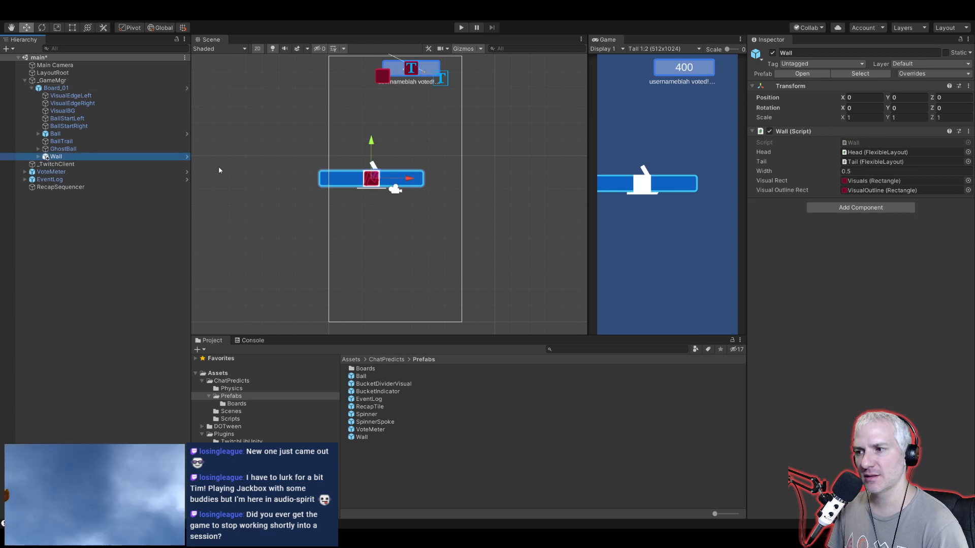
Step: Go through the child objects of the Board_01 instance and examine where they lie in the scene
key("Up")
key("Up")
key("Up")
key("Up")
key("Up")
key("Up")
key("Up")
key("Up")
key("Up")
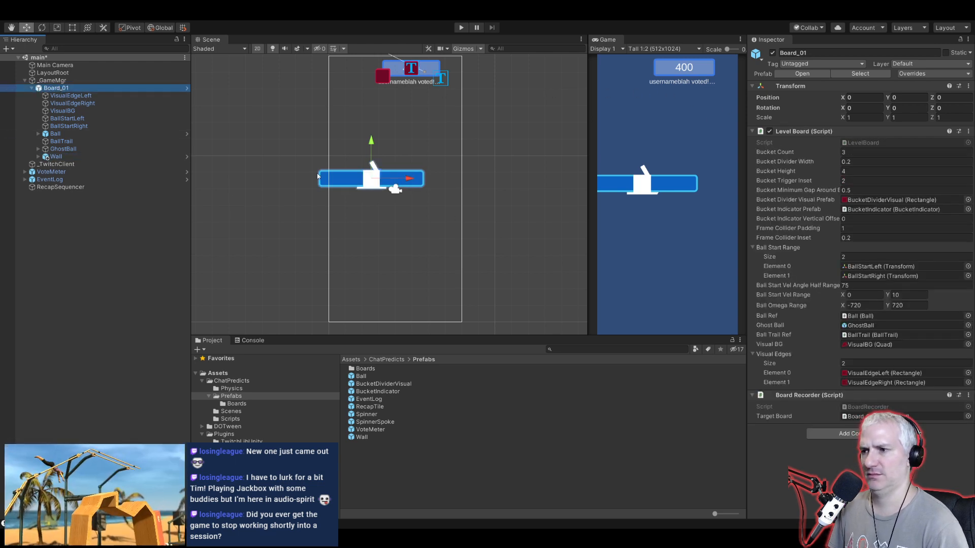
scroll(269, 195, "down", 5)
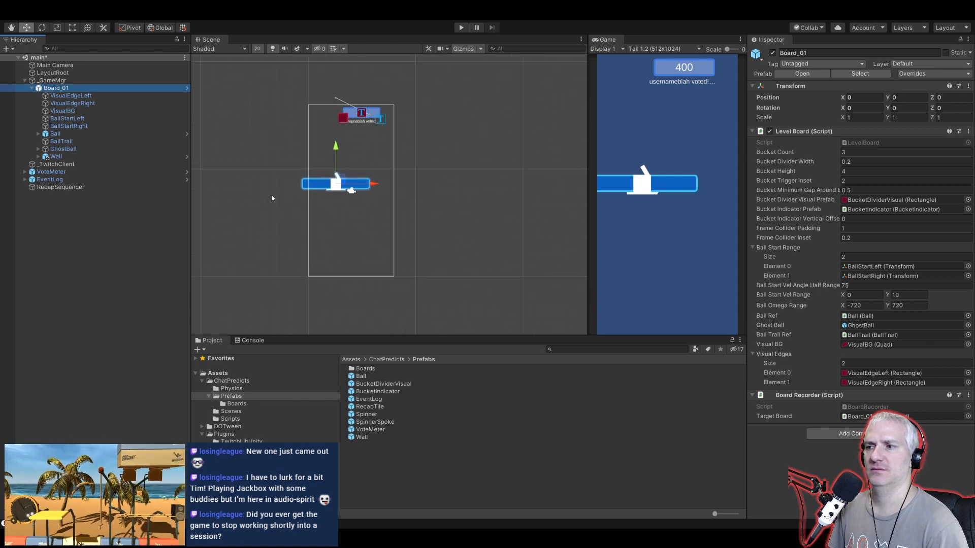
scroll(299, 204, "down", 5)
middle_click_drag(292, 198, 326, 188)
Step: Move the Board_01 instance from _GameMgr to LayoutRoot and set its position to 0, 0, 0
left_click(85, 156)
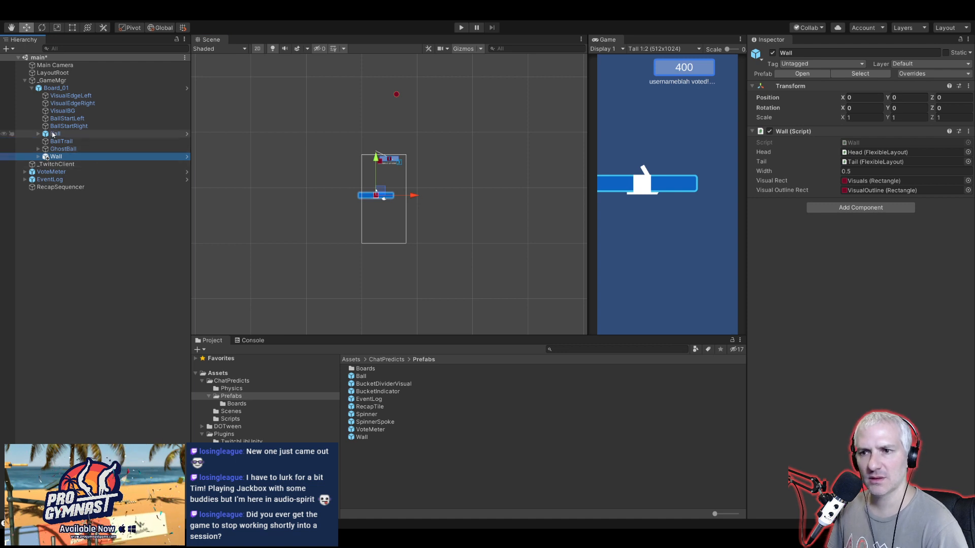
left_click(55, 88)
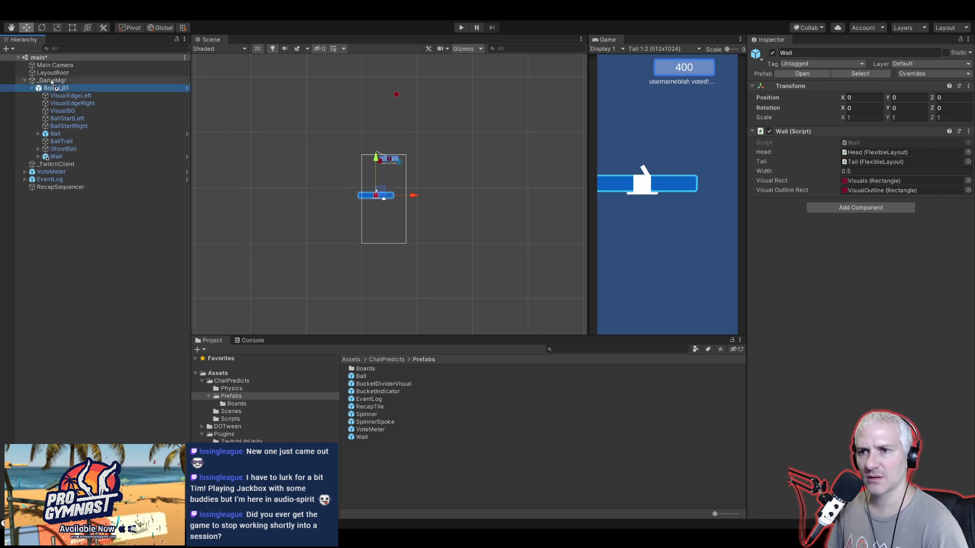
left_click_drag(52, 76, 53, 73)
left_click(866, 98)
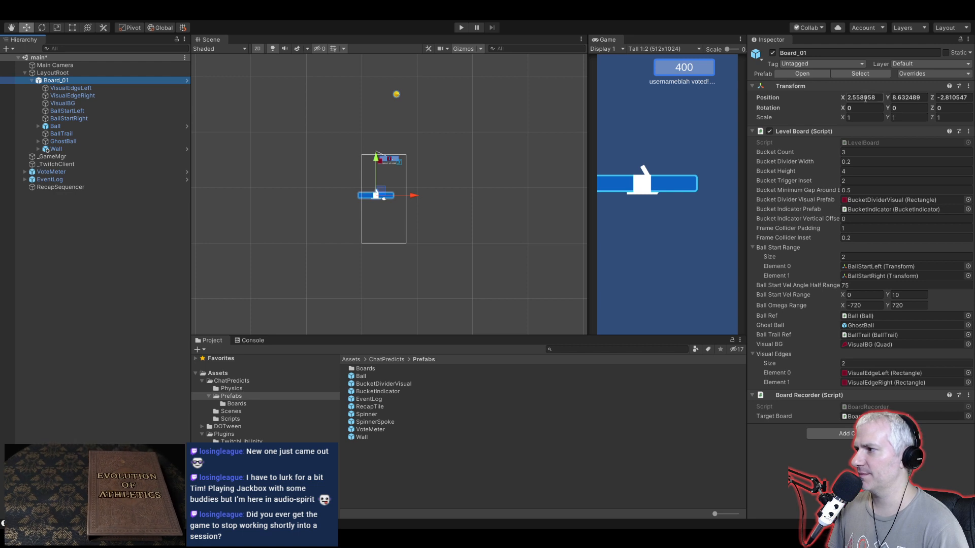
type("0")
key("Tab")
type("0")
key("Tab")
type("0")
Step: Set the Flexible Layout Unit Y of the Wall's Head to 0.7
scroll(348, 229, "up", 3)
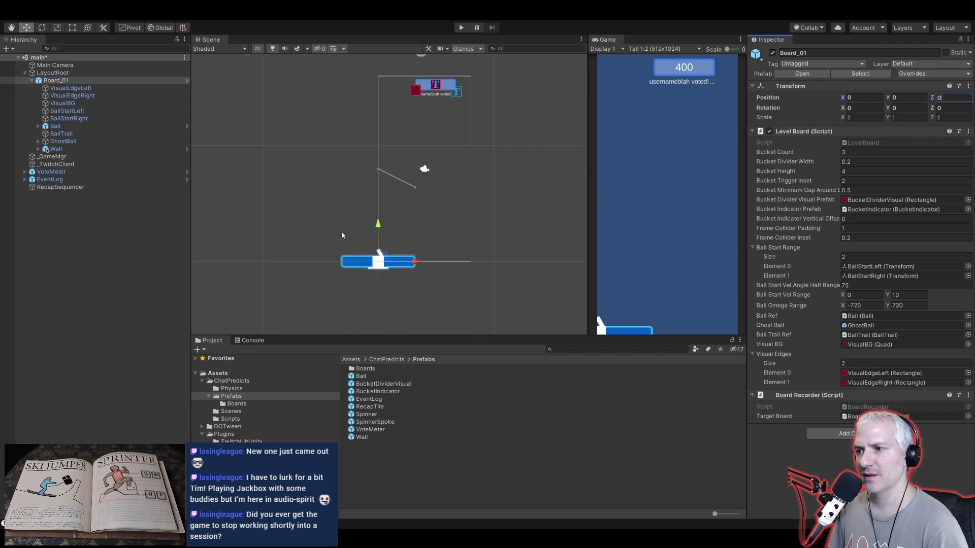
left_click(38, 149)
left_click(64, 156)
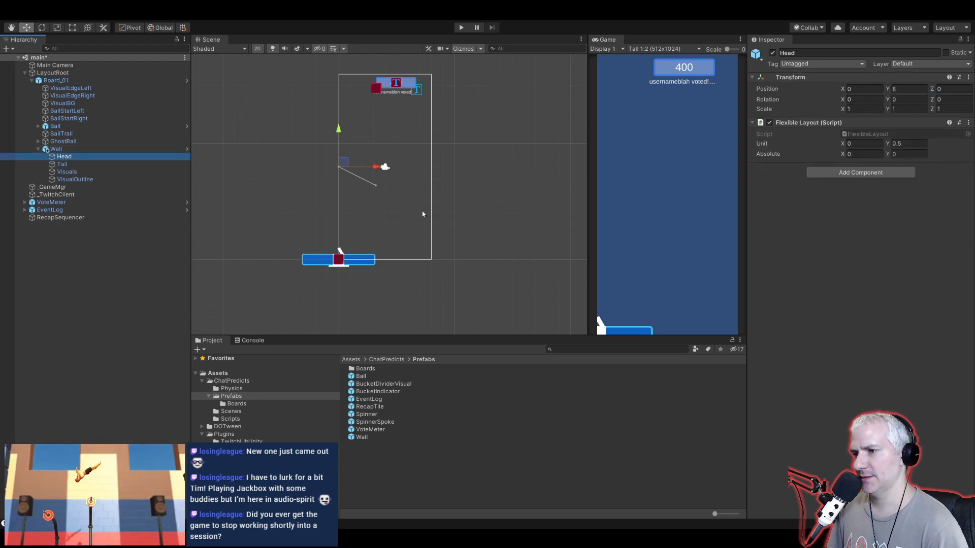
left_click(909, 145)
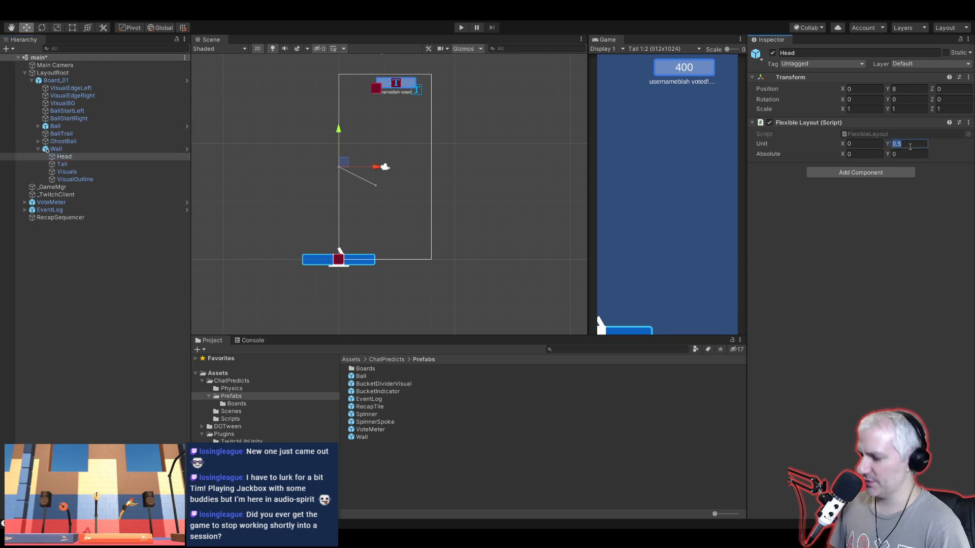
type("0.7")
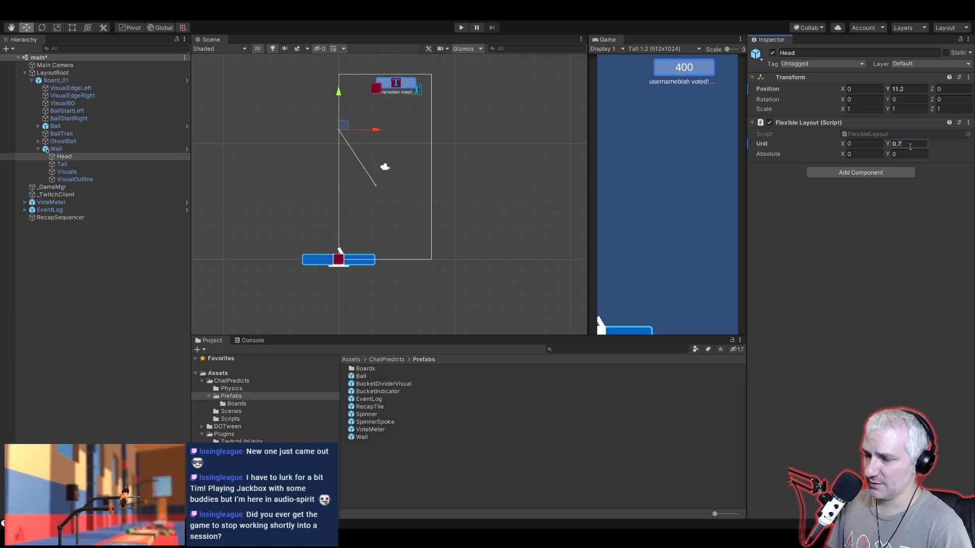
Step: Set the Flexible Layout Unit of the Wall's Tail to X 0.5 and Y 0.5
left_click(62, 164)
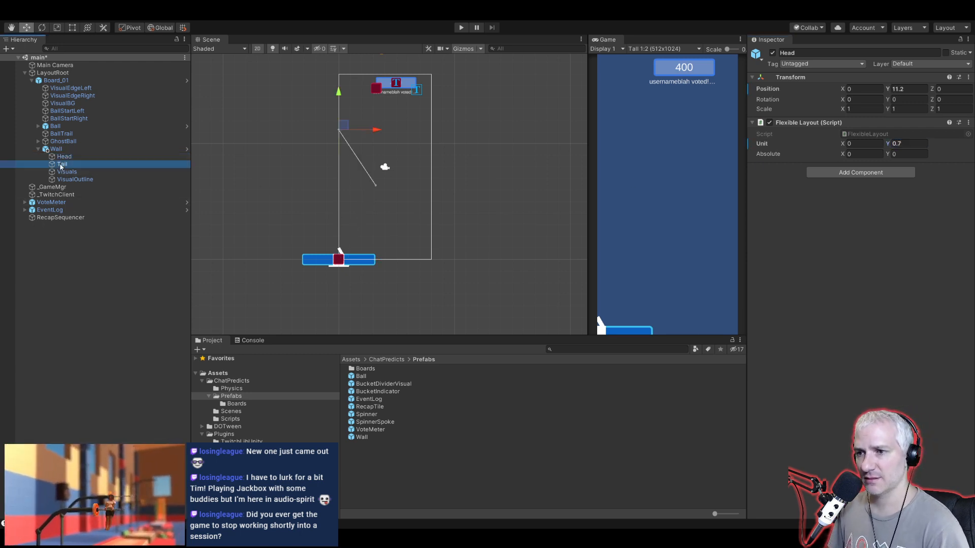
left_click(859, 146)
double_click(859, 146)
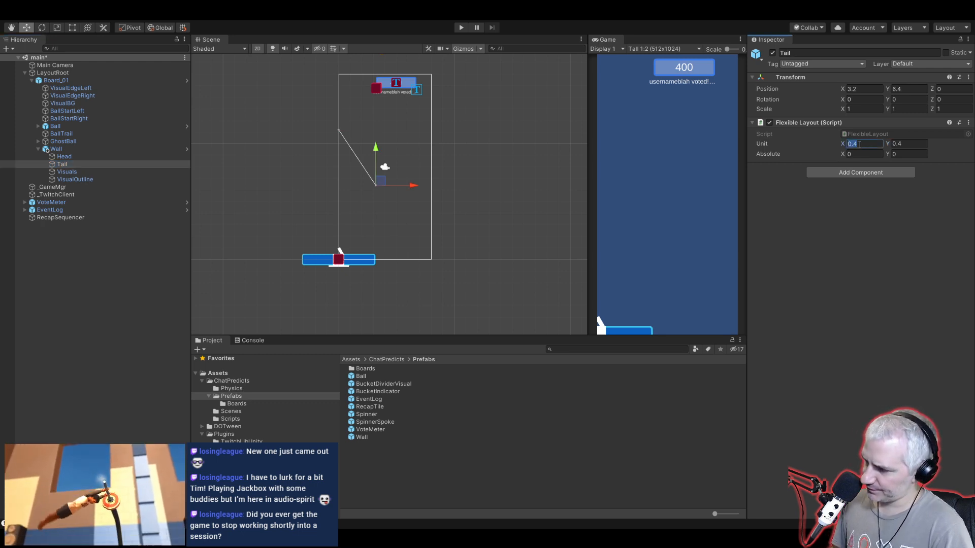
type("0.5")
key("Tab")
type("0.5")
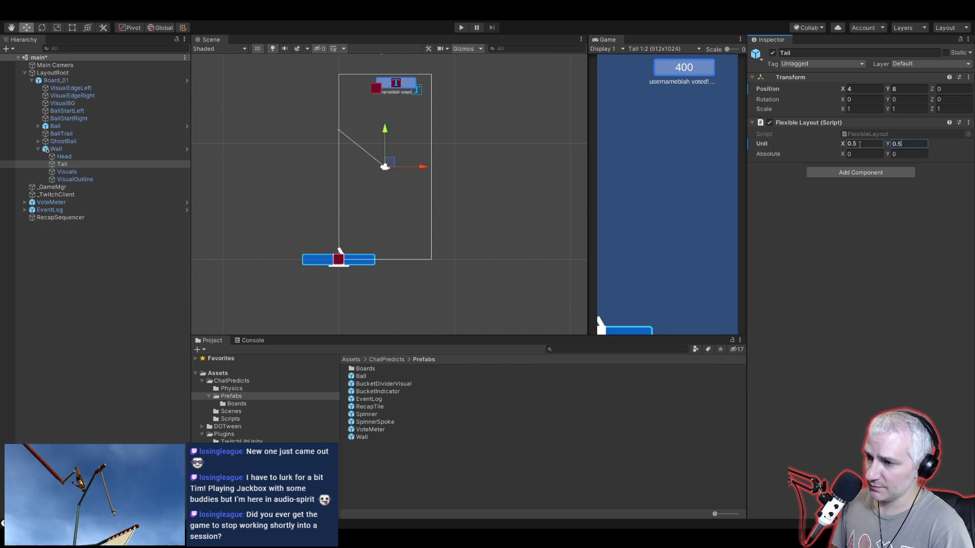
Step: Duplicate the Wall inside Board_01, then expand the copy and select its Head
left_click(38, 150)
left_click(38, 149)
left_click(53, 149)
key("ctrl+d")
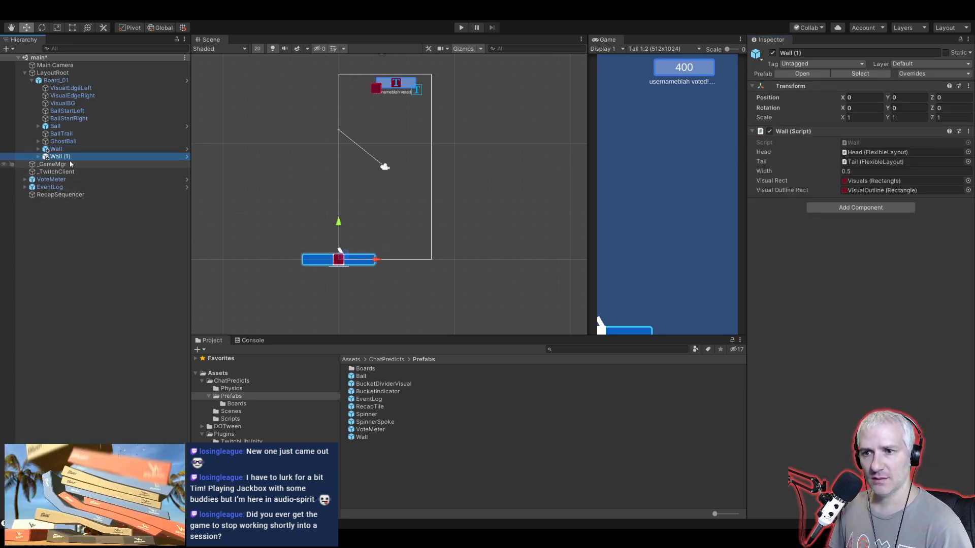
left_click(38, 157)
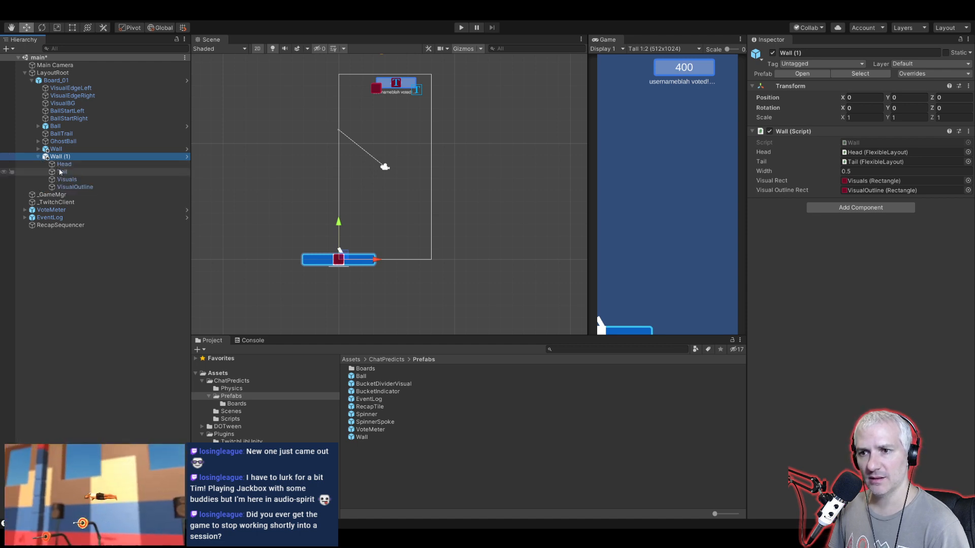
left_click(63, 164)
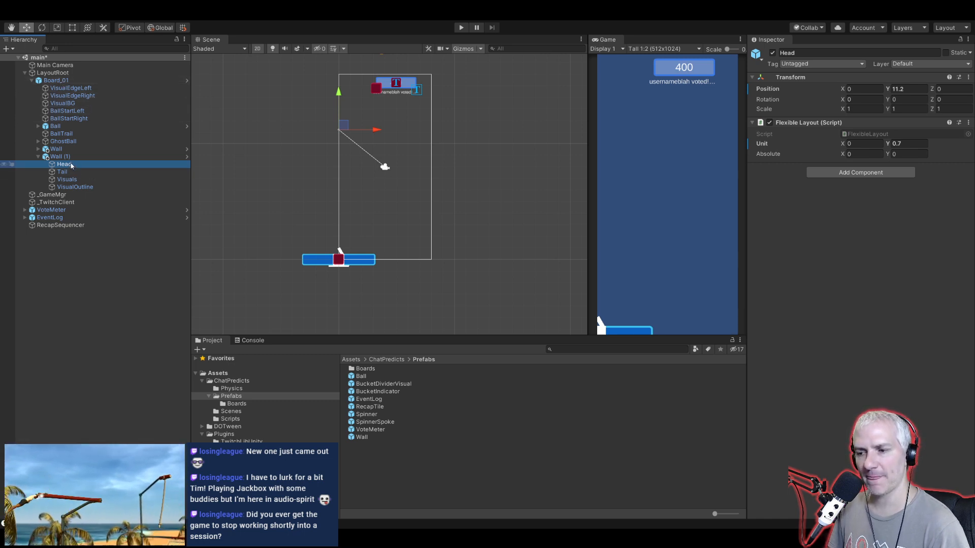
Step: Rename the Board_01 prefab in the Boards folder to Board_Base
left_click(254, 404)
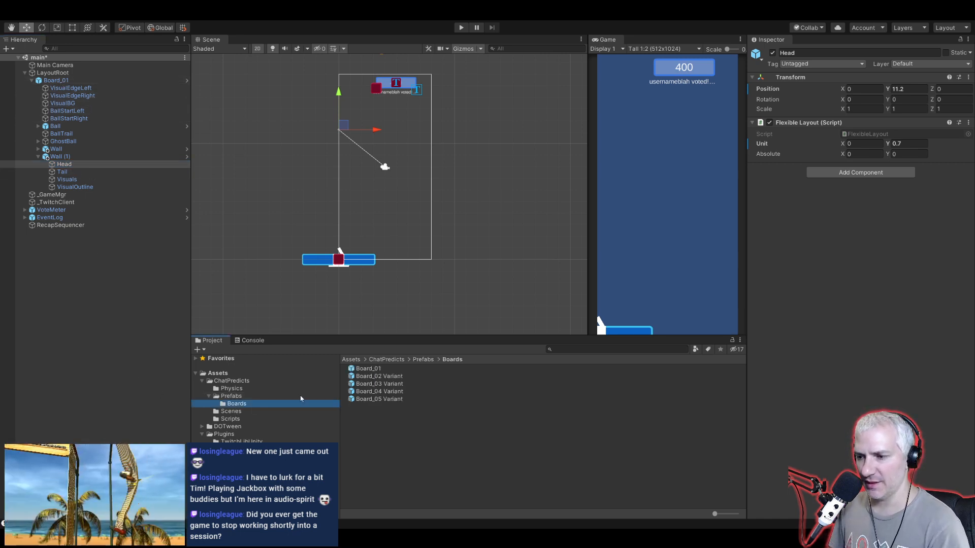
left_click(364, 370)
key("F2")
key("End")
key("BackSpace")
key("BackSpace")
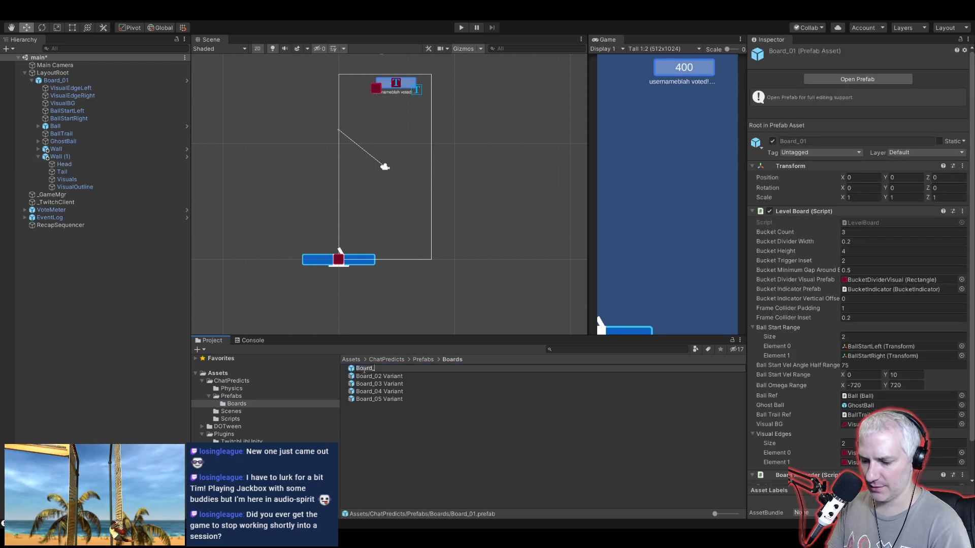
type("Rou")
key("BackSpace")
key("BackSpace")
key("BackSpace")
type("Base")
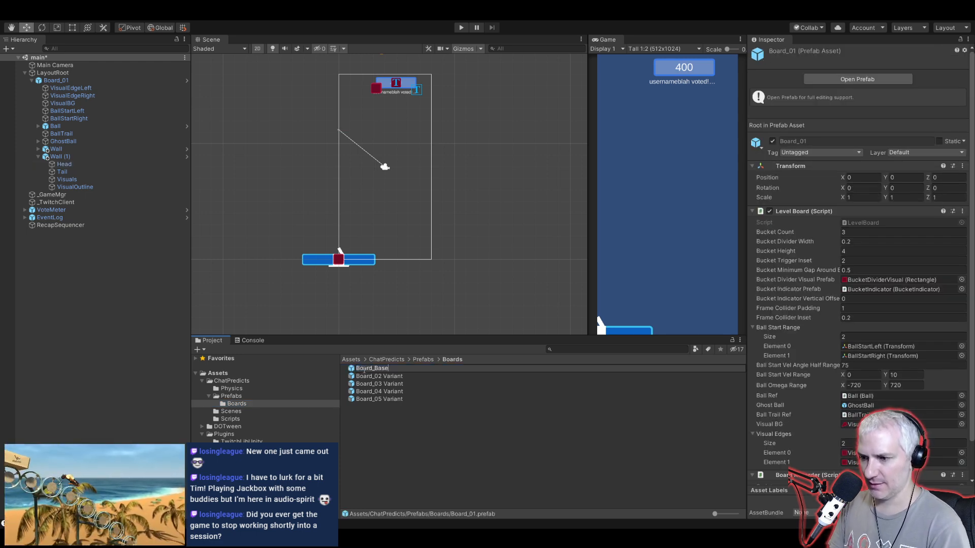
key("Return")
Step: Set the Flexible Layout Unit of the duplicated wall's Head to X 1 and Y 0.4
left_click(55, 81)
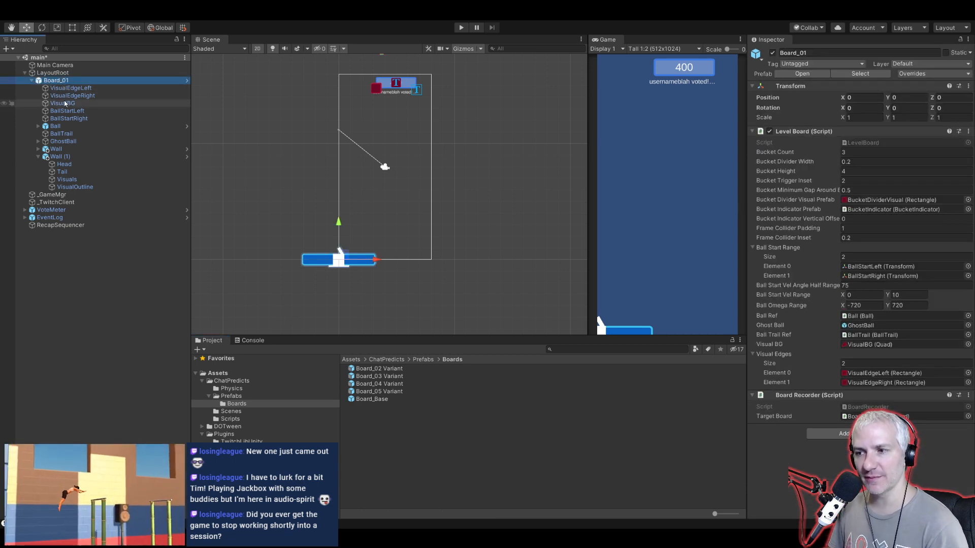
left_click(64, 164)
left_click(861, 144)
type("1")
key("Tab")
type("0.4")
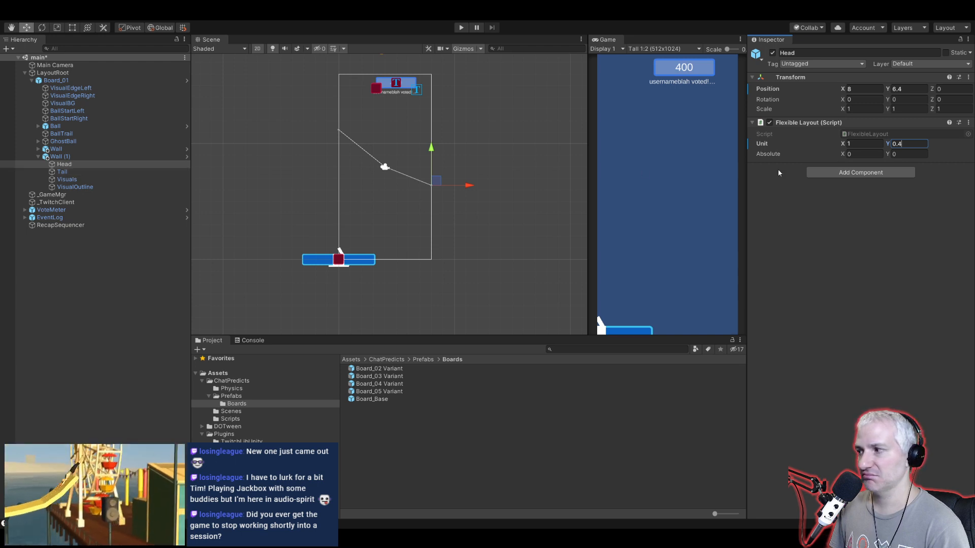
Step: Set the Absolute X offset of the Head of Wall (1) to -1.25
left_click(861, 154)
type("-1.2")
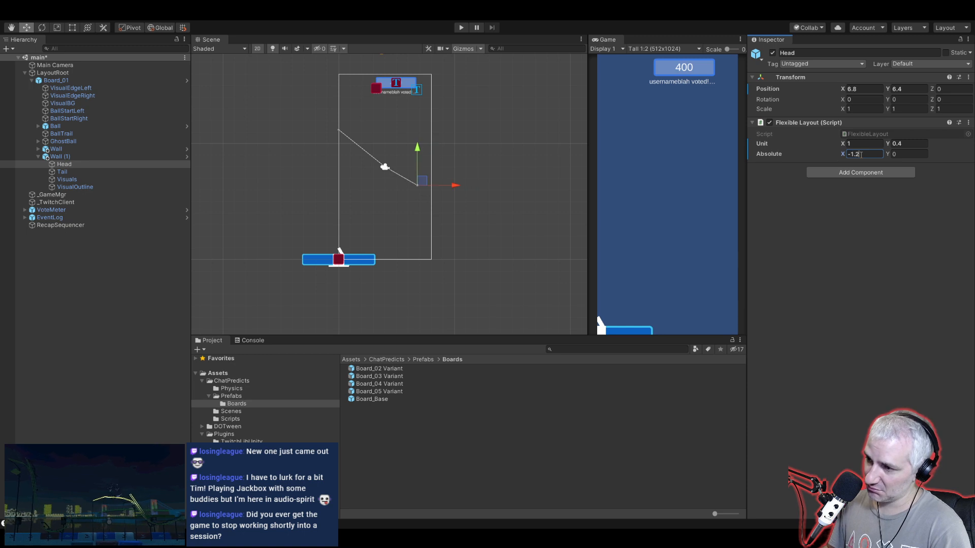
type("5")
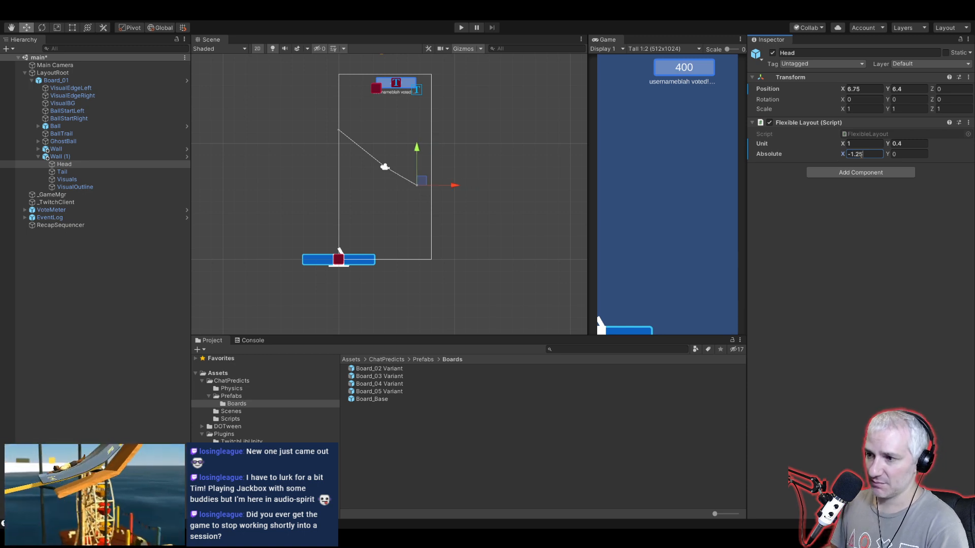
Step: Set the Tail of Wall (1) to Unit X 1 and Y 0.35, with an Absolute X offset of -1.25
left_click(62, 172)
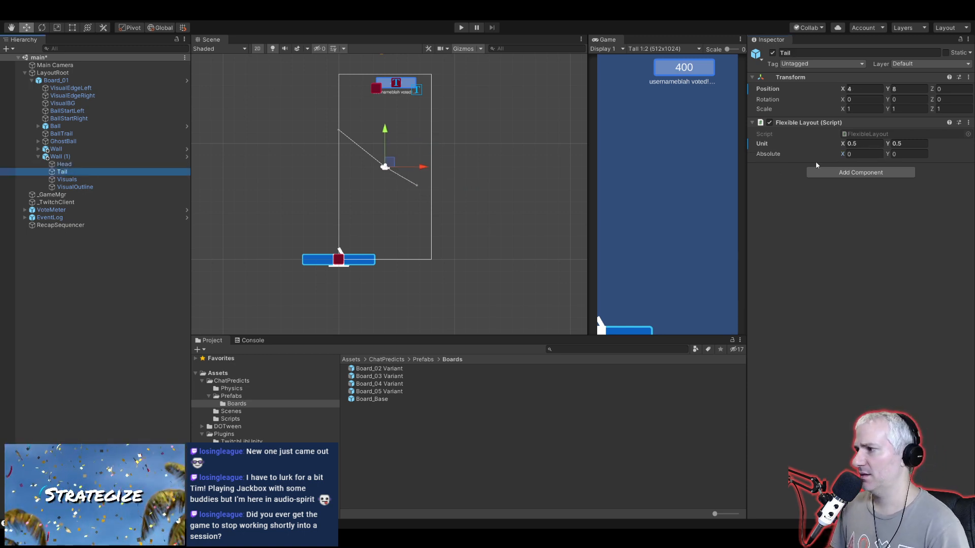
left_click(870, 144)
type("1")
key("Tab")
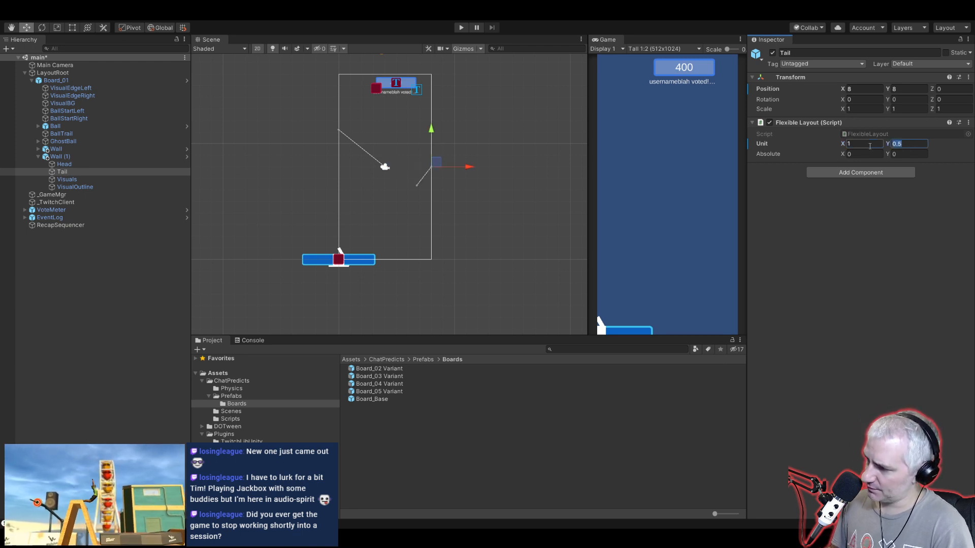
type("0.4")
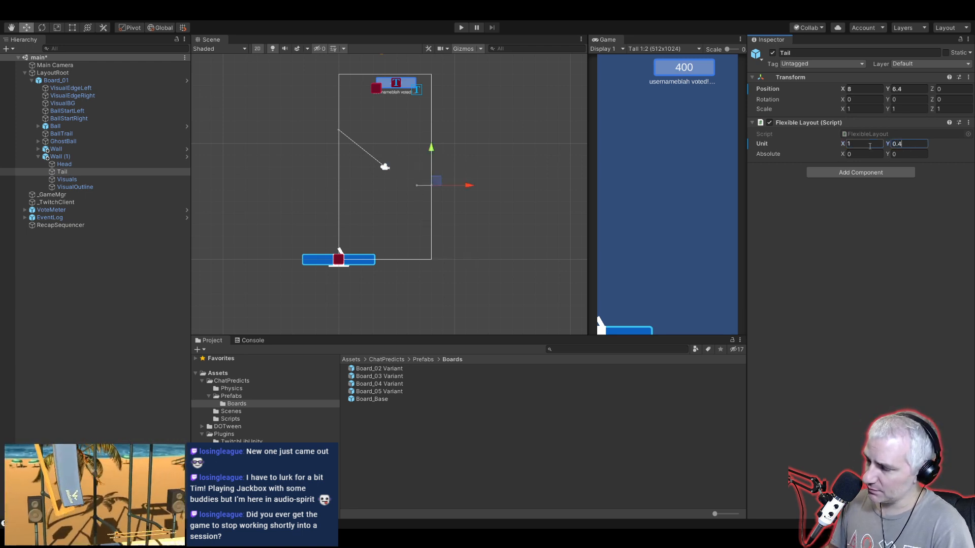
key("BackSpace")
type("35")
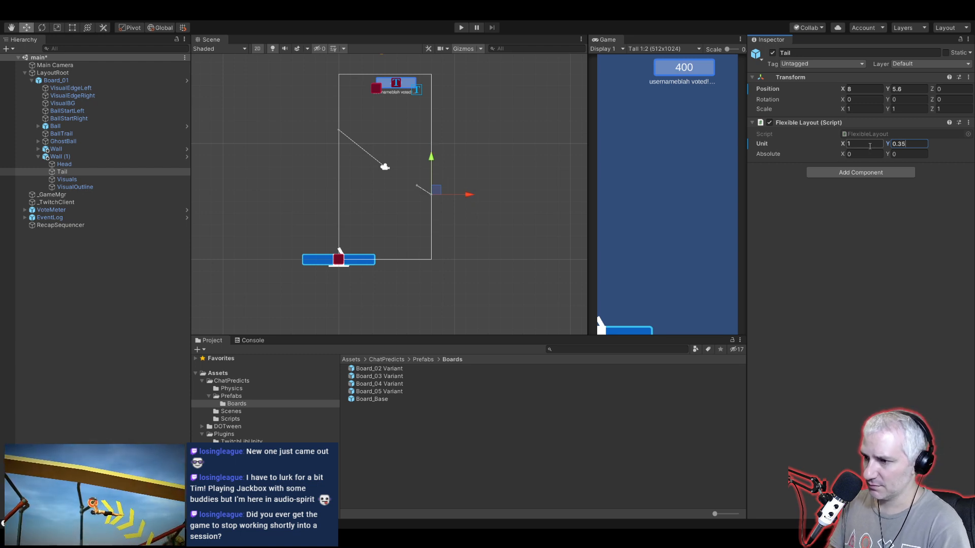
key("Tab")
type("-")
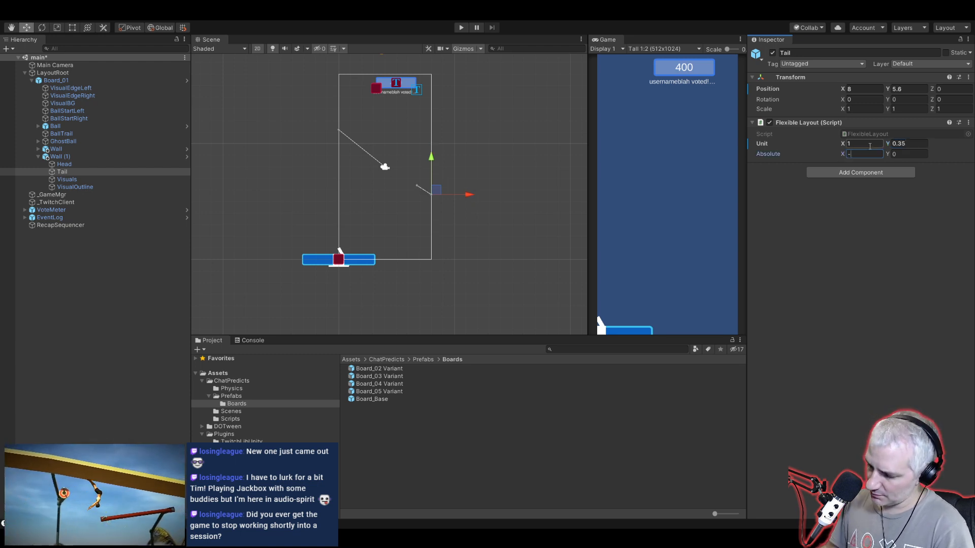
type("1.25")
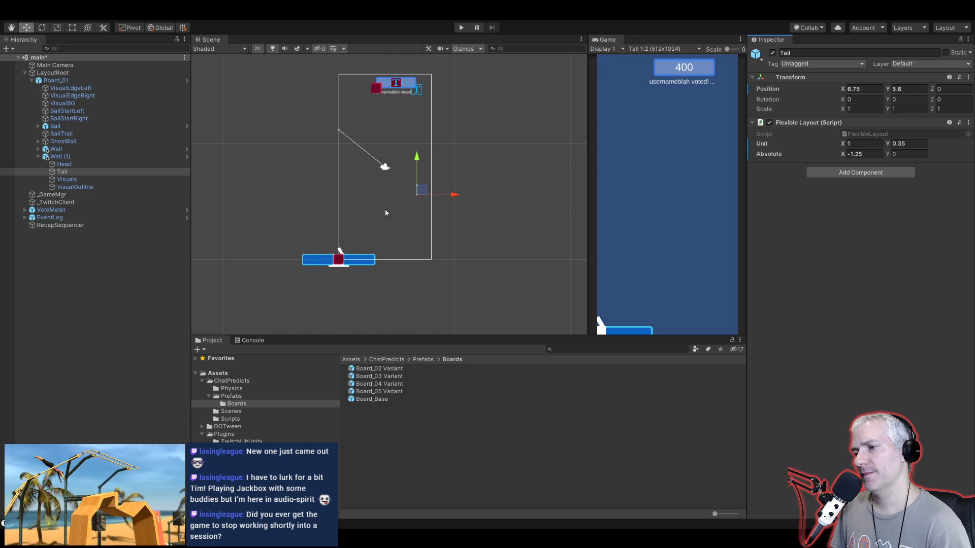
Step: Save Board_01 as a prefab variant in the Boards folder and delete its instance from the scene
left_click(56, 81)
left_click_drag(57, 87, 252, 406)
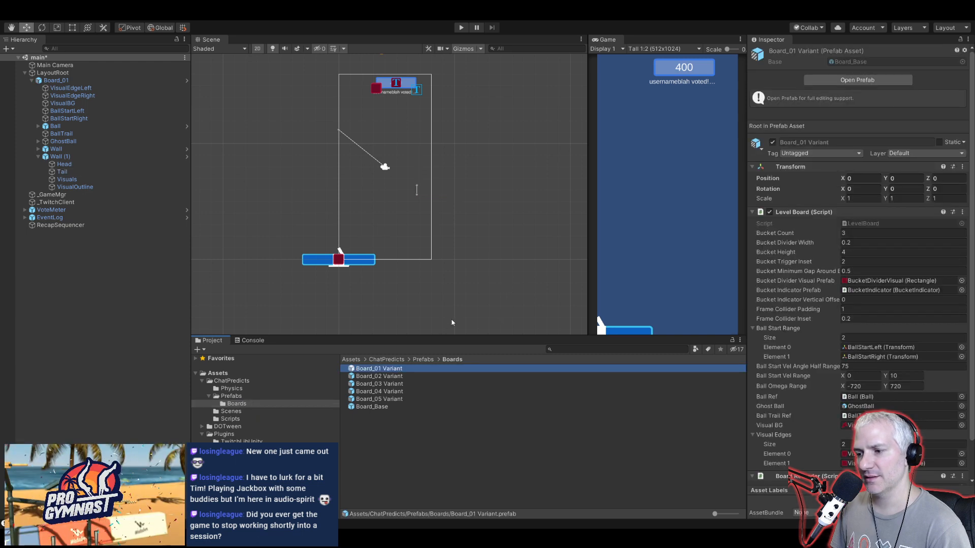
left_click(56, 81)
key("Delete")
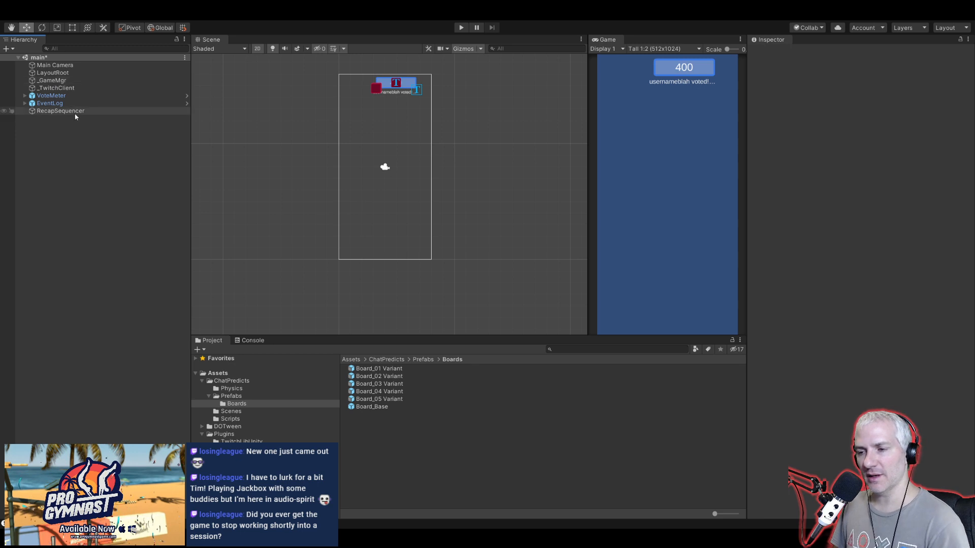
Step: Assign Board_01 Variant to Element 0 of the Boards list in _GameMgr's Game Manager script
left_click(54, 81)
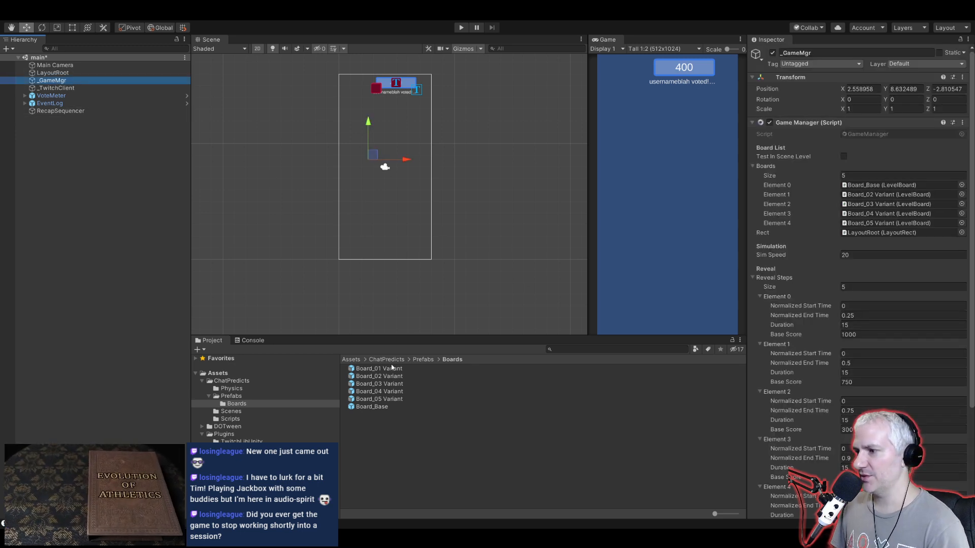
left_click_drag(375, 369, 889, 184)
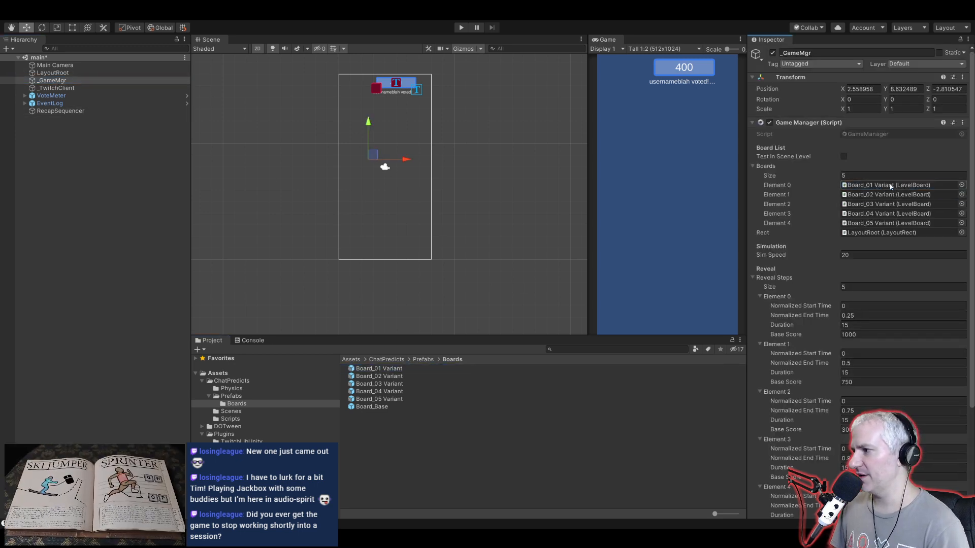
mouse_move(55, 81)
left_mouse_down()
mouse_move(73, 90)
mouse_move(54, 74)
left_mouse_up()
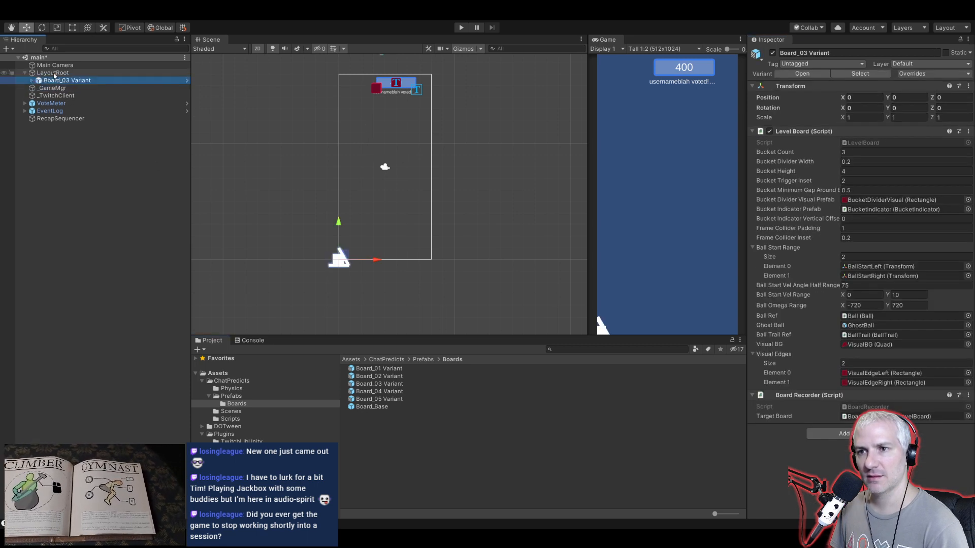
left_click(32, 81)
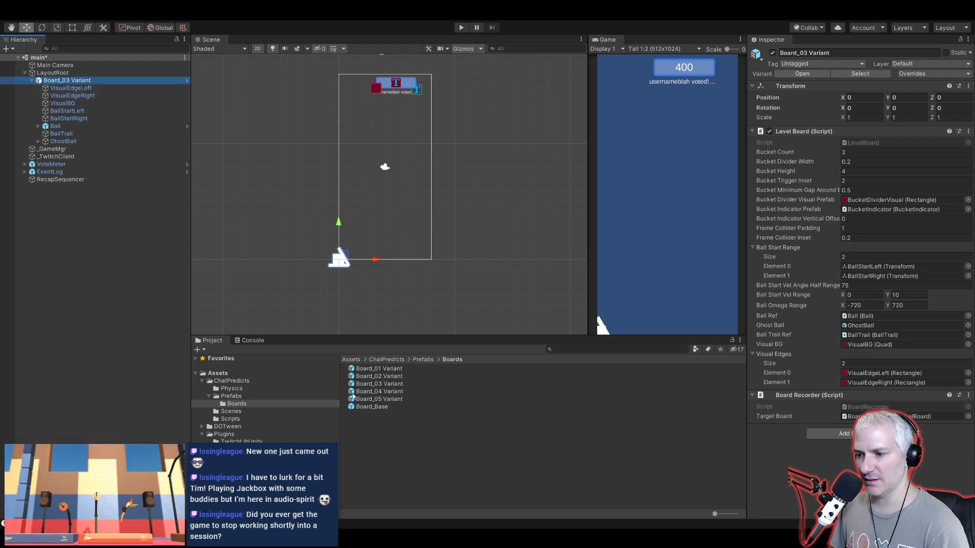
left_click(71, 95)
left_click(71, 81)
key("Delete")
left_click_drag(373, 368, 61, 81)
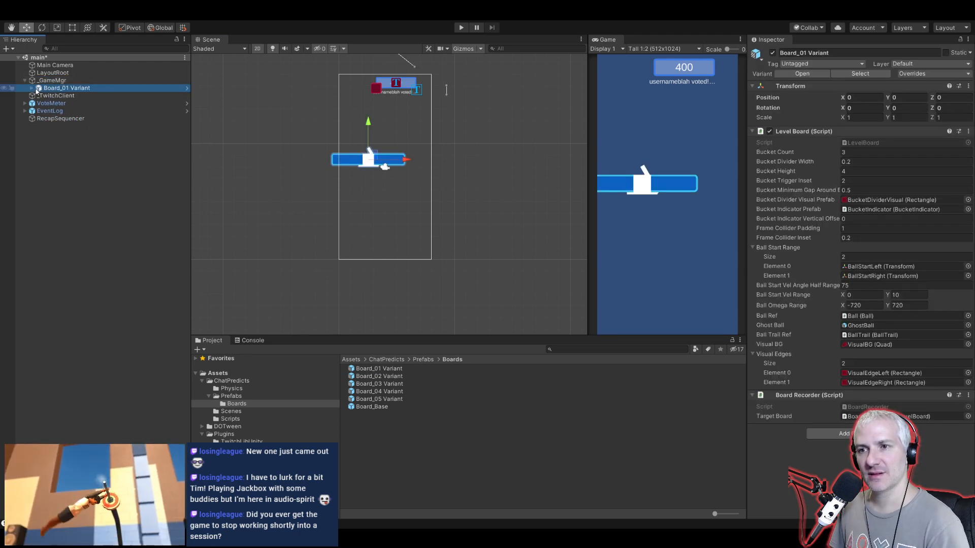
key("Delete")
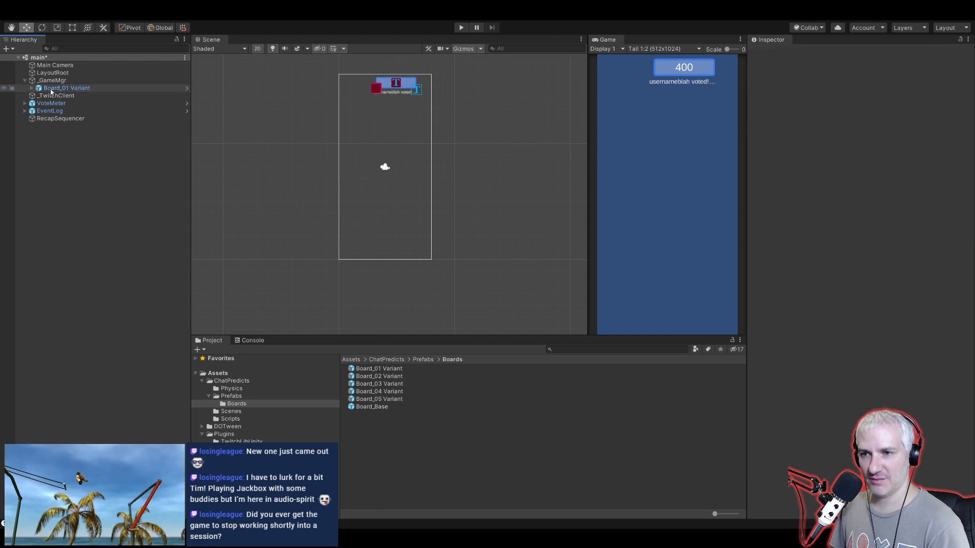
left_click_drag(380, 372, 61, 75)
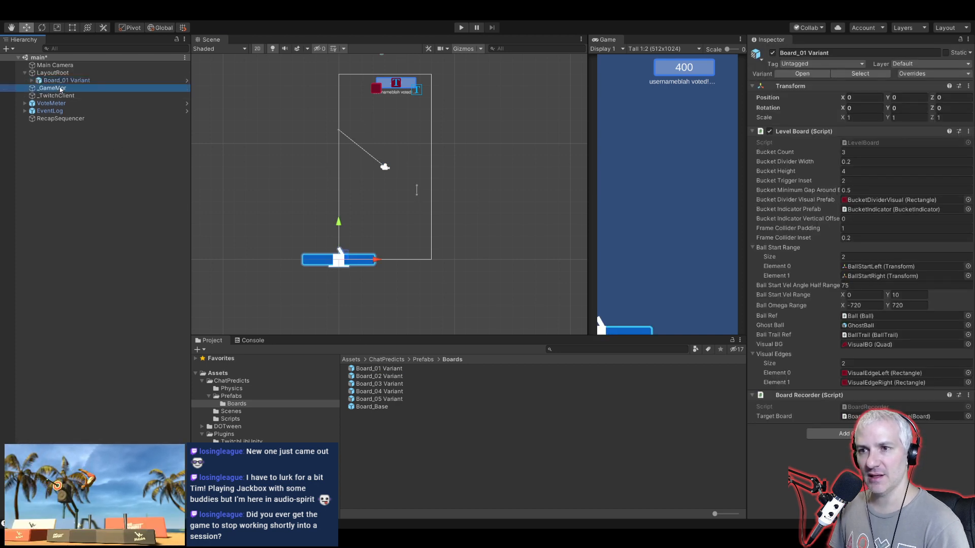
key("Delete")
Step: Place Board_03 Variant under LayoutRoot and add a Wall prefab from the Prefabs folder as its child
left_click_drag(401, 376, 52, 77)
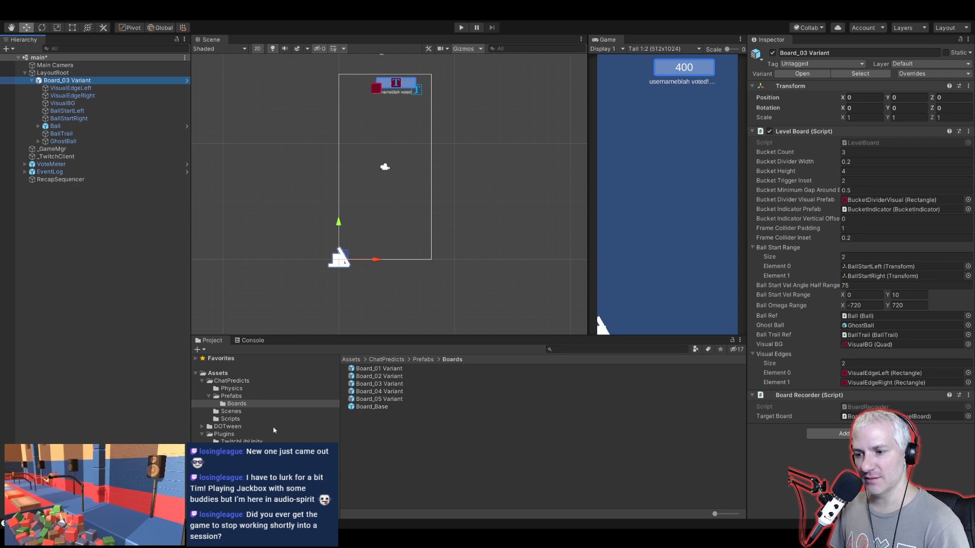
left_click(232, 396)
left_click(60, 81)
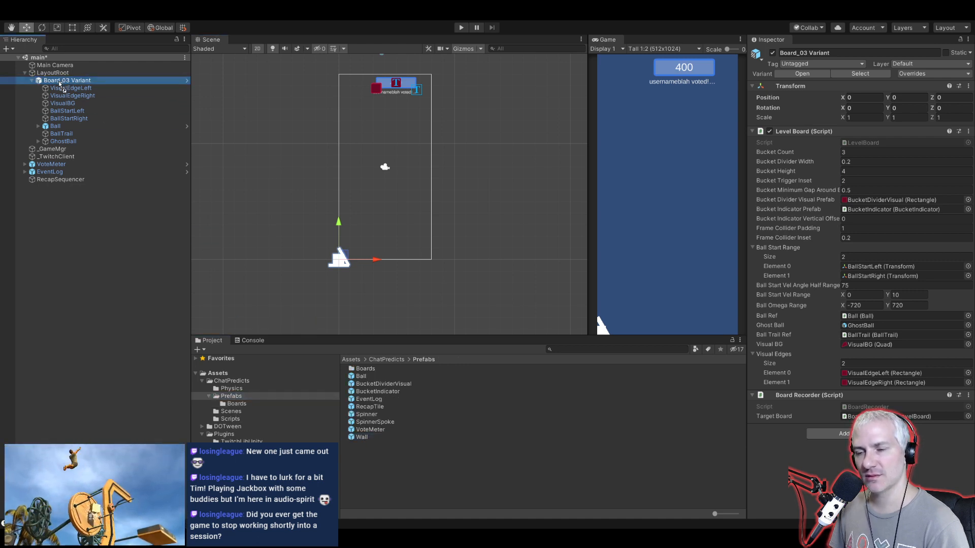
left_click_drag(59, 84, 59, 84)
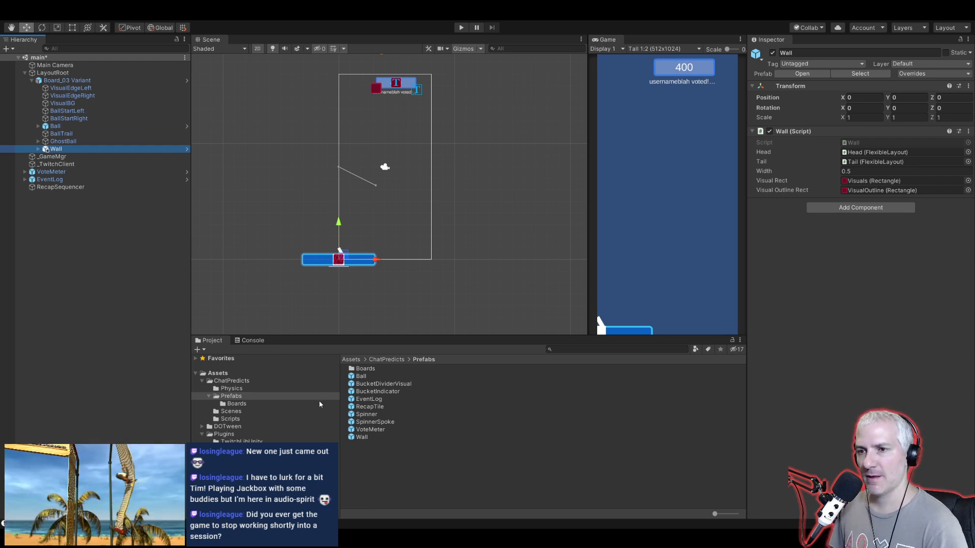
Step: Set the Head of the new Wall to Unit X 0.333 and Y 0.8
left_click(38, 149)
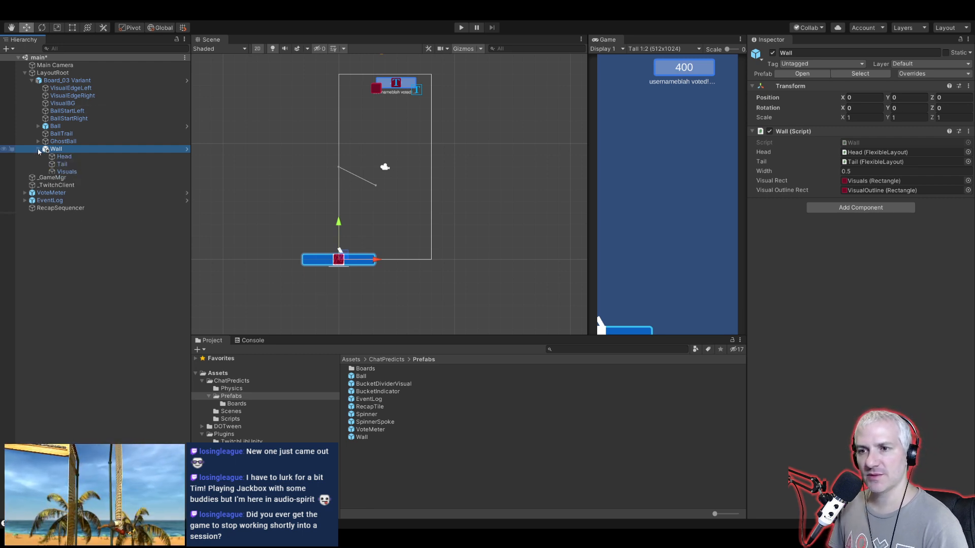
left_click(64, 157)
left_click(856, 144)
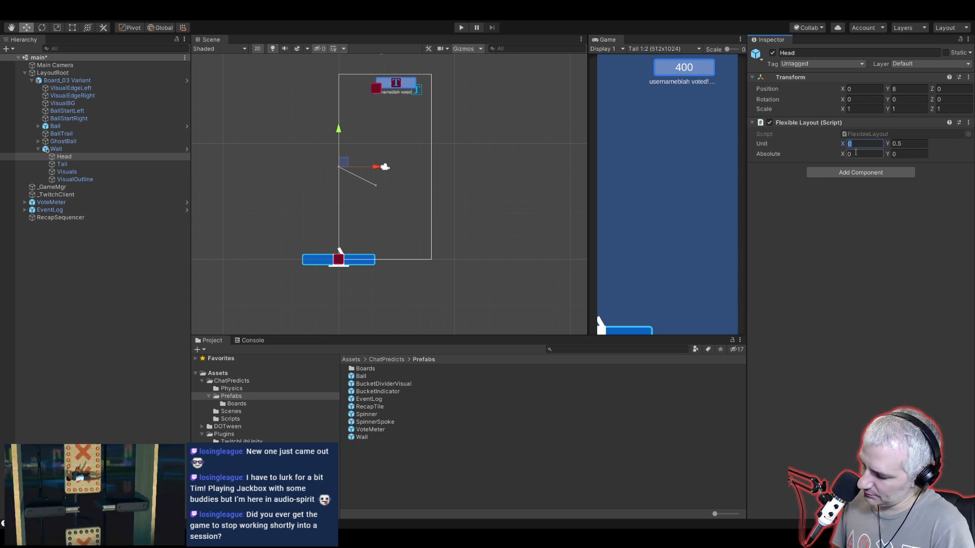
type("0.333")
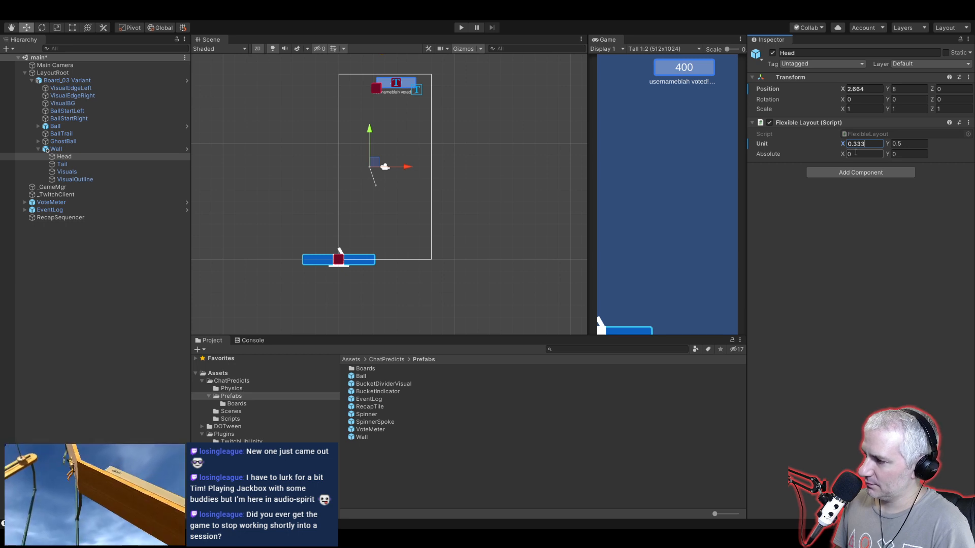
key("Tab")
type("0.8")
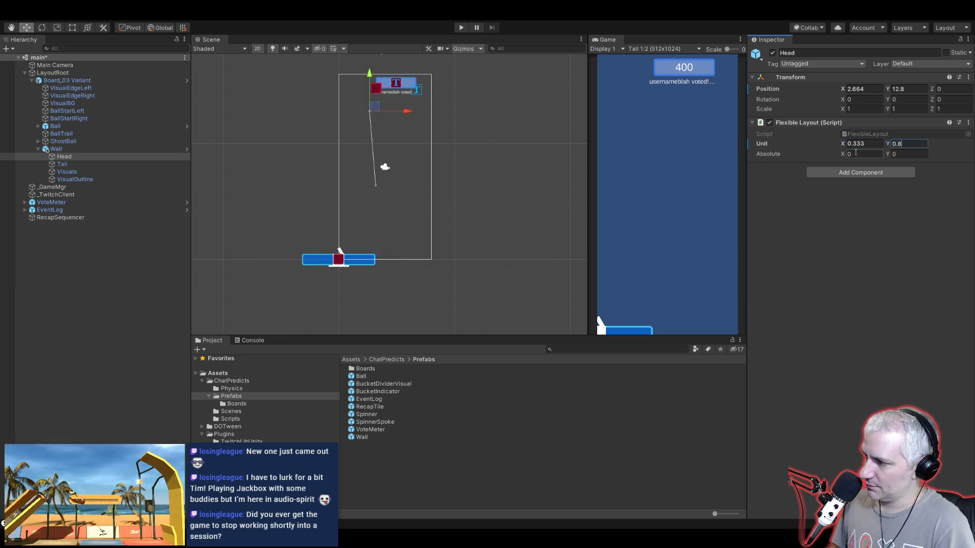
Step: Set the Tail of the Wall to Unit X 0.333 and Y 0.7
left_click(76, 166)
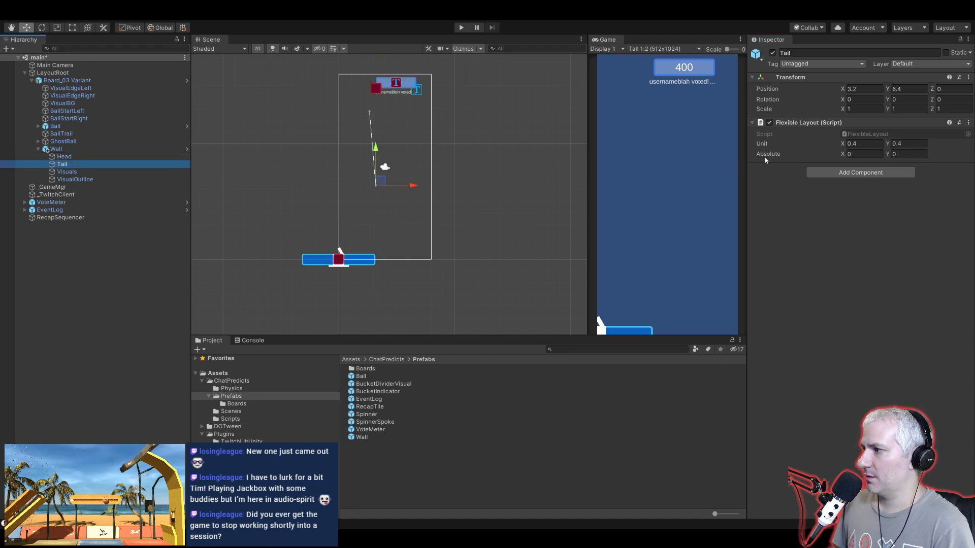
left_click(856, 144)
type("0.333")
key("Tab")
type("0.7")
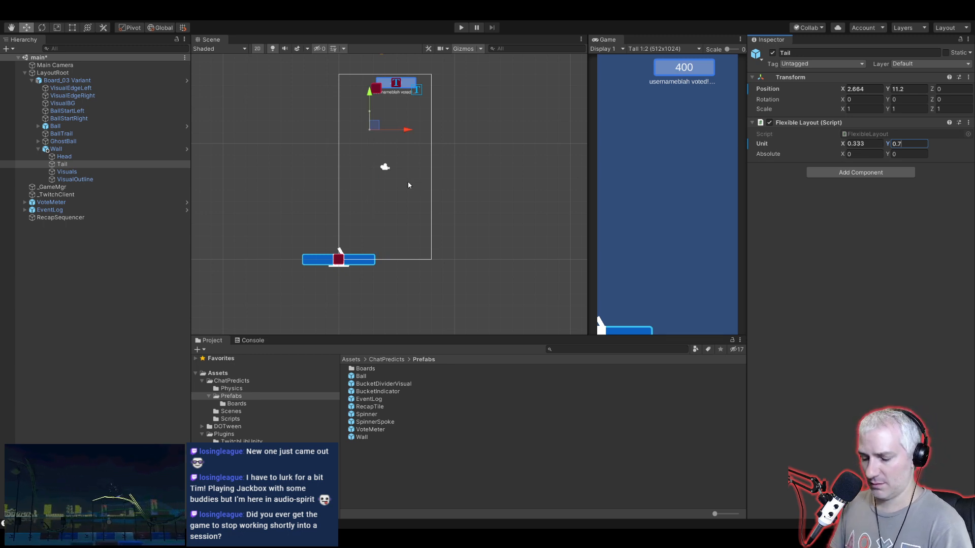
type("5")
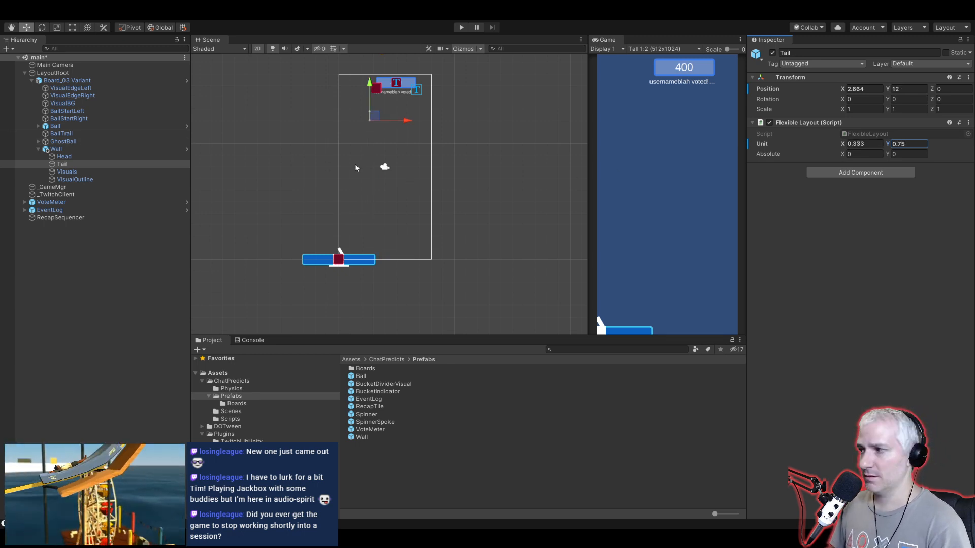
Step: Shorten the Wall by setting its Head's Unit Y to 0.75
left_click(66, 157)
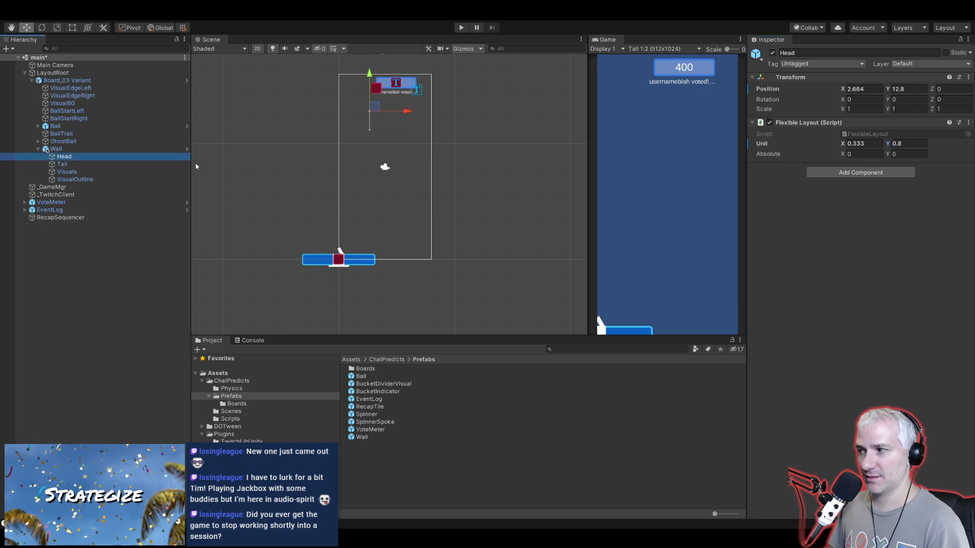
left_click(898, 144)
type("0.75")
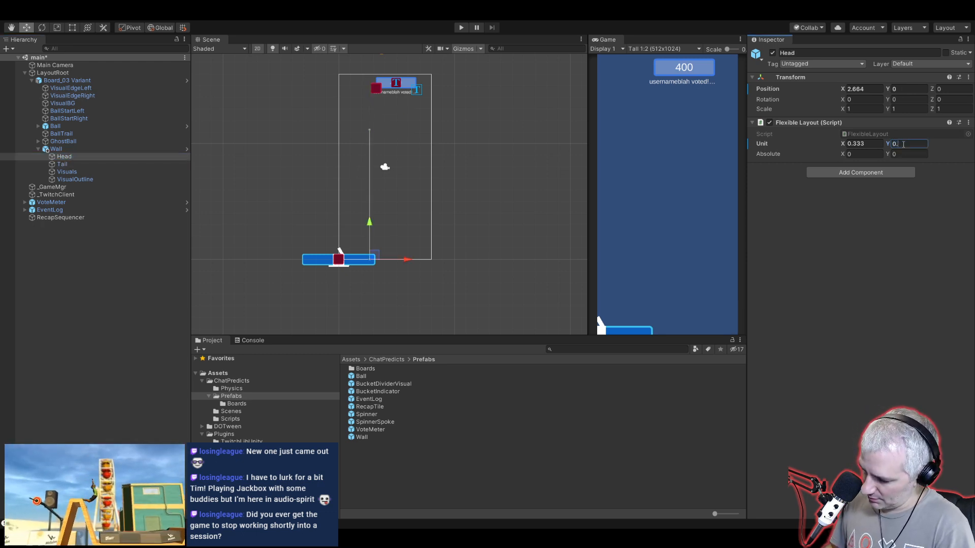
Step: Duplicate the Wall and set Unit X to 0.666 for both the Head and Tail of the copy
left_click(57, 149)
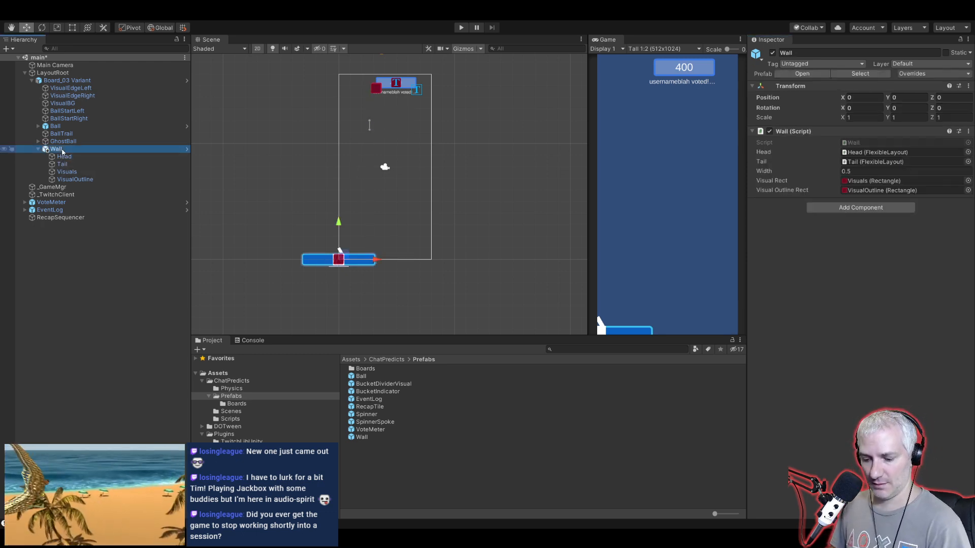
key("ctrl+d")
left_click(38, 188)
left_click(64, 195)
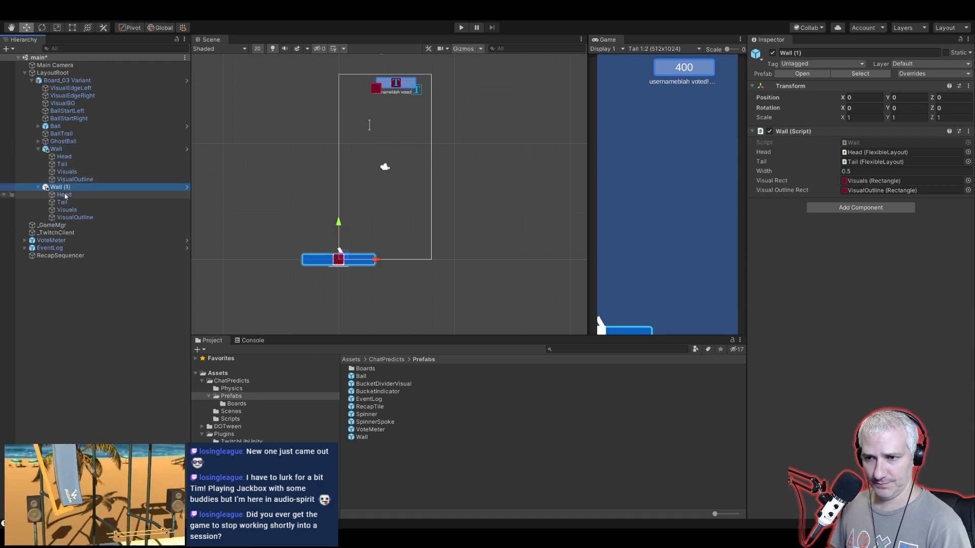
left_click(64, 202, "shift")
left_click(871, 144)
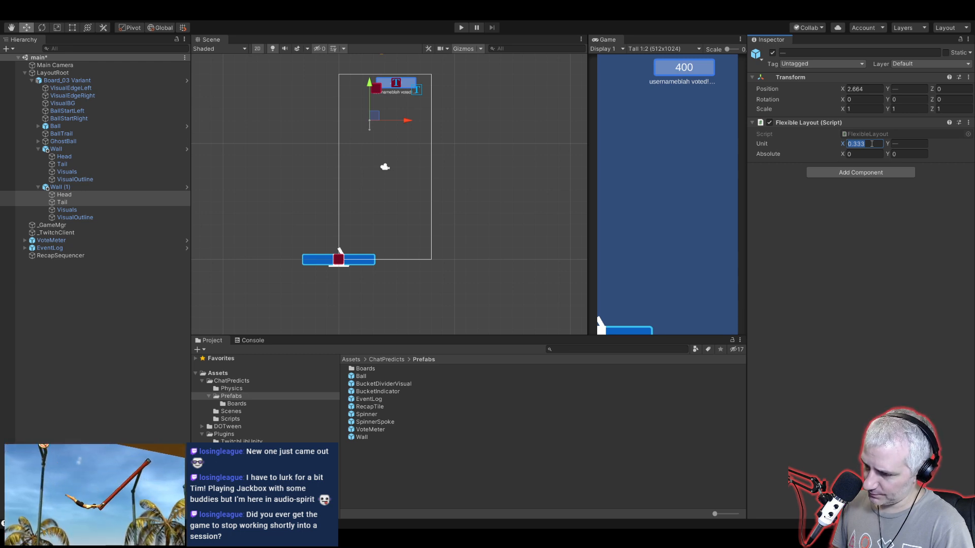
type("0.666")
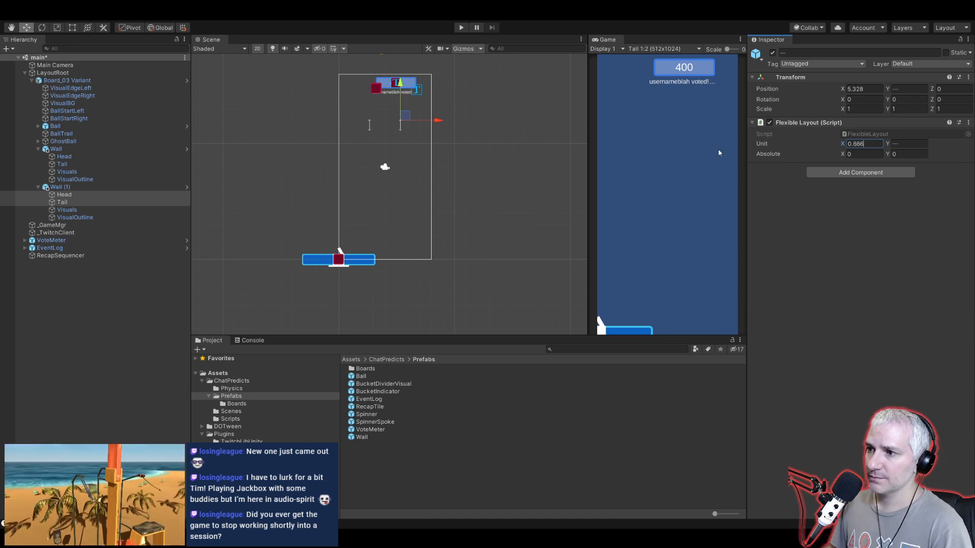
Step: Select Wall (1) and collapse the child objects of both walls in the scene hierarchy
left_click(58, 188)
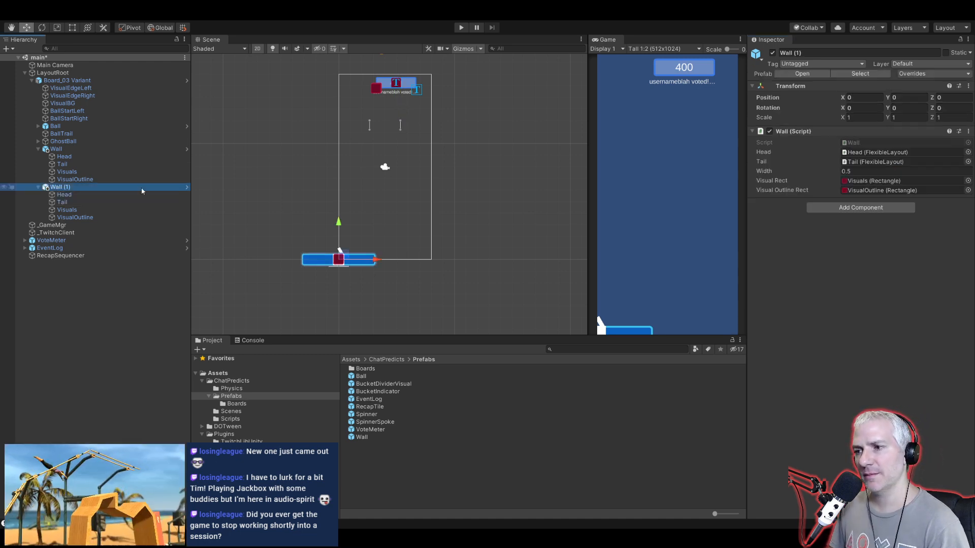
left_click(38, 187)
left_click(39, 149)
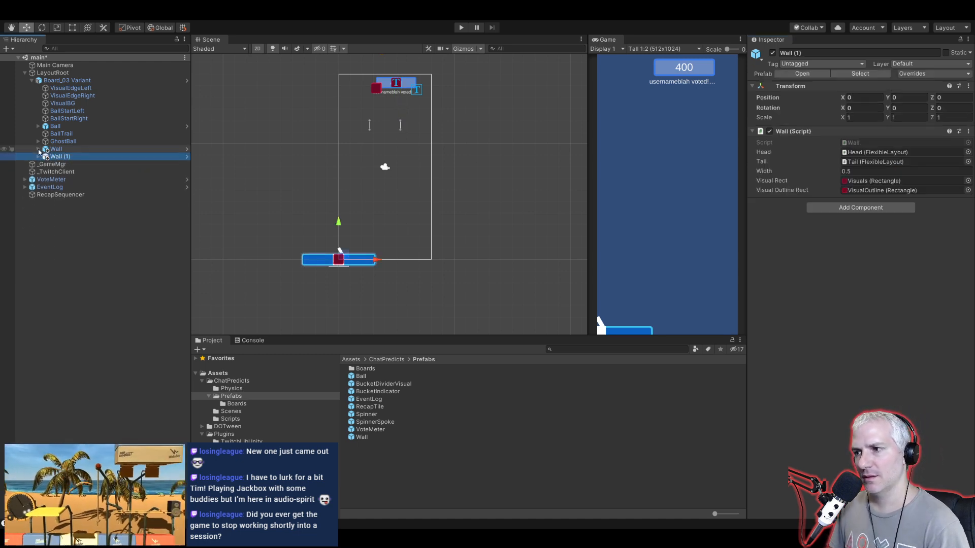
Step: Duplicate Wall (1) and set the Head of the copy to Unit X 0.25 and Y 0.5
left_click(55, 150)
left_click(55, 158)
key("ctrl+d")
left_click(38, 164)
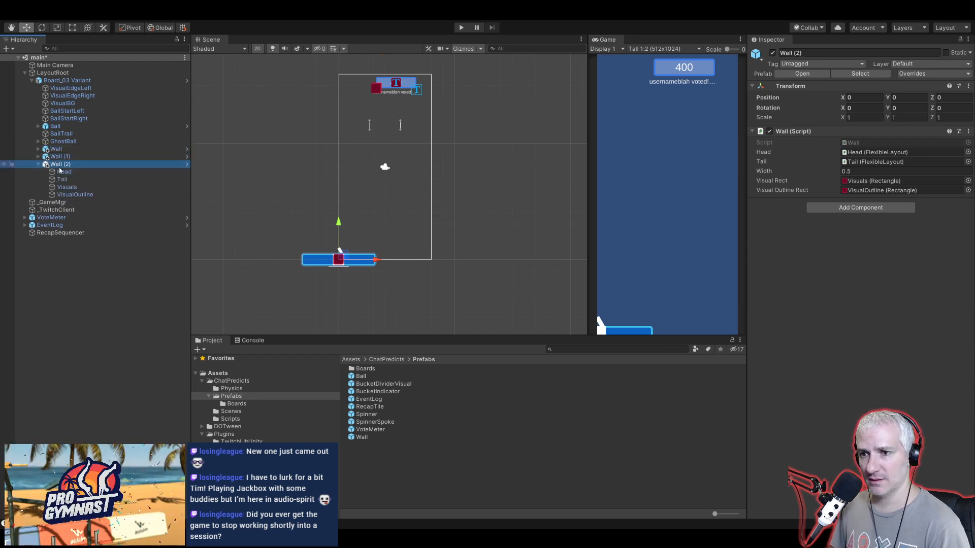
left_click(61, 172)
left_click(876, 144)
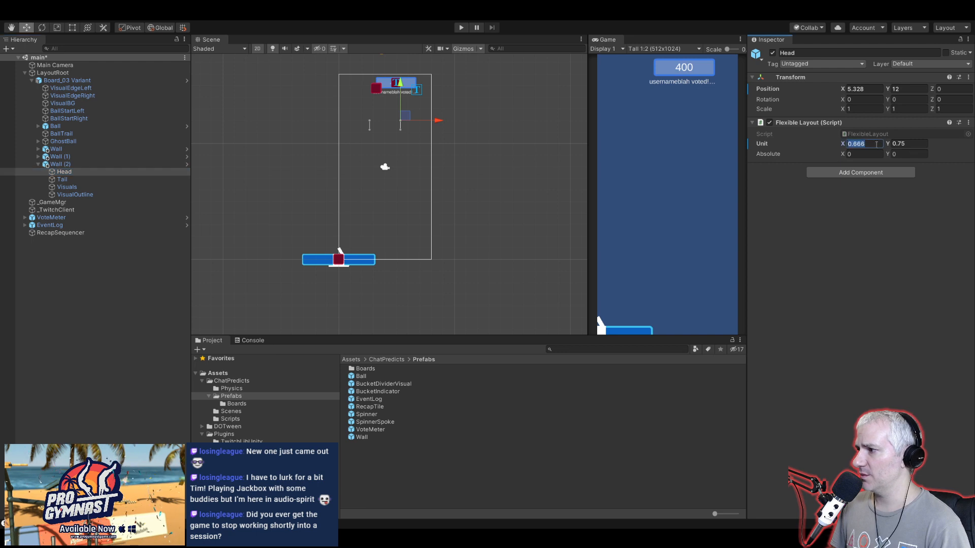
type("0.25")
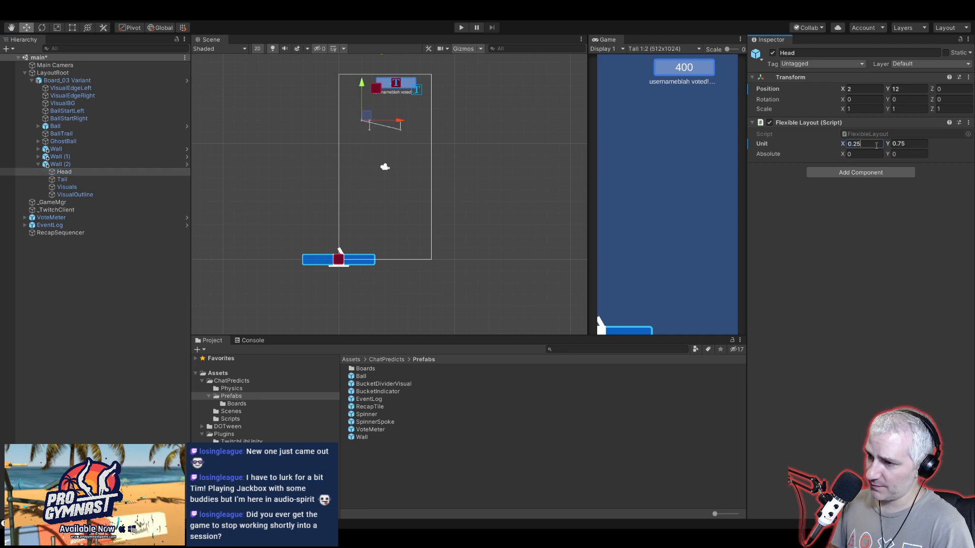
type("0.5")
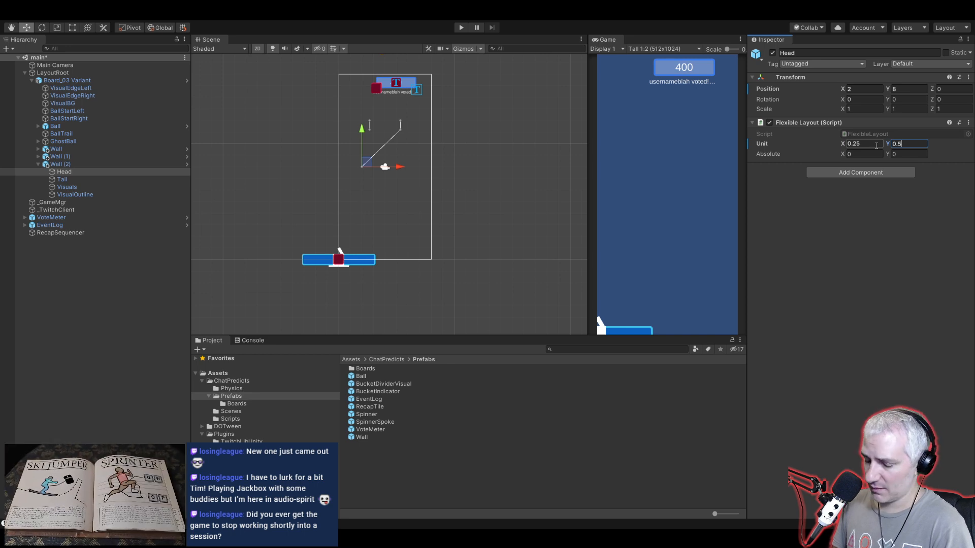
key("BackSpace")
type("45")
key("BackSpace")
key("BackSpace")
type("5")
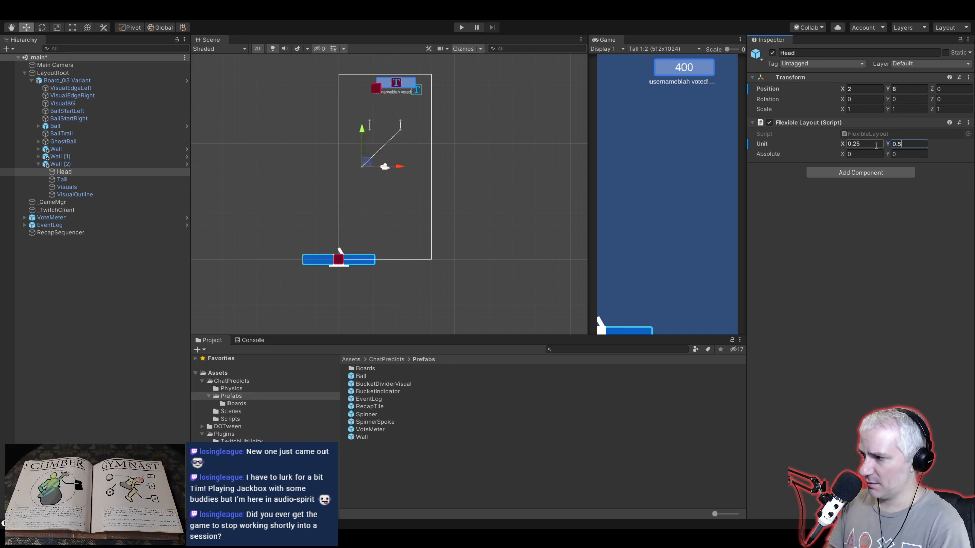
Step: Set the Tail of Wall (2) to Unit X 0.25 and Y 0.45
left_click(141, 179)
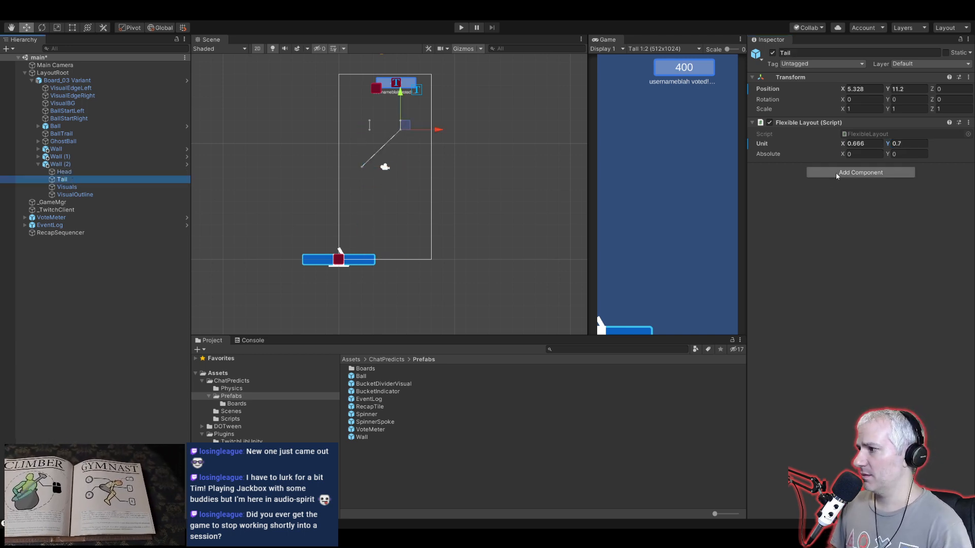
left_click(863, 143)
type("0.25")
key("Tab")
type("0.45")
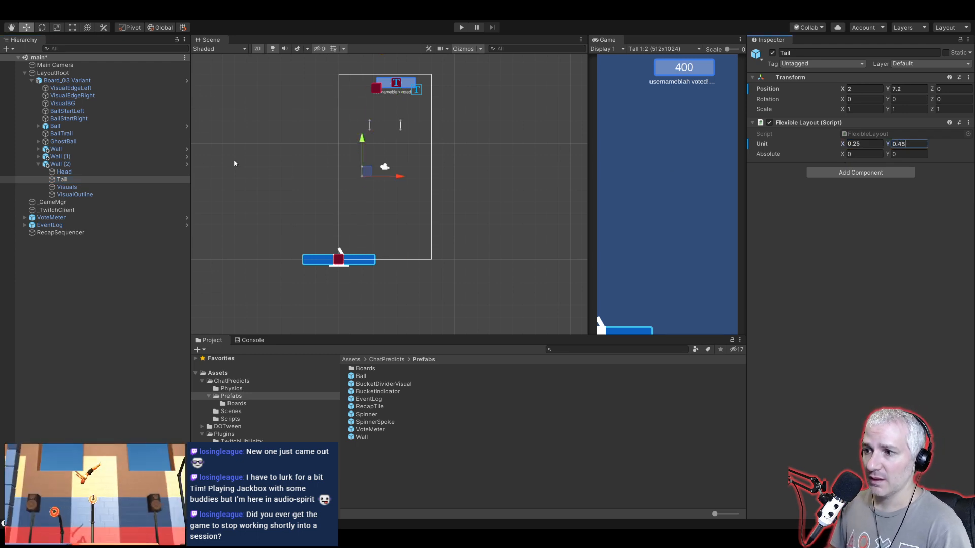
Step: Duplicate Wall (2) and set Unit X to 0.5 for both the Head and Tail of the copy
left_click(64, 164)
key("ctrl+d")
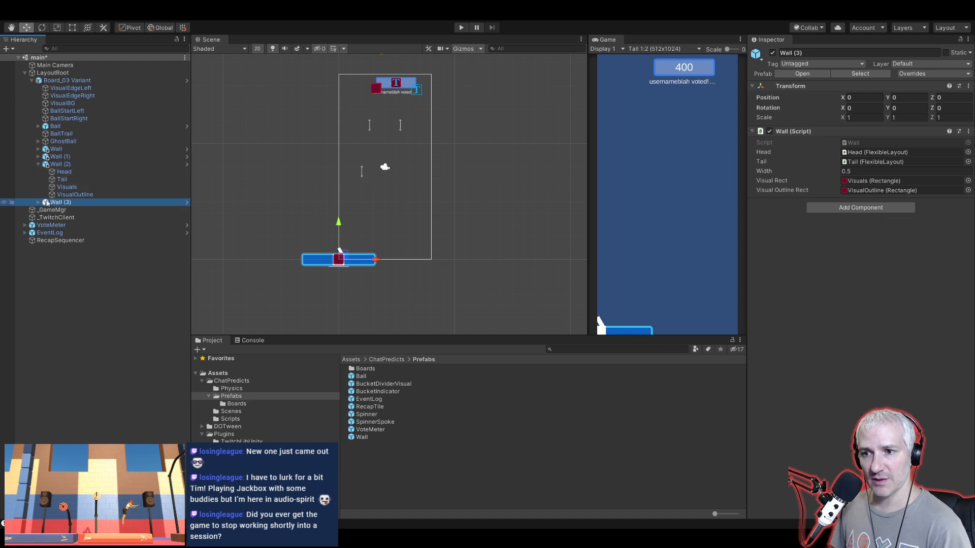
left_click(38, 202)
left_click(64, 210)
left_click(62, 217, "ctrl")
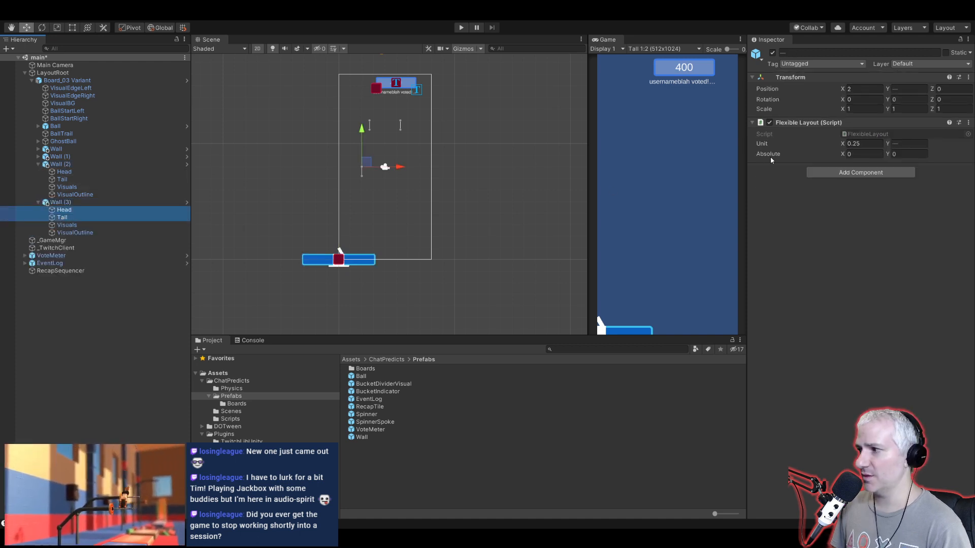
left_click(860, 145)
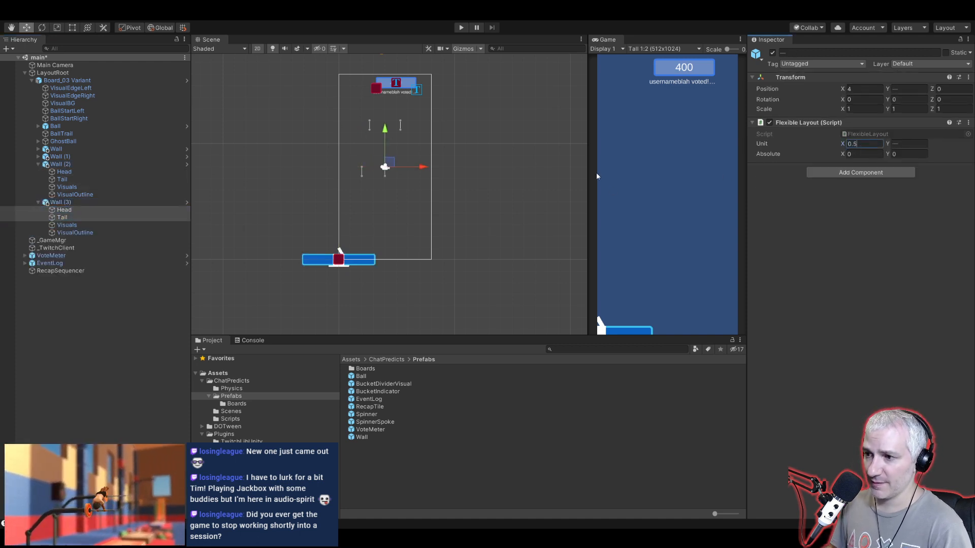
Step: Duplicate Wall (3) and set Unit X to 0.75 for both the Head and Tail of the copy
left_click(57, 202)
key("ctrl+d")
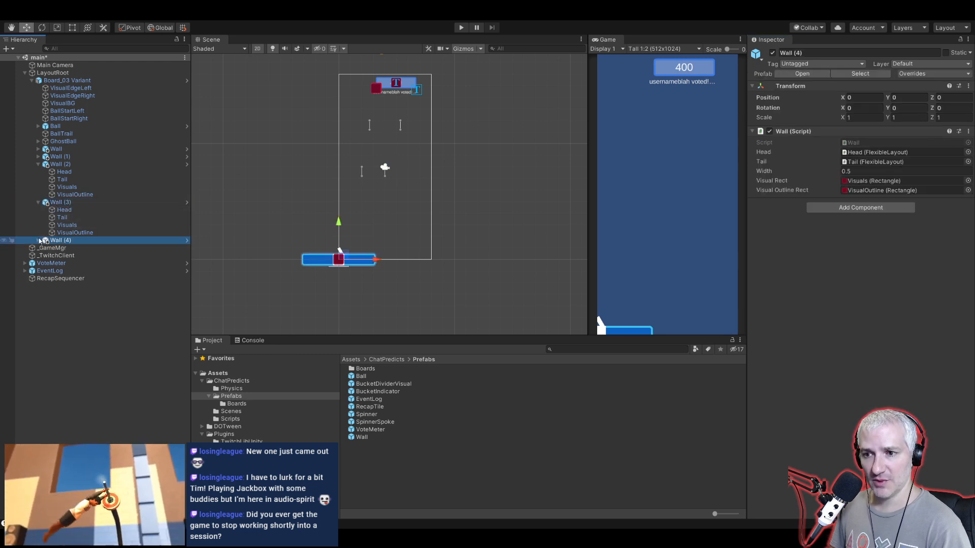
left_click(39, 240)
left_click(64, 248)
left_click(62, 255, "ctrl")
left_click(860, 145)
type("0.75")
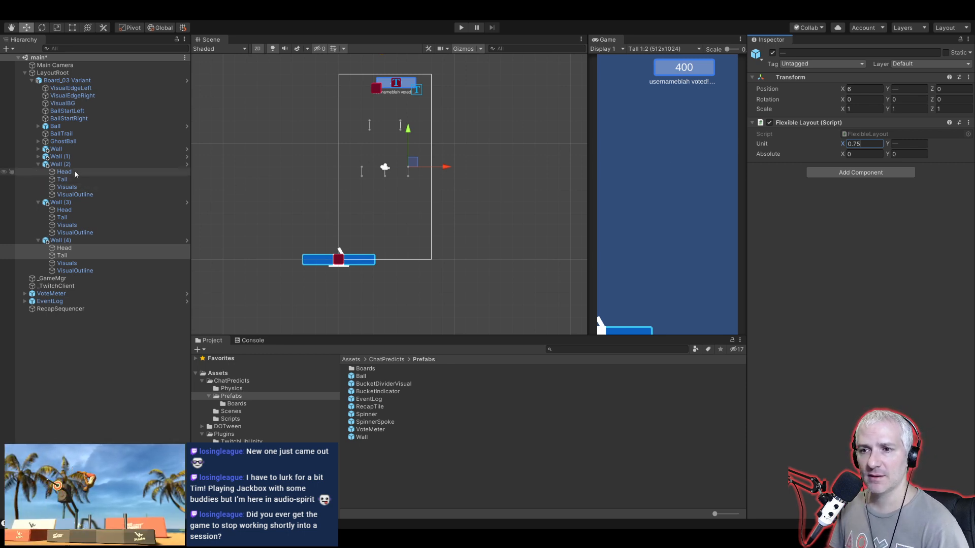
Step: Collapse the walls in the scene hierarchy and apply all overrides of the Board_03 Variant instance to its prefab
left_click(38, 165)
left_click(38, 173)
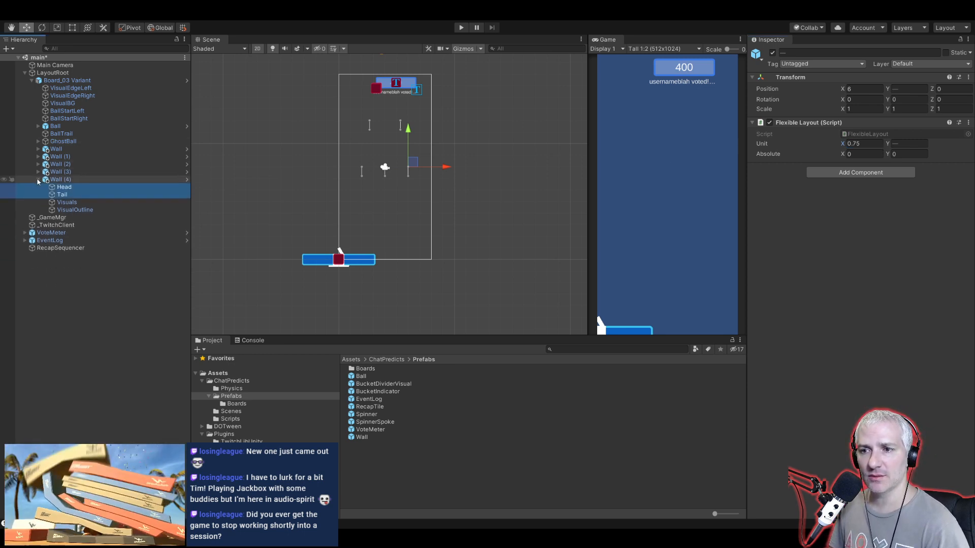
left_click(38, 180)
left_click(66, 80)
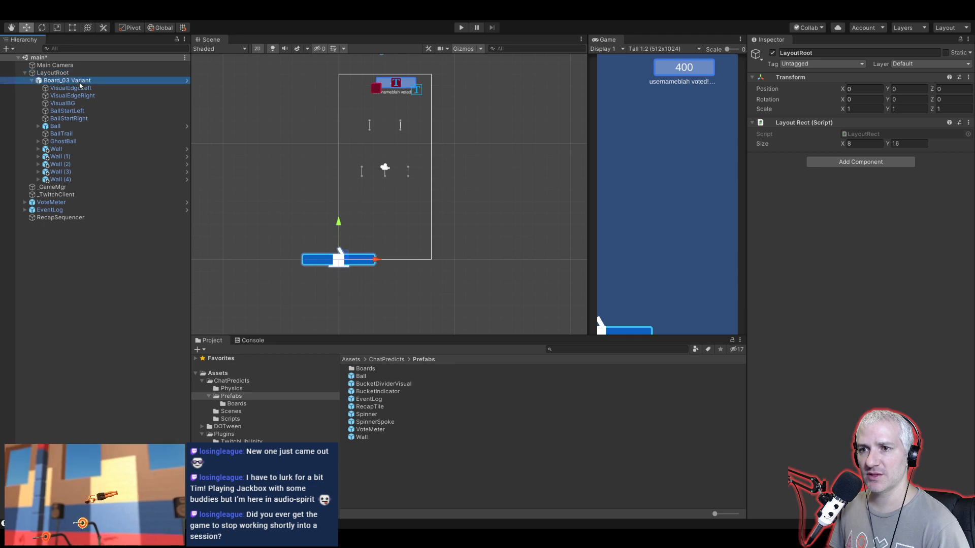
left_click(917, 75)
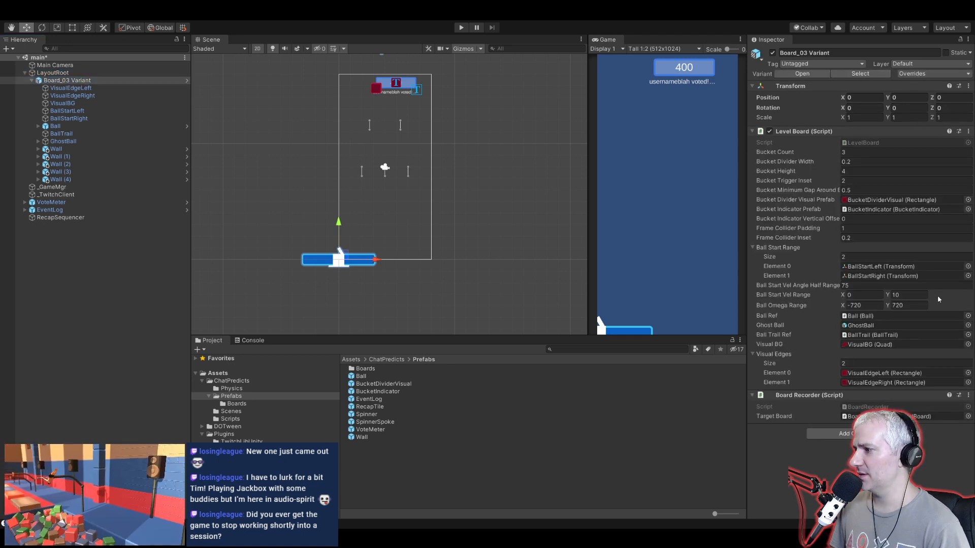
Step: Delete the Board_03 Variant instance from LayoutRoot in the scene
left_click(71, 95)
left_click(65, 82)
key("Delete")
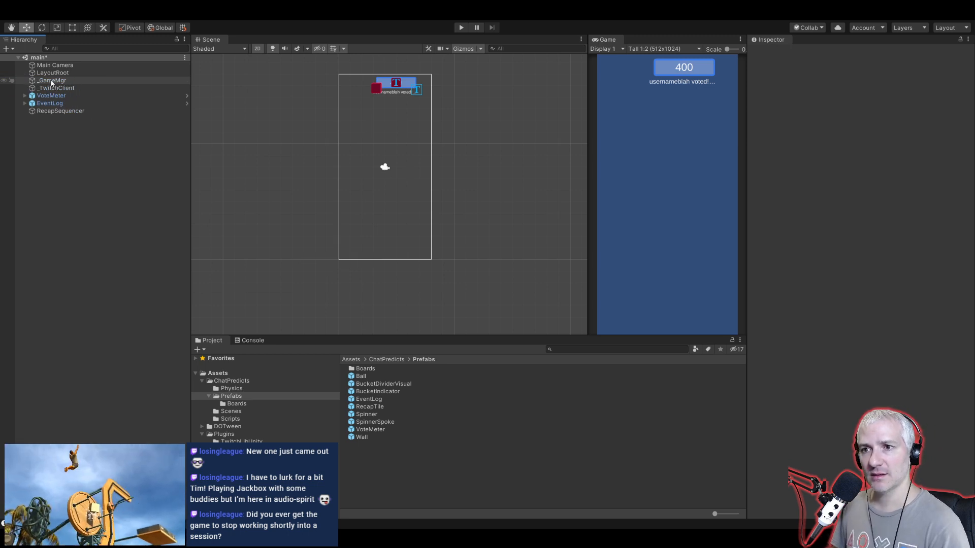
Step: Set the Duration of all five Reveal Steps in the _GameMgr object to 2
left_click(52, 81)
left_click(863, 324)
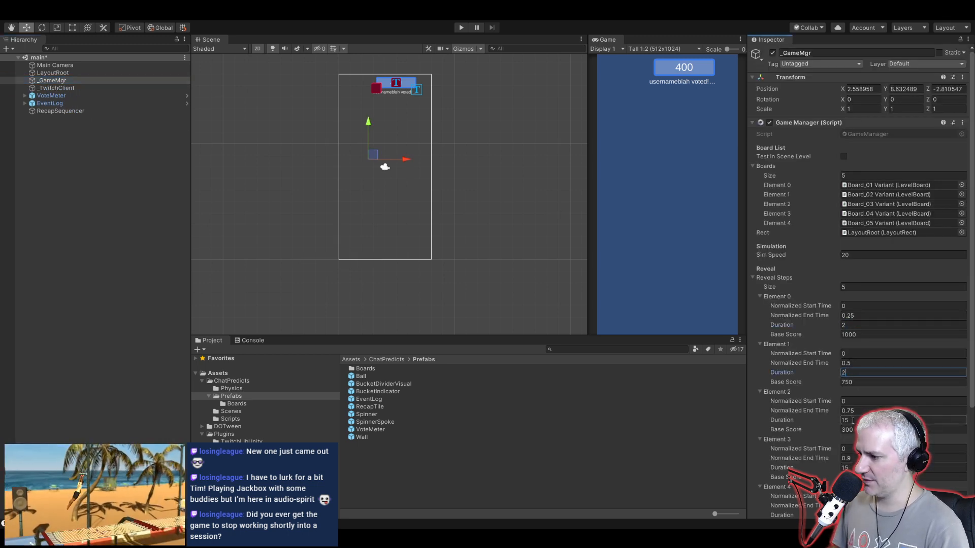
left_click(863, 468)
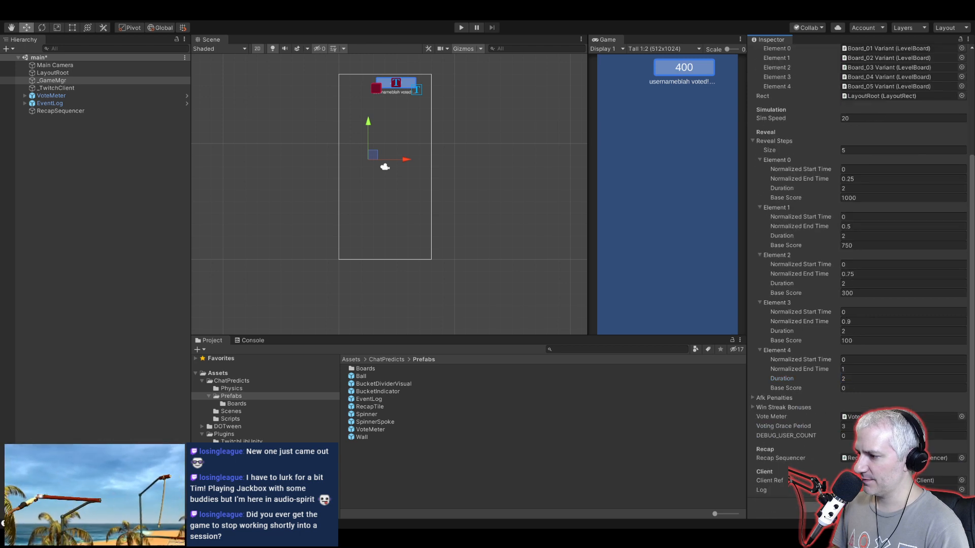
Step: Run the game to test the boards, stop it and open the Boards prefab folder
left_click(459, 28)
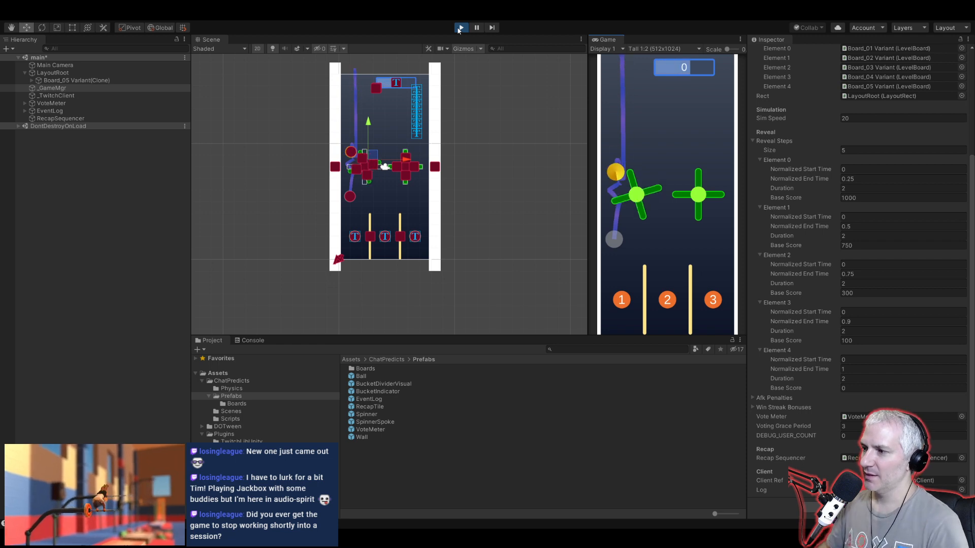
left_click(460, 27)
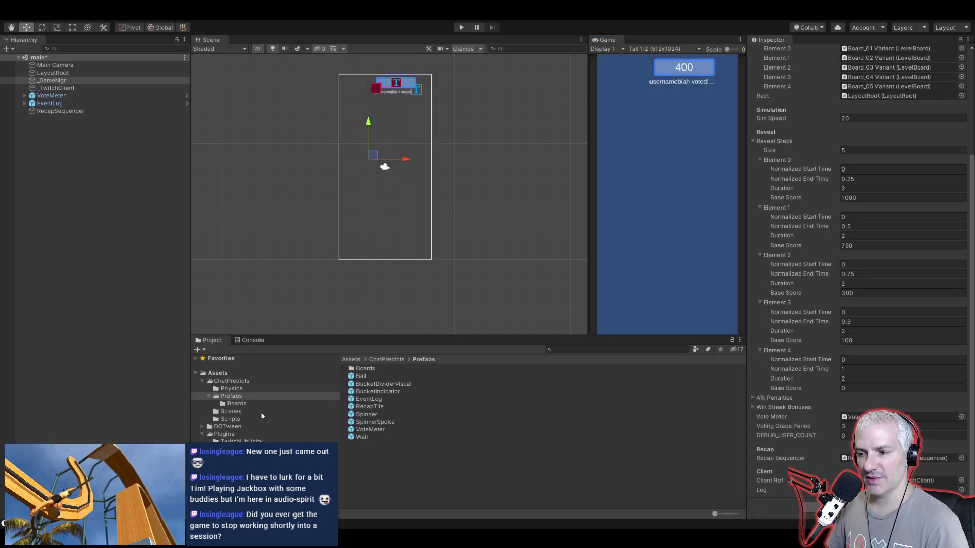
left_click(233, 403)
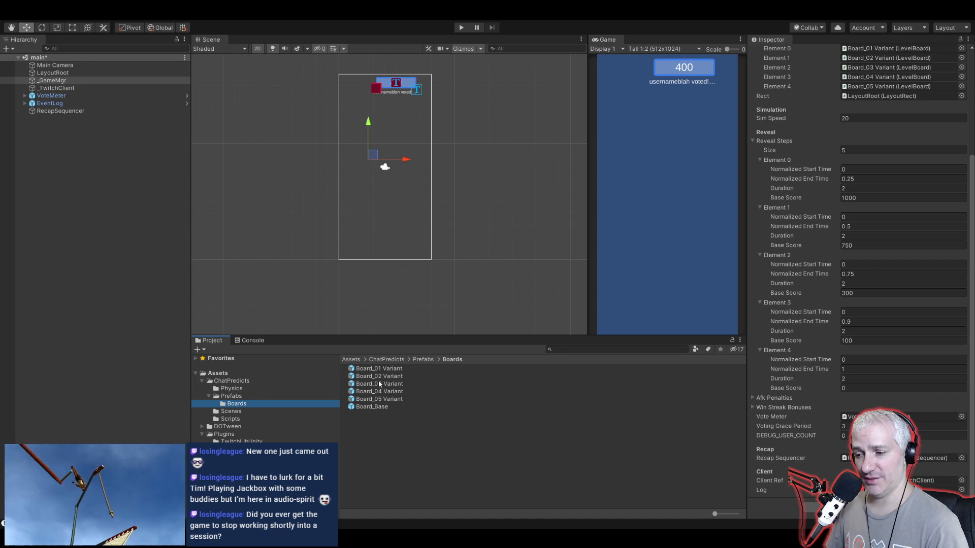
left_click_drag(383, 384, 56, 74)
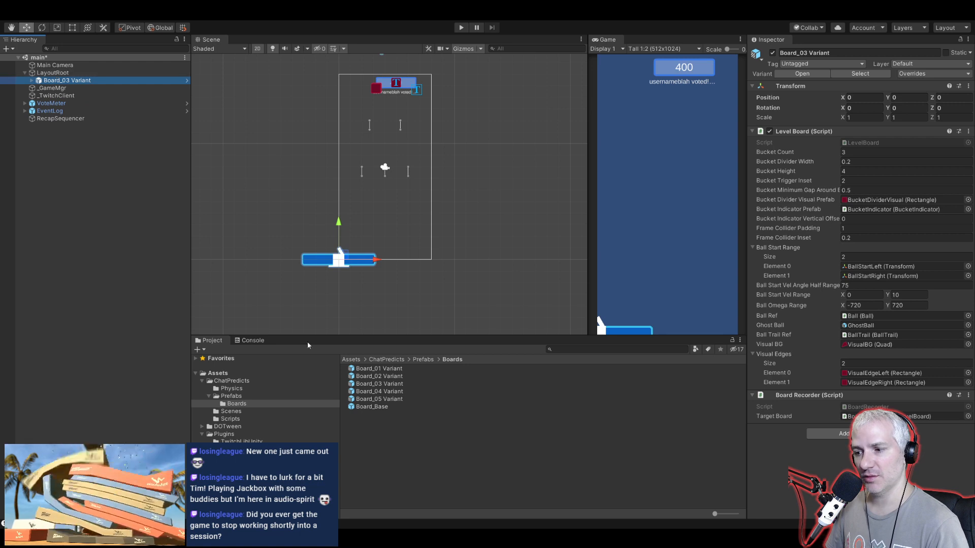
left_click(52, 74)
left_click(59, 81)
key("Delete")
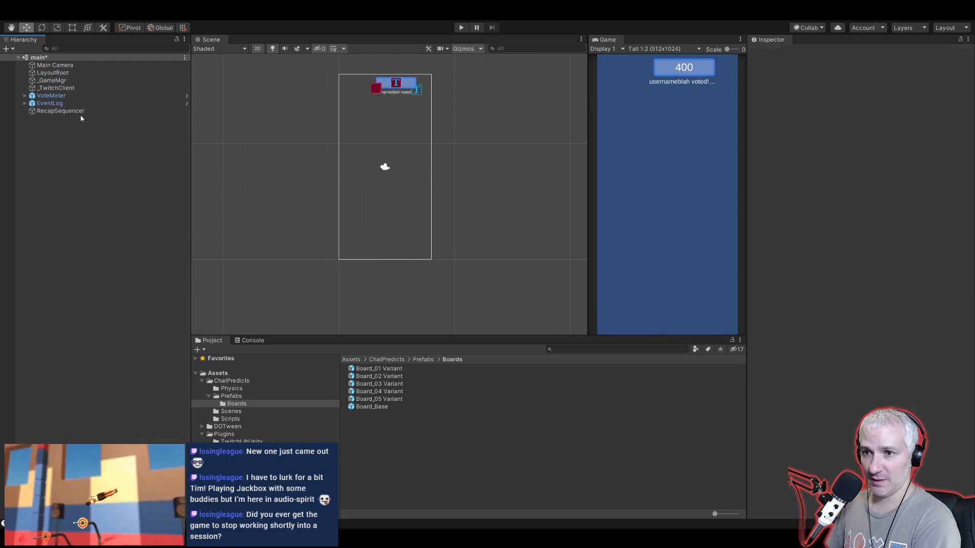
Step: Place the Board_02 Variant prefab under LayoutRoot and delete Wall (4) from the prefab
left_click_drag(367, 379, 56, 76)
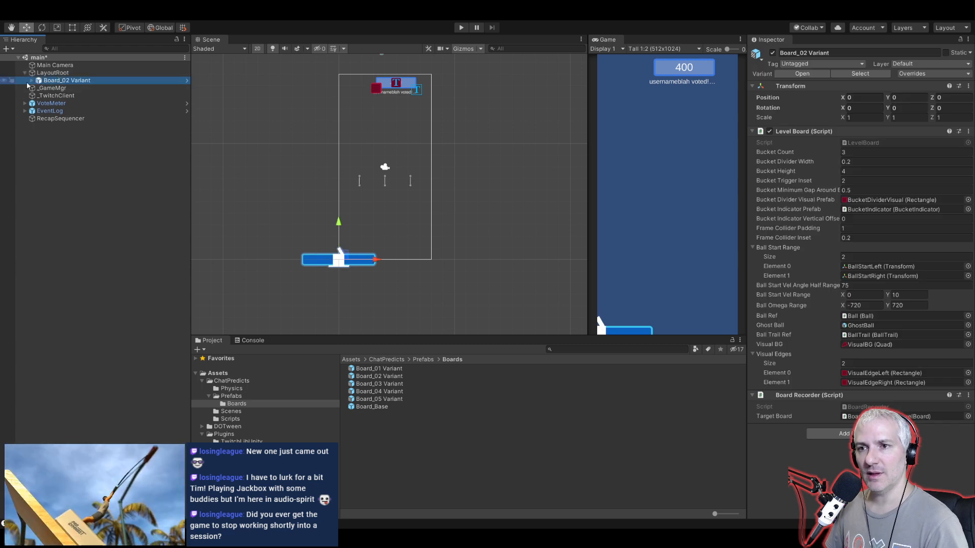
left_click(31, 81)
left_click(62, 165)
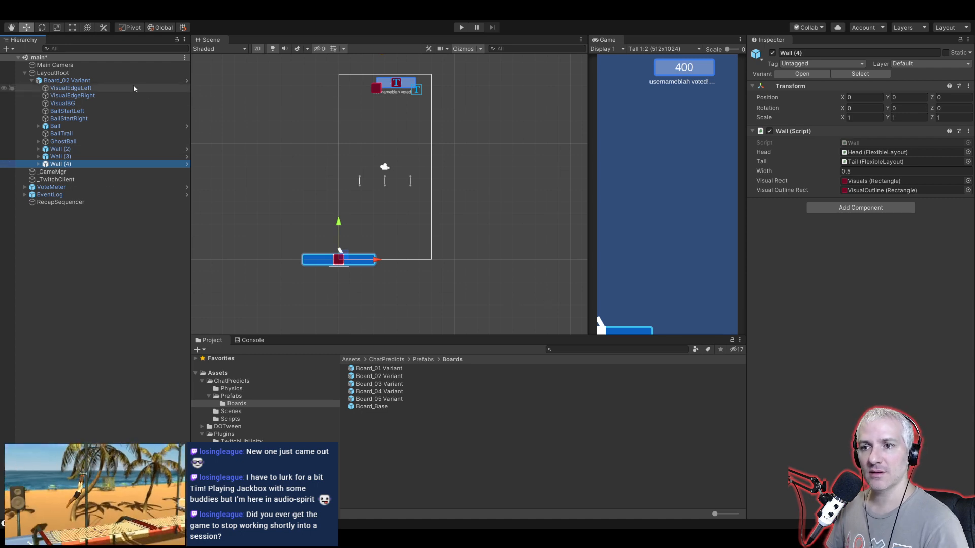
left_click(187, 81)
left_click(43, 160)
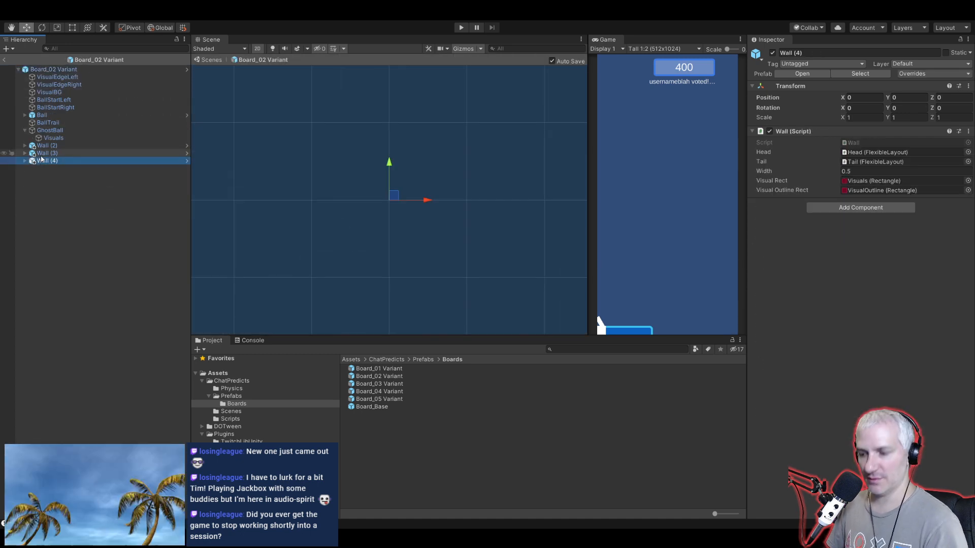
key("Delete")
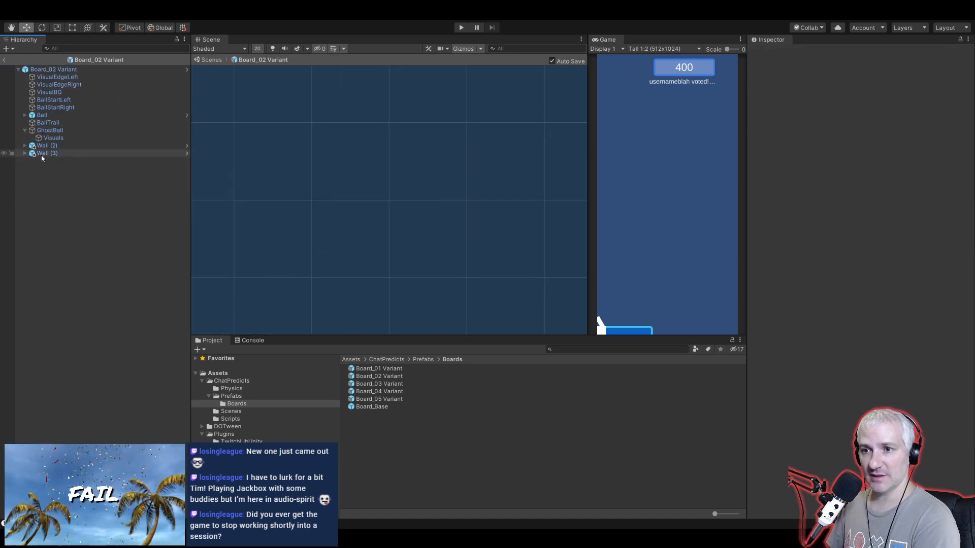
left_click(4, 60)
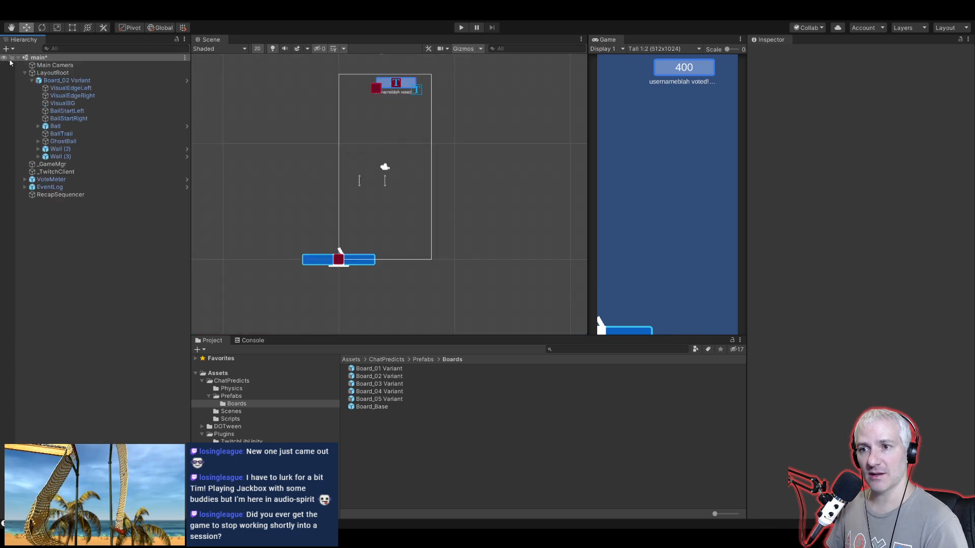
Step: Set the Head of Wall (2) in Board_02 Variant to Unit X 0.5 and Y 0.55
left_click(60, 149)
left_click(38, 148)
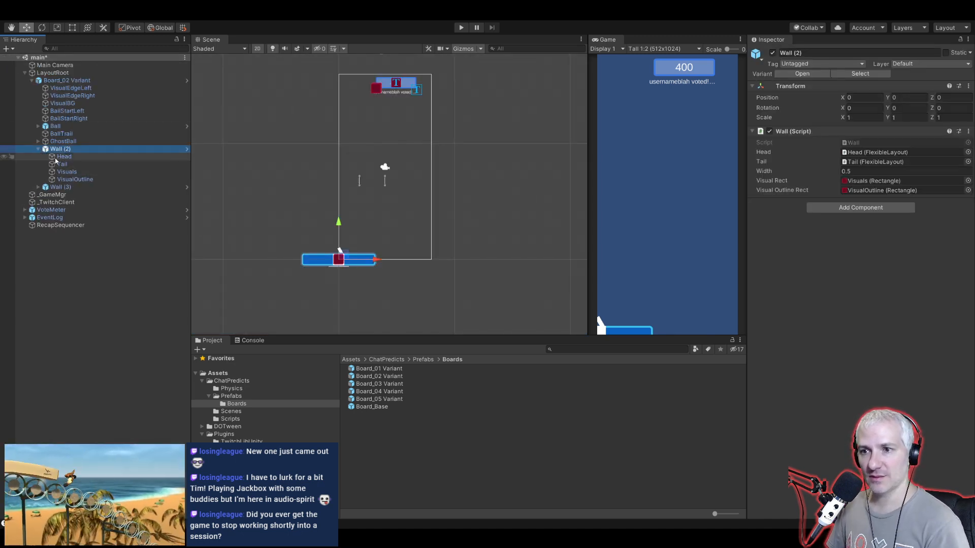
left_click(61, 157)
left_click(862, 145)
type(".5")
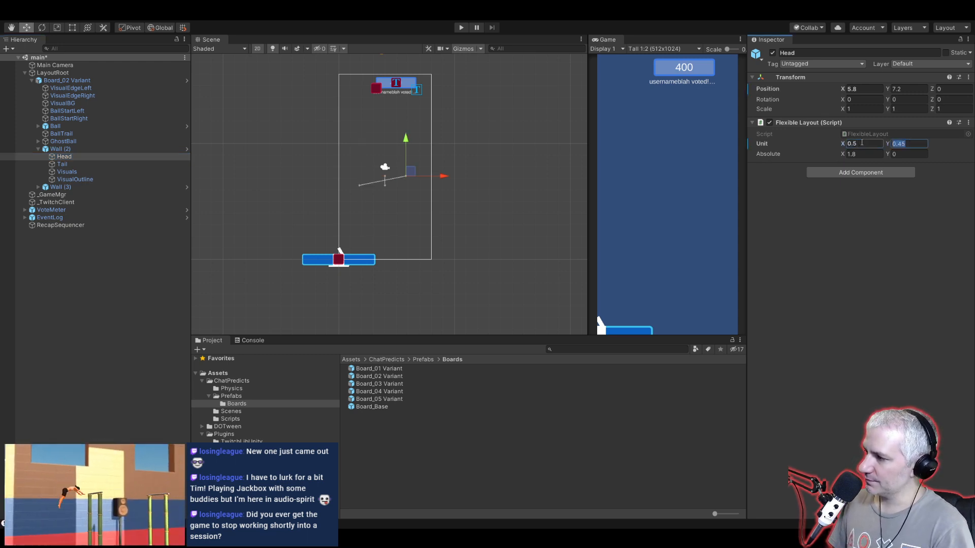
type("0.55")
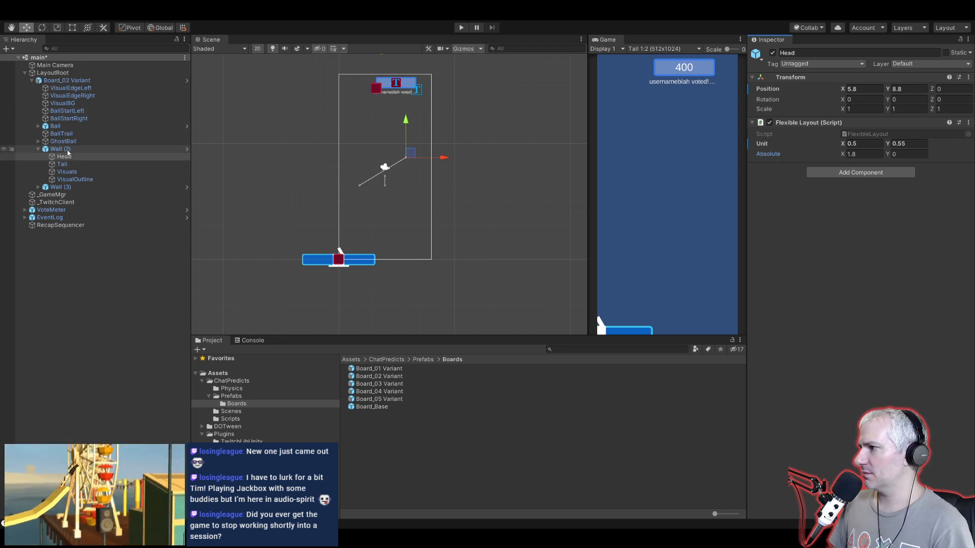
Step: Set the Absolute X offset of Wall (2)'s Head to -0.8
left_click(60, 149)
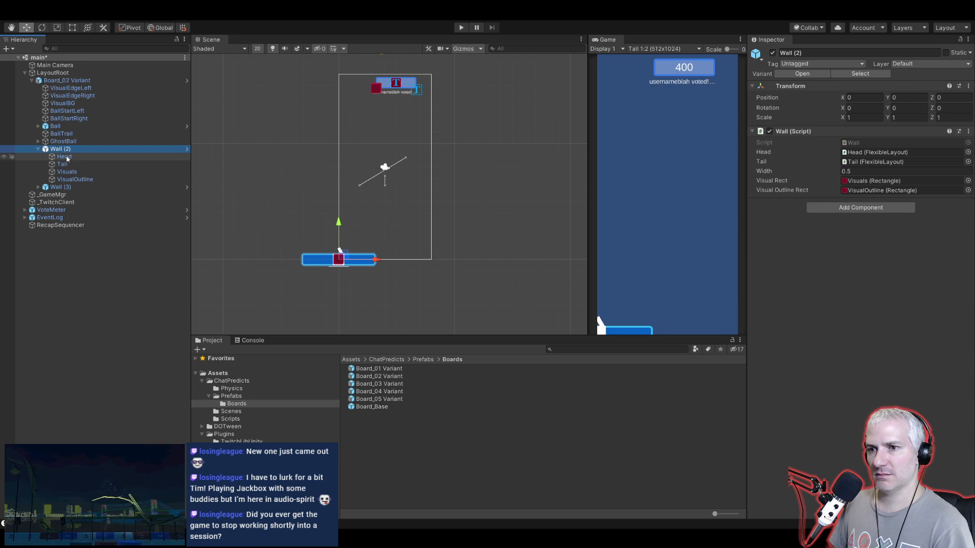
left_click(65, 157)
left_click(857, 153)
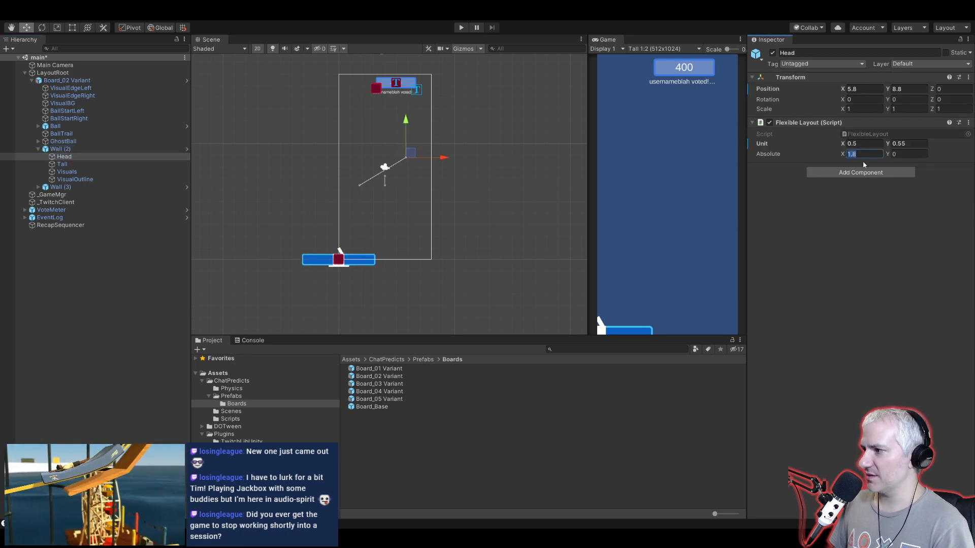
type("-0.")
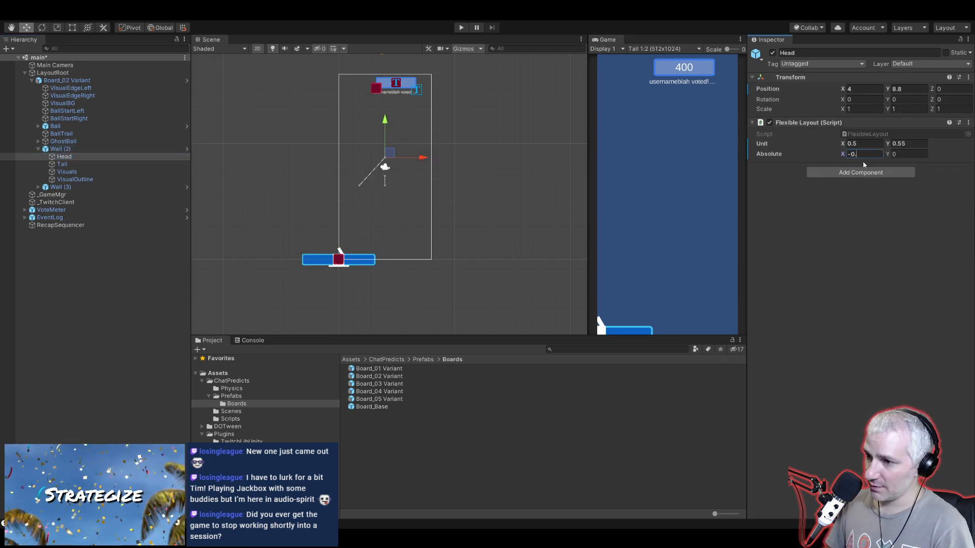
type("8")
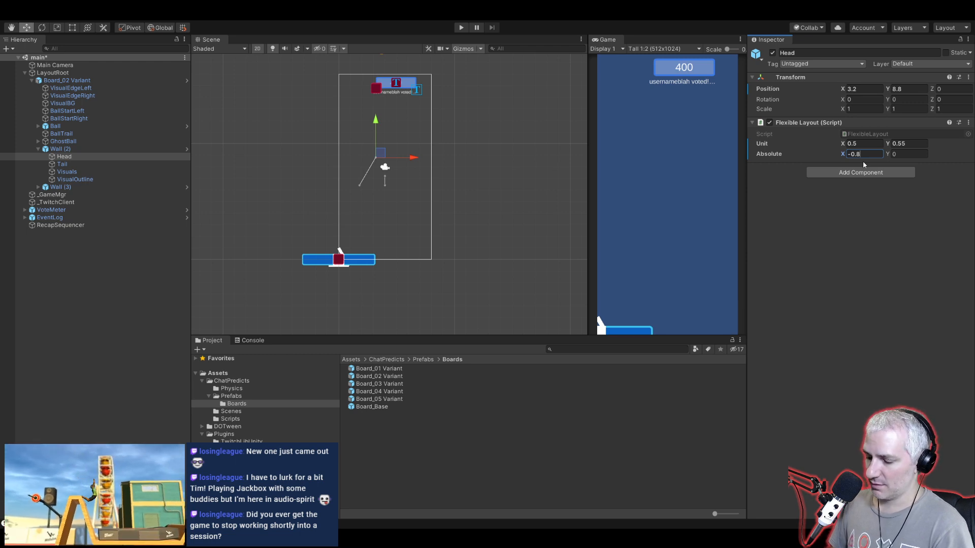
Step: Set the Absolute X of Wall (2)'s Head to -0.7 and the Unit X of its Tail to 0.5
key("BackSpace")
type("7")
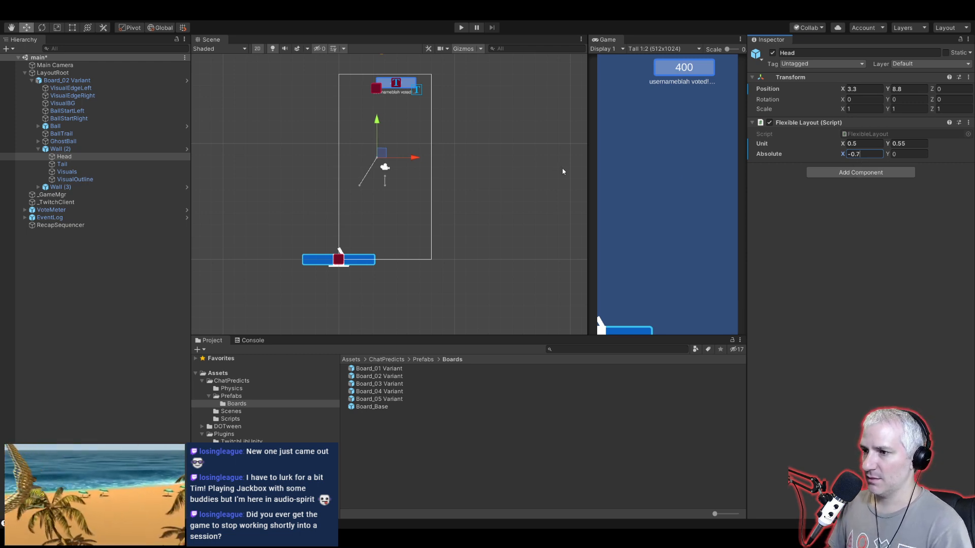
left_click(61, 165)
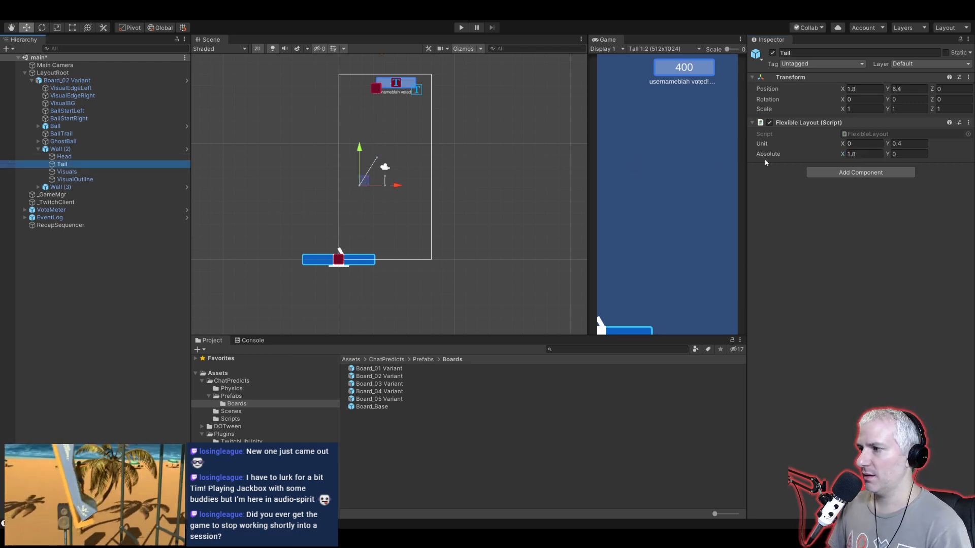
left_click(858, 144)
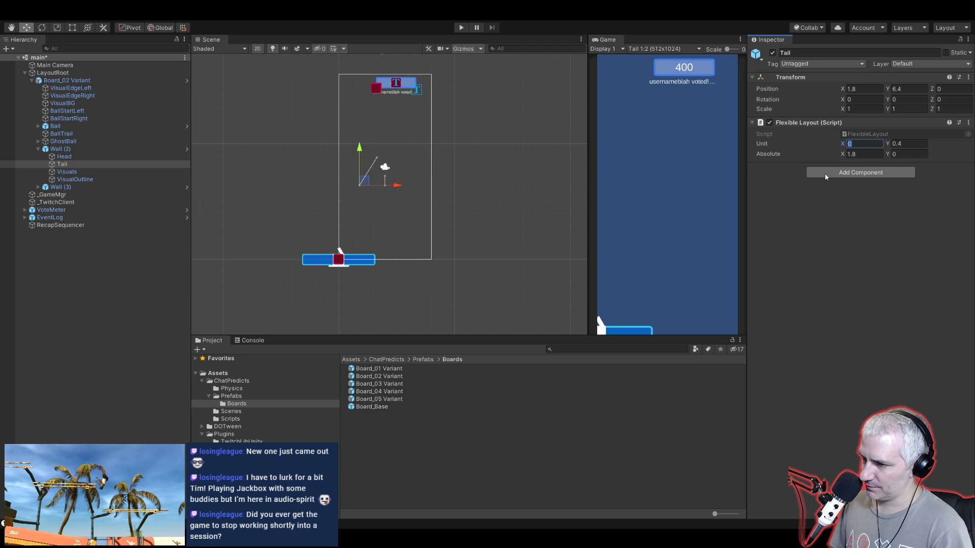
type("5")
key("Tab")
key("Tab")
key("Tab")
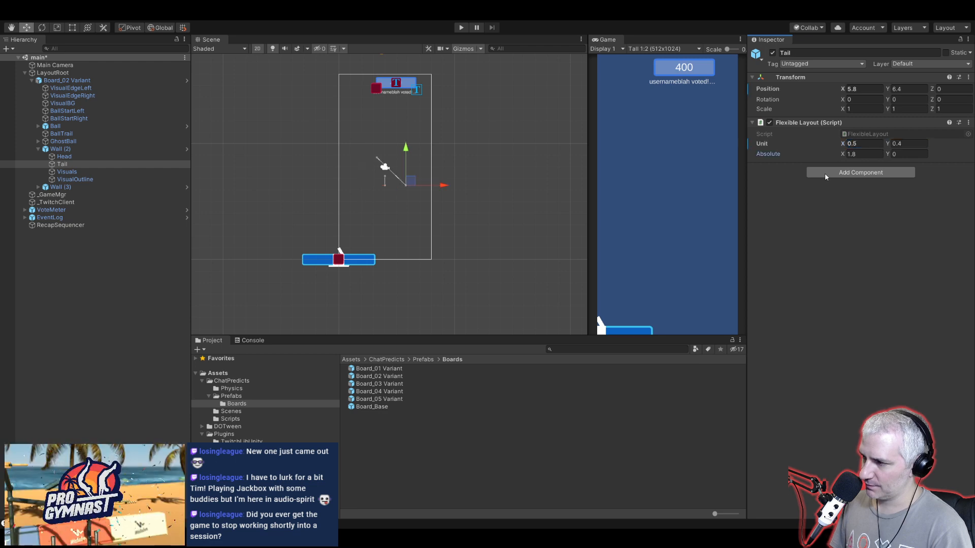
Step: Set the Tail of Wall (2) to Absolute X -1.2 and Unit Y 0.5
type("-0.7")
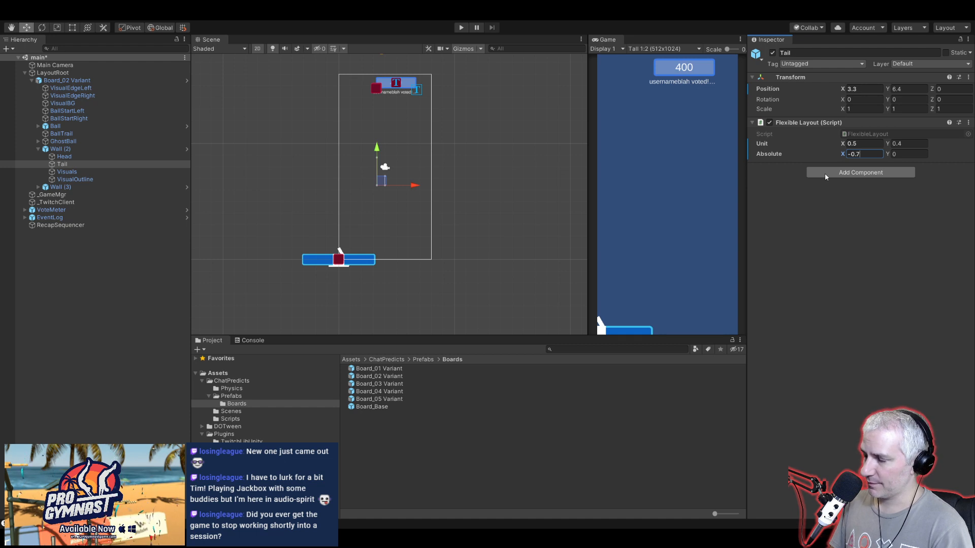
key("BackSpace")
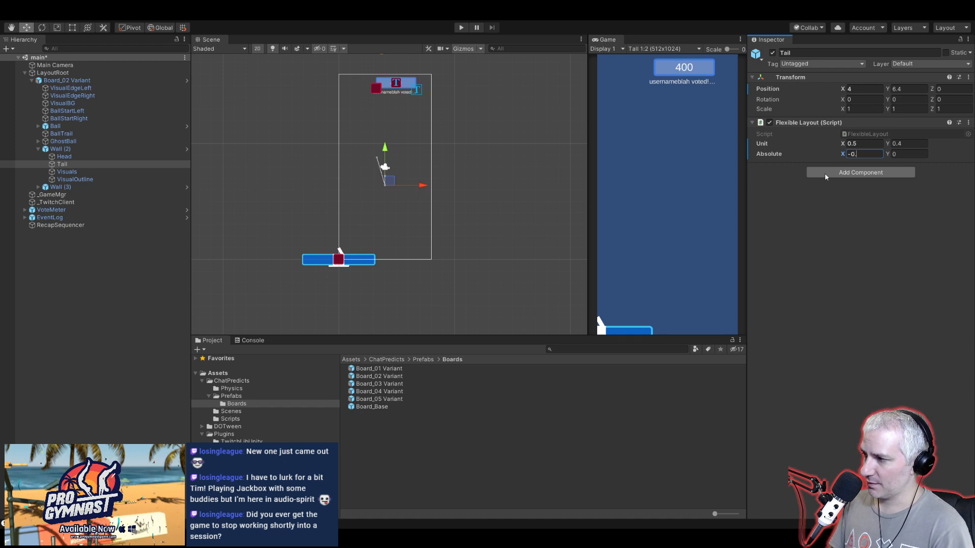
key("BackSpace")
type("1.2")
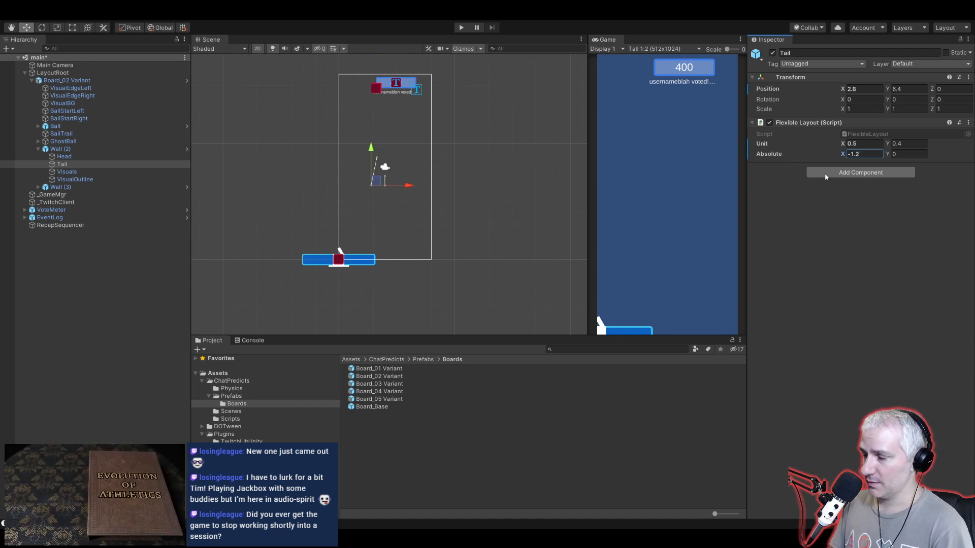
left_click(909, 142)
type("0.5")
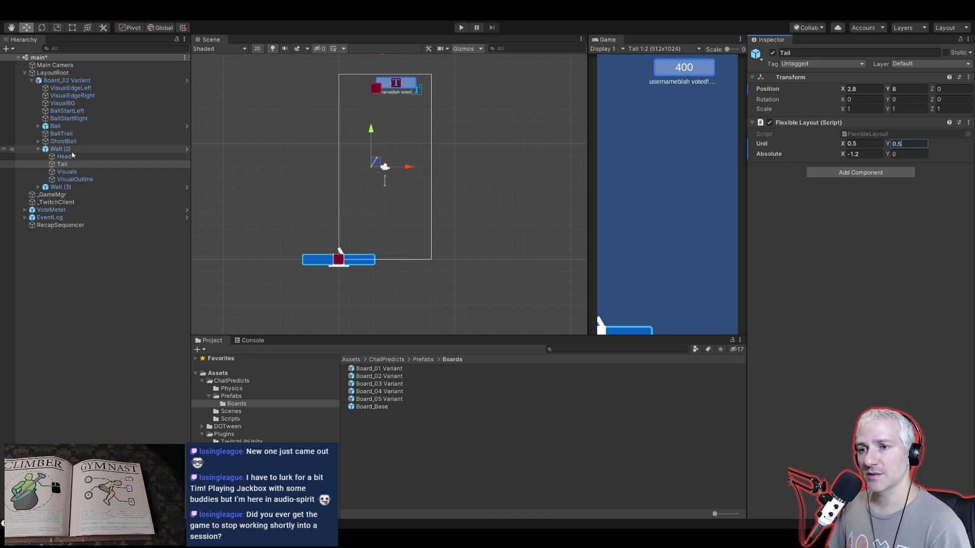
Step: Mirror Wall (2)'s Head values on the Head of Wall (3), with Unit Y 0.55 and Absolute X 0.7
left_click(38, 188)
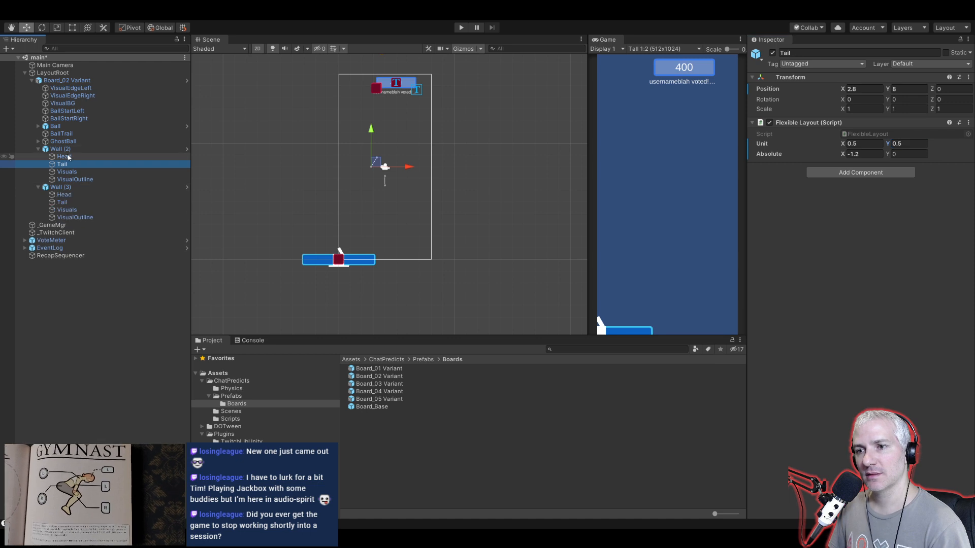
left_click(68, 157)
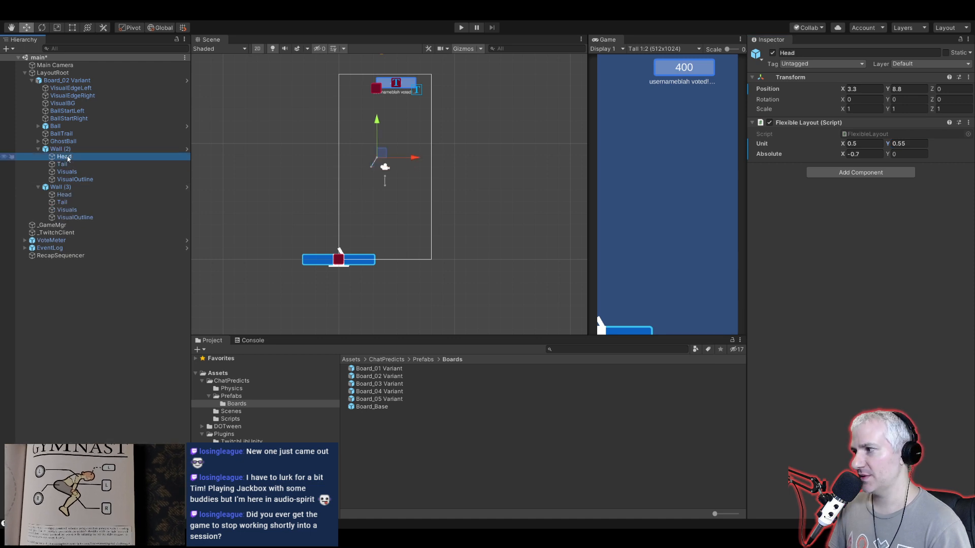
left_click(65, 196)
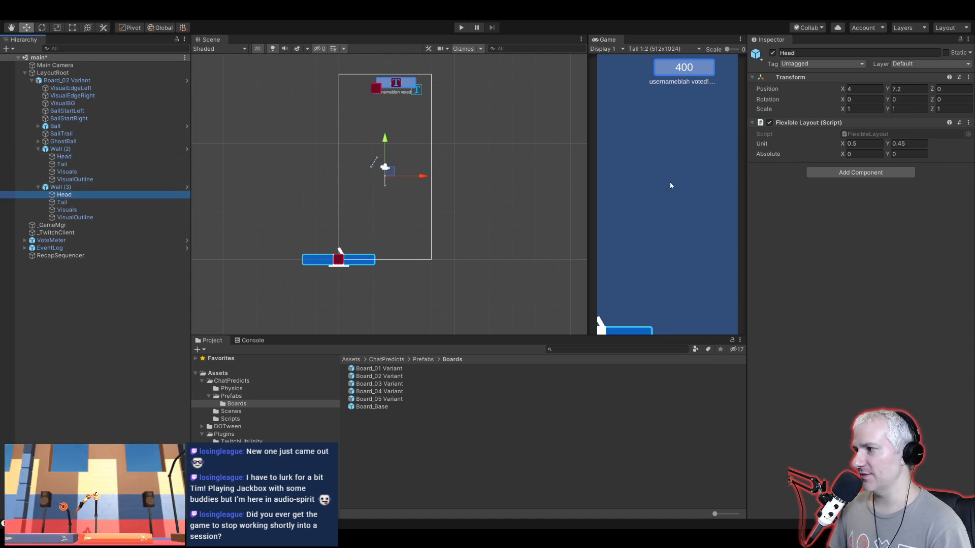
left_click(64, 157)
left_click(65, 196)
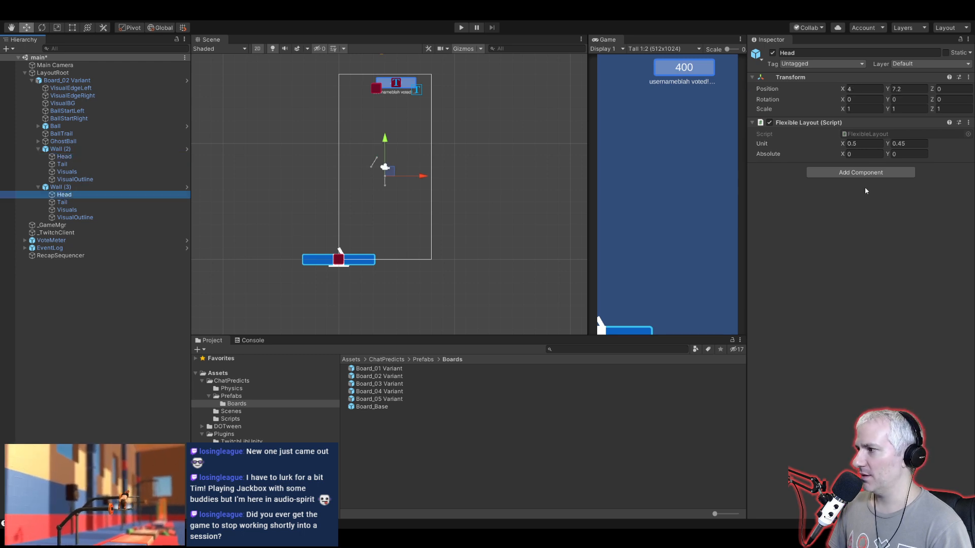
left_click(903, 143)
type("0.55")
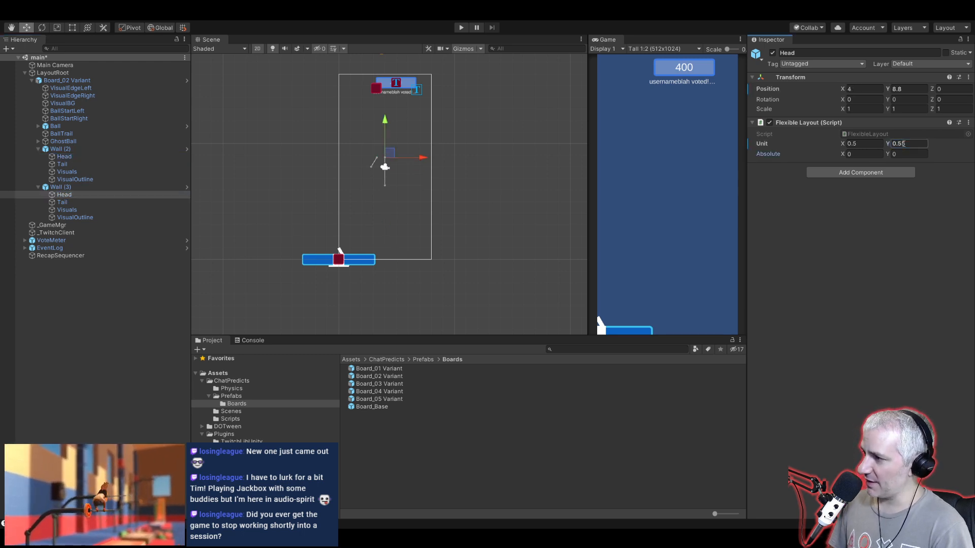
key("Tab")
type("0.7")
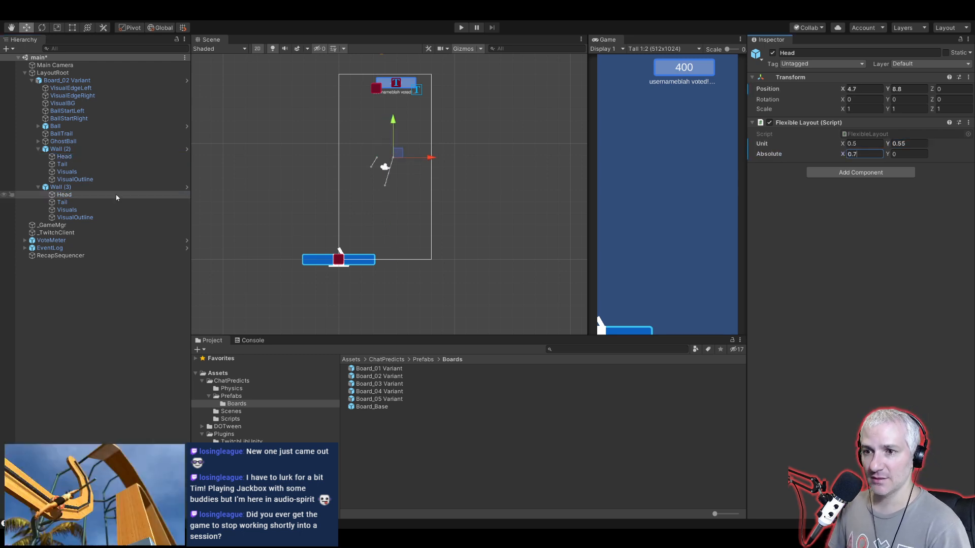
Step: Set the Tail of Wall (3) to Unit Y 0.5 and Absolute X 1.2, mirroring the Tail of Wall (2)
left_click(62, 164)
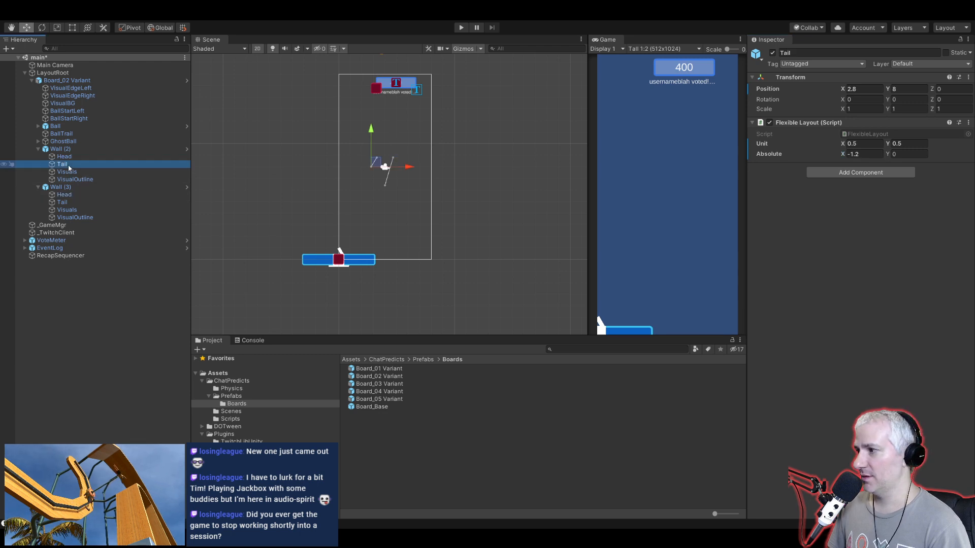
left_click(60, 202)
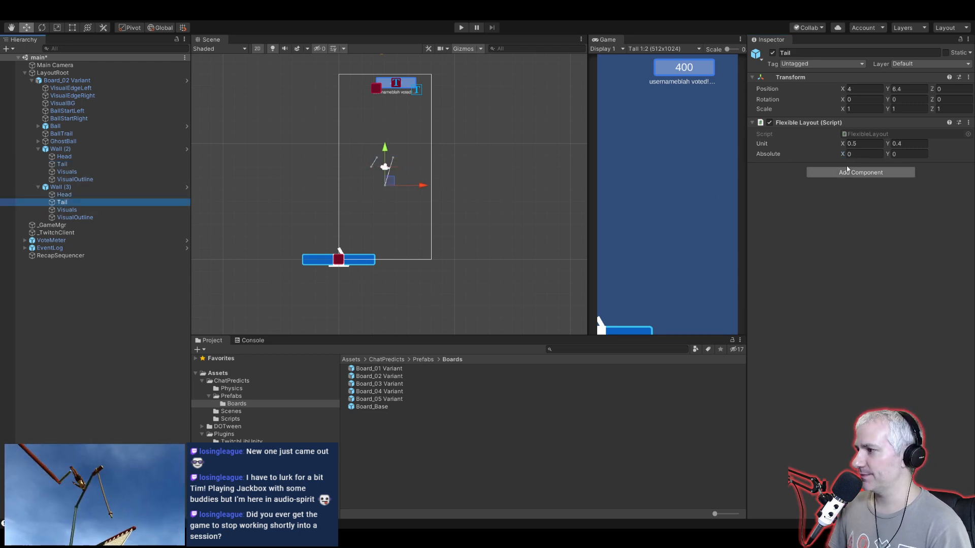
left_click(866, 144)
key("Tab")
type("0.5")
key("Tab")
type("1.52")
key("BackSpace")
key("BackSpace")
type("2")
scroll(341, 185, "up", 2)
scroll(355, 183, "down", 5)
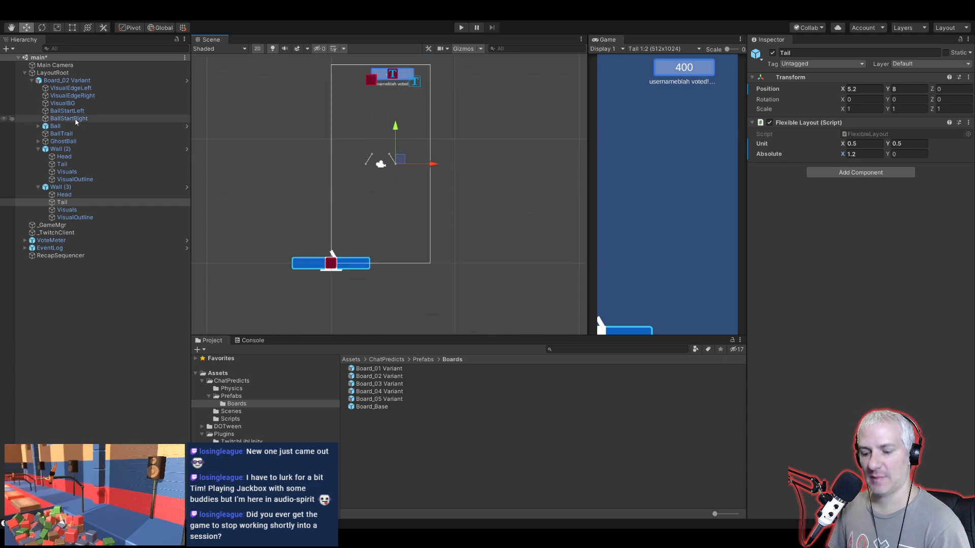
Step: Apply the Board_02 Variant overrides to its prefab and delete the board instance from the scene
left_click(67, 80)
left_click(915, 75)
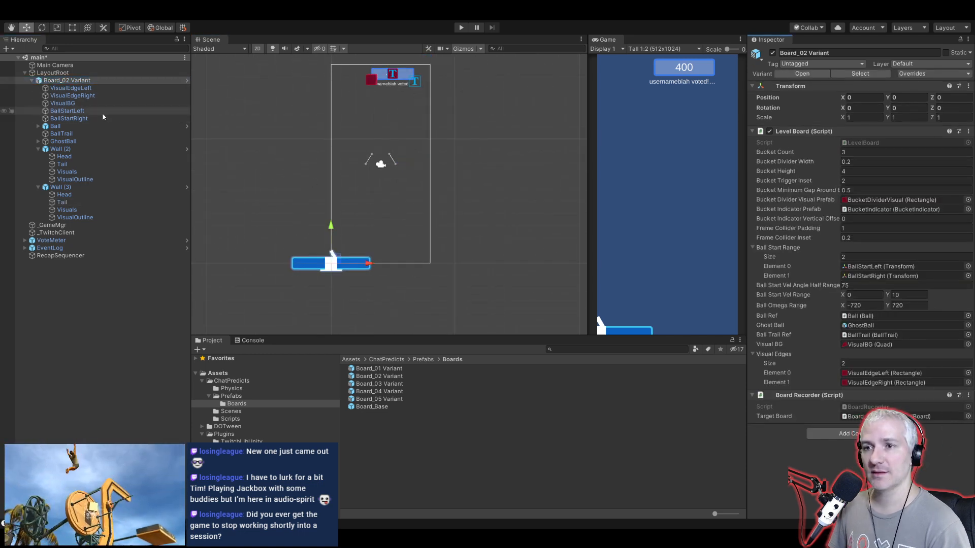
left_click(64, 88)
left_click(63, 82)
key("Delete")
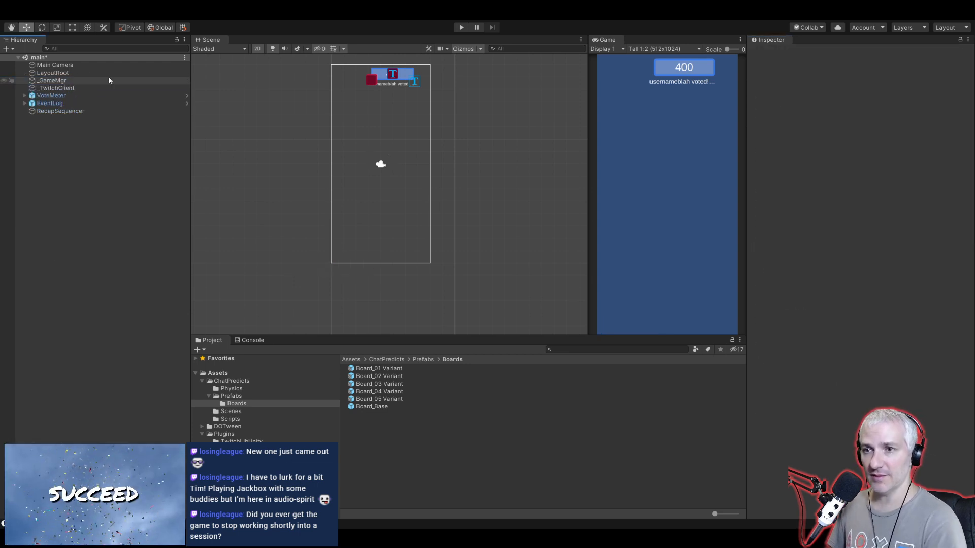
Step: Run the game to test the boards, stop it and switch to GameManager.cs in Visual Studio
left_click(461, 27)
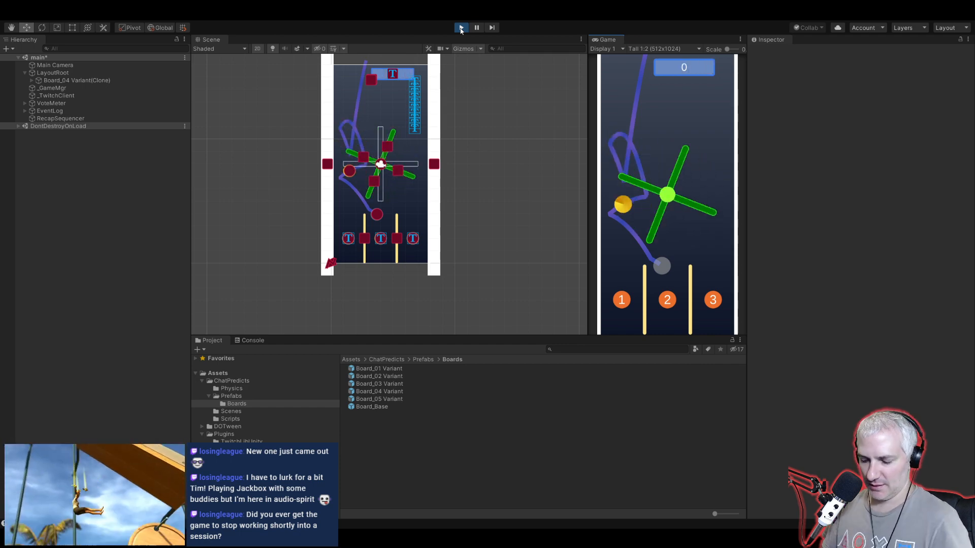
left_click(461, 28)
key("alt+Tab")
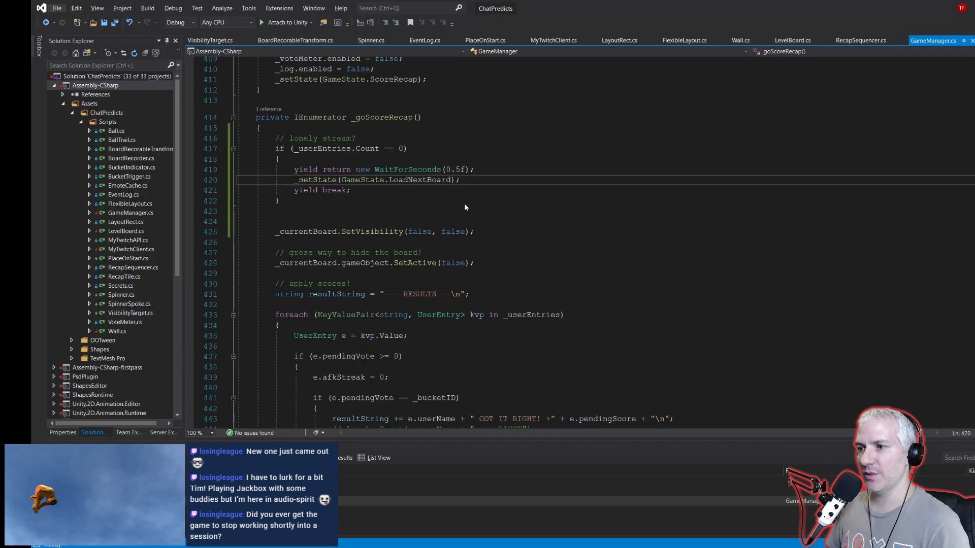
Step: Search GameManager.cs for "revealSe" and go to the _goRevealSequence method definition
left_click(428, 192)
key("ctrl+f")
type("recapSe")
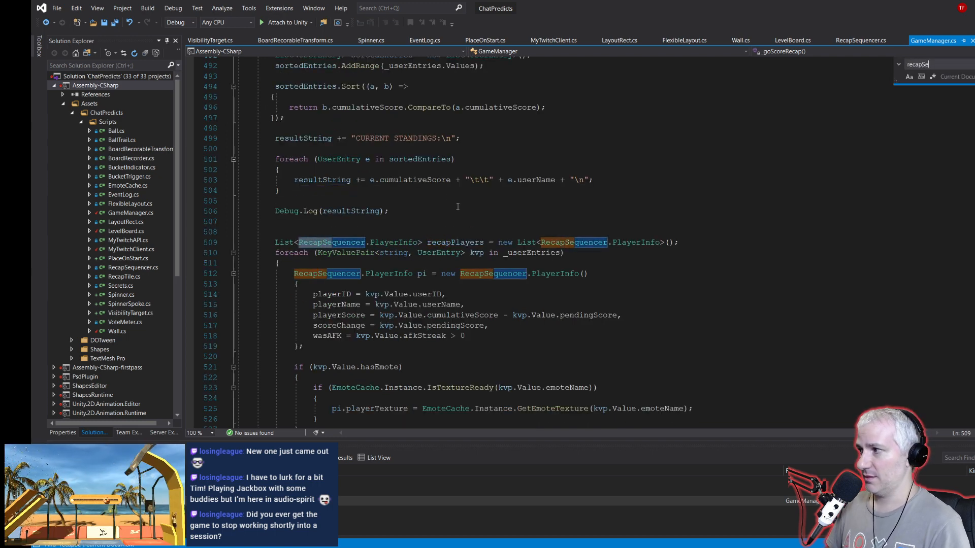
key("BackSpace")
key("BackSpace")
key("BackSpace")
key("BackSpace")
key("BackSpace")
type("vealSe")
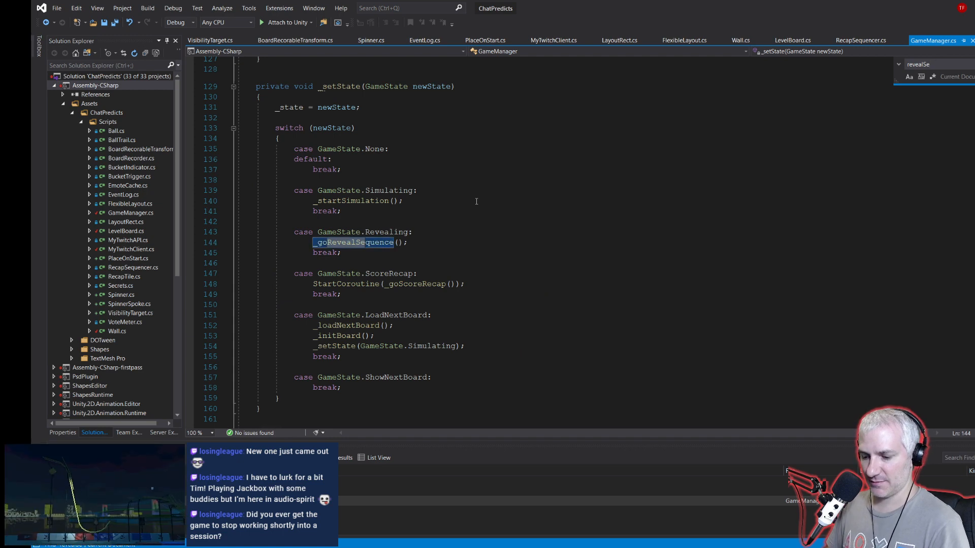
key("Return")
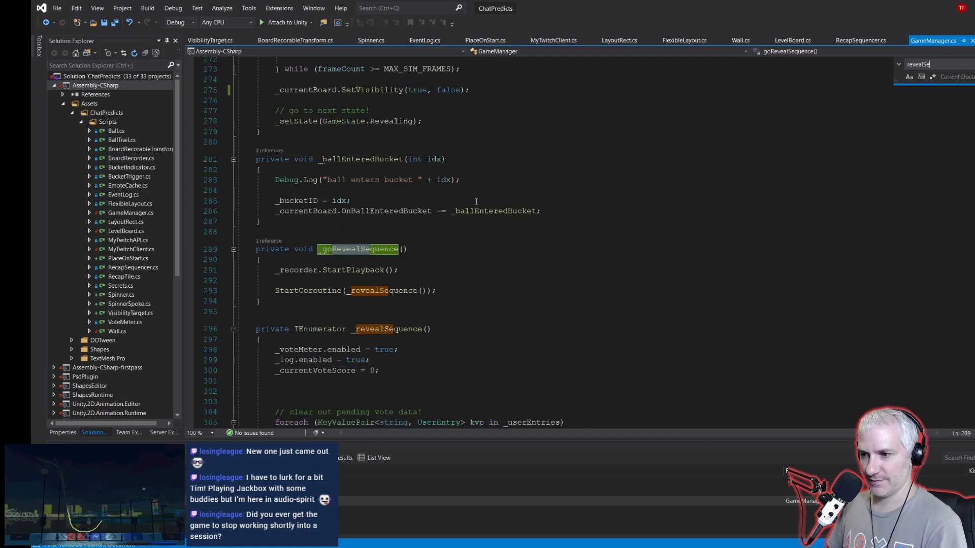
key("Escape")
left_click(411, 270)
Step: Add the comment // quick "rewind" effect. at the start of the currentFrame > endFrame block in _revealSequence
scroll(411, 277, "down", 7)
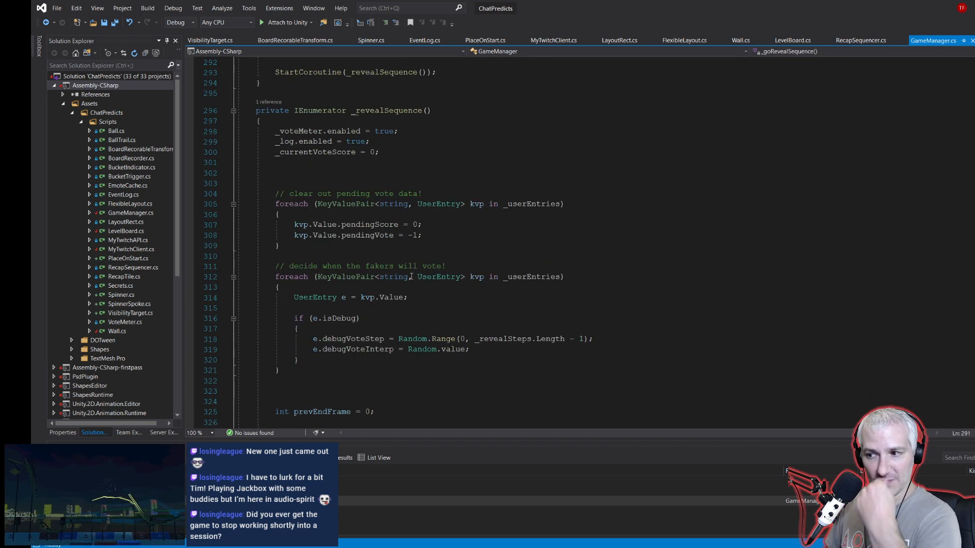
scroll(411, 277, "down", 9)
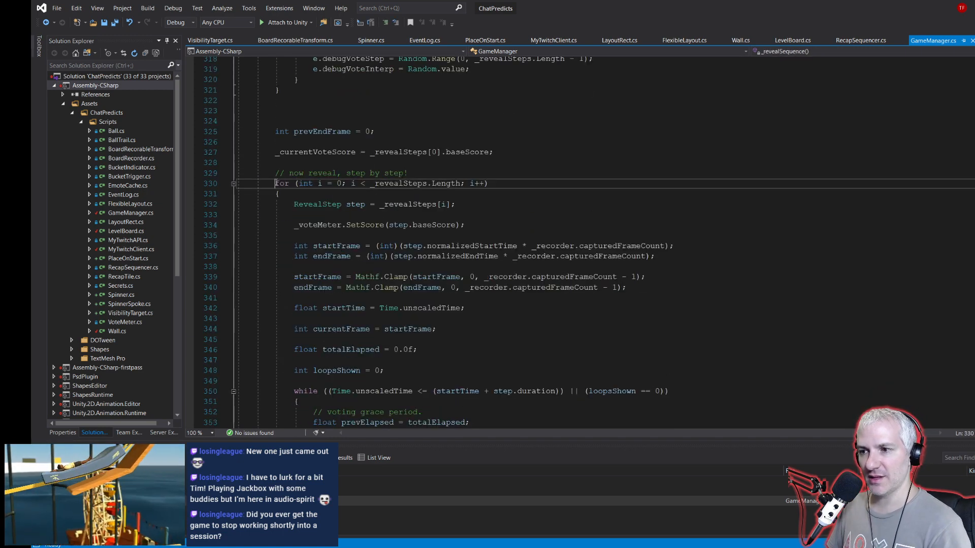
double_click(282, 183)
scroll(294, 232, "down", 3)
scroll(295, 232, "down", 1)
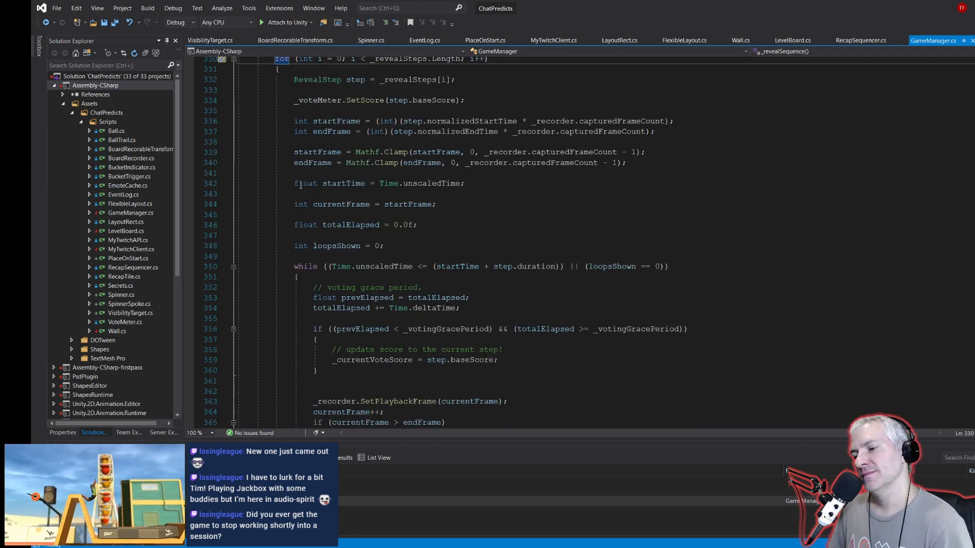
scroll(295, 197, "down", 5)
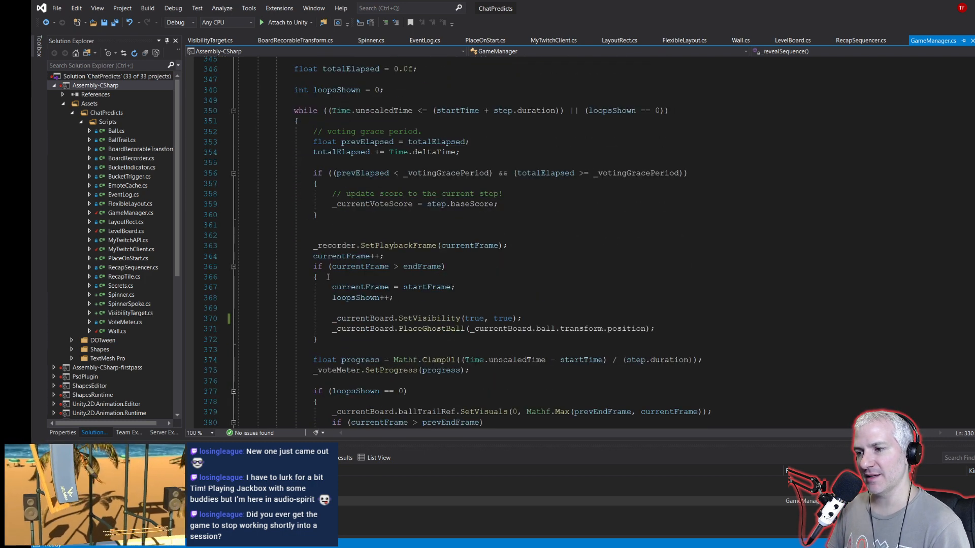
left_click(330, 278)
key("Return")
type("// quick re")
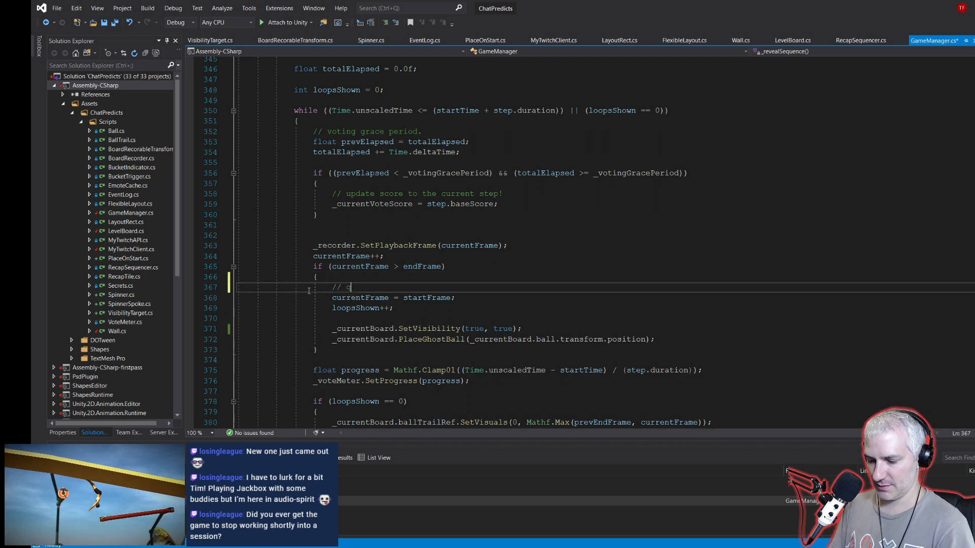
key("BackSpace")
type("\"reqind")
key("BackSpace")
key("BackSpace")
key("BackSpace")
type("wind\" effect.")
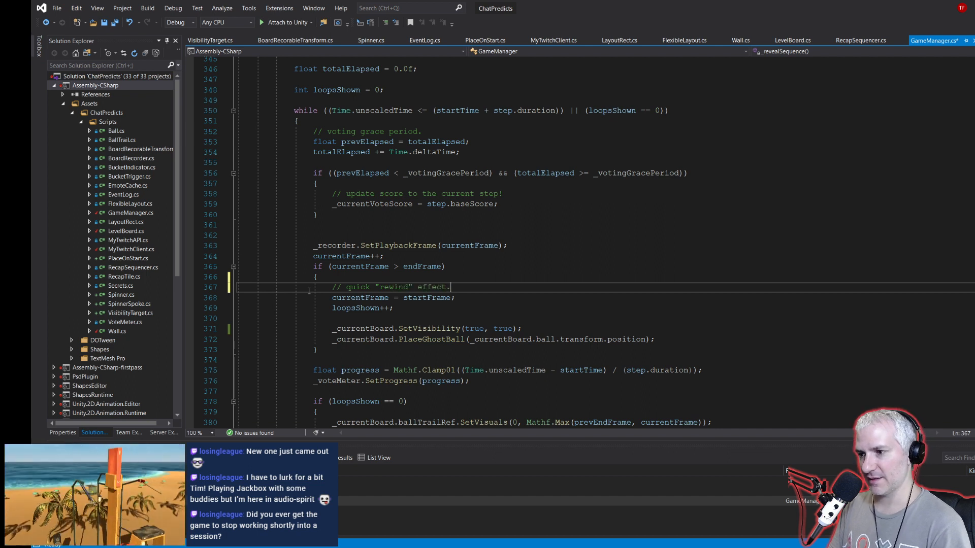
Step: Below the rewind comment, declare float rewDur = 0.33f; and float elapsed = 0.0f;
key("Return")
key("Return")
key("Return")
key("Up")
key("Up")
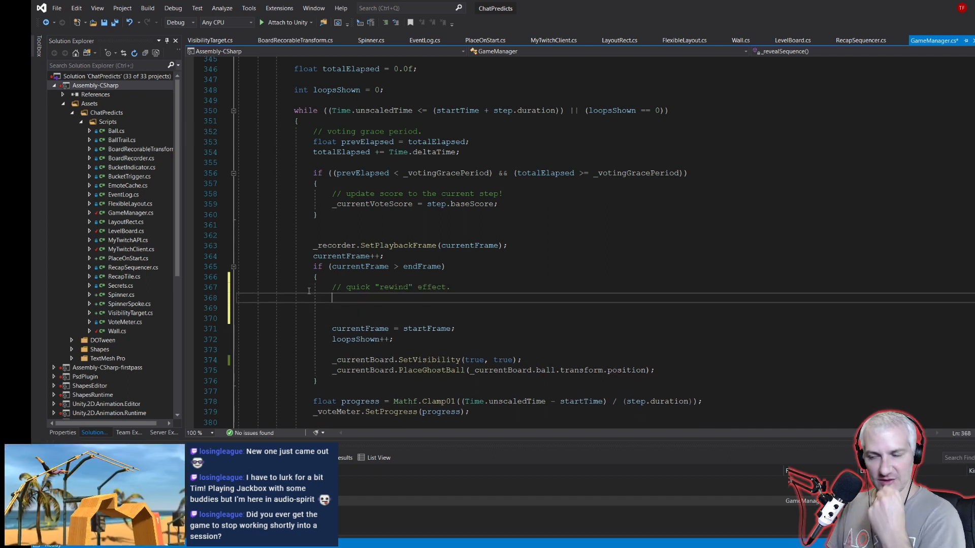
type("float re")
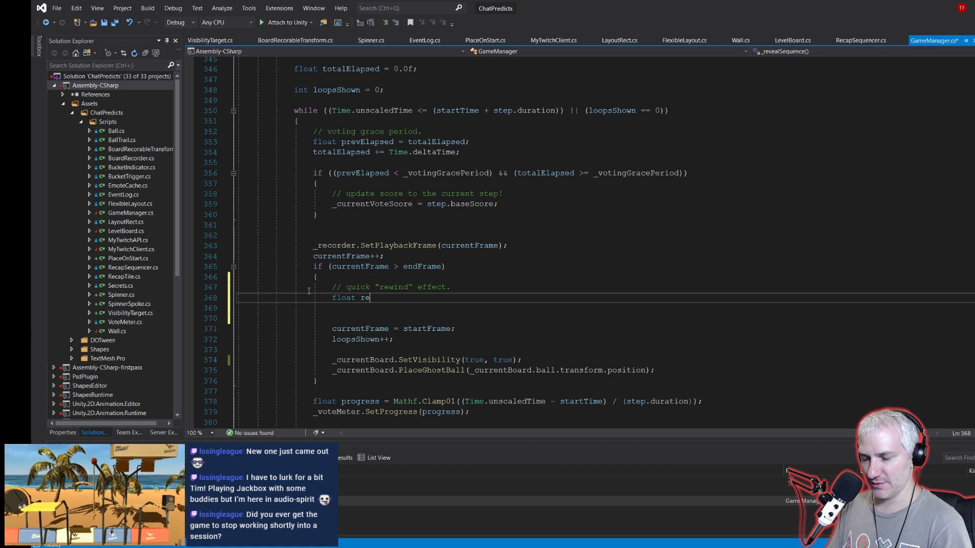
type("wDur = ")
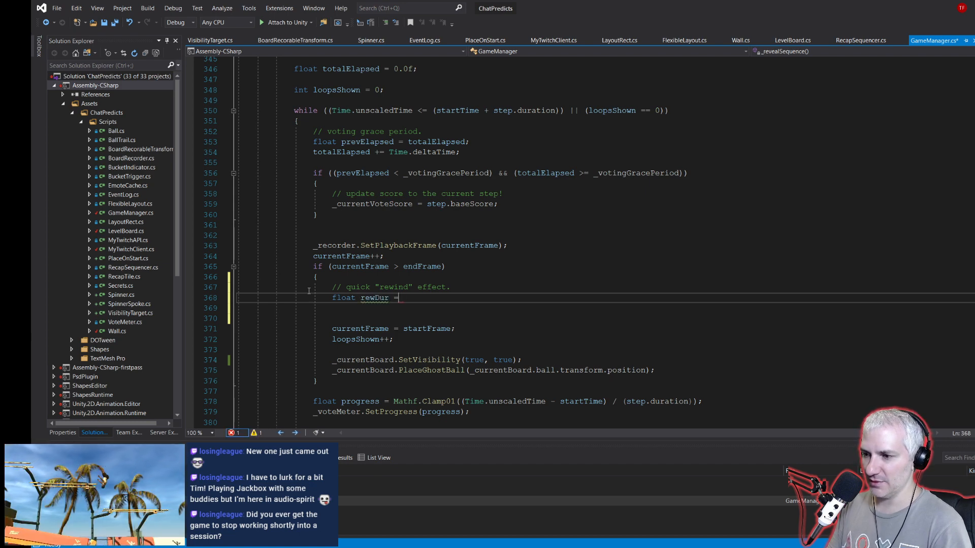
type("0.33f;")
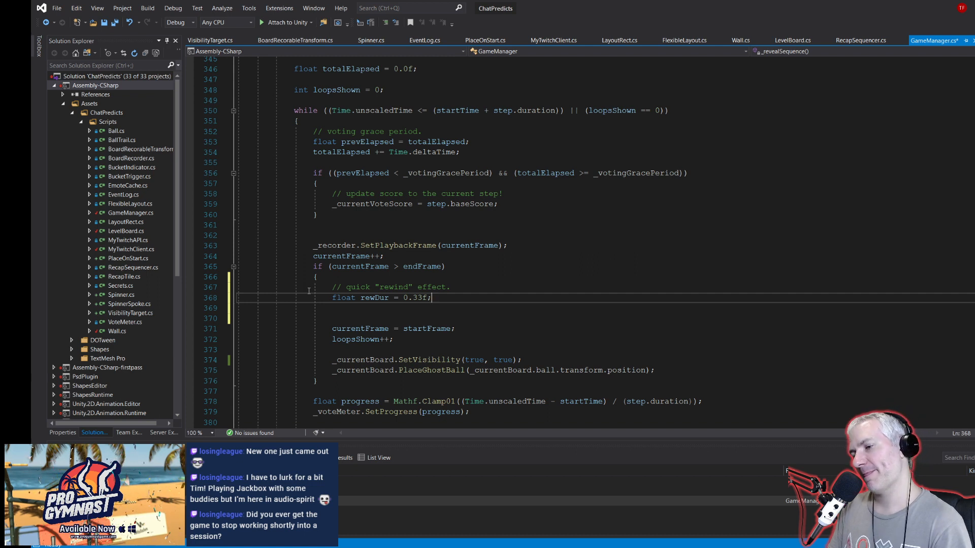
key("Return")
type("flo")
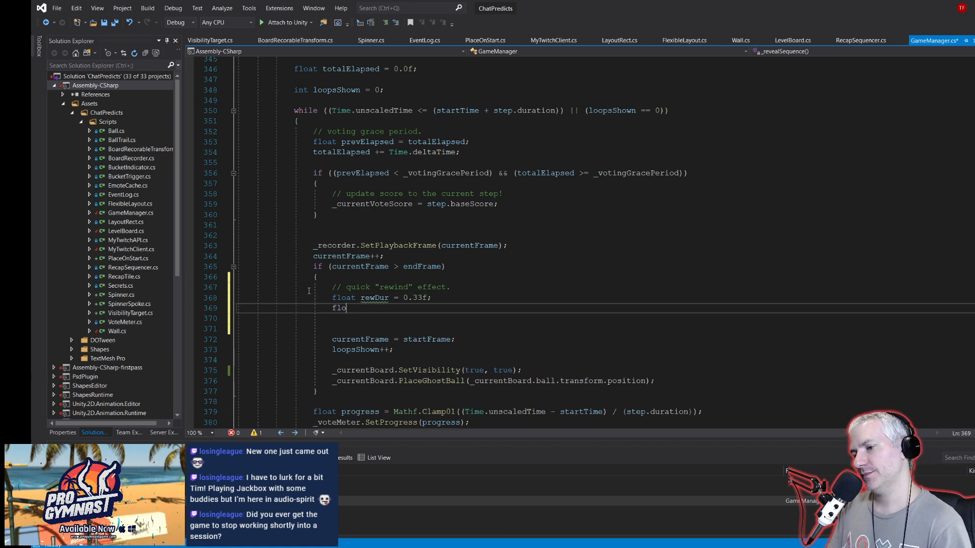
type("at elapsed")
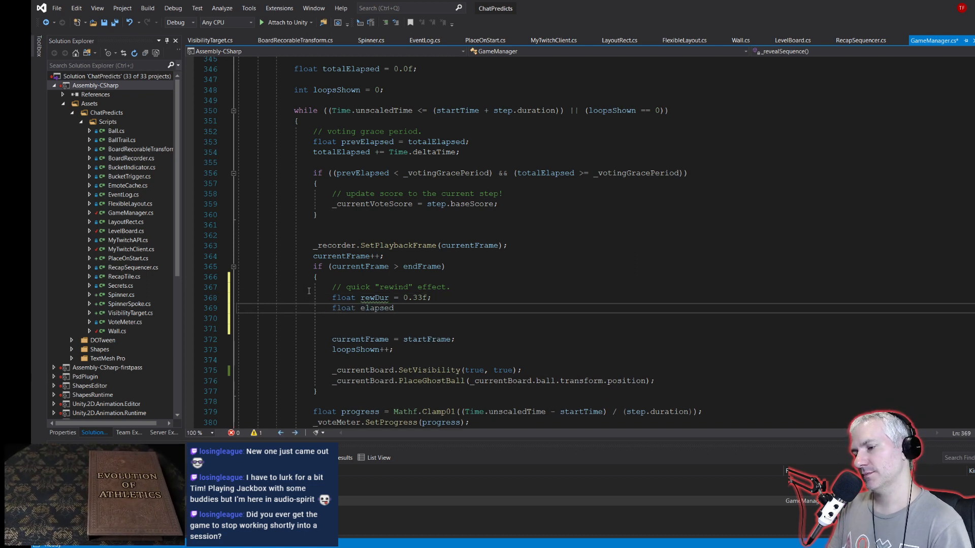
type(" = 0.0f;")
Step: Add a while (elapsed <= rewDur) loop below the declarations, with elapsed += Time.deltaTime; in its body
key("Return")
type("whil")
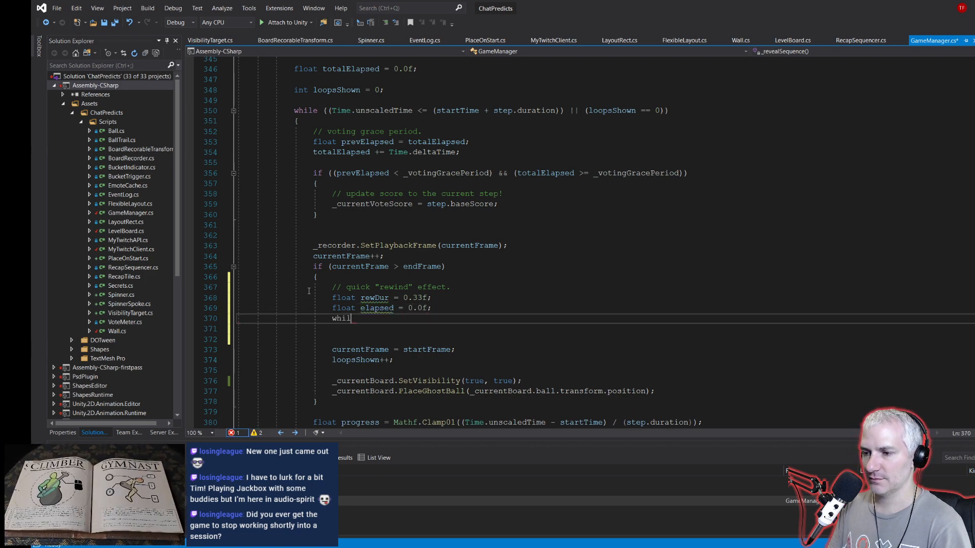
type("e (elapsed <")
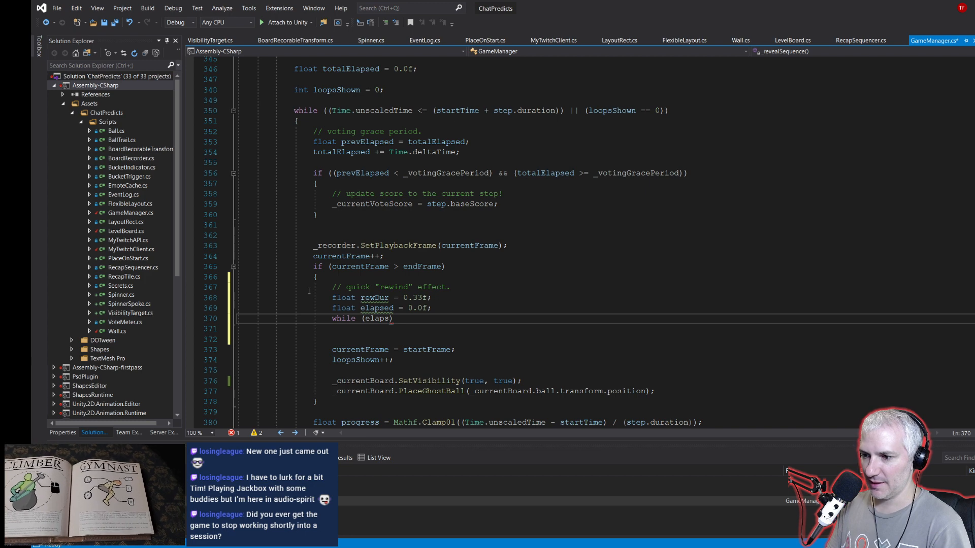
type("= rewDur")
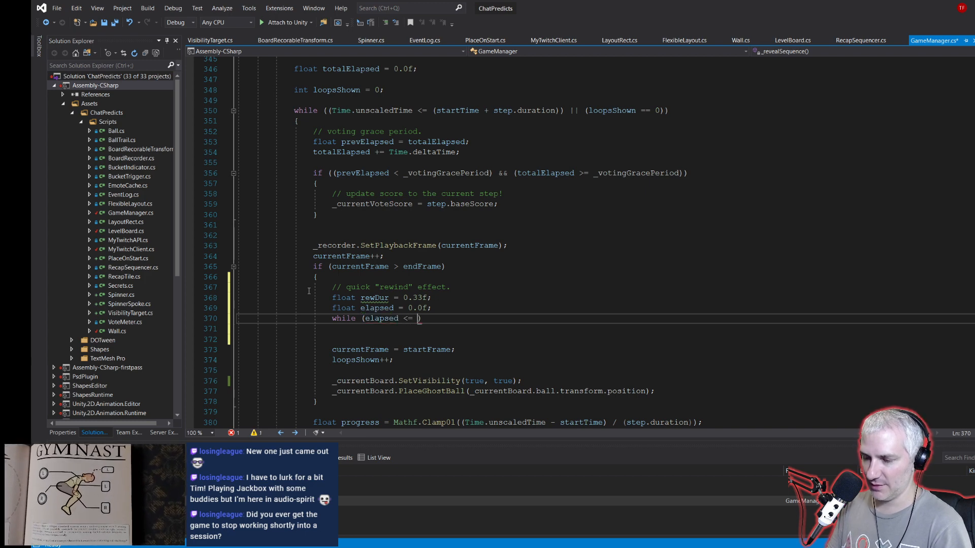
type(")")
key("Return")
type("{")
key("Return")
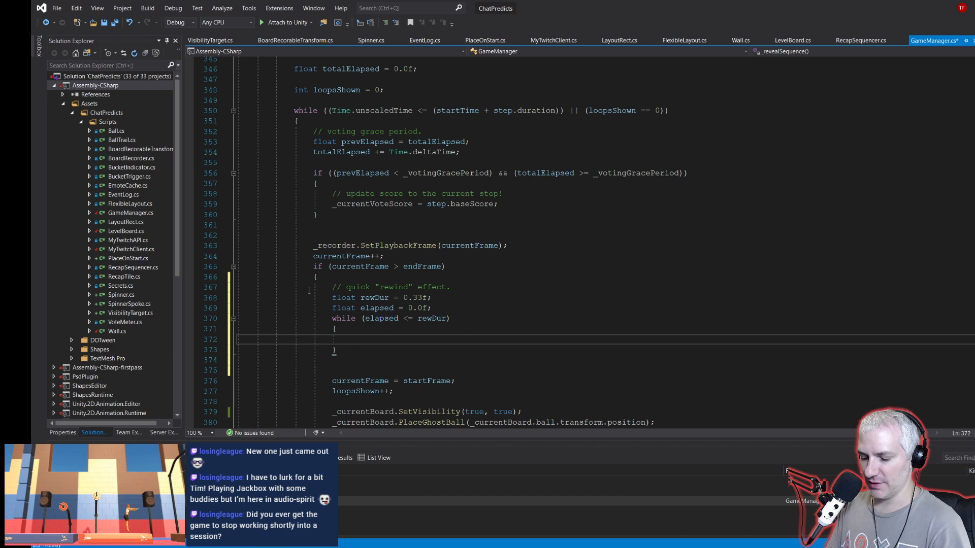
type("elapsed += Time.deltaTime;")
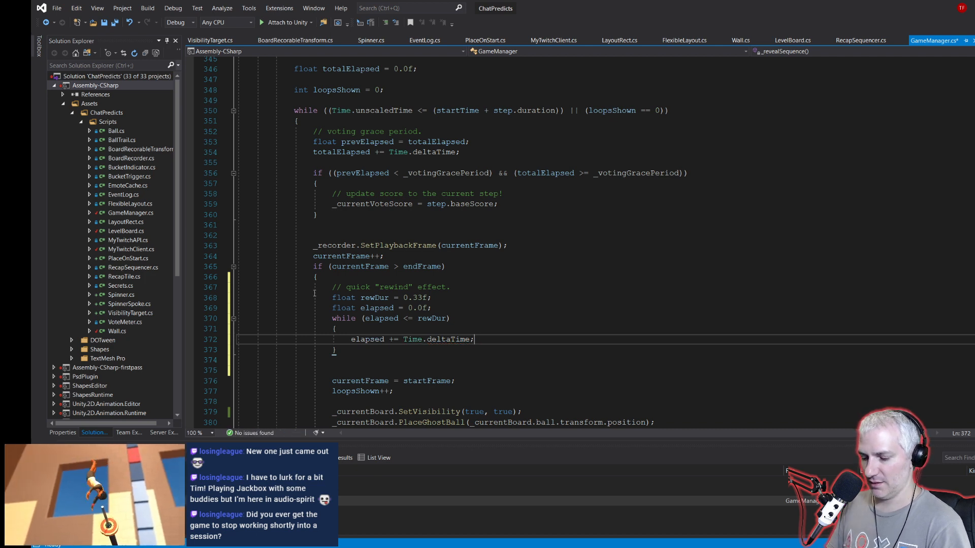
Step: Inside the rewind loop, add float rewInterp = 1.0f - Mathf.Clamp01(elapsed / rewDur); after the time increment
key("Return")
type("float")
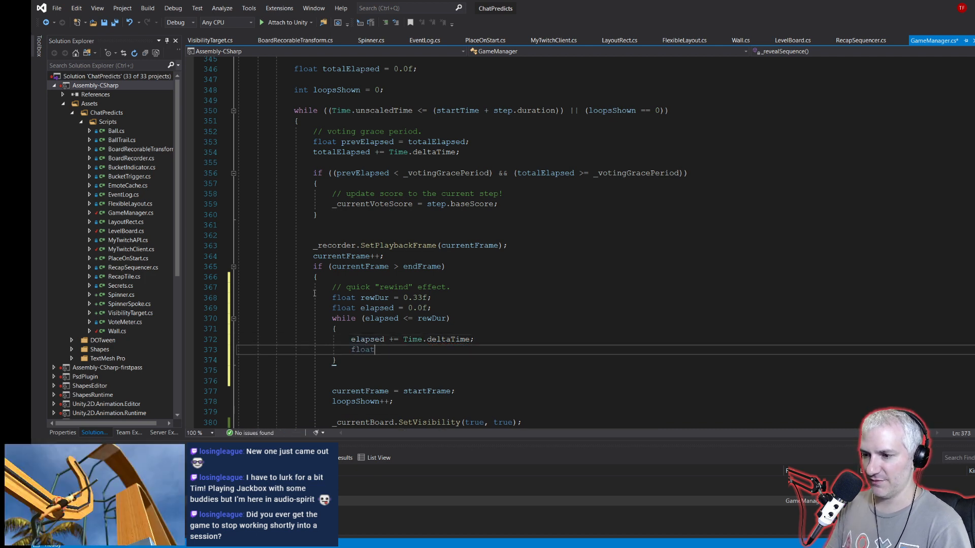
type(" rewInterp")
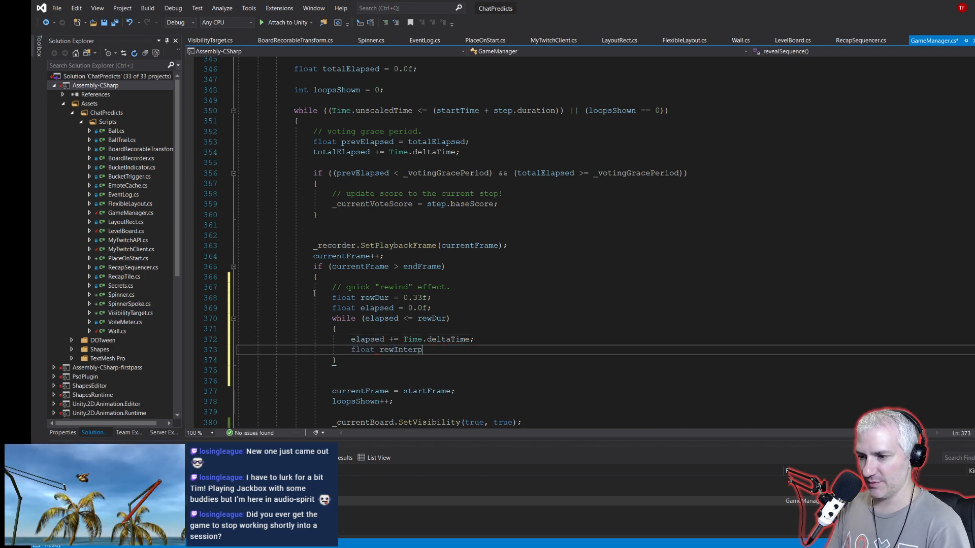
type(" = 1.0f ")
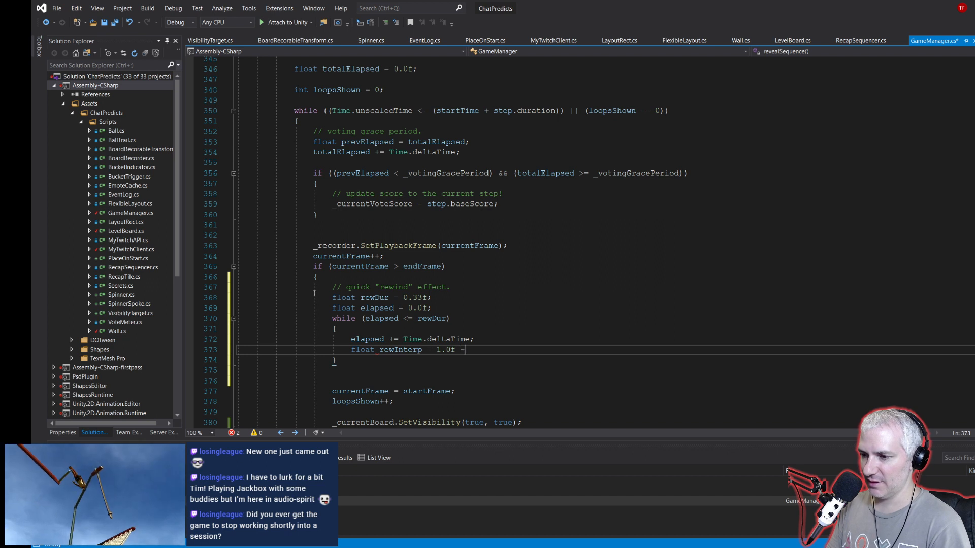
type("- mathf")
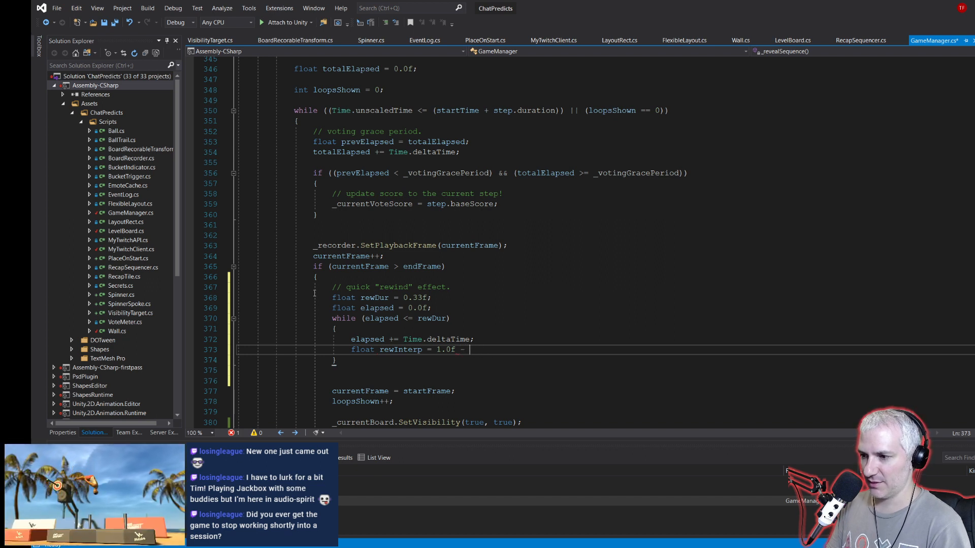
type(".clamp01")
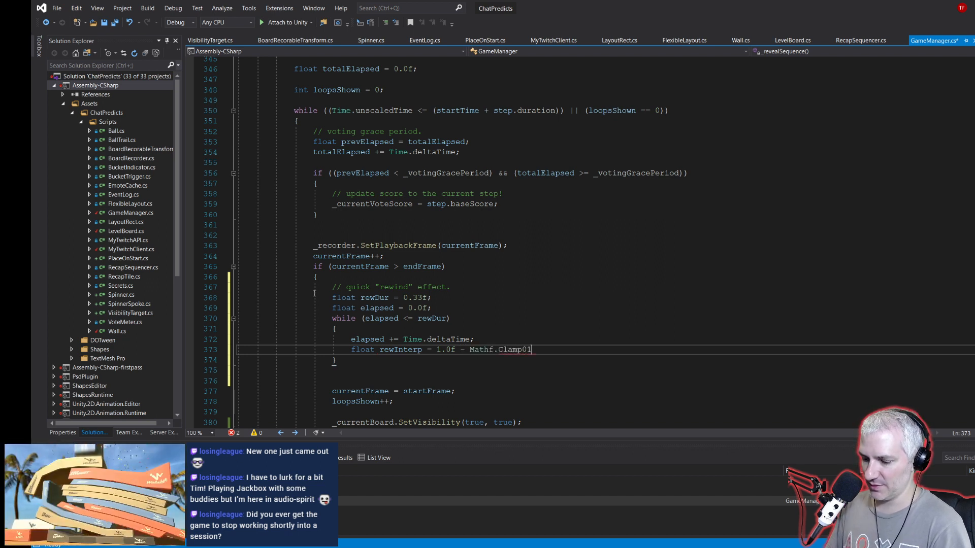
type("(elapsed / dur")
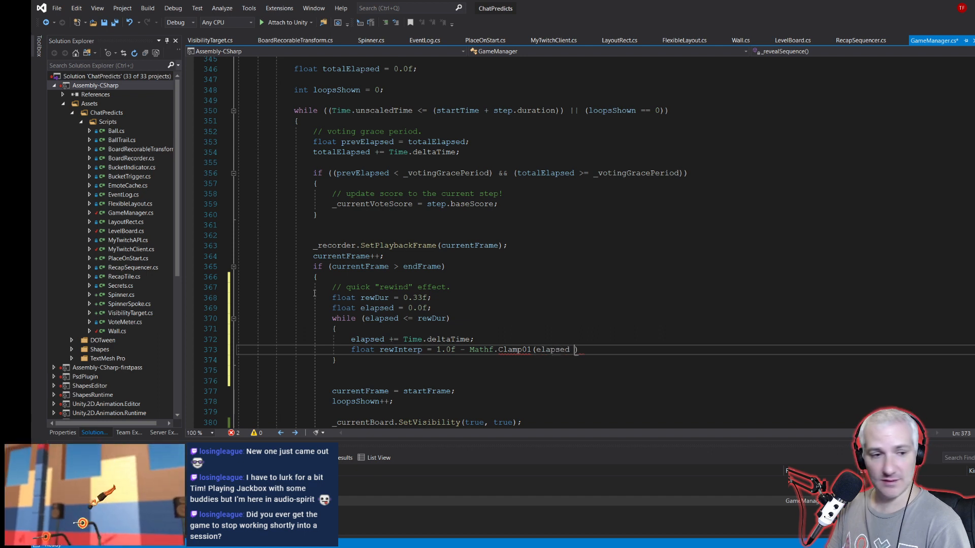
key("BackSpace")
key("BackSpace")
key("BackSpace")
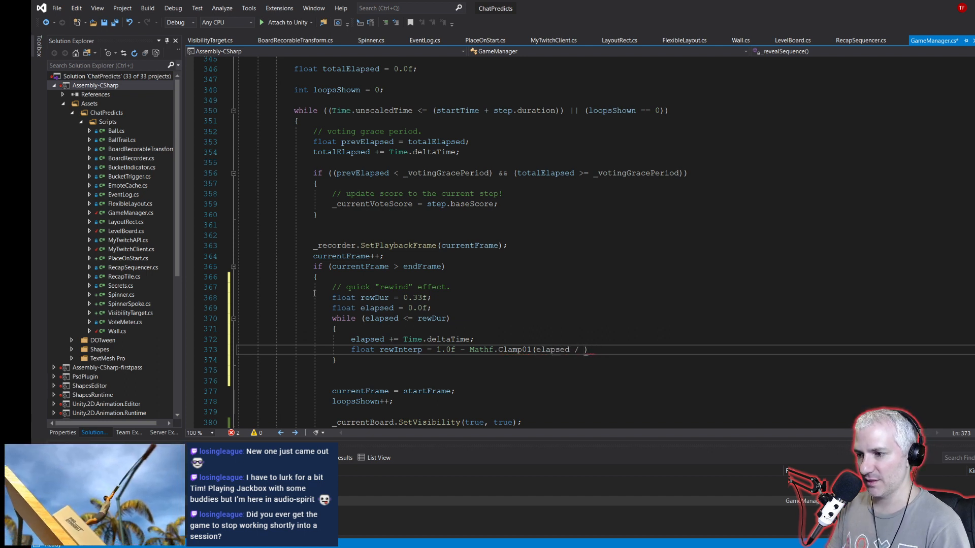
type("rewDur)")
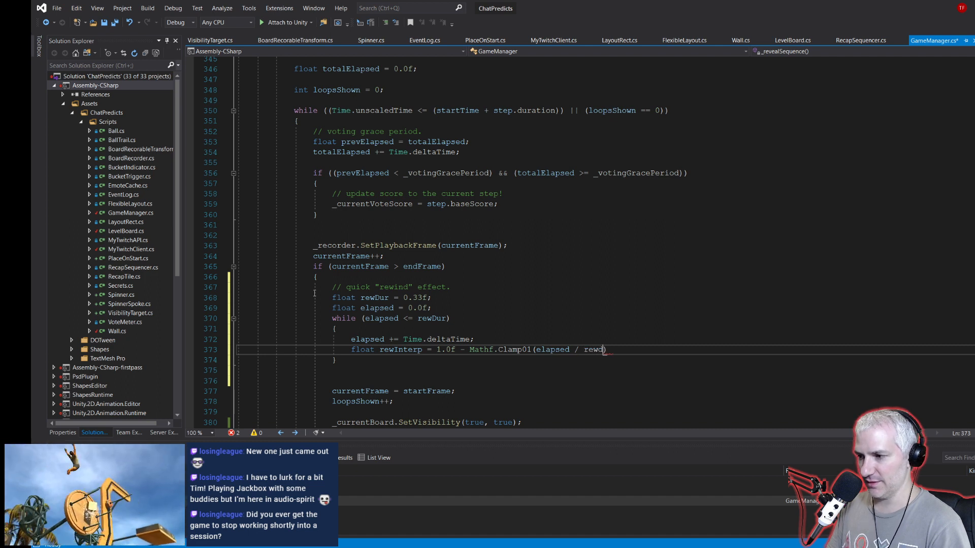
type(";")
Step: Rename elapsed to rewElapsed in its declaration, the while condition, the increment and the rewInterp calculation
double_click(376, 309)
type("rewElapsed")
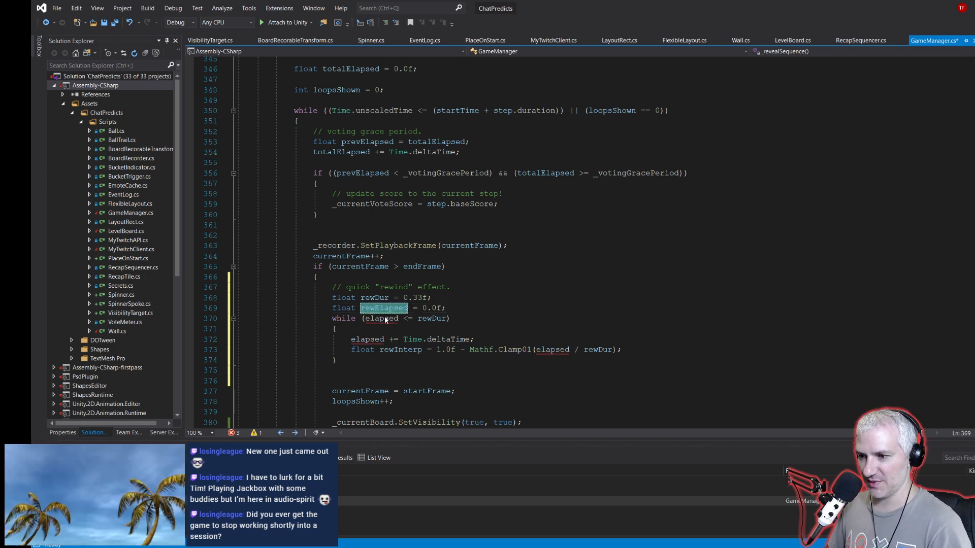
double_click(370, 319)
type("rewElapsed")
double_click(370, 339)
type("rewElapsed")
double_click(546, 350)
type("rewElapsed")
Step: Below the rewInterp line, add the call _recorder.SetPlaybackFrame(Mathf.Lerp(startFrame, endFrame, rewInterp))
scroll(584, 314, "down", 2)
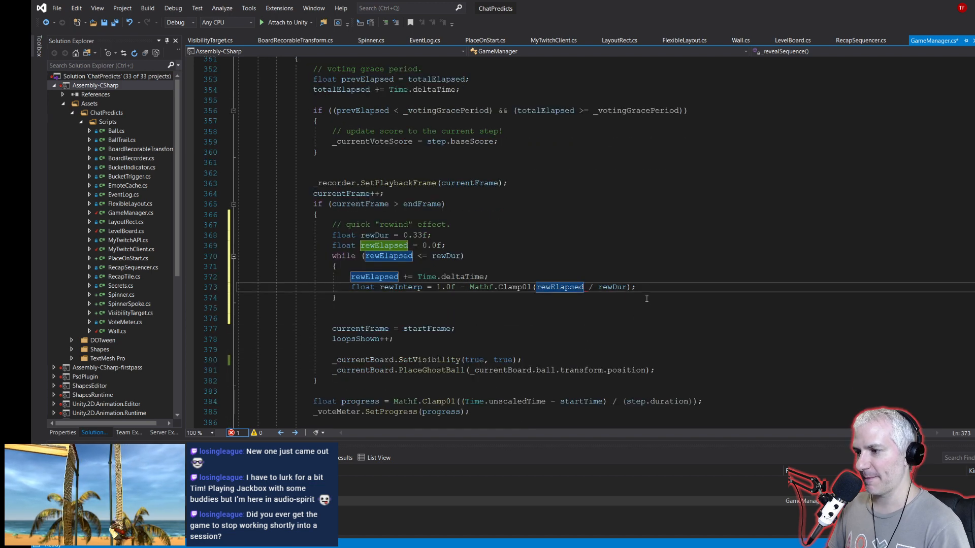
left_click(645, 287)
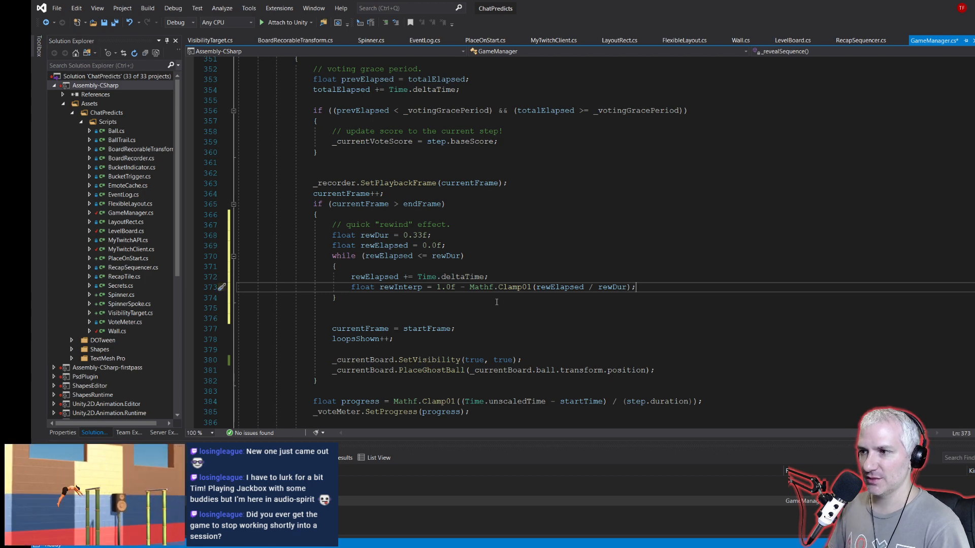
scroll(513, 269, "up", 1)
scroll(496, 259, "down", 1)
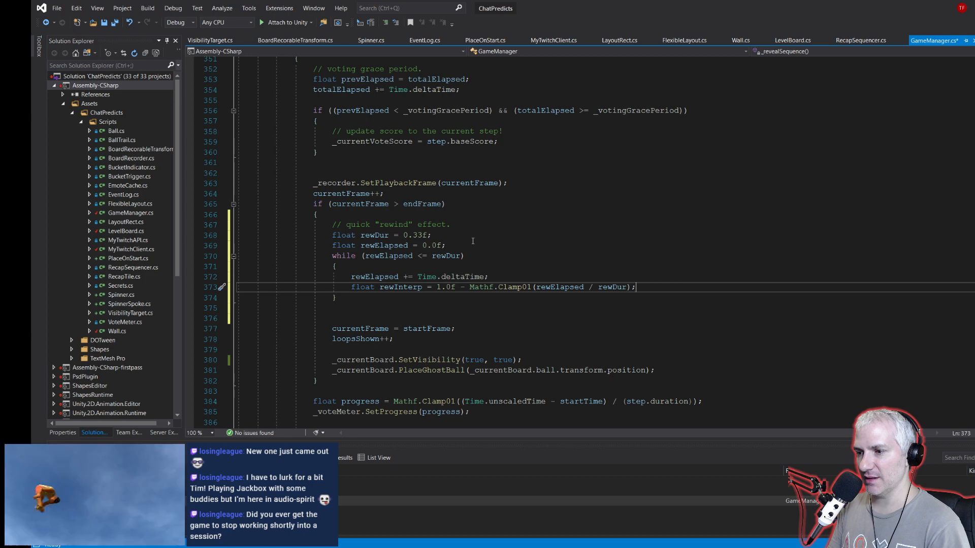
key("Return")
type("_recorder")
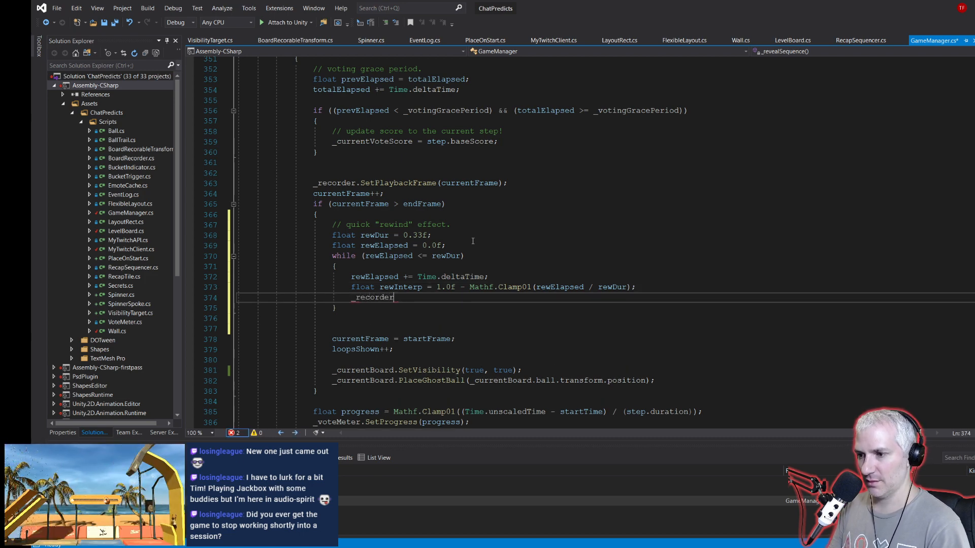
type(".setPlaybackFrame(")
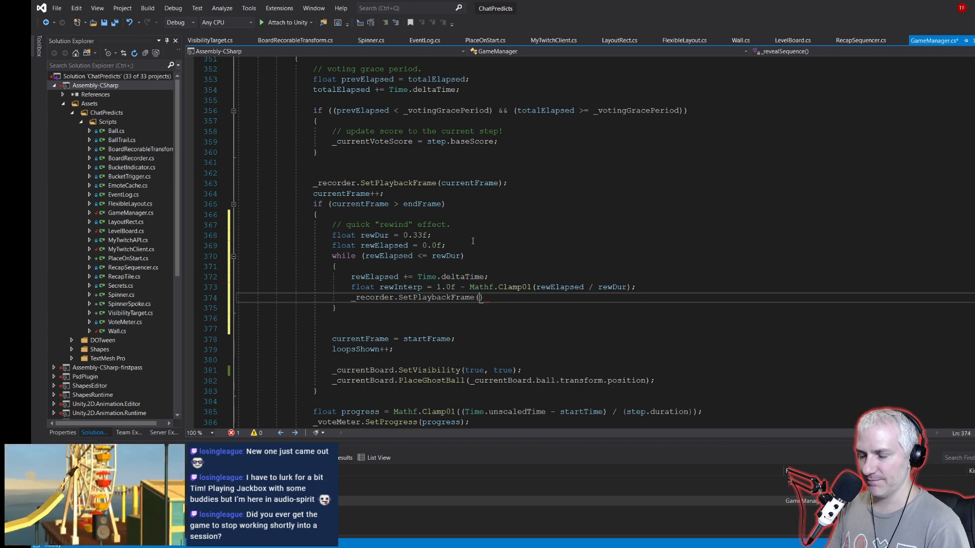
type("Mathf.ler")
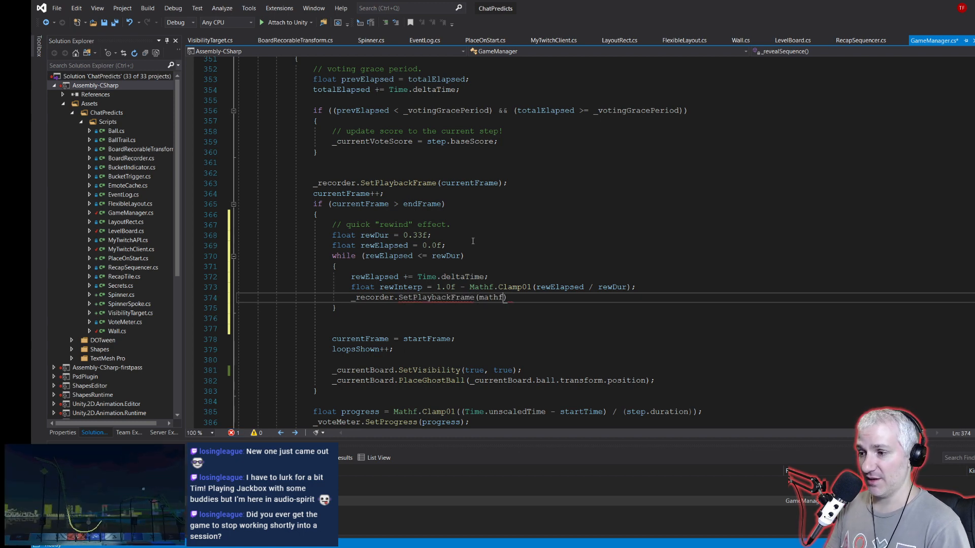
type("(s")
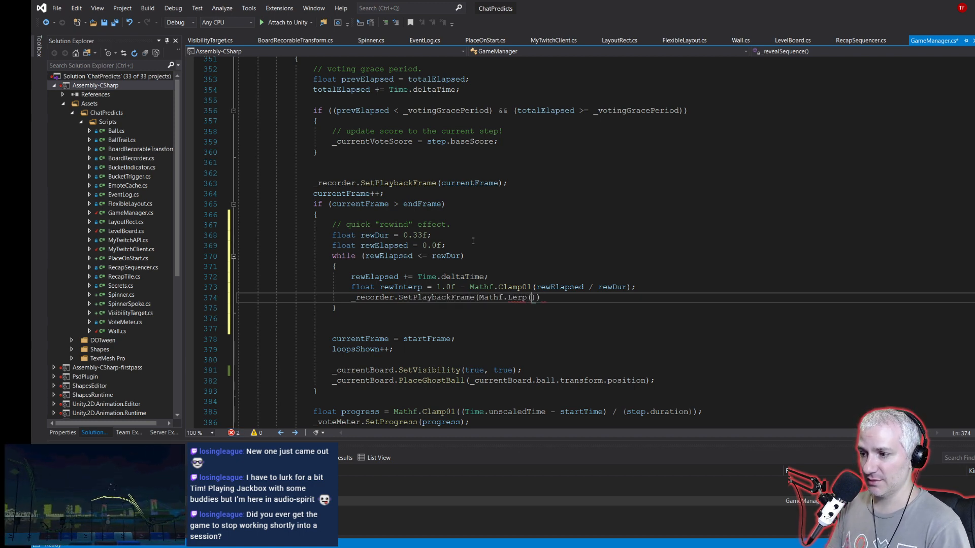
type("tartFrame")
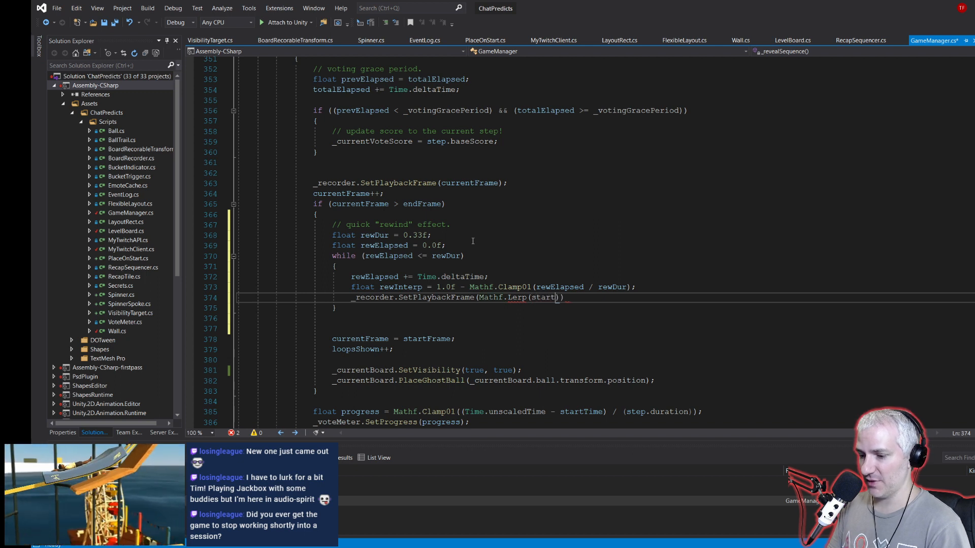
type(", end")
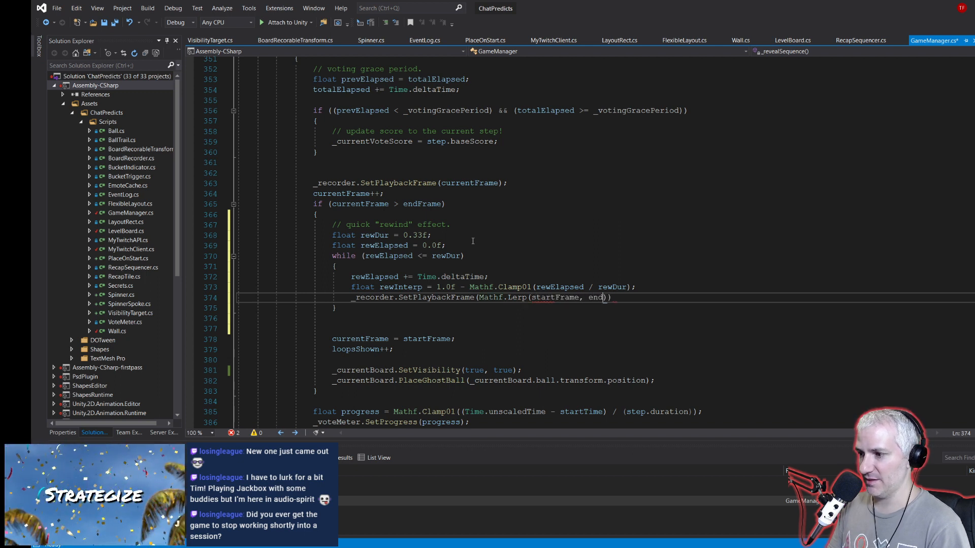
type("Frame")
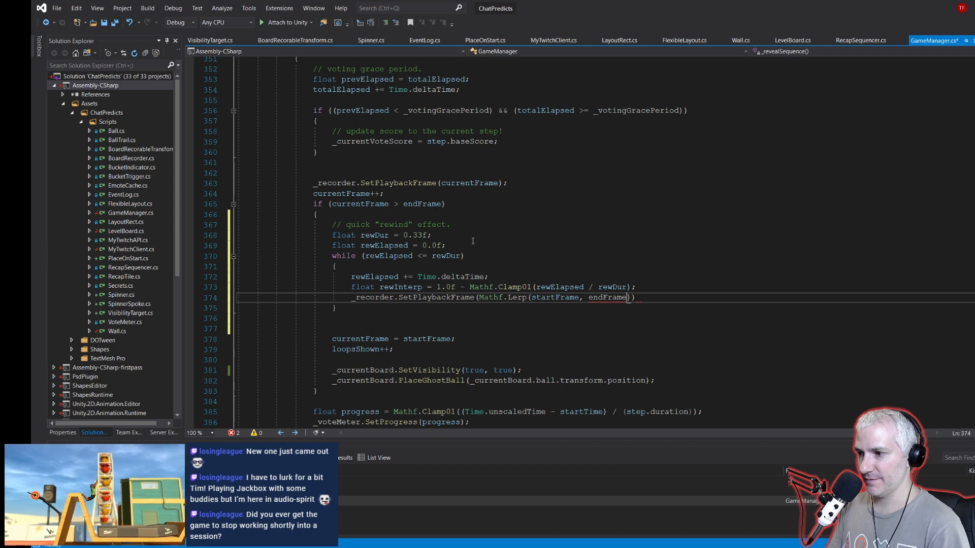
type(", rewIn")
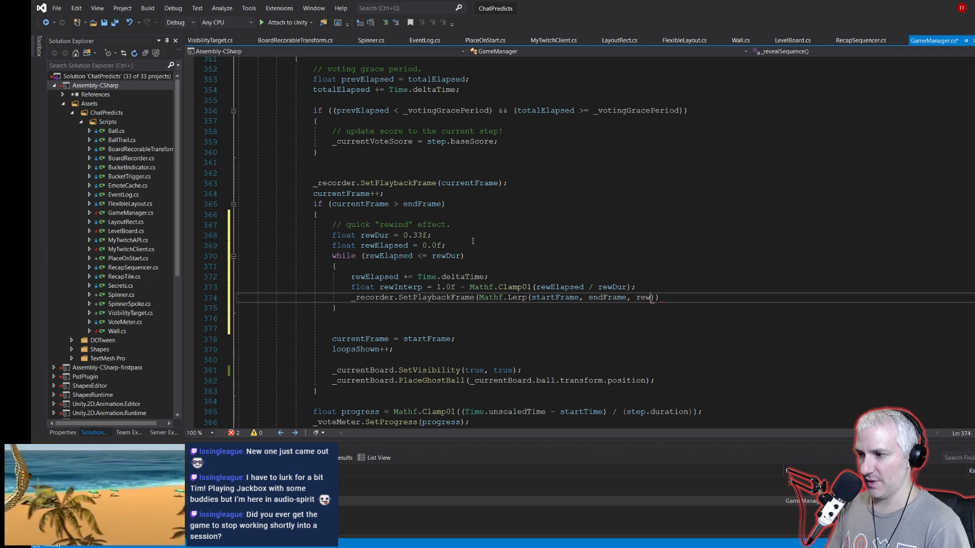
type("terp")
key("Right")
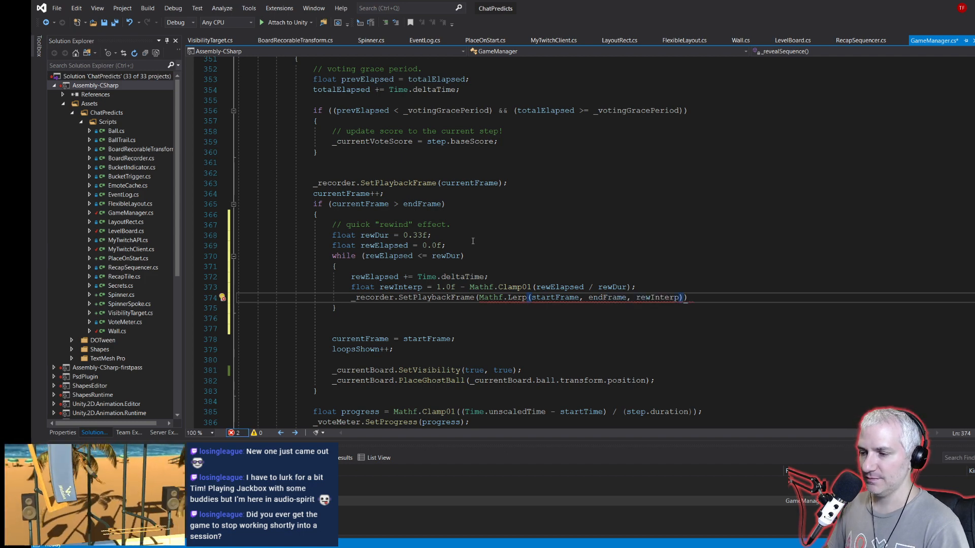
Step: Cast the Mathf.Lerp result in the new SetPlaybackFrame call to (int) and end the statement with a semicolon
left_click(480, 298)
type("(int)")
key("End")
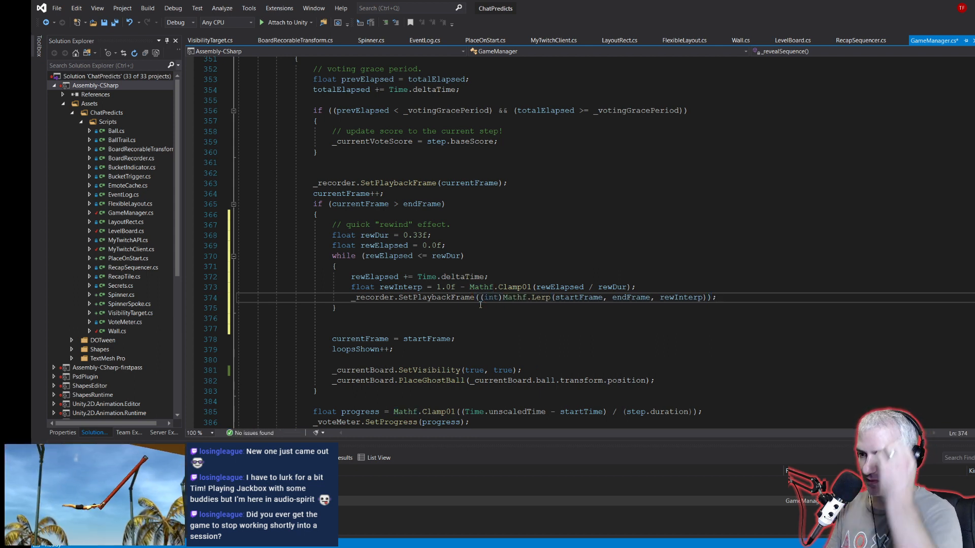
Step: Add yield return null; as the last line of the rewind loop and save GameManager.cs
key("Return")
type("yield")
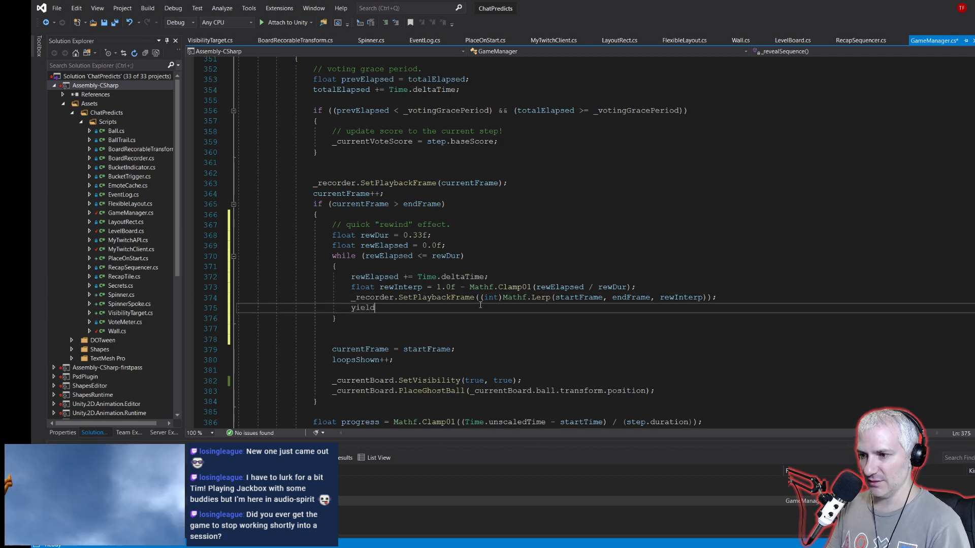
type(" return null;")
key("ctrl+s")
scroll(486, 289, "down", 10)
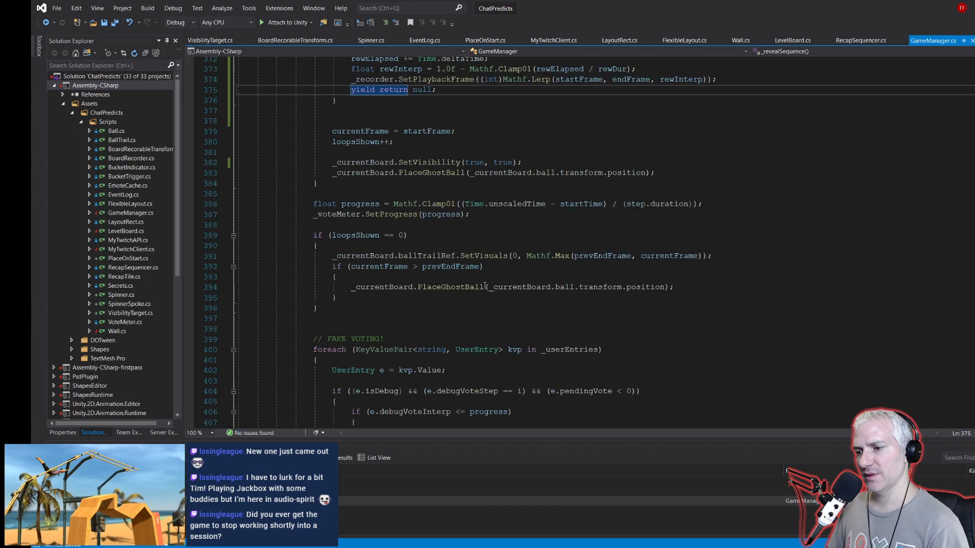
Step: Review the reveal sequence loop around the rewind block, including its elapsed-time handling and the yield statement that closes it
scroll(483, 283, "up", 6)
scroll(484, 282, "up", 4)
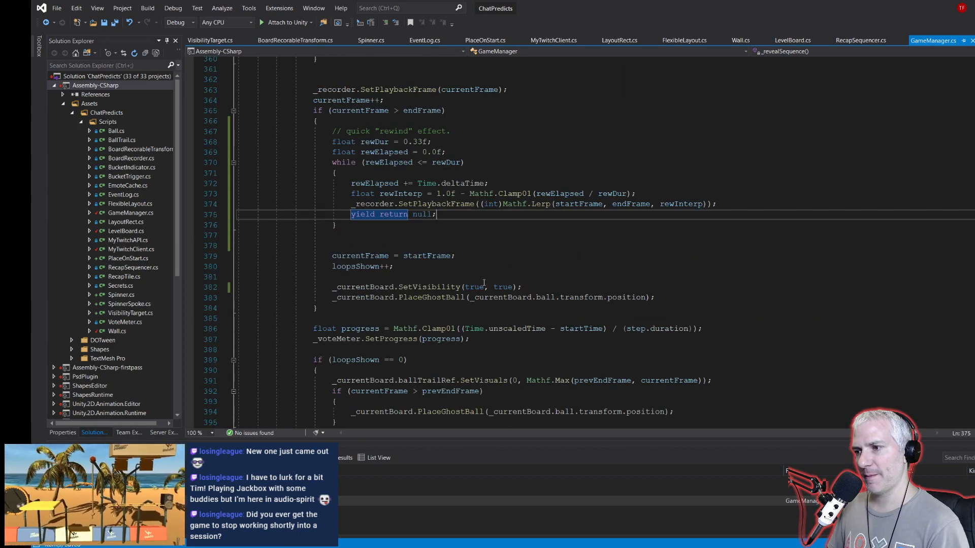
scroll(423, 223, "down", 7)
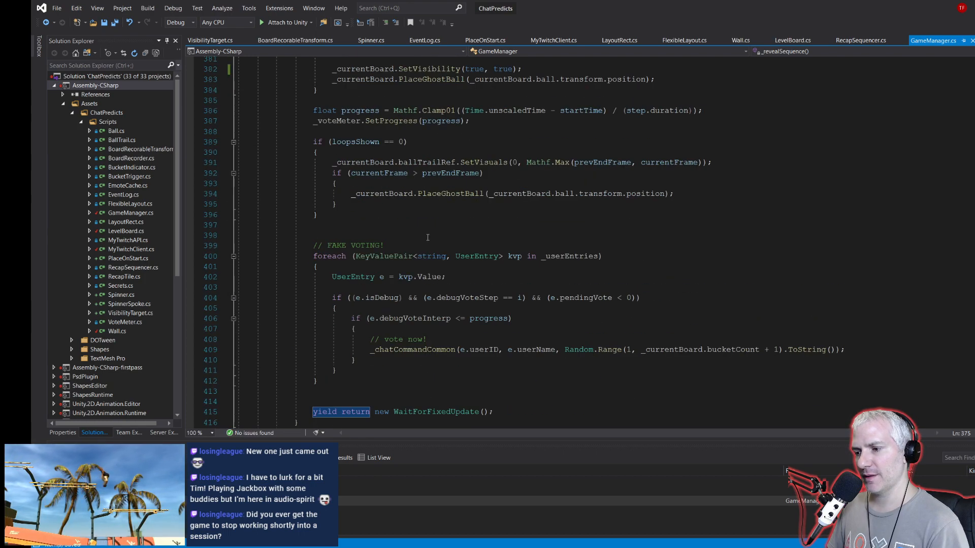
scroll(428, 237, "down", 3)
scroll(429, 238, "up", 7)
scroll(429, 238, "down", 6)
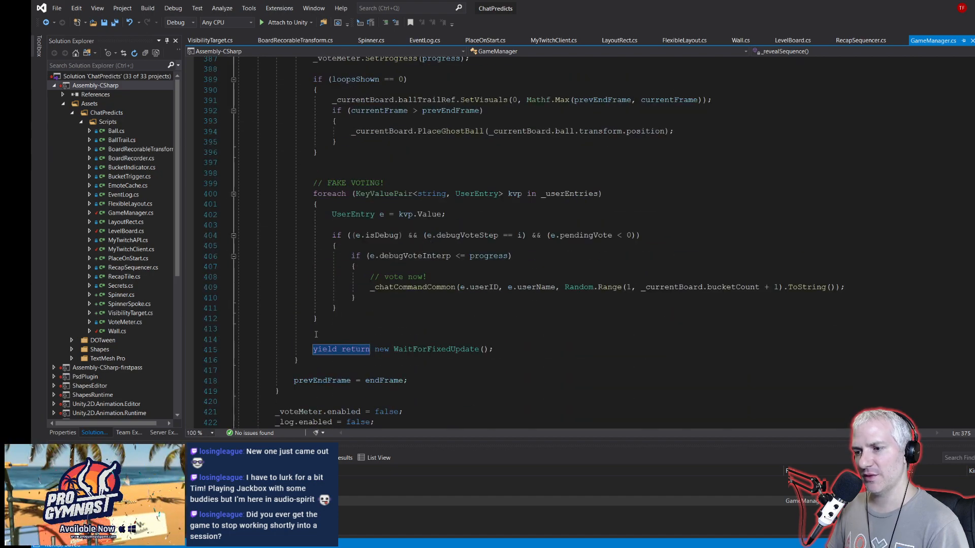
scroll(316, 334, "up", 17)
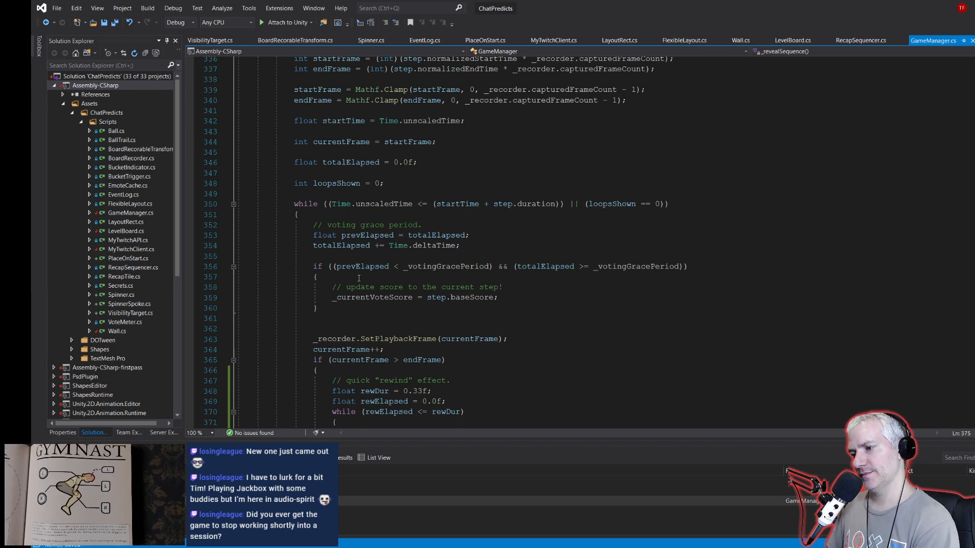
Step: In the rewind loop, change Time.deltaTime to Time.fixedDeltaTime, make the yield return new WaitForFixedUpdate(), and save GameManager.cs
scroll(363, 279, "down", 3)
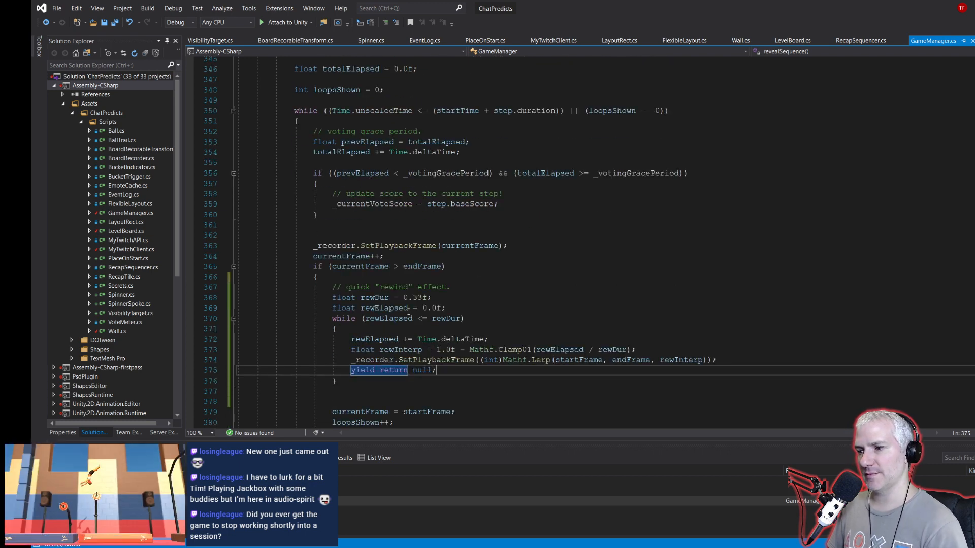
scroll(456, 331, "down", 1)
double_click(459, 308)
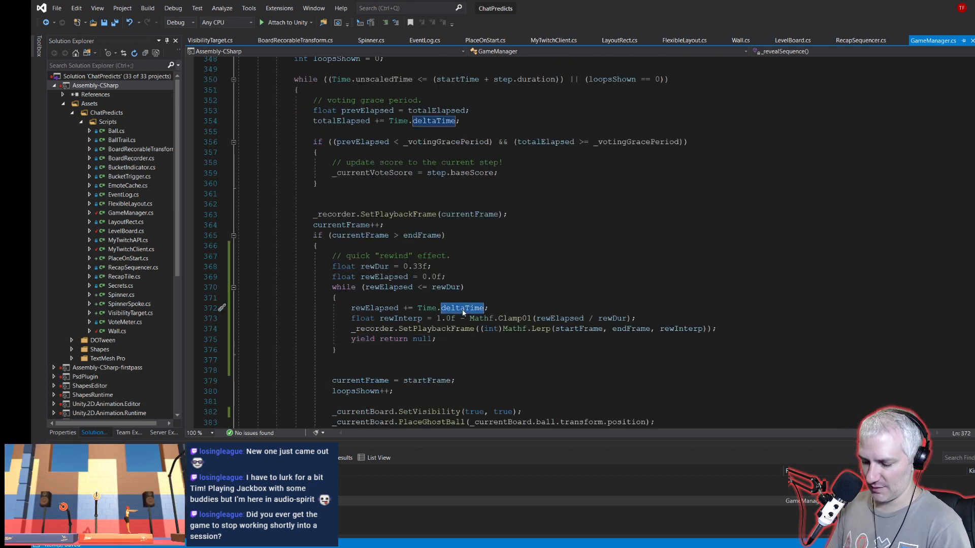
key("BackSpace")
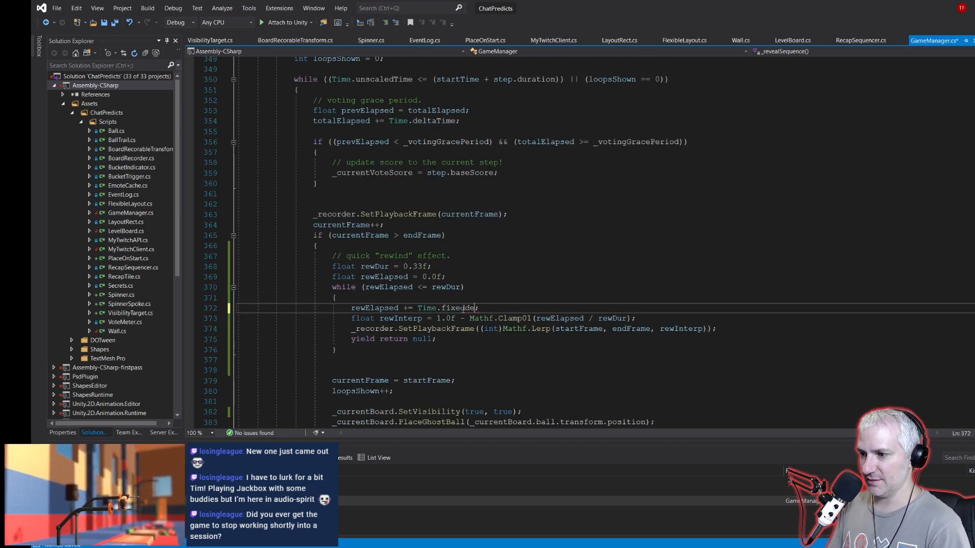
double_click(424, 338)
type("new waitf")
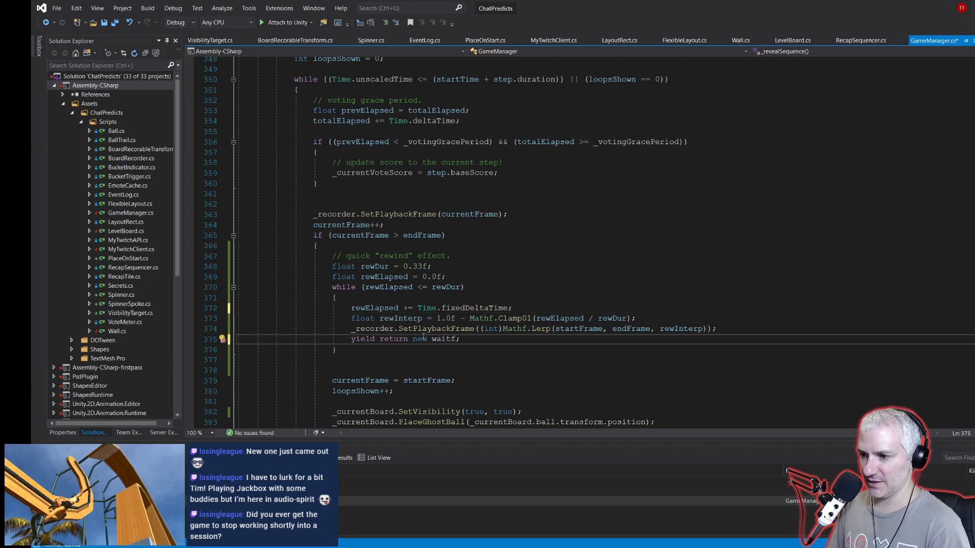
type("(")
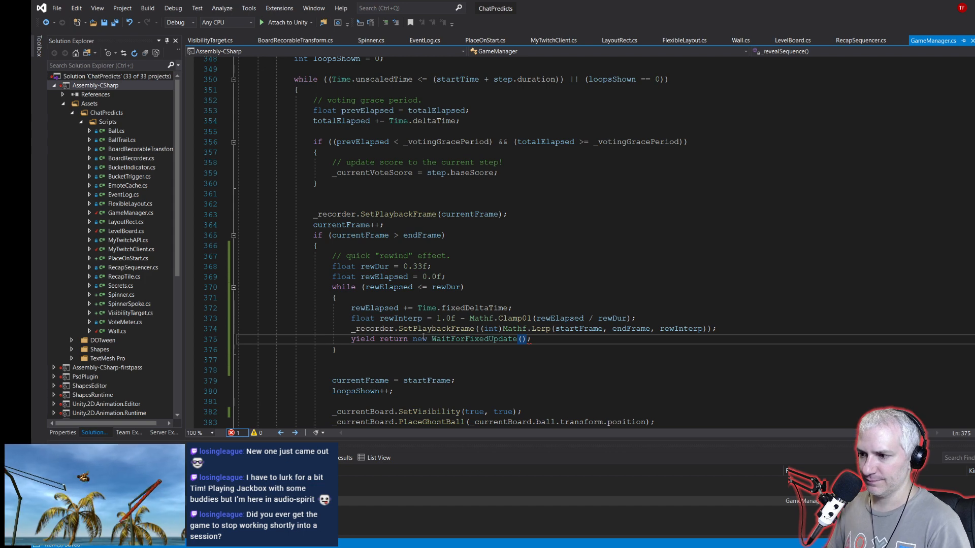
left_click(352, 350)
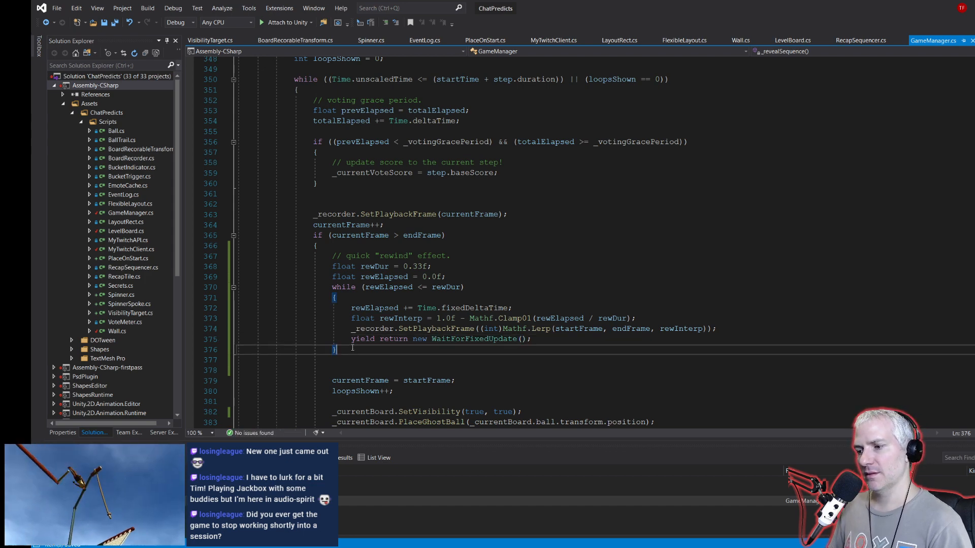
scroll(351, 338, "down", 1)
Step: Switch to Unity and run the scene in play mode to test the rewind effect, ending playback after watching it
key("alt+Tab")
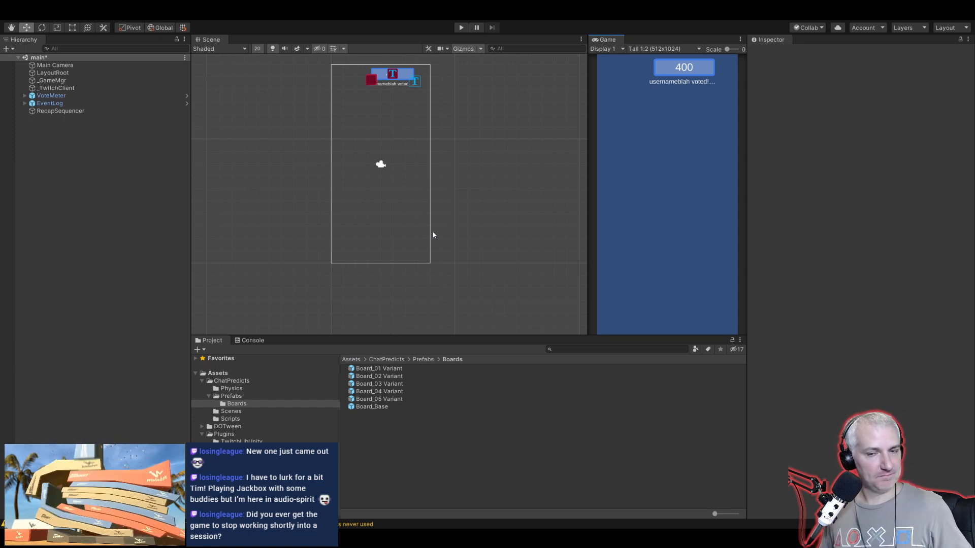
left_click(460, 27)
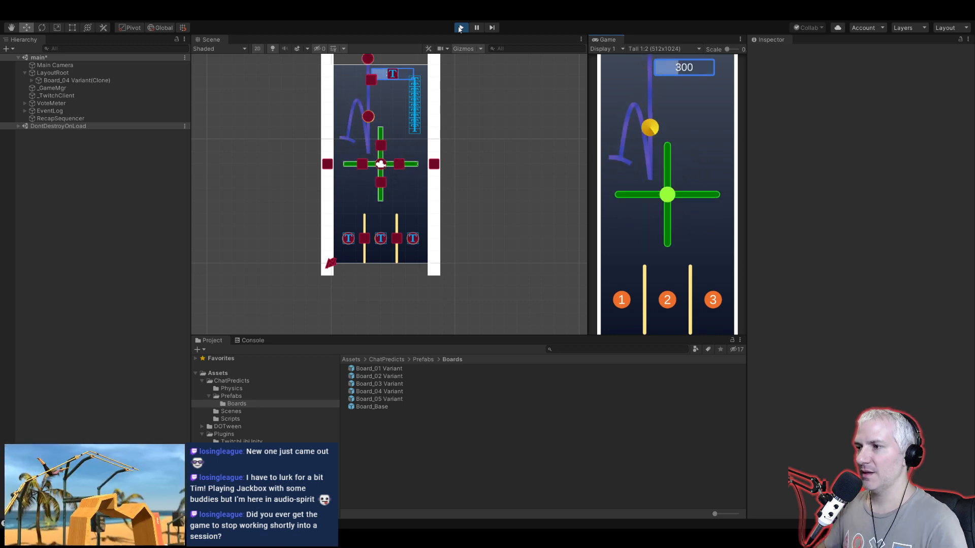
left_click(461, 28)
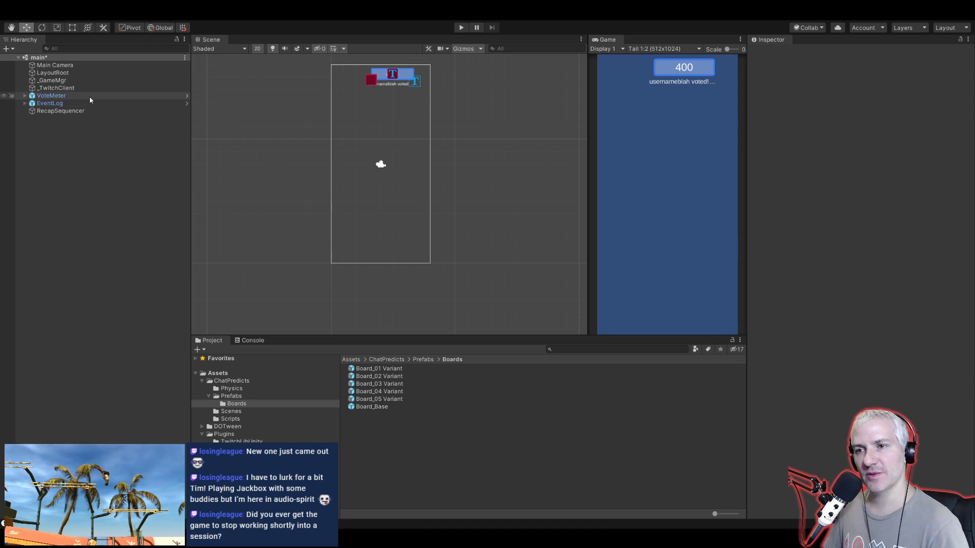
Step: Add a Particle System to the main scene and move it just outside the right edge of the camera frame
key("q")
left_click_drag(261, 152, 289, 176)
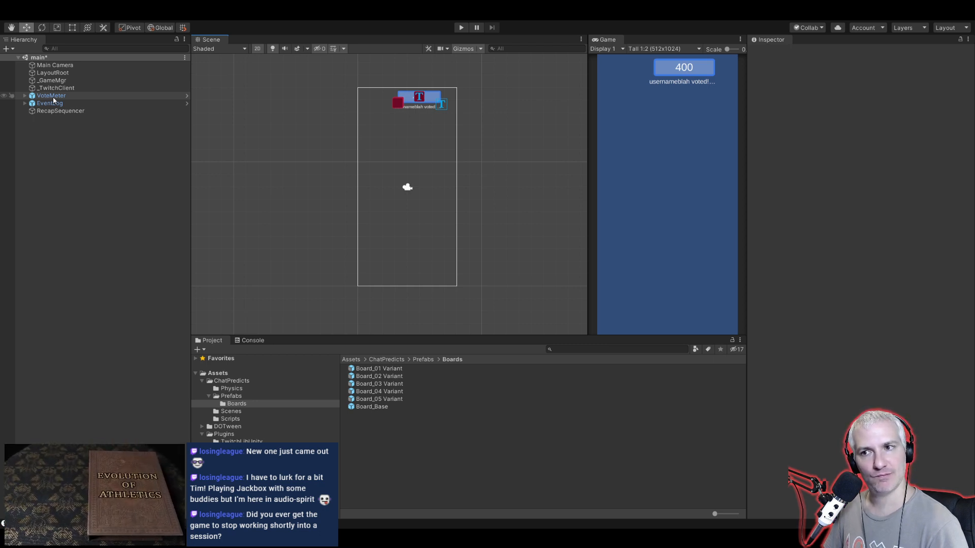
left_click(52, 73)
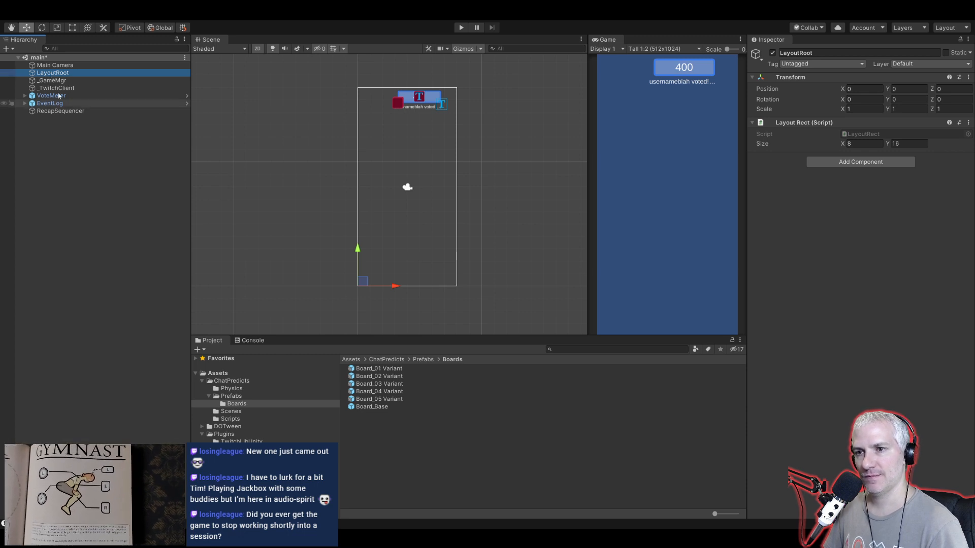
left_click(54, 129)
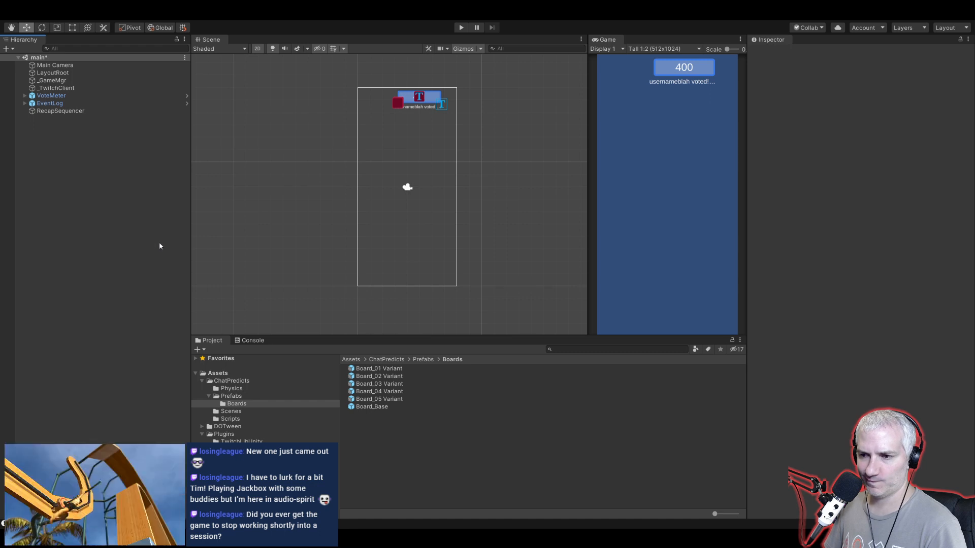
left_click_drag(449, 195, 485, 187)
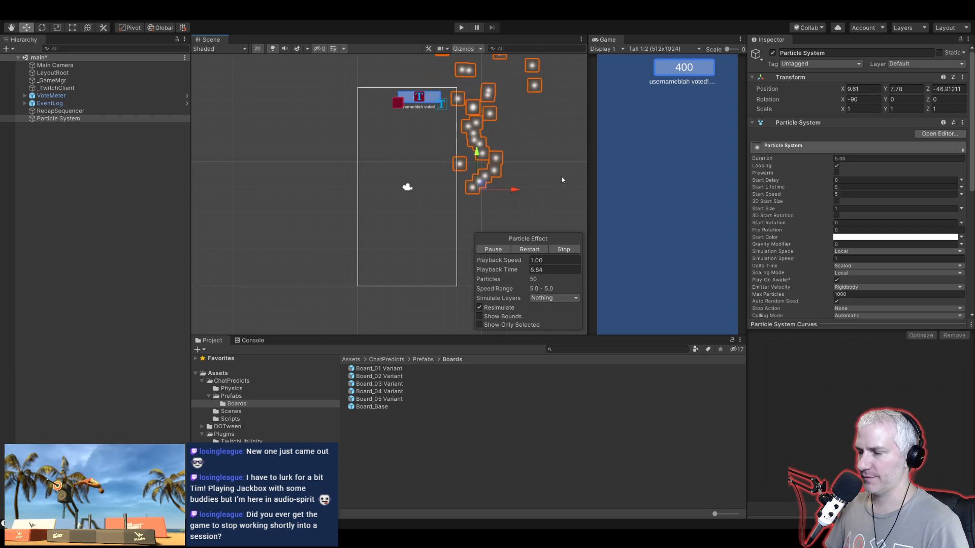
Step: Set the Particle System's emission shape to Edge and rotate the emitter 90 degrees so the edge stands vertically
scroll(793, 210, "down", 3)
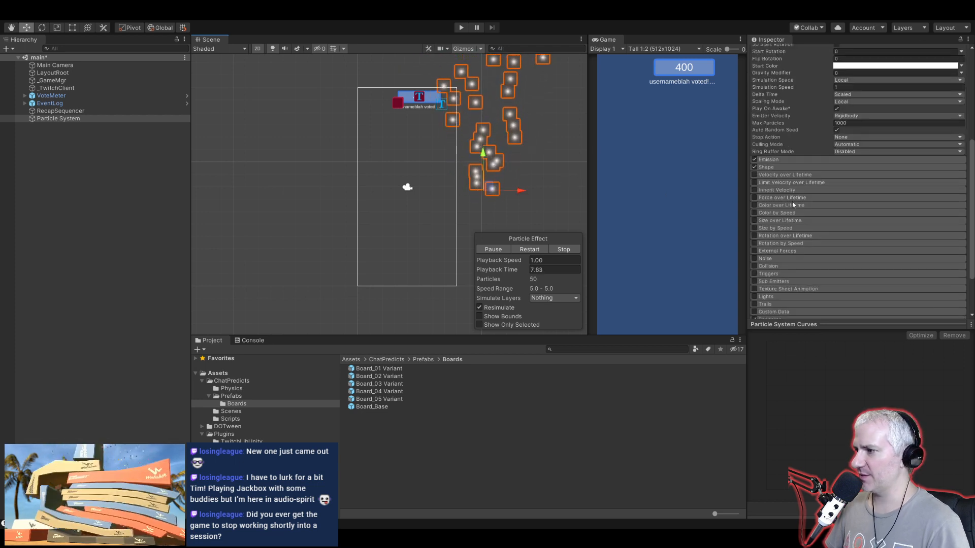
left_click(817, 167)
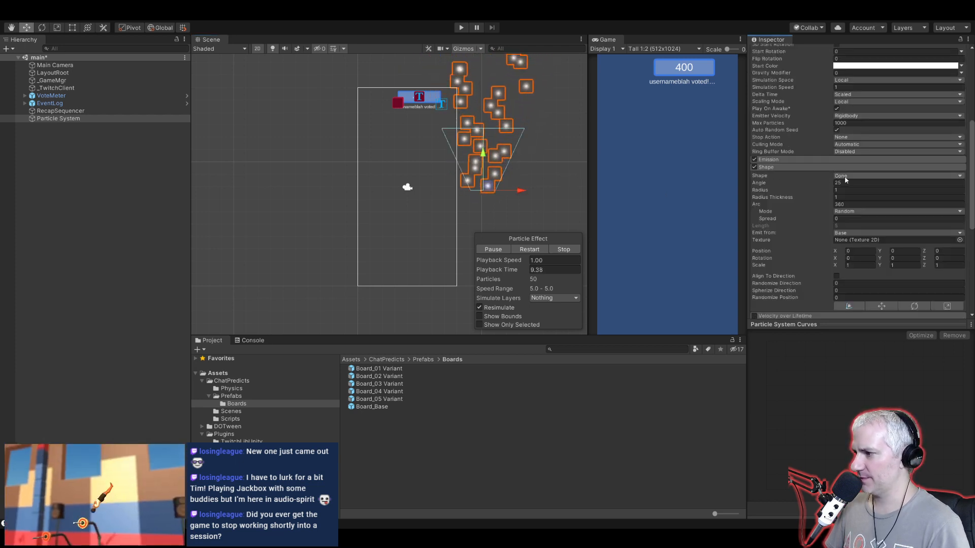
left_click(848, 286)
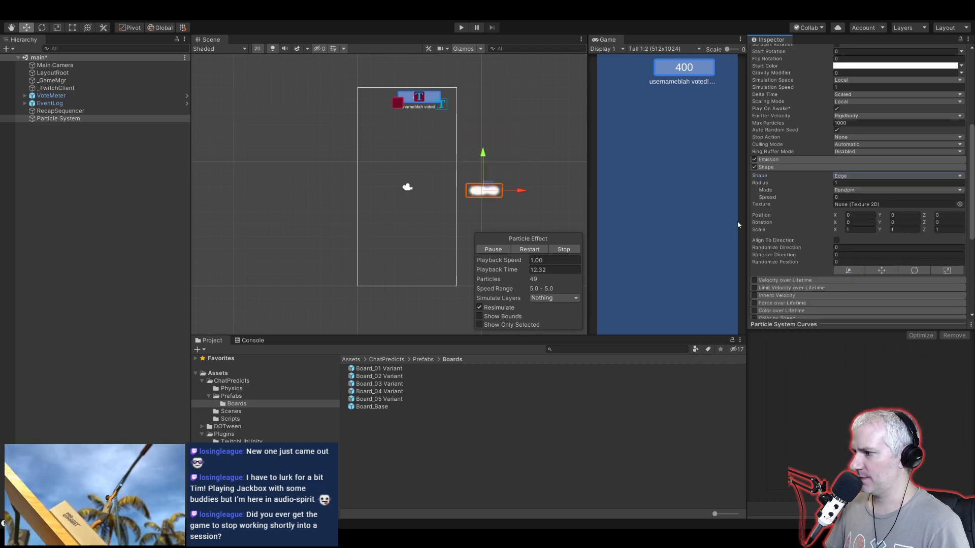
key("e")
left_click_drag(510, 163, 410, 145)
key("w")
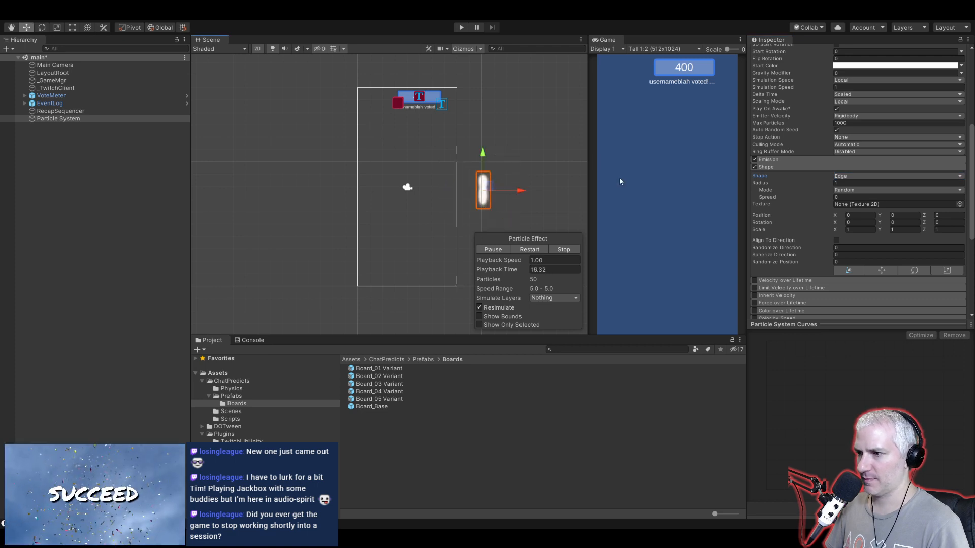
Step: Set the Start Speed to 23.25 and rotate the emitter to Y 180 so particles stream leftward across the camera frame
scroll(861, 189, "up", 5)
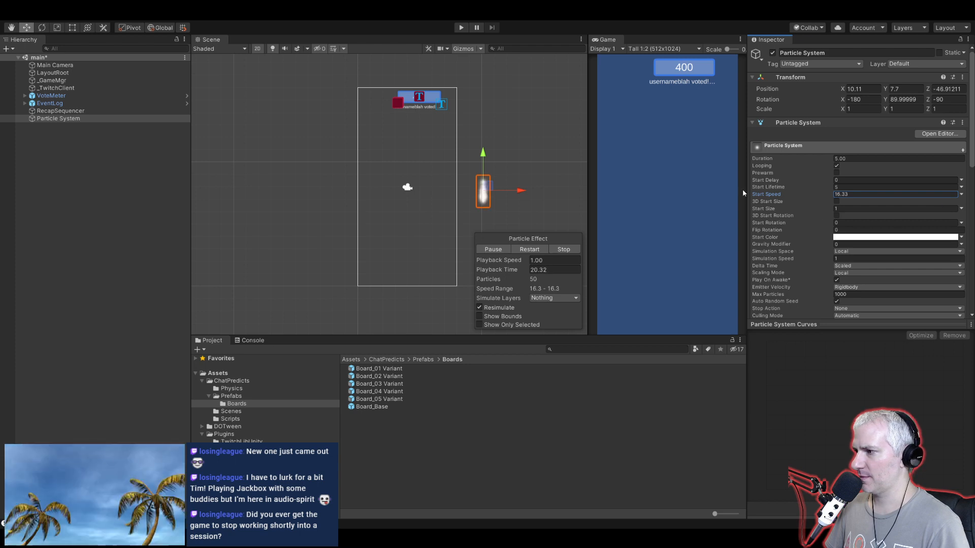
key("e")
left_click_drag(475, 191, 523, 203, "ctrl")
left_click_drag(583, 204, 369, 205, "ctrl")
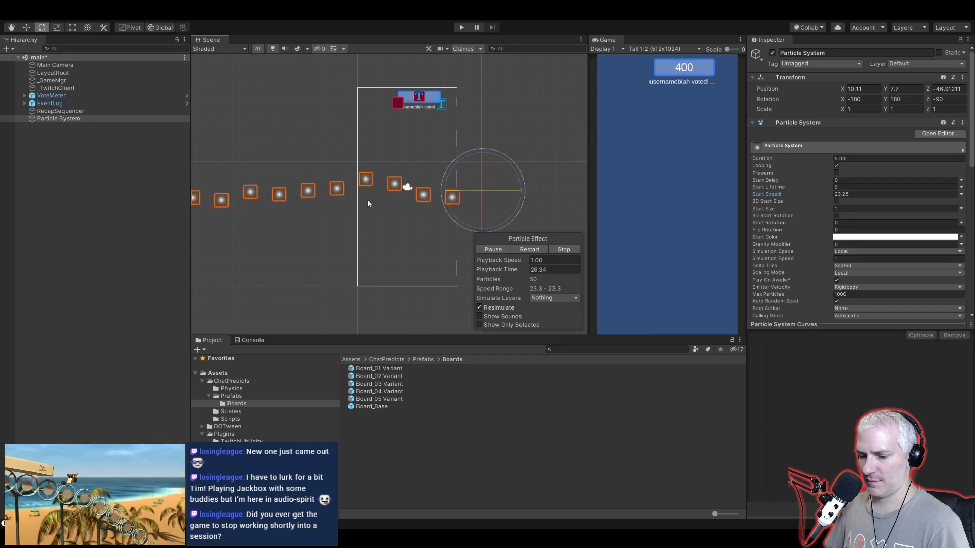
key("w")
Step: Widen the Edge shape's Radius to 10.1 so the emitter spans the full height of the camera frame
scroll(811, 242, "down", 10)
scroll(811, 243, "up", 5)
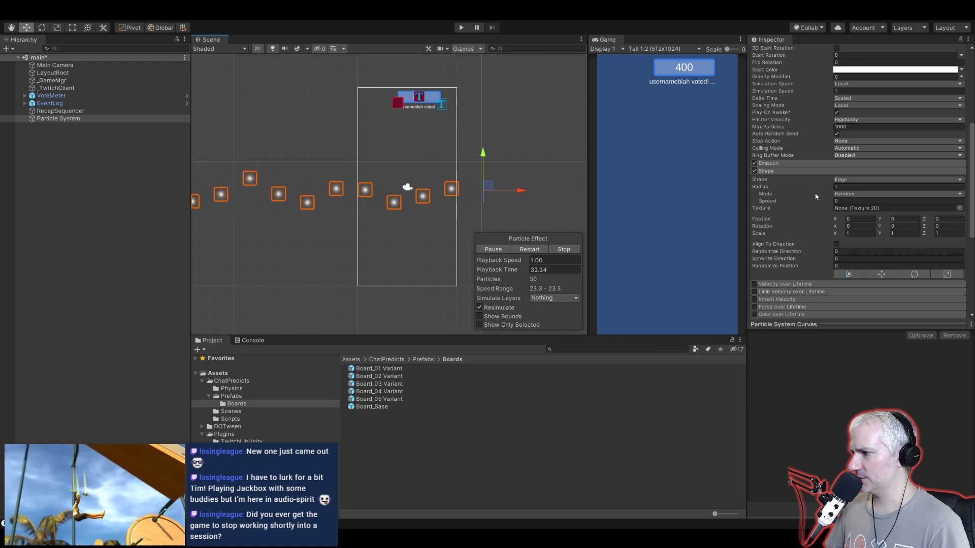
left_click_drag(762, 188, 801, 194)
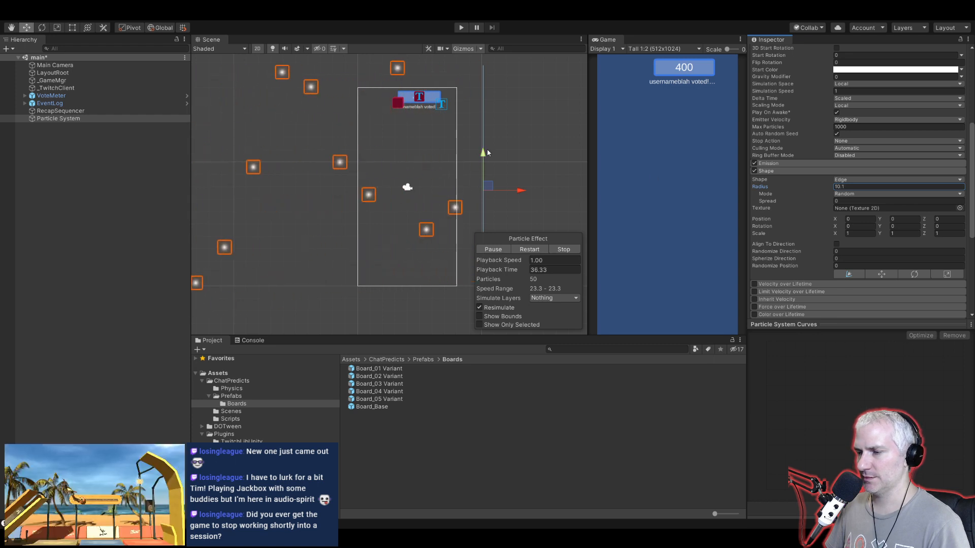
Step: Enable Trails on the Particle System and assign Default-Line as the Renderer's Trail Material
scroll(795, 243, "down", 5)
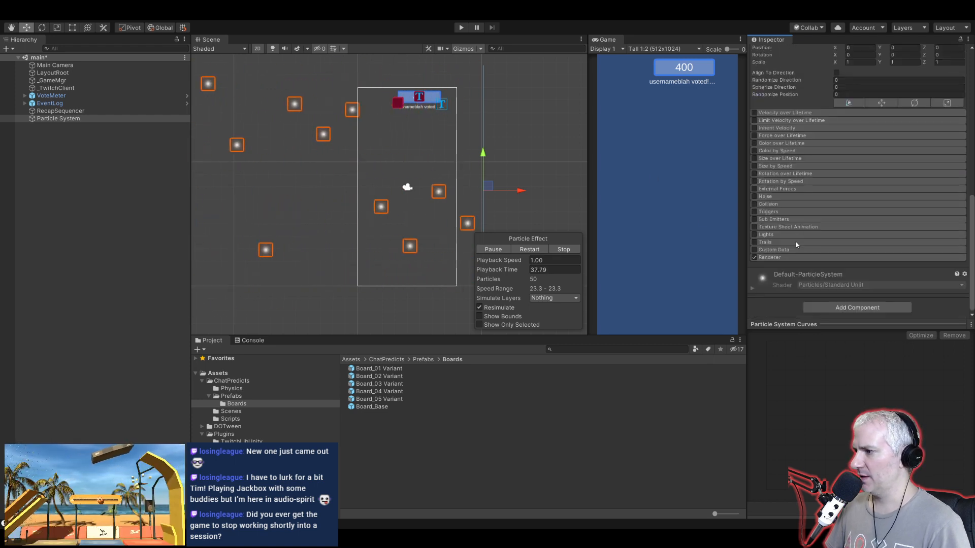
left_click(768, 258)
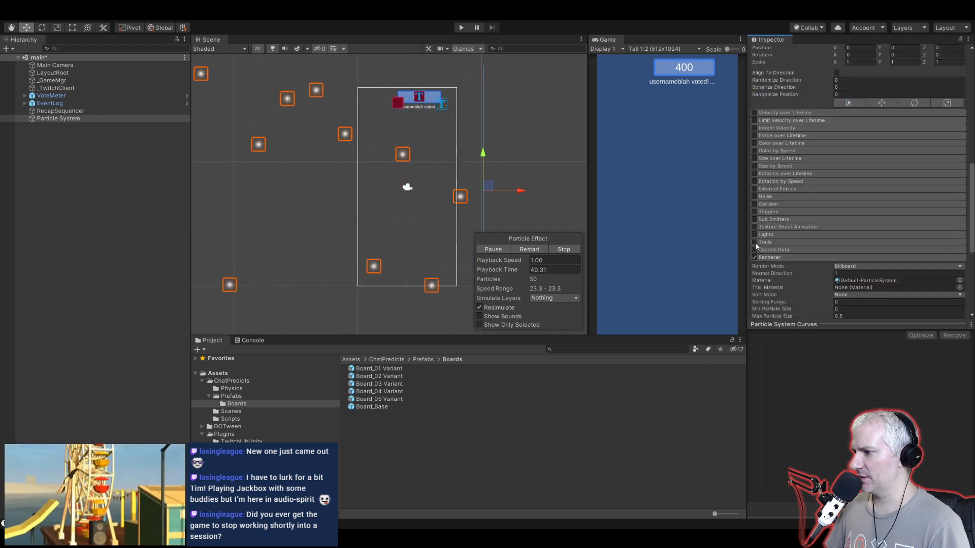
left_click(754, 242)
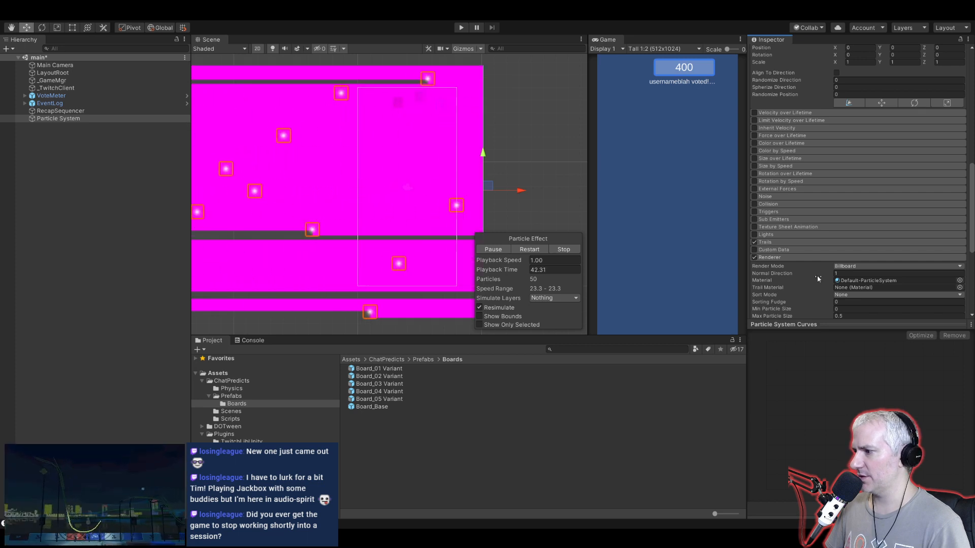
scroll(821, 276, "down", 3)
left_click(955, 201)
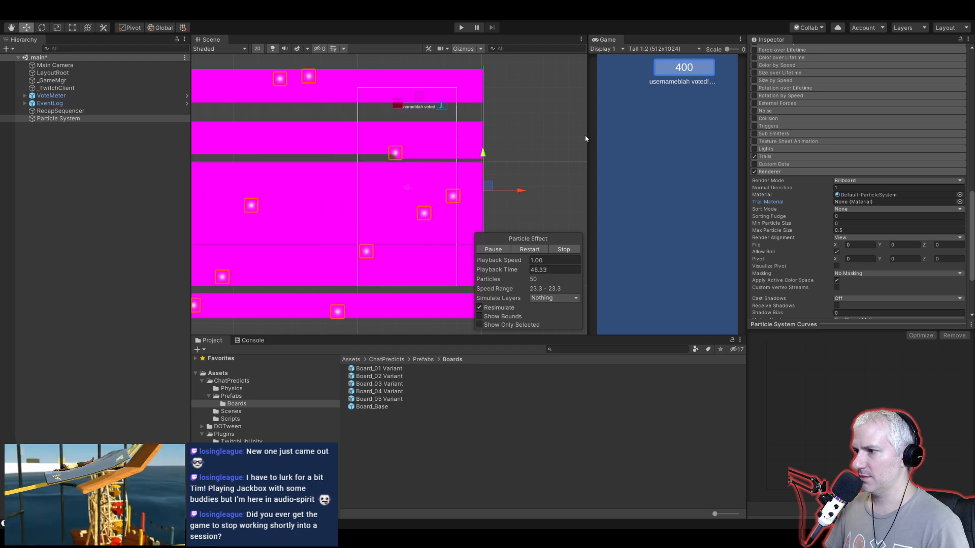
left_click(609, 138)
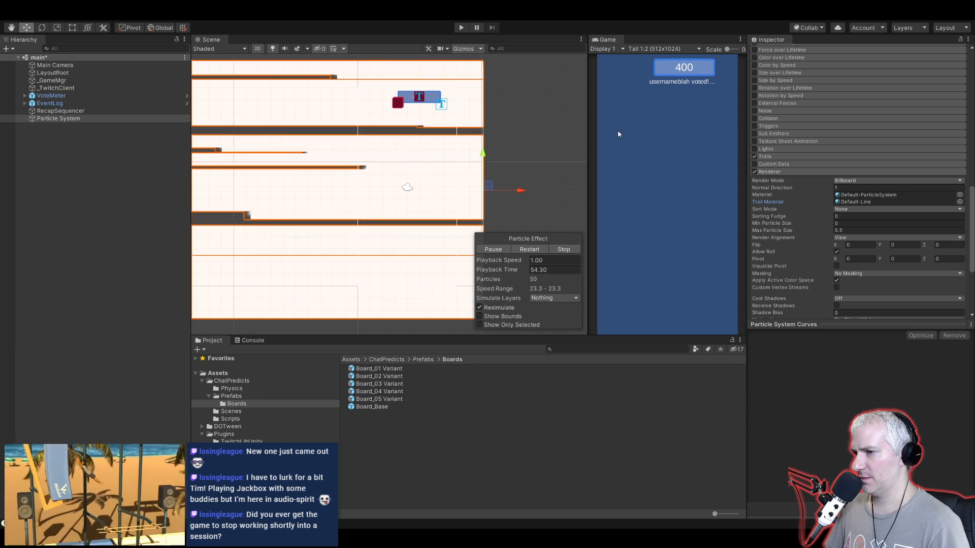
Step: Open the Trails module to review its settings and reduce the Particle System's Start Size to 0.26
scroll(830, 245, "up", 3)
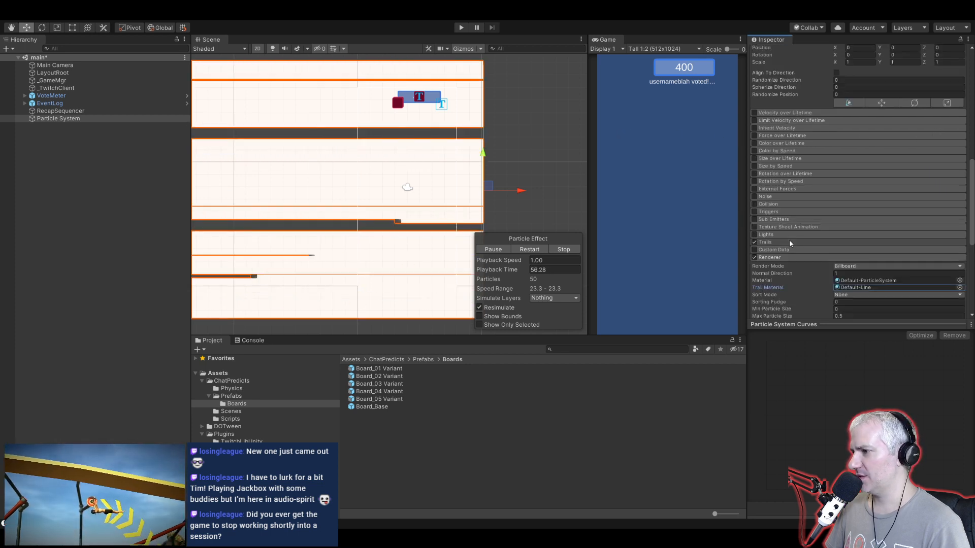
left_click(831, 243)
scroll(843, 244, "down", 3)
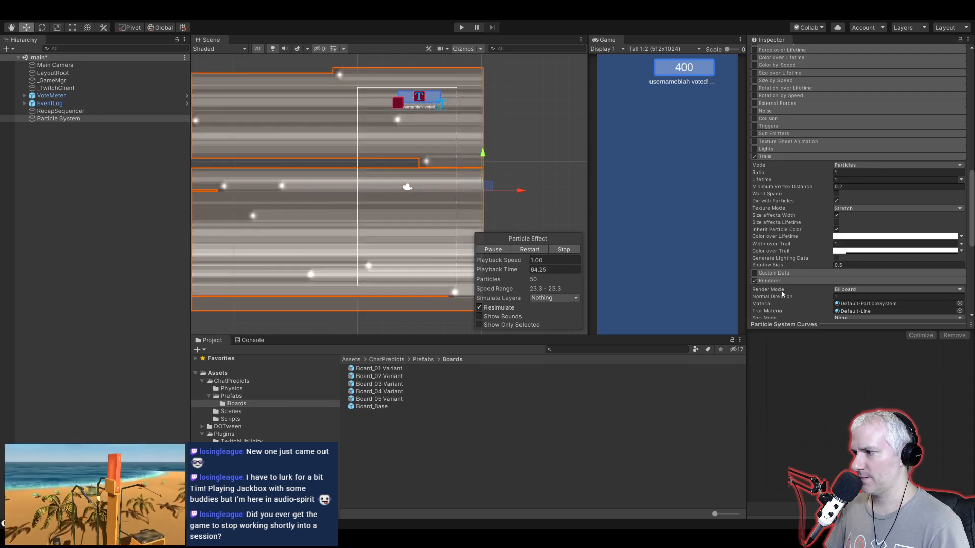
scroll(809, 228, "down", 6)
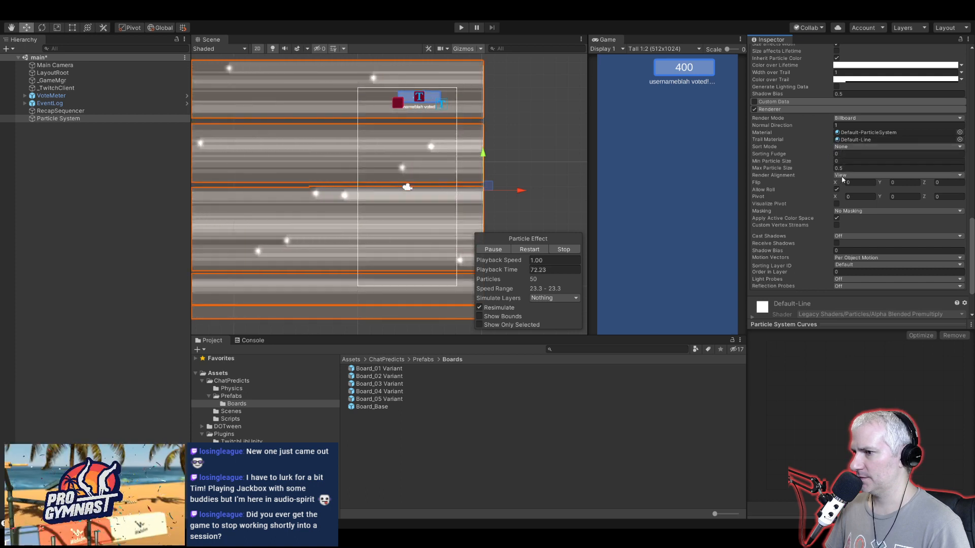
scroll(843, 212, "up", 10)
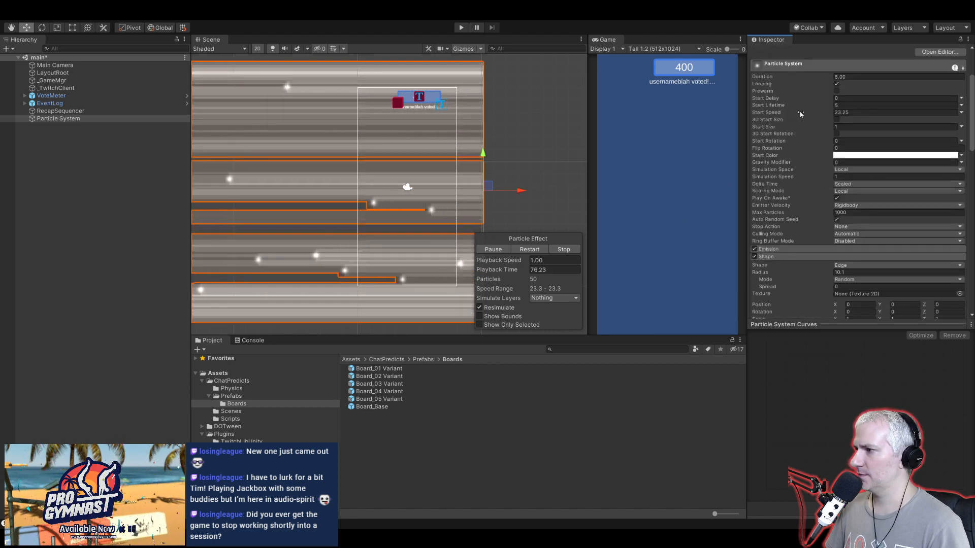
left_click_drag(781, 128, 768, 128)
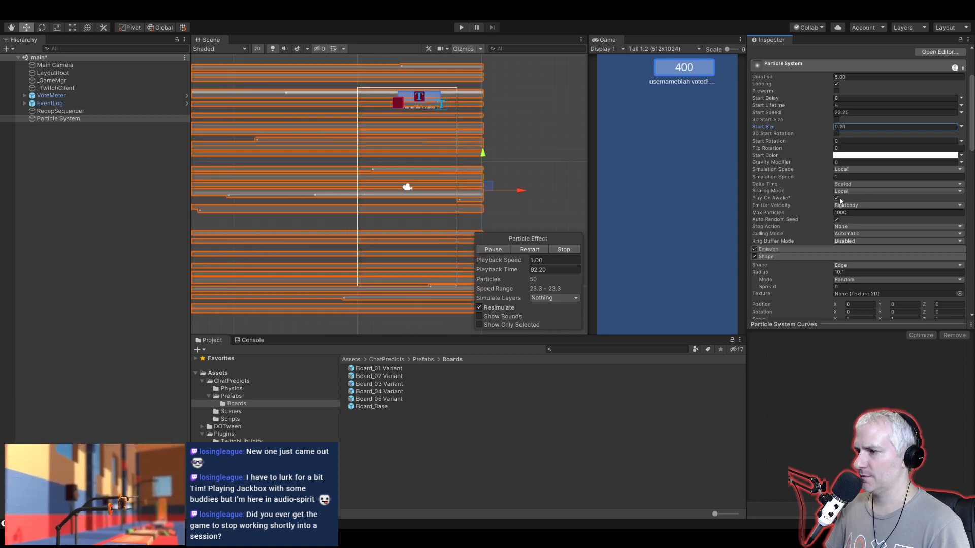
Step: Set the Trails module's Lifetime to 0.1
scroll(501, 203, "down", 3)
middle_click_drag(511, 187, 555, 174)
scroll(852, 213, "down", 10)
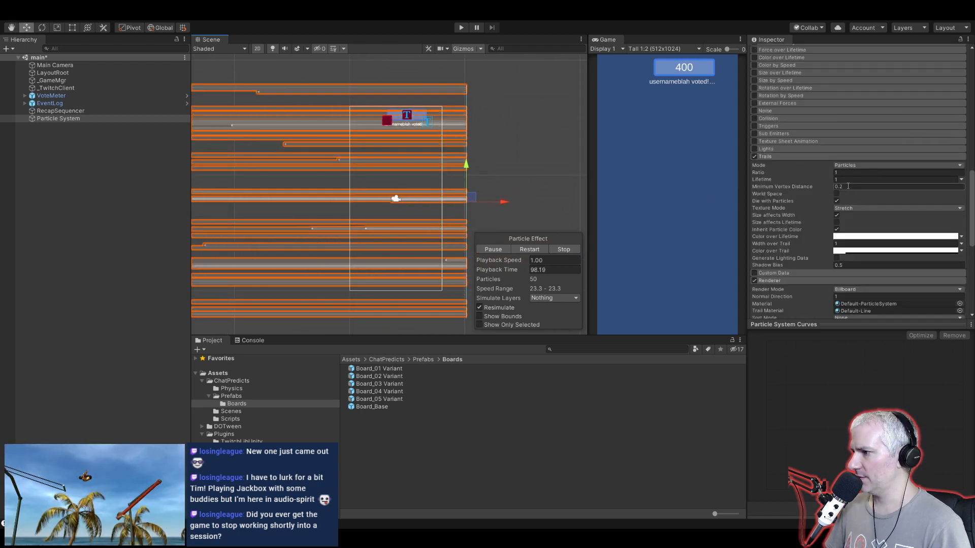
type("0.")
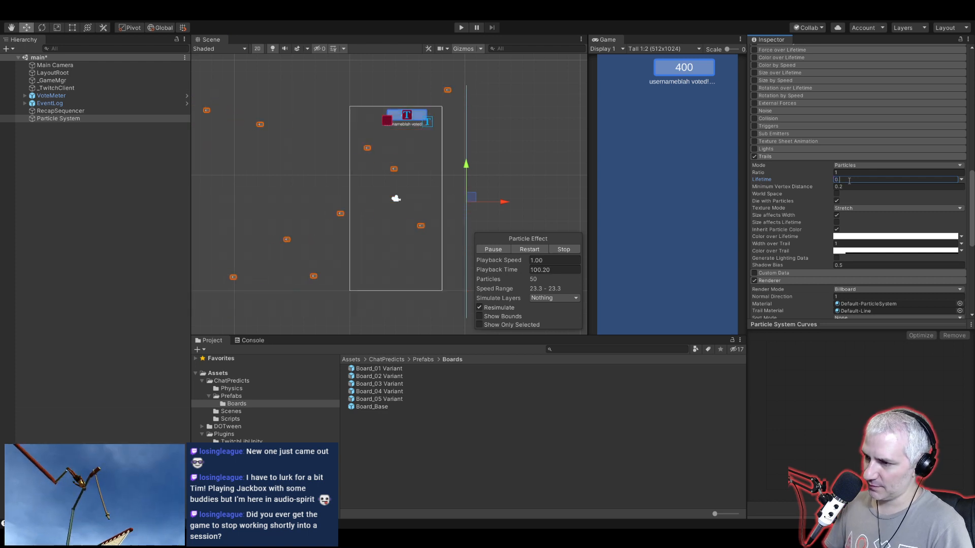
type("2")
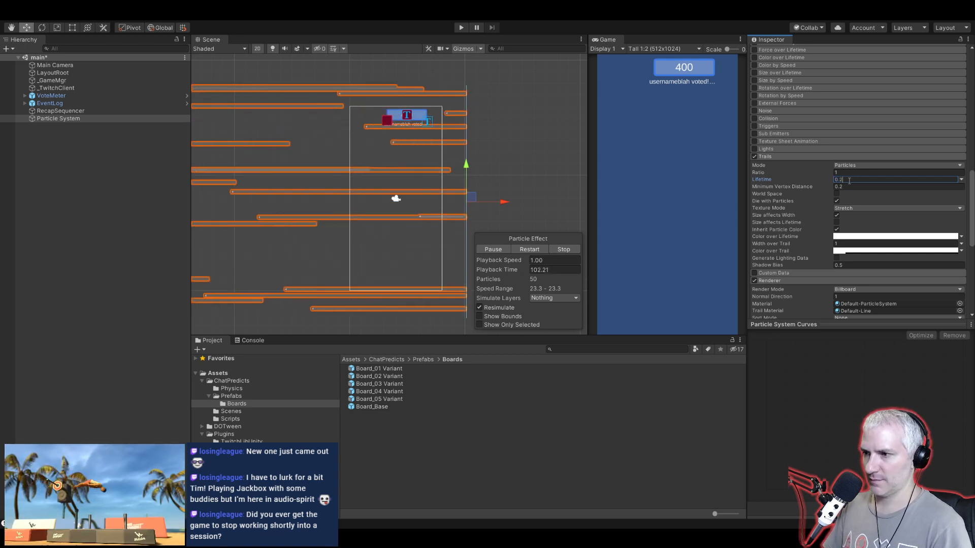
key("BackSpace")
type("1")
Step: Set the Particle System's Start Lifetime to 1
scroll(849, 180, "up", 3)
scroll(849, 183, "up", 7)
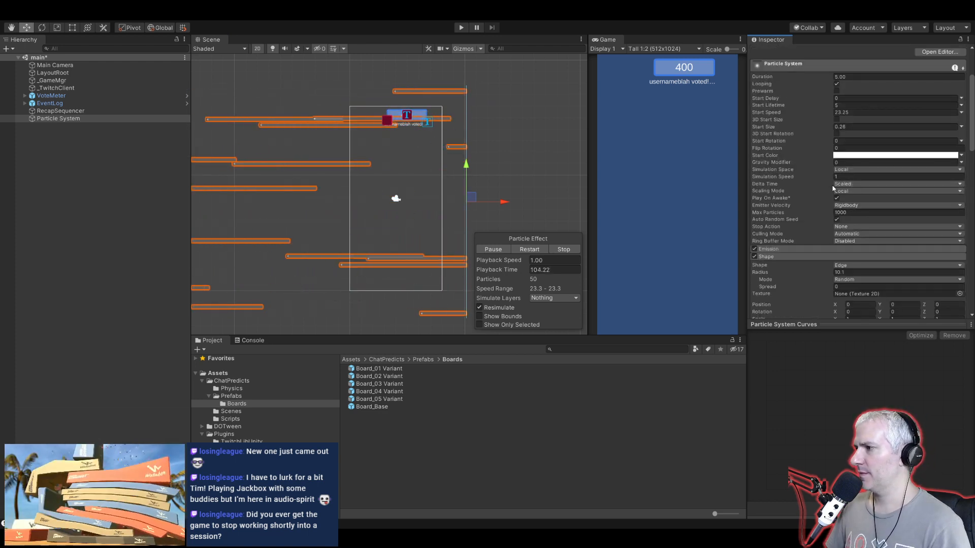
left_click(846, 105)
type("1")
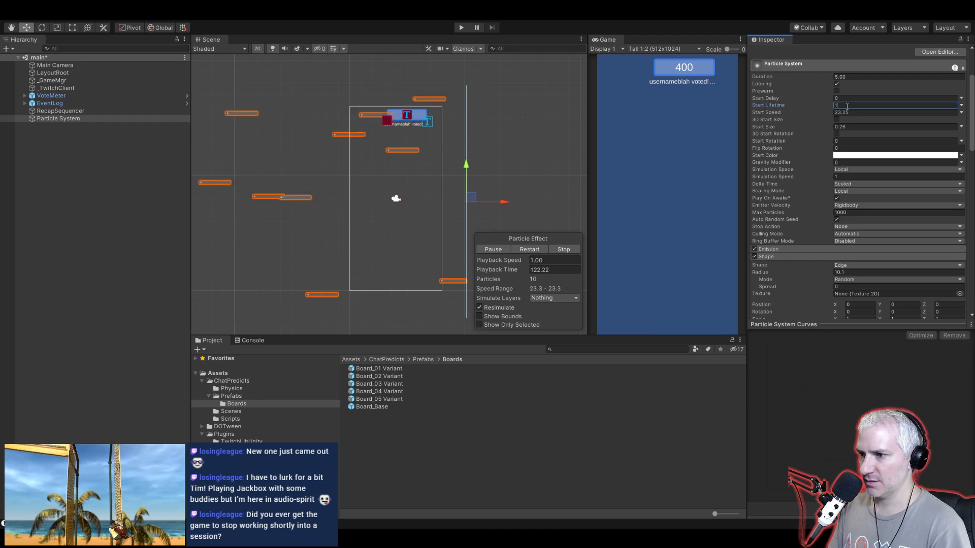
Step: Lengthen the streaks by setting the Trails module's Lifetime to 0.3
scroll(822, 171, "down", 10)
scroll(818, 172, "down", 8)
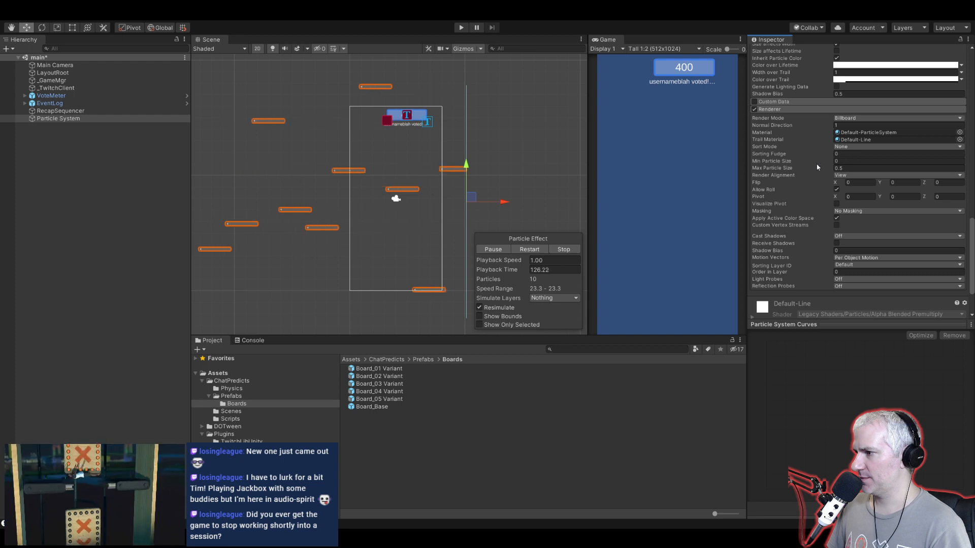
scroll(816, 167, "up", 4)
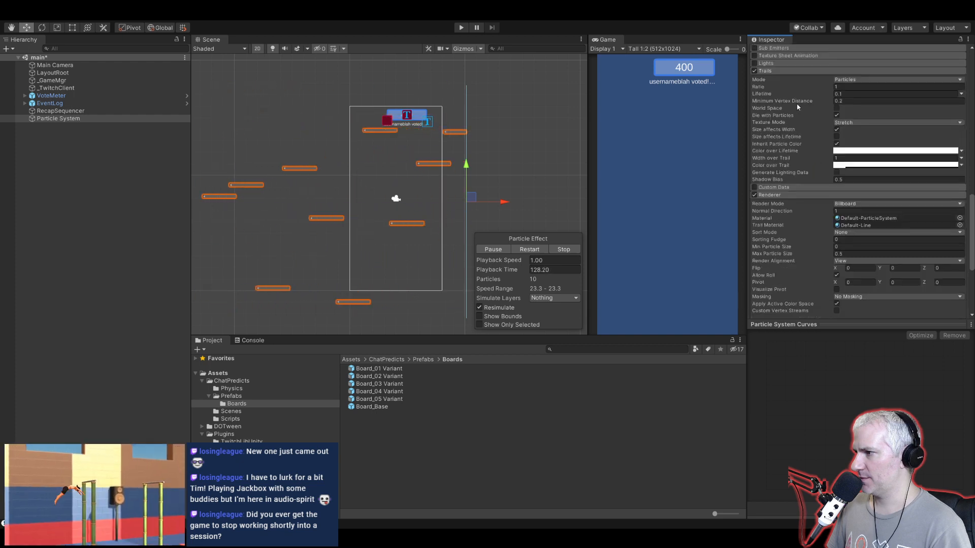
left_click(852, 94)
type("0.3")
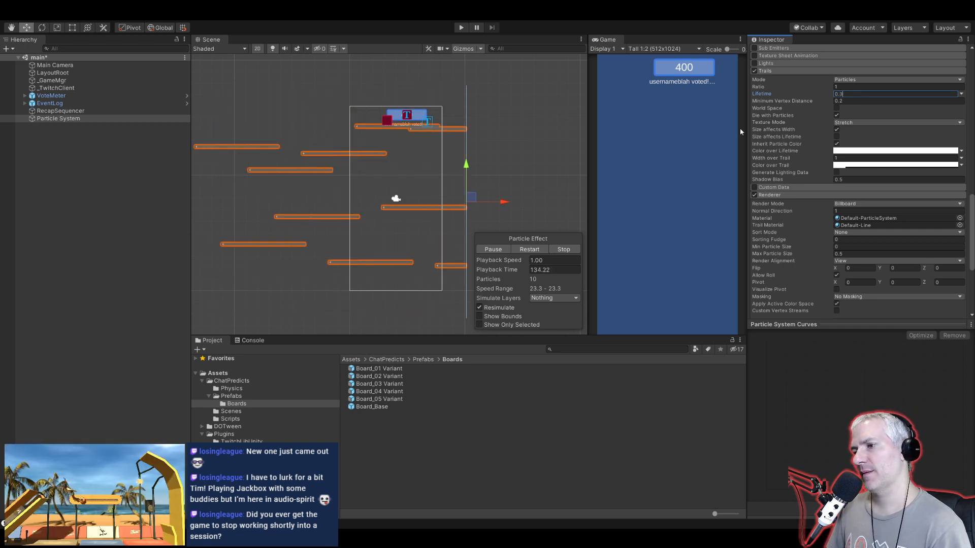
Step: Make the Particle System's white Start Color fully transparent to hide the particle heads
scroll(815, 158, "up", 15)
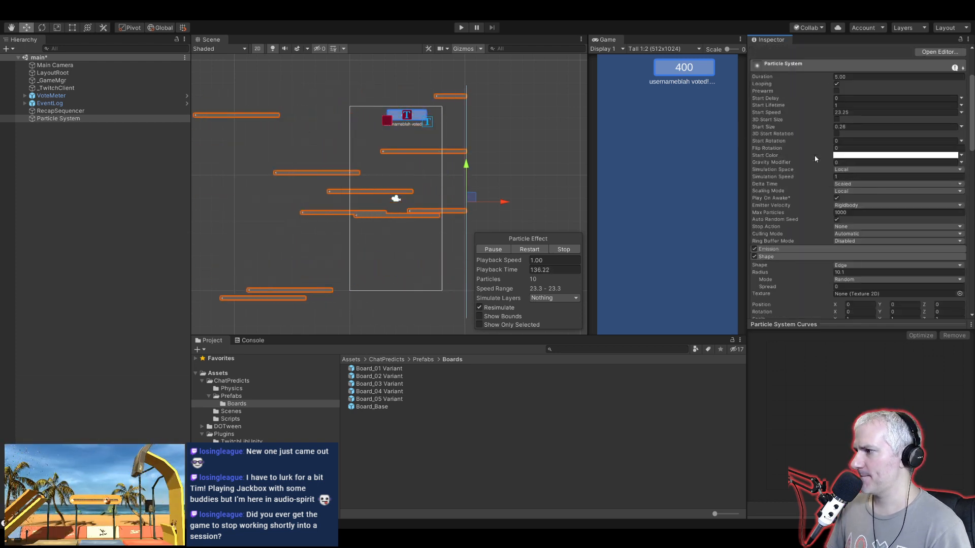
left_click(853, 155)
left_click_drag(746, 414, 735, 420)
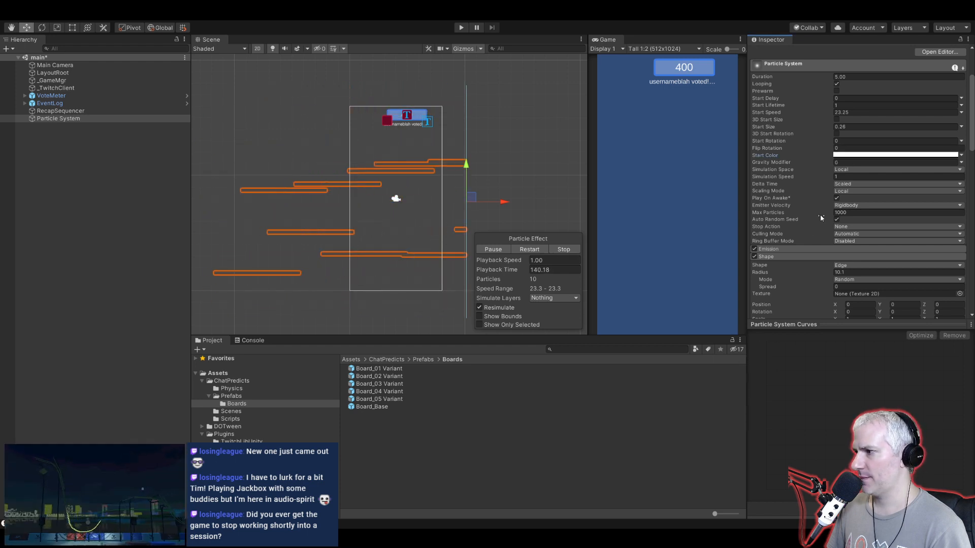
Step: Disable Inherit Particle Color in the Trails module and set Color over Trail to a white gradient fading to transparent
scroll(820, 215, "down", 15)
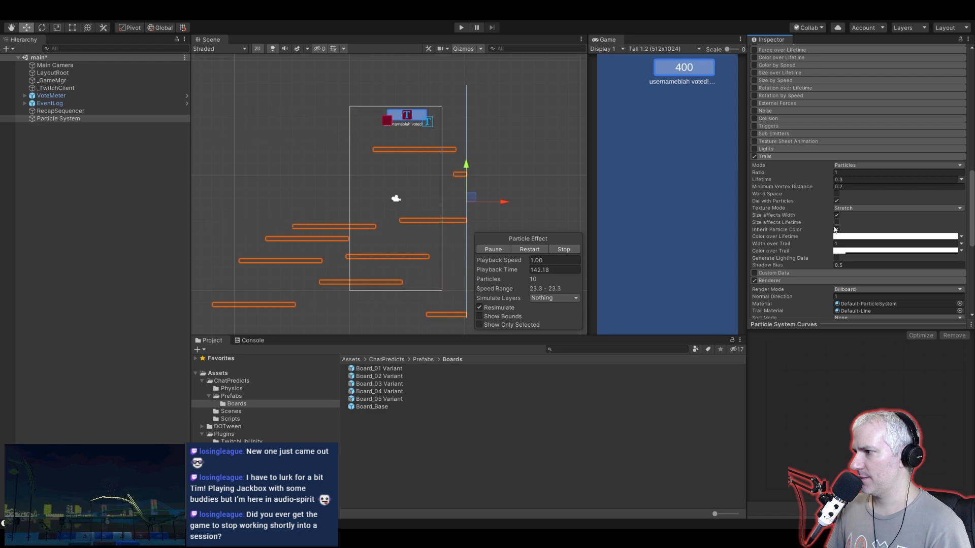
left_click(836, 230)
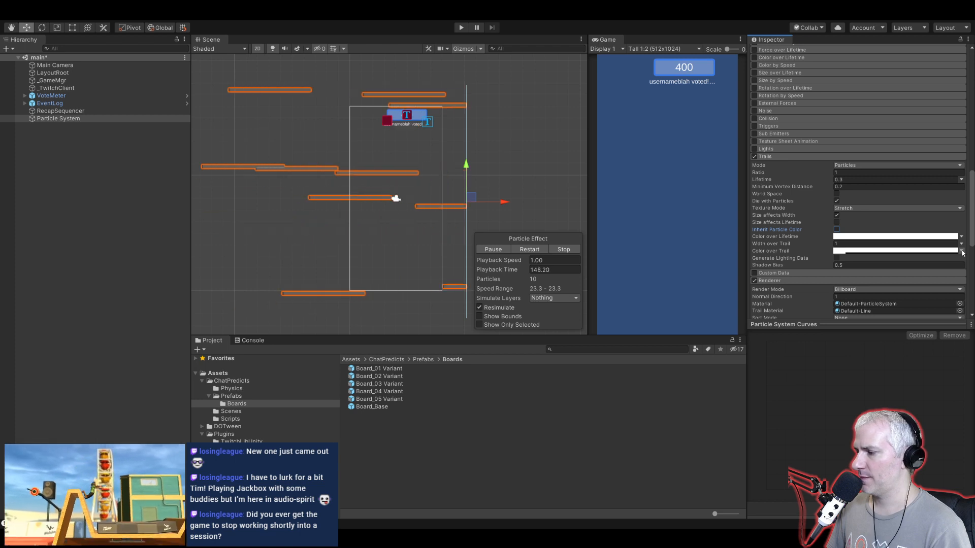
left_click(934, 267)
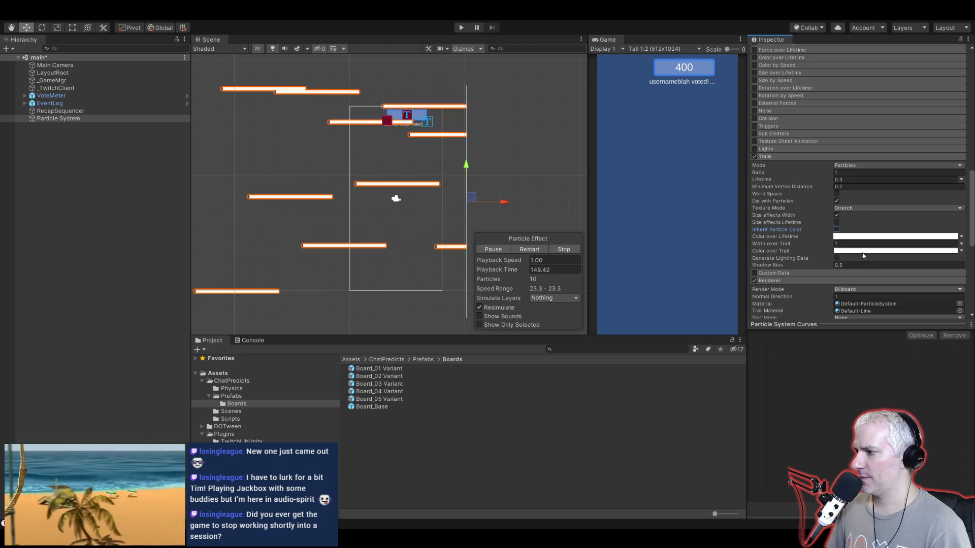
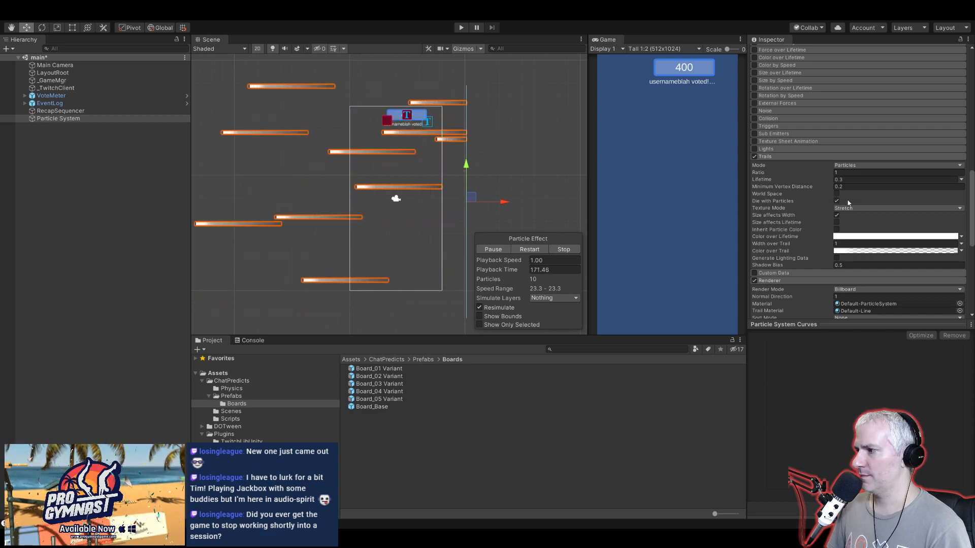
Step: Randomize the Particle System's Start Speed between two constants, 15 and 30
scroll(815, 227, "up", 15)
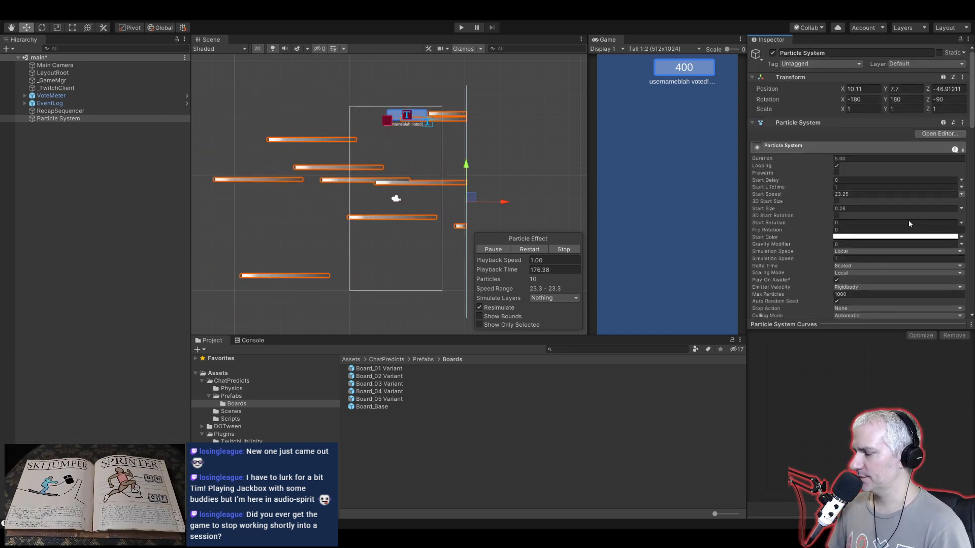
left_click(909, 224)
left_click(843, 195)
type("15")
key("Tab")
type("30")
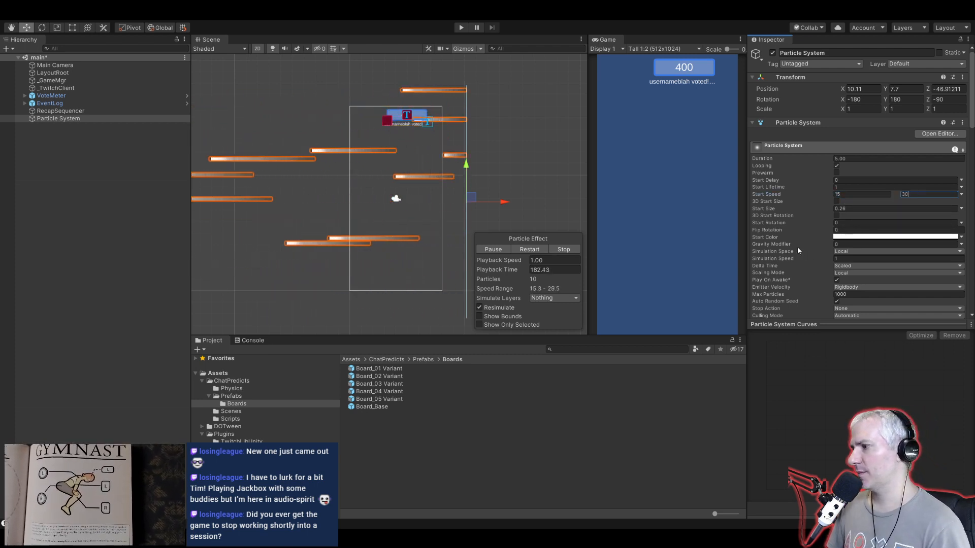
Step: Expand the Emission module and try Rate over Time values of 40 and 25
scroll(797, 247, "down", 6)
left_click(779, 160)
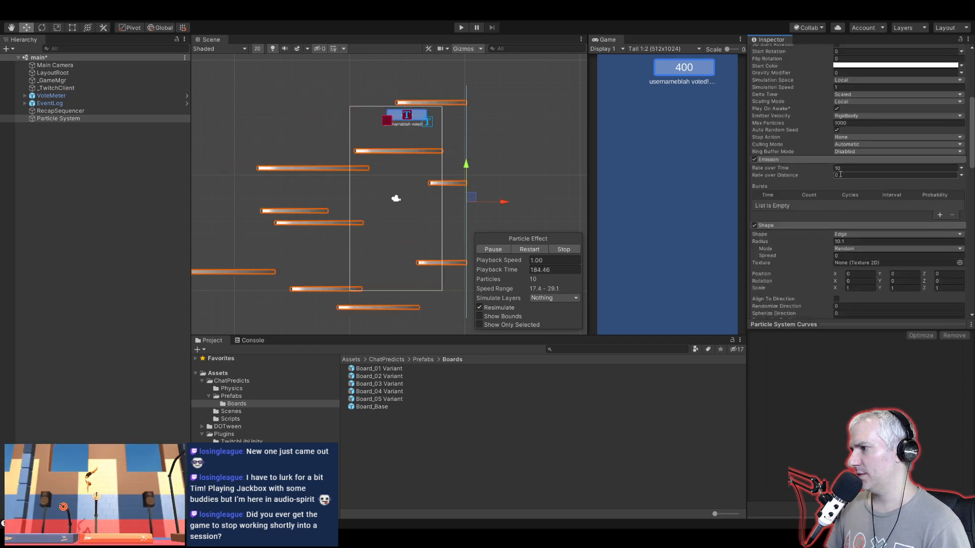
left_click(845, 167)
type("4")
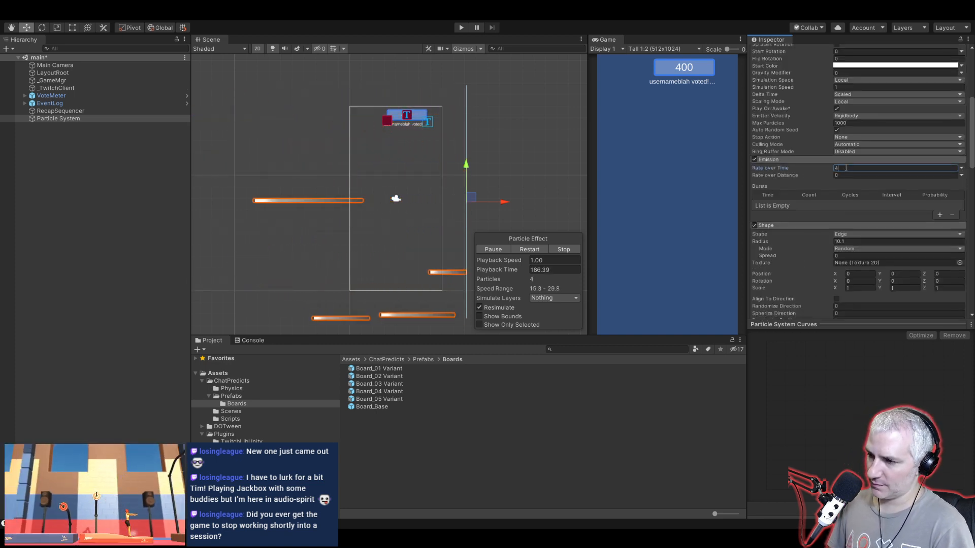
type("0")
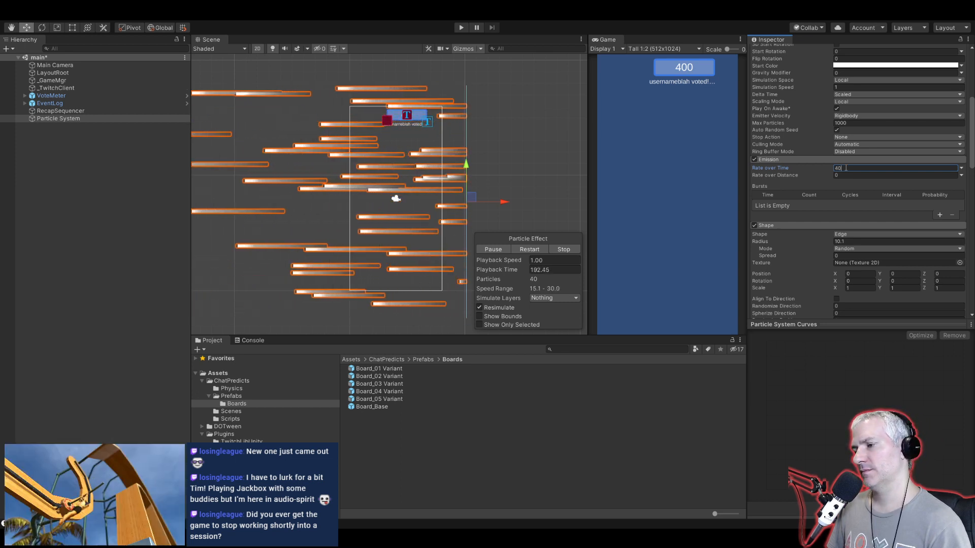
left_click_drag(846, 168, 825, 169)
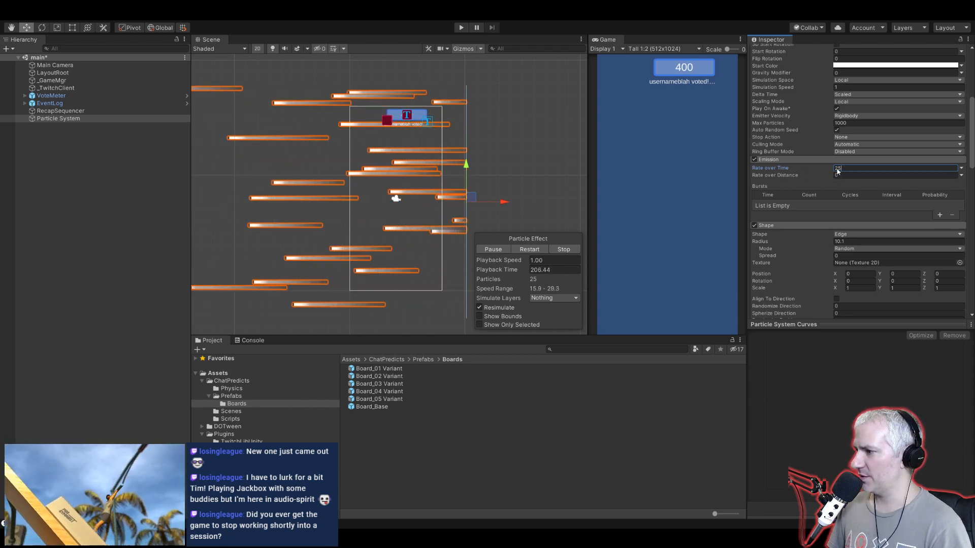
Step: Set Rate over Time to 0, add a burst with Count 8 and Cycles 3, and replay the effect
left_click_drag(845, 169, 813, 168)
type("0")
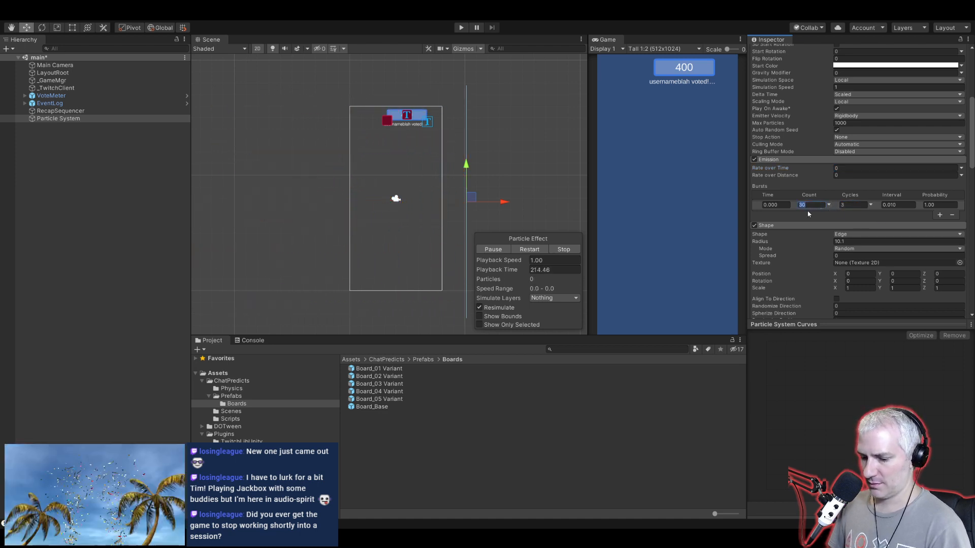
type("8")
left_click(562, 250)
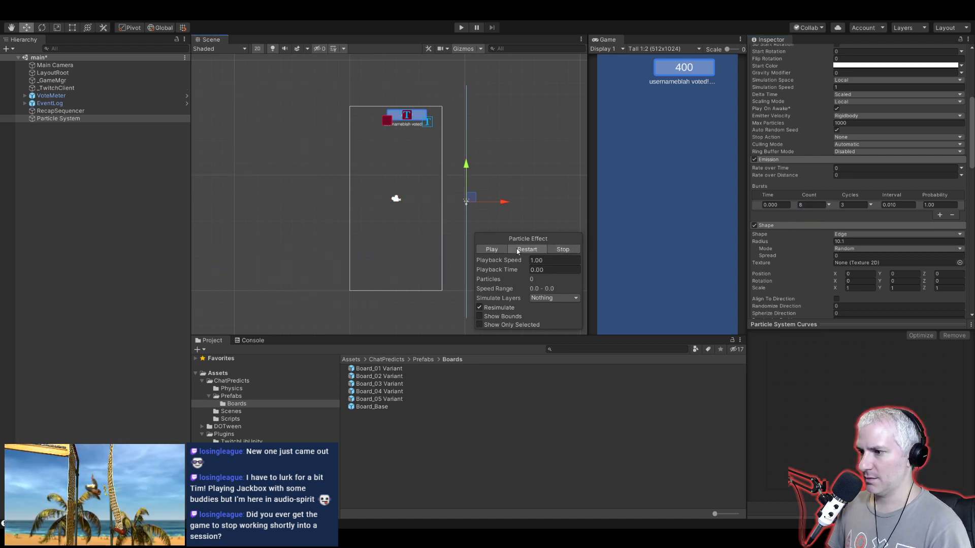
left_click(492, 249)
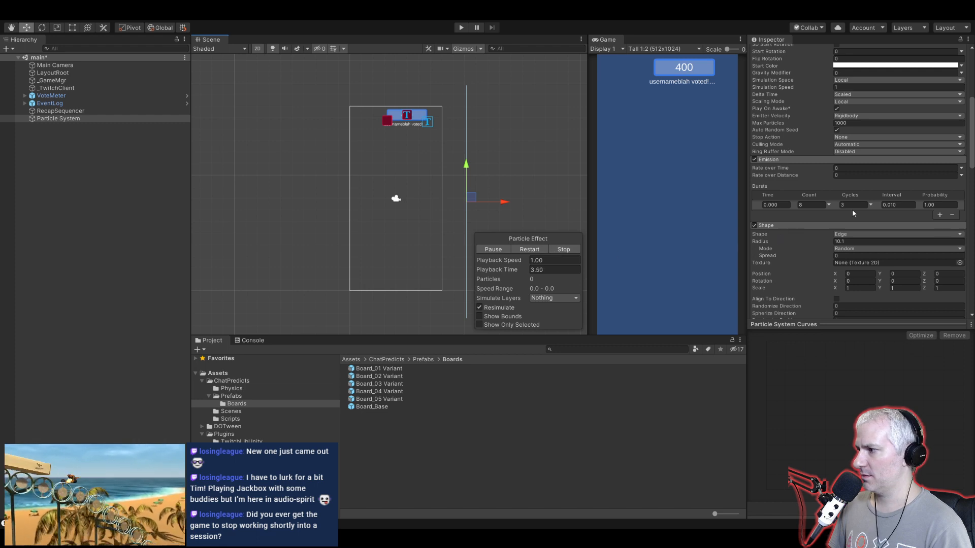
Step: Set the burst's Interval to 0.1 and replay the effect several times to check it
type("0.1")
key("Return")
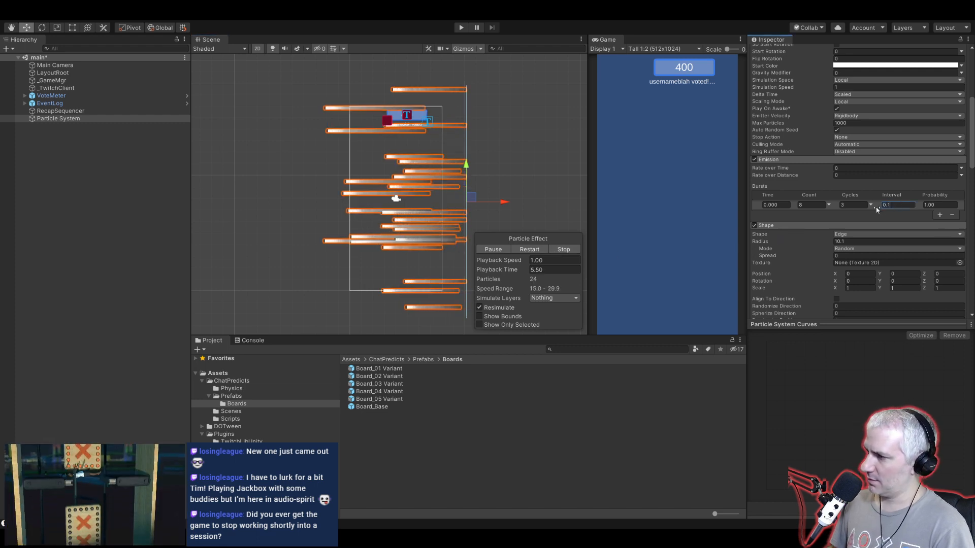
left_click(491, 249)
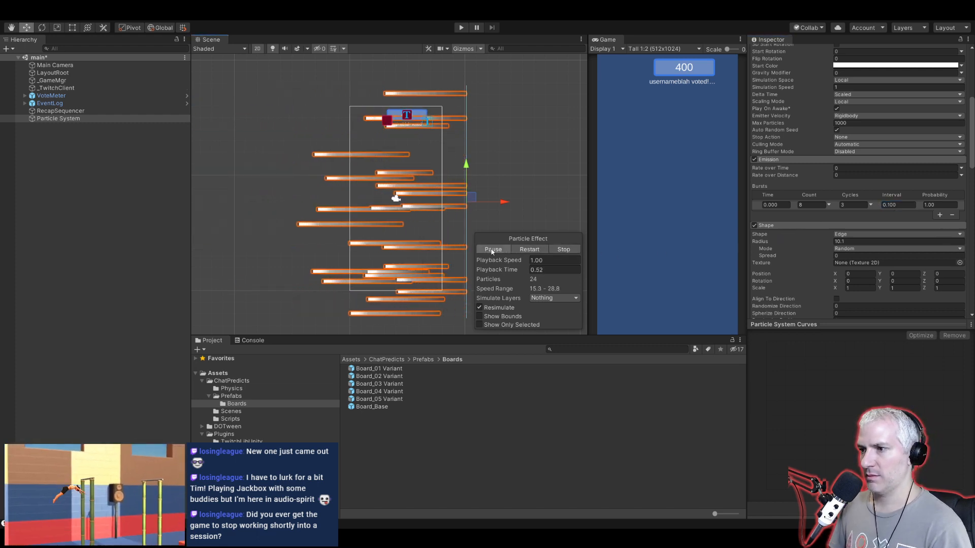
left_click(491, 249)
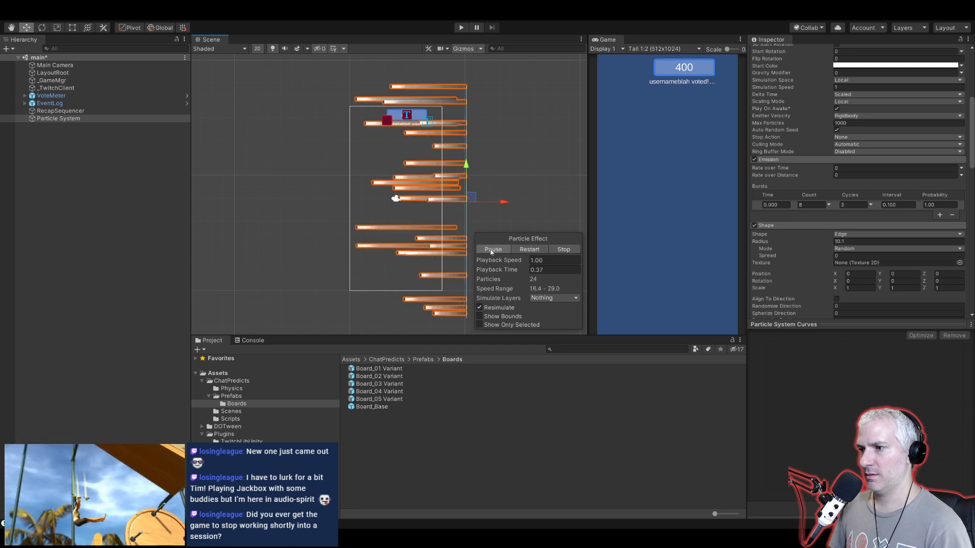
left_click(491, 249)
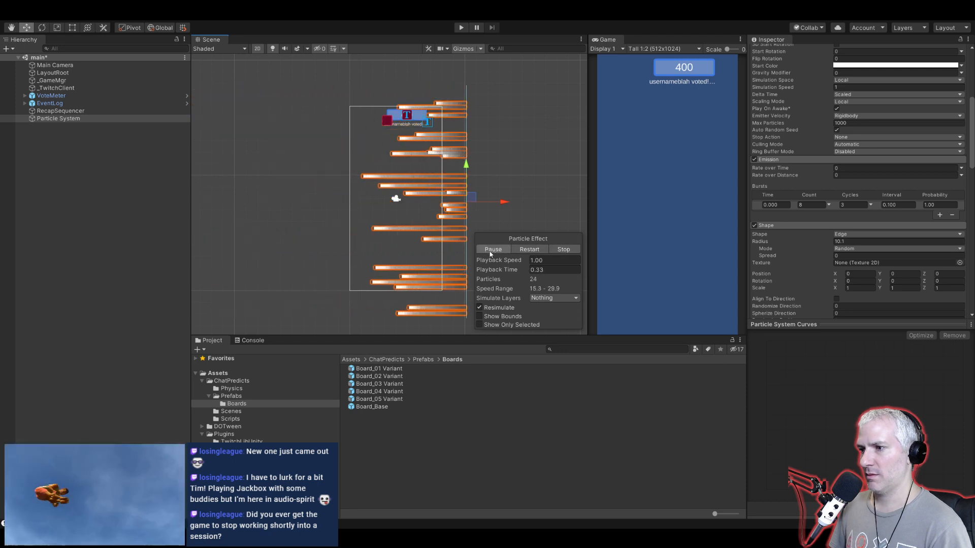
Step: Raise the random Start Speed range to 30 and 50 and replay the effect
scroll(824, 199, "up", 6)
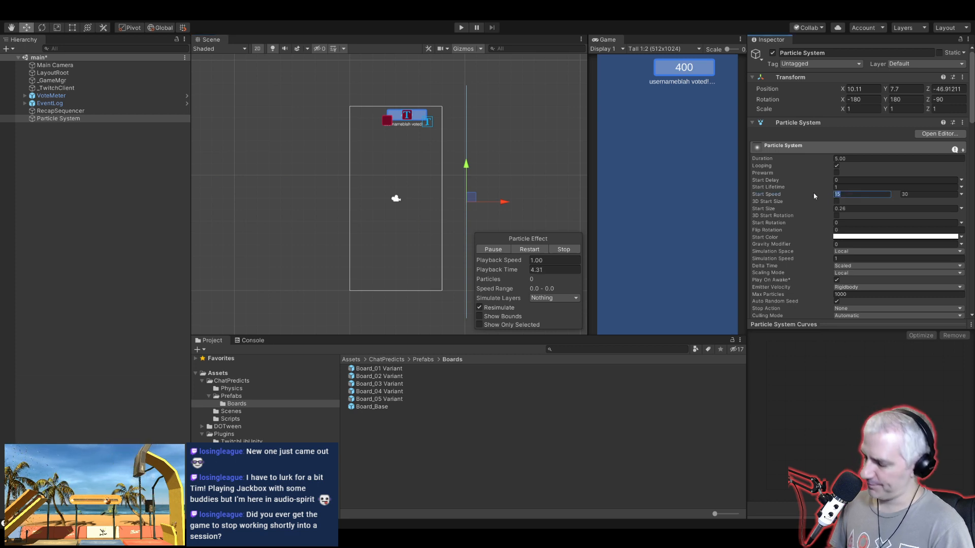
type("30")
key("Tab")
type("50")
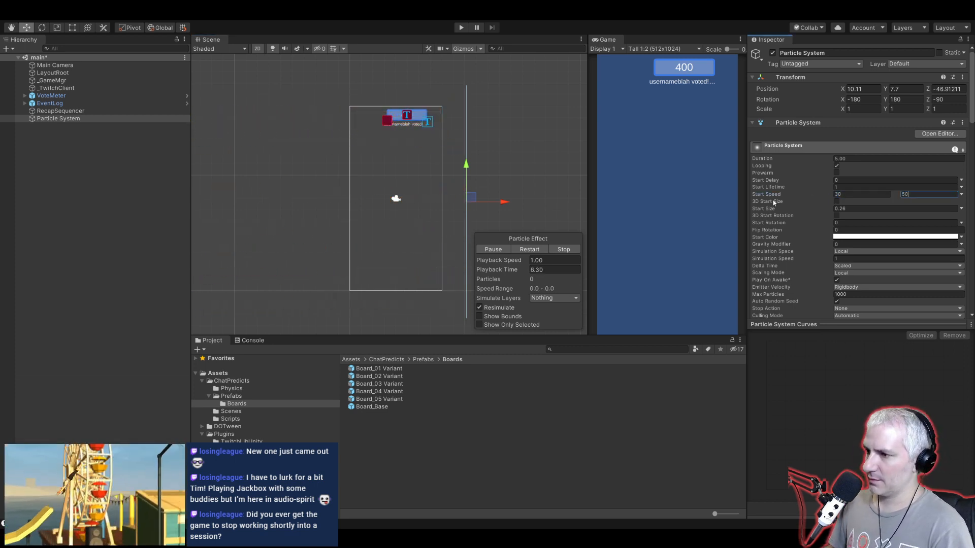
left_click(493, 249)
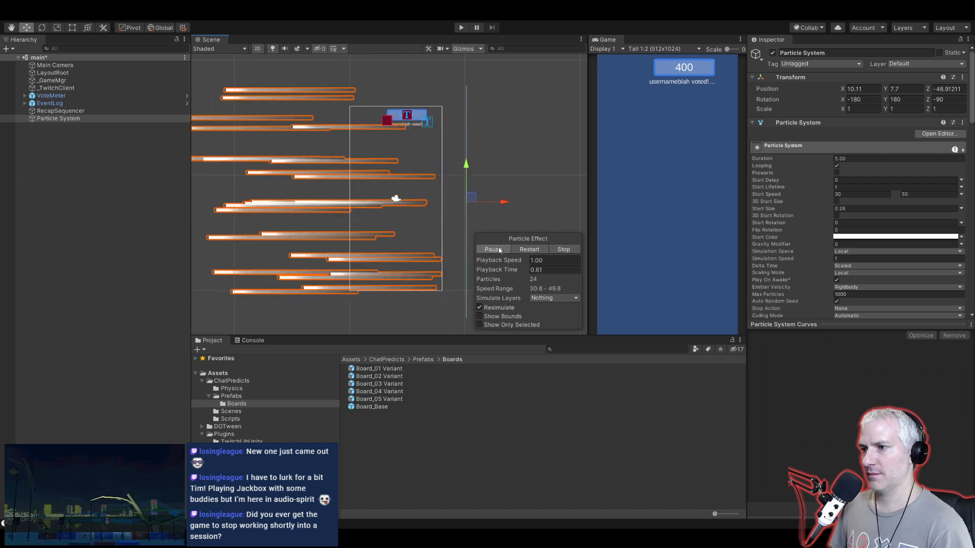
left_click(560, 250)
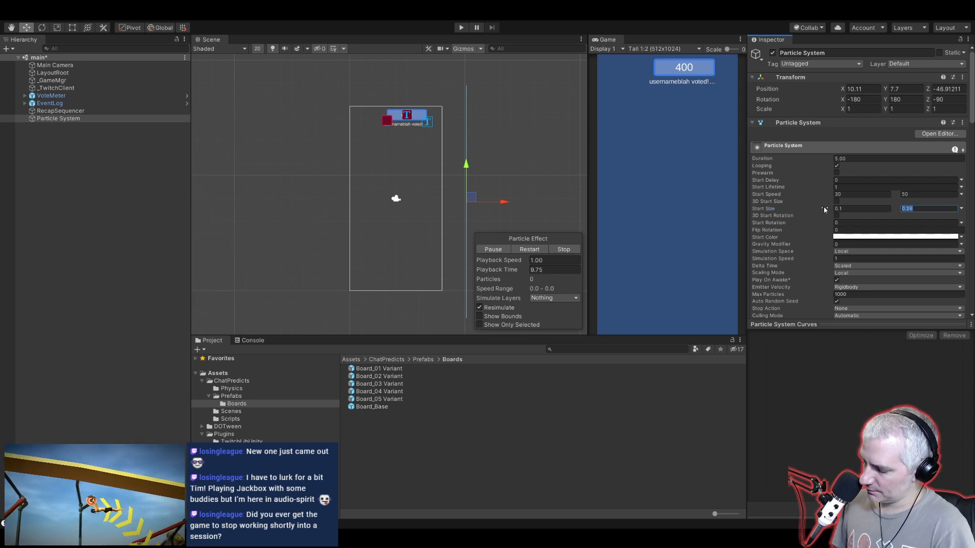
Step: Randomize the Start Size between 0.1 and 0.4 and replay the effect to compare streak widths
type("2")
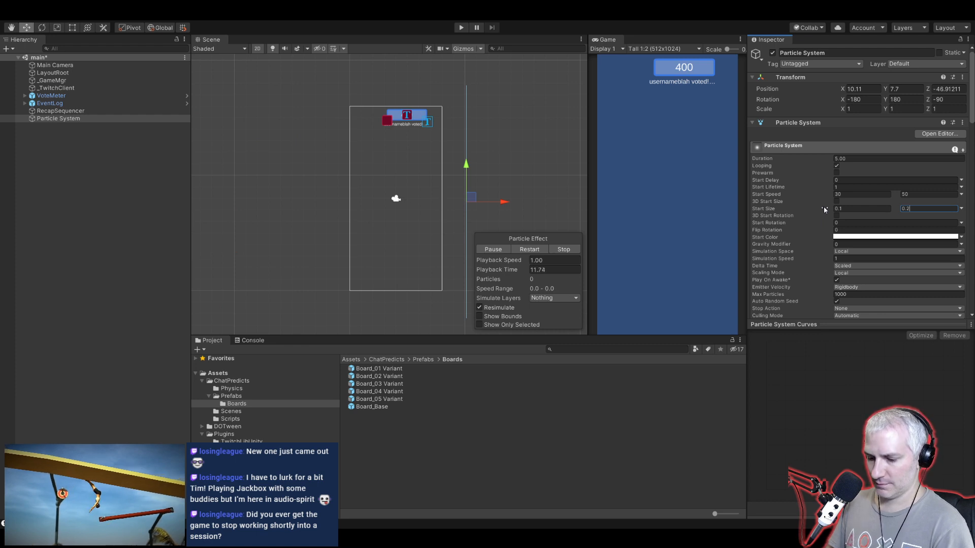
left_click(491, 249)
left_click(503, 251)
left_click(492, 250)
left_click(488, 250)
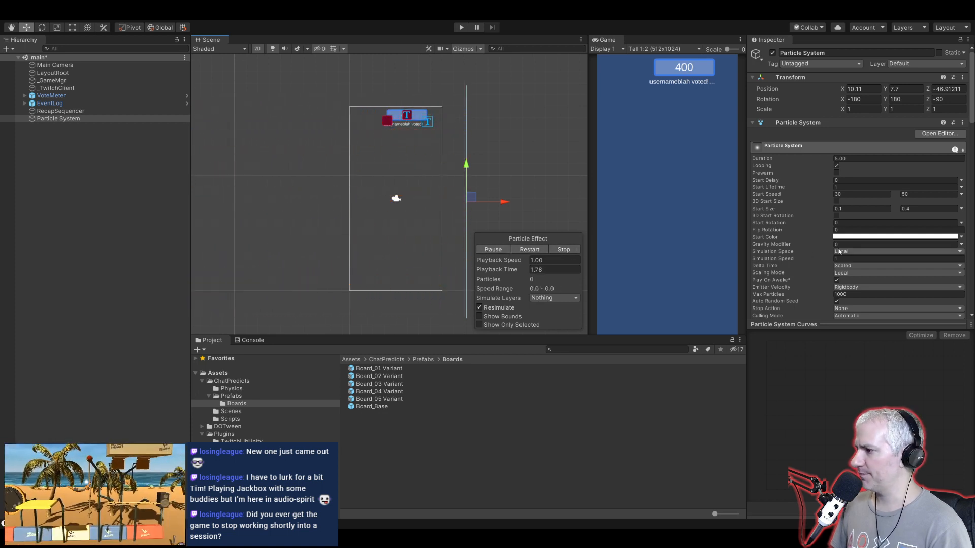
Step: Set the Trails module's Color over Lifetime to a white gradient that fades to transparent
scroll(839, 250, "down", 15)
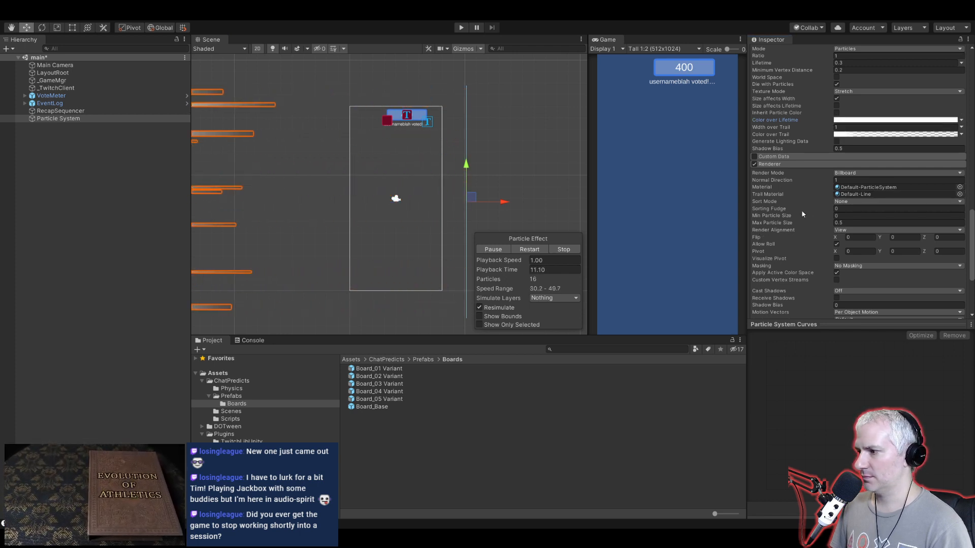
left_click_drag(753, 274, 322, 267)
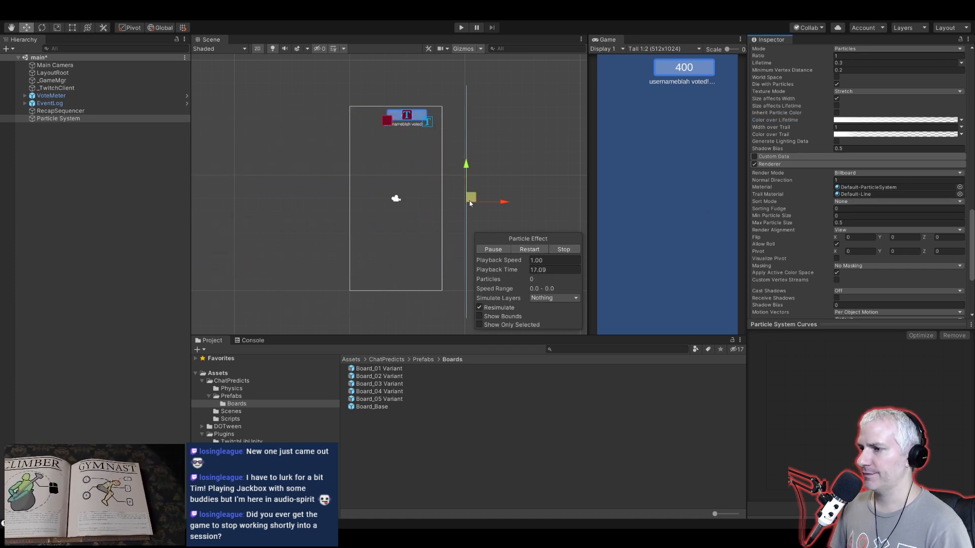
Step: Replay the particle effect several times to check how the fading streak trails look
scroll(479, 200, "down", 2)
left_click(561, 249)
left_click(492, 249)
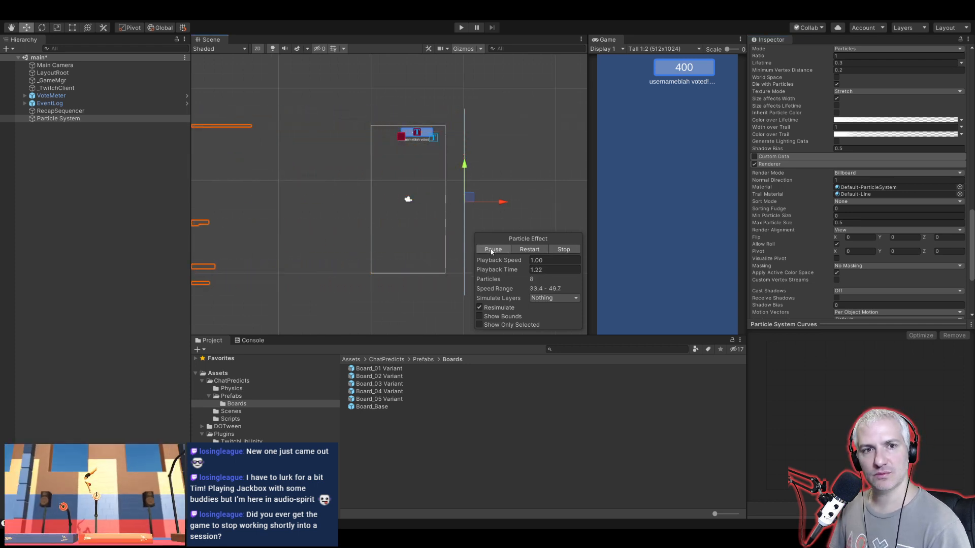
left_click(555, 251)
left_click(500, 252)
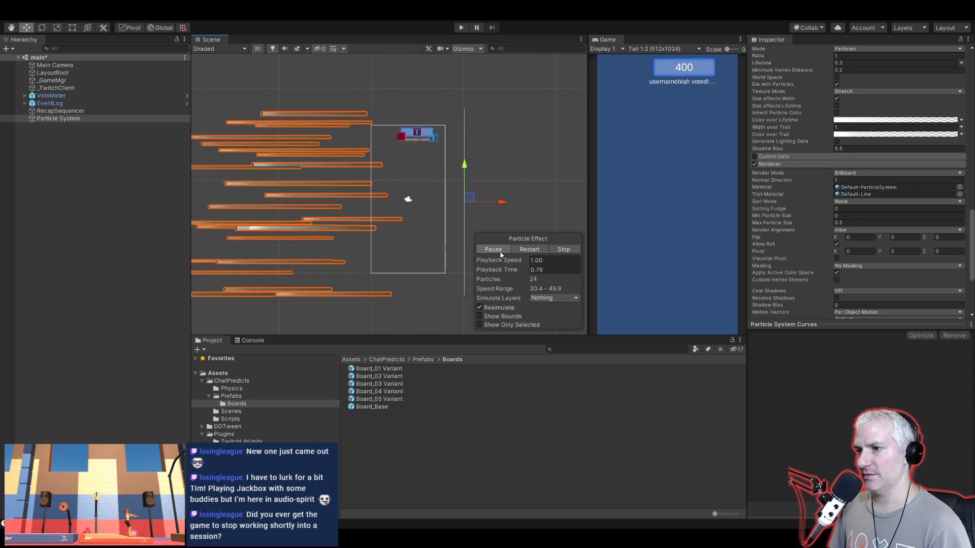
left_click(559, 251)
left_click(494, 252)
left_click(559, 250)
Step: Rename the Particle System object as RewindParticles
left_click(31, 120)
key("F2")
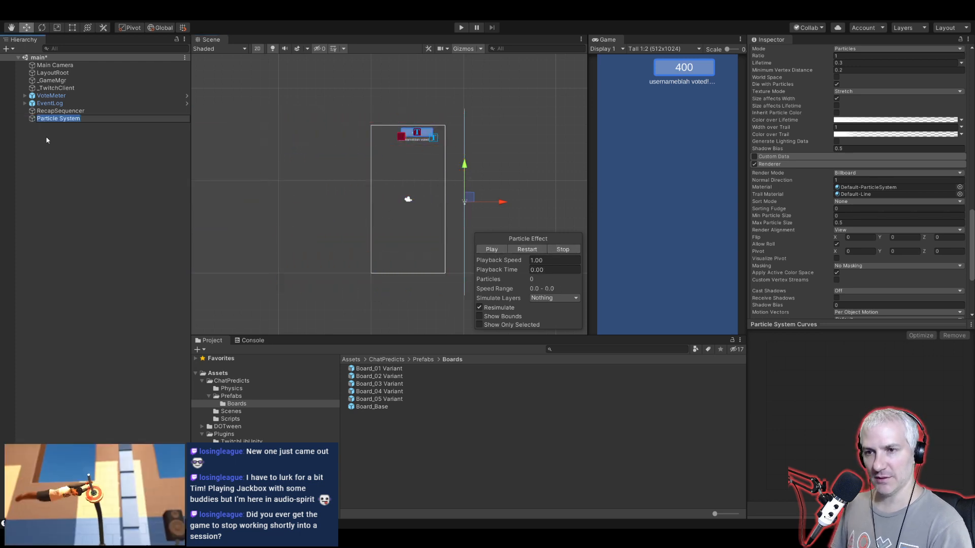
type("RewindEf")
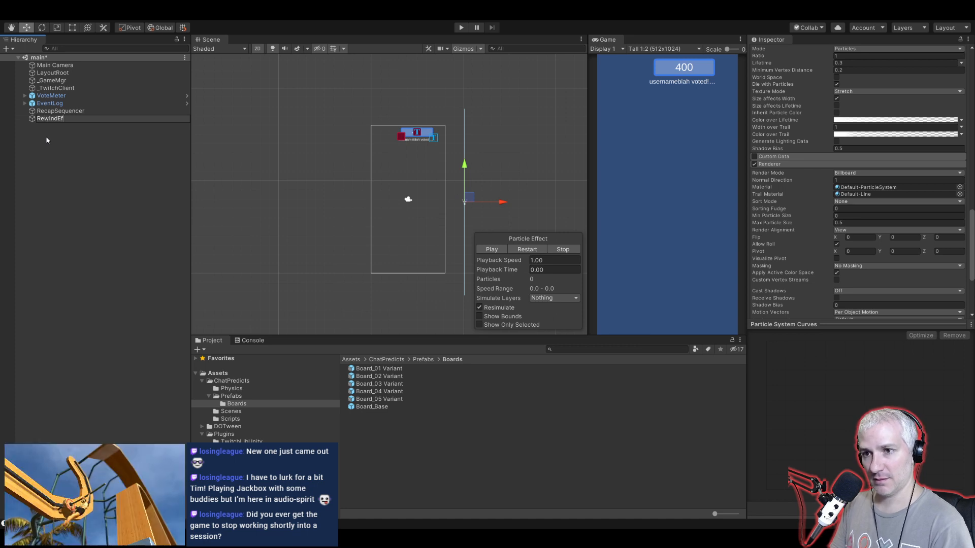
type("Particles")
key("Return")
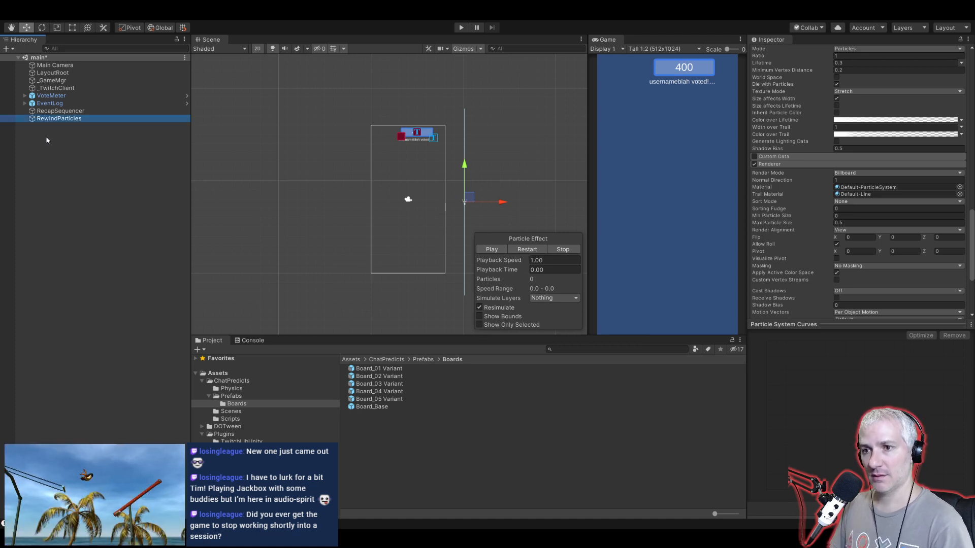
Step: Create a TextMeshPro text object in the scene and move it to the centre of the game frame
left_click(42, 130)
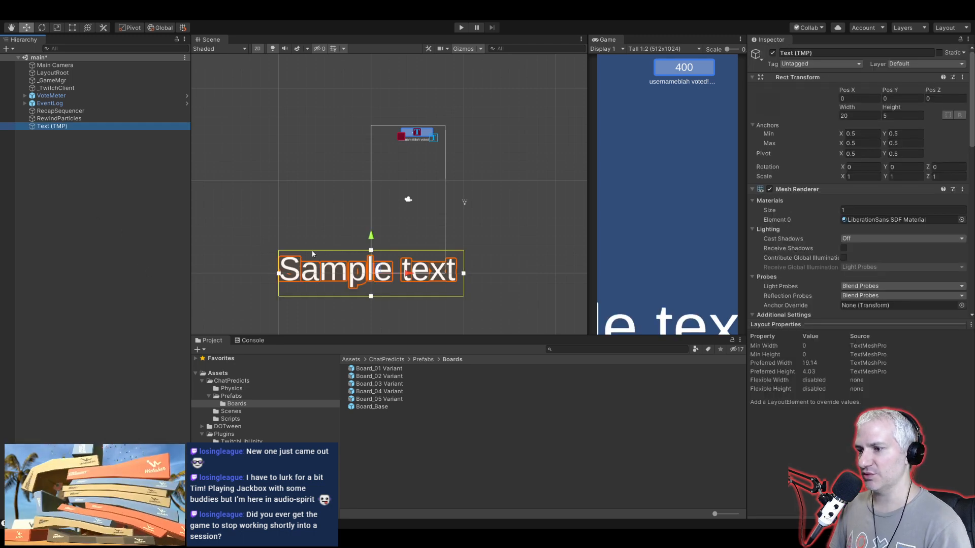
left_click_drag(376, 271, 414, 200)
scroll(795, 231, "down", 5)
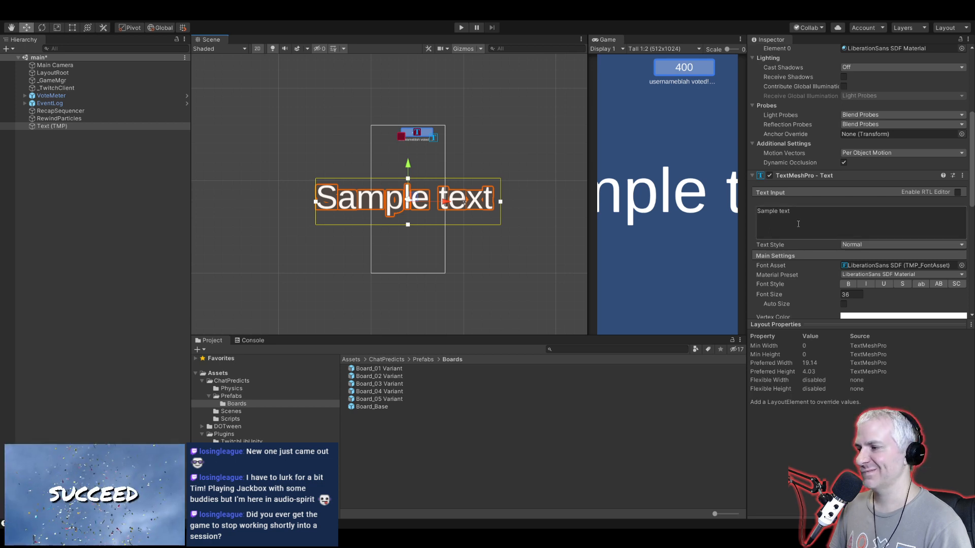
Step: Add the Flexible Layout script to the text object and make it a child of LayoutRoot
scroll(800, 222, "down", 9)
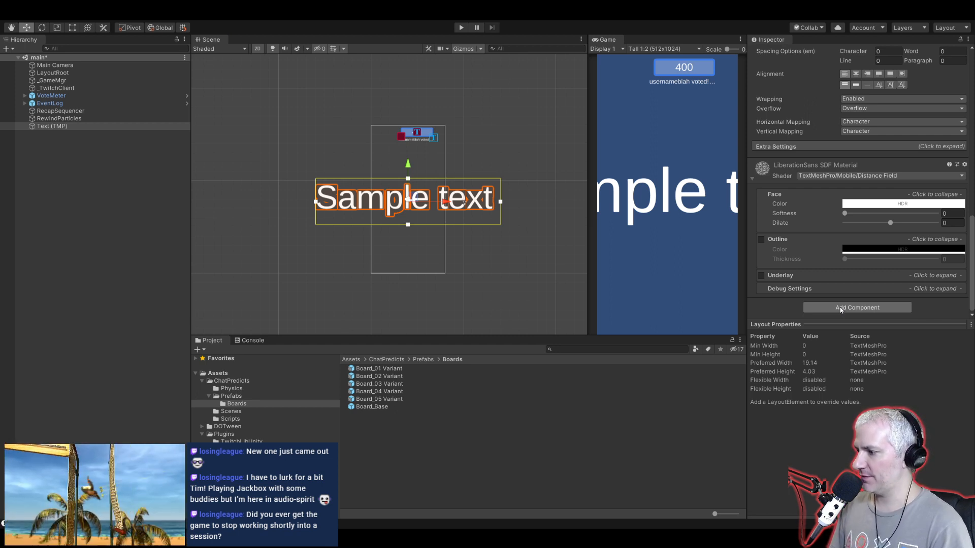
key("Return")
left_click_drag(57, 126, 53, 73)
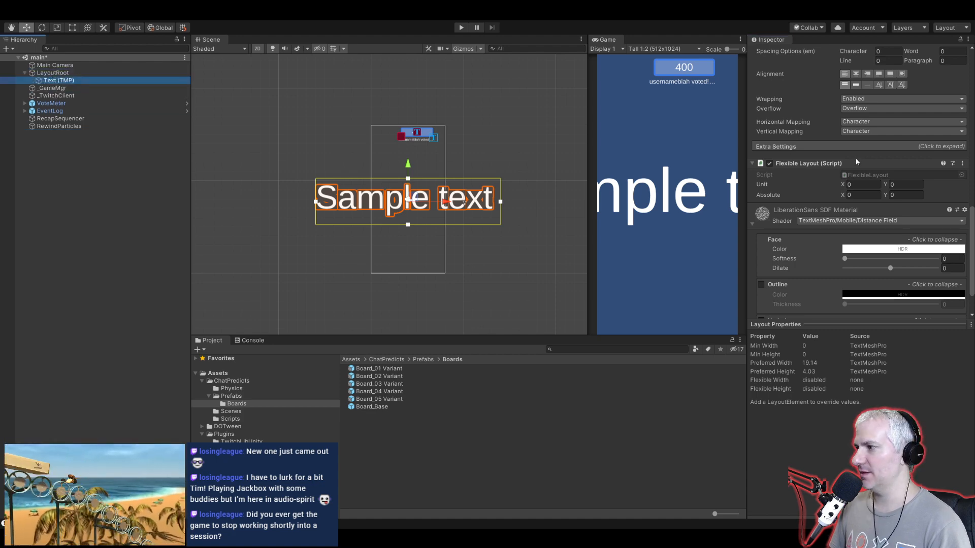
Step: Set the text's Flexible Layout Unit values to X 0.5 and Y 0.5
scroll(857, 156, "up", 15)
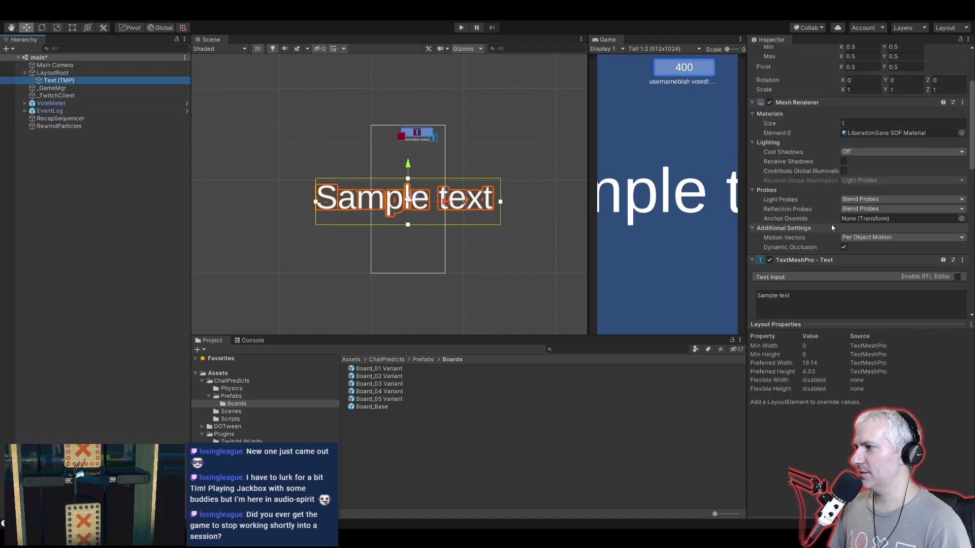
scroll(832, 227, "up", 4)
scroll(832, 226, "down", 18)
left_click(856, 225)
type("0.5")
key("Tab")
type("0.5")
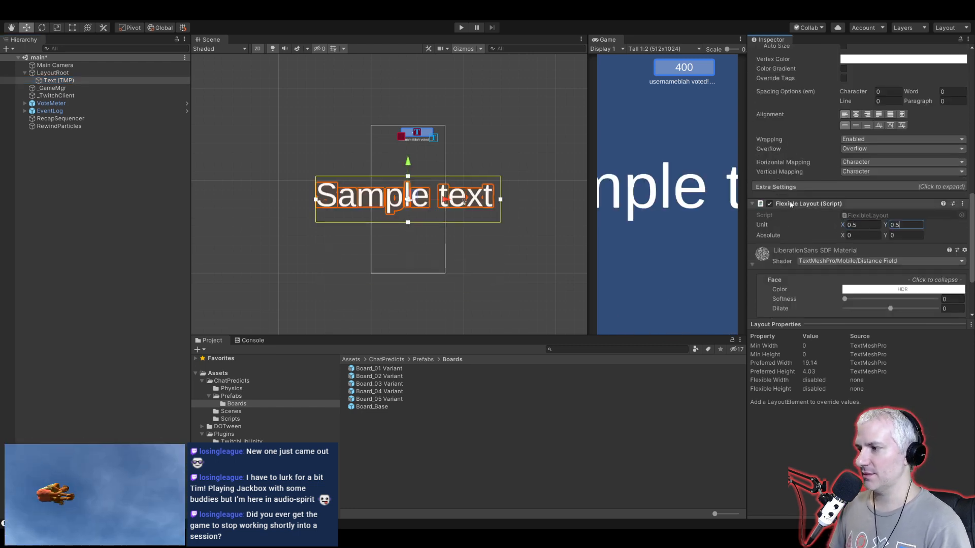
Step: Scale the text object to 0.5 on the X, Y and Z axes
scroll(838, 191, "up", 3)
scroll(837, 192, "up", 15)
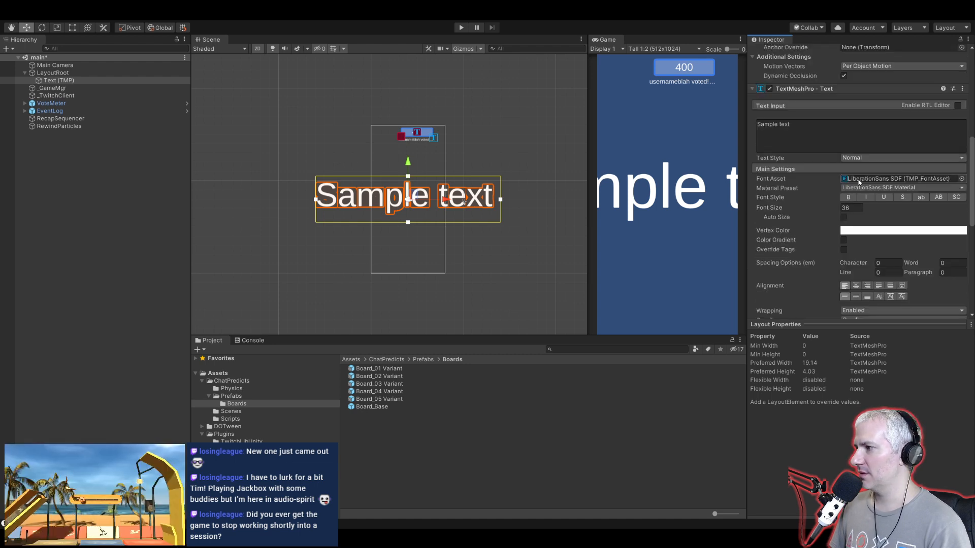
left_click(856, 175)
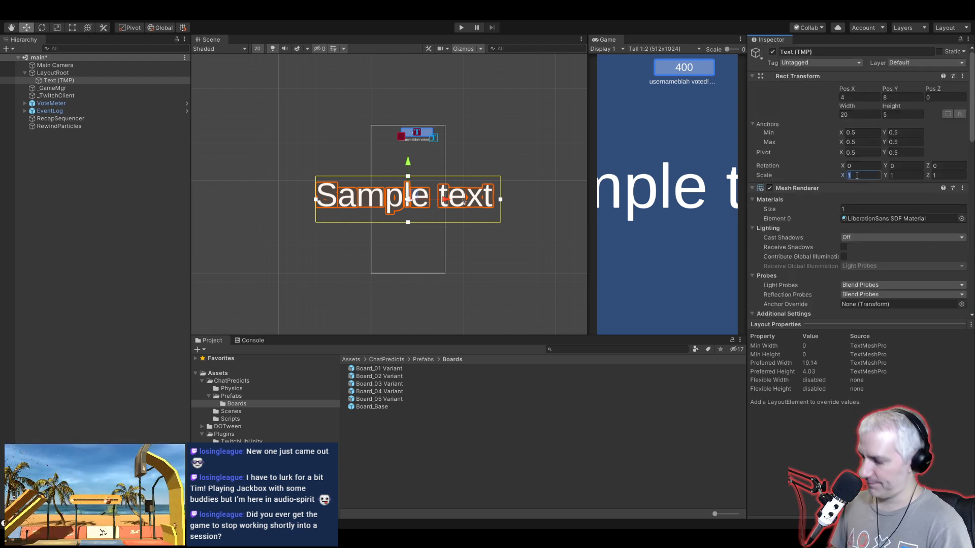
type("0.5")
key("Tab")
type("0.5")
key("Tab")
type("0.5")
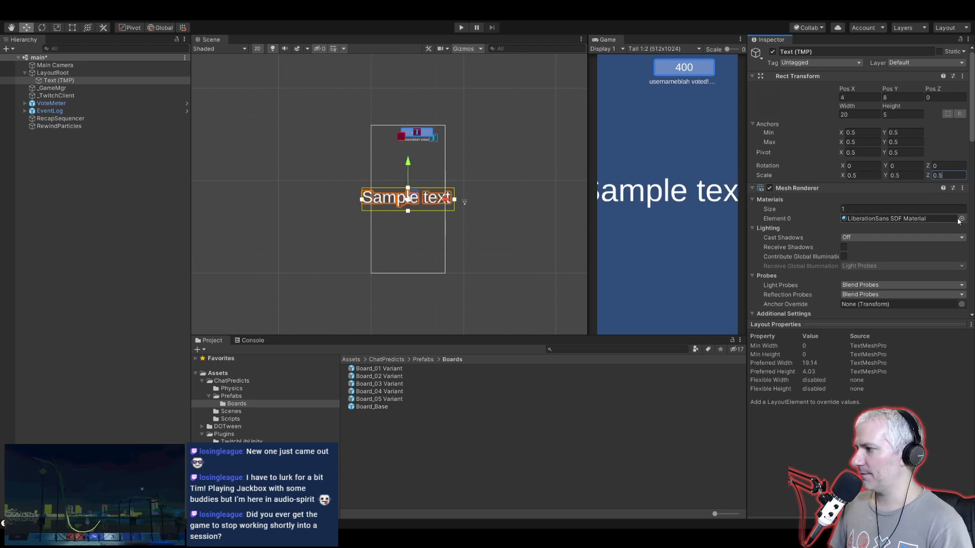
Step: Assign the Consolas SDF font asset to the text and change its wording to REW
scroll(903, 221, "down", 6)
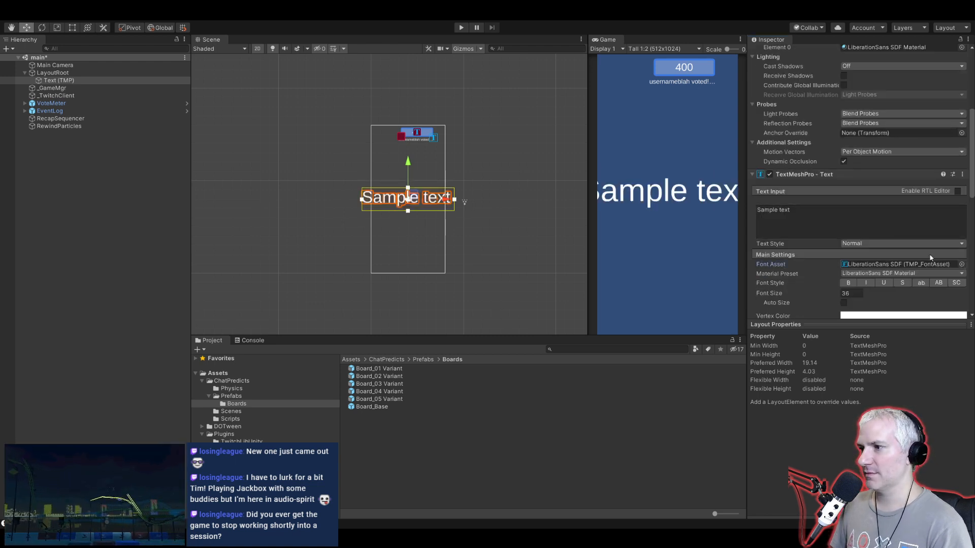
left_click(567, 117)
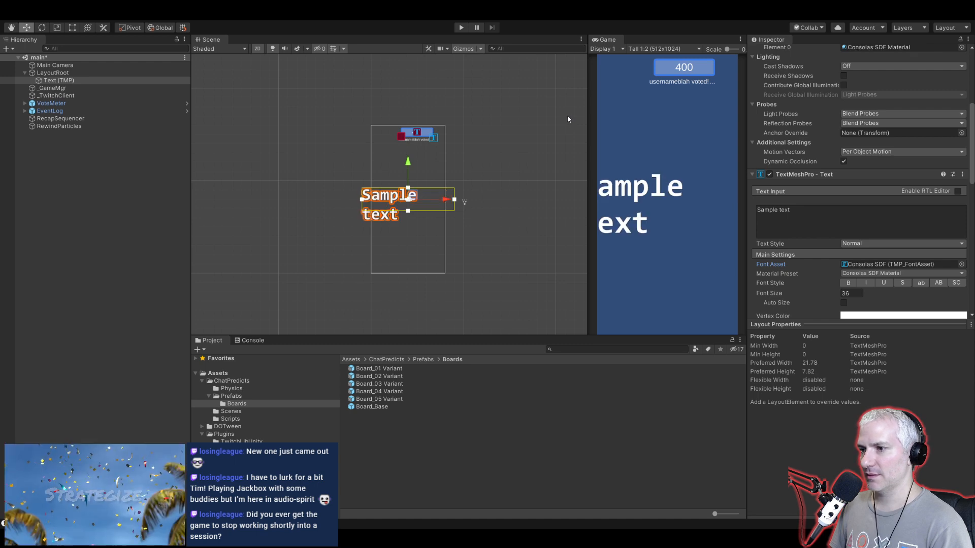
double_click(561, 116)
left_click(794, 212)
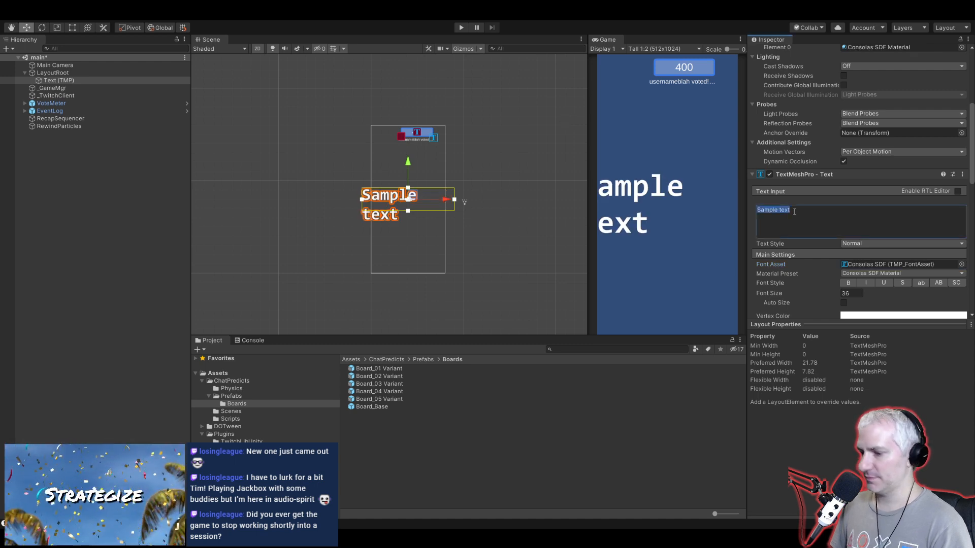
type("REW")
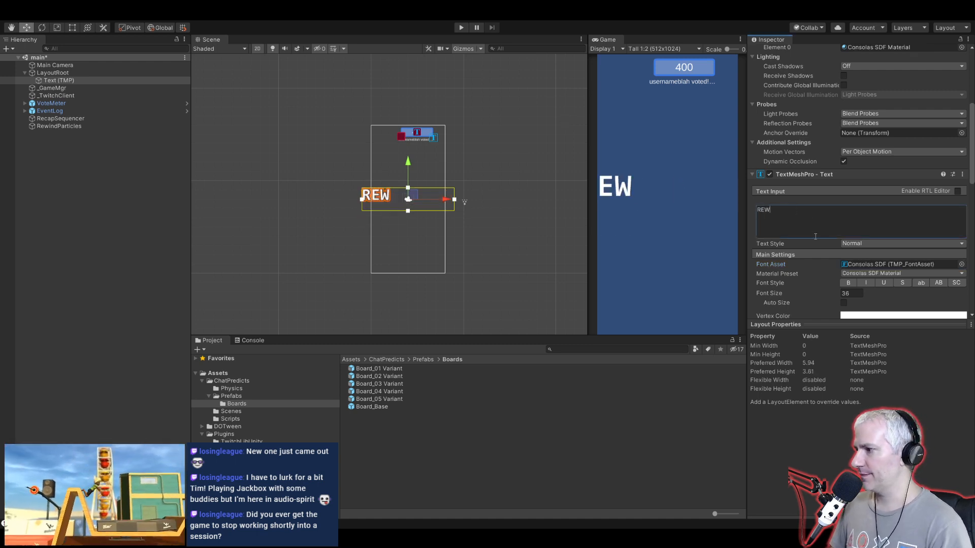
Step: Align the text to the centre horizontally and to the middle vertically
scroll(844, 243, "down", 3)
left_click(855, 285)
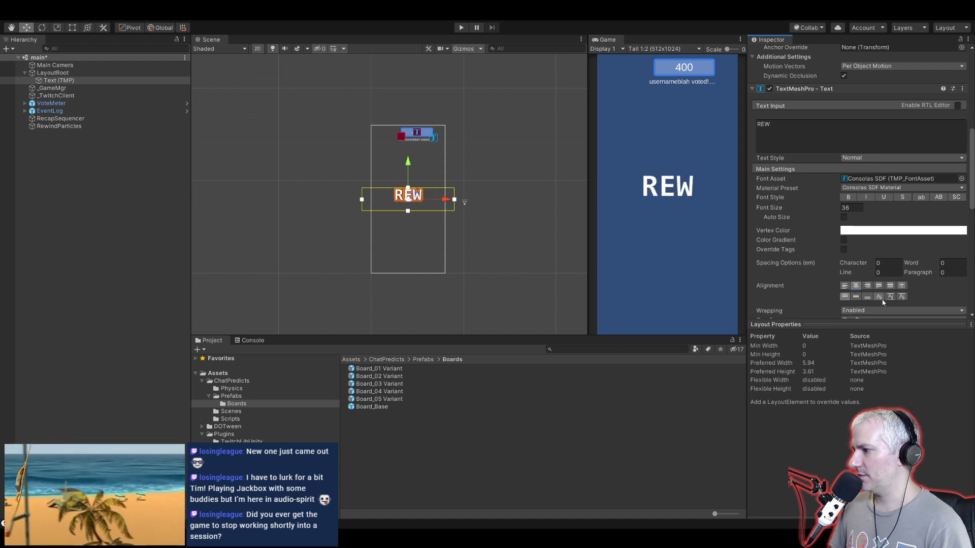
left_click(856, 296)
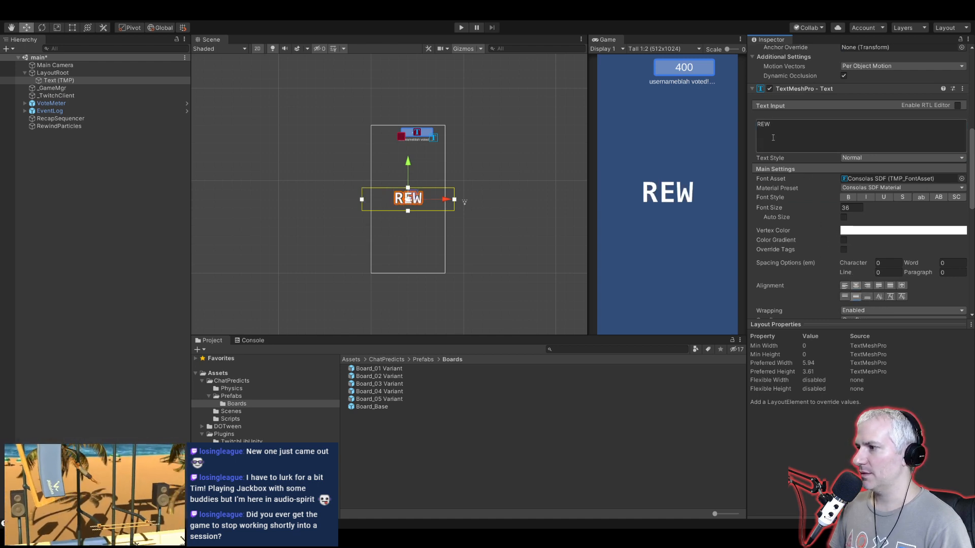
Step: Try adding "<<" in front of the REW text and remove it again
double_click(760, 126)
left_click(760, 126)
type("<<")
key("BackSpace")
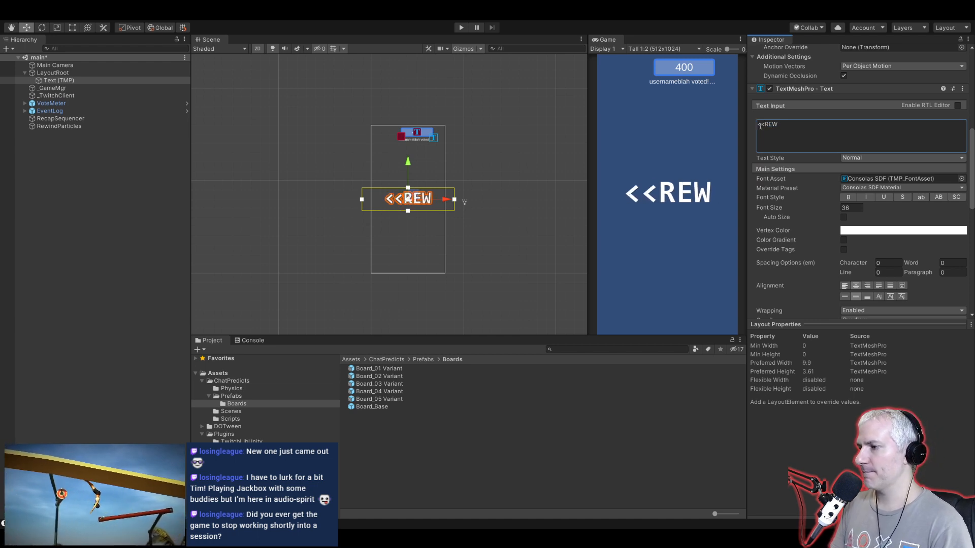
key("BackSpace")
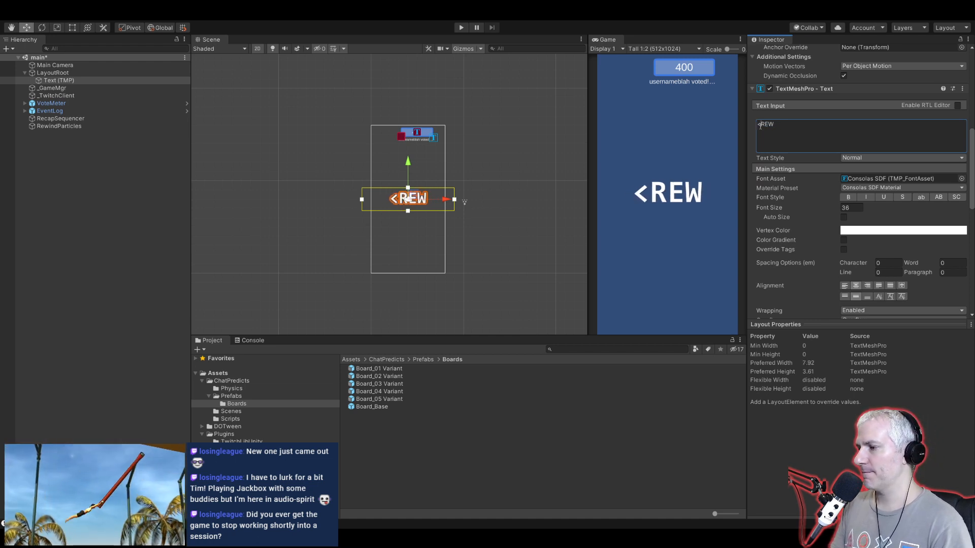
key("BackSpace")
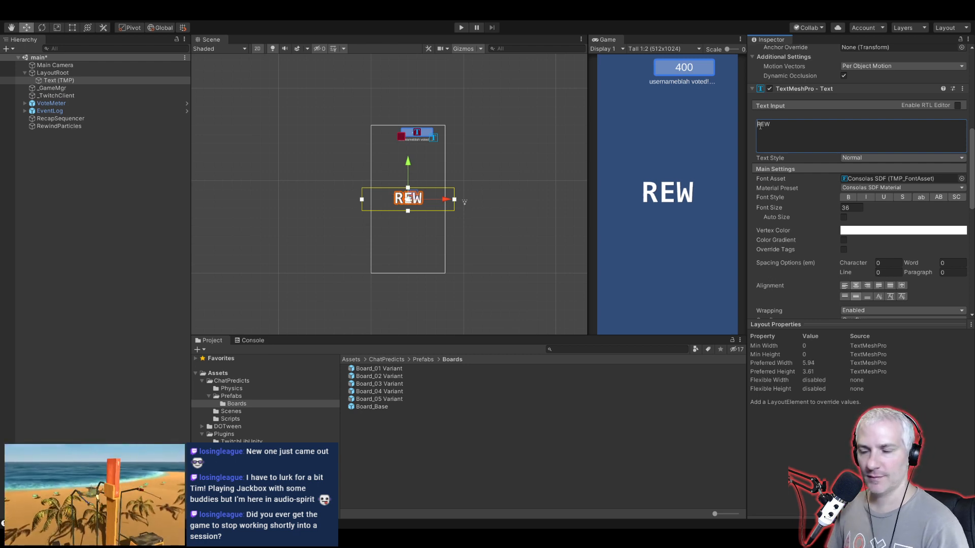
Step: Change the text's wording to RWND
key("BackSpace")
key("BackSpace")
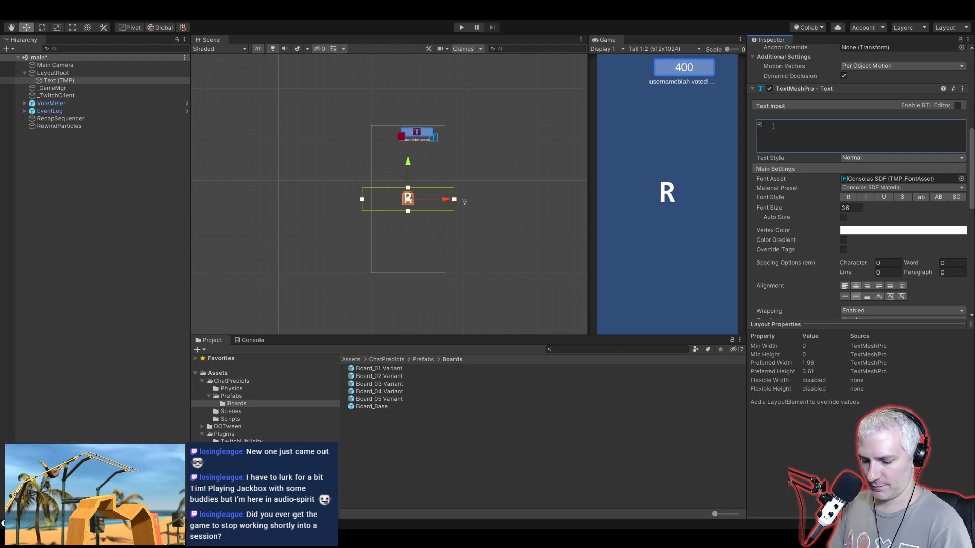
type("WND")
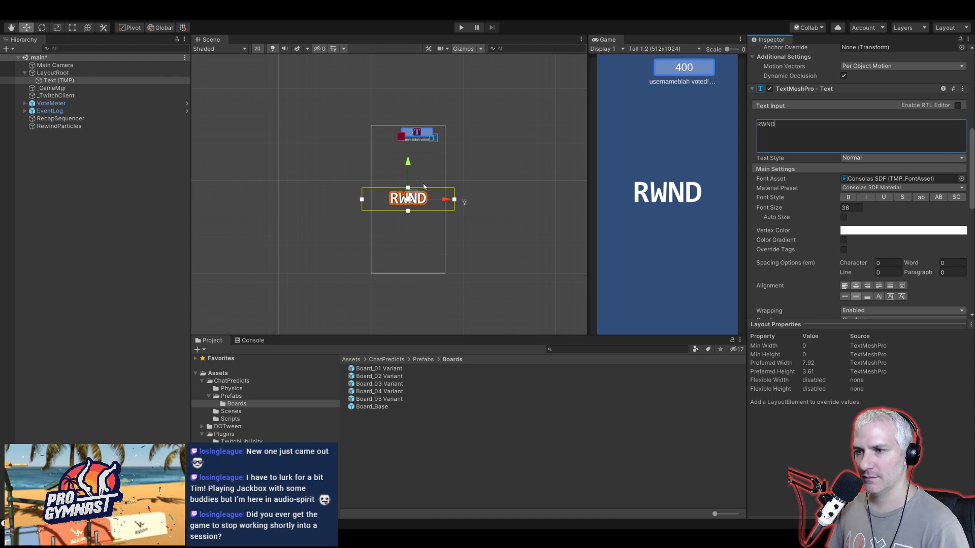
Step: Rename the text object as RewindText and save the scene
left_click(75, 80)
key("F2")
type("RewindText")
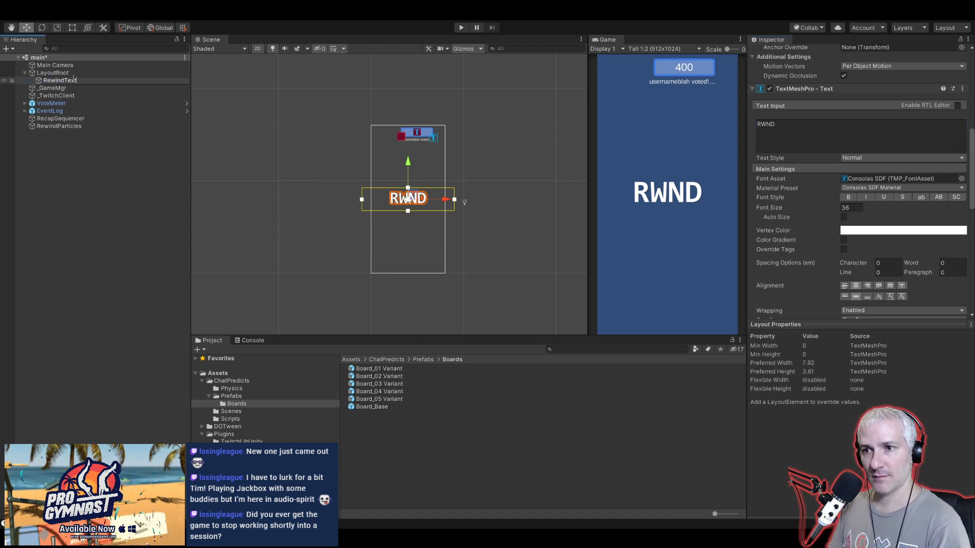
key("Return")
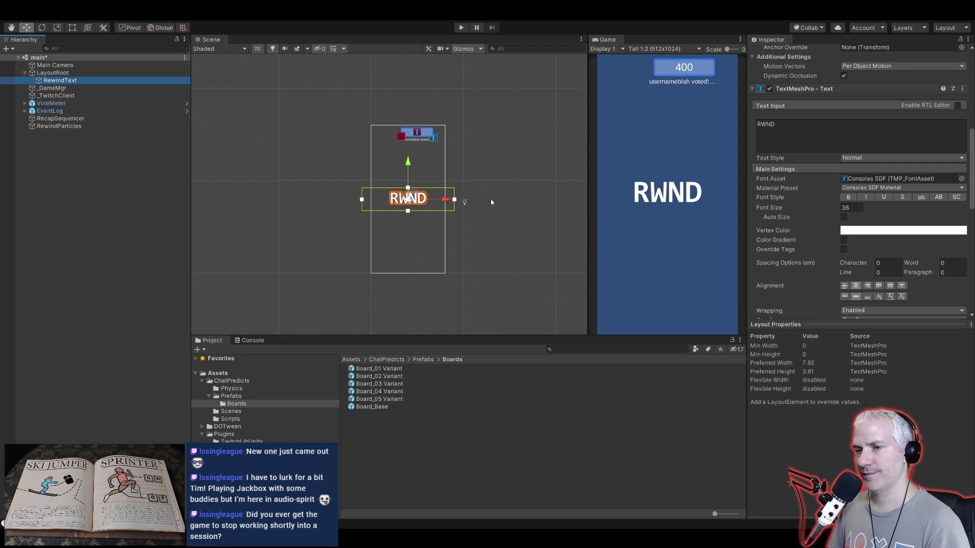
key("ctrl+s")
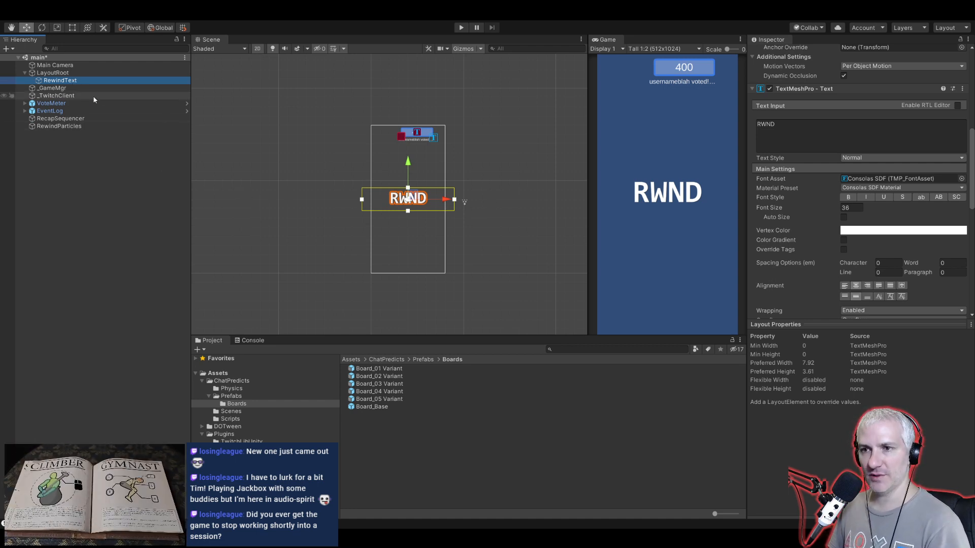
Step: Turn off Looping for RewindParticles, set its Duration to 2, and replay the effect
left_click(67, 126)
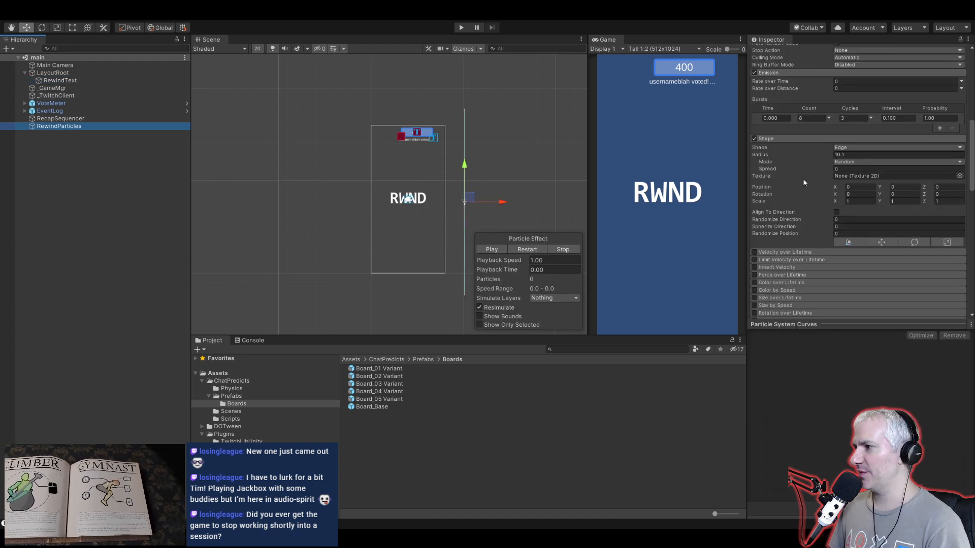
scroll(811, 167, "up", 5)
left_click(836, 166)
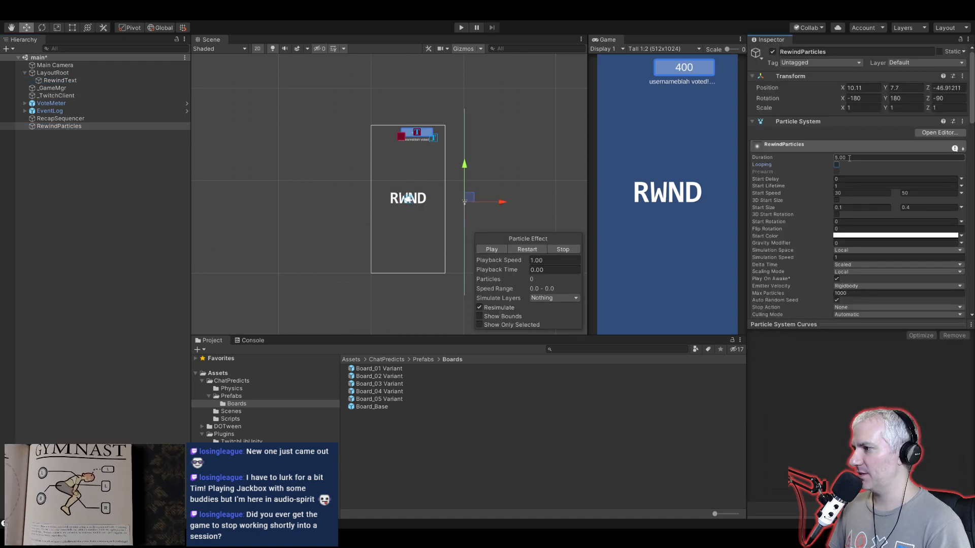
type("2")
left_click(491, 250)
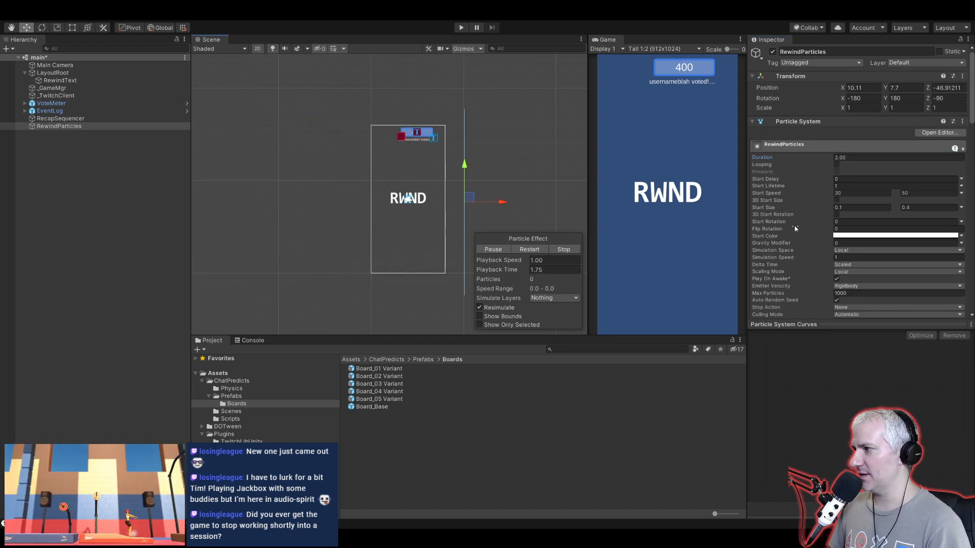
left_click(492, 249)
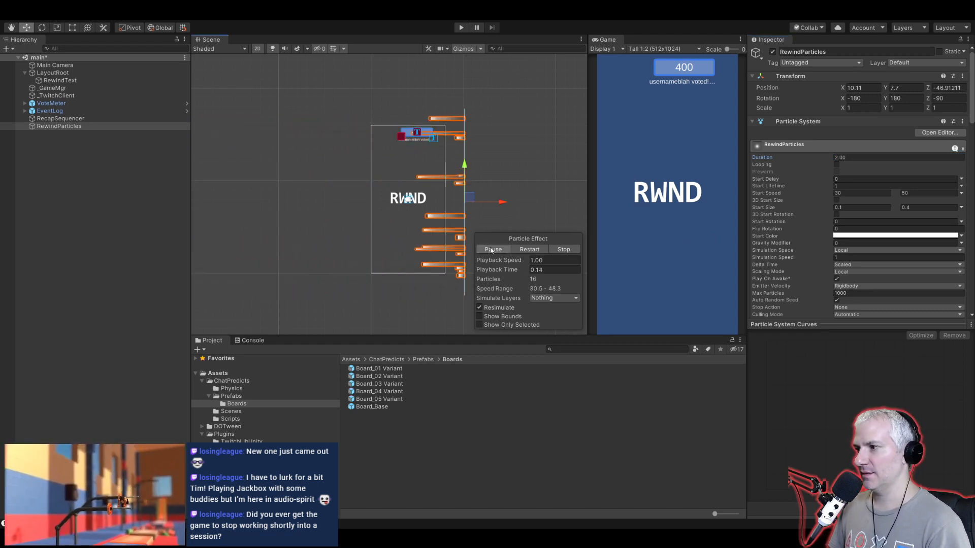
Step: Switch the scene view to 3D and set the RewindParticles Position Z to 0
middle_click_drag(353, 161, 327, 143)
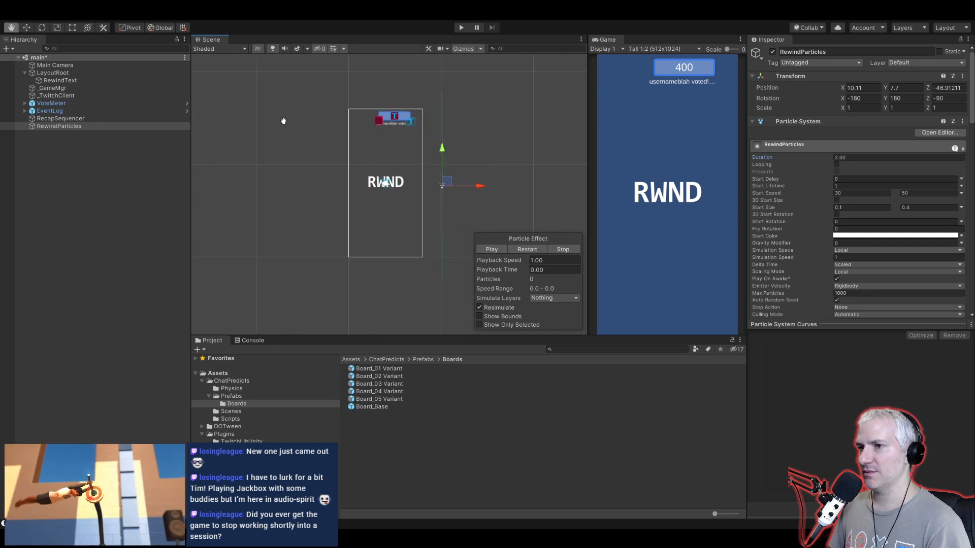
left_click(258, 49)
left_click_drag(284, 128, 515, 144, "alt")
type("0")
key("Return")
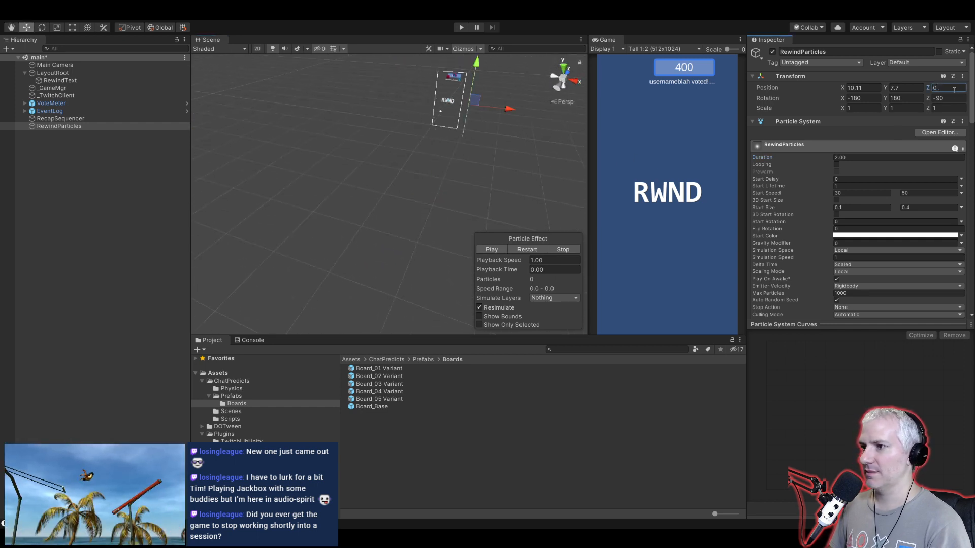
Step: Replay the effect and view the scene side-on to check the particles' depth against the game frame
left_click(497, 250)
left_click_drag(509, 151, 458, 174, "alt")
middle_click_drag(458, 173, 251, 161)
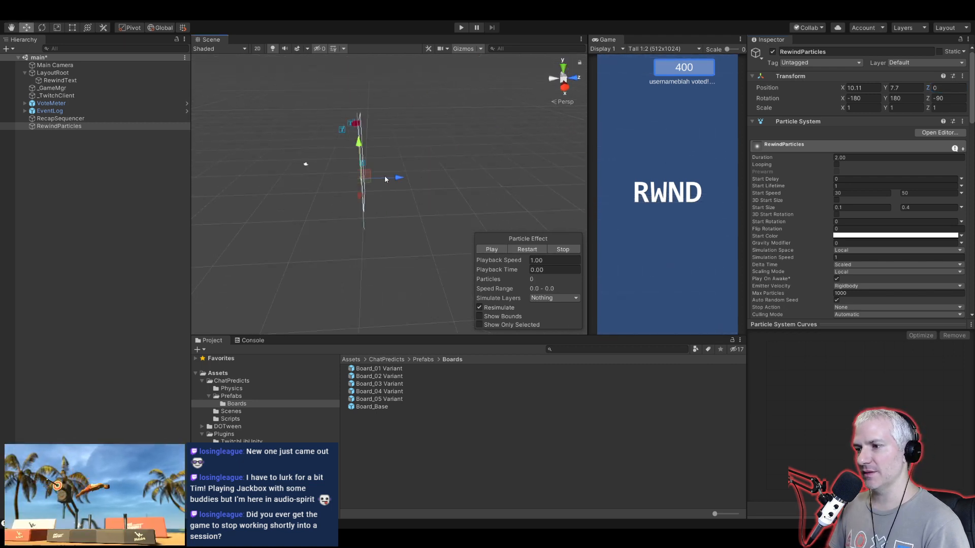
Step: Move RewindParticles along its depth axis to Position Z -3.7 and replay the effect
left_click_drag(395, 177, 375, 178)
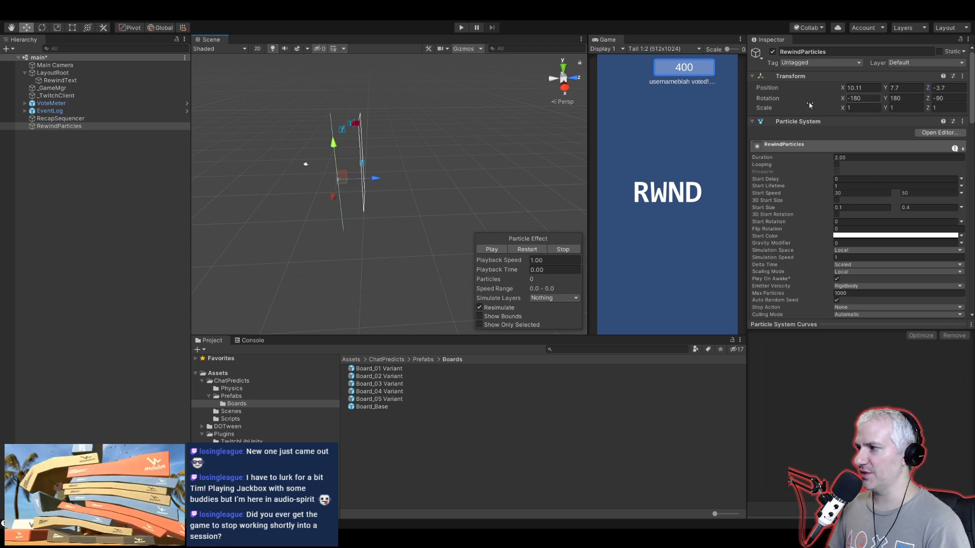
left_click(516, 251)
left_click(498, 246)
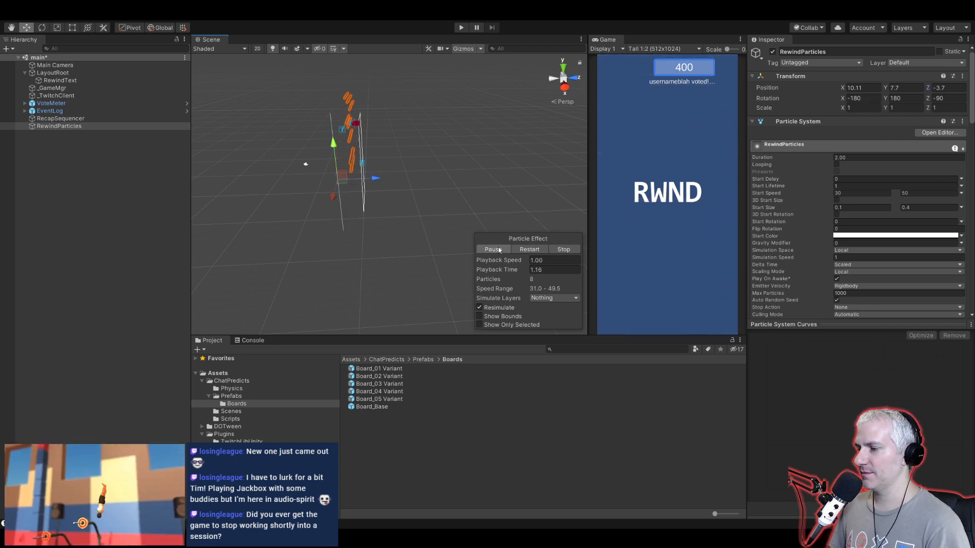
left_click(494, 249)
Step: Return the scene view to a flat orthographic Back view of the game frame and save the scene
left_click(552, 78)
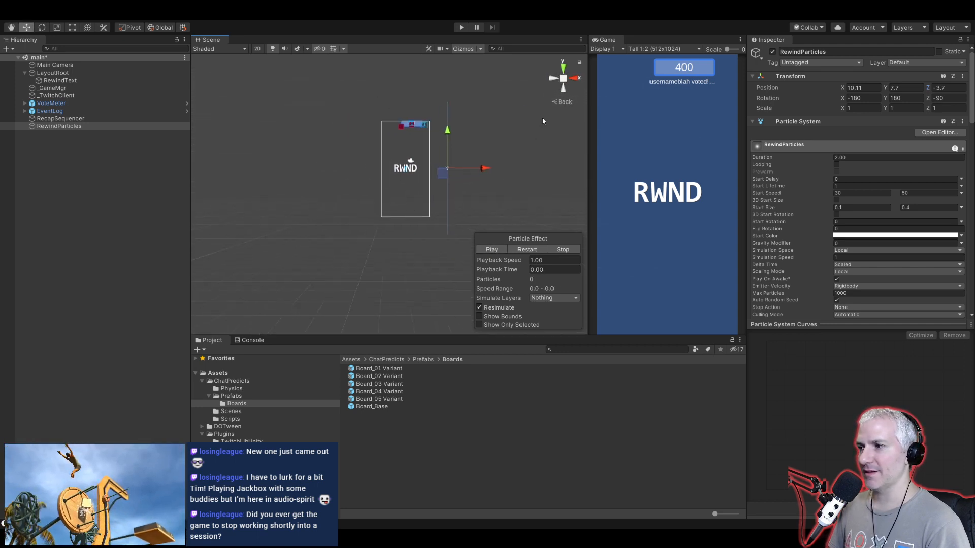
left_click(563, 79)
key("ctrl+s")
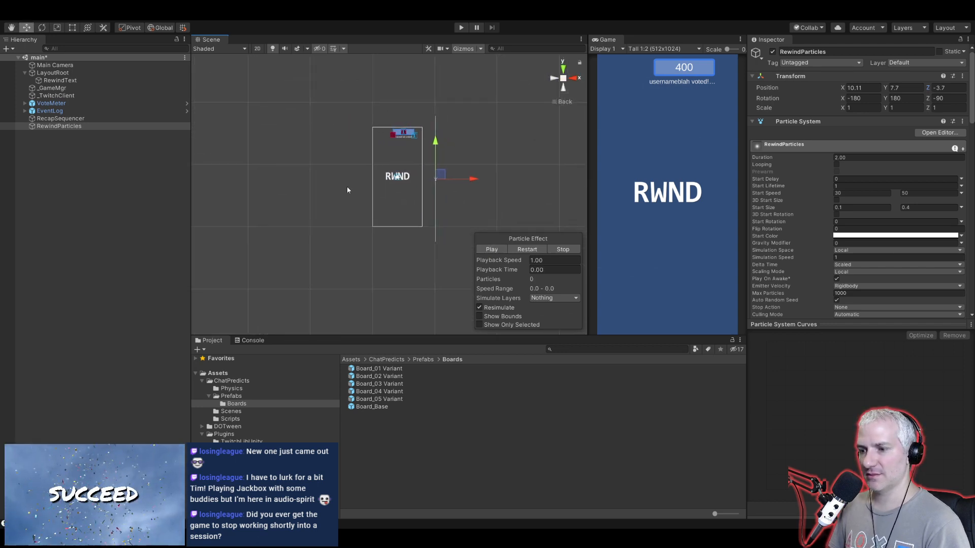
Step: Open the GameManager script from _GameMgr and declare a serialized private GameObject field _rewindText below _votingGracePeriod
left_click(64, 89)
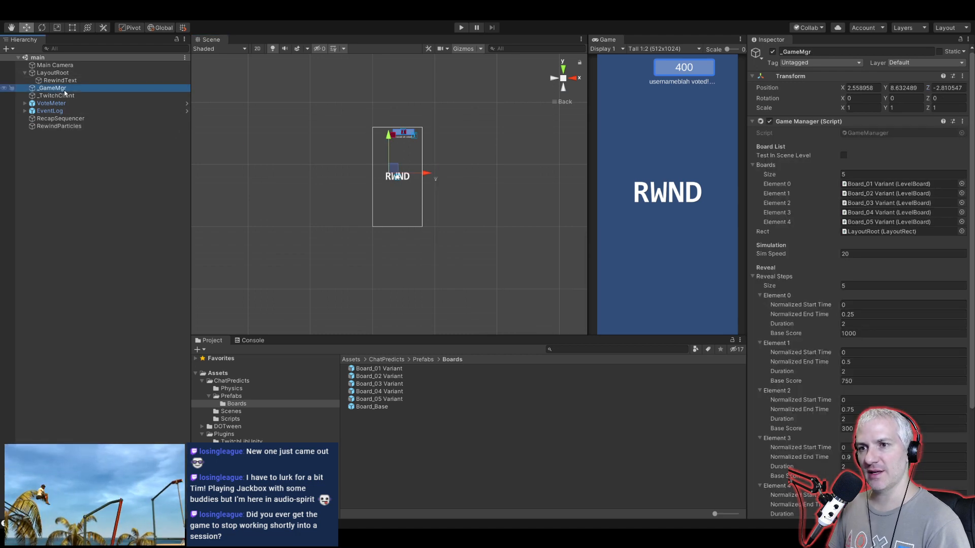
left_click(876, 134)
double_click(876, 134)
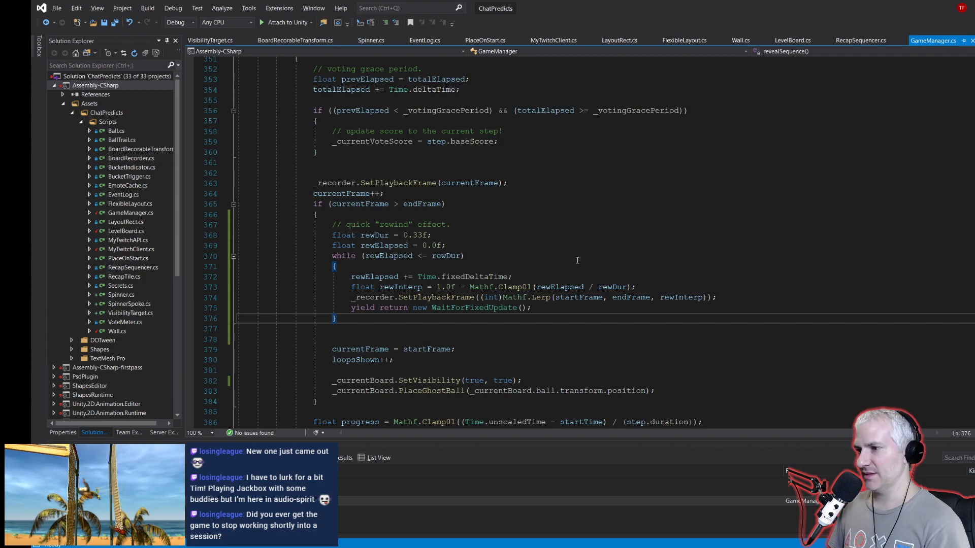
scroll(493, 234, "up", 20)
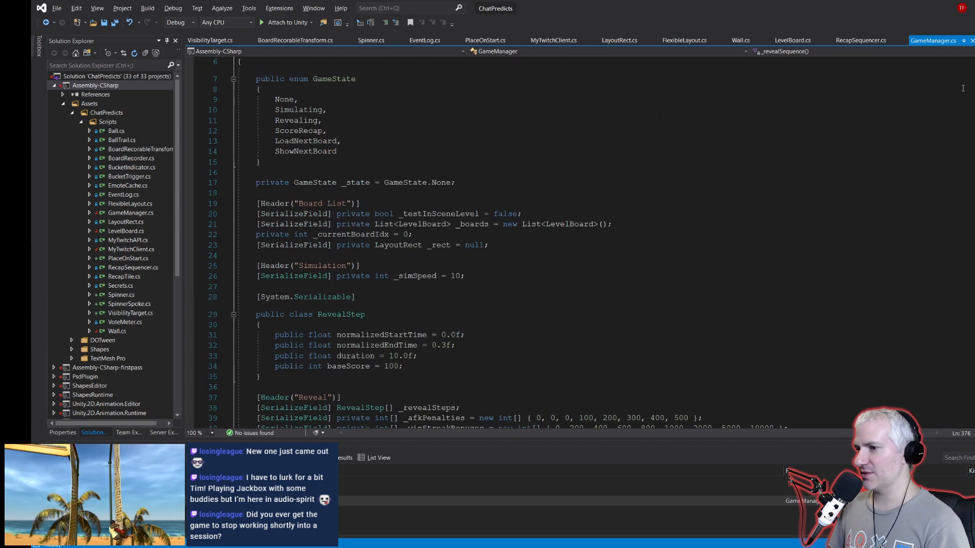
scroll(493, 233, "down", 8)
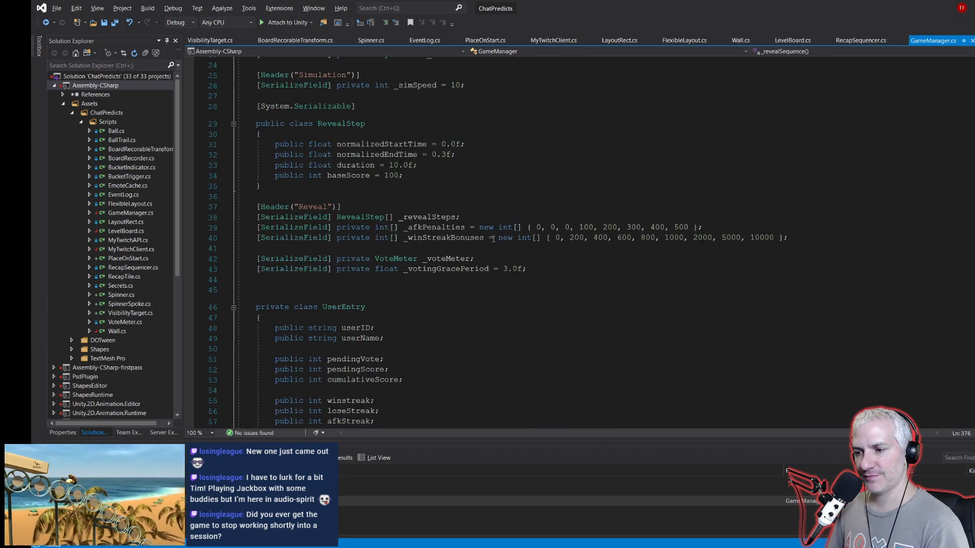
left_click(420, 278)
key("Return")
type("[SerializeField] p")
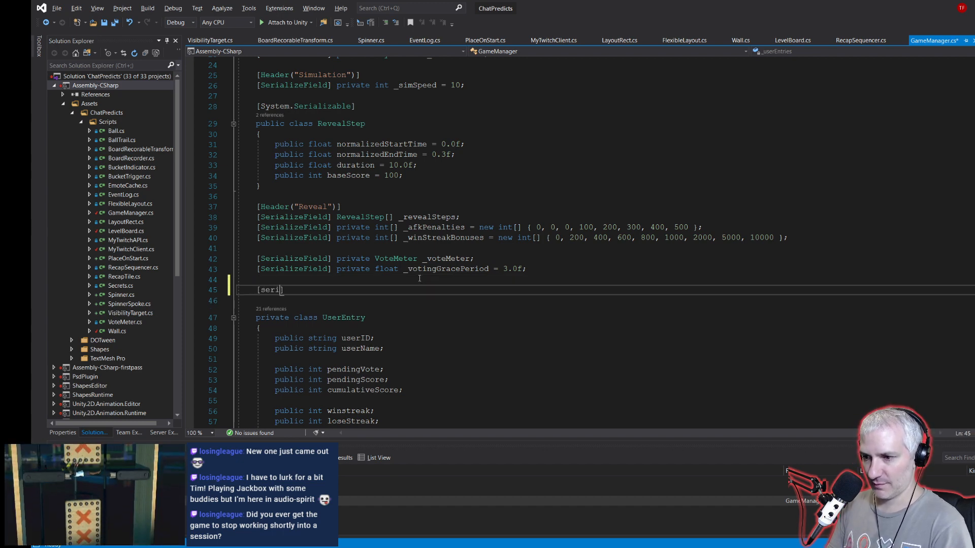
type("rivate")
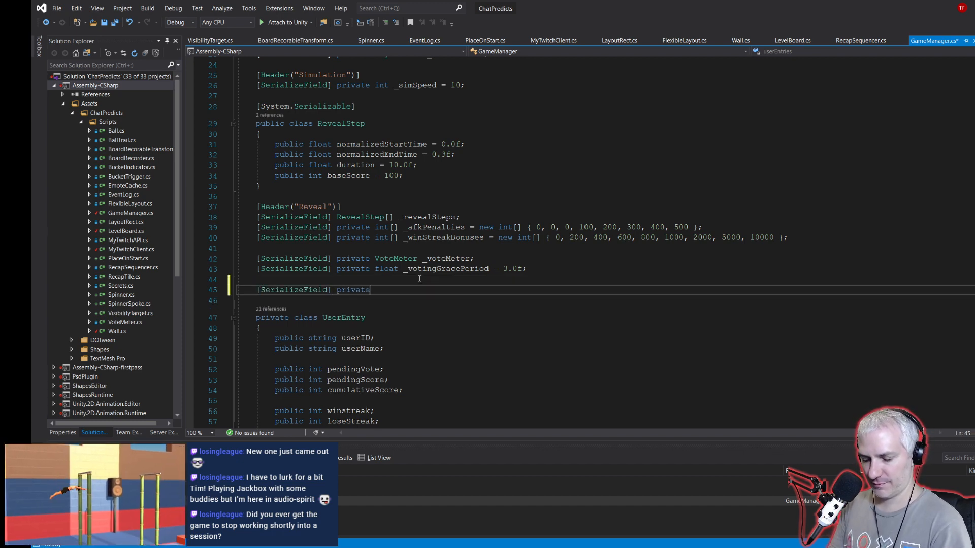
type(" GameO")
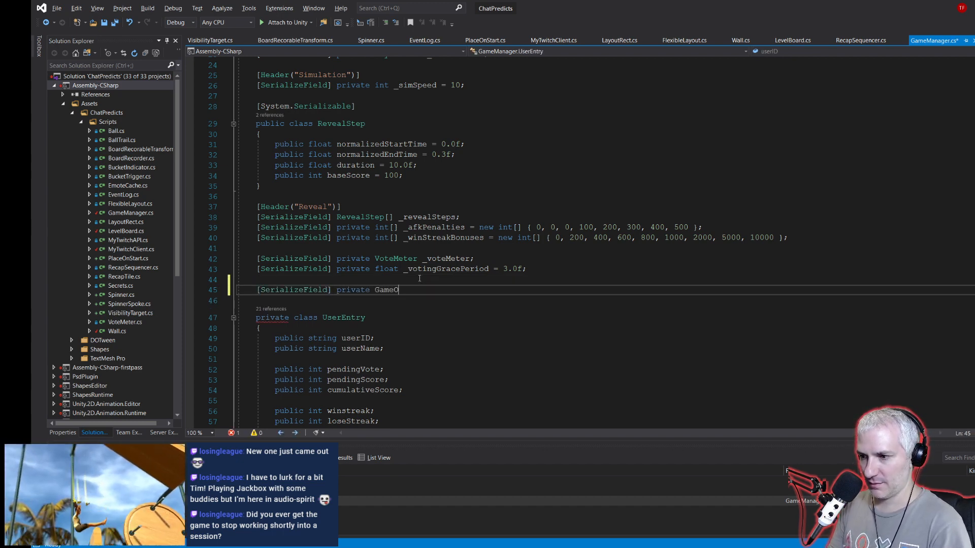
type("bject _rewindText;")
key("Return")
Step: Declare a serialized private ParticleSystem field _rewindParticles below _rewindText and save the script
type("[SerializeField]")
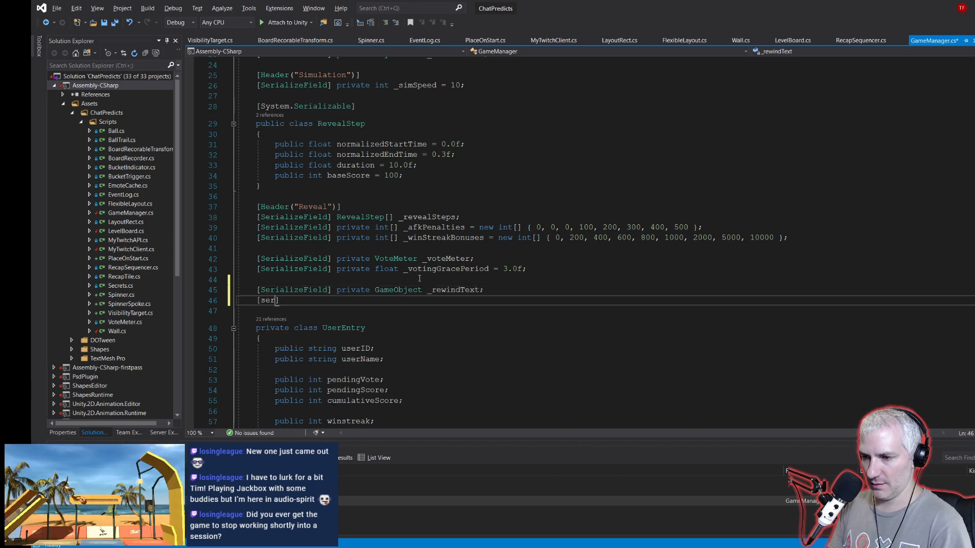
type(" private")
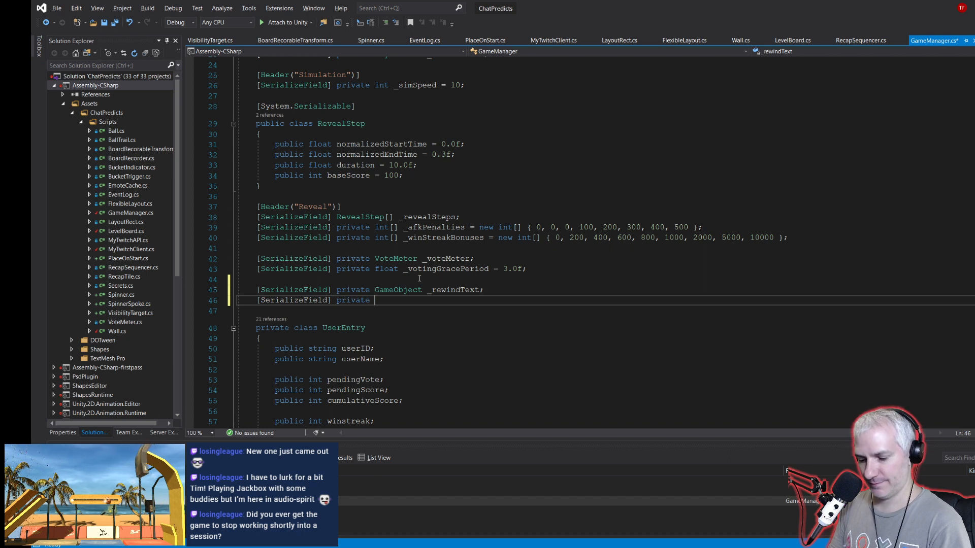
type(" ParticleSystem _re")
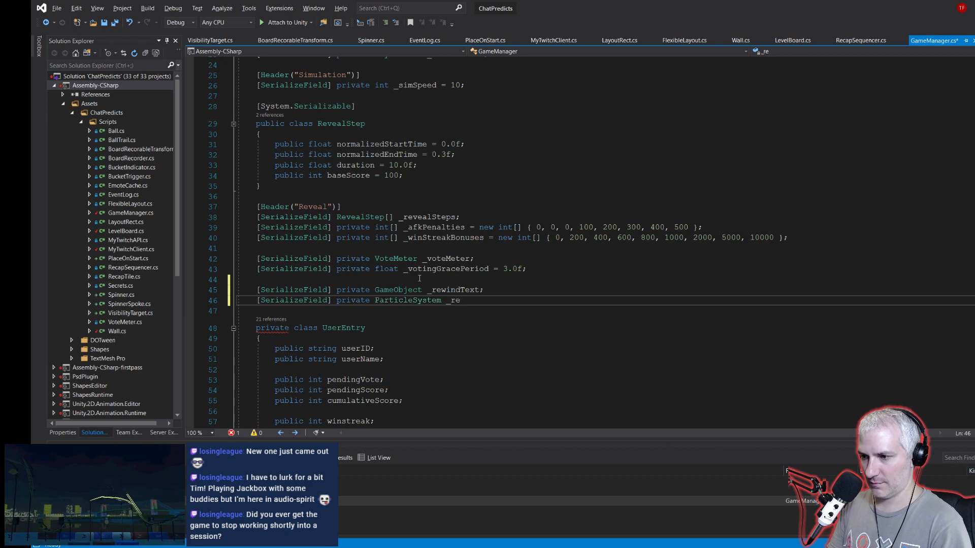
type("windParticles;")
key("ctrl+s")
Step: Examine Start, _setState and _loadNextBoard for a suitable place to initialize the rewind text
scroll(419, 278, "down", 18)
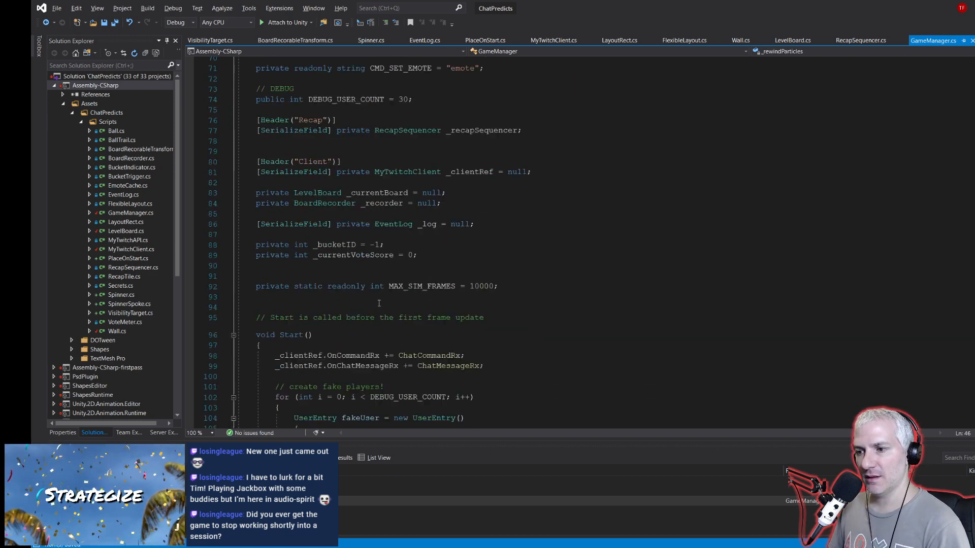
left_click(303, 251)
scroll(292, 279, "down", 5)
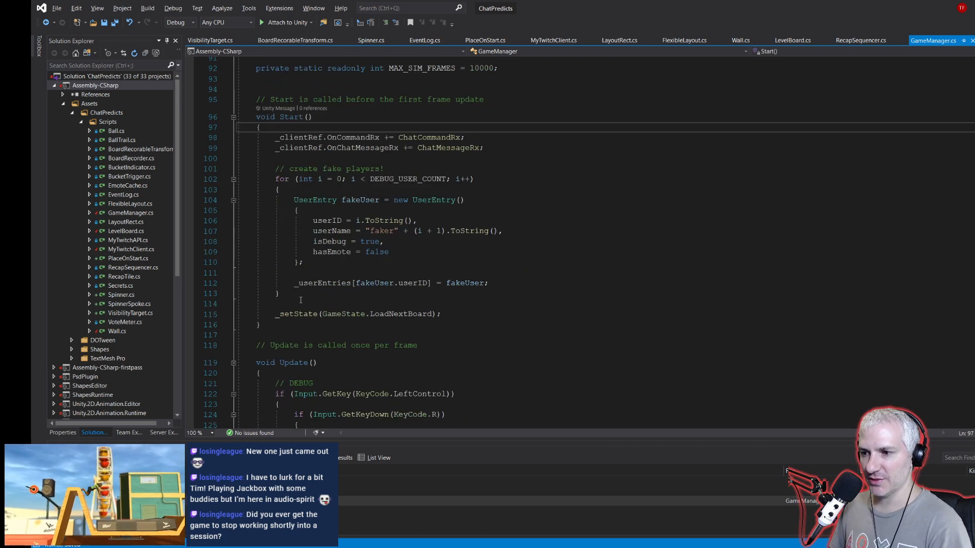
left_click(294, 270)
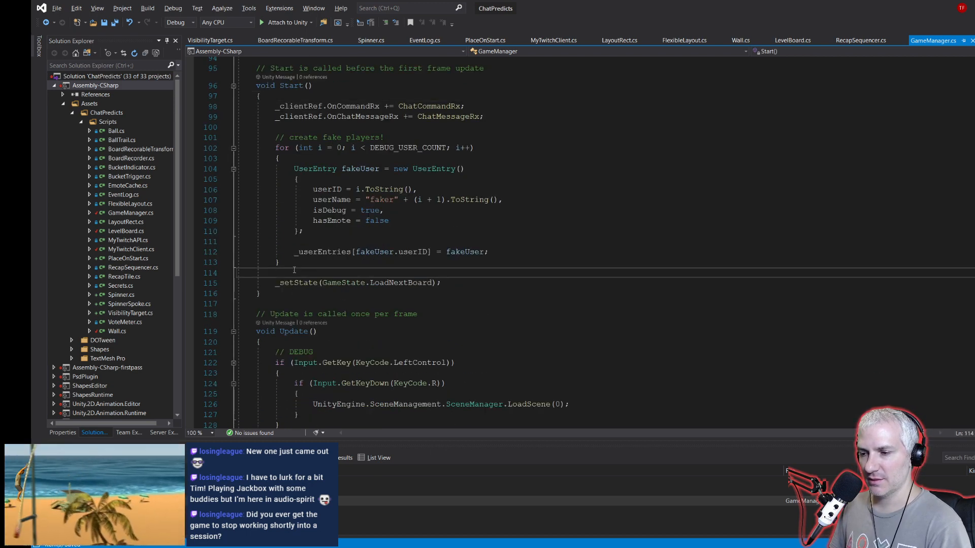
scroll(294, 269, "down", 2)
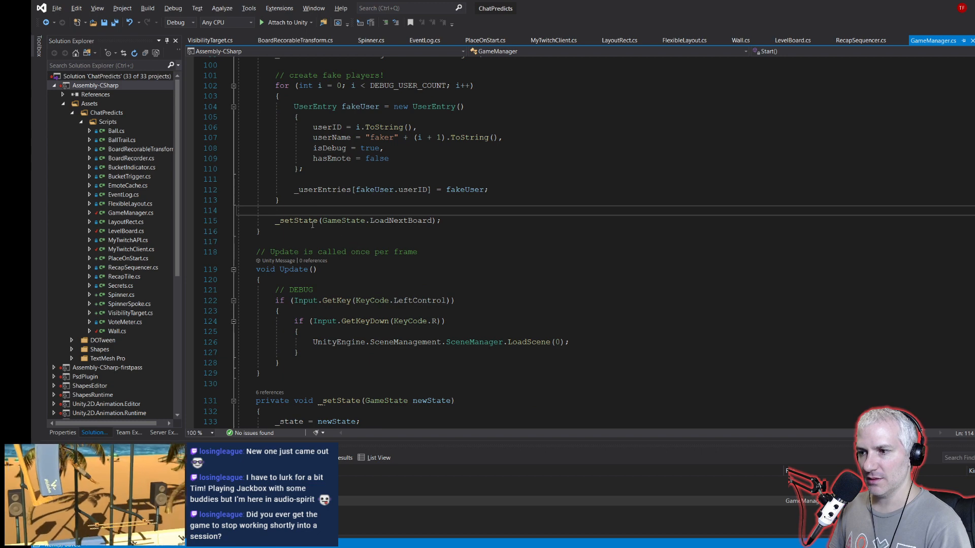
scroll(388, 223, "down", 8)
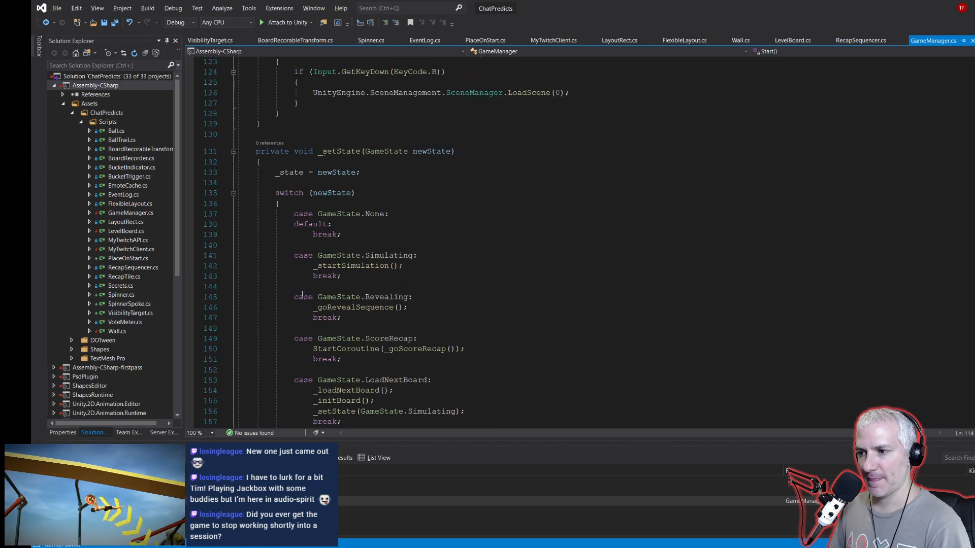
scroll(302, 294, "down", 9)
scroll(278, 288, "down", 12)
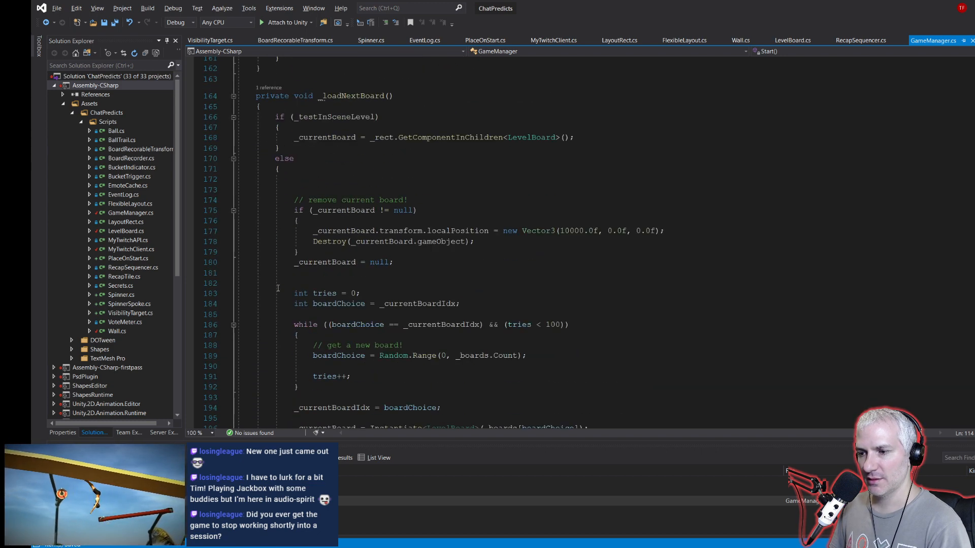
Step: Add _rewindText.SetActive(false); at the end of _loadNextBoard, after the InitializeBoard call, and save the script
left_click(461, 304)
key("Return")
key("Return")
type("_rew")
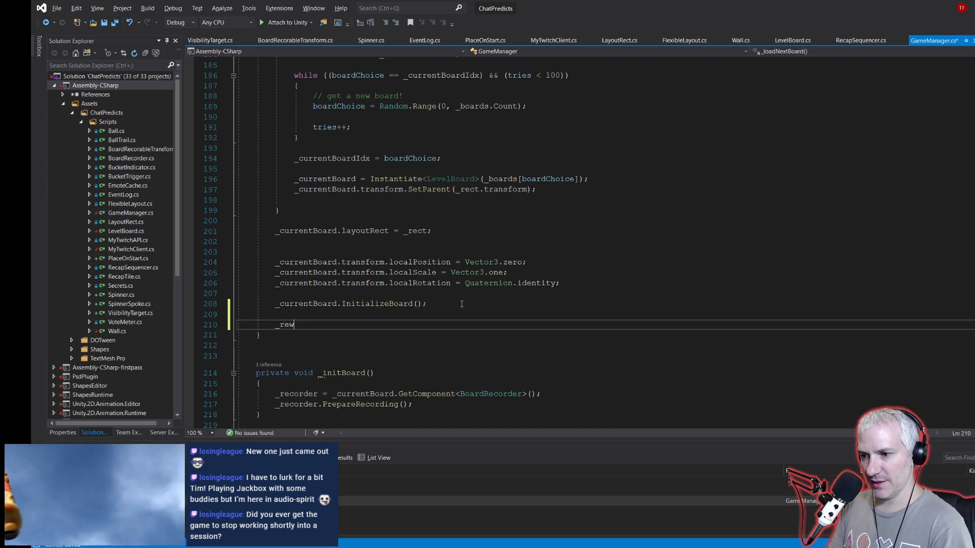
type("indParticles")
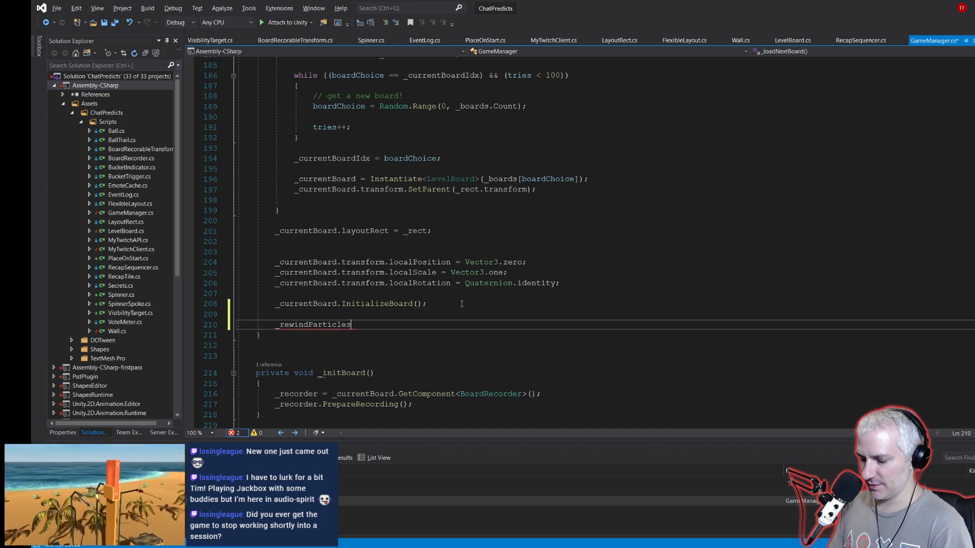
key("ctrl+BackSpace")
type("_rewindText.ena")
key("Return")
key("BackSpace")
key("BackSpace")
key("BackSpace")
key("BackSpace")
key("BackSpace")
key("BackSpace")
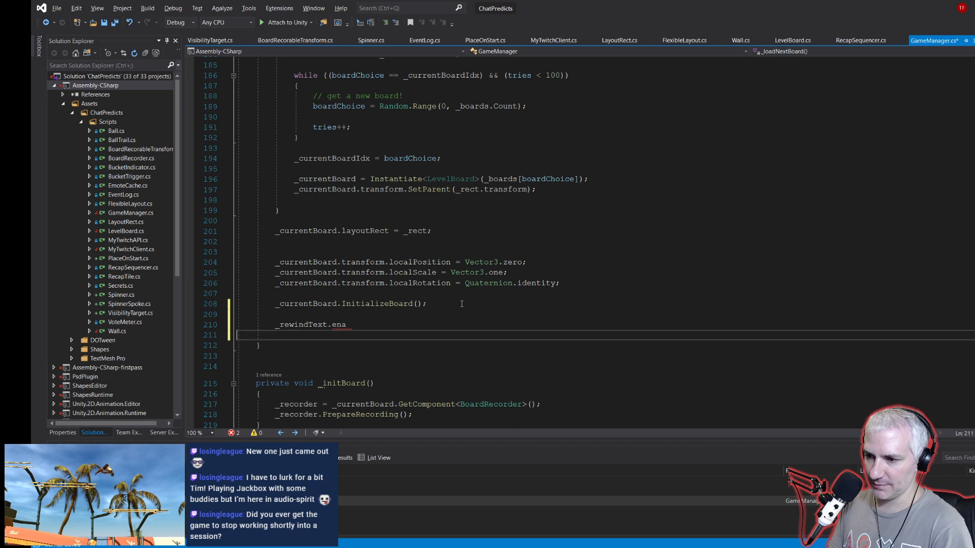
type(".ena")
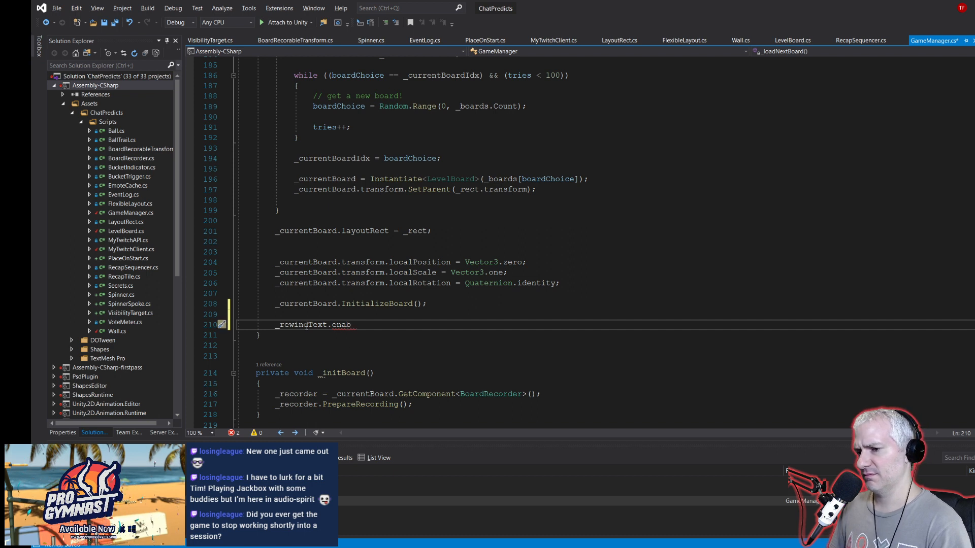
key("BackSpace")
type("SetActive(false);")
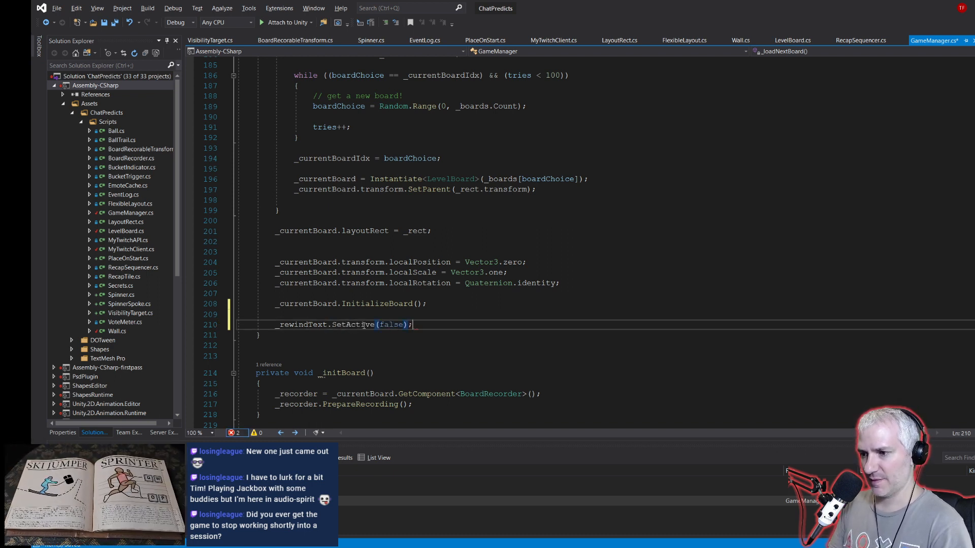
key("ctrl+s")
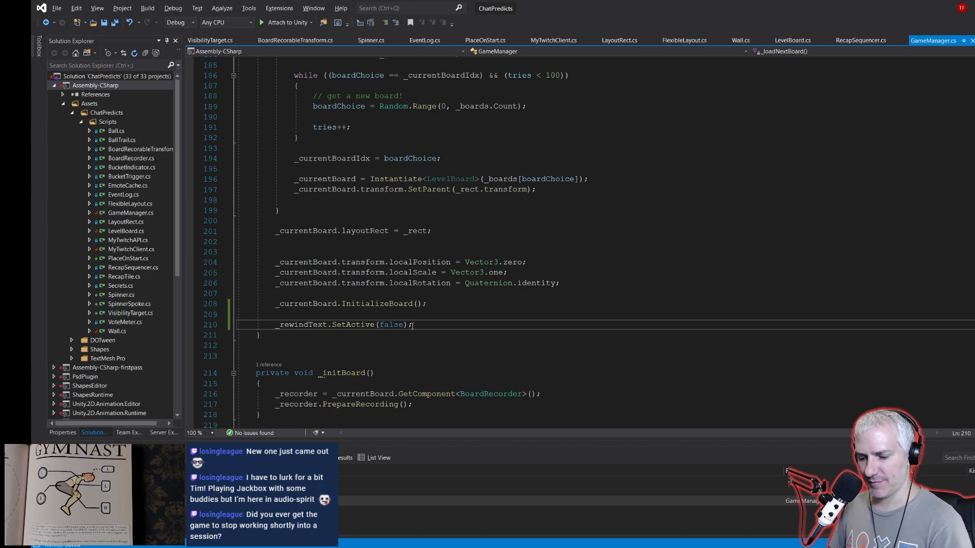
Step: In _revealSequence, add _rewindParticles.Play(); after the rewElapsed declaration, before the rewind while loop
scroll(394, 295, "down", 4)
scroll(340, 277, "down", 17)
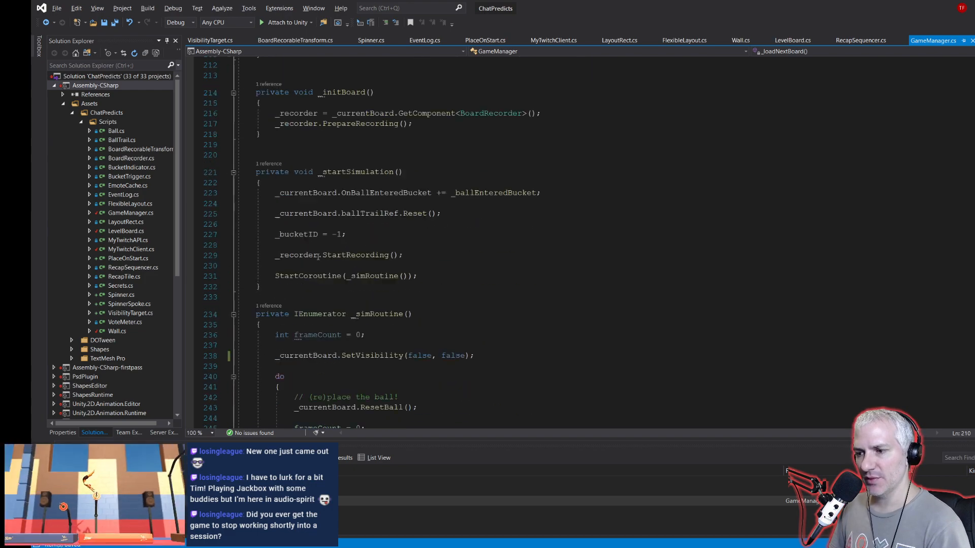
scroll(296, 253, "down", 4)
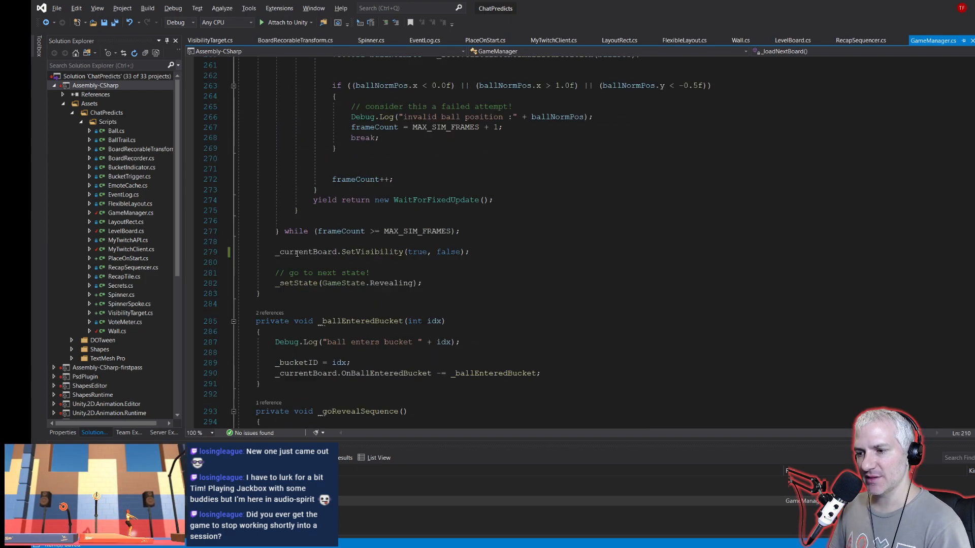
scroll(297, 253, "down", 20)
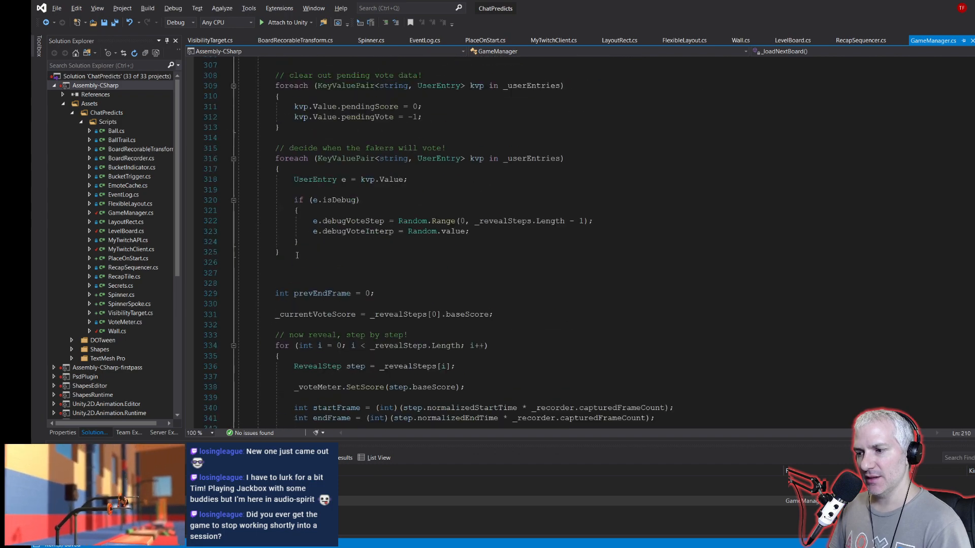
scroll(298, 255, "down", 4)
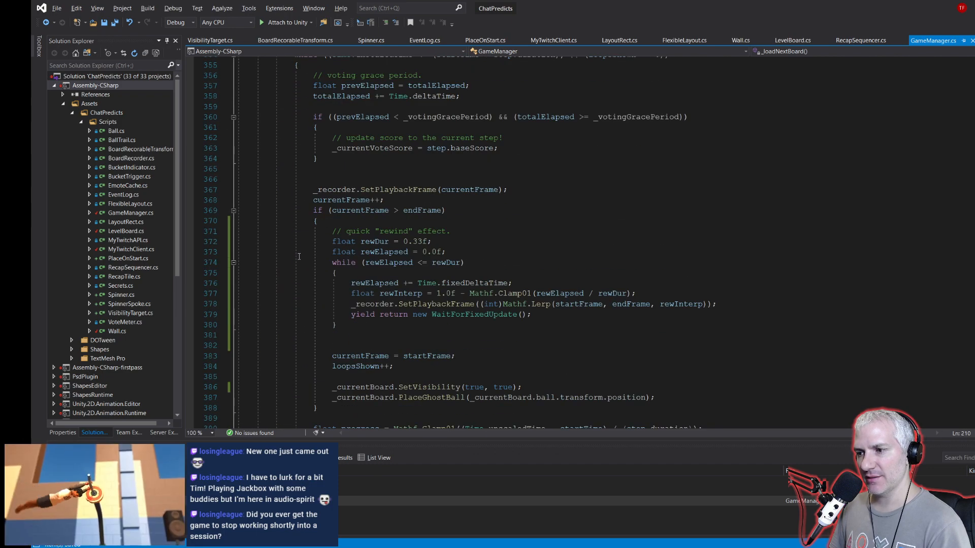
left_click(452, 253)
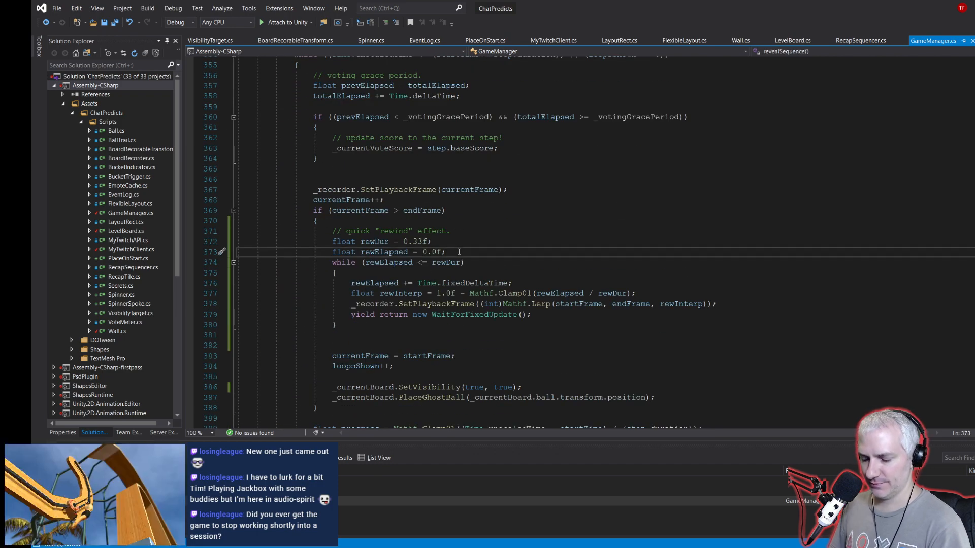
key("Return")
key("Return")
type("_rew")
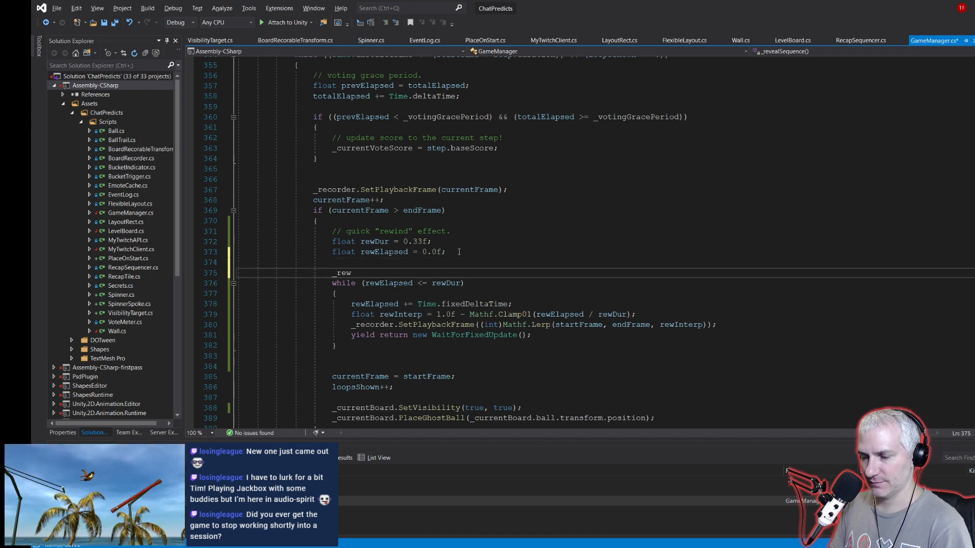
type("indParticles.Play")
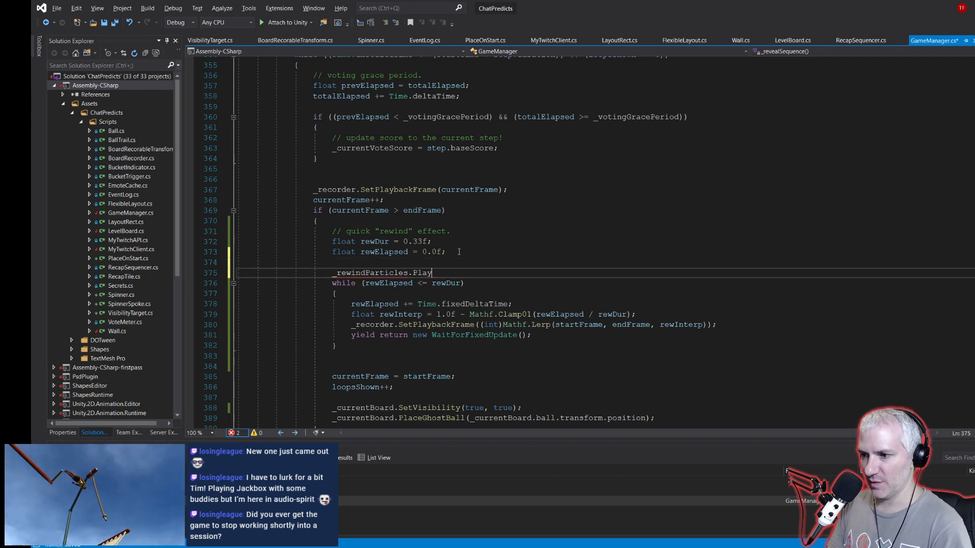
type("();")
key("Return")
Step: Add _rewindText.SetActive(true); below the _rewindParticles.Play() call, followed by a blank line before the loop
type("_rew")
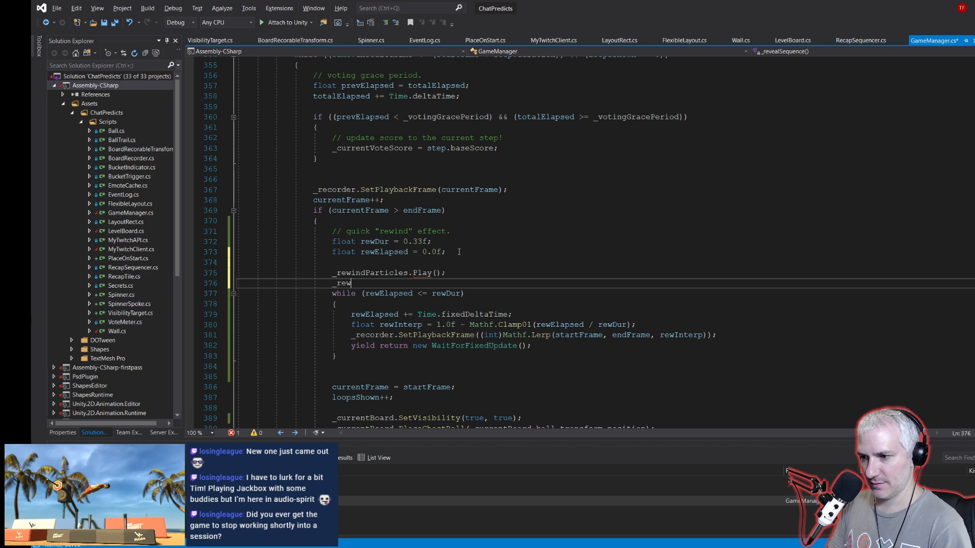
type("indText.setActive(true);")
key("Return")
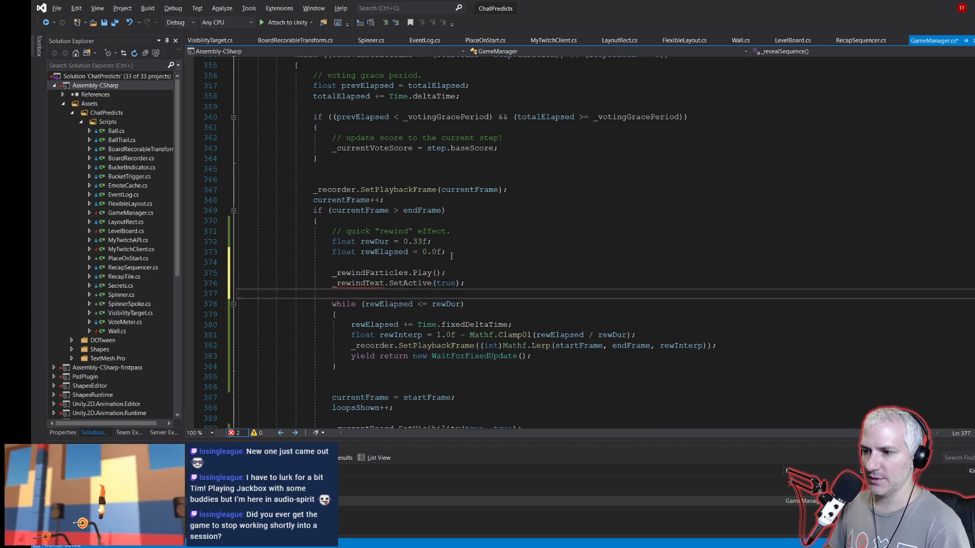
Step: Add _rewindText.SetActive(false); after the rewind while loop in _revealSequence and save the script
left_click(344, 366)
key("Return")
key("Return")
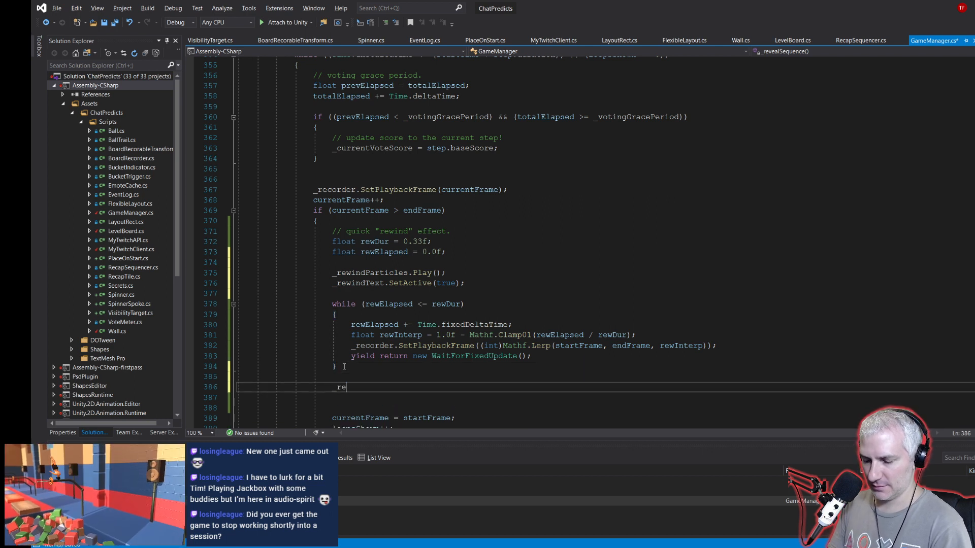
type("_rewindText.setActive(false);")
key("ctrl+s")
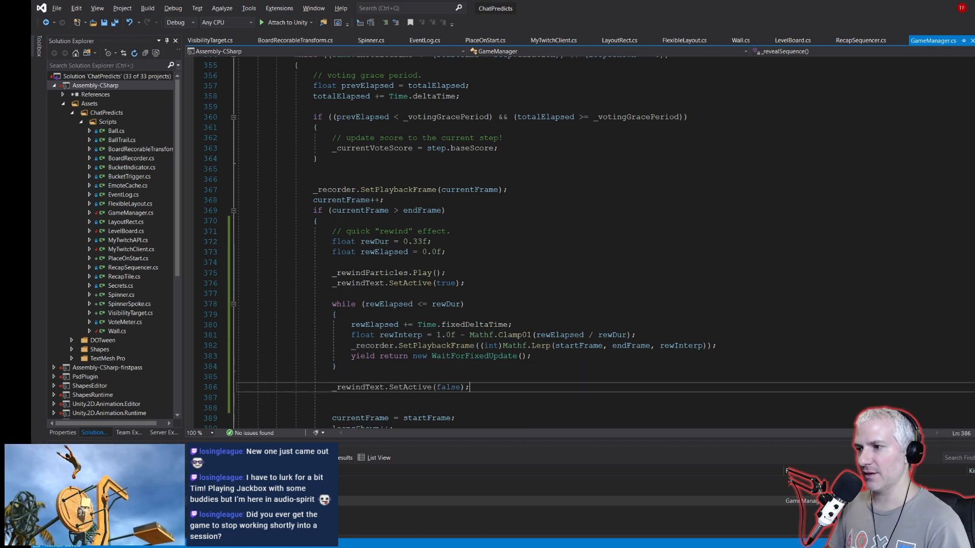
Step: Switch to Unity, assign RewindParticles and RewindText to the matching Game Manager fields on _GameMgr, and play-test the scene
key("alt+Tab")
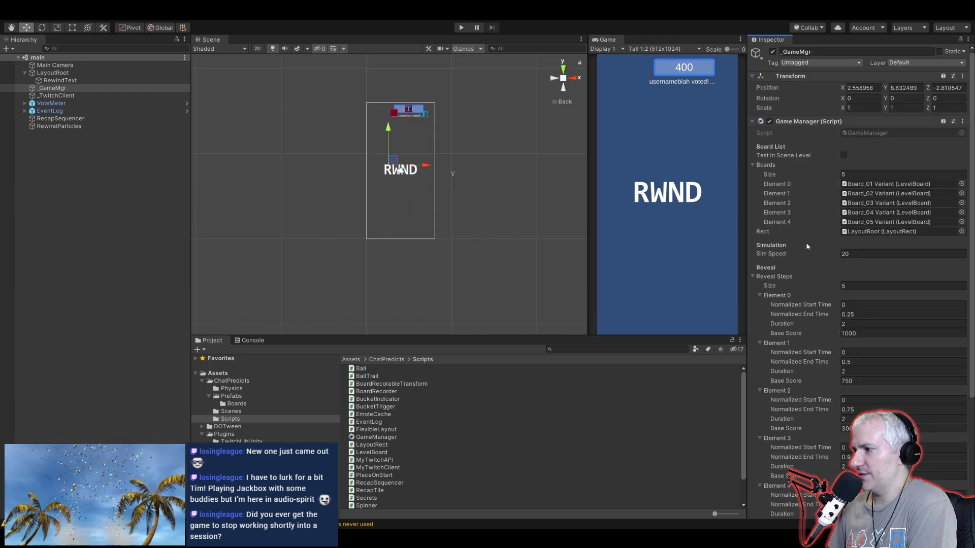
left_click(753, 276)
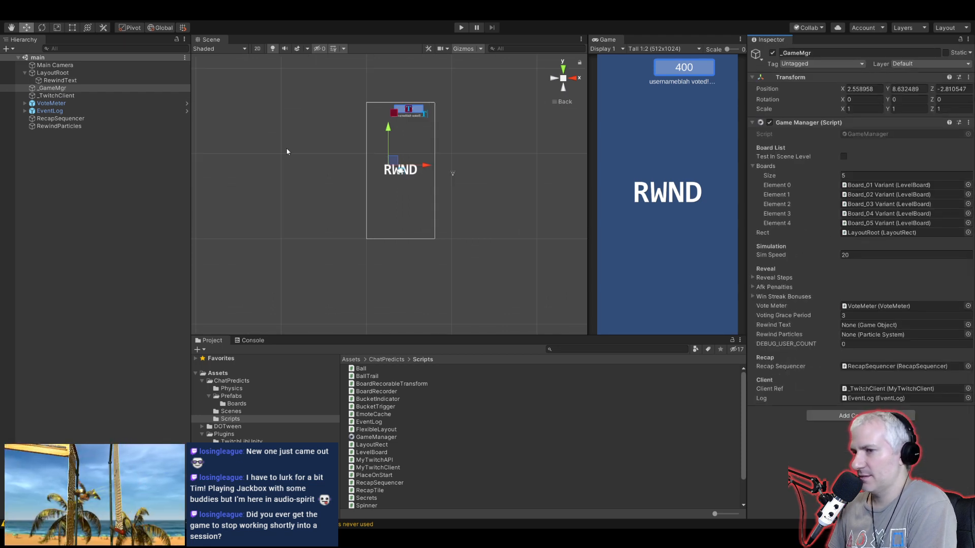
left_click_drag(59, 126, 883, 336)
left_click_drag(819, 303, 871, 325)
left_click(457, 31)
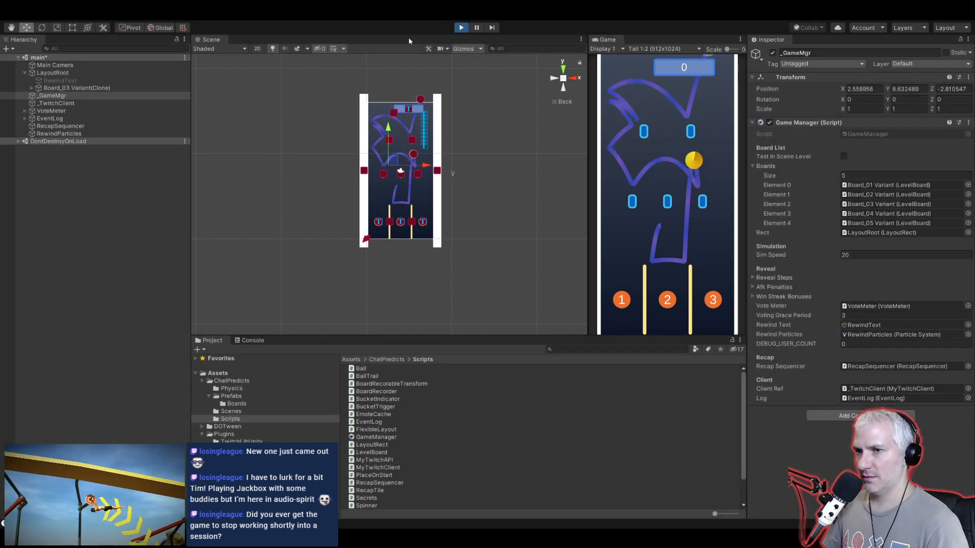
Step: On _GameMgr, set the Duration of Reveal Steps Elements 0 through 3 to 15 and save the scene
left_click(55, 95)
left_click(53, 89)
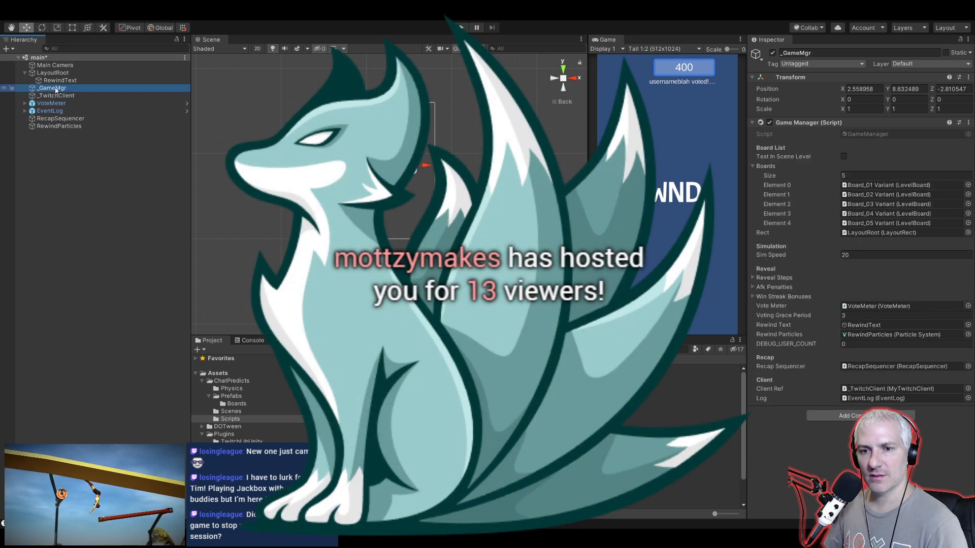
left_click(753, 278)
left_click(867, 324)
type("15")
left_click(852, 373)
type("15")
left_click(851, 421)
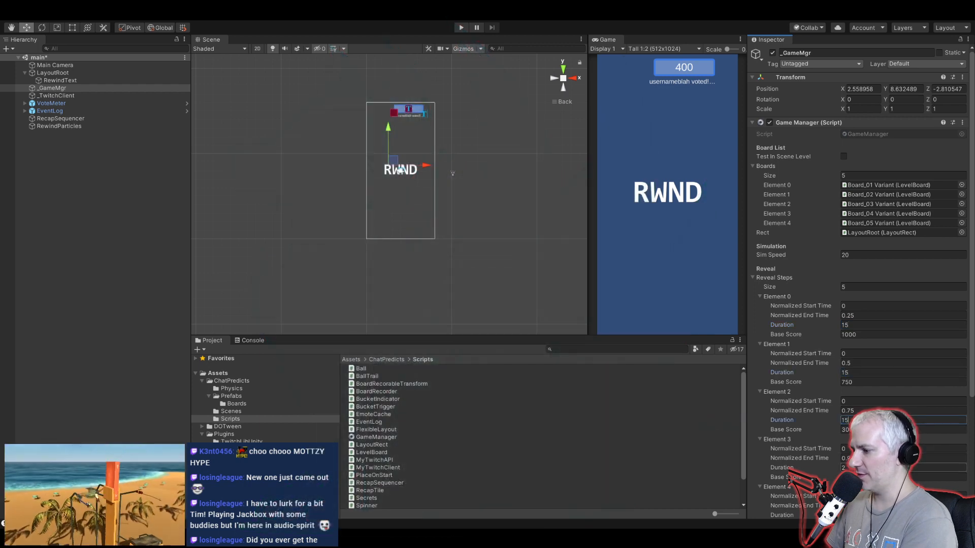
type("15")
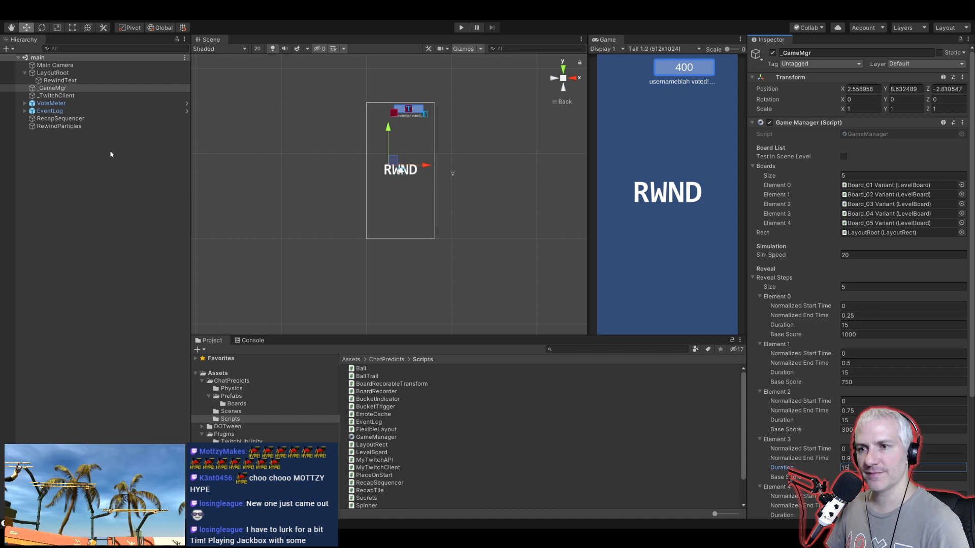
Step: Set the RewindParticles Start Speed range to 50–75 and preview the particle effect
left_click(56, 126)
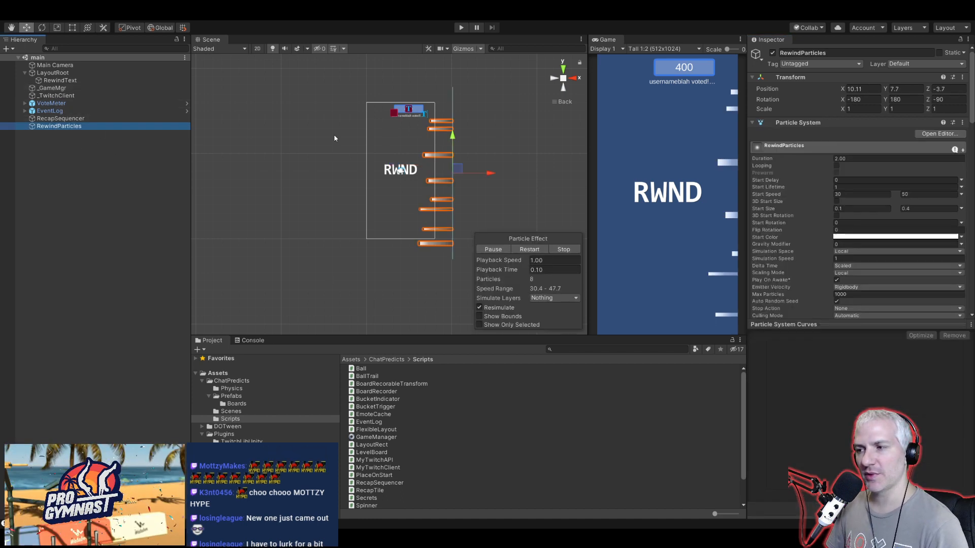
left_click(847, 194)
type("50")
key("Tab")
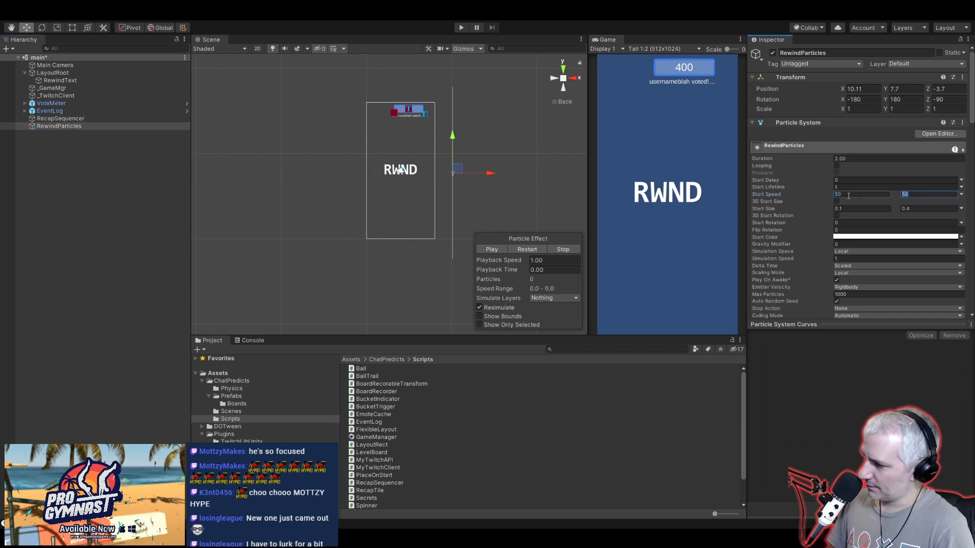
type("75")
left_click(501, 248)
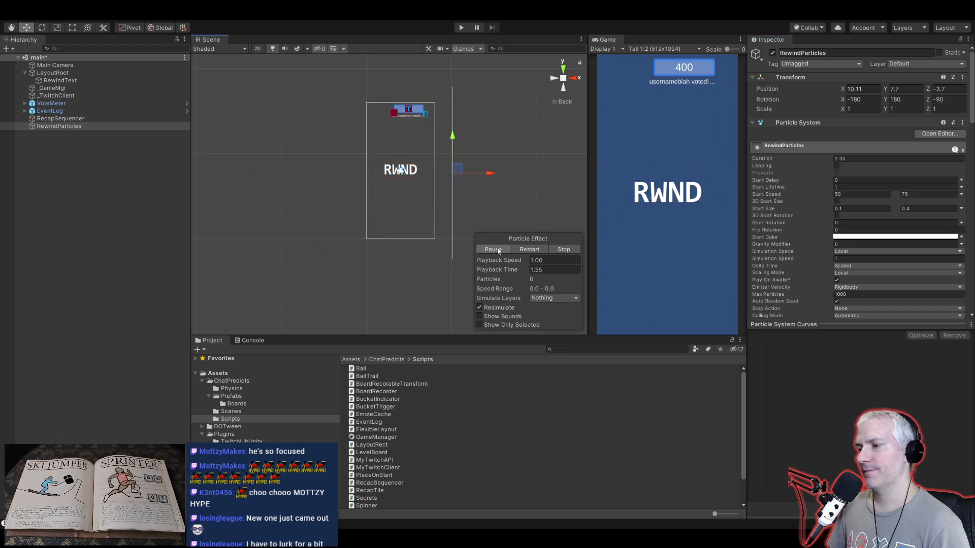
left_click(563, 250)
left_click(492, 249)
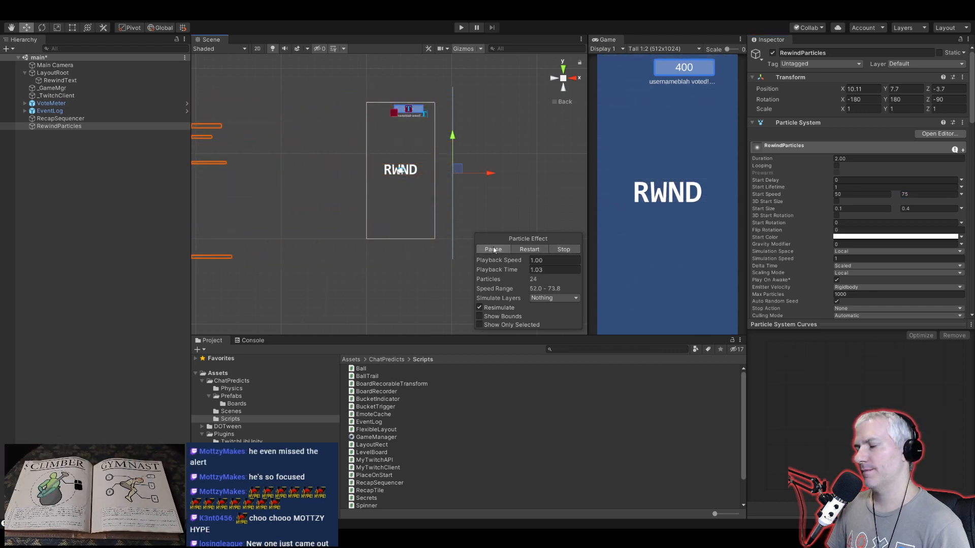
left_click(490, 250)
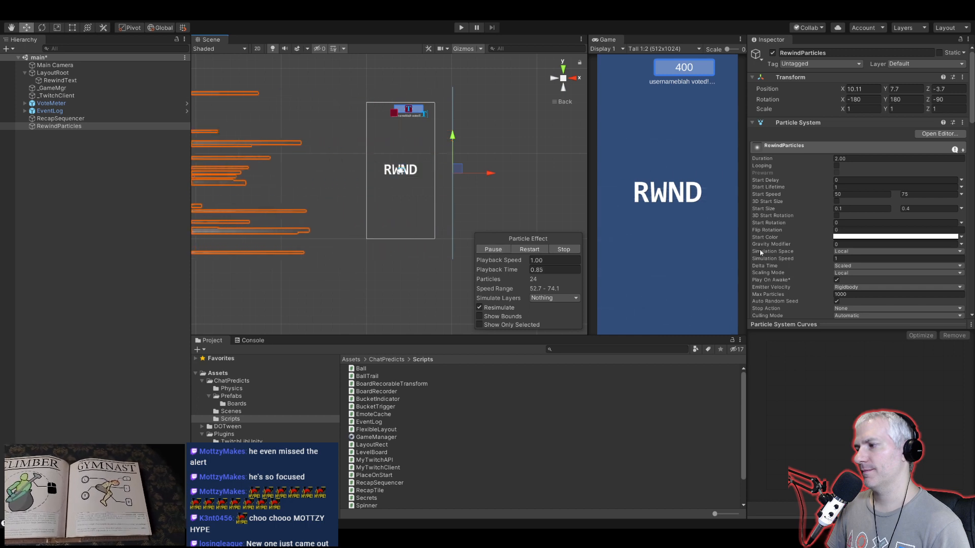
Step: Add a second emission burst with count 8, set the first burst to count 3 and 1 cycle, and preview the effect
scroll(760, 262, "down", 5)
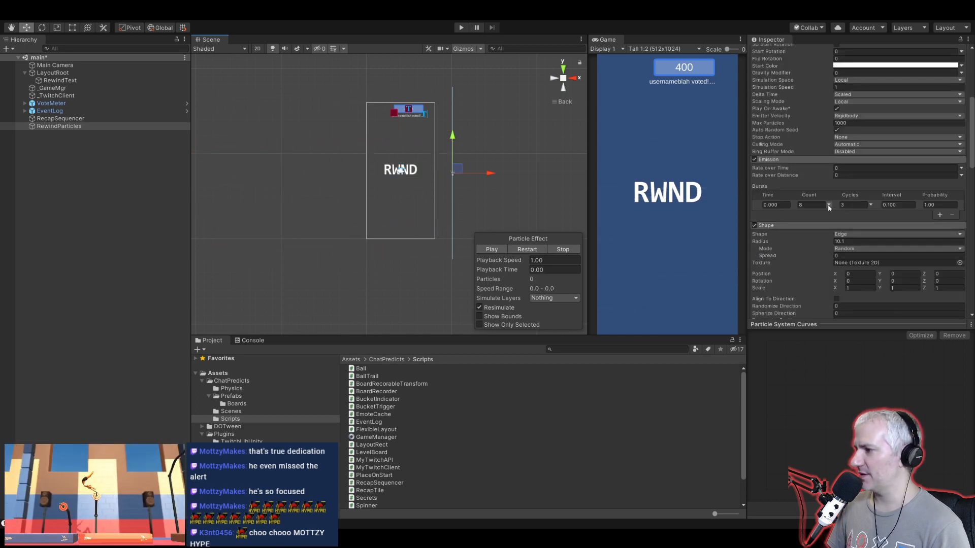
left_click(940, 214)
left_click(848, 205)
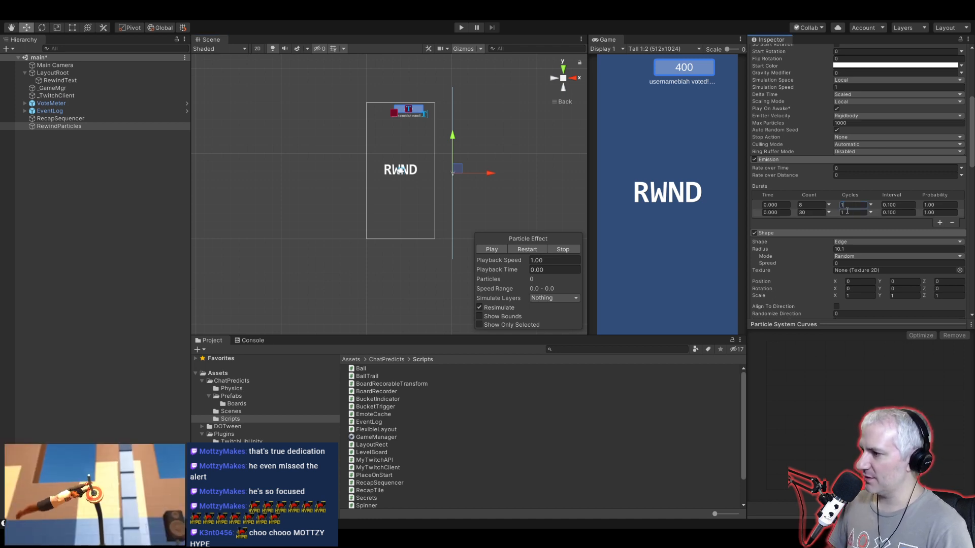
left_click(806, 206)
type("3")
left_click(808, 214)
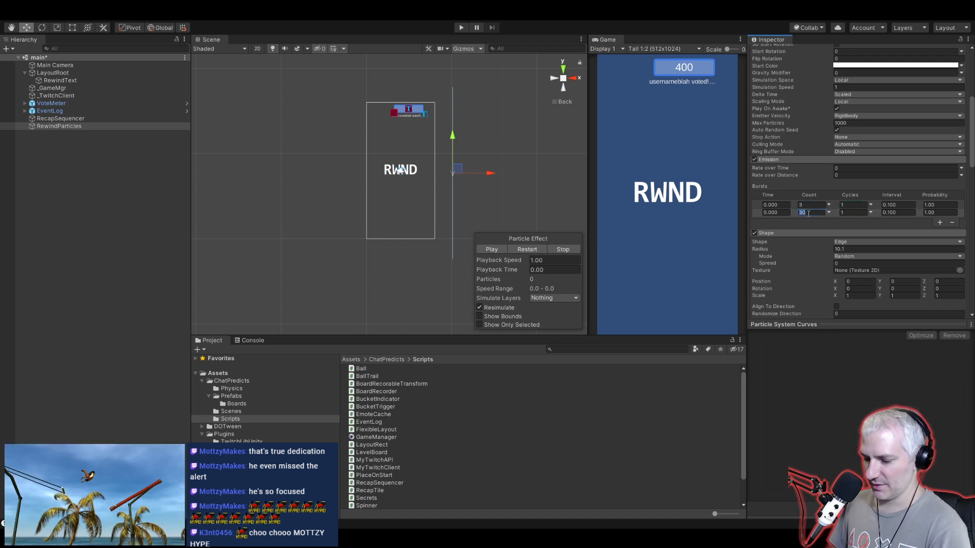
type("8")
left_click(491, 249)
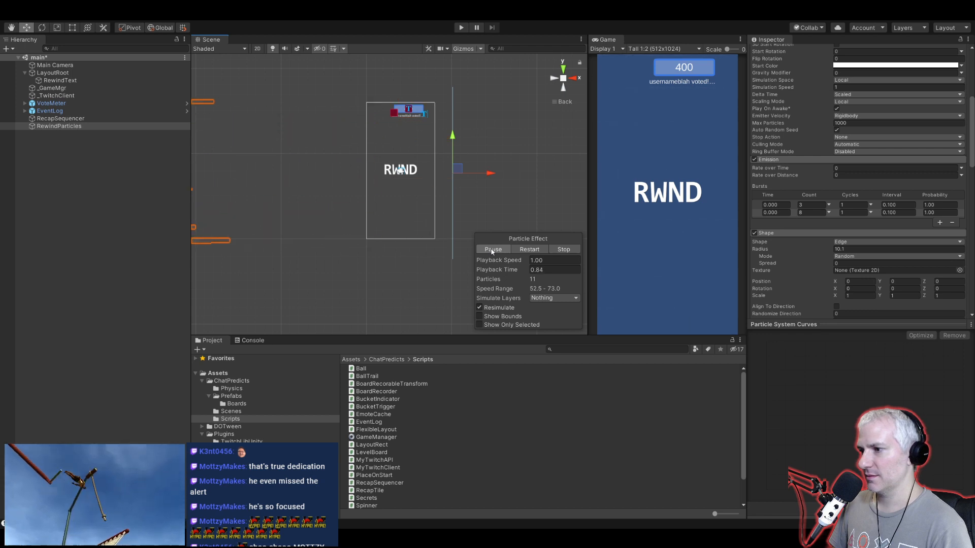
left_click(561, 250)
Step: Set the second burst's time to 0.1 and preview the particles again
left_click(787, 212)
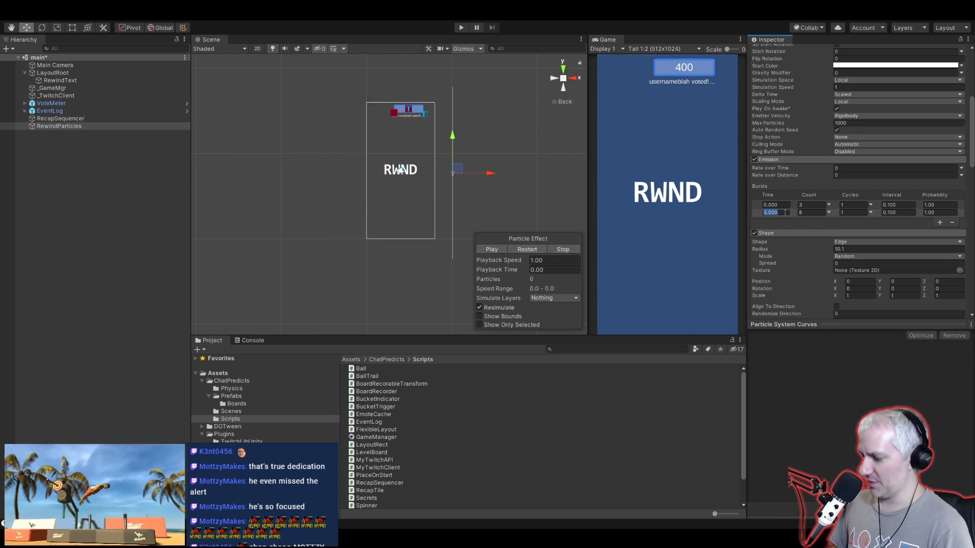
type("0.1")
left_click(491, 249)
left_click(561, 249)
left_click(492, 249)
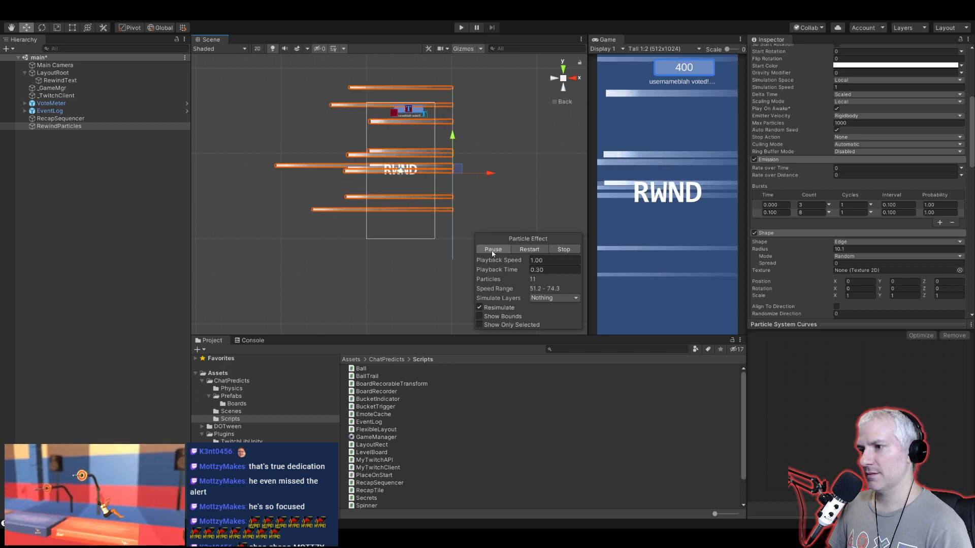
Step: Add a third emission burst at time 0.2 with a count of 3
left_click(939, 223)
left_click(764, 220)
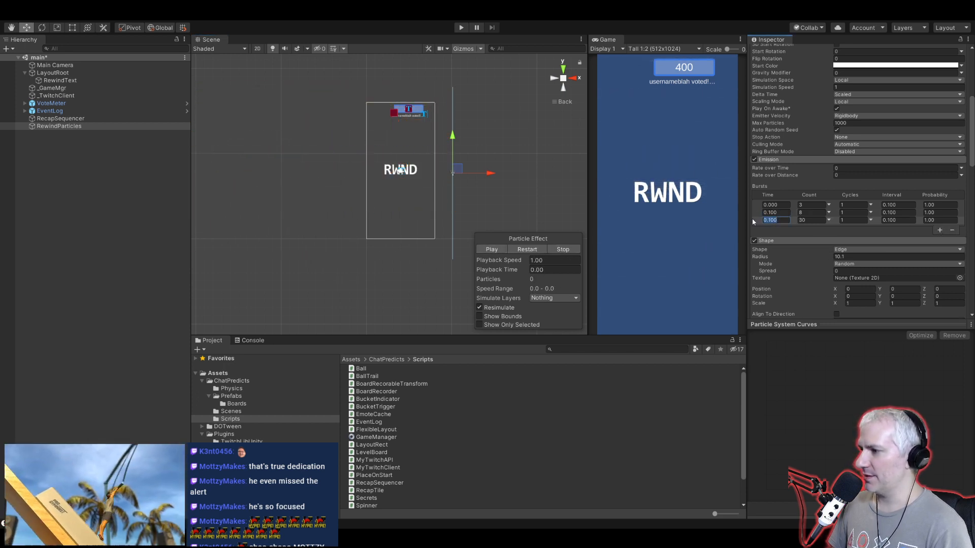
type("0.2")
key("Tab")
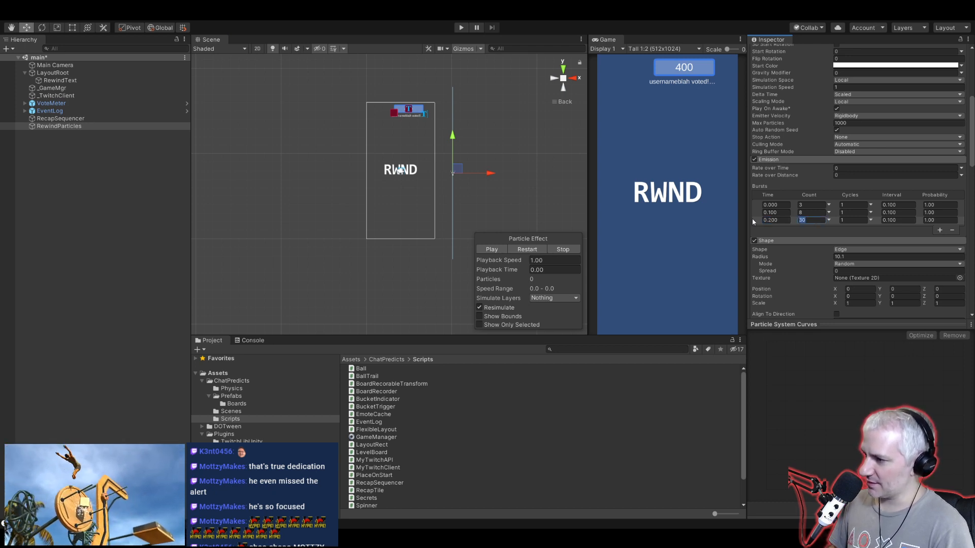
type("3")
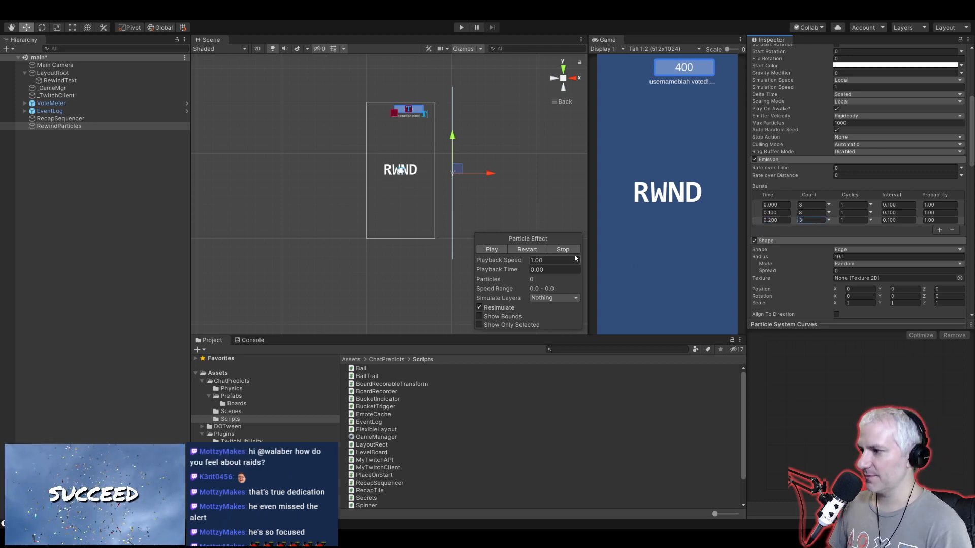
Step: Replay the RewindParticles preview several times to examine the timing and density of the three bursts
left_click(492, 249)
left_click(558, 252)
left_click(496, 250)
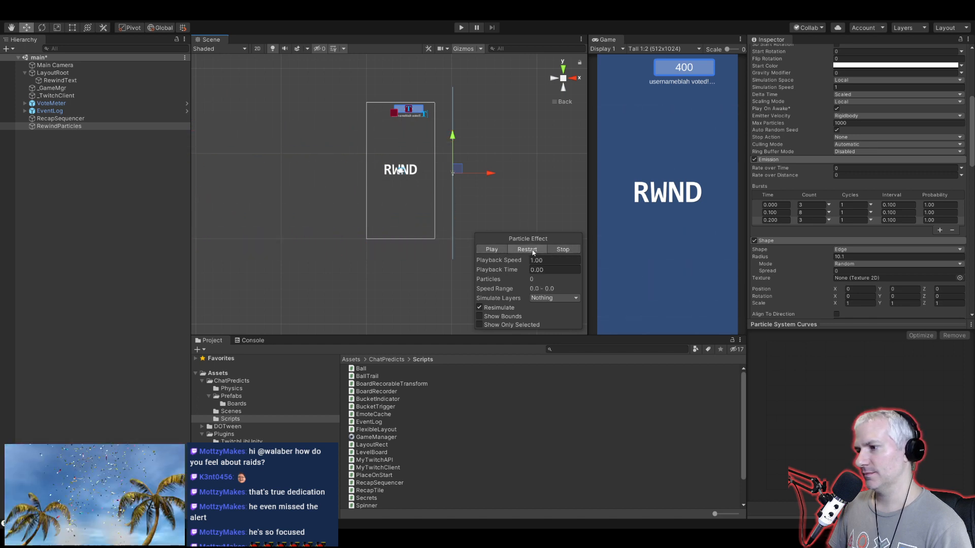
left_click(493, 250)
left_click(492, 250)
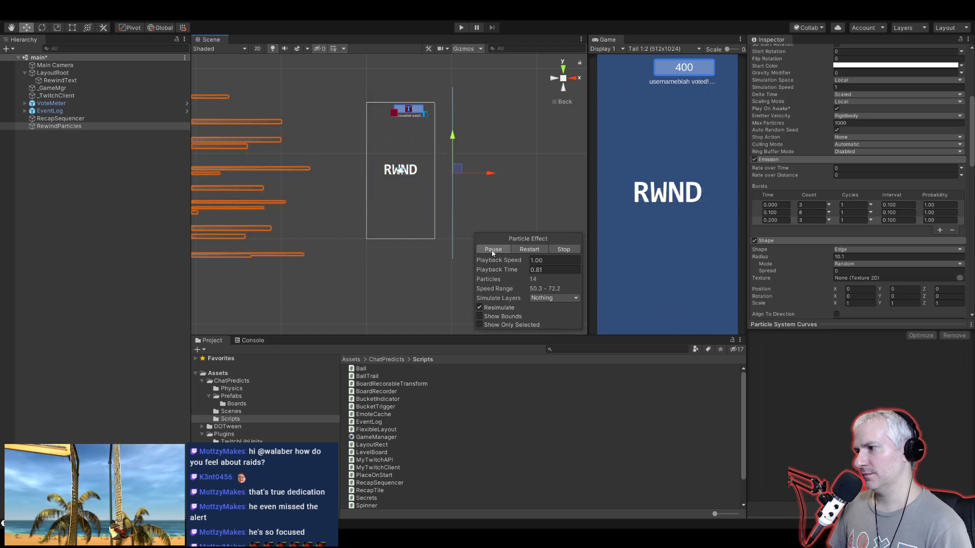
left_click(492, 250)
left_click(493, 250)
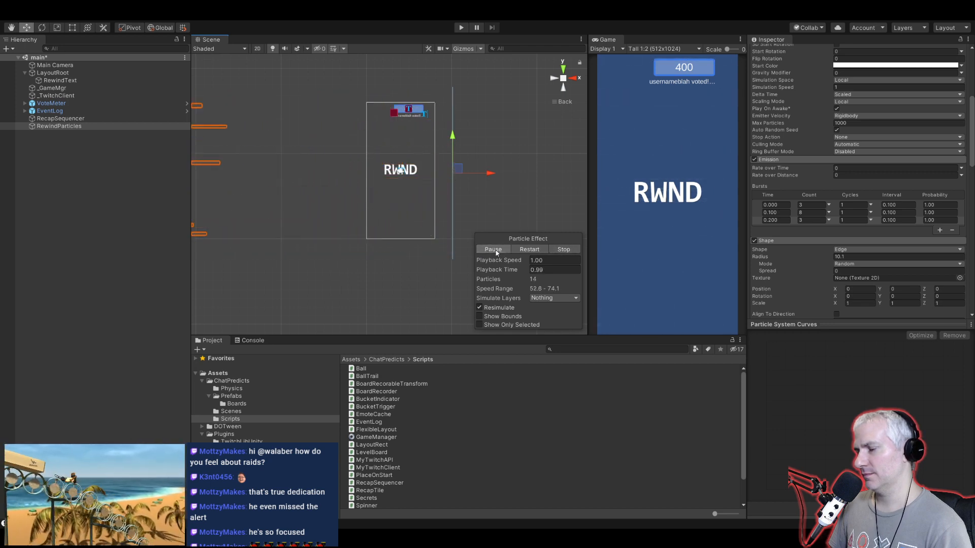
left_click(563, 250)
left_click(491, 253)
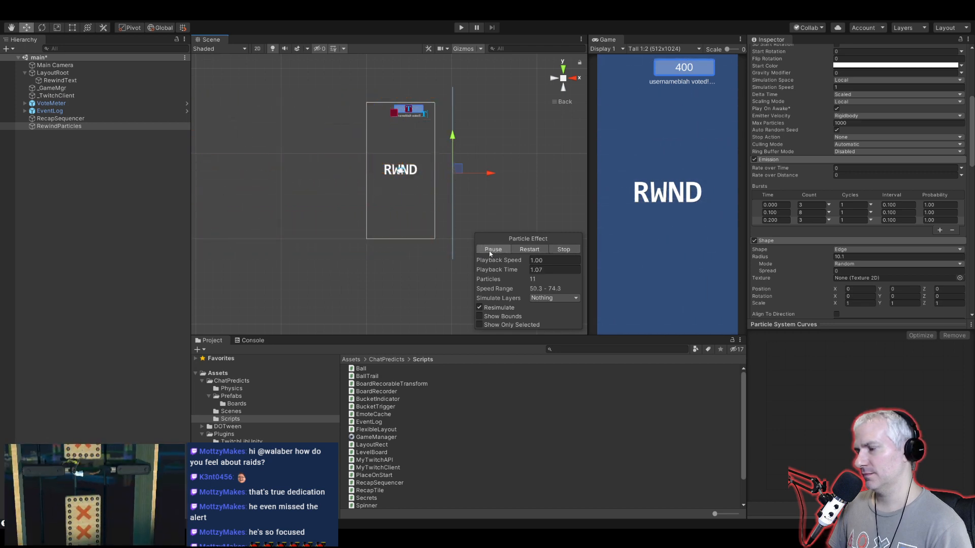